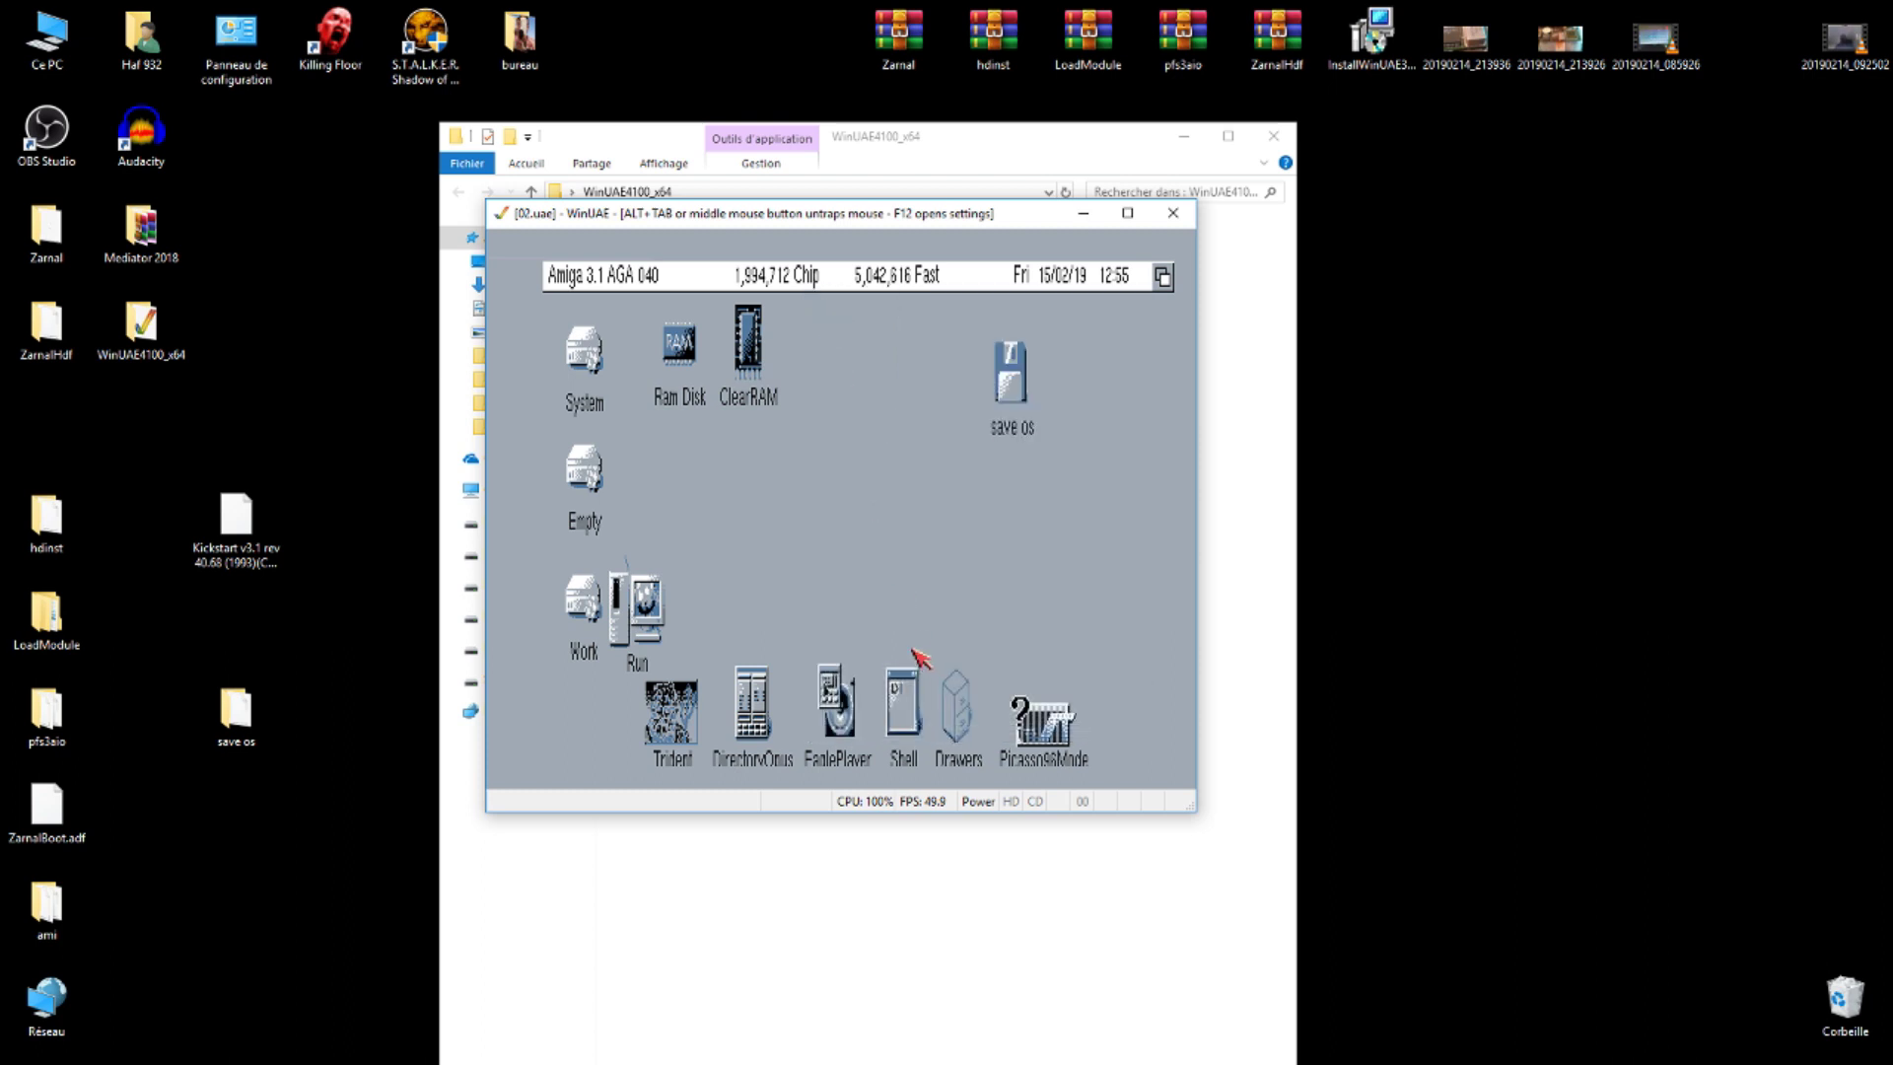
- Close the running WinUAE session and the WinUAE4100_x64 folder window
{"action": "middle_click", "coordinate": [1077, 416]}
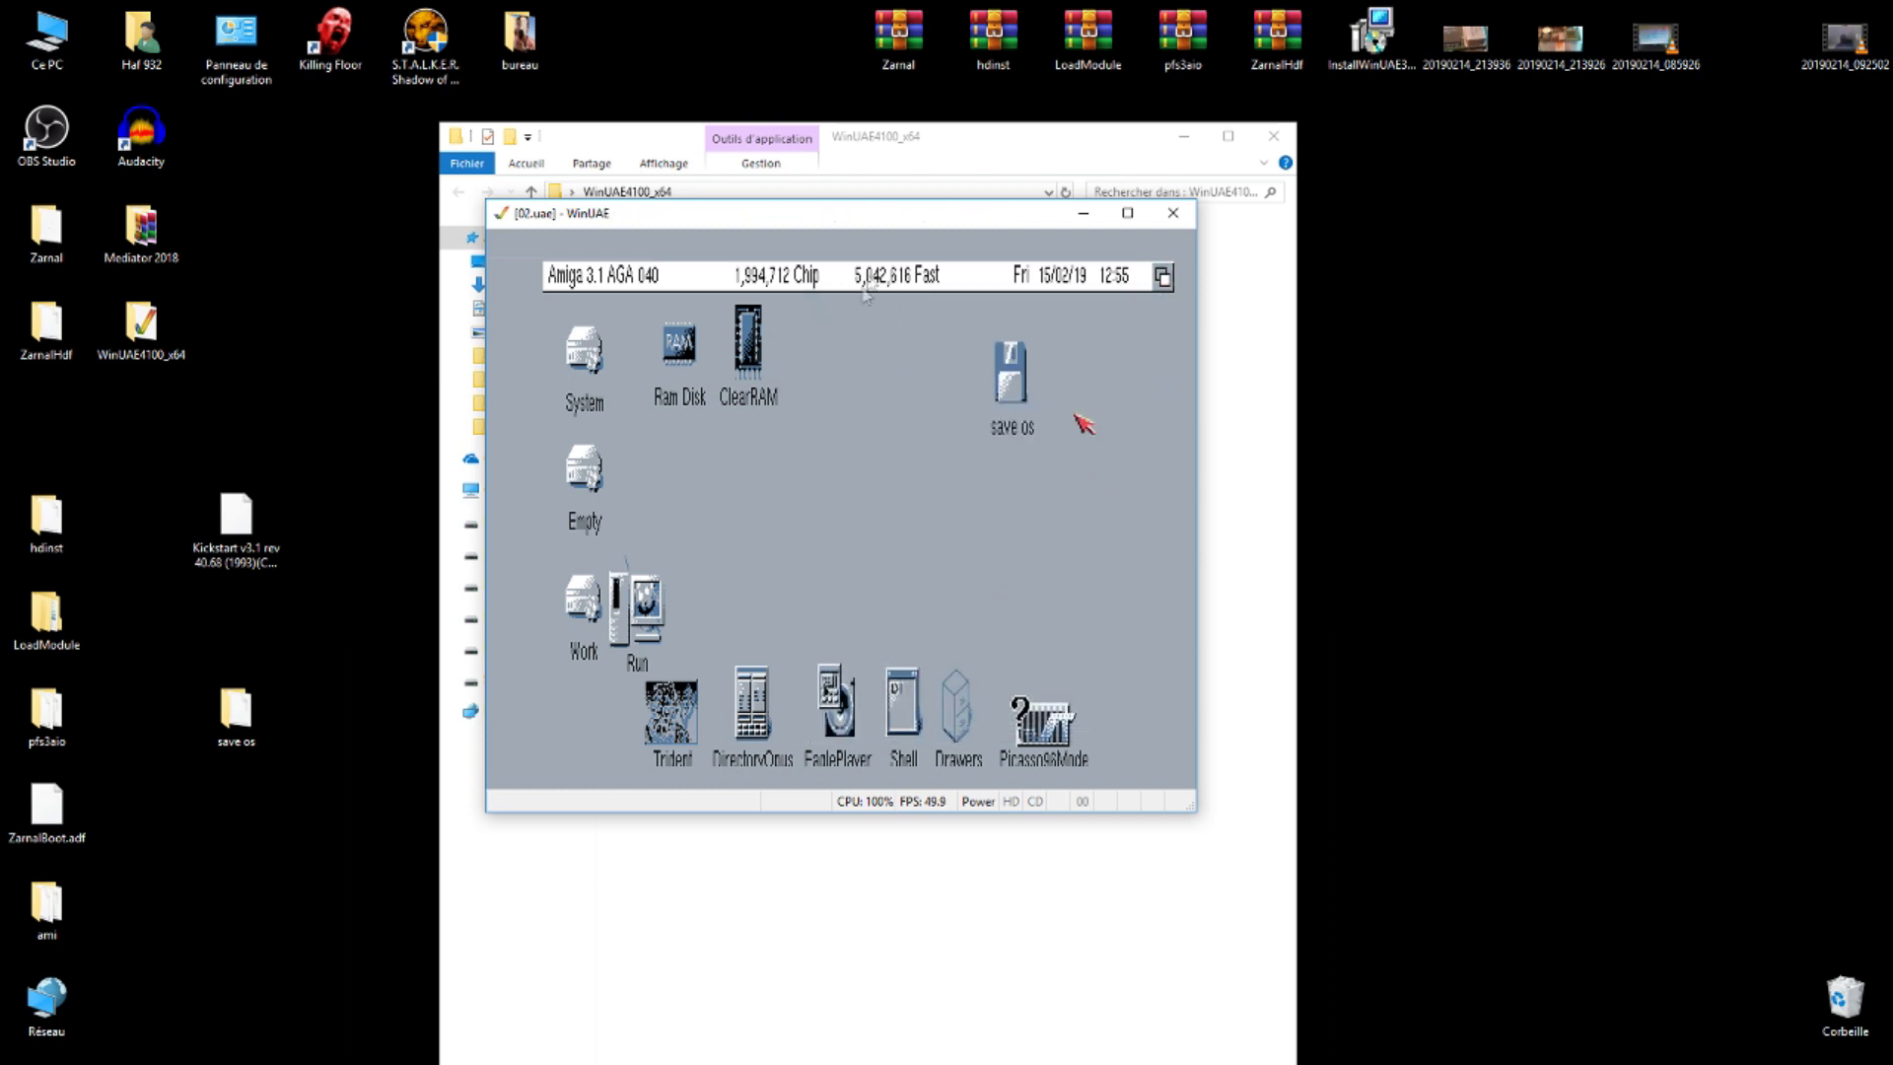
{"action": "left_click", "coordinate": [1174, 213]}
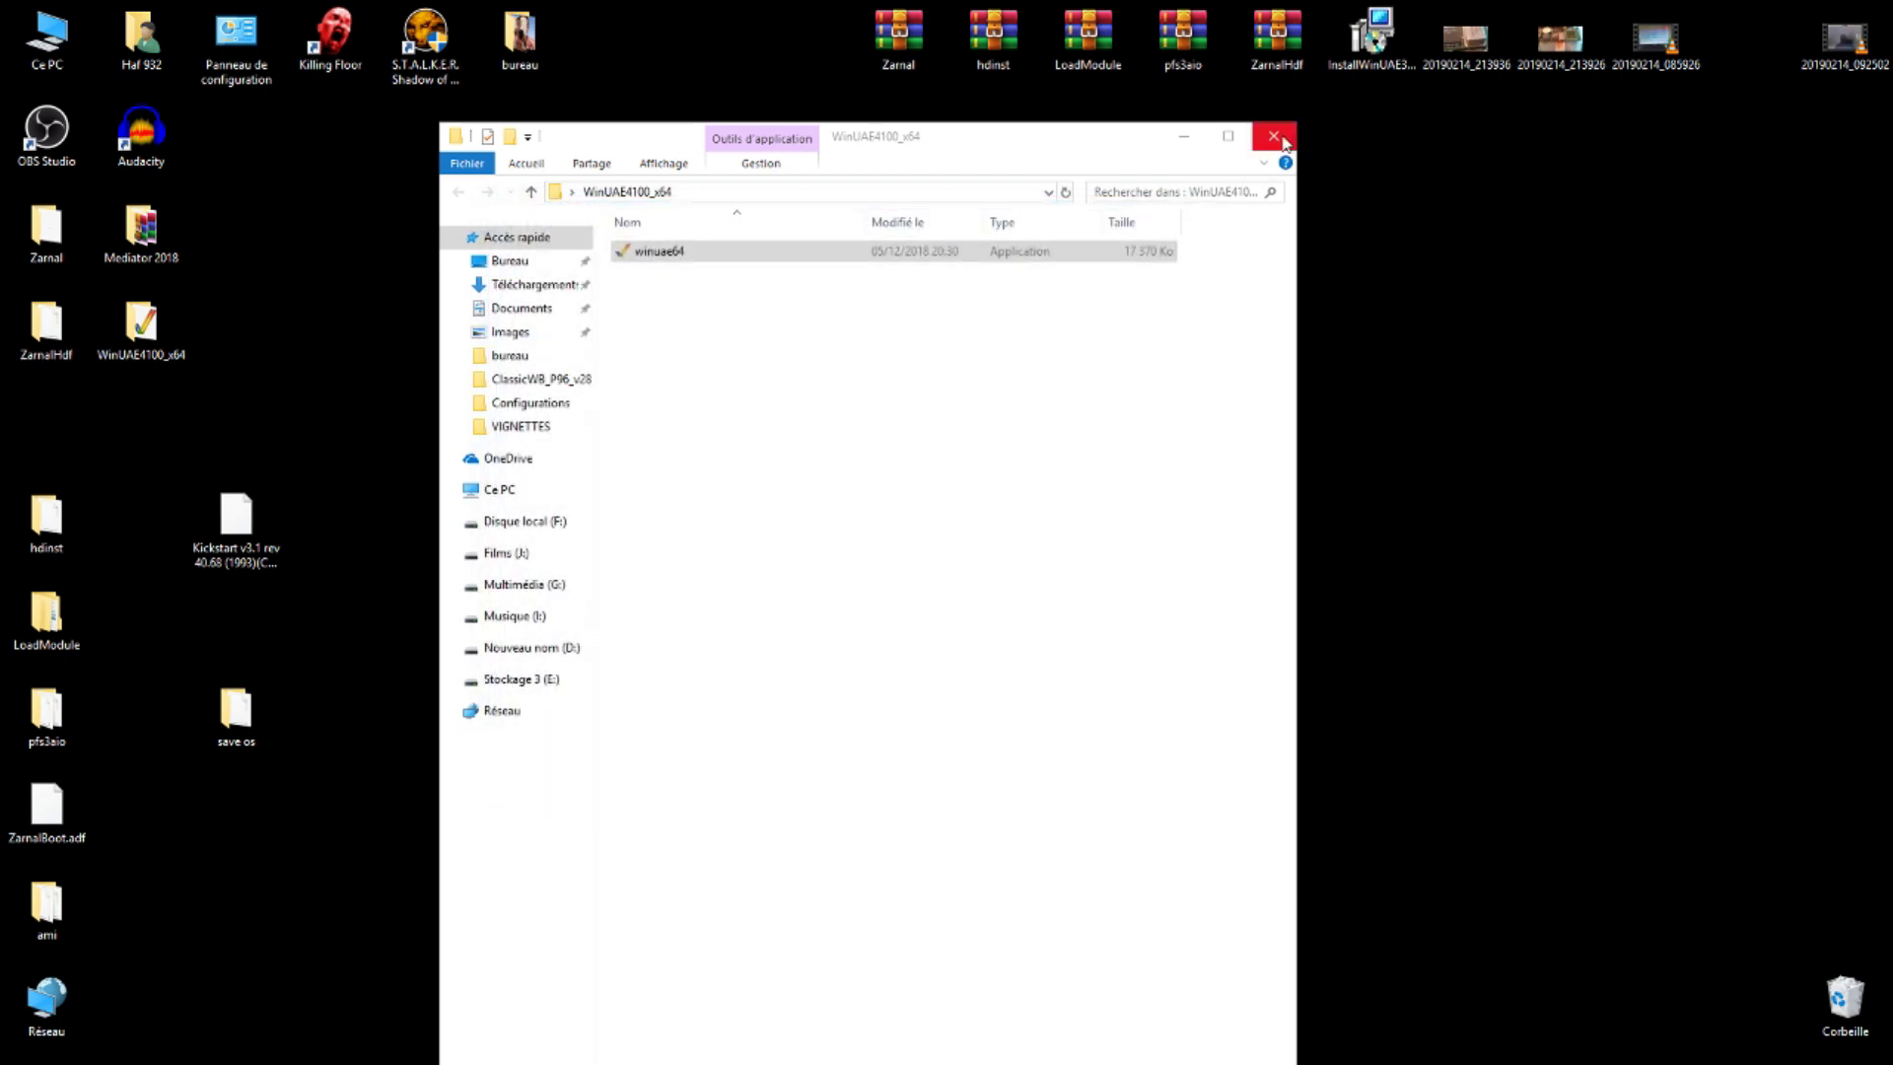
{"action": "left_click", "coordinate": [1275, 138]}
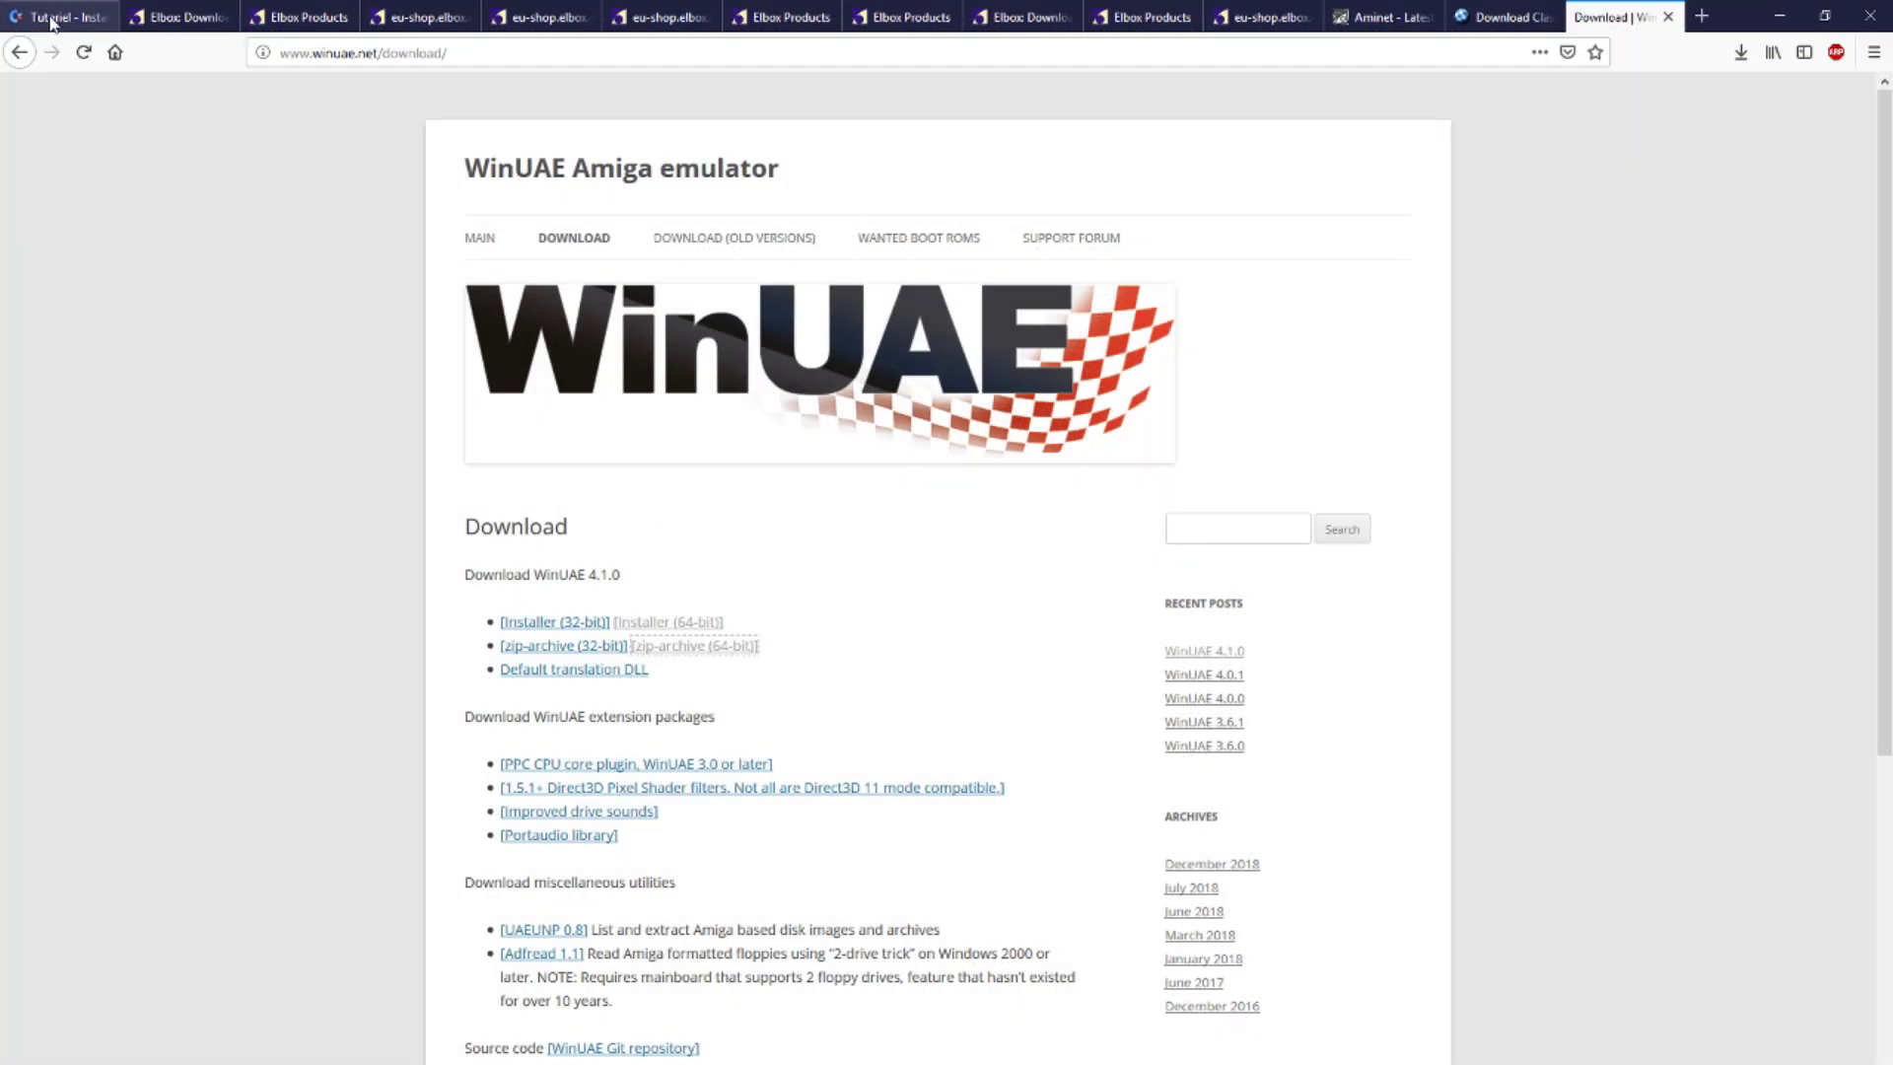
- Bring up the amigafrance.com tutorial and read the section on preparing the physical drive with Diskpart
{"action": "left_click", "coordinate": [52, 21]}
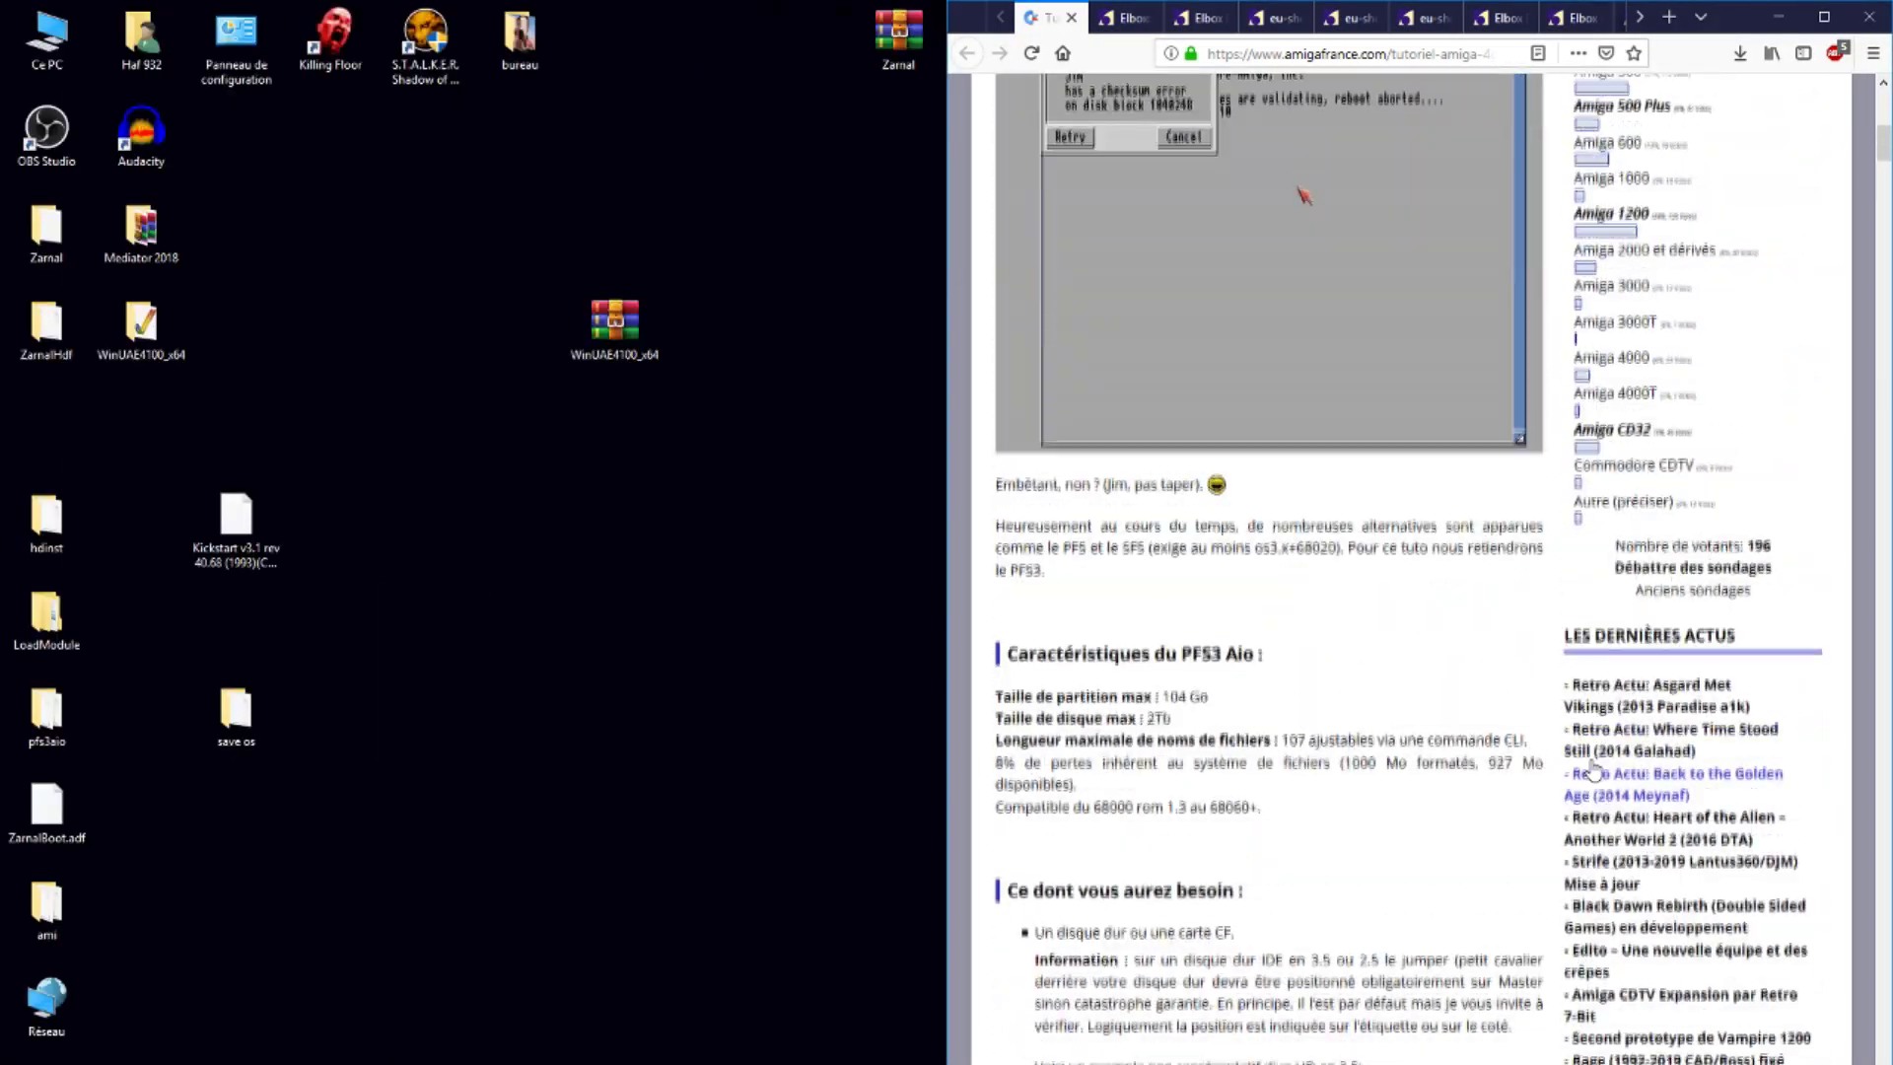
{"action": "scroll", "coordinate": [1595, 766], "scroll_direction": "down", "scroll_amount": 15}
{"action": "scroll", "coordinate": [1594, 766], "scroll_direction": "down", "scroll_amount": 4}
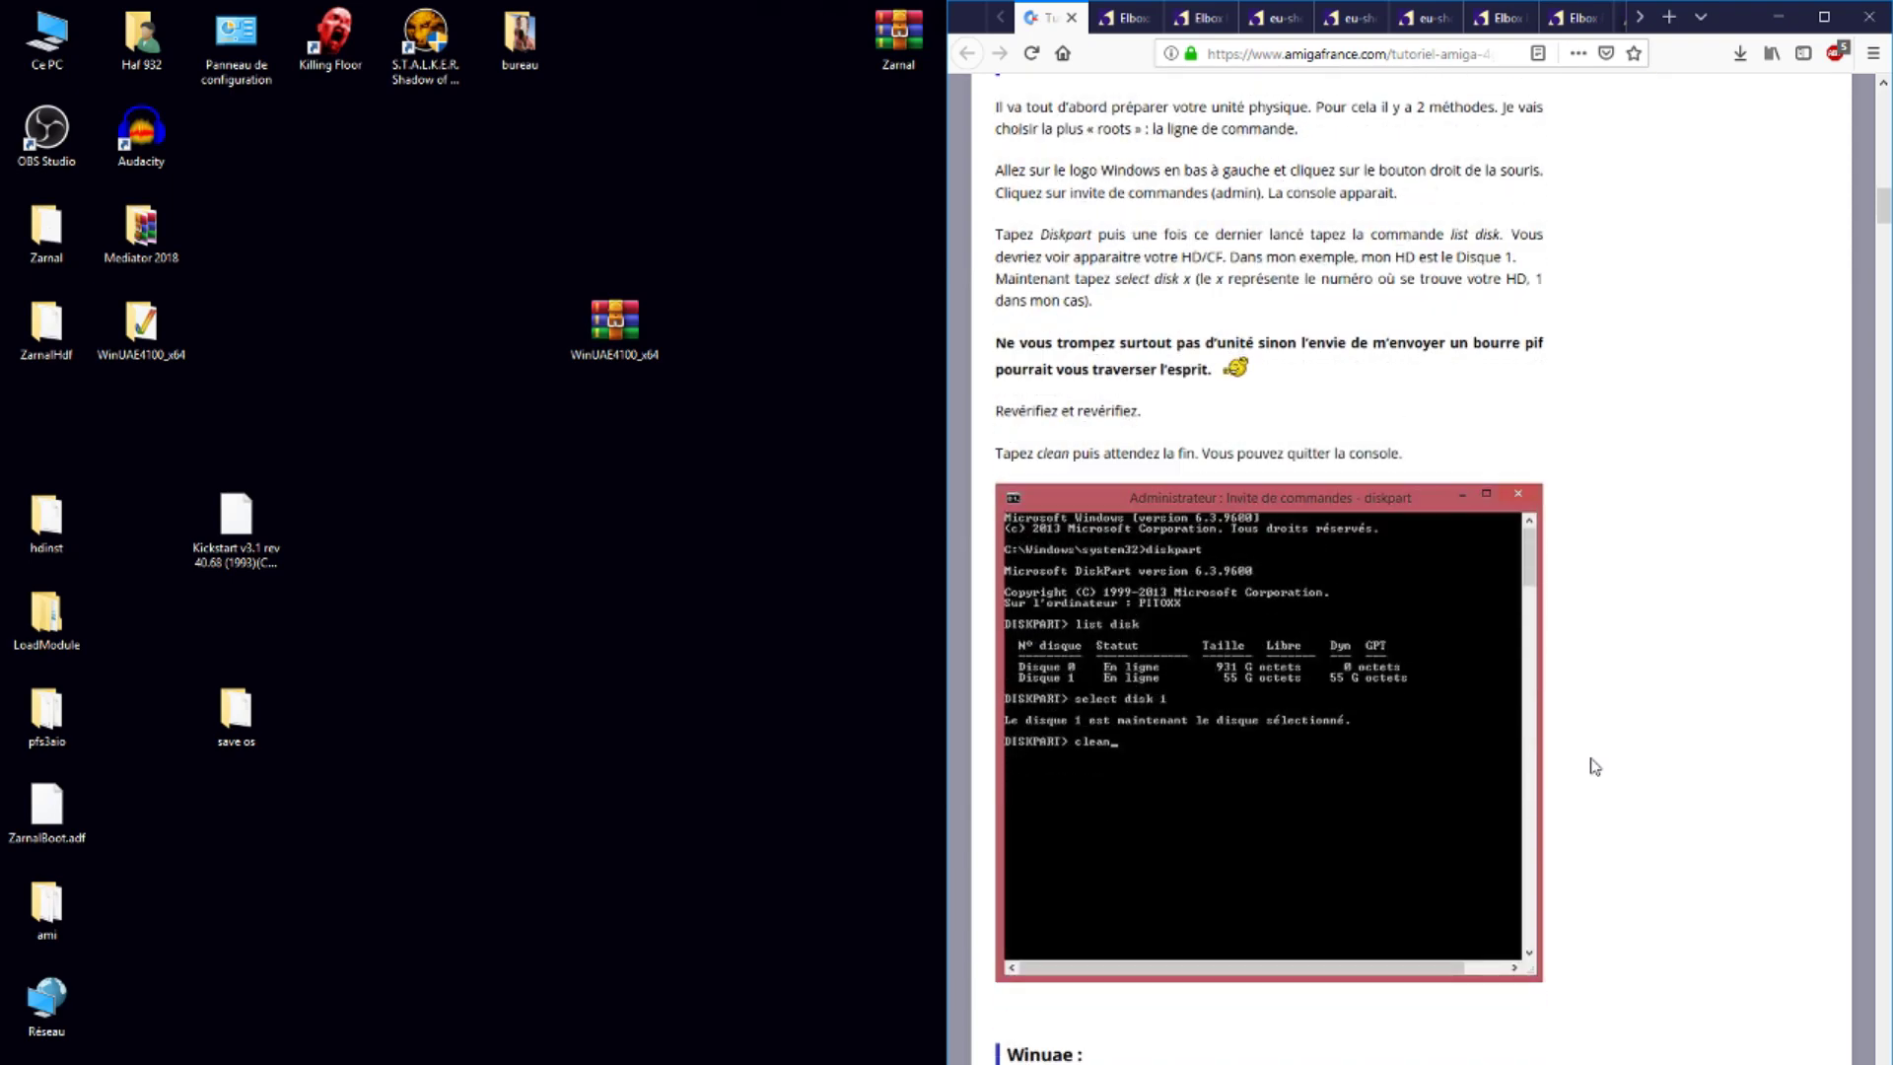
- Search Windows programs for "disk" and launch diskpart
{"action": "left_click", "coordinate": [640, 727]}
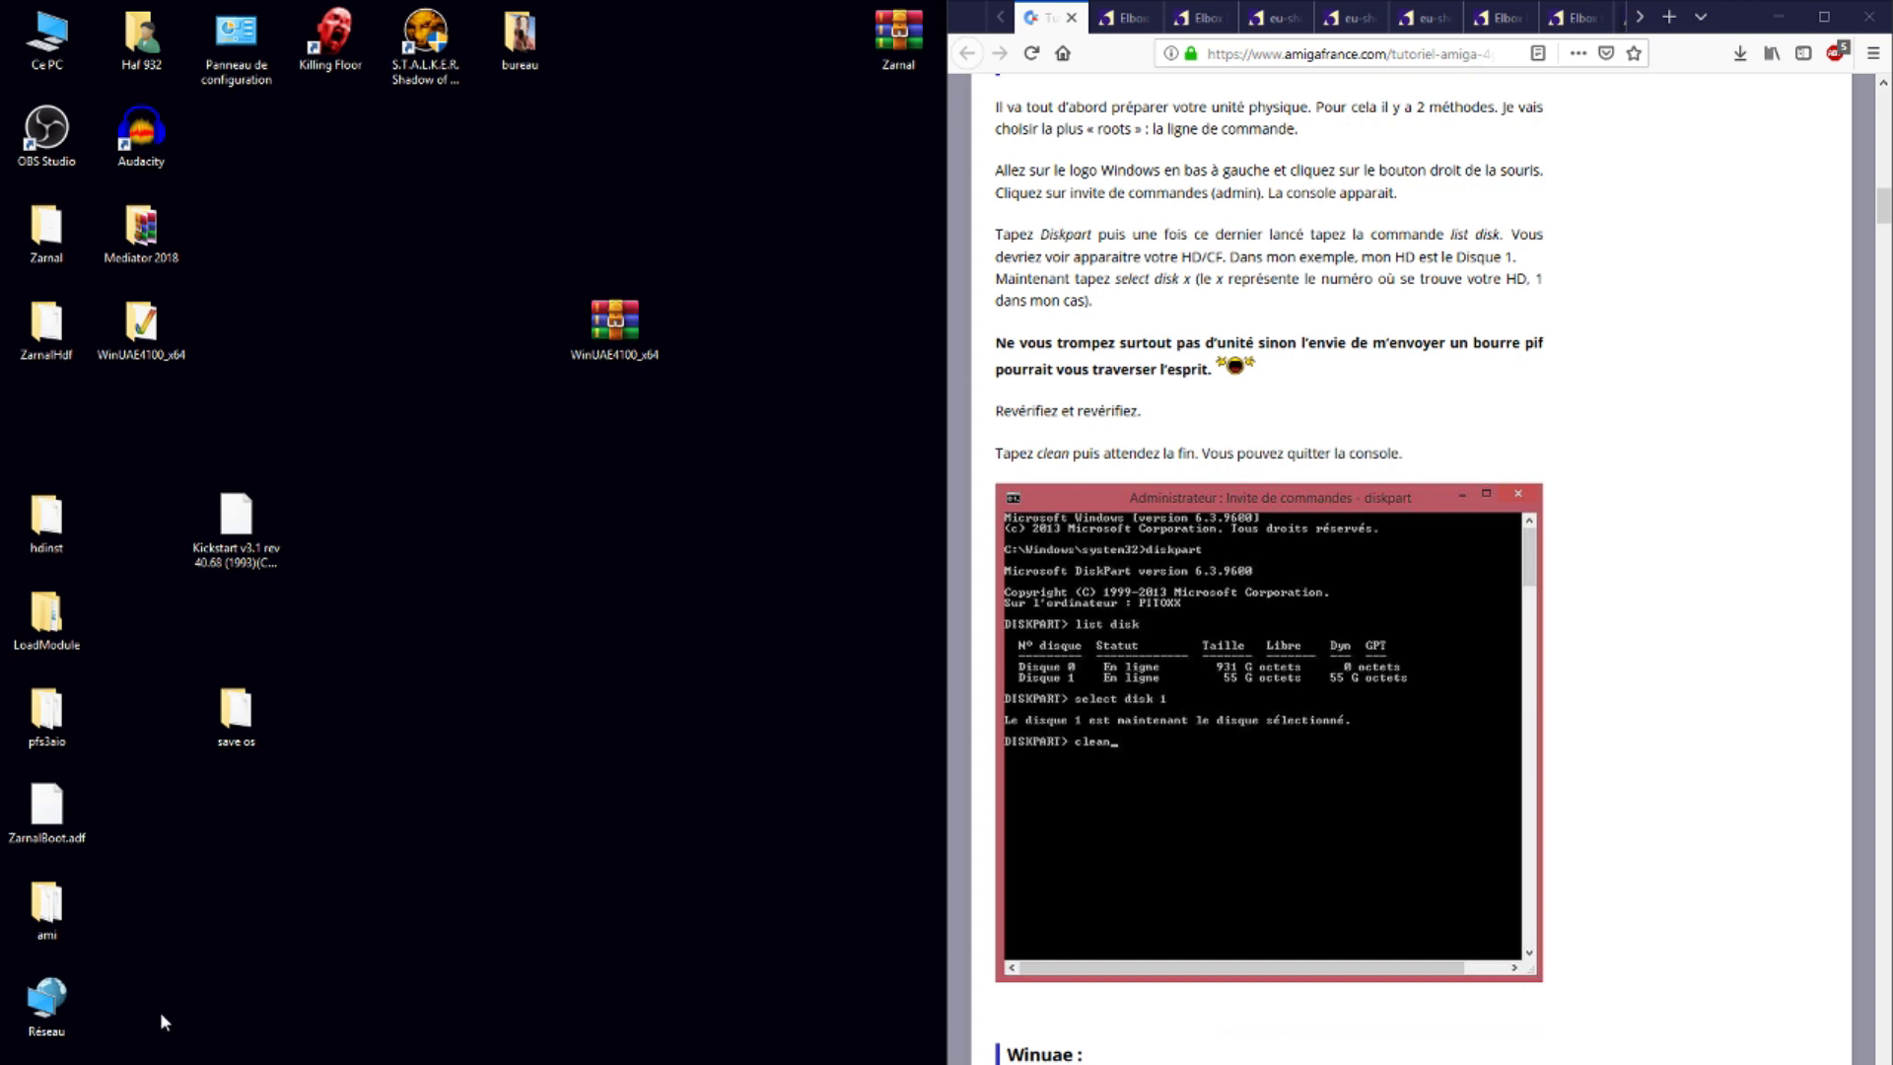
{"action": "left_click", "coordinate": [24, 1063]}
{"action": "mouse_move", "coordinate": [128, 1055]}
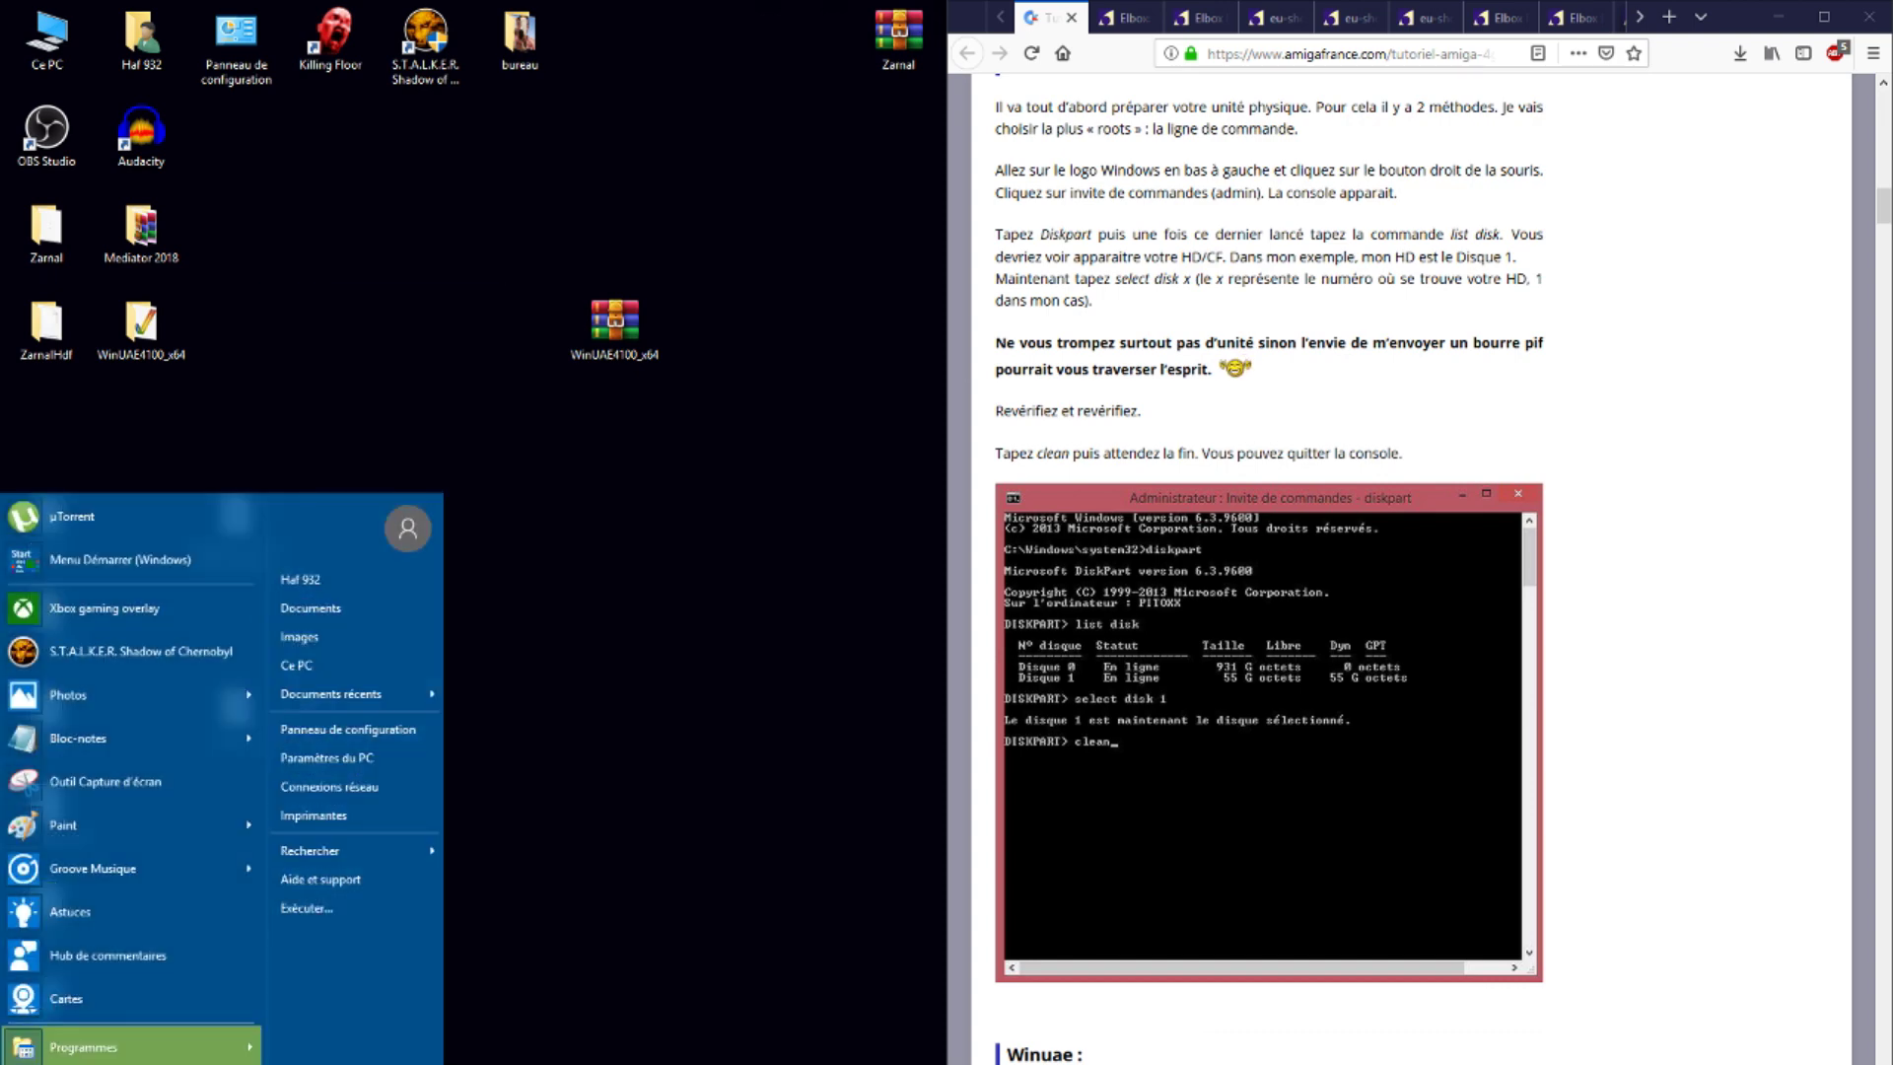
{"action": "type", "text": "disk"}
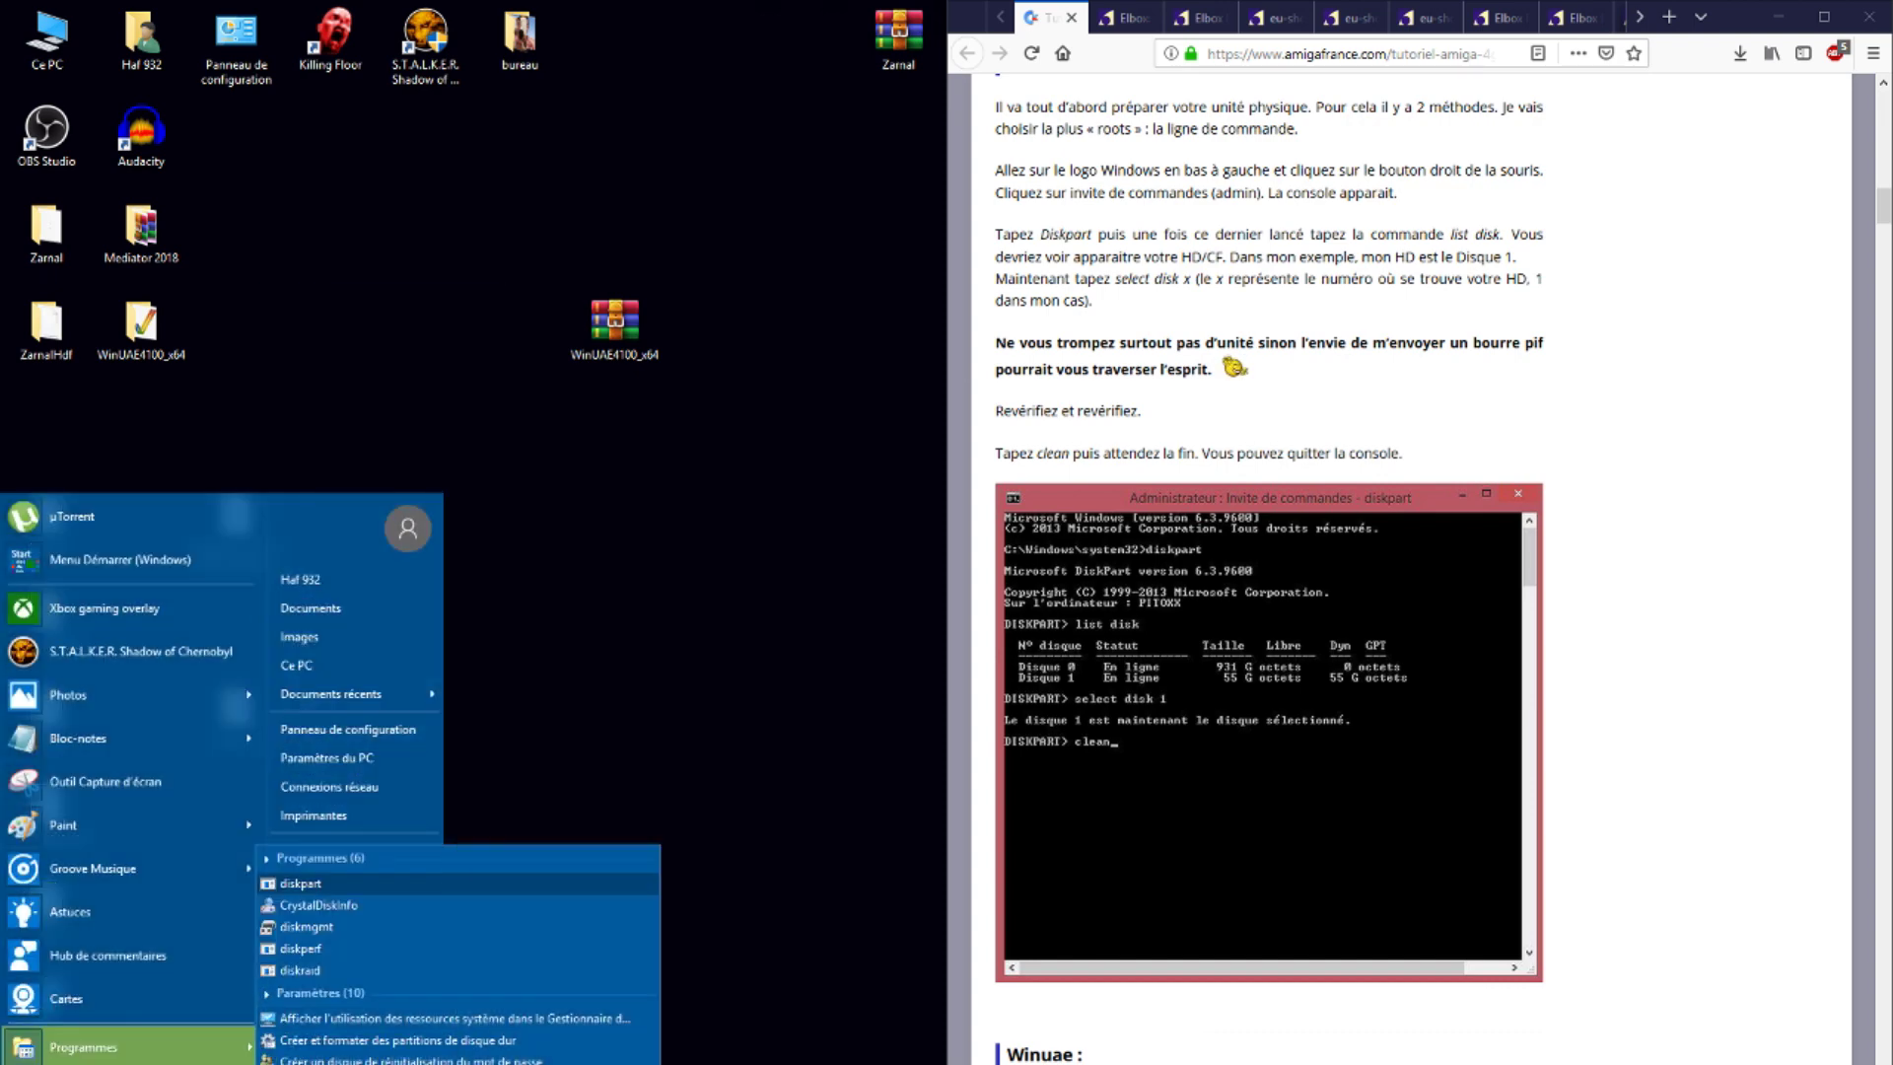
{"action": "key", "text": "Return"}
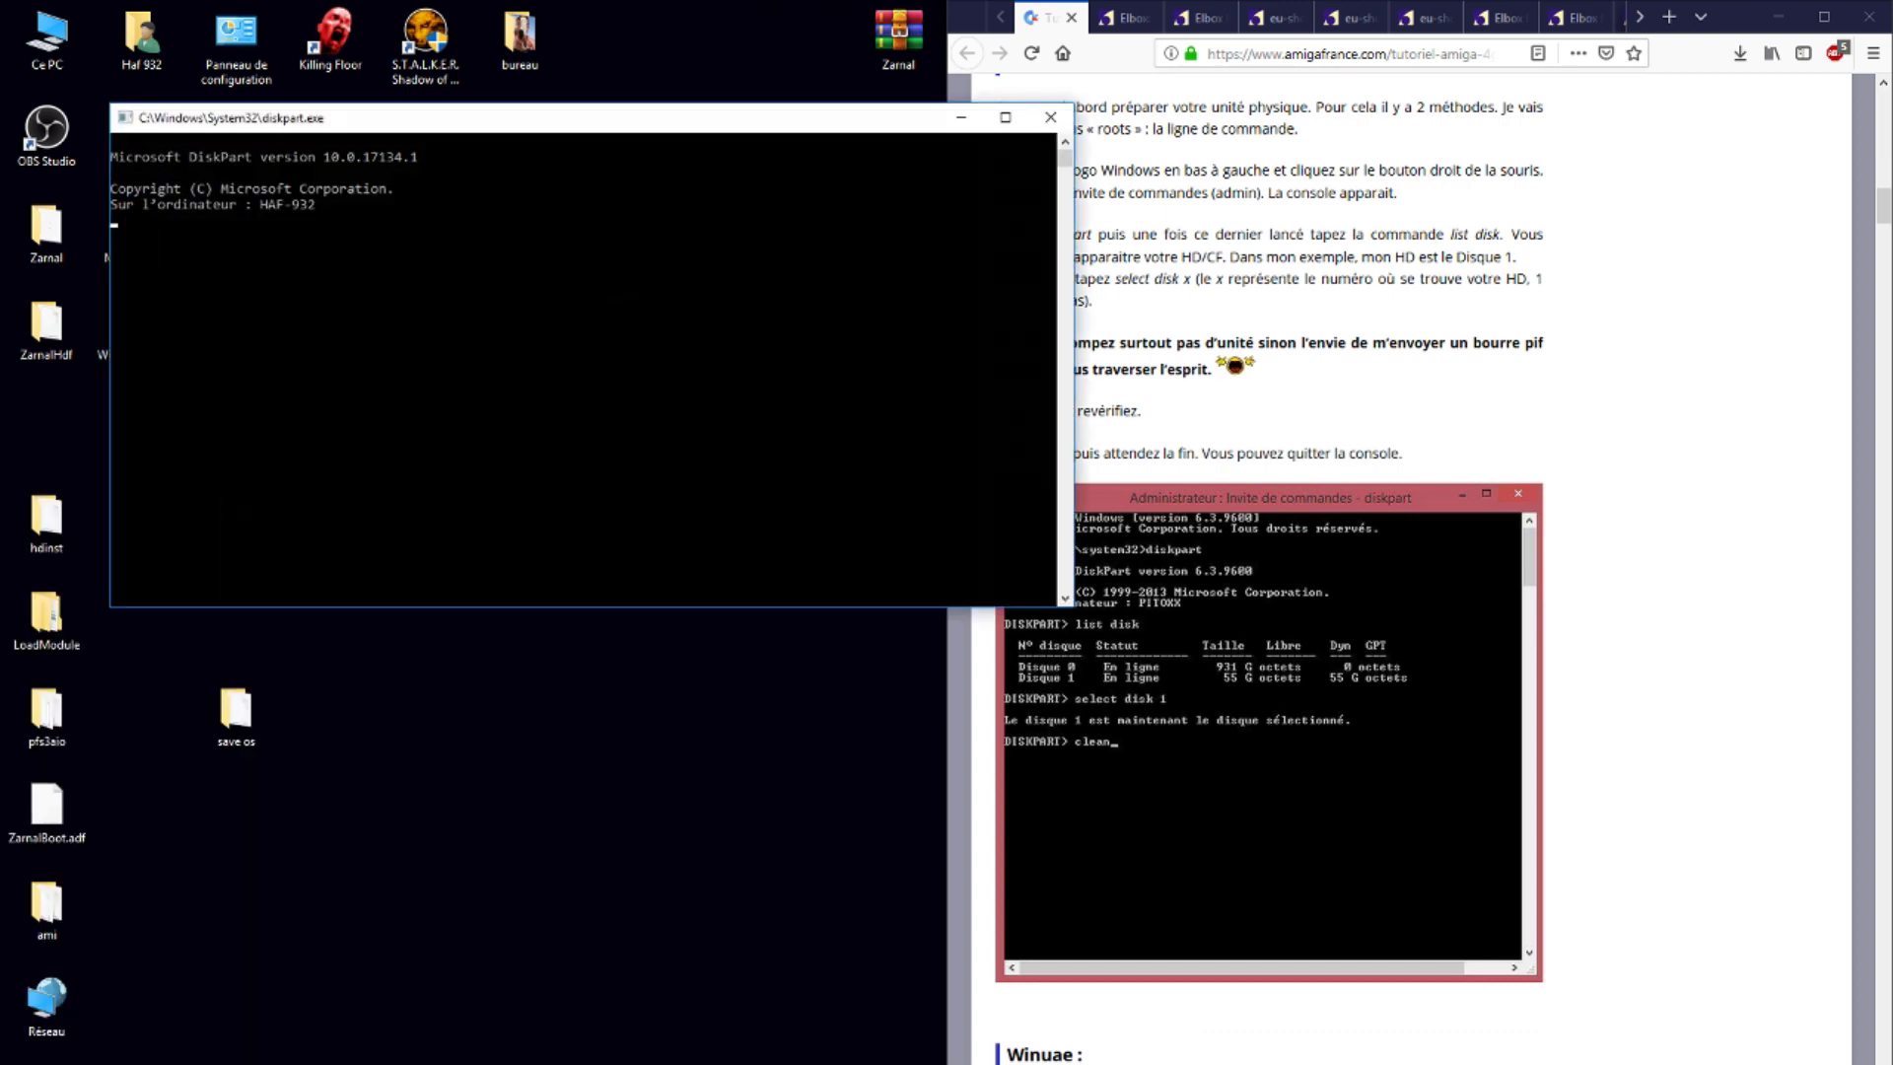
- Move and resize the DiskPart console so it sits beside the tutorial page without covering it
{"action": "left_click_drag", "start_coordinate": [529, 125], "coordinate": [480, 150]}
{"action": "left_click", "coordinate": [475, 511]}
{"action": "left_click", "coordinate": [1014, 625]}
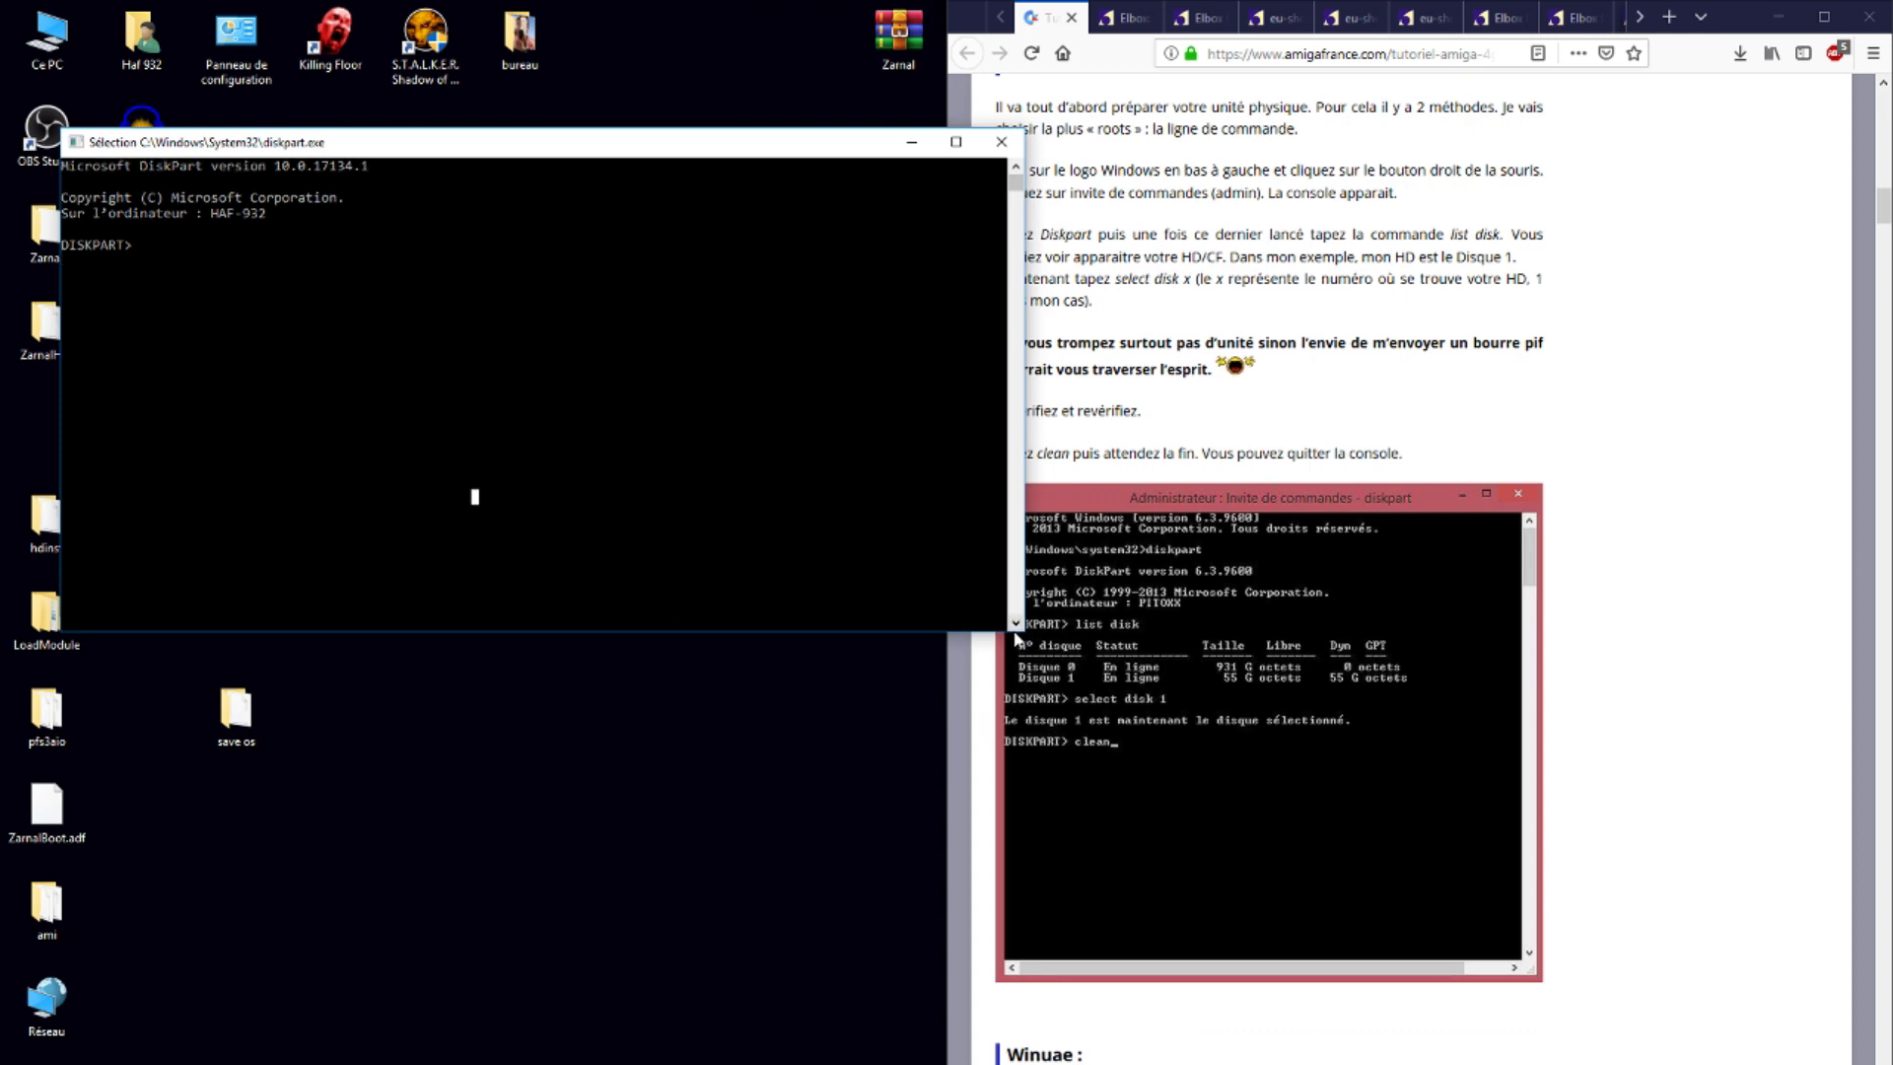
{"action": "left_click_drag", "start_coordinate": [1022, 631], "coordinate": [799, 779]}
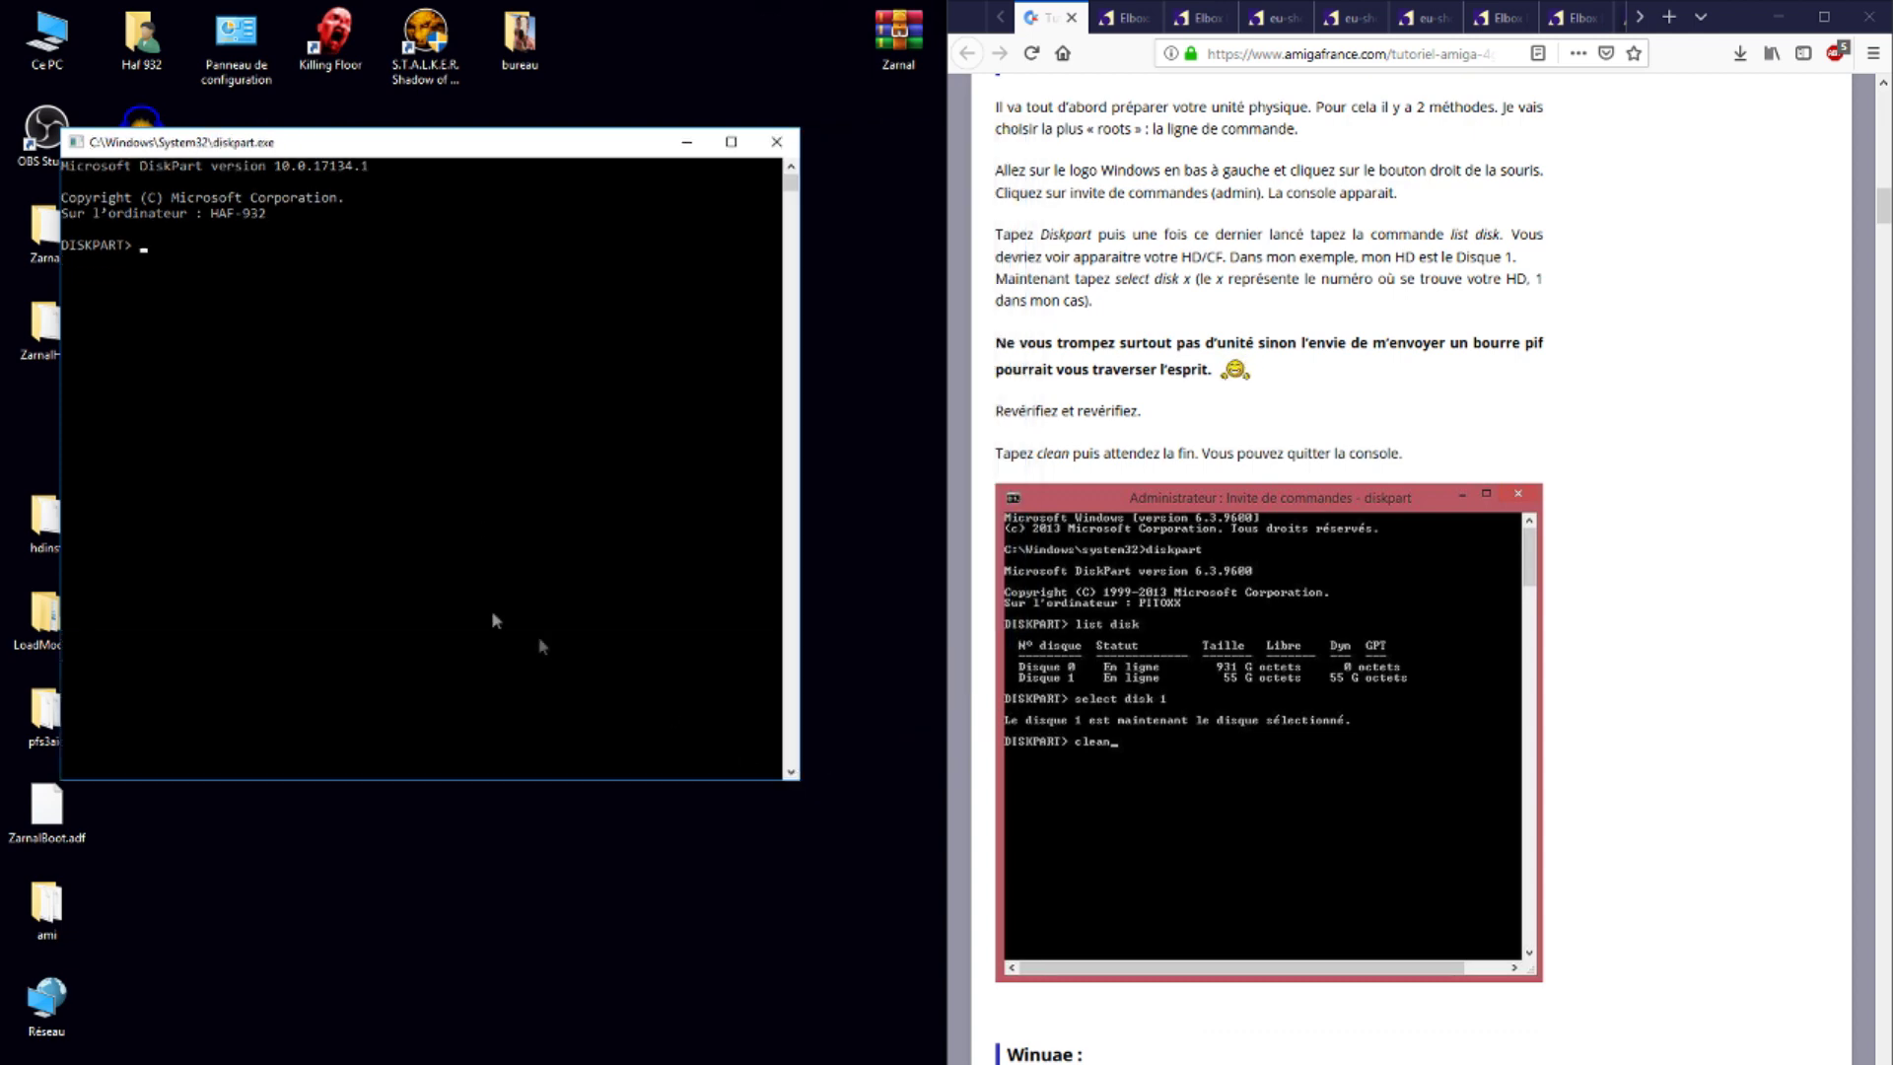
- Run "list disk" in DiskPart to show the connected drives
{"action": "scroll", "coordinate": [1432, 445], "scroll_direction": "up", "scroll_amount": 2}
{"action": "left_click", "coordinate": [444, 418]}
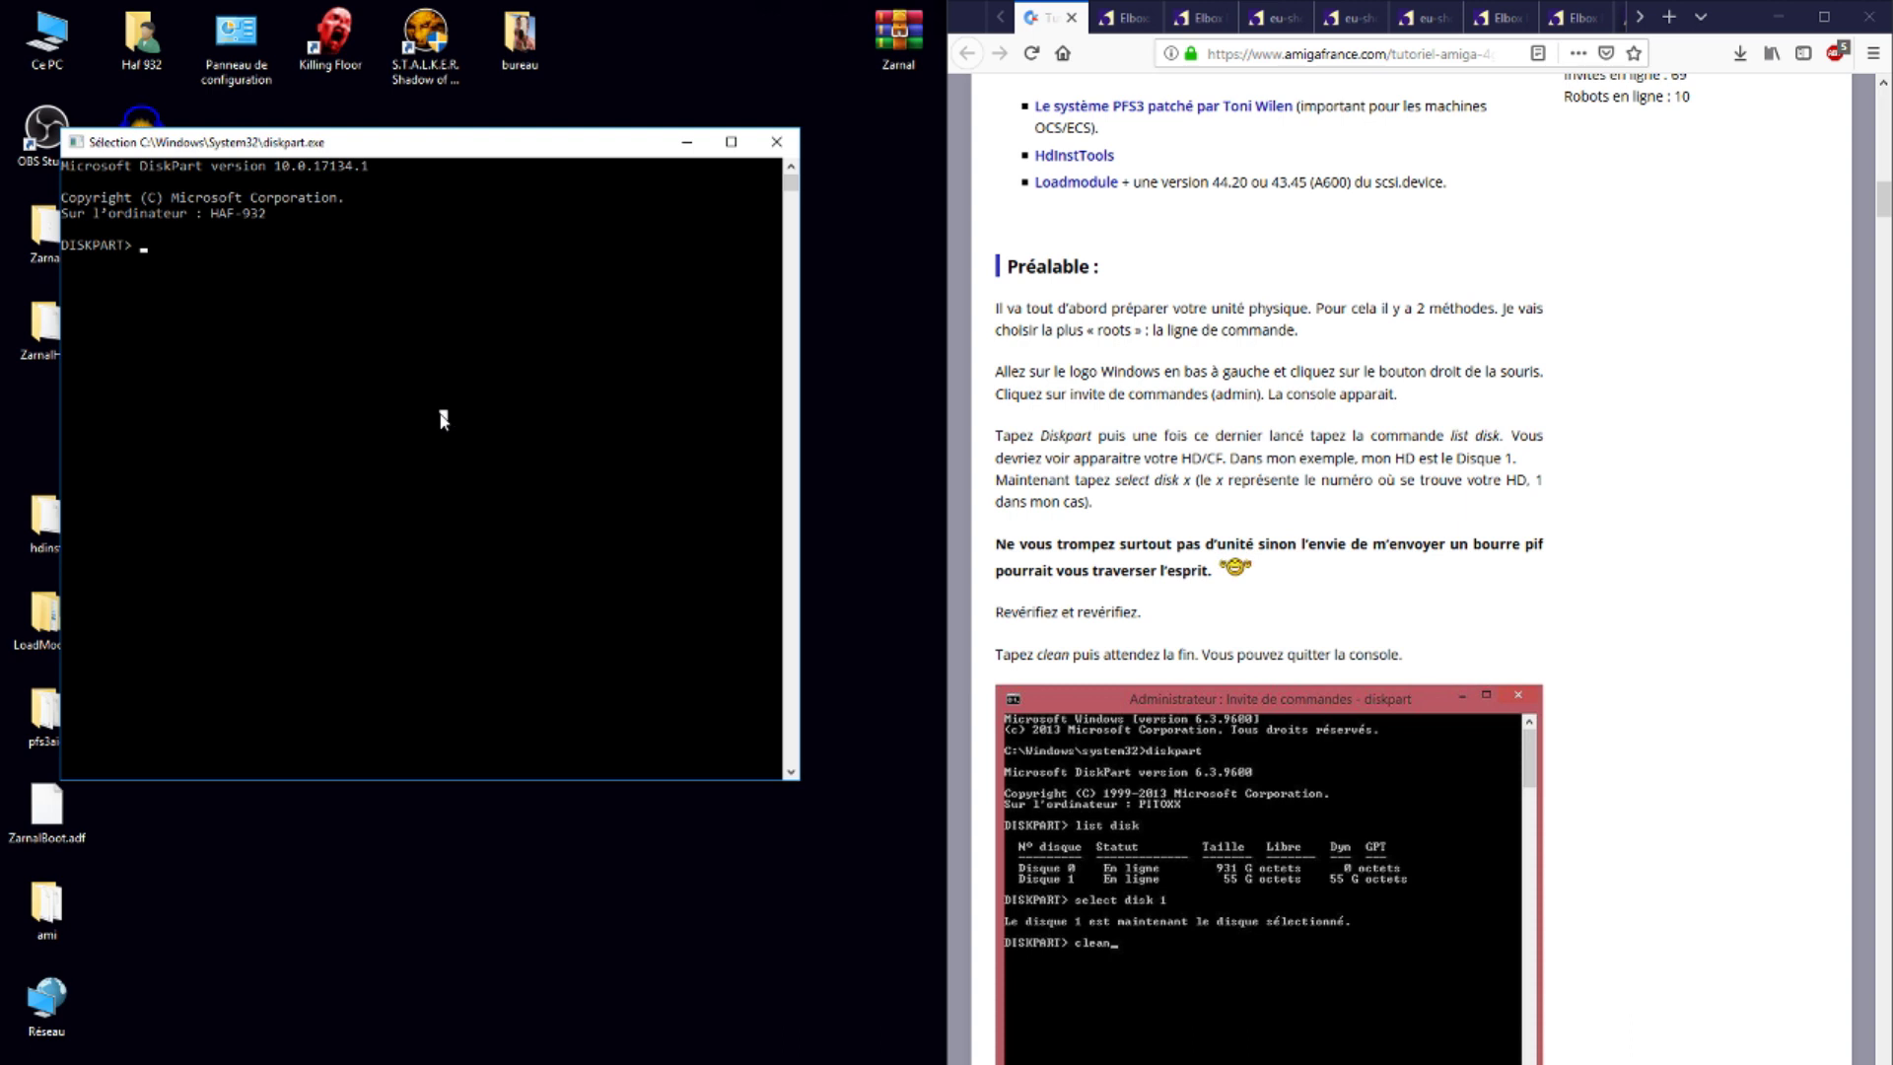
{"action": "type", "text": "list "}
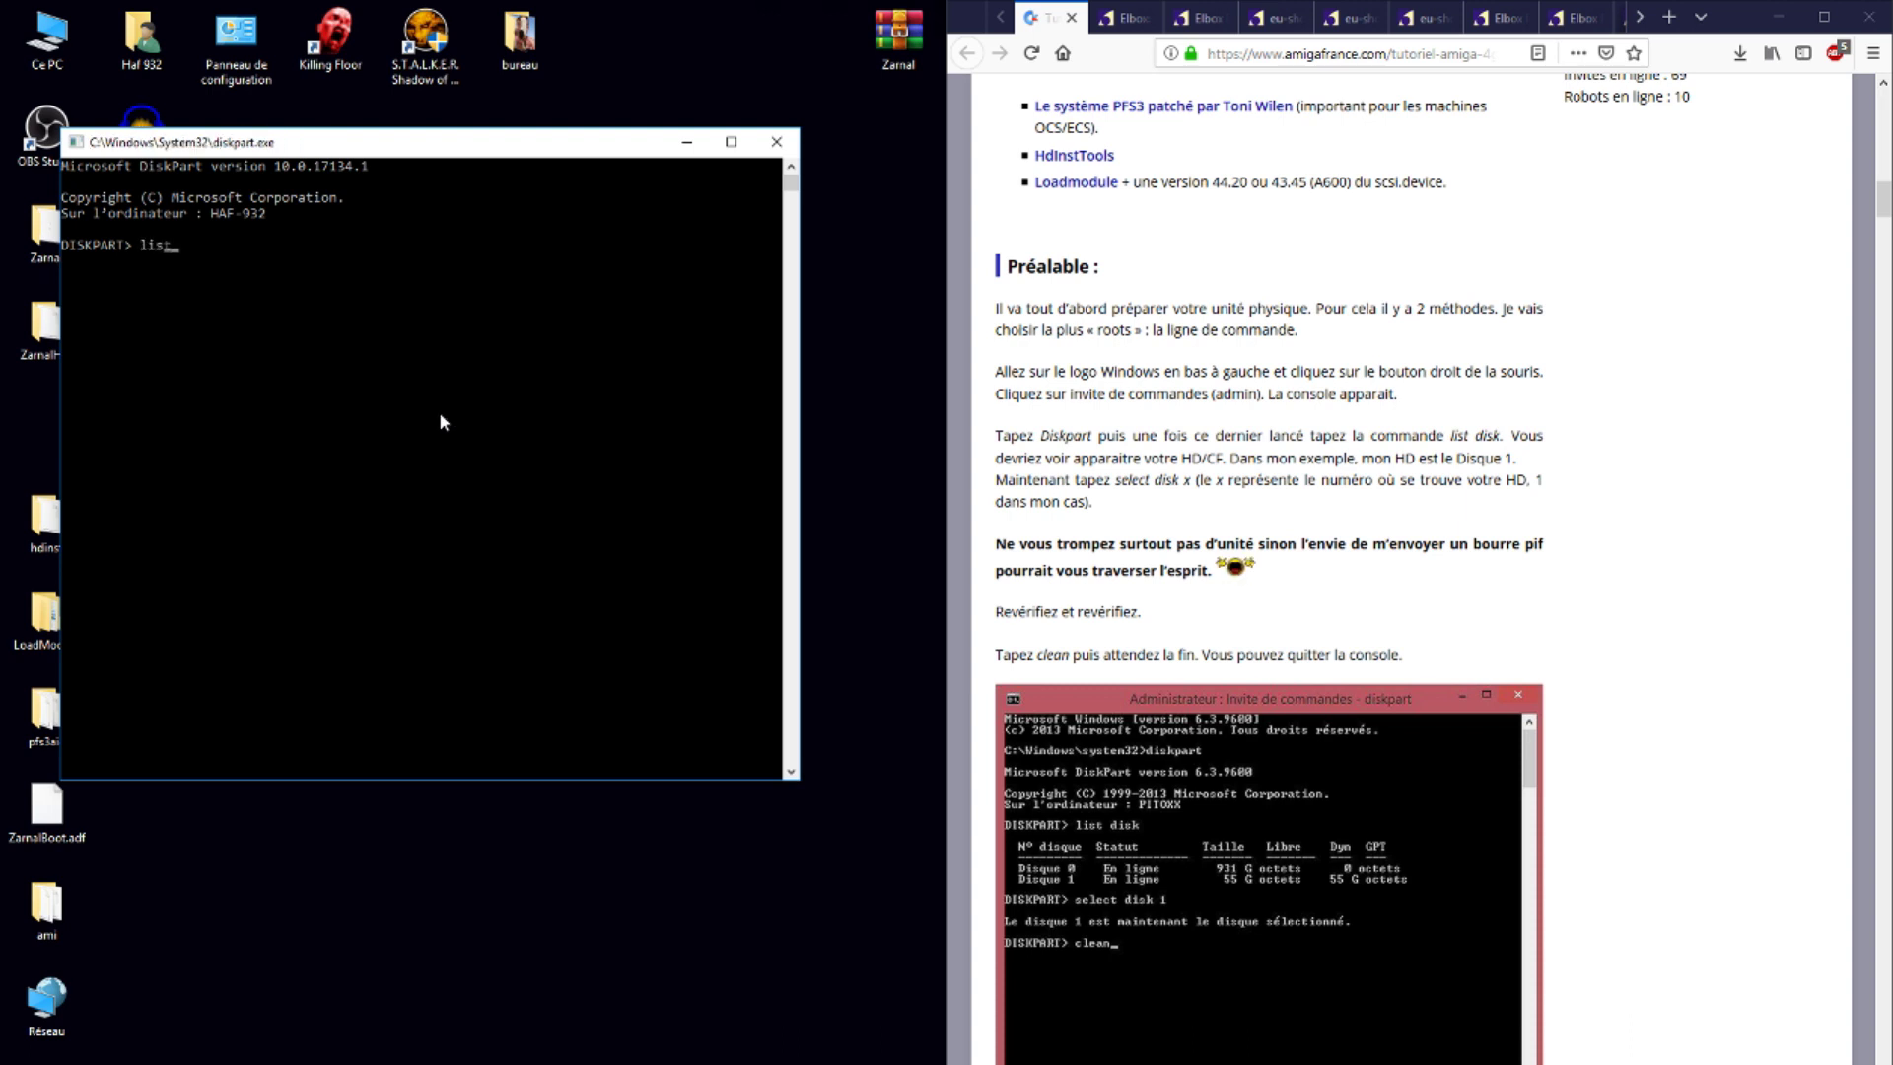
{"action": "type", "text": "disk"}
{"action": "key", "text": "Return"}
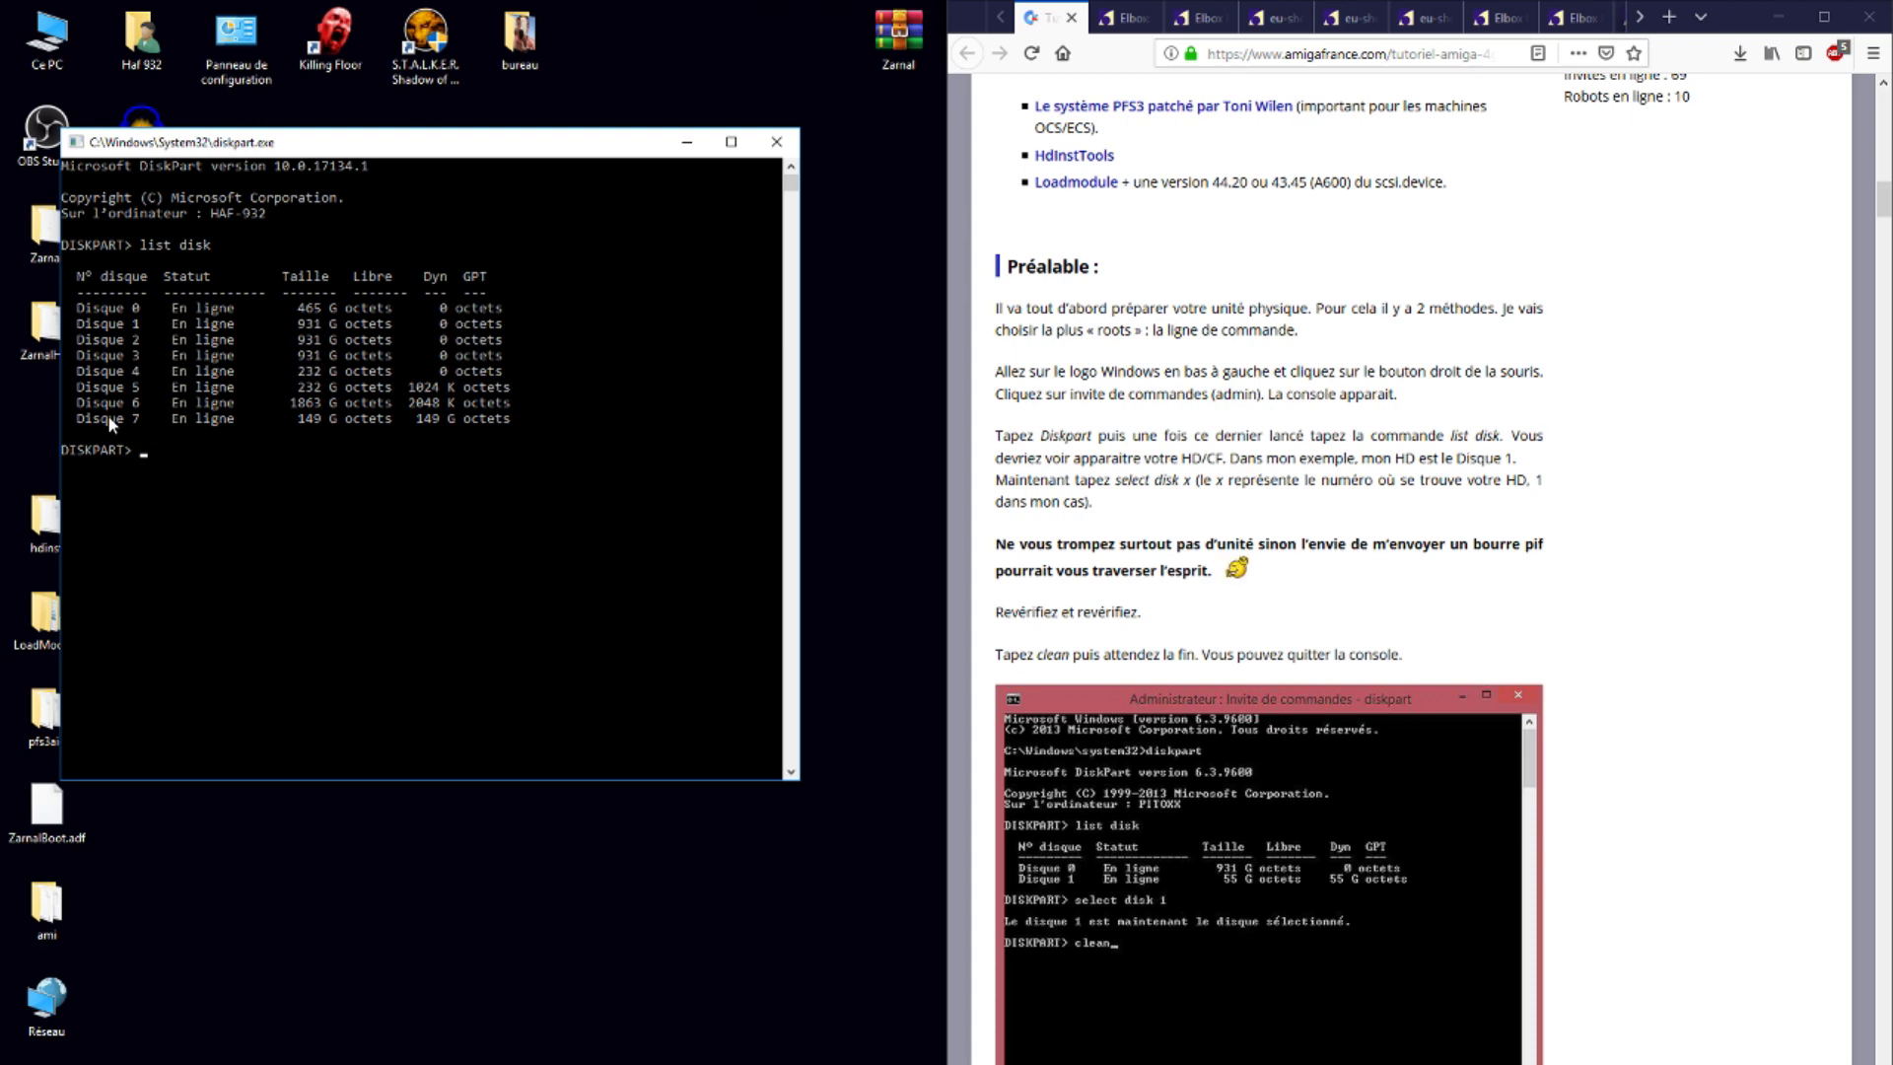
{"action": "left_click", "coordinate": [177, 454]}
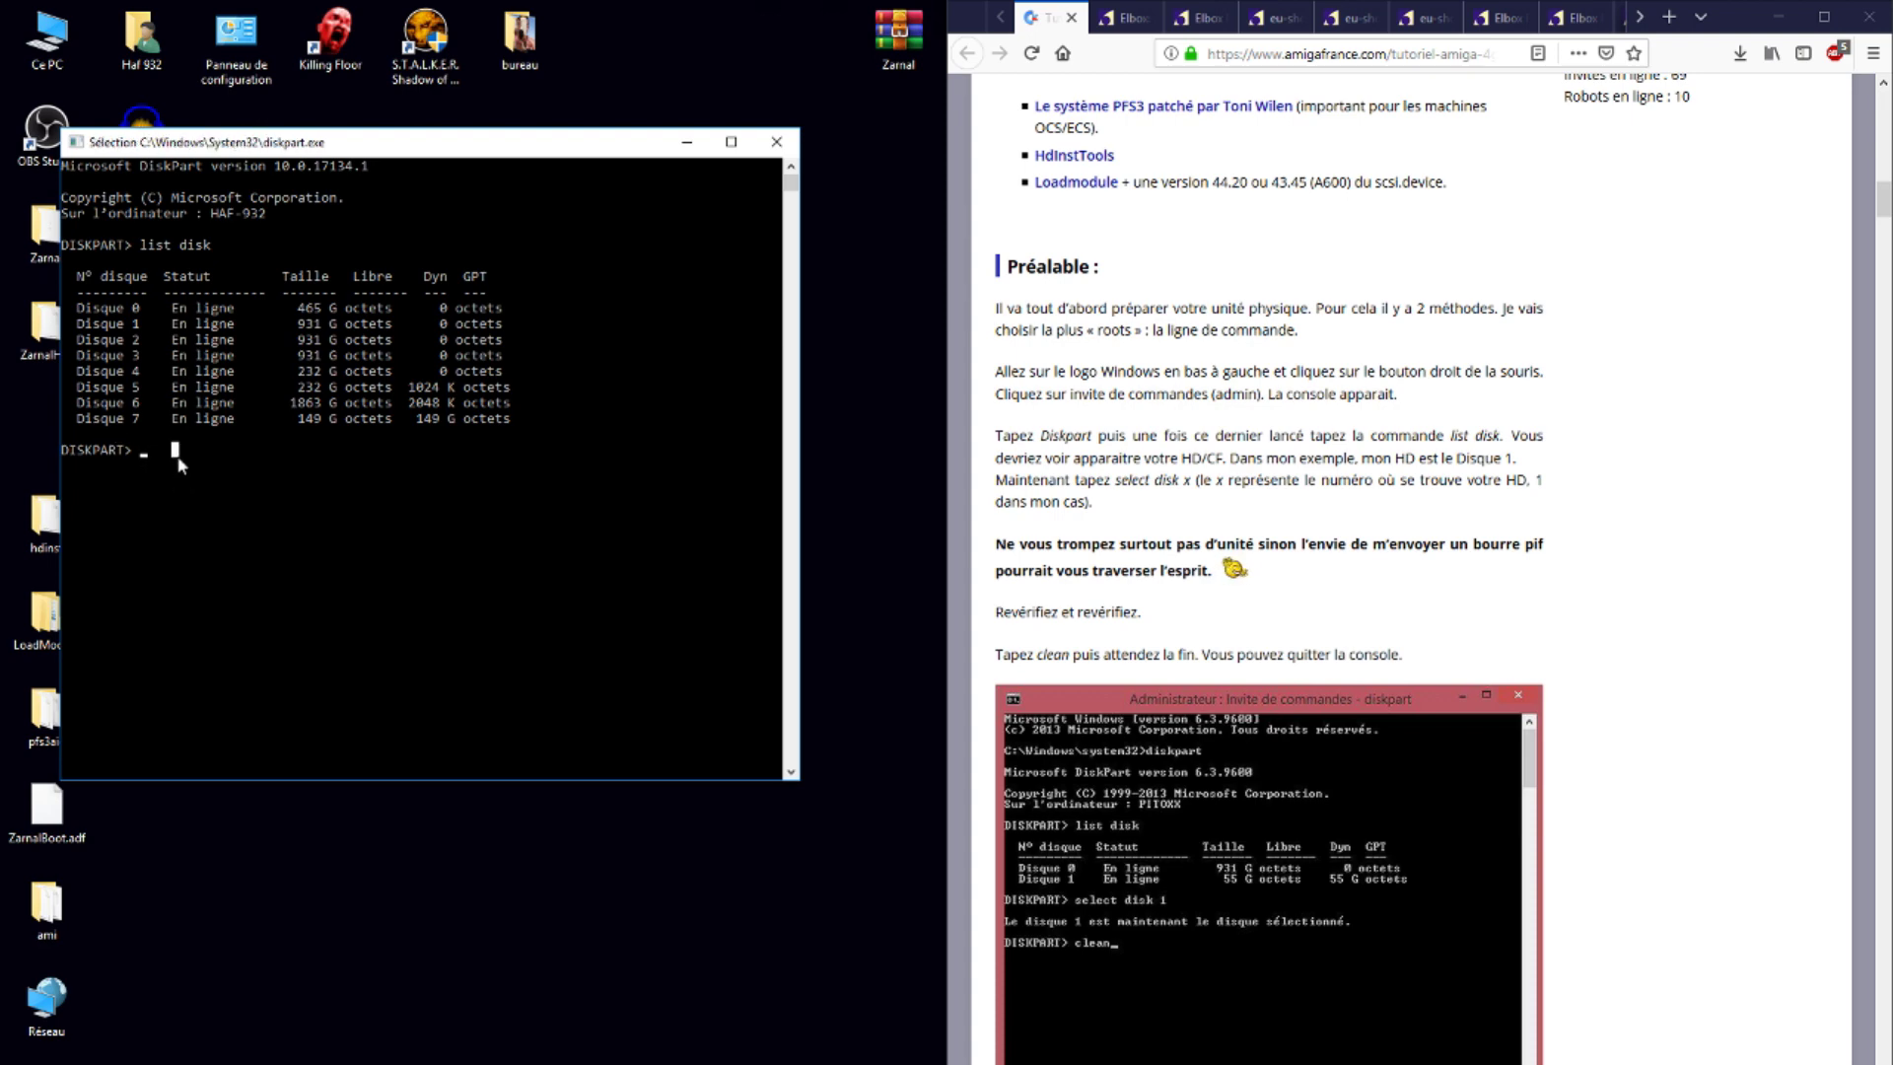
{"action": "type", "text": "7"}
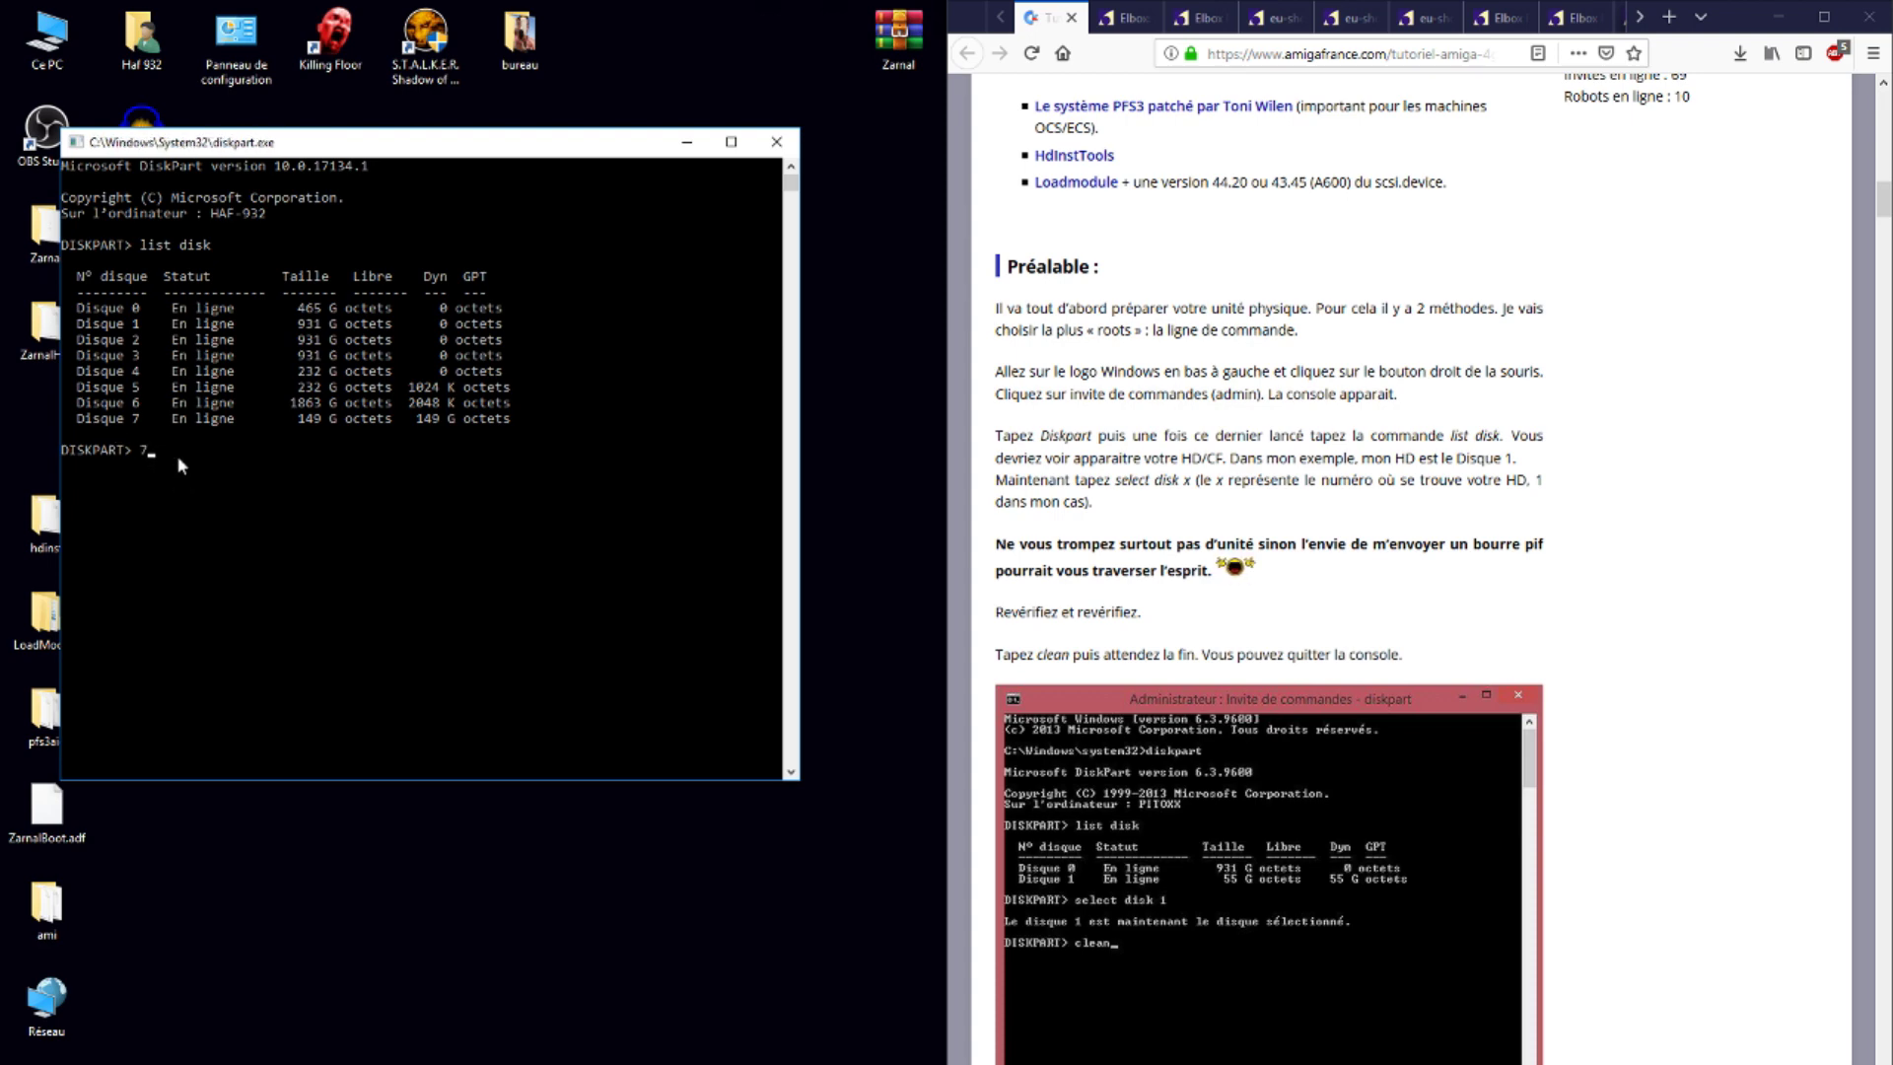
{"action": "key", "text": "Return"}
- Select the 149 GB target drive in DiskPart with "select disk 7"
{"action": "type", "text": "sel"}
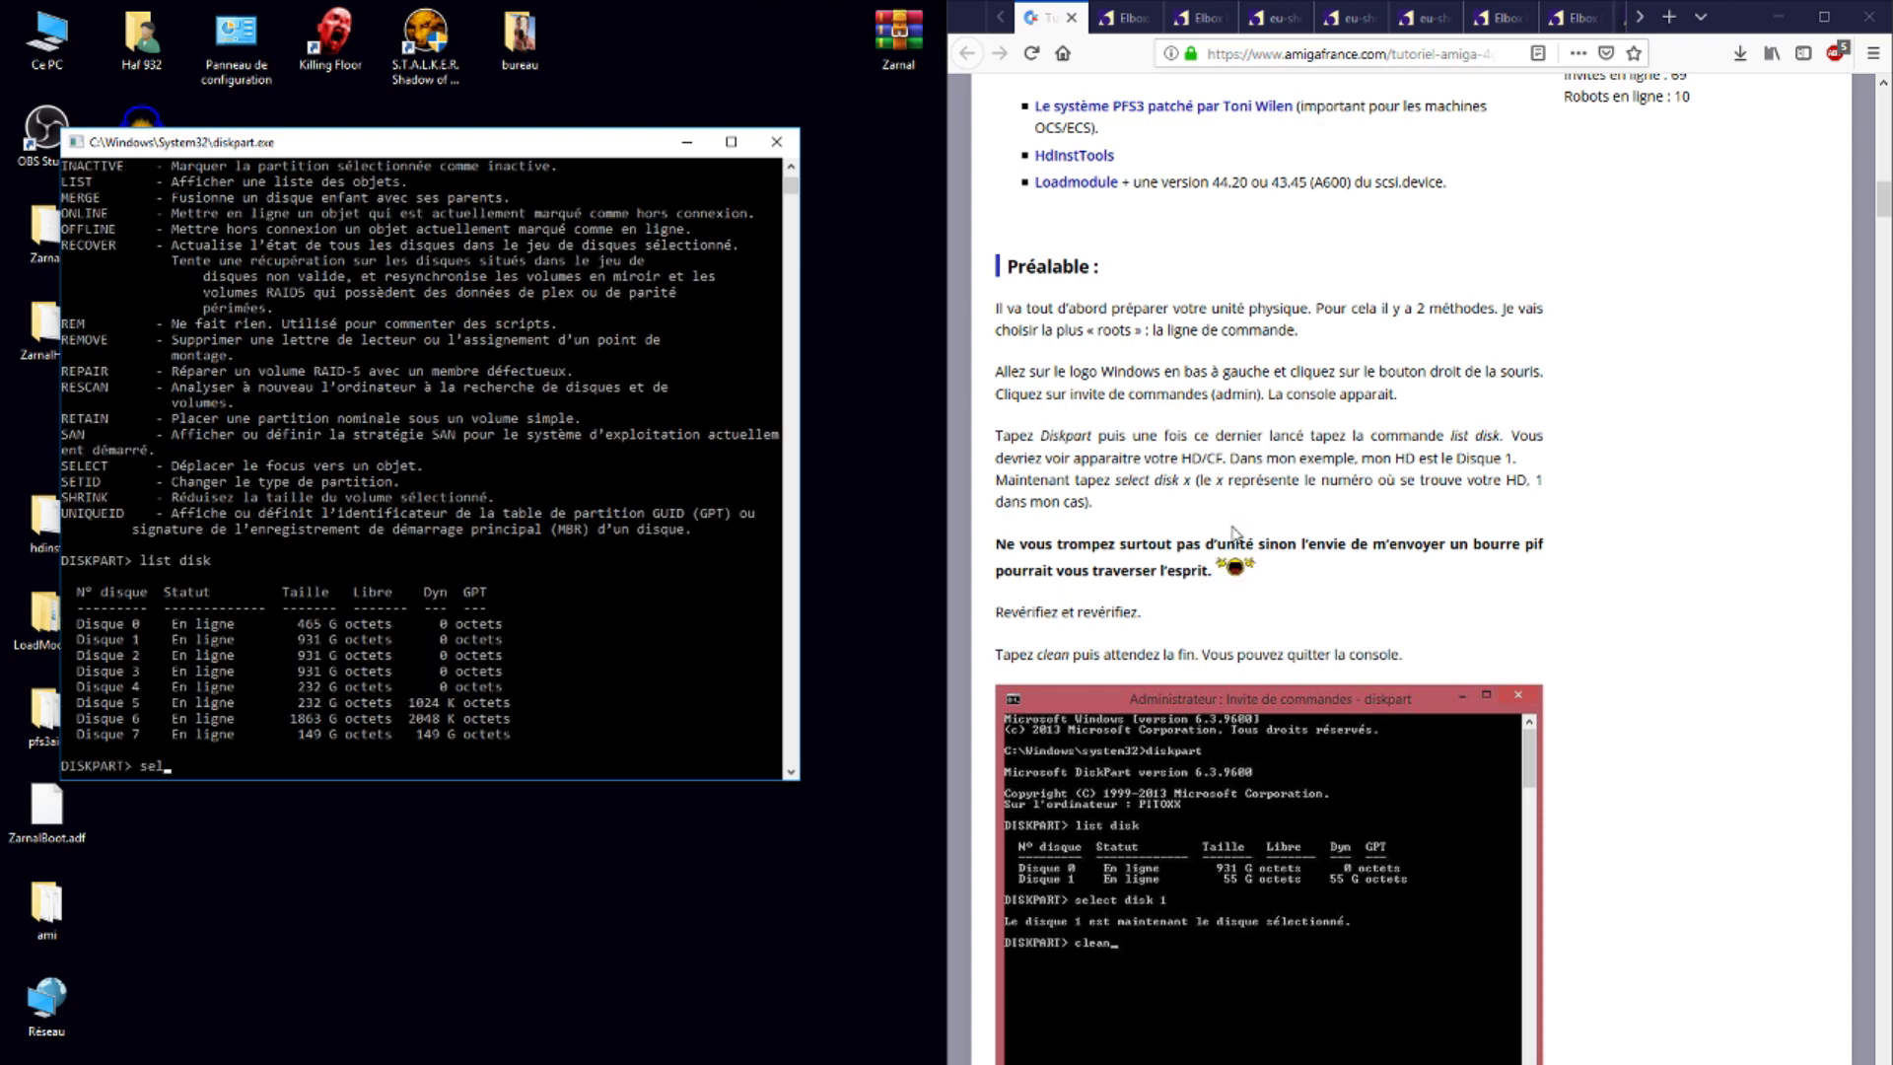
{"action": "type", "text": "ect disk 7"}
{"action": "key", "text": "Return"}
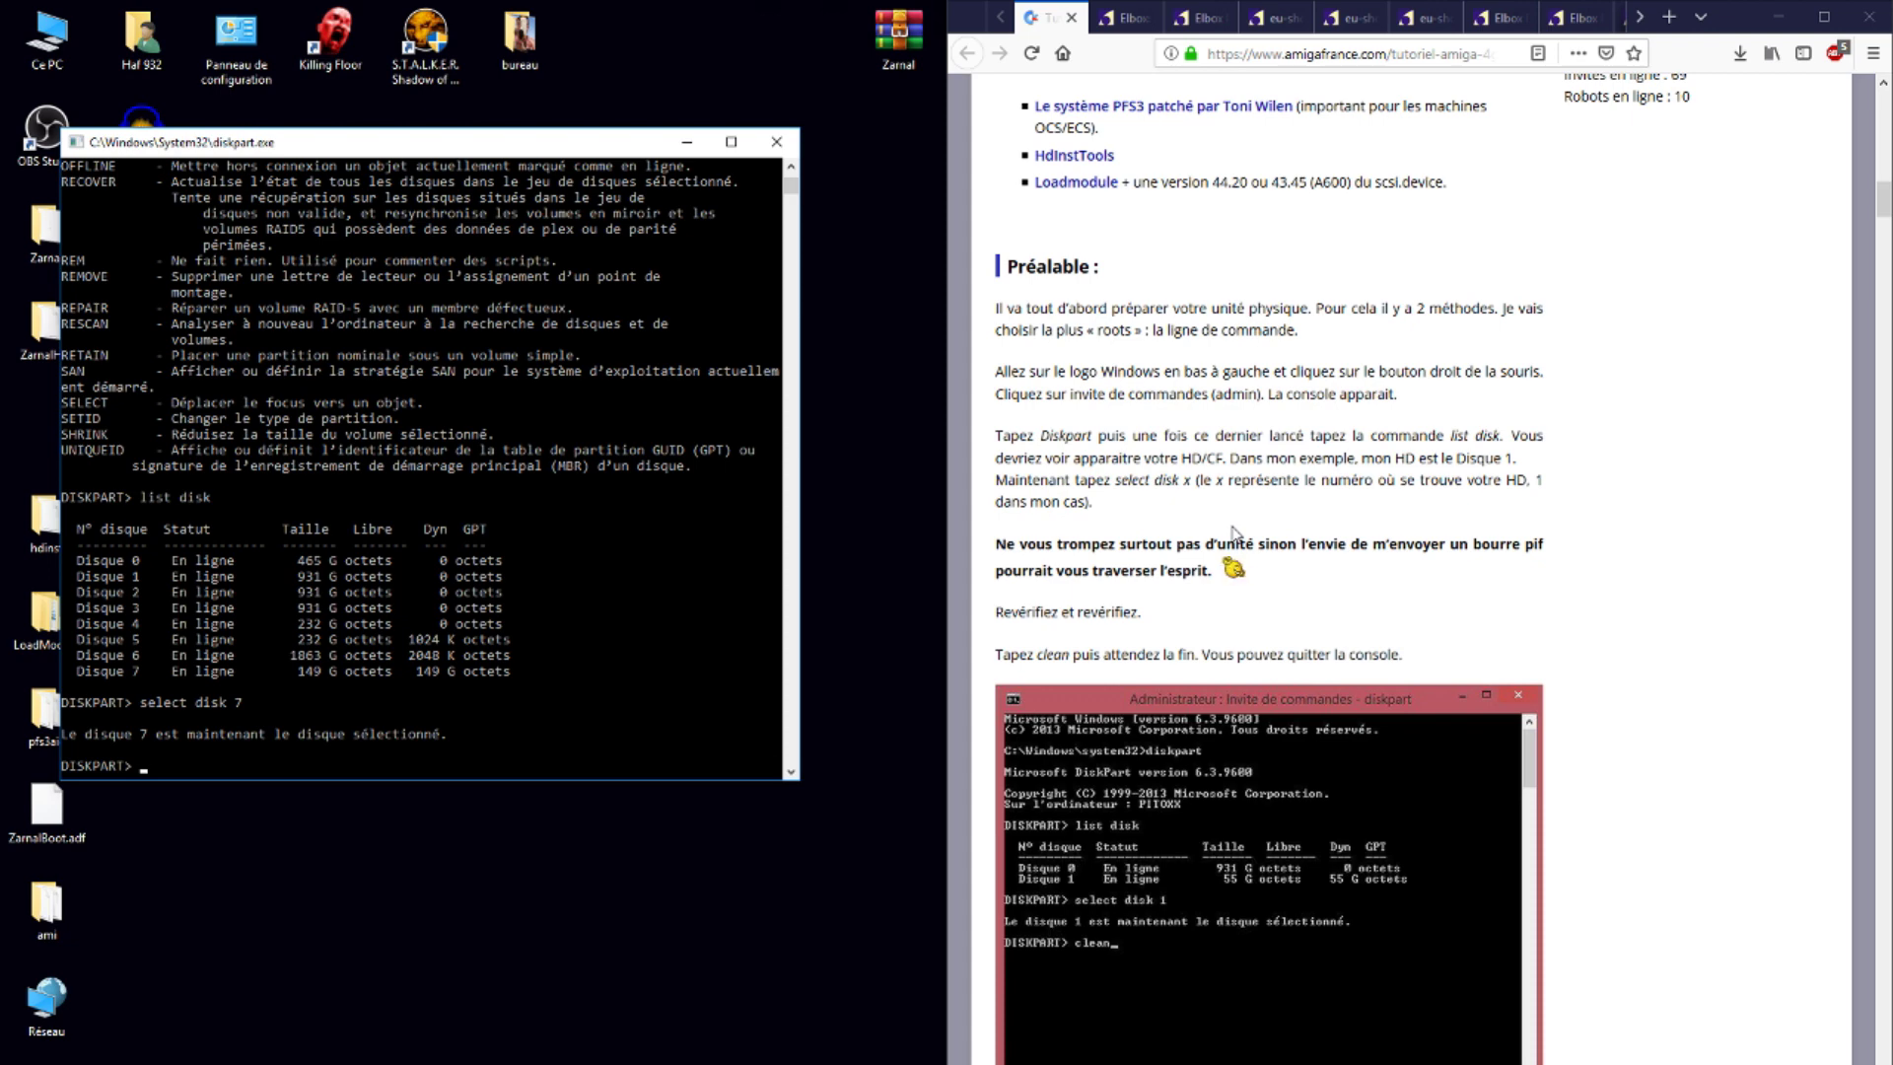
- Erase the selected disk with the "clean" command and close DiskPart
{"action": "type", "text": "clean"}
{"action": "key", "text": "Return"}
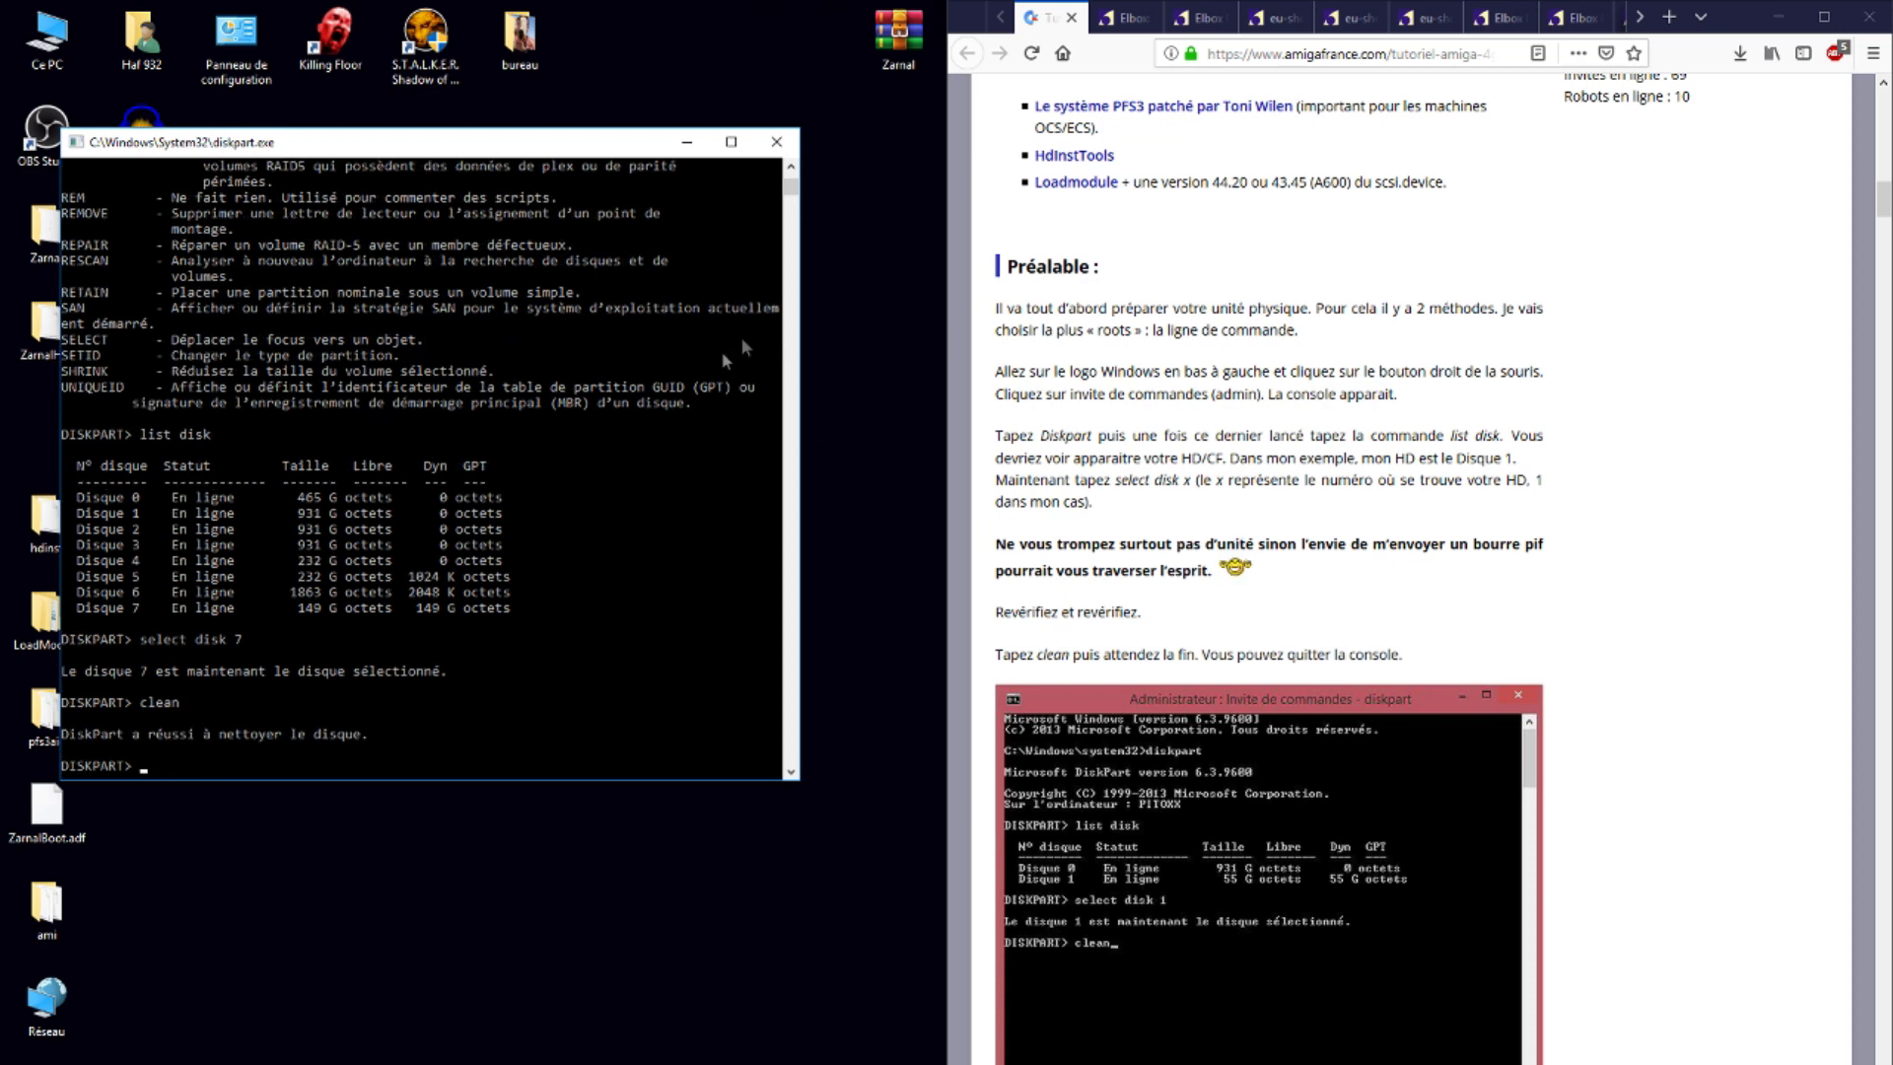
{"action": "left_click", "coordinate": [777, 142]}
- Examine Disque 7 in Windows disk management, declining to initialize it, and close Computer Management
{"action": "right_click", "coordinate": [50, 33]}
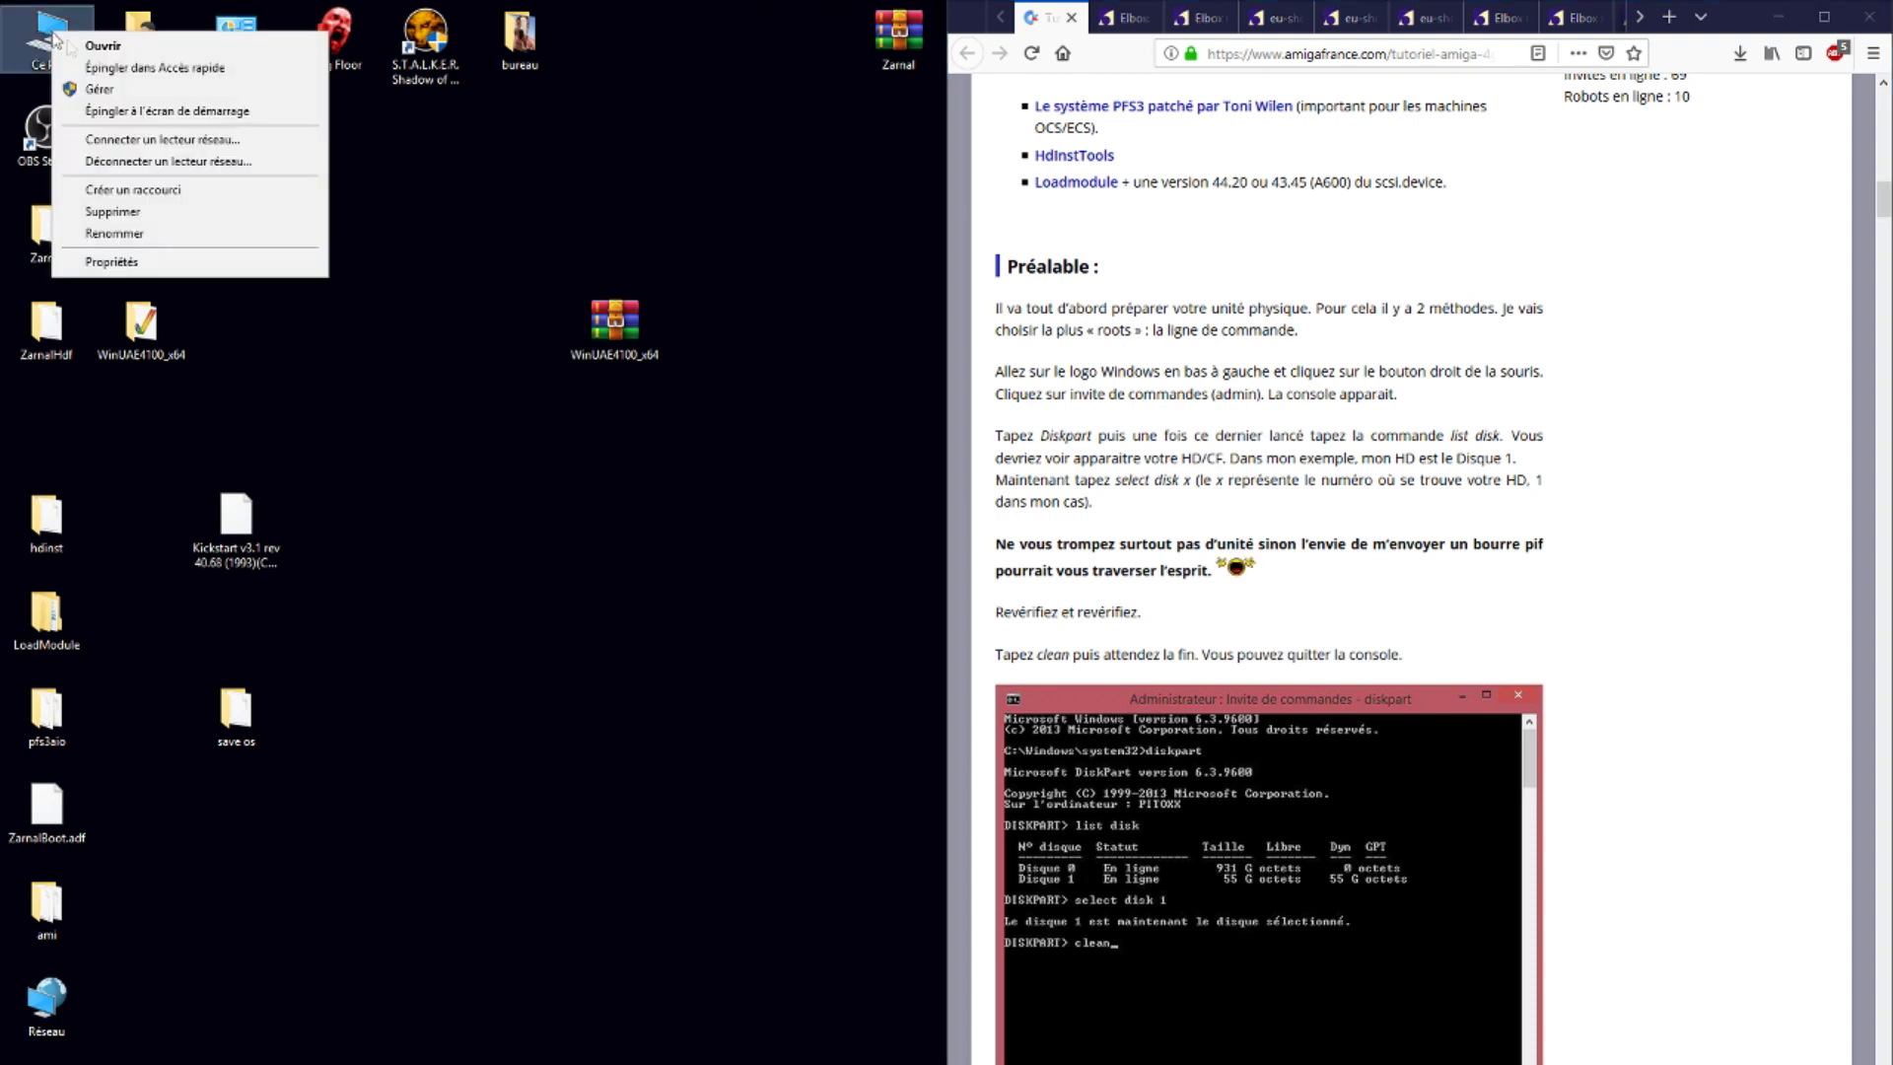
{"action": "left_click", "coordinate": [105, 89]}
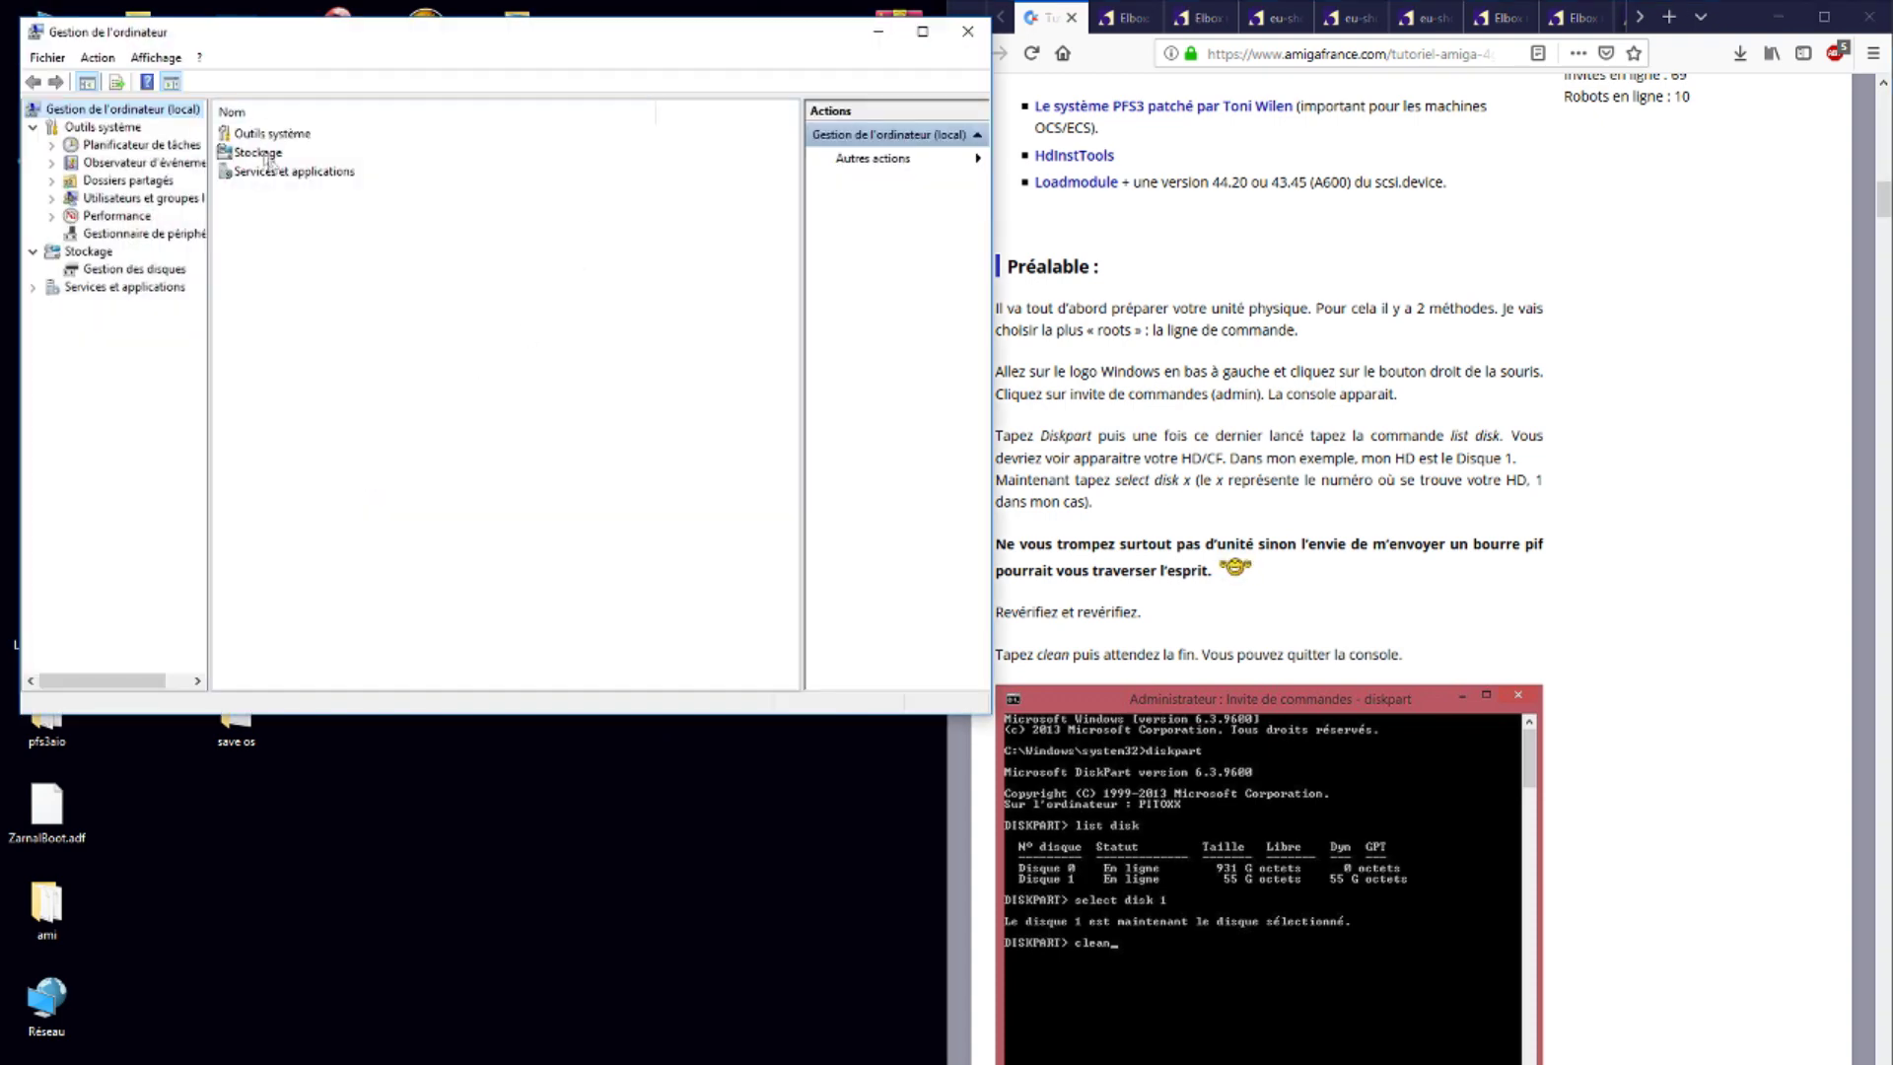
{"action": "double_click", "coordinate": [262, 153]}
{"action": "double_click", "coordinate": [308, 136]}
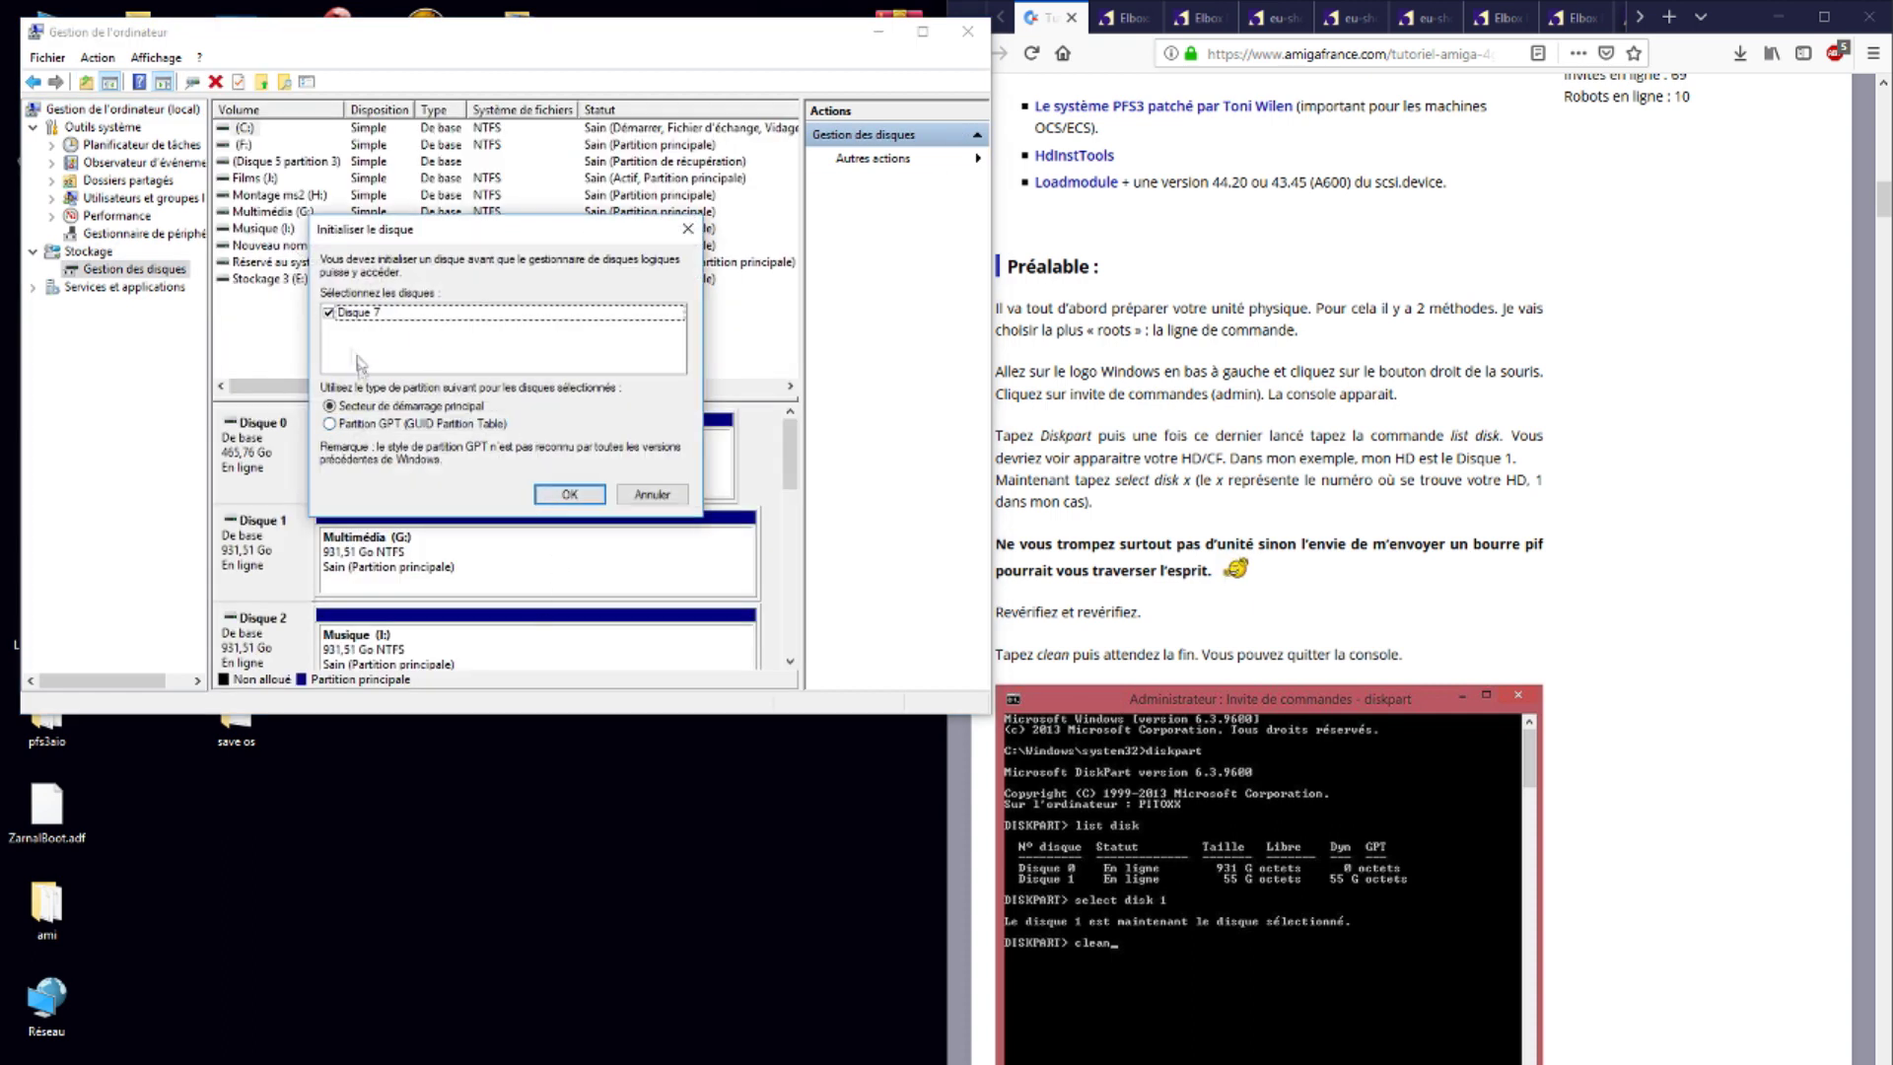
{"action": "left_click", "coordinate": [688, 229]}
{"action": "left_click_drag", "start_coordinate": [789, 462], "coordinate": [794, 623]}
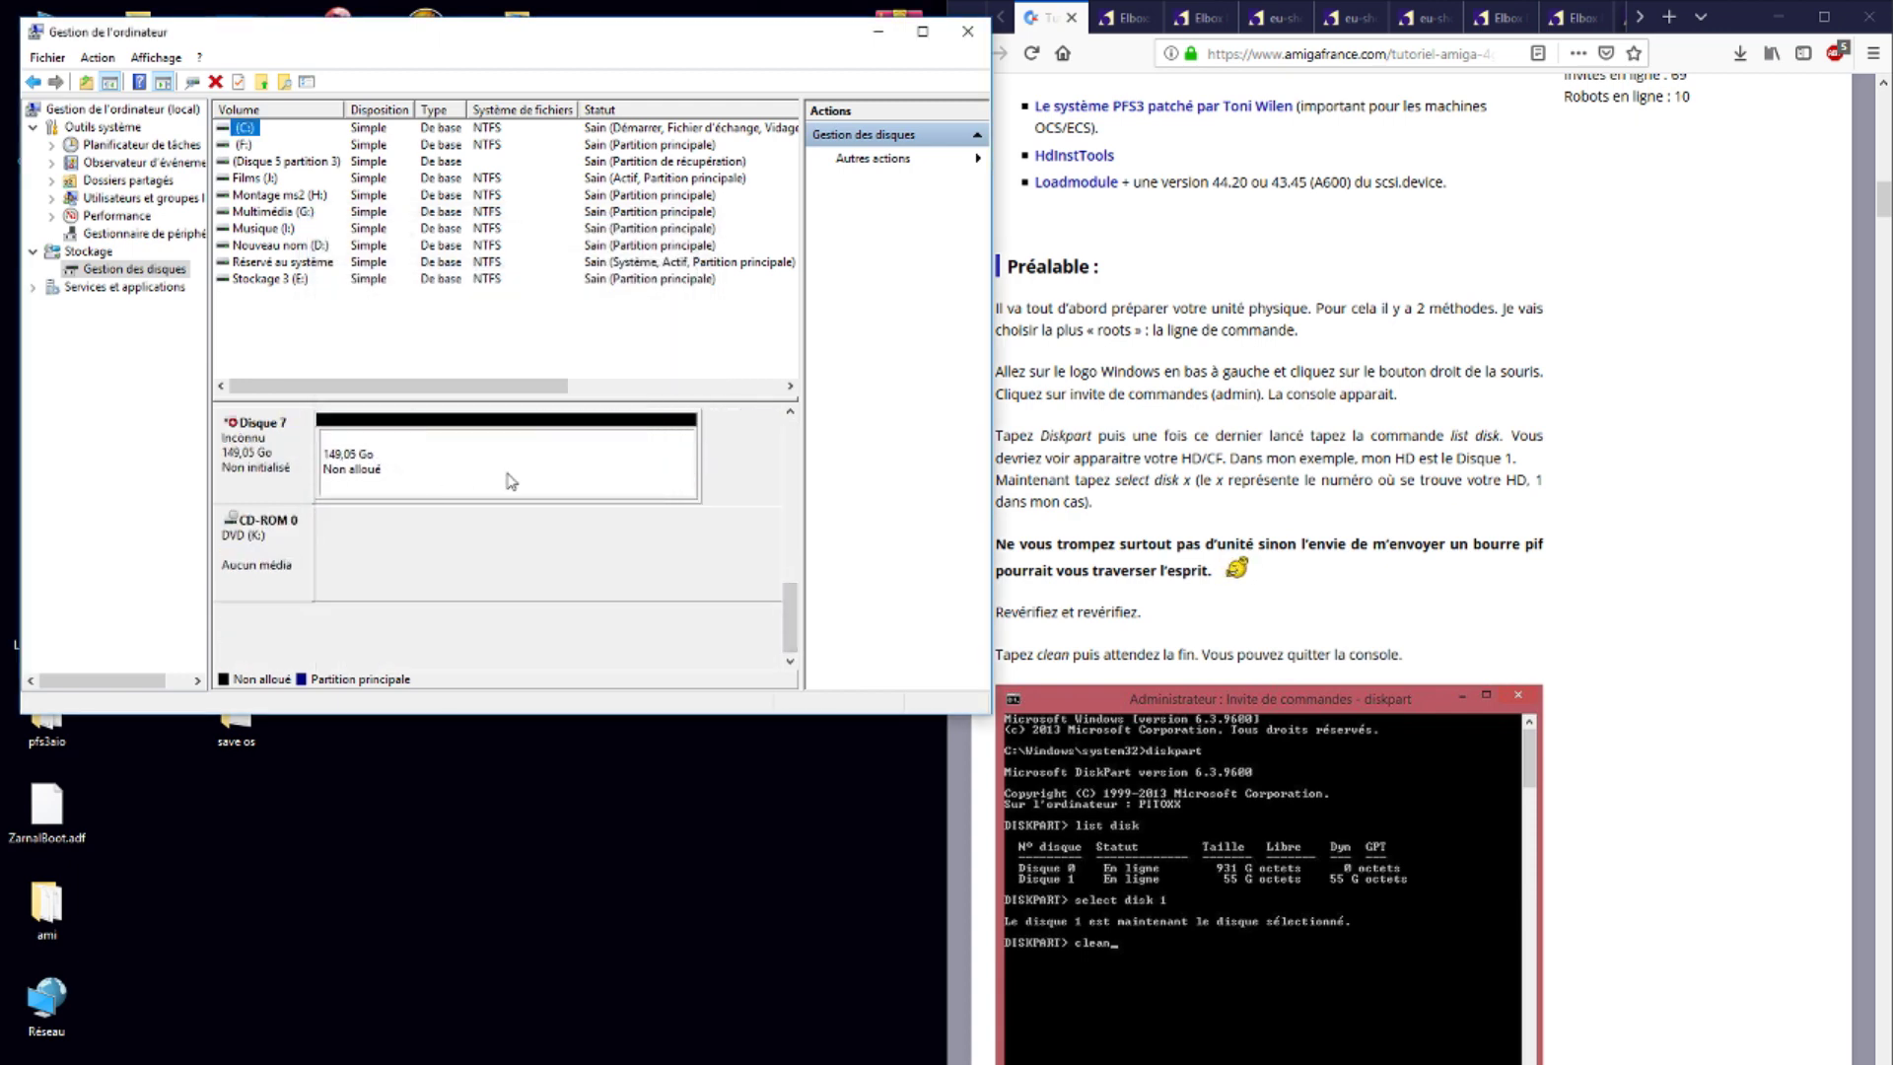
{"action": "left_click", "coordinate": [970, 35]}
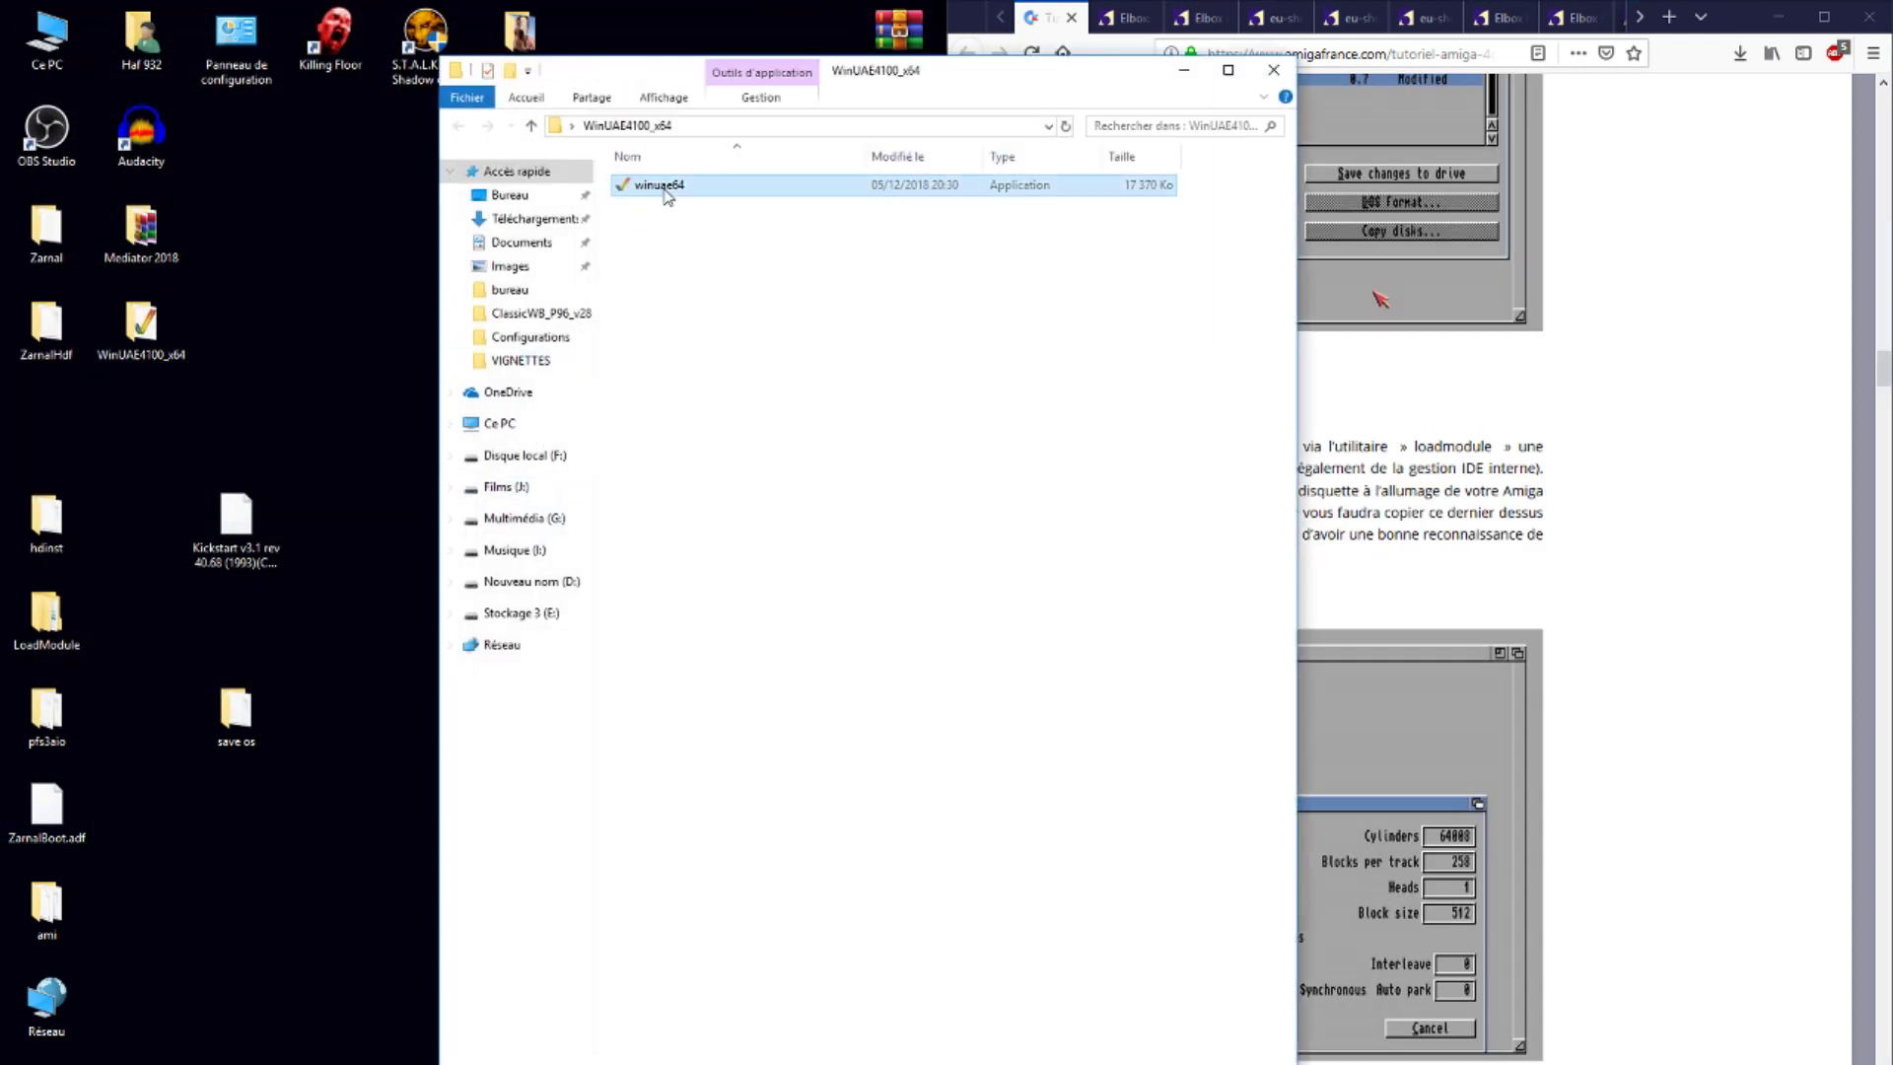
- Launch winuae64 from the WinUAE4100_x64 folder as administrator and dismiss the startup message
{"action": "right_click", "coordinate": [666, 190]}
{"action": "left_click", "coordinate": [691, 225]}
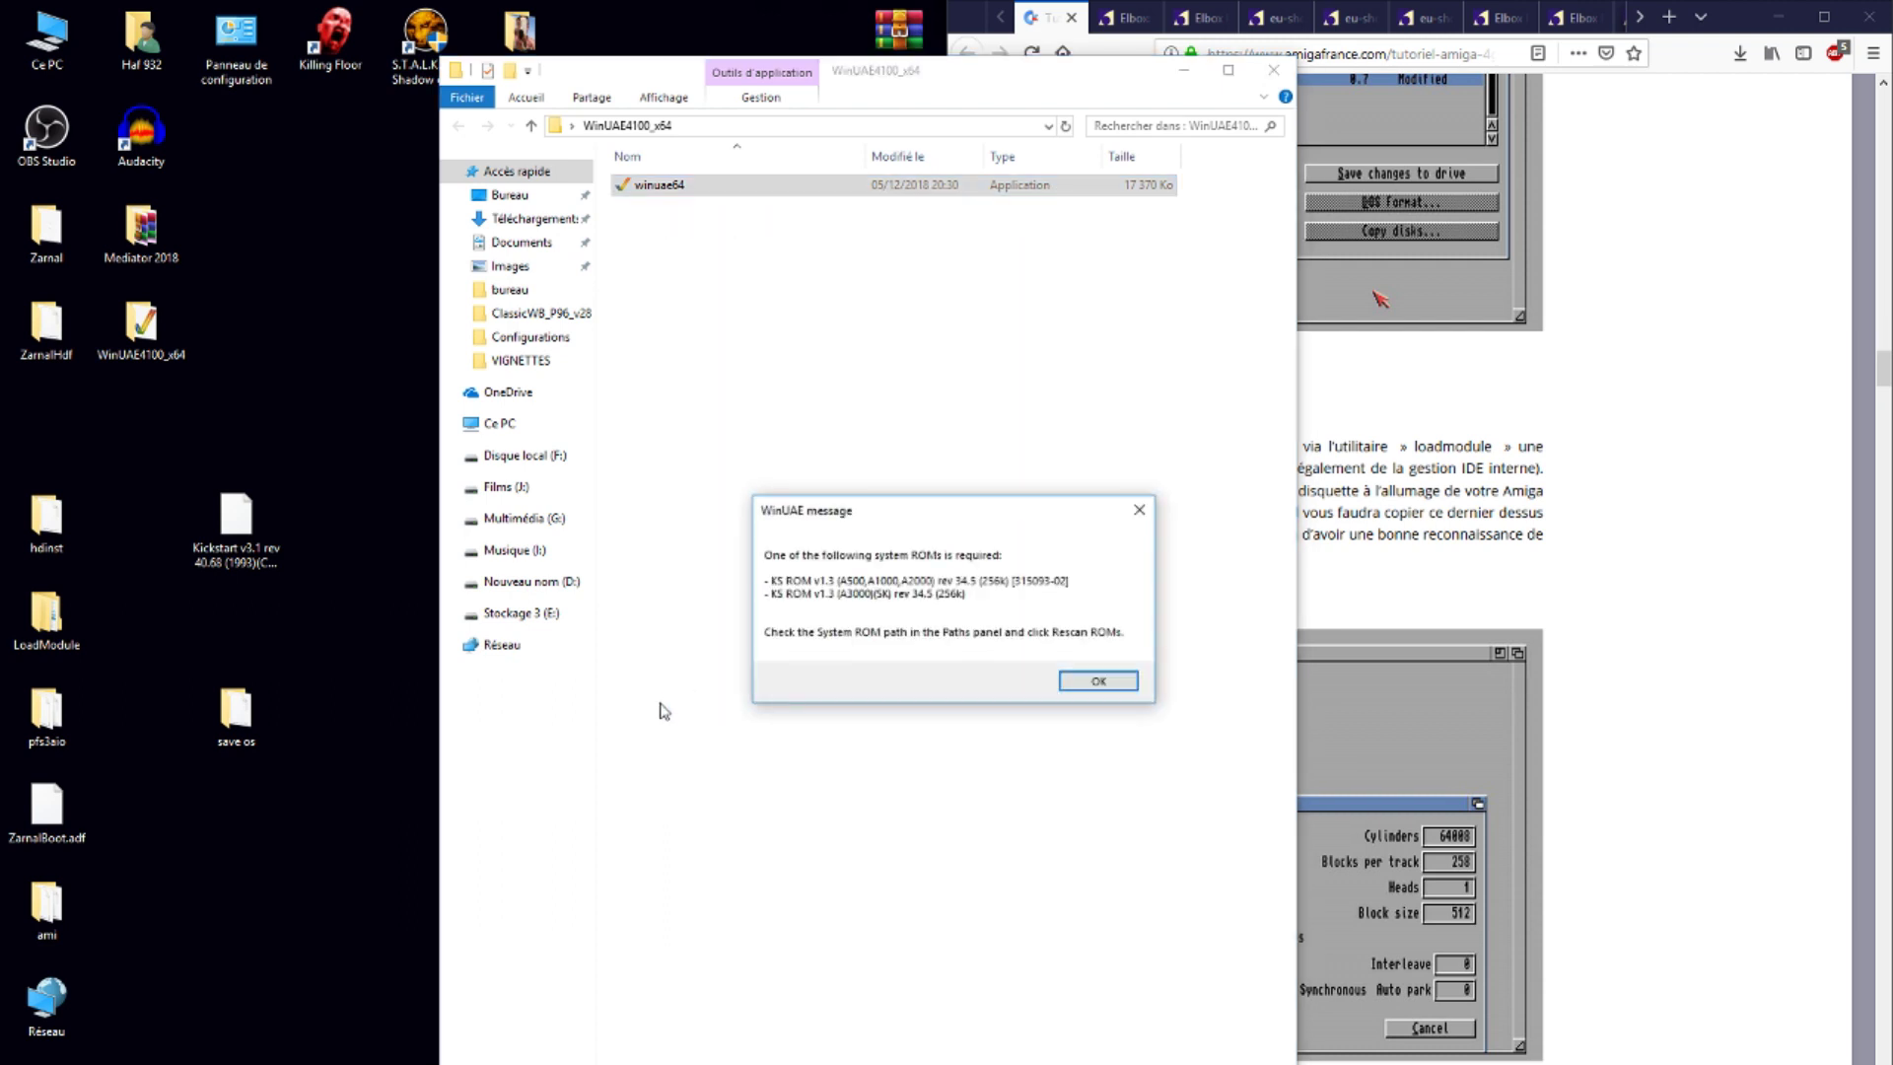
{"action": "left_click", "coordinate": [1095, 682]}
- Load the saved 02.uae configuration in WinUAE and start the emulation
{"action": "left_click", "coordinate": [477, 277]}
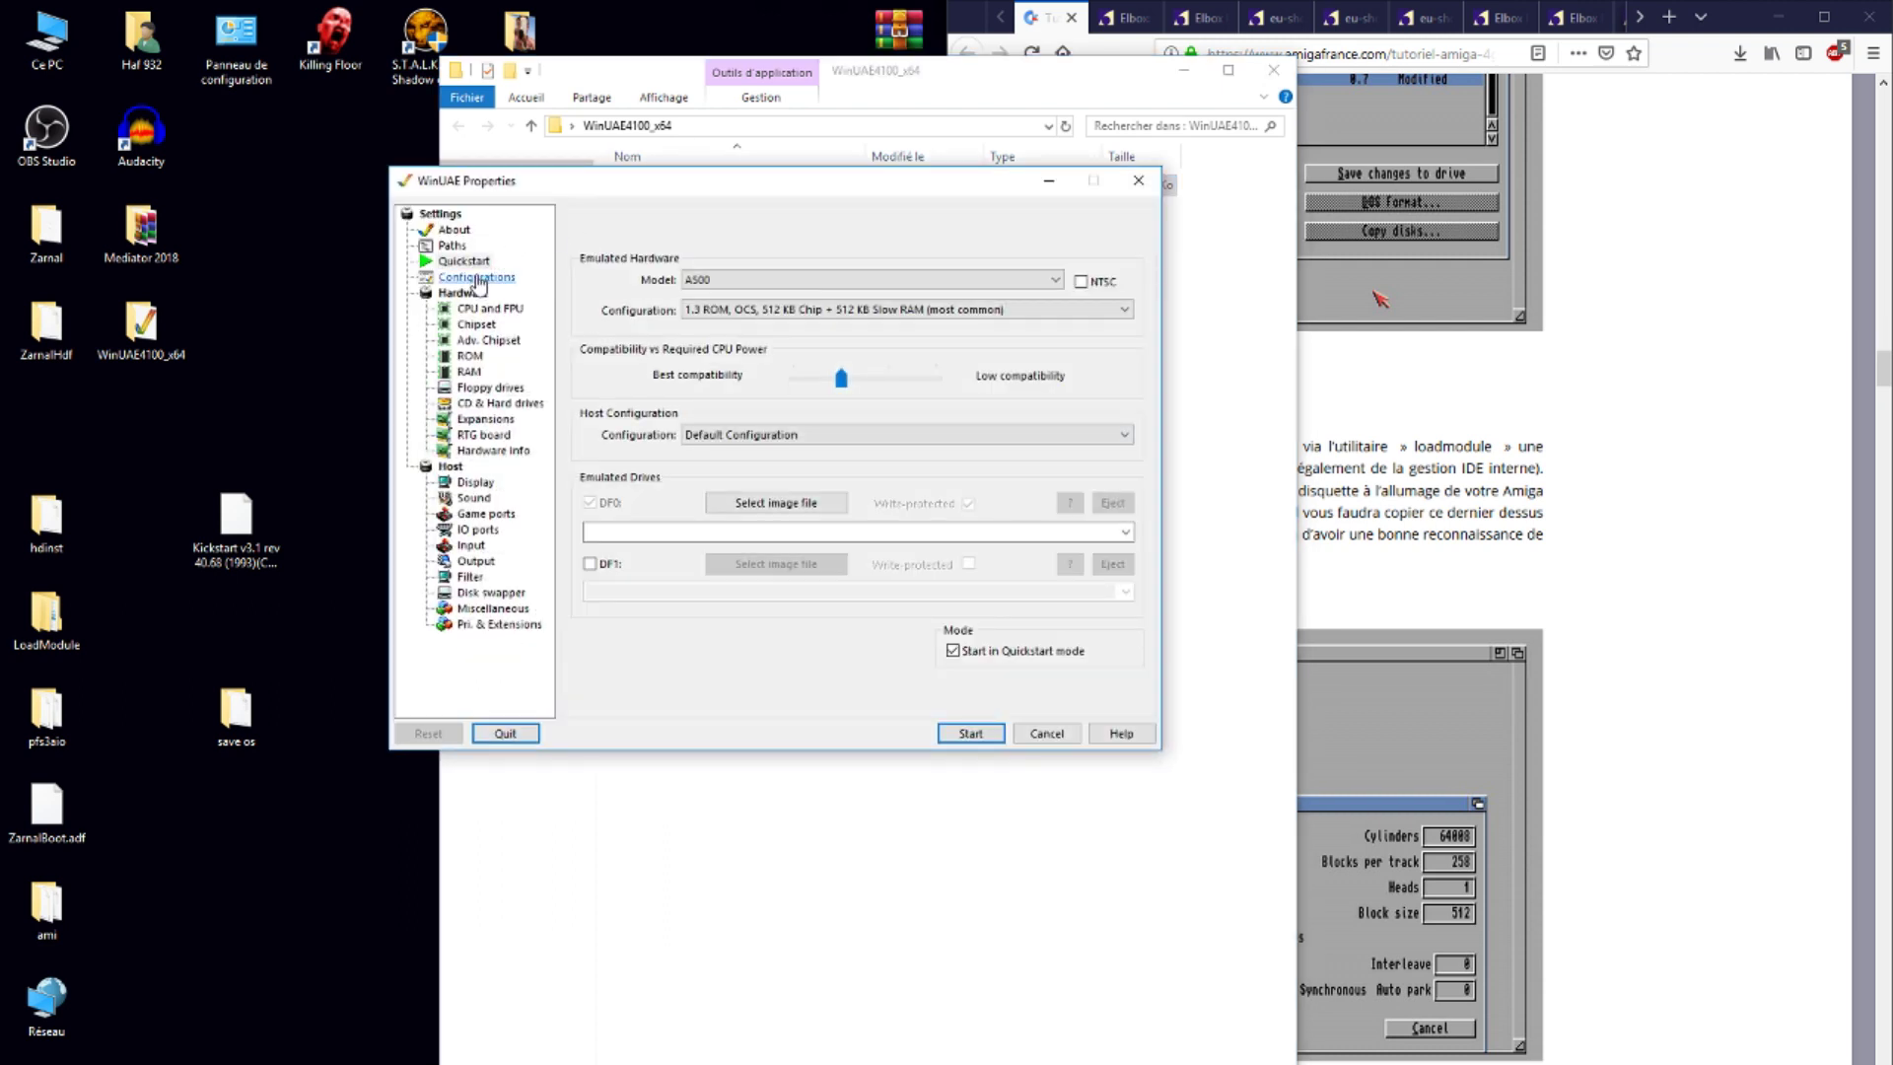
{"action": "left_click", "coordinate": [651, 249]}
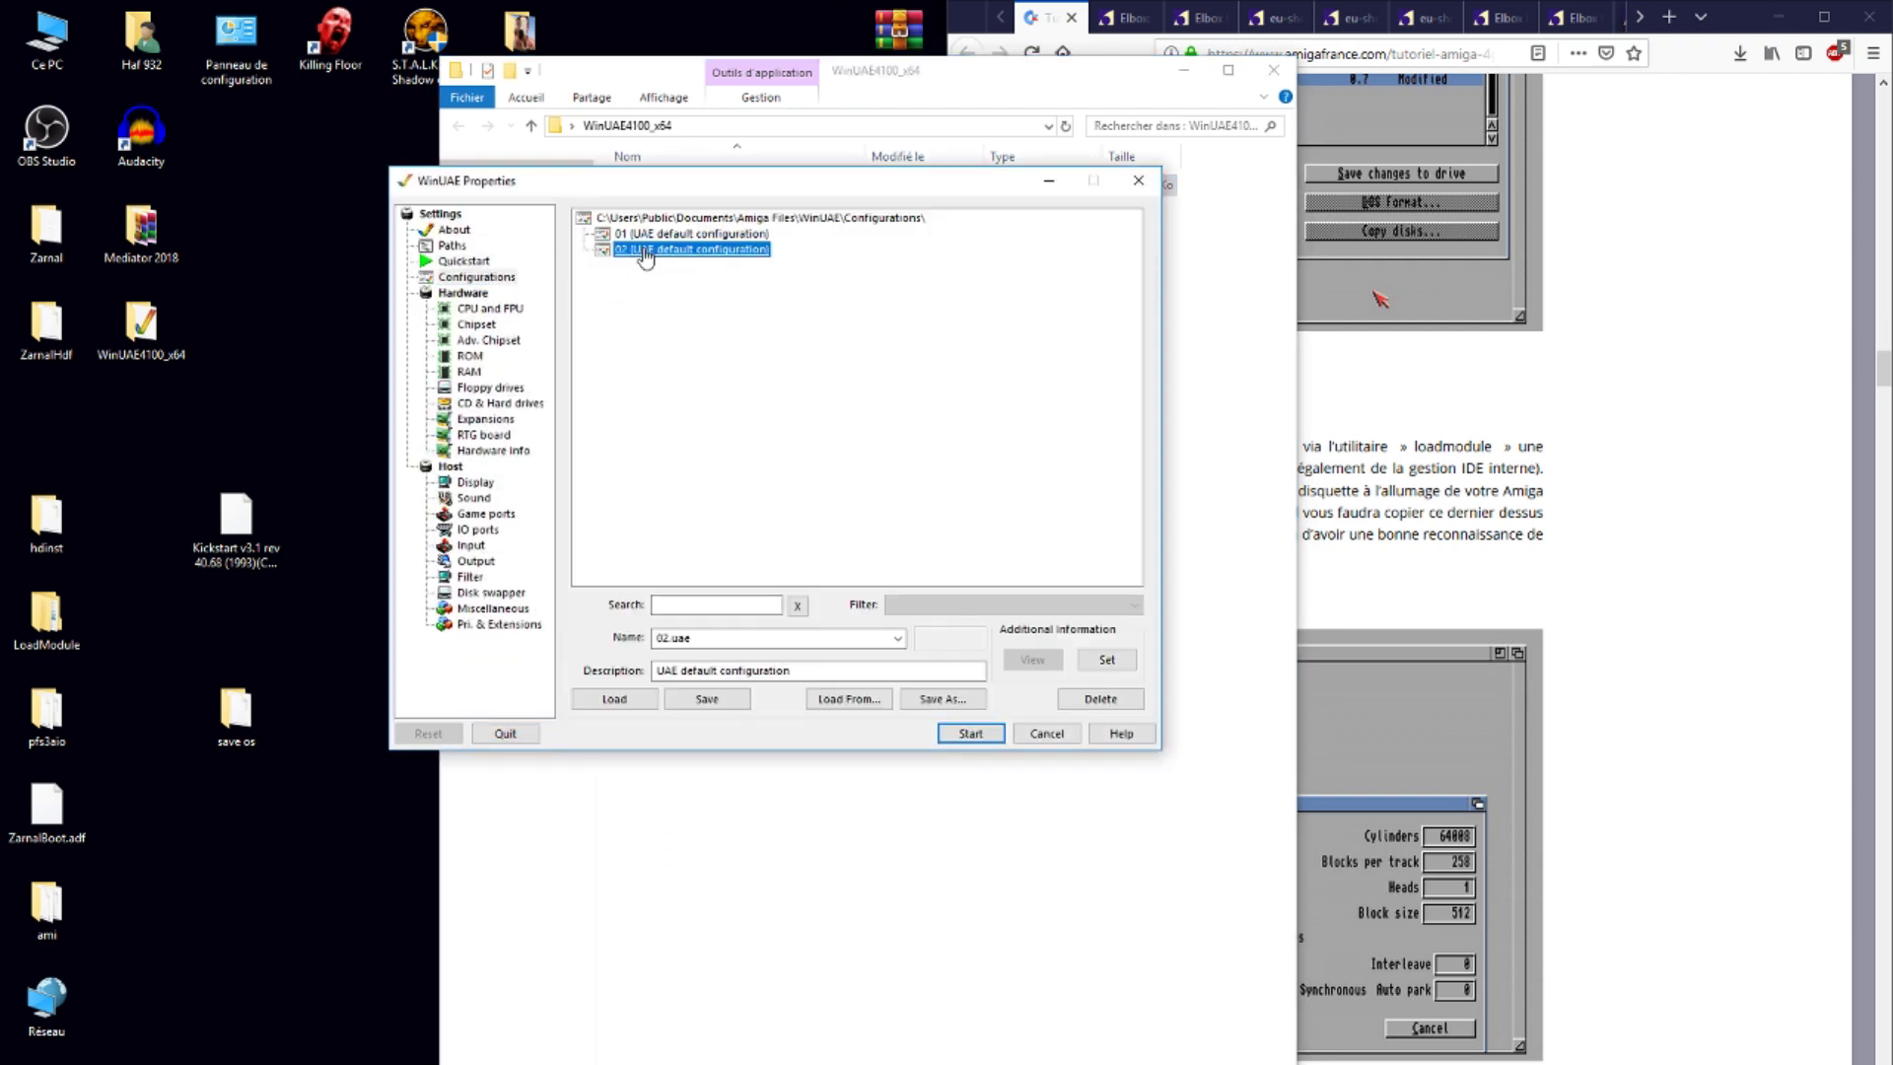
{"action": "left_click", "coordinate": [614, 699]}
{"action": "left_click", "coordinate": [968, 740]}
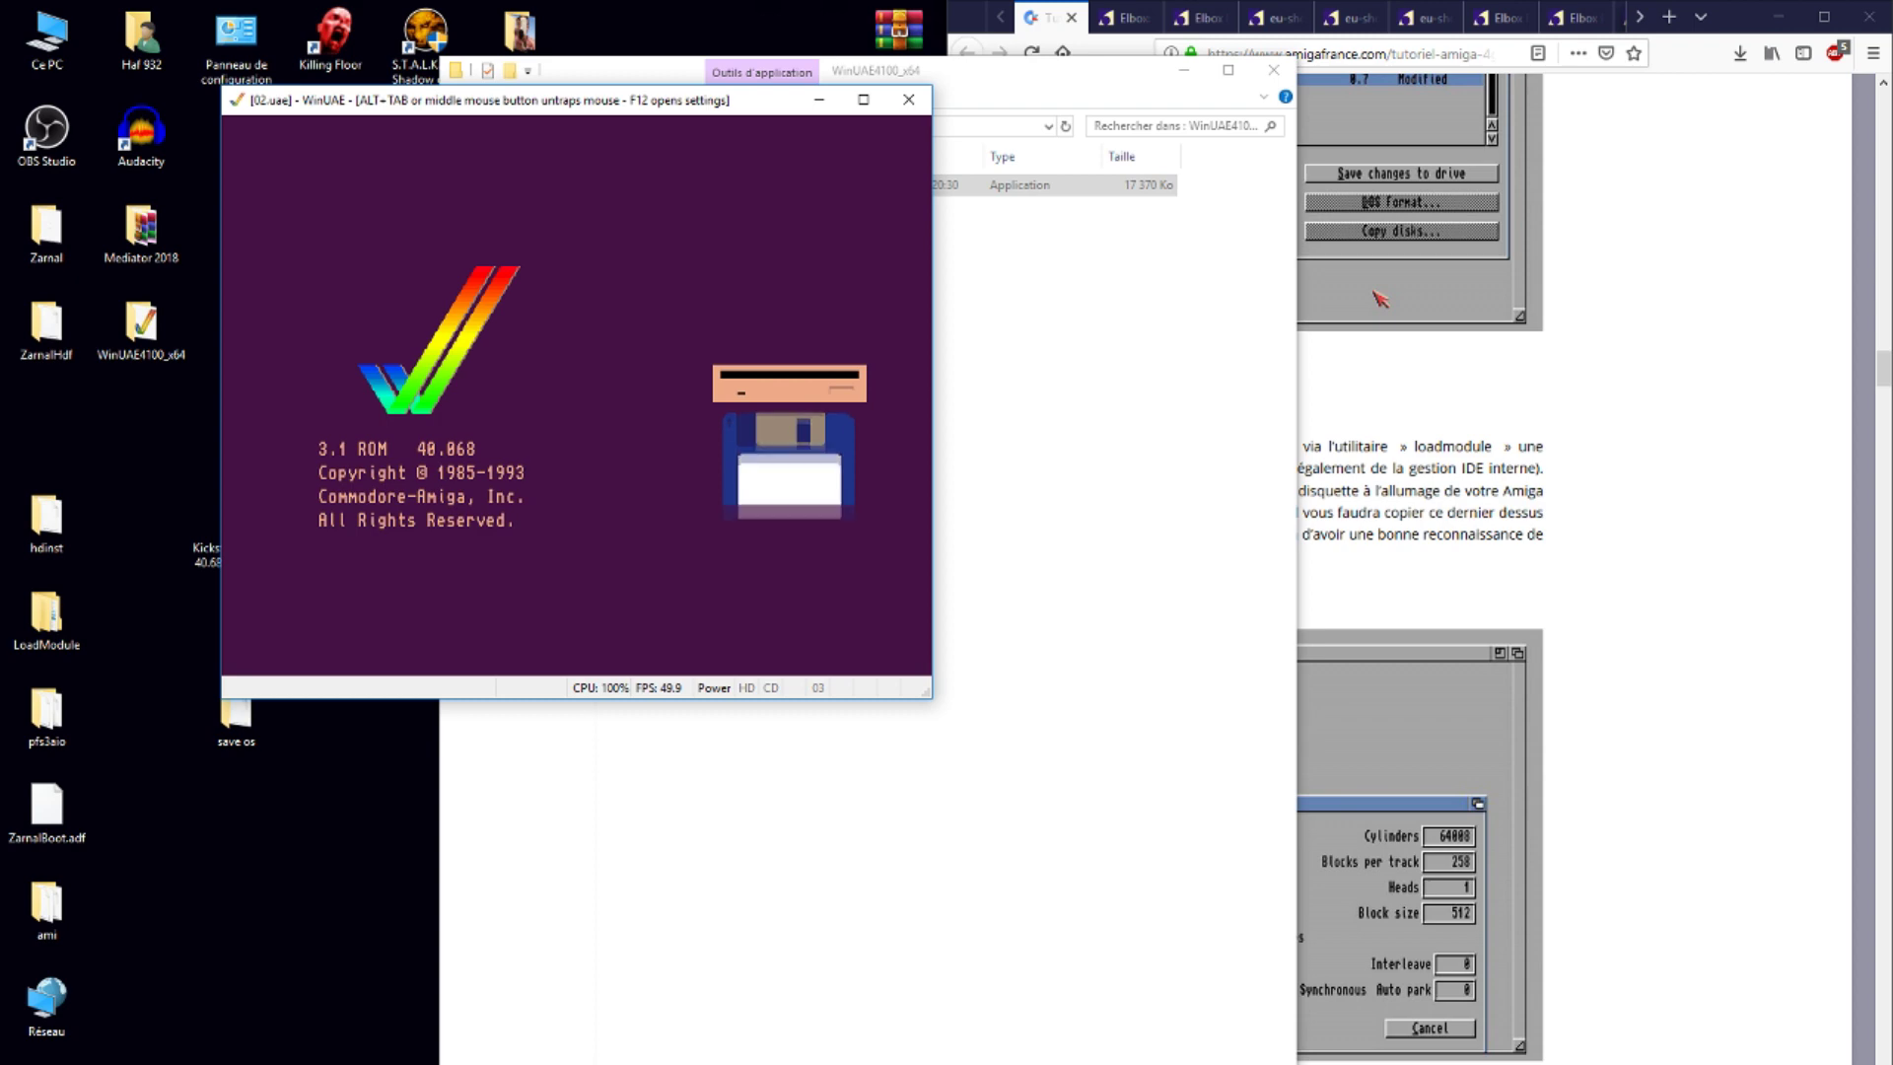
- Insert the ZarnalBoot.adf image from the Téléchargements folder into floppy drive DF0 and resume the emulation
{"action": "key", "text": "F12"}
{"action": "left_click", "coordinate": [491, 388]}
{"action": "left_click", "coordinate": [1129, 283]}
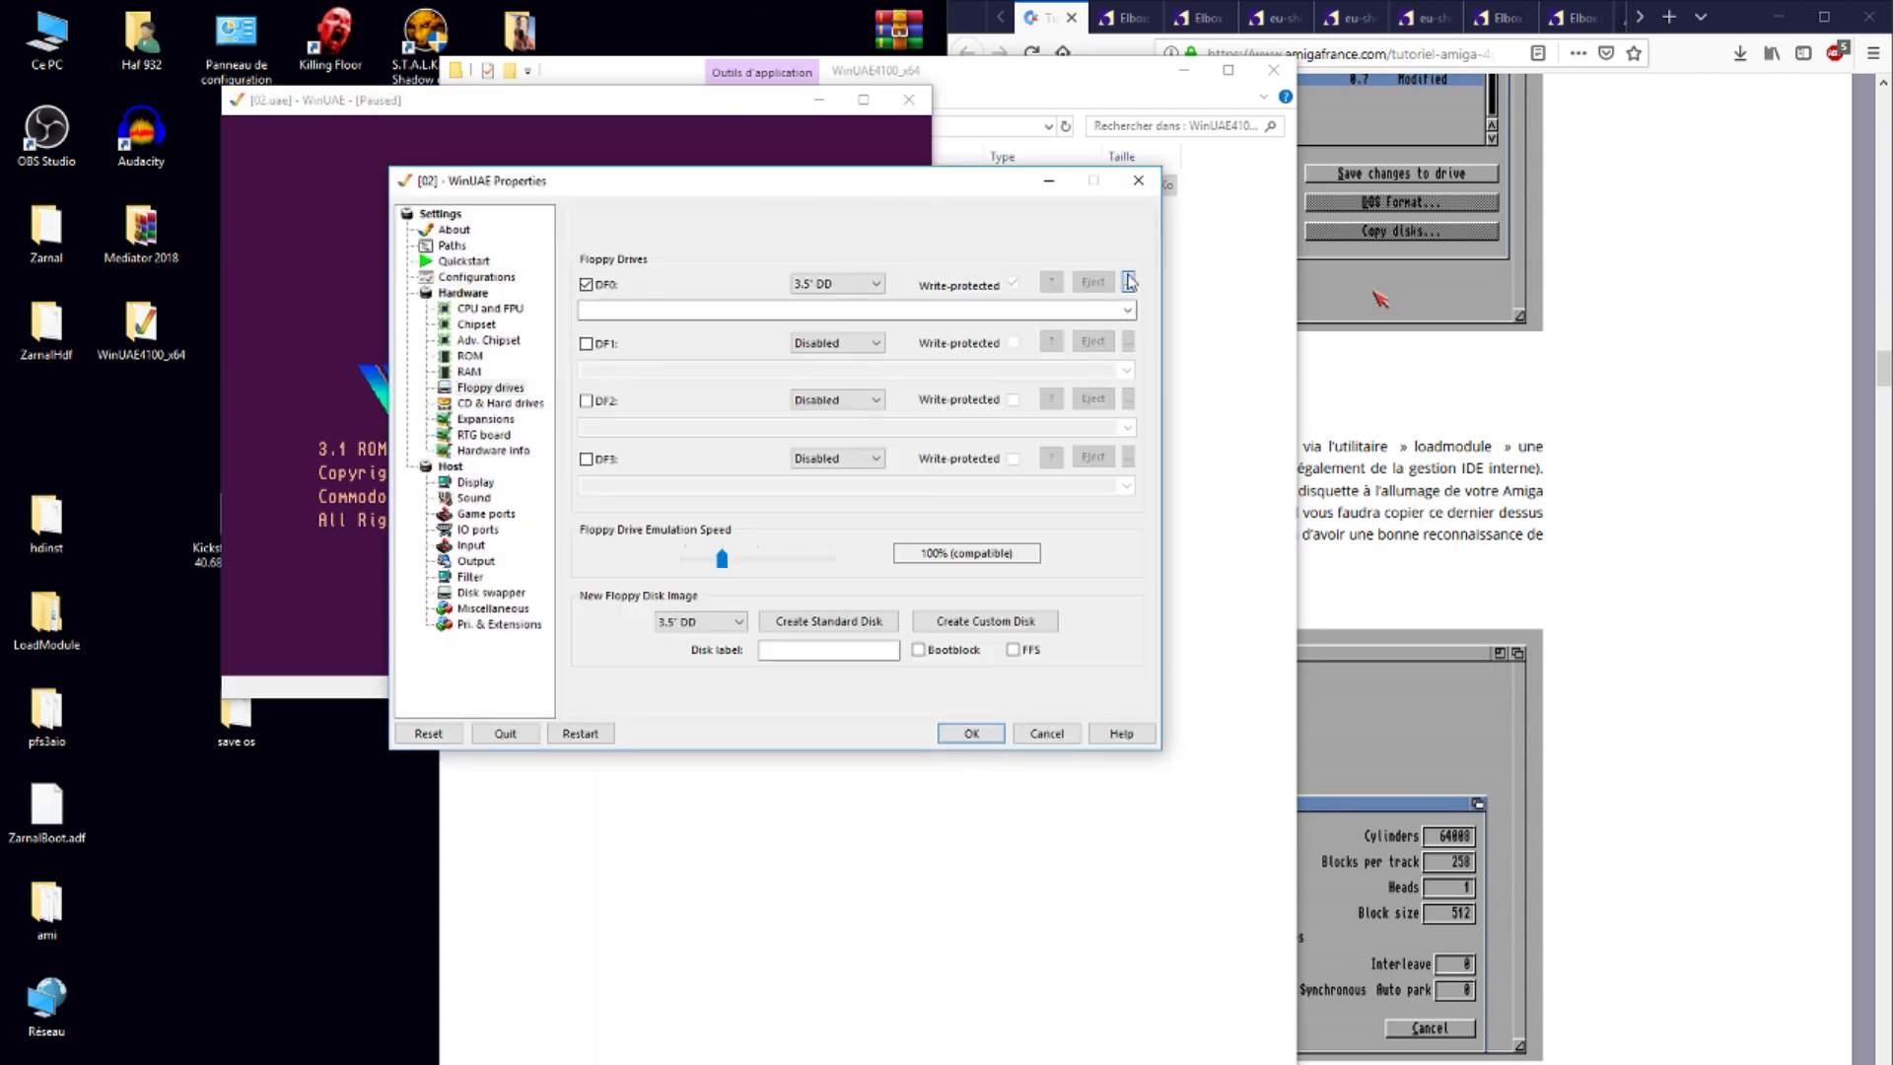
{"action": "scroll", "coordinate": [848, 393], "scroll_direction": "down", "scroll_amount": 3}
{"action": "scroll", "coordinate": [848, 444], "scroll_direction": "down", "scroll_amount": 7}
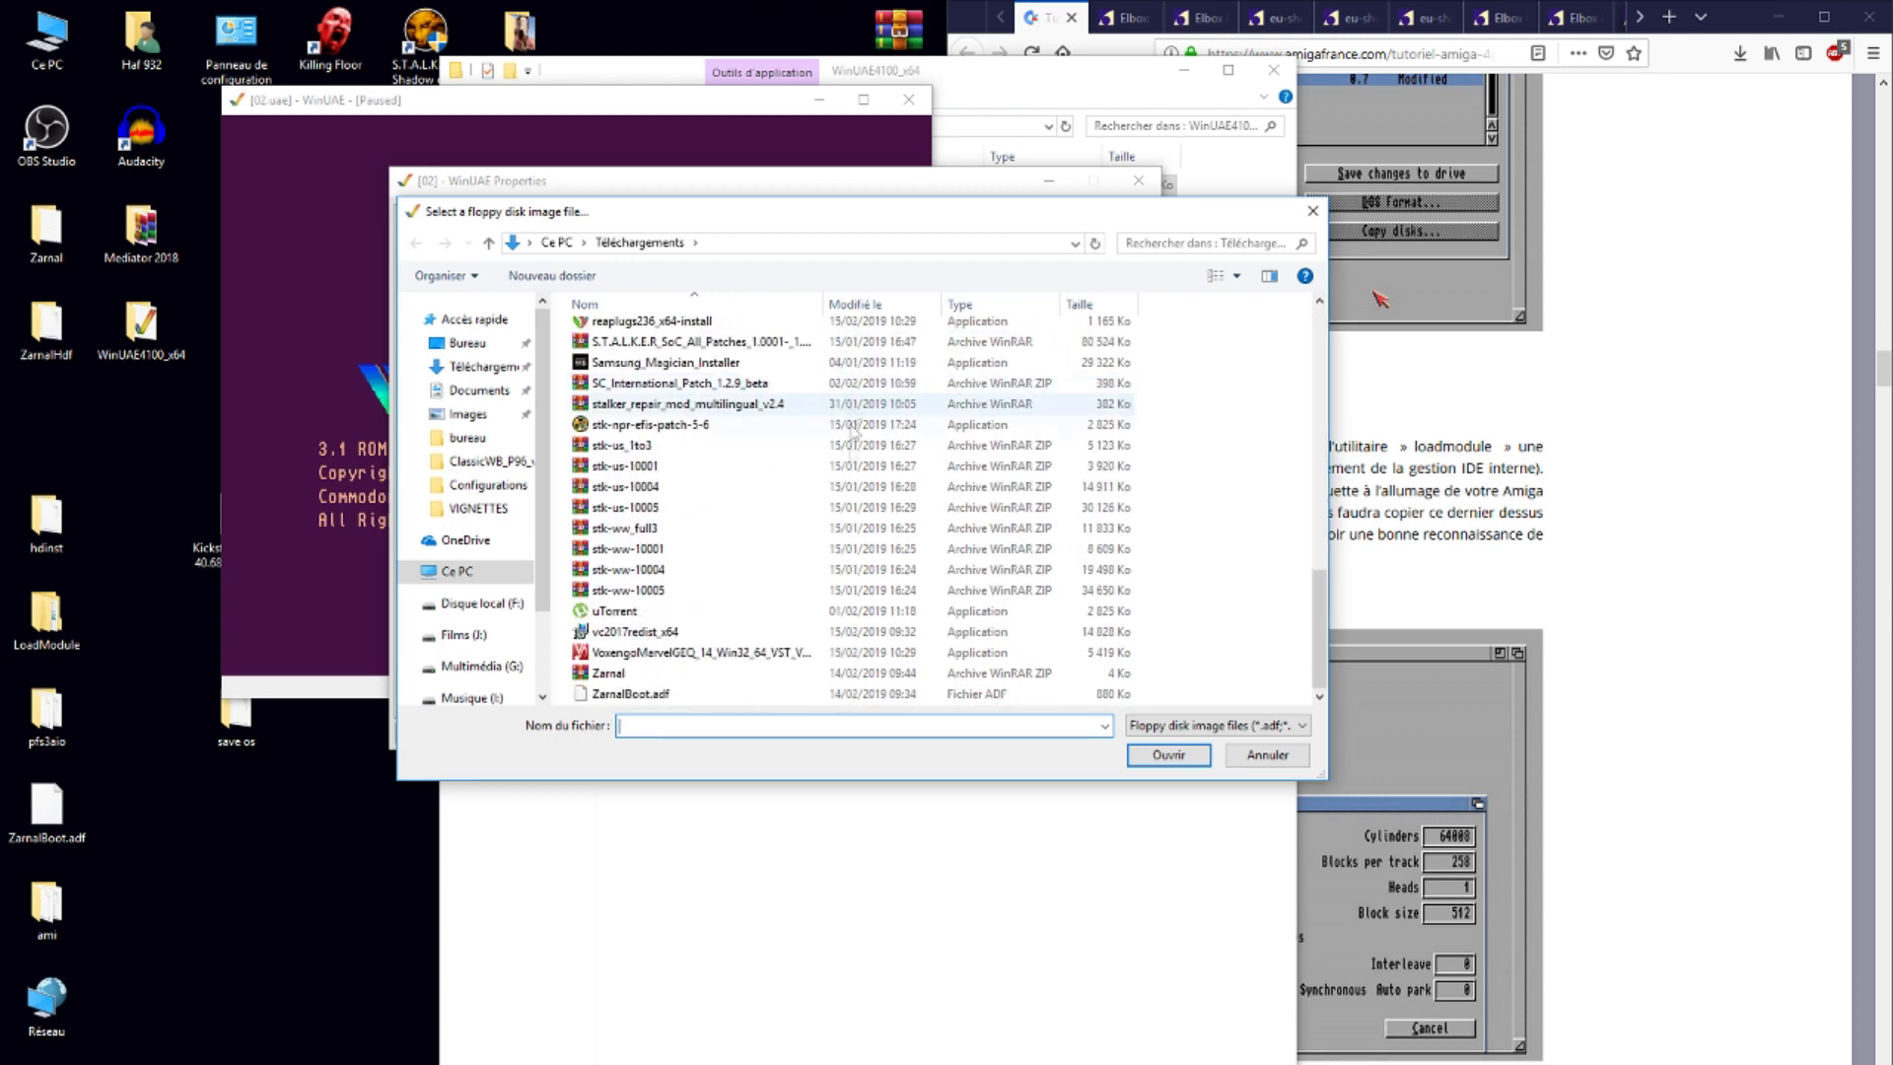
{"action": "left_click", "coordinate": [759, 693]}
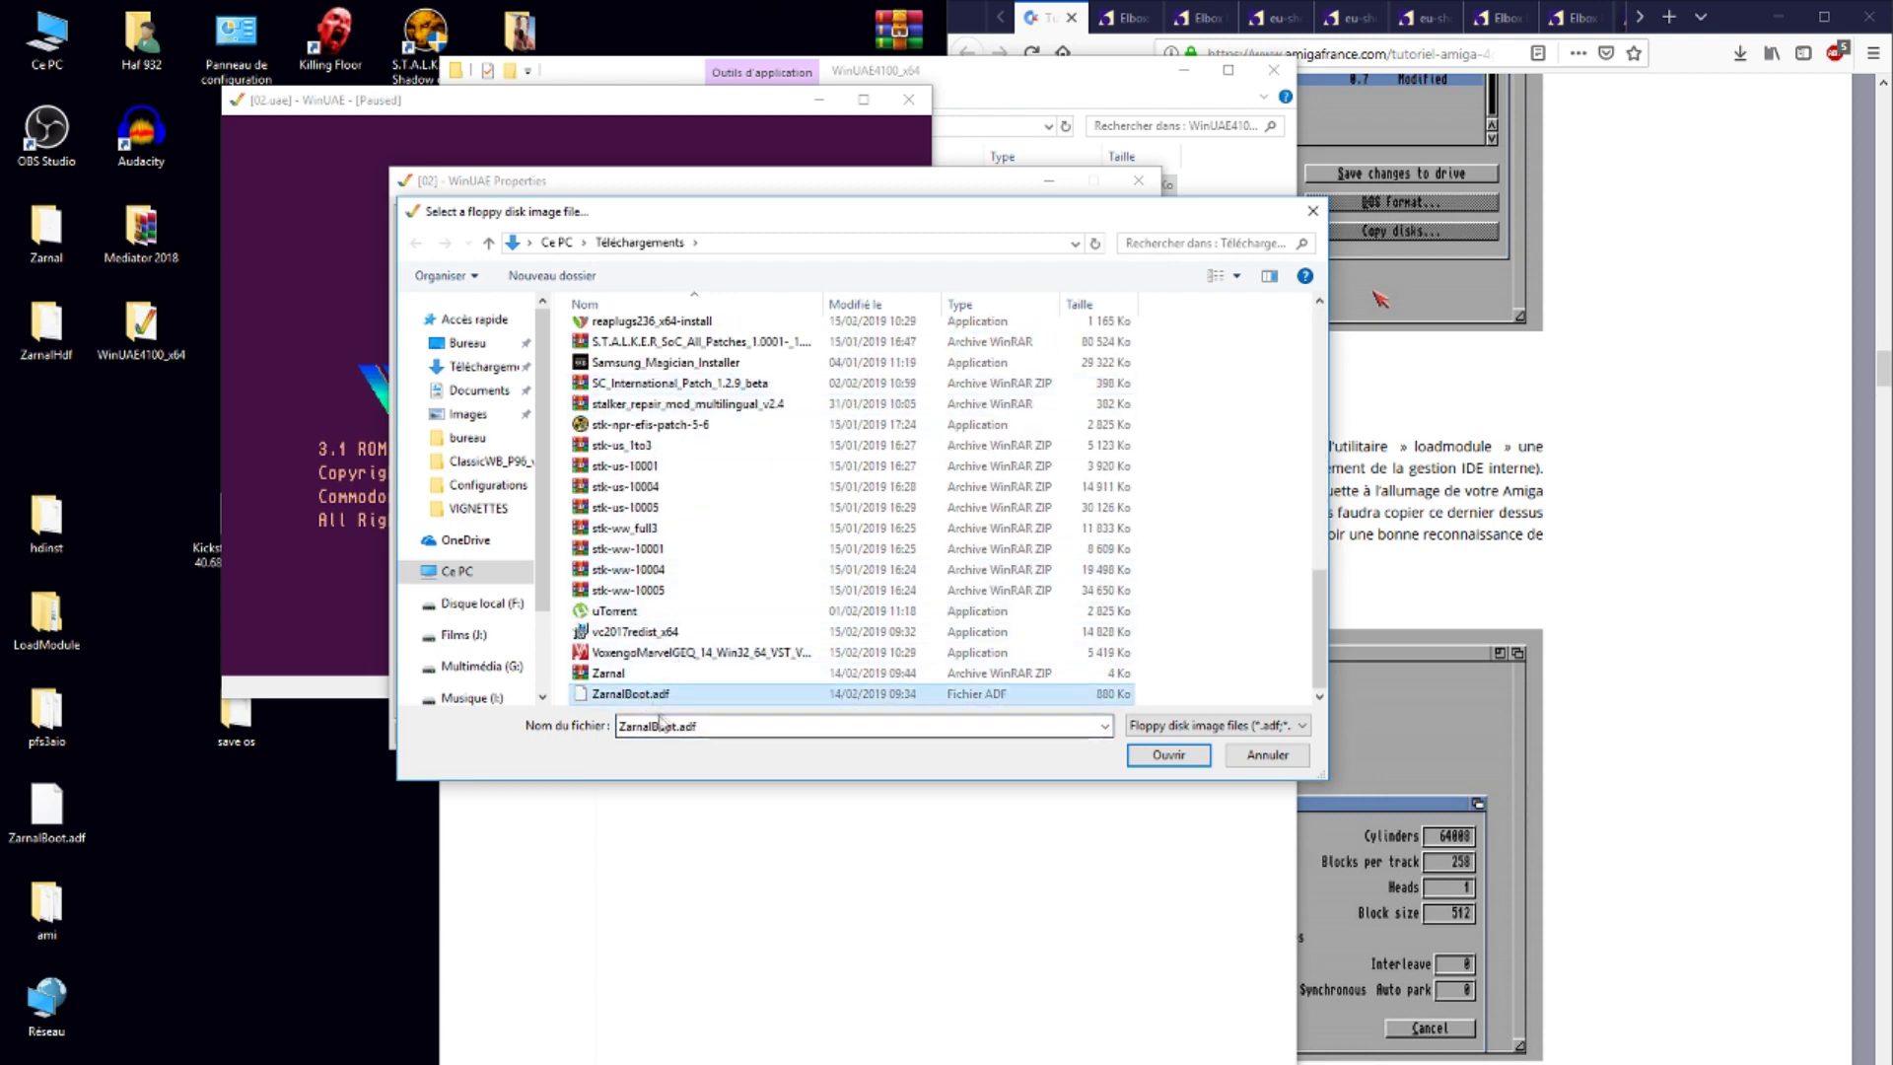
{"action": "left_click", "coordinate": [1141, 757]}
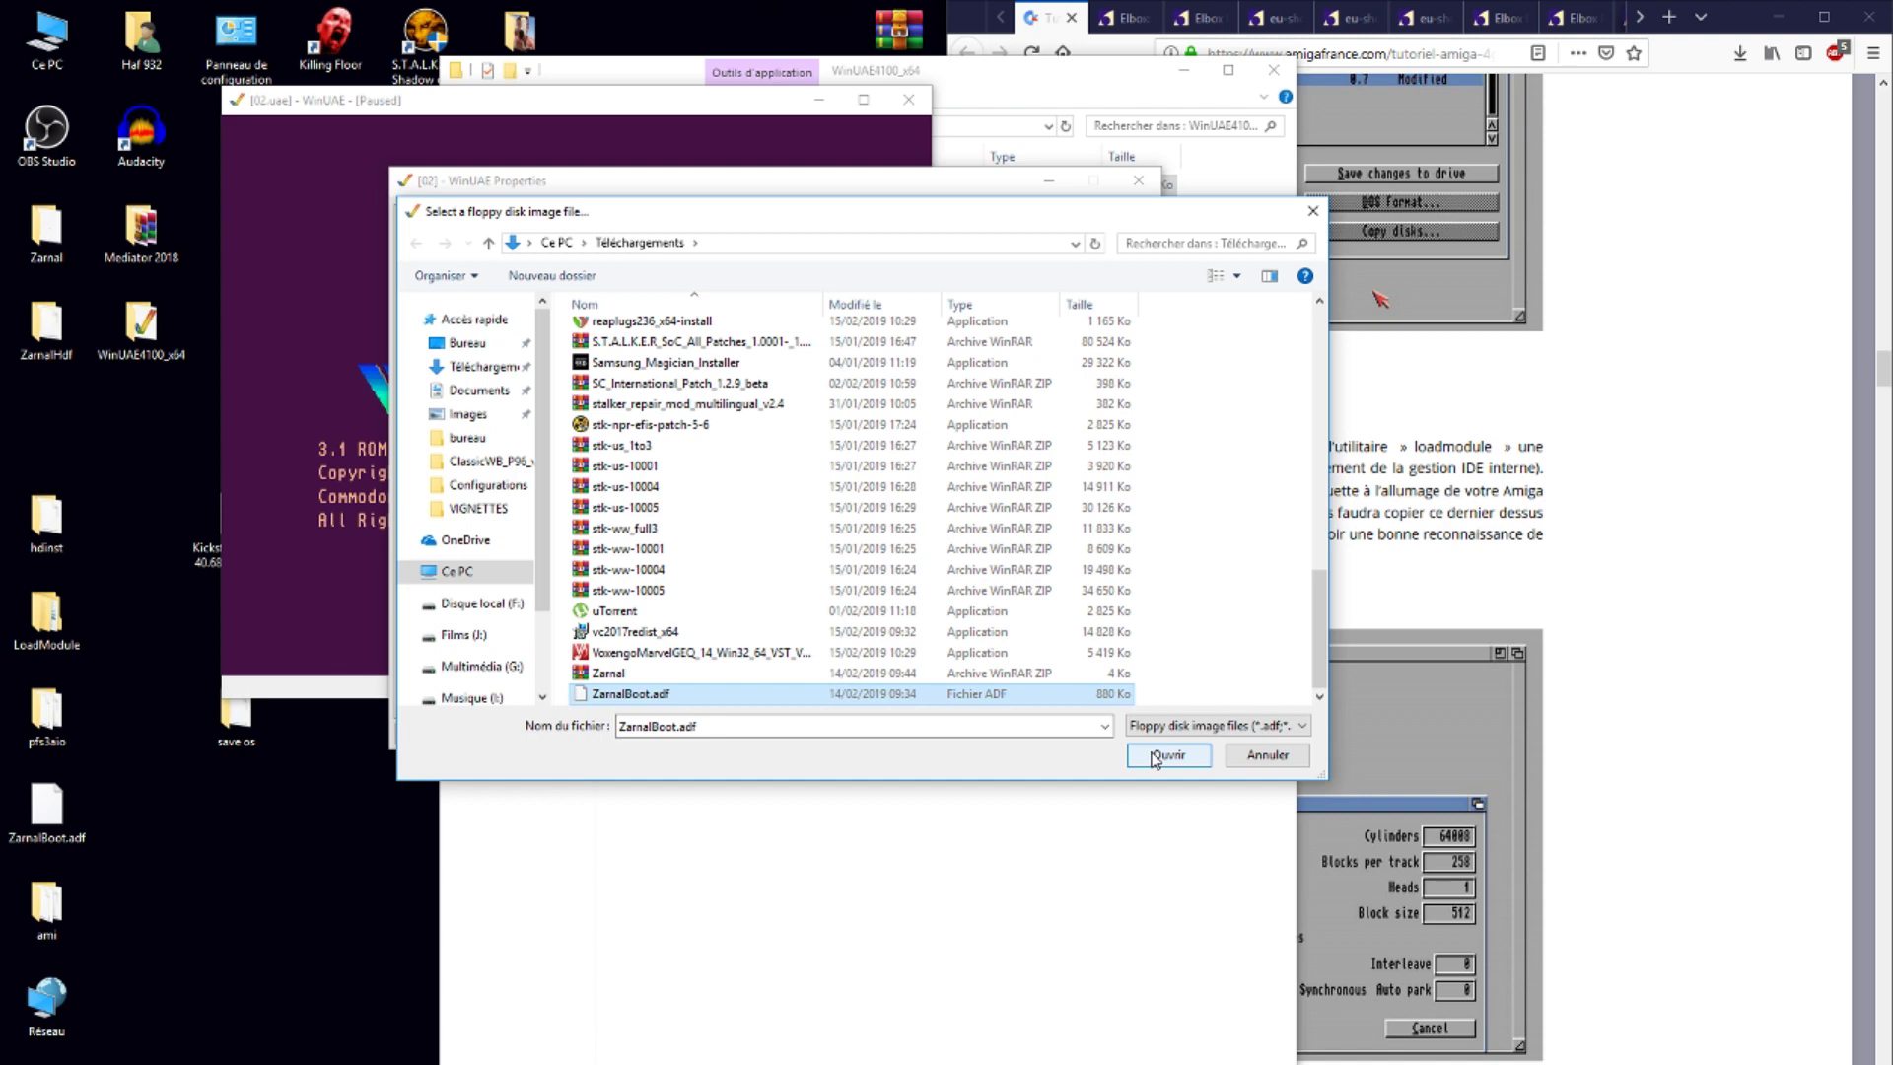
{"action": "left_click", "coordinate": [971, 733]}
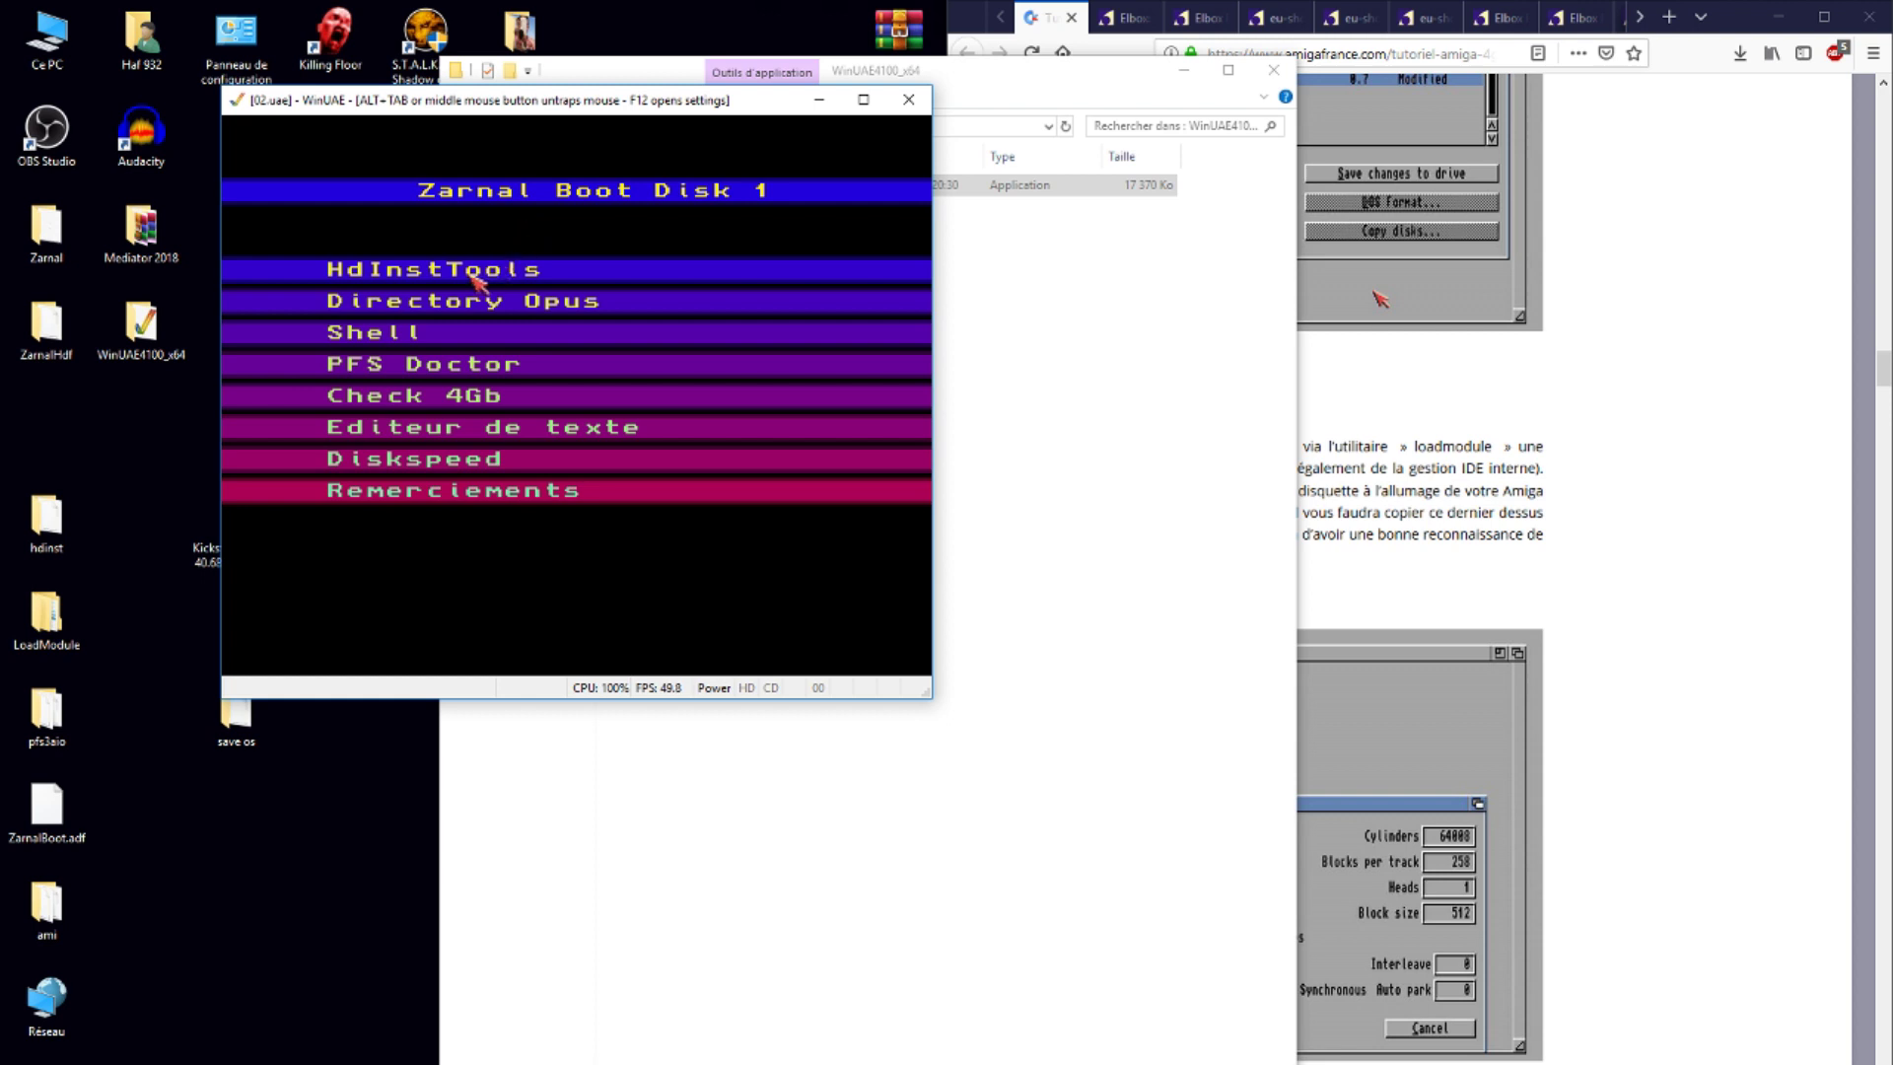
- Launch HdInstTools from the Zarnal Boot Disk and minimize the WinUAE4100_x64 folder window covering the tutorial
{"action": "left_click", "coordinate": [475, 281]}
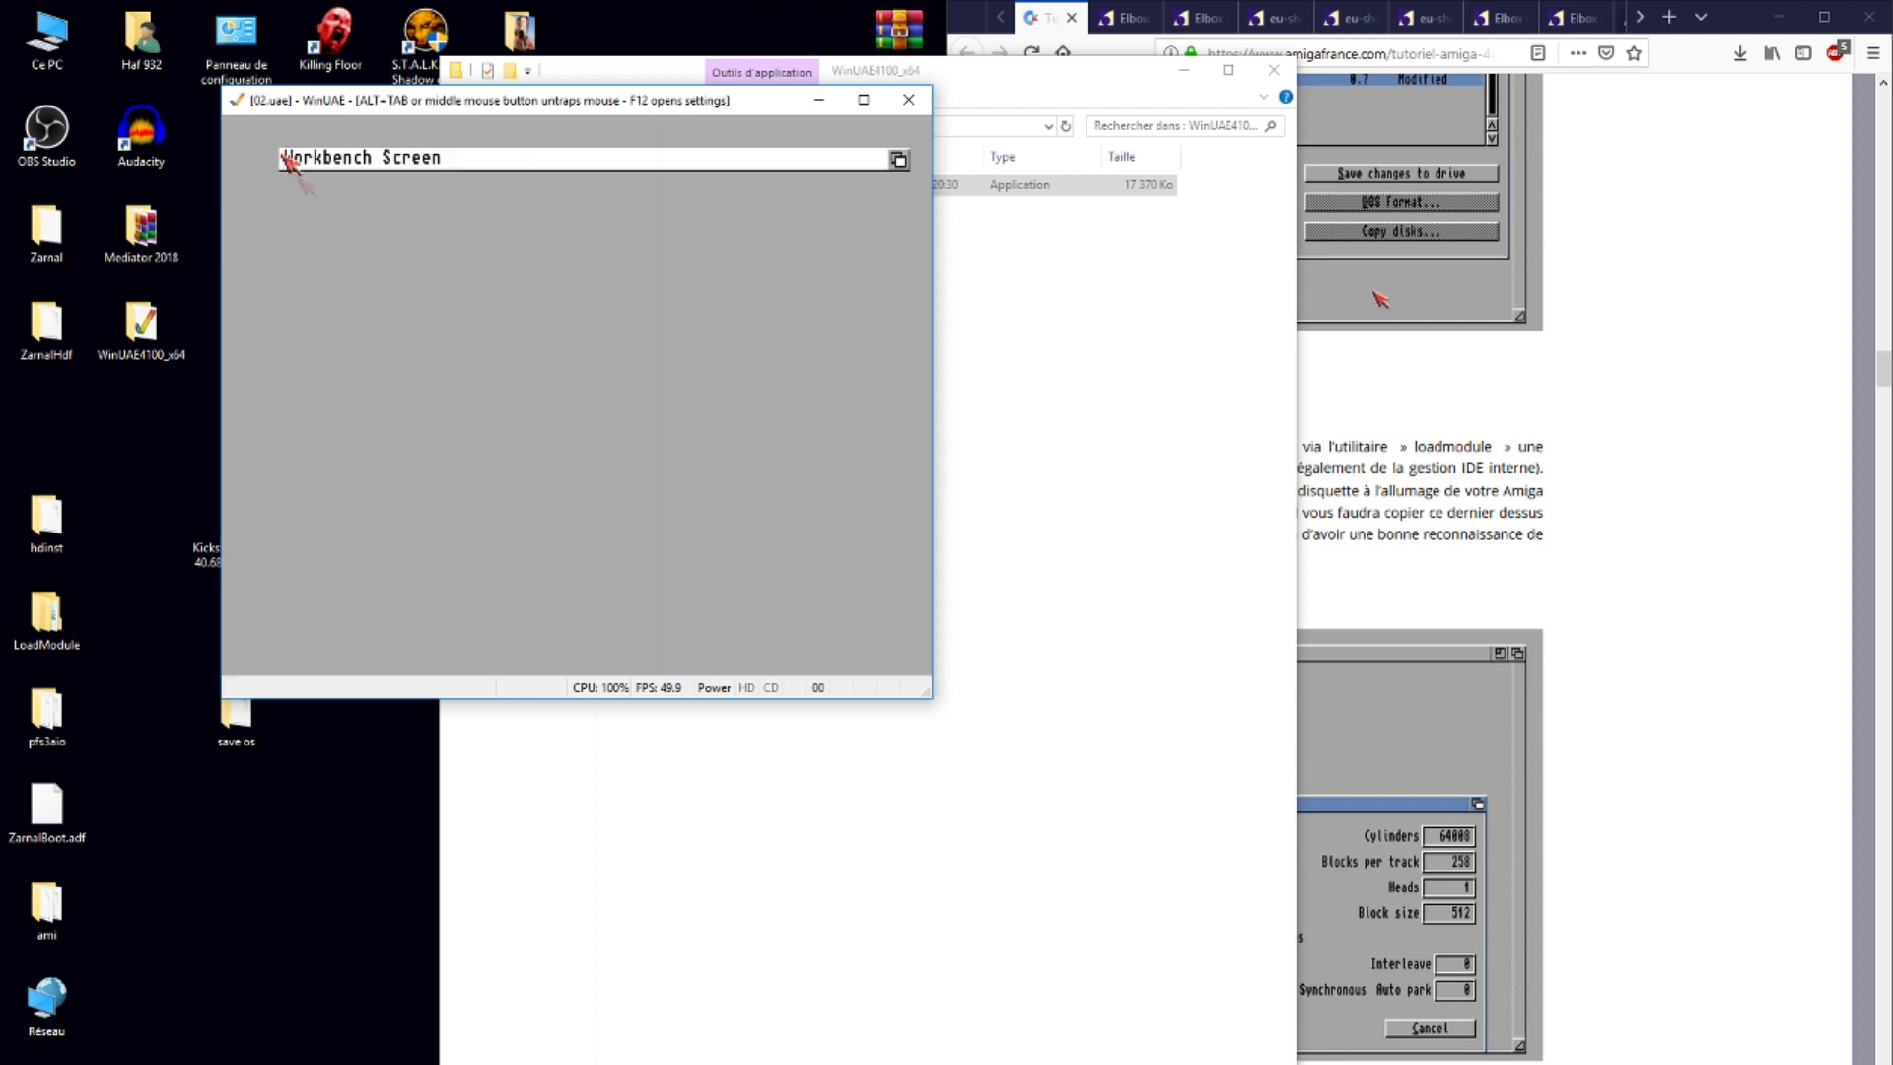
{"action": "middle_click", "coordinate": [588, 363]}
{"action": "left_click", "coordinate": [1185, 71]}
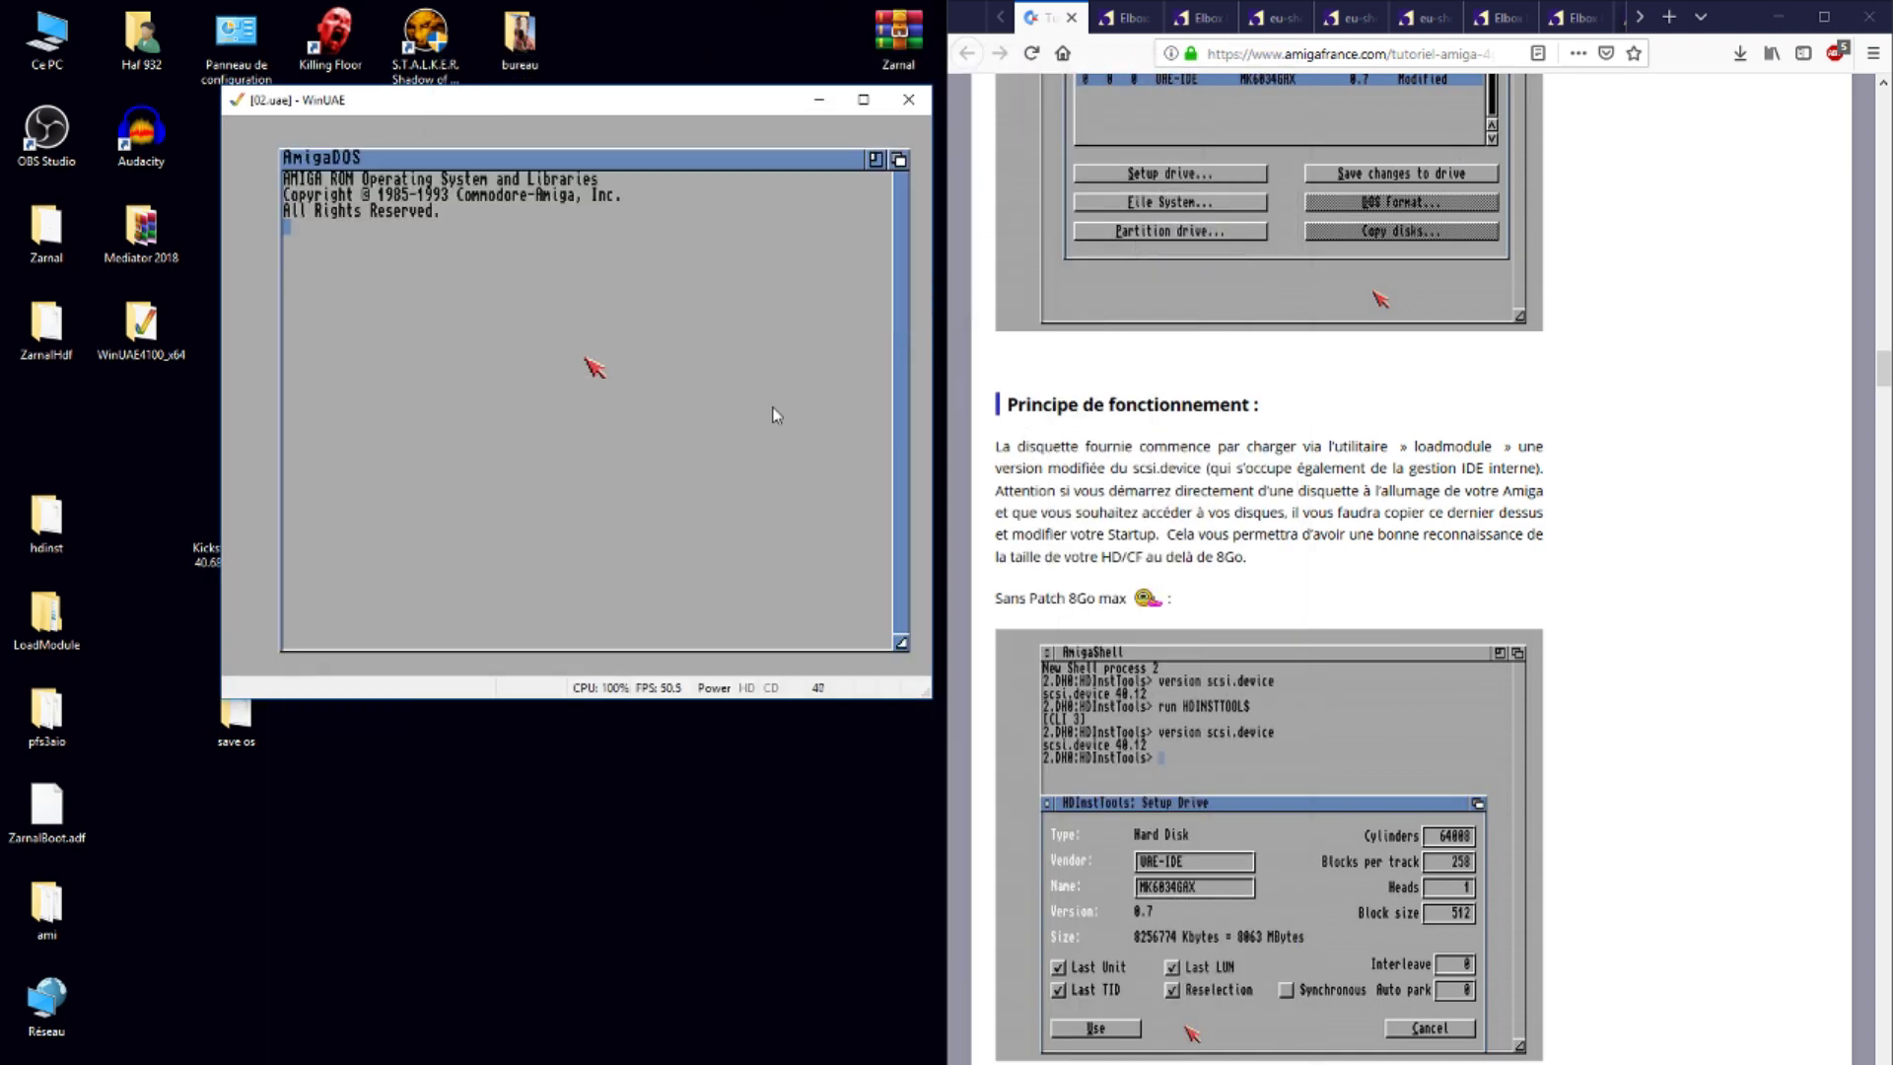
- Select the Amiga 1200, relaunch HdInstTools from the boot menu with the same machine, and dismiss its message
{"action": "left_click", "coordinate": [623, 428]}
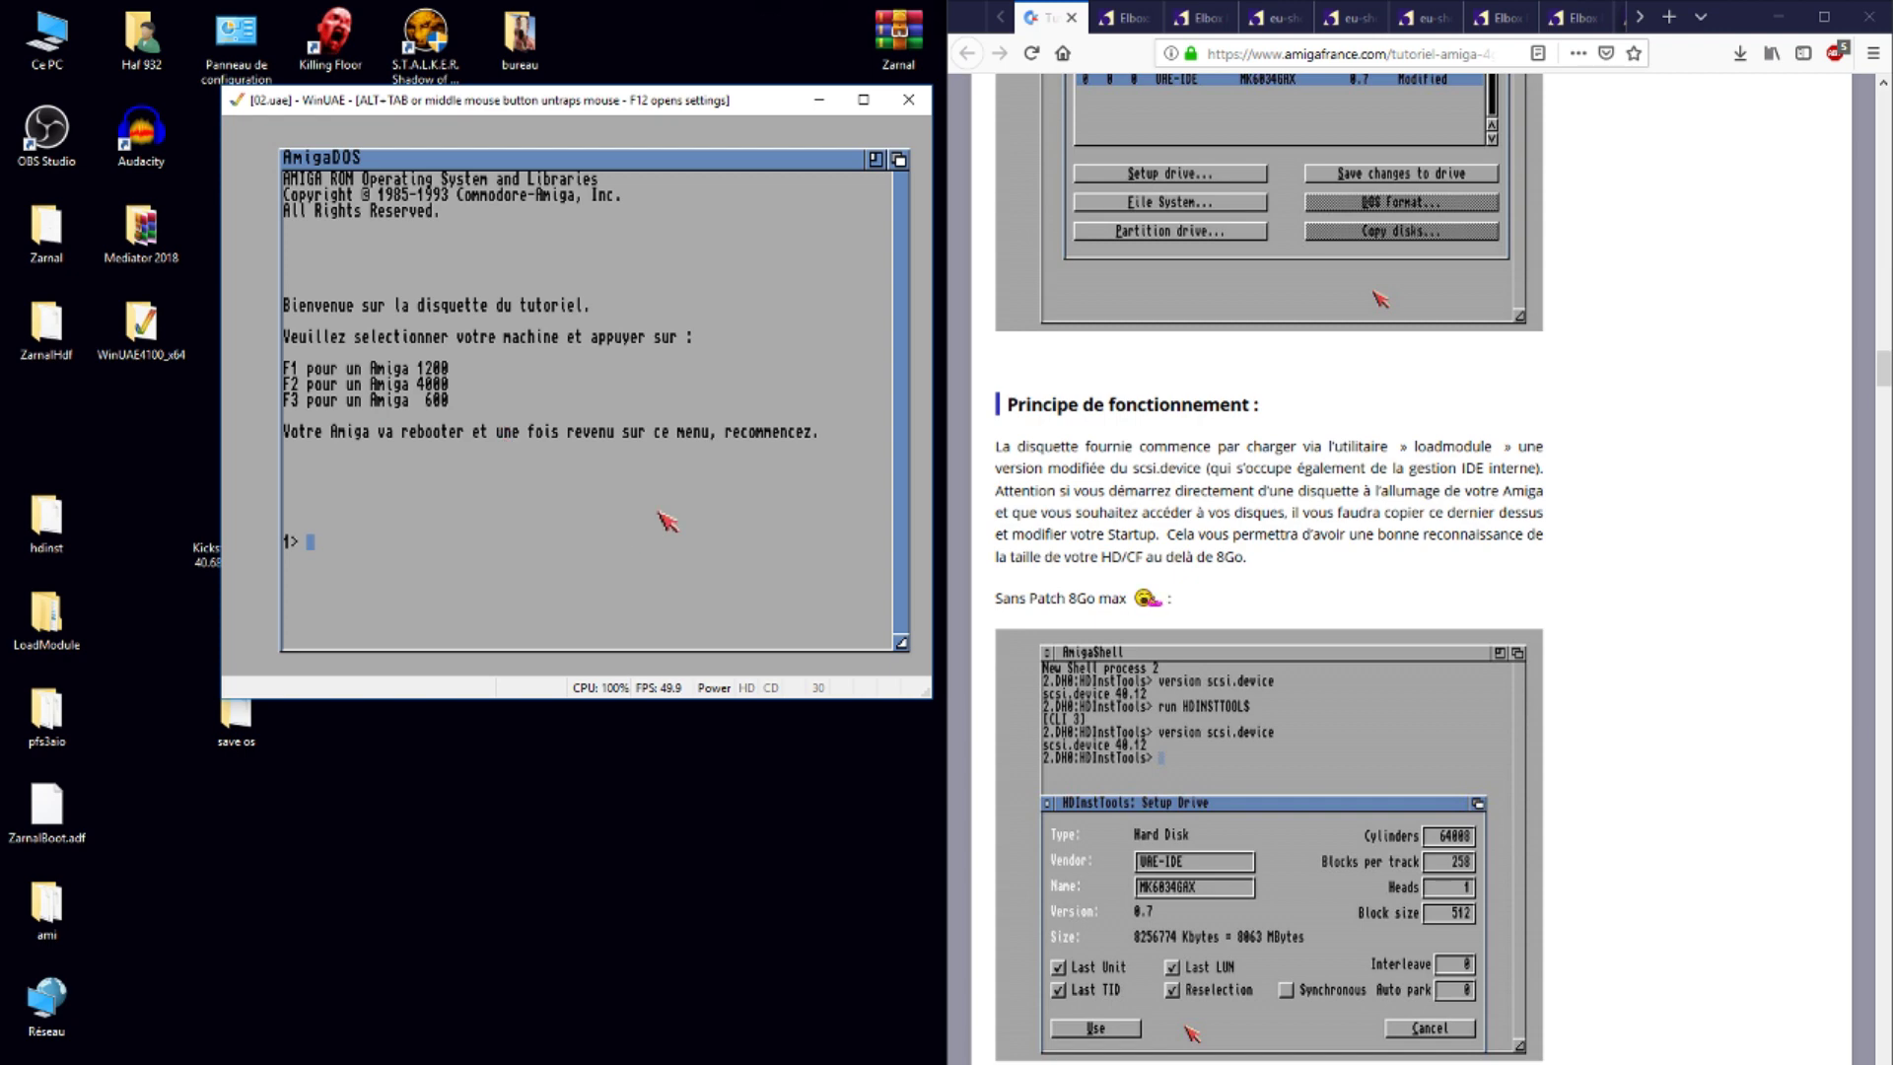
{"action": "key", "text": "F1"}
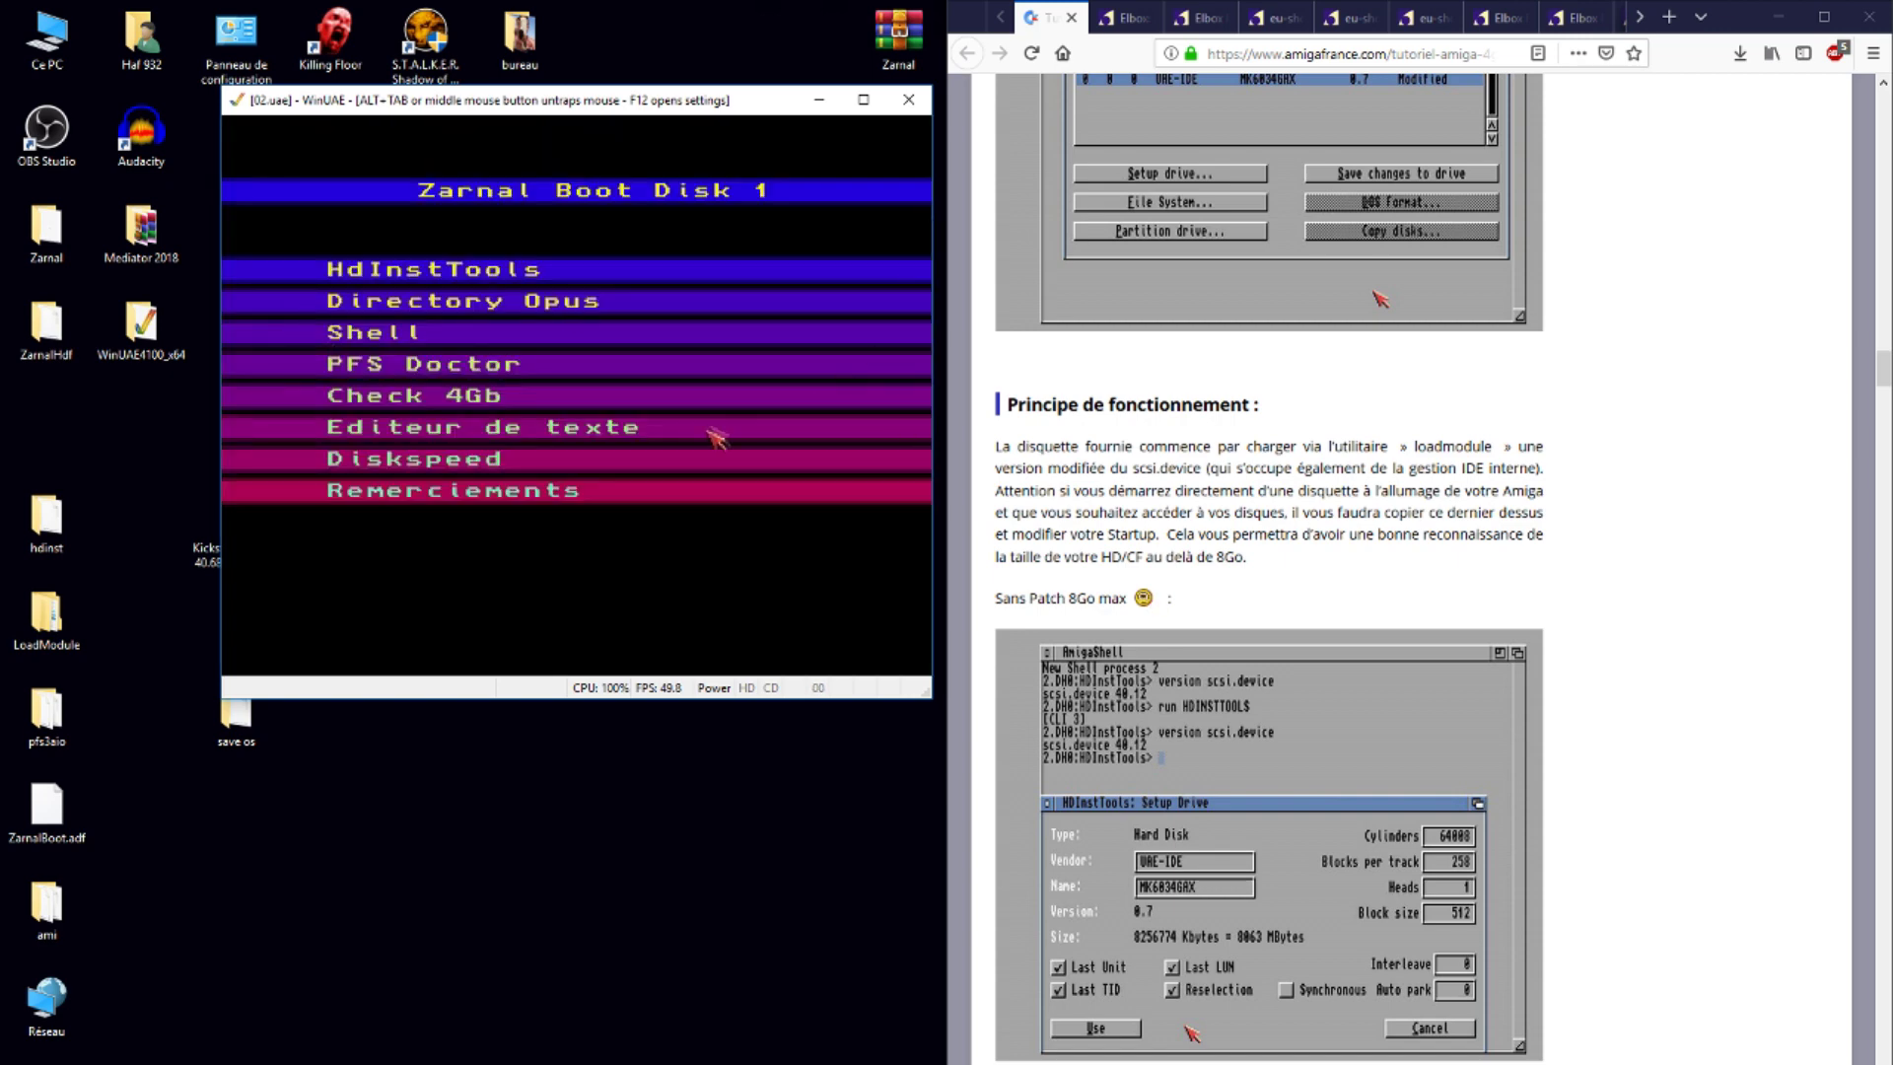
{"action": "left_click", "coordinate": [528, 279]}
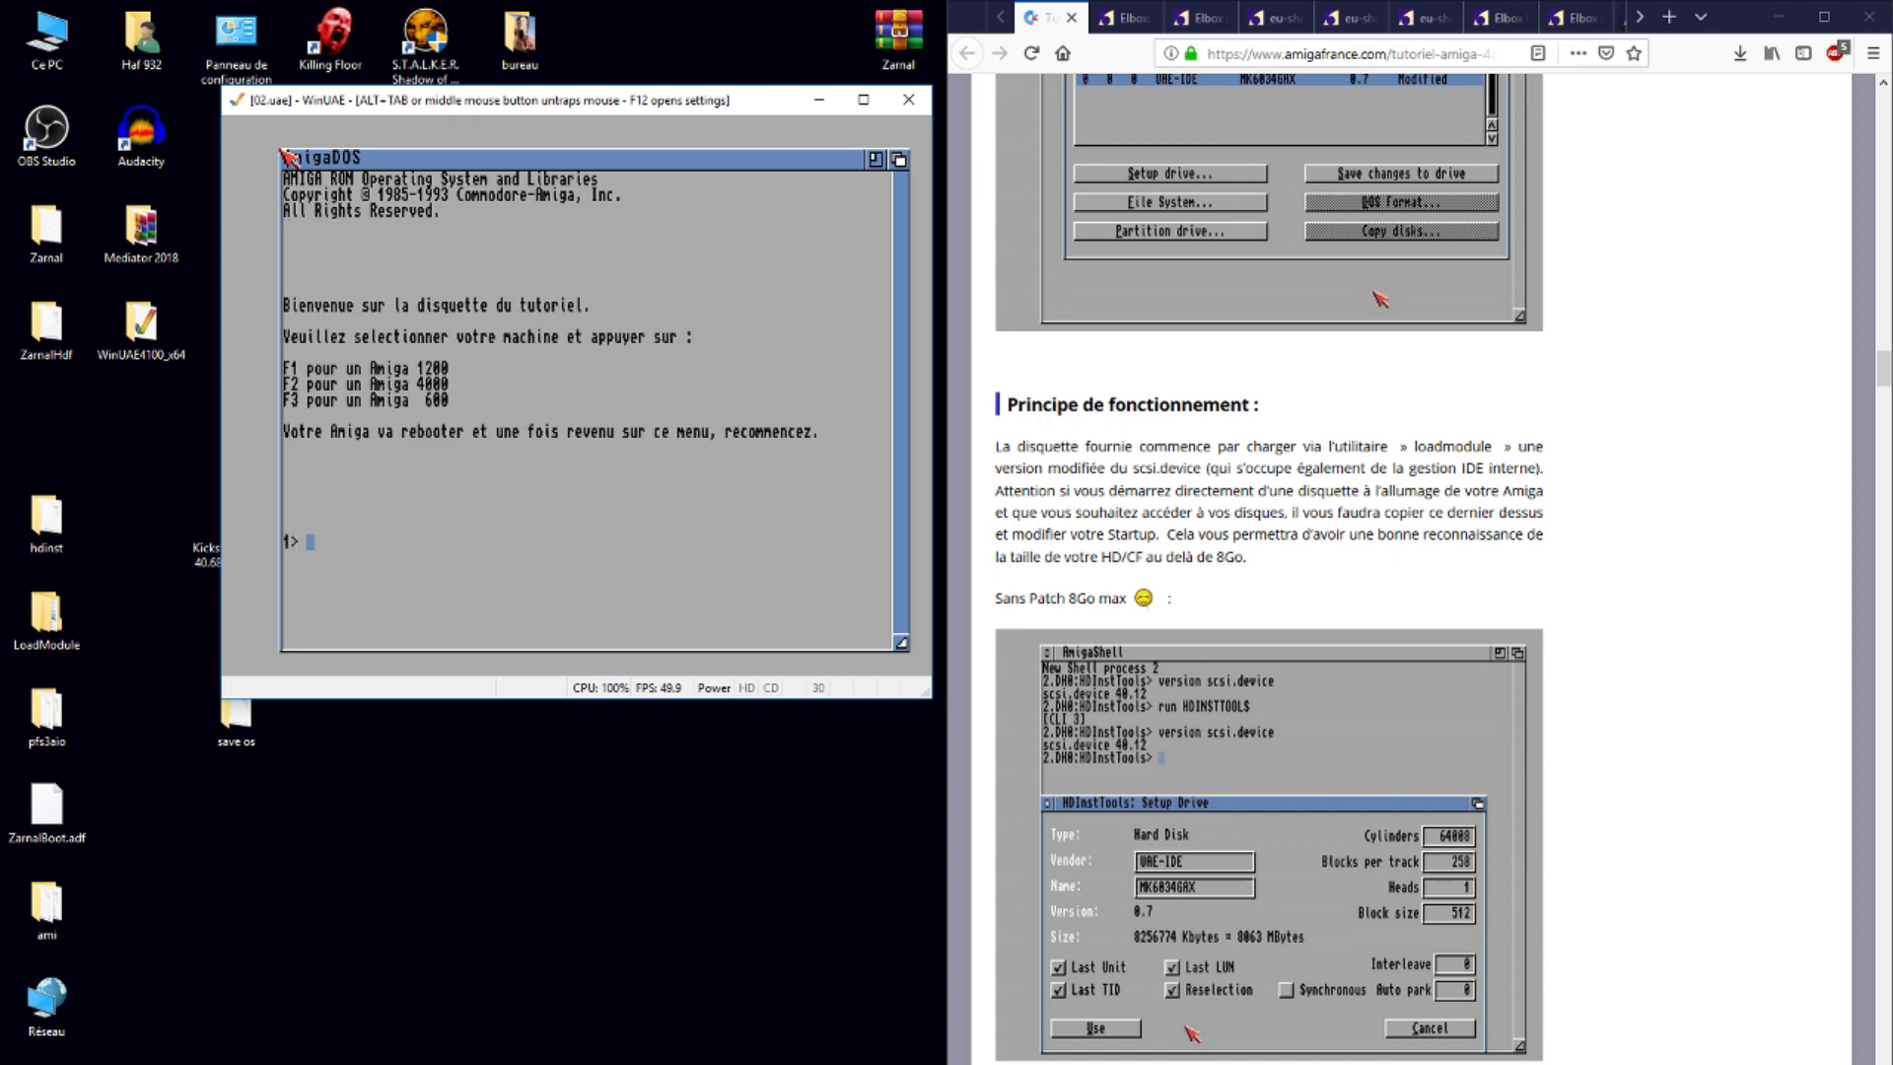
{"action": "key", "text": "F1"}
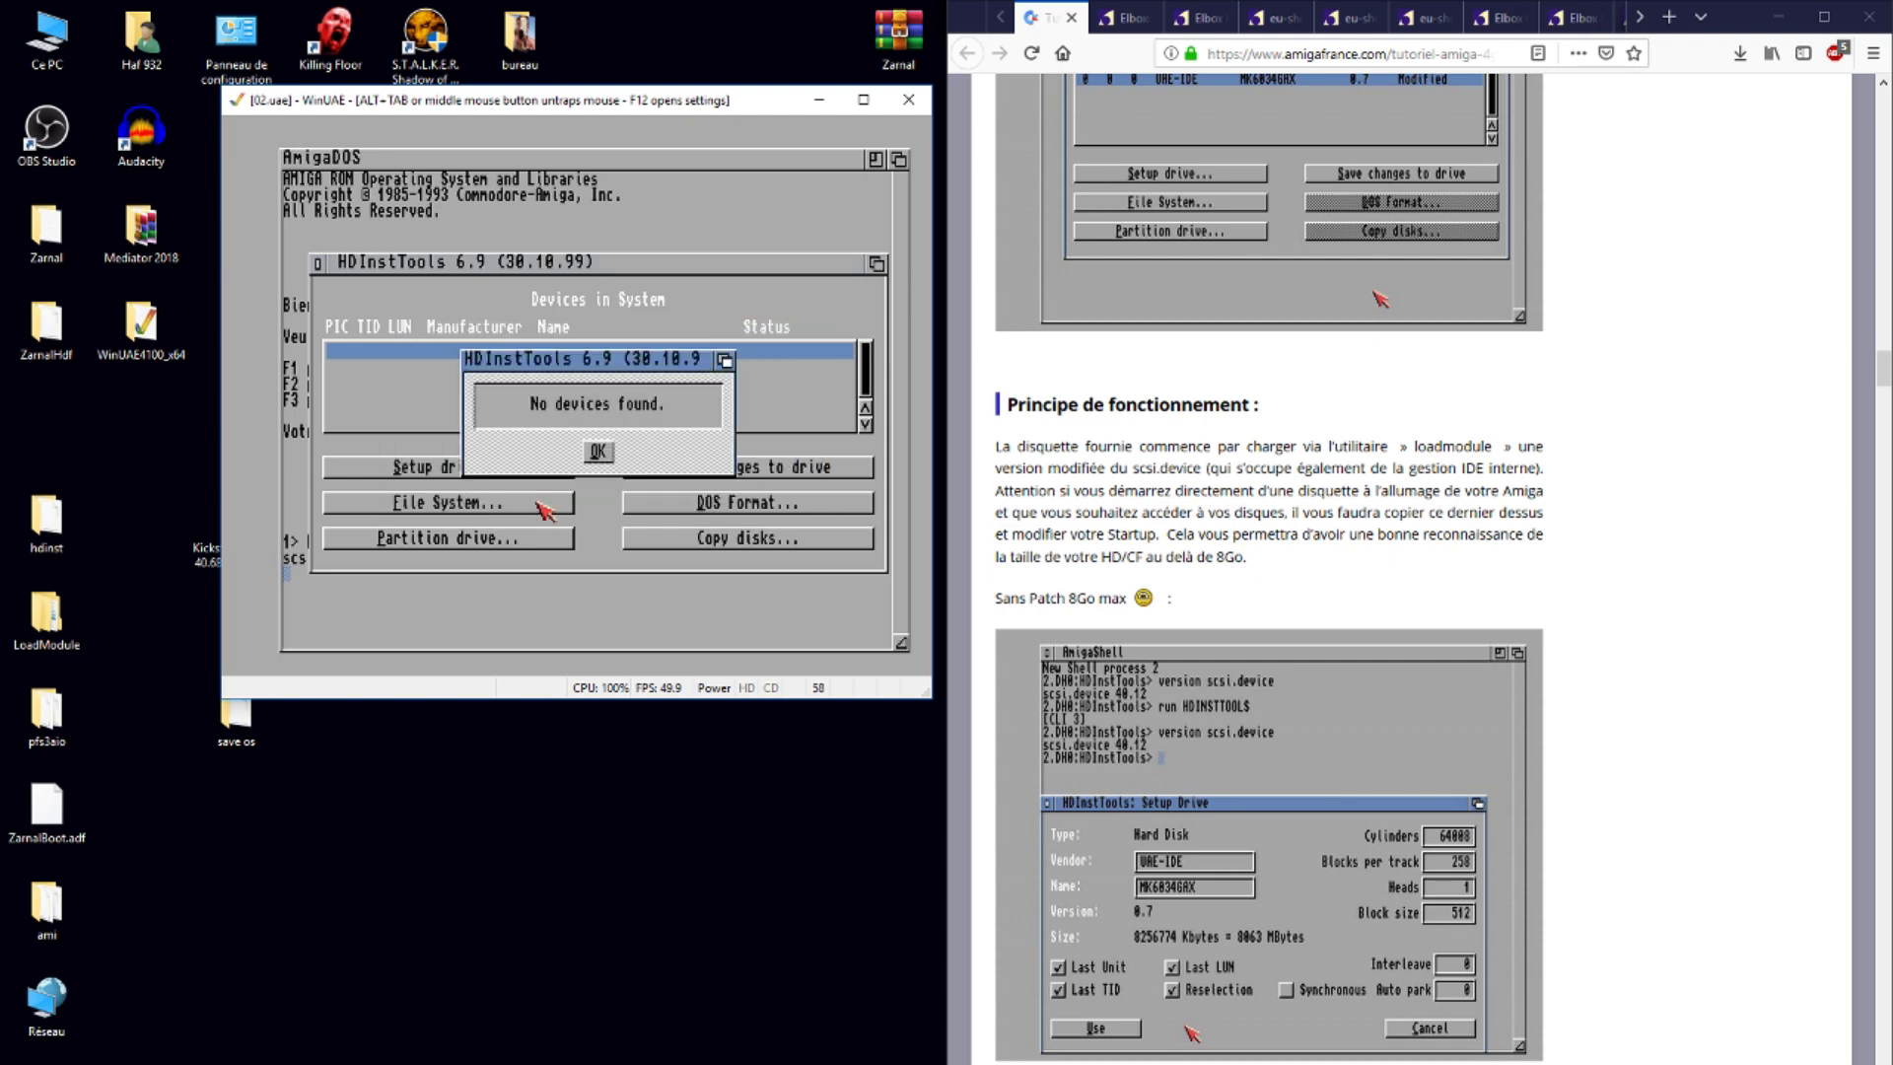
{"action": "left_click", "coordinate": [603, 452]}
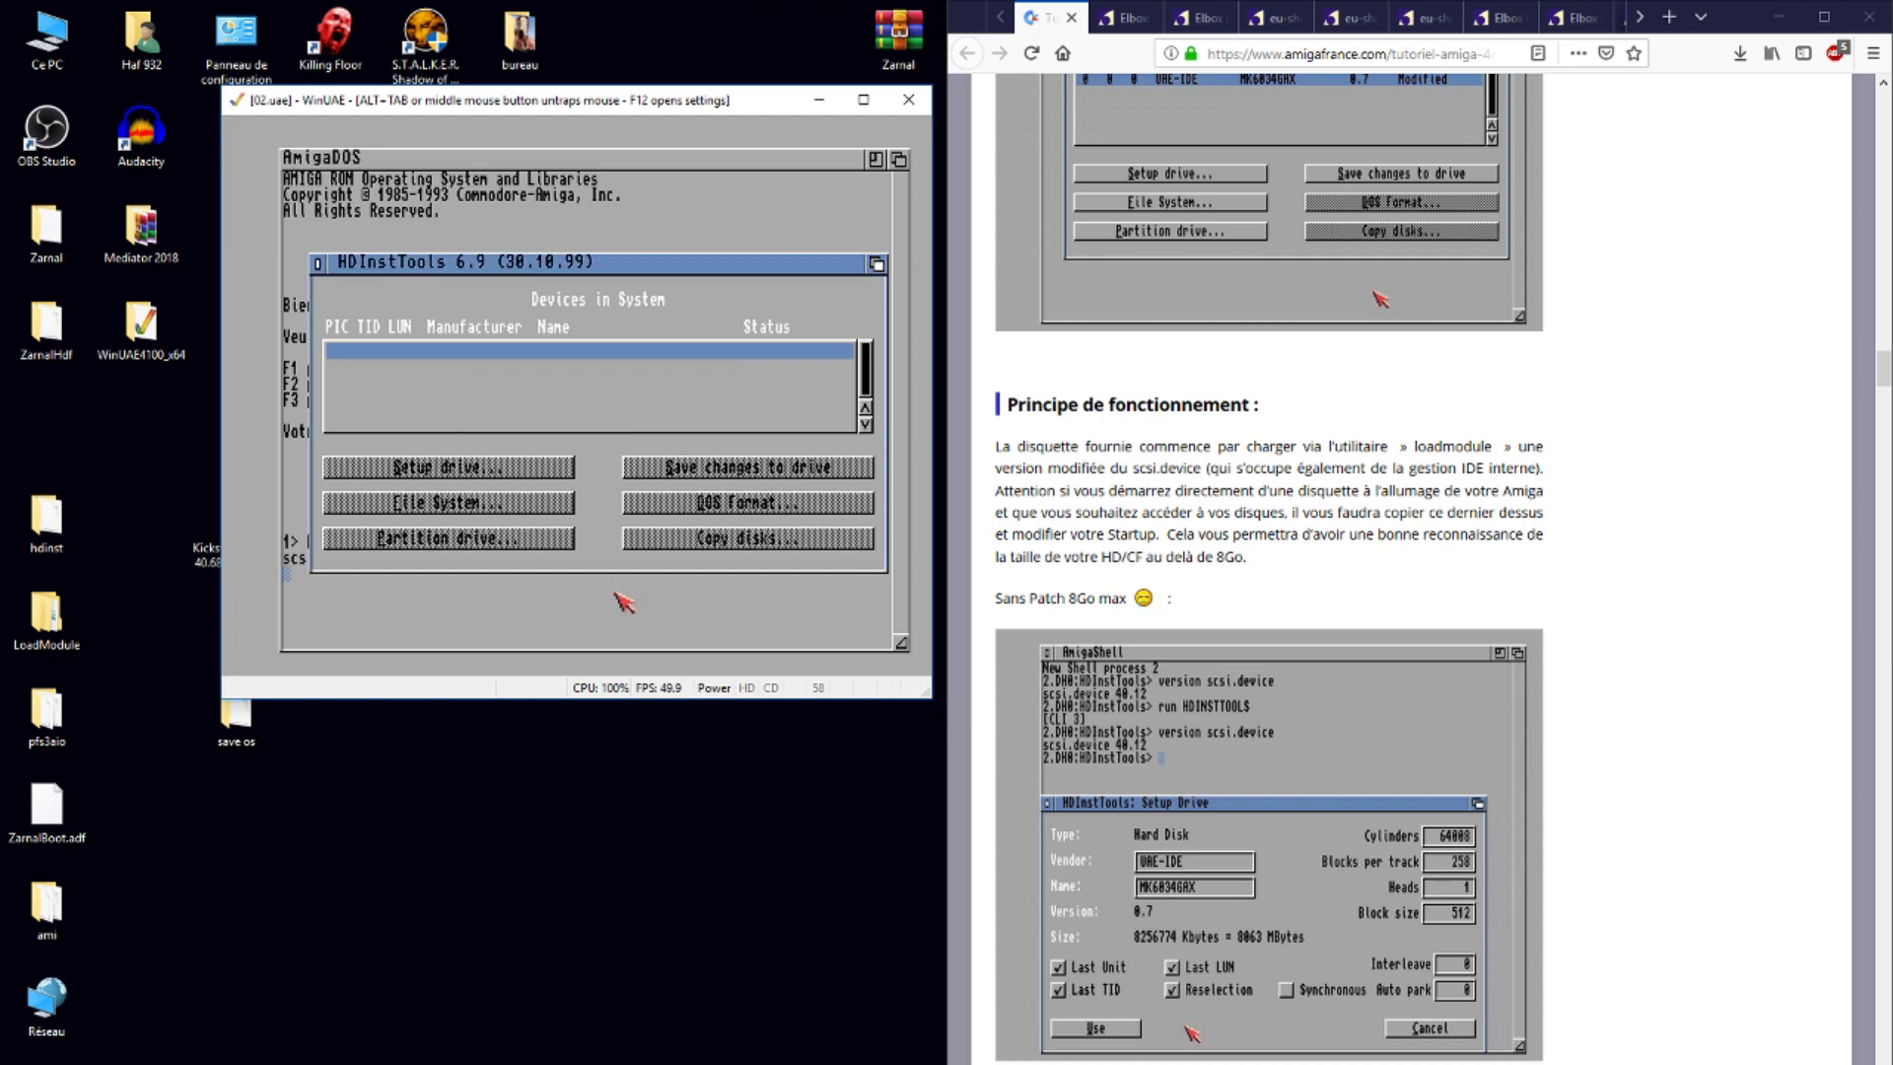
- Add the External USB3.0 149.0G hard drive to the WinUAE configuration on the UAE controller and restart the emulation
{"action": "key", "text": "F12"}
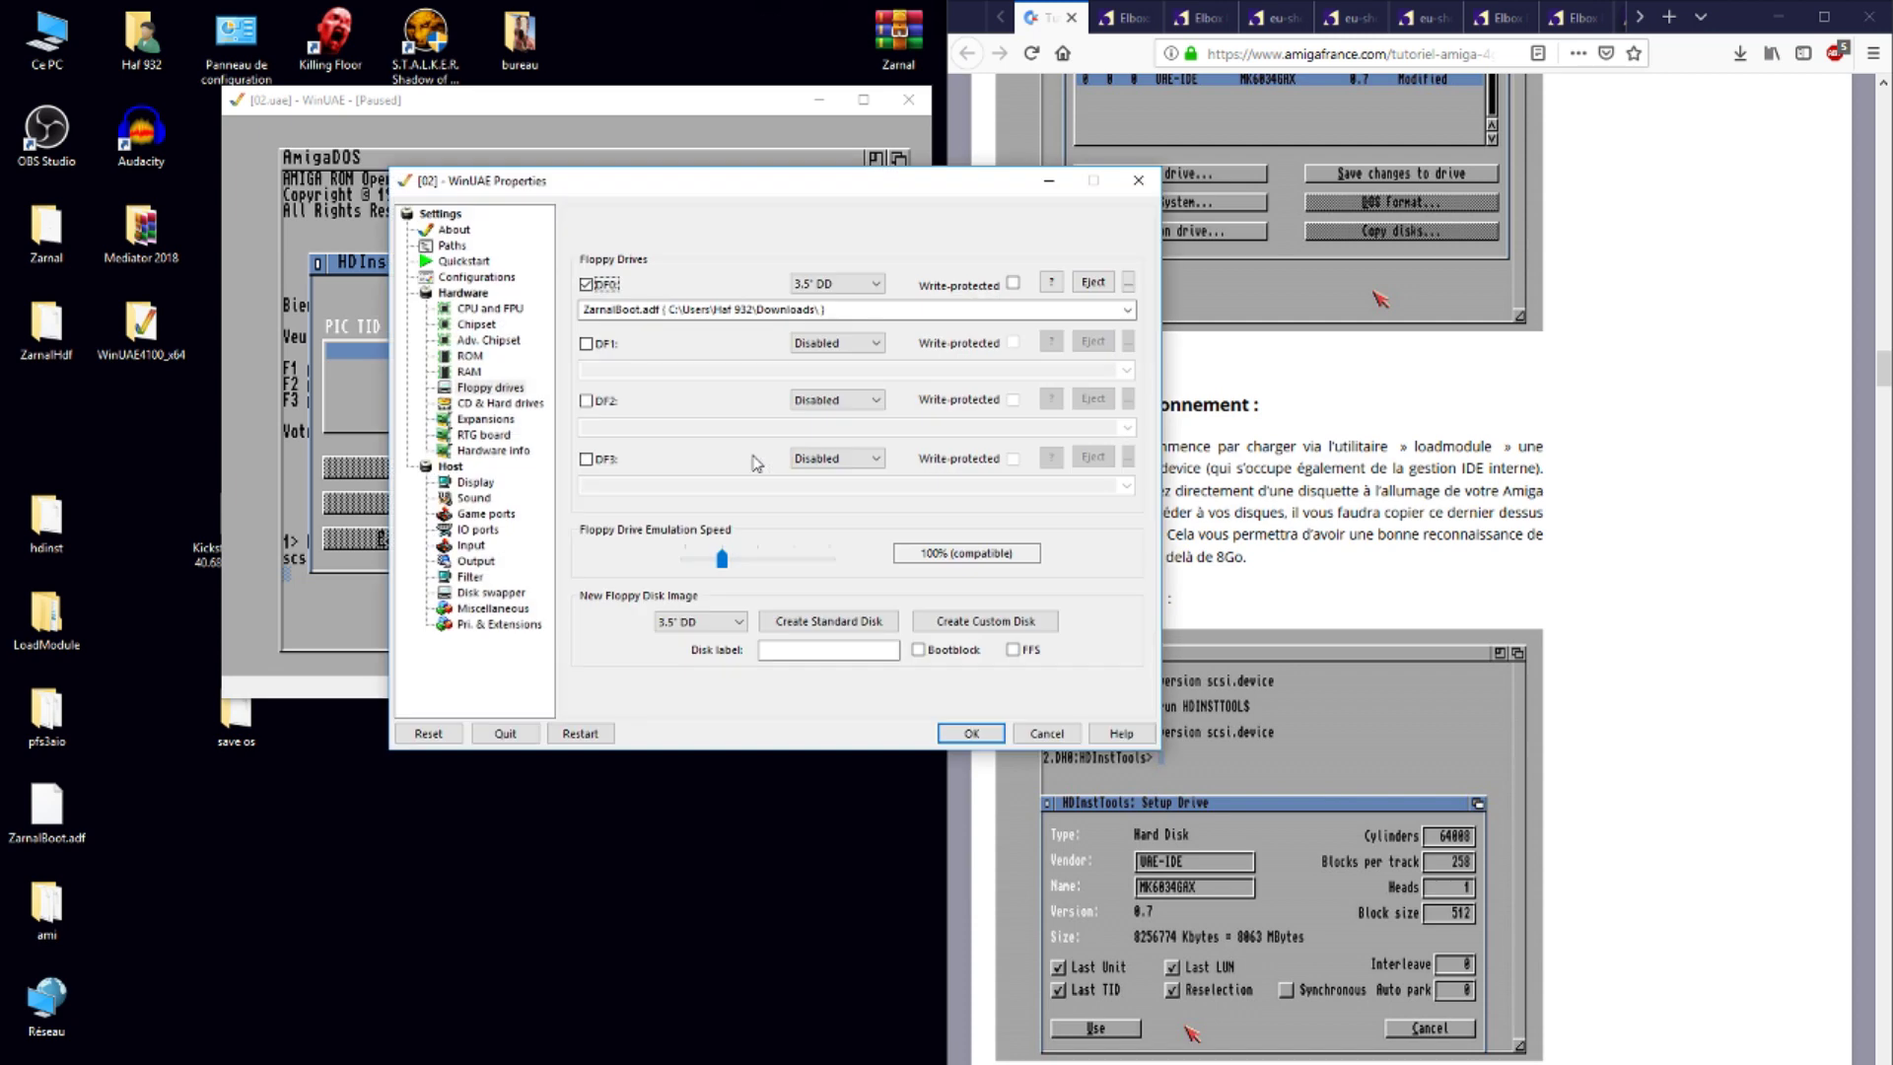
{"action": "left_click", "coordinate": [498, 404]}
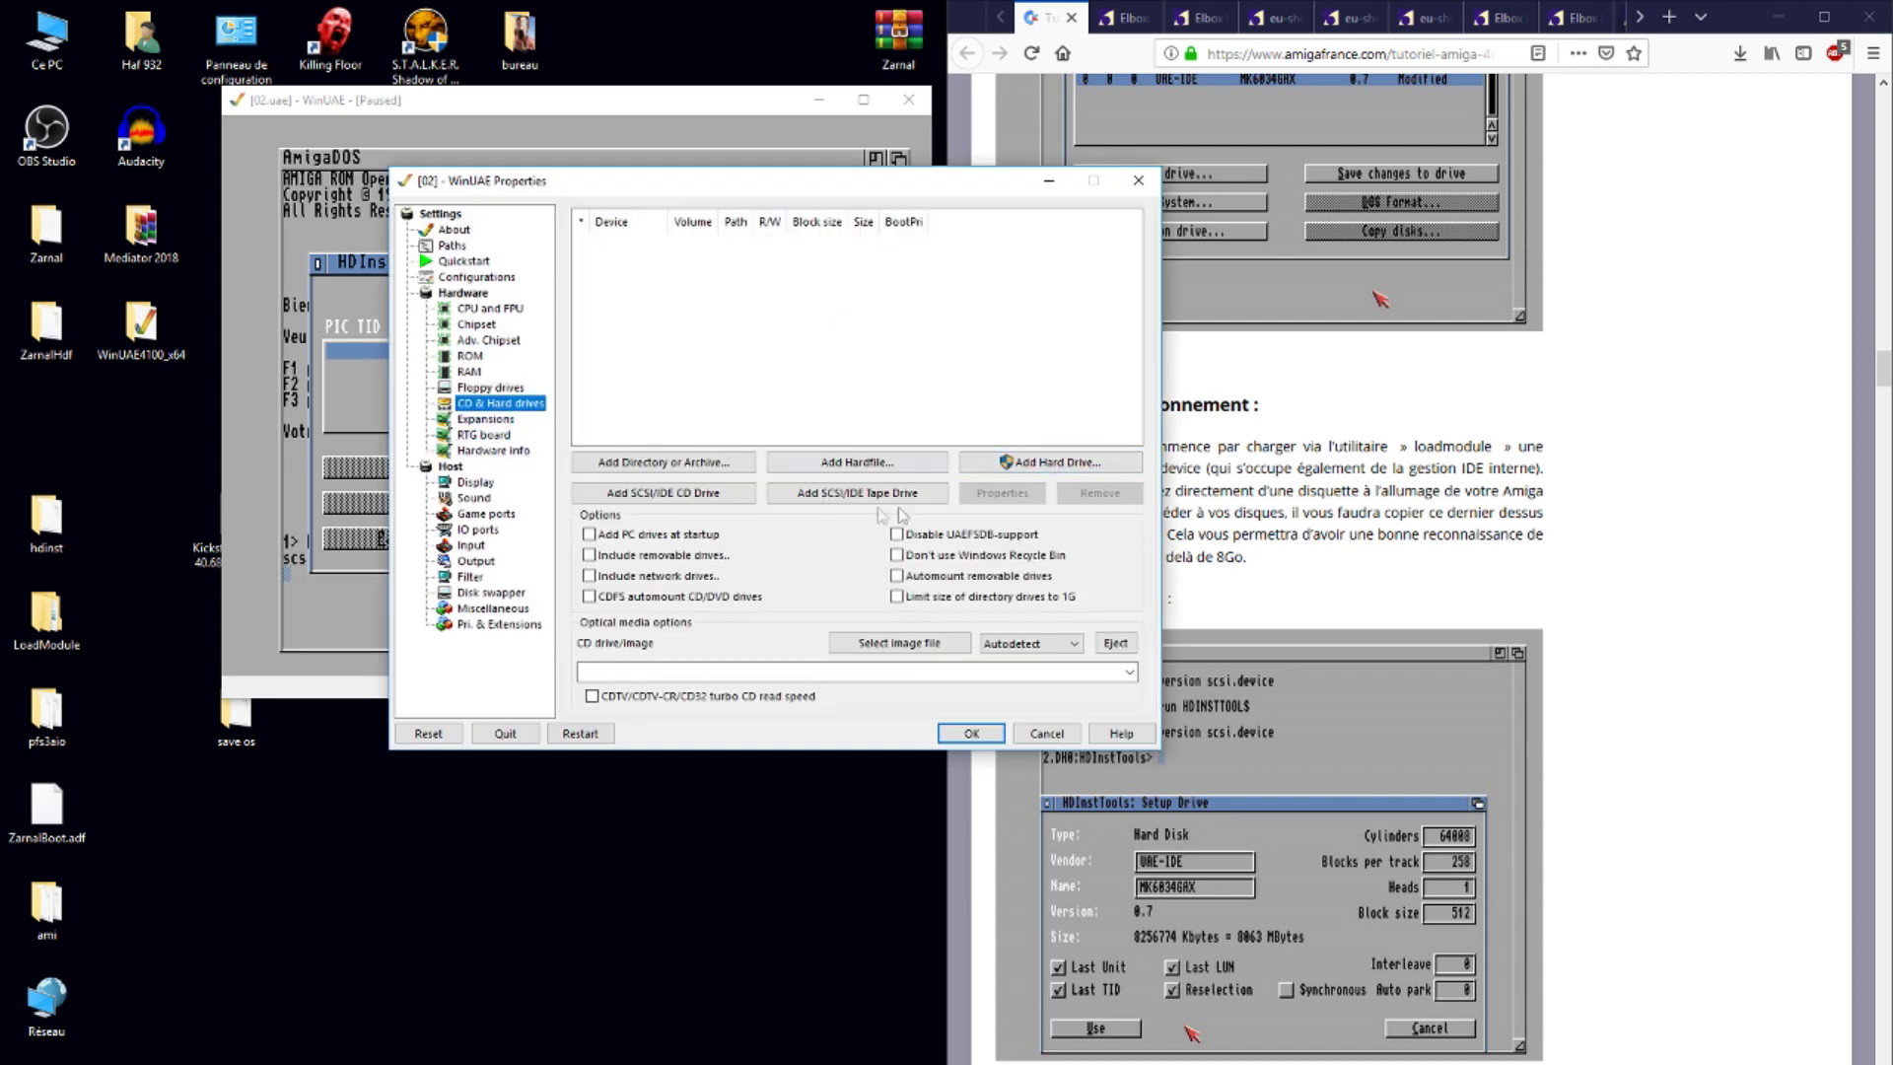
{"action": "left_click", "coordinate": [1027, 464]}
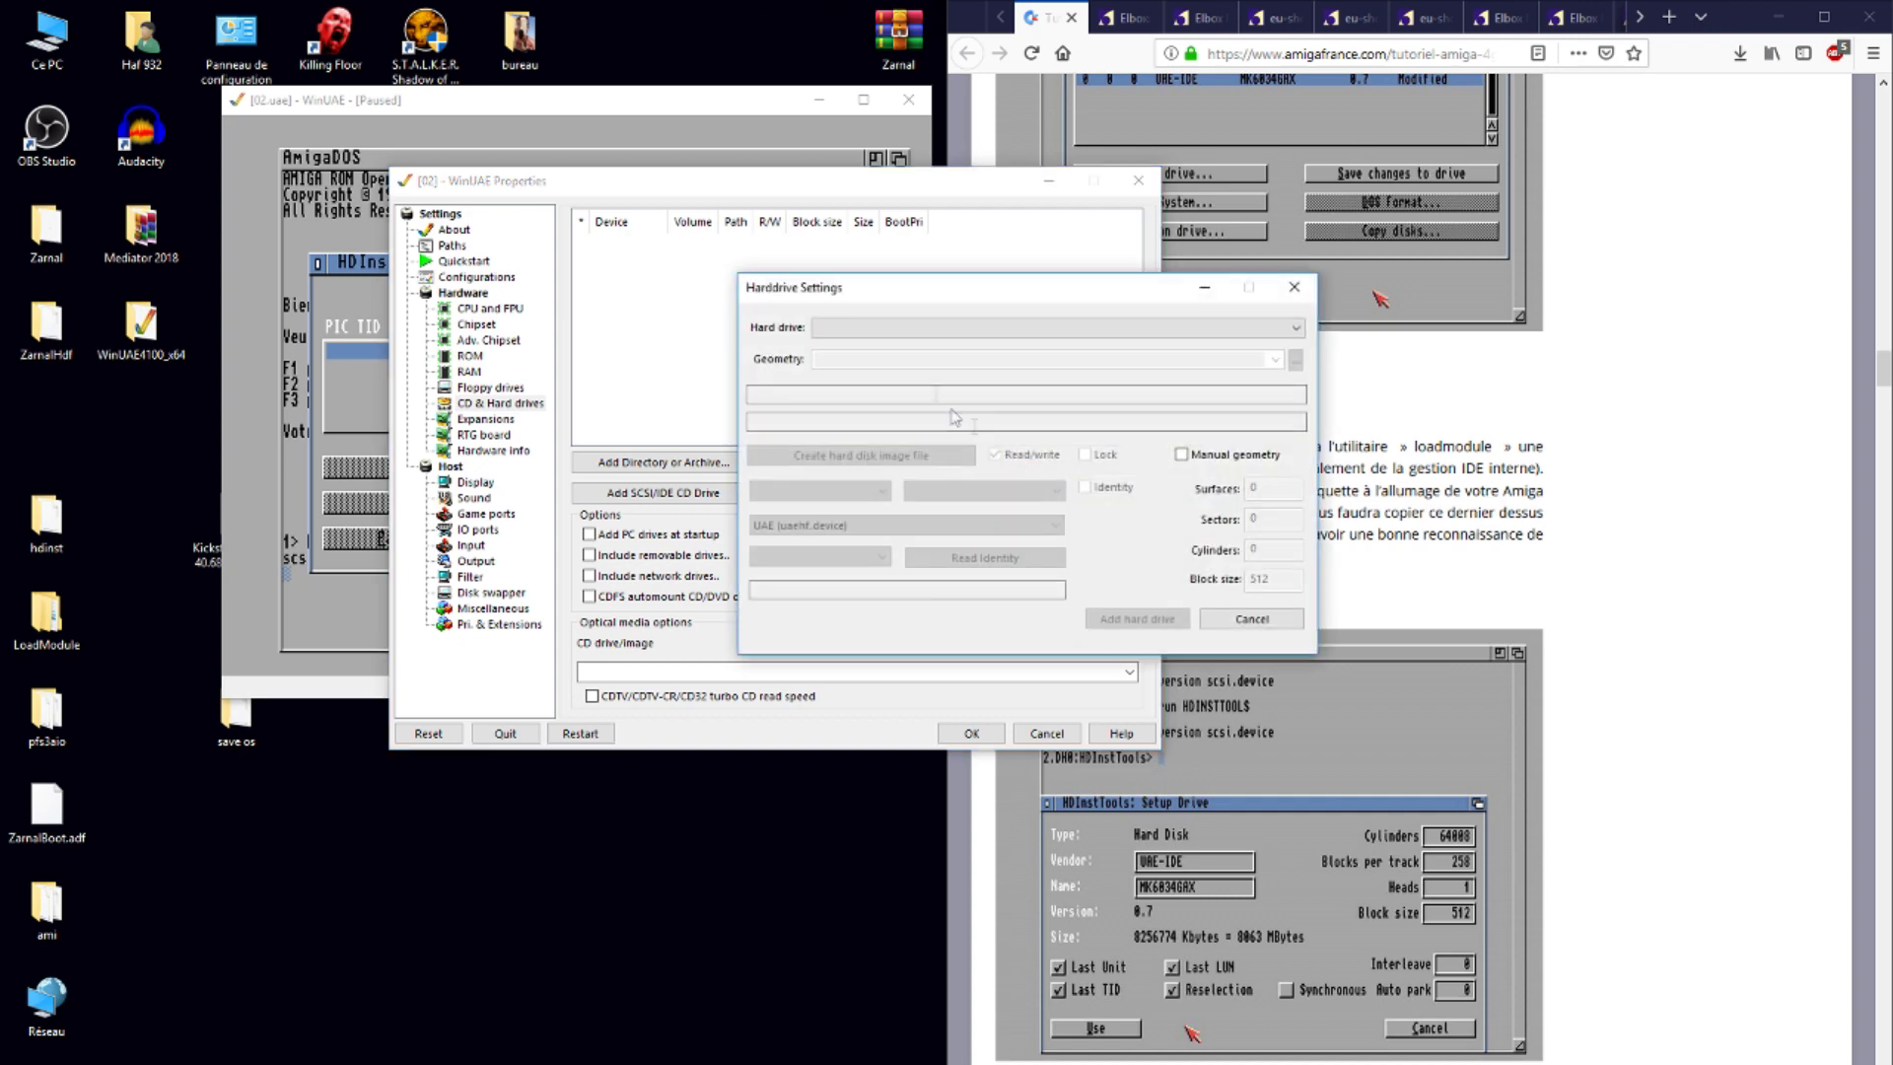
{"action": "left_click", "coordinate": [956, 330]}
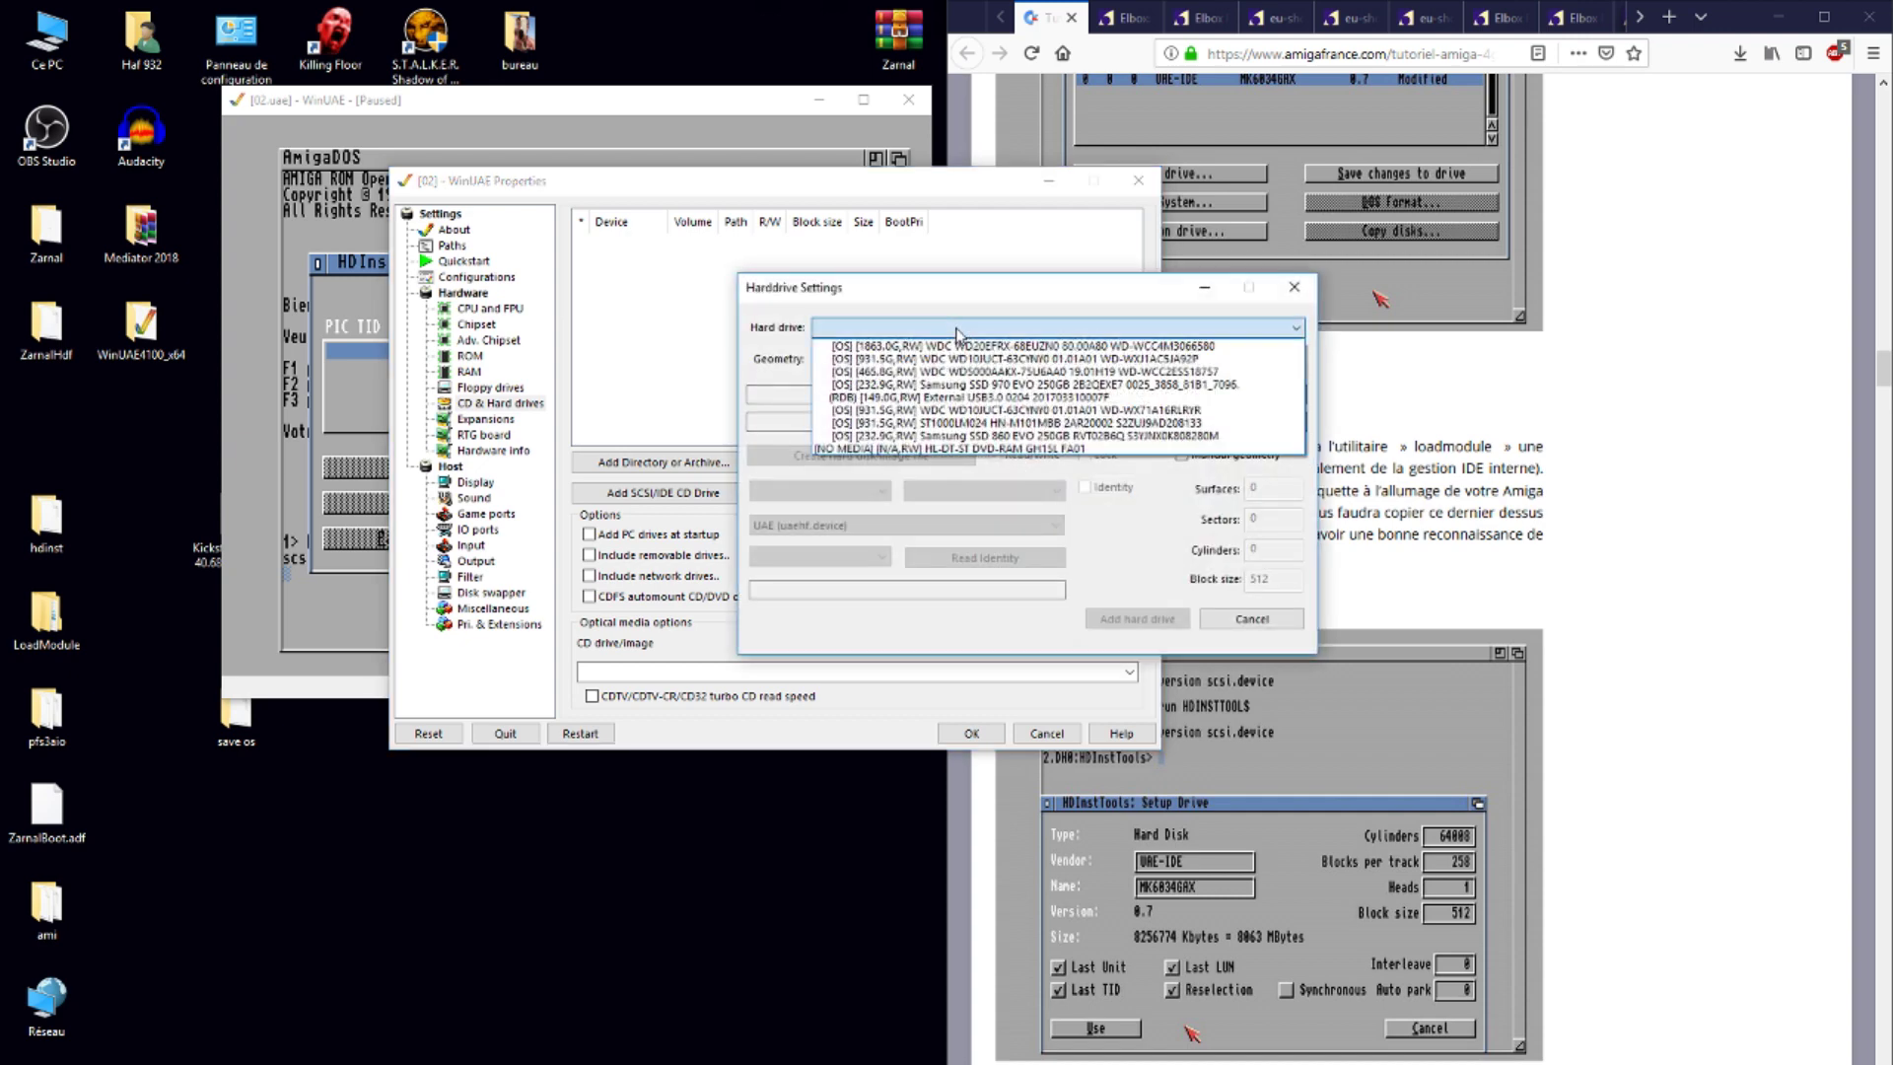
{"action": "left_click", "coordinate": [892, 400]}
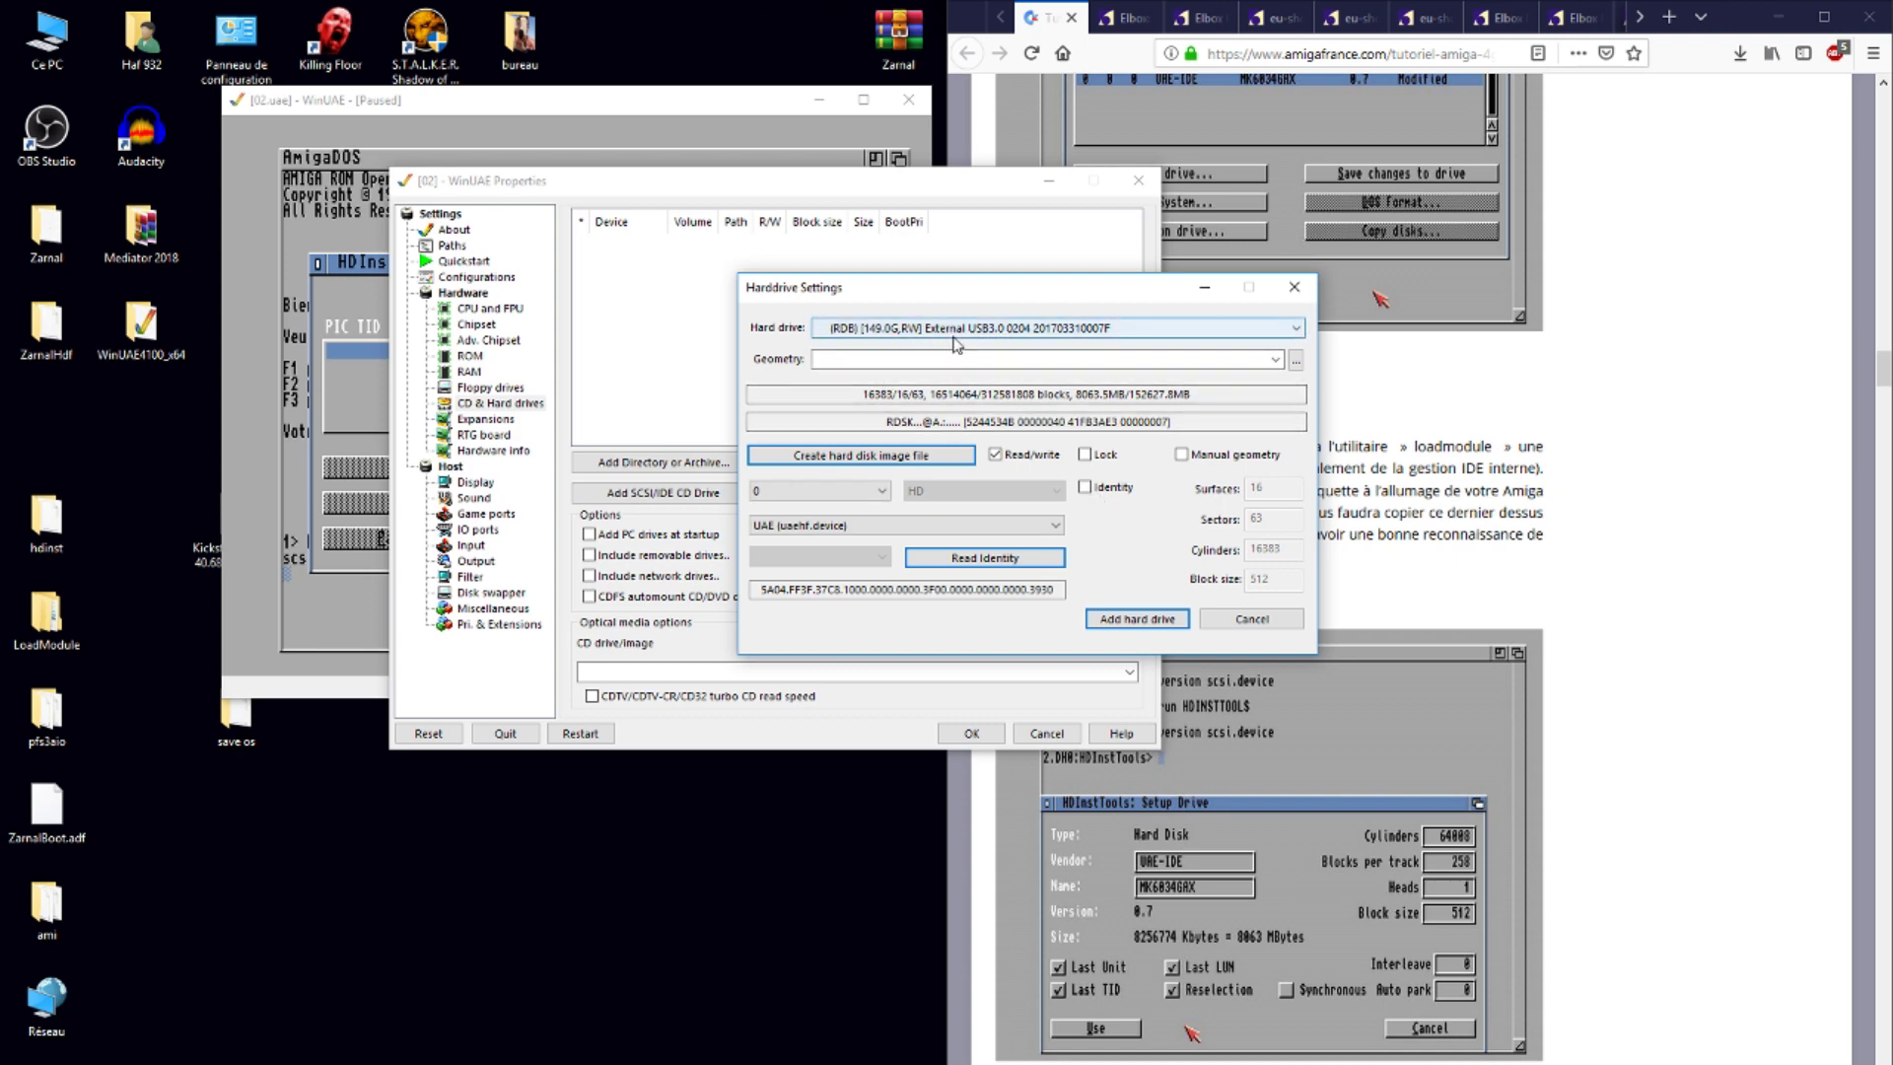
{"action": "left_click", "coordinate": [1131, 637]}
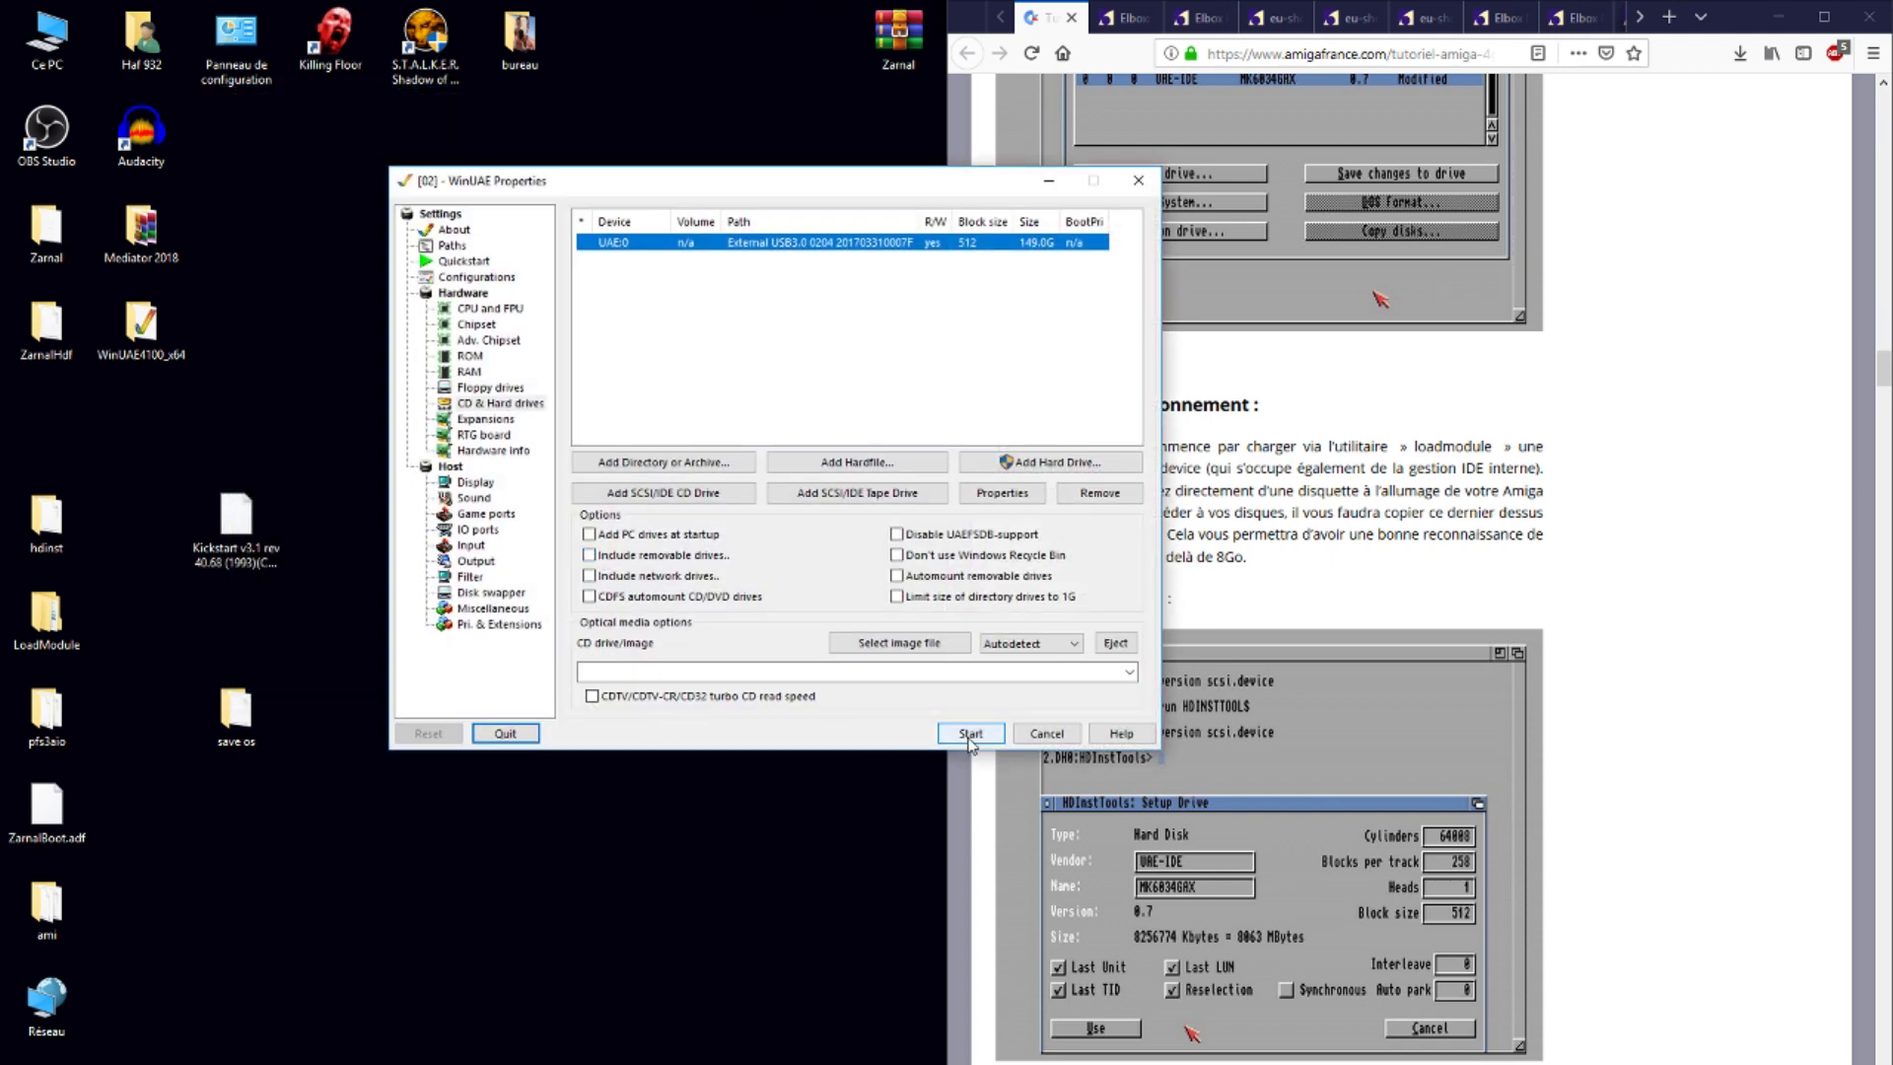
{"action": "left_click", "coordinate": [970, 735]}
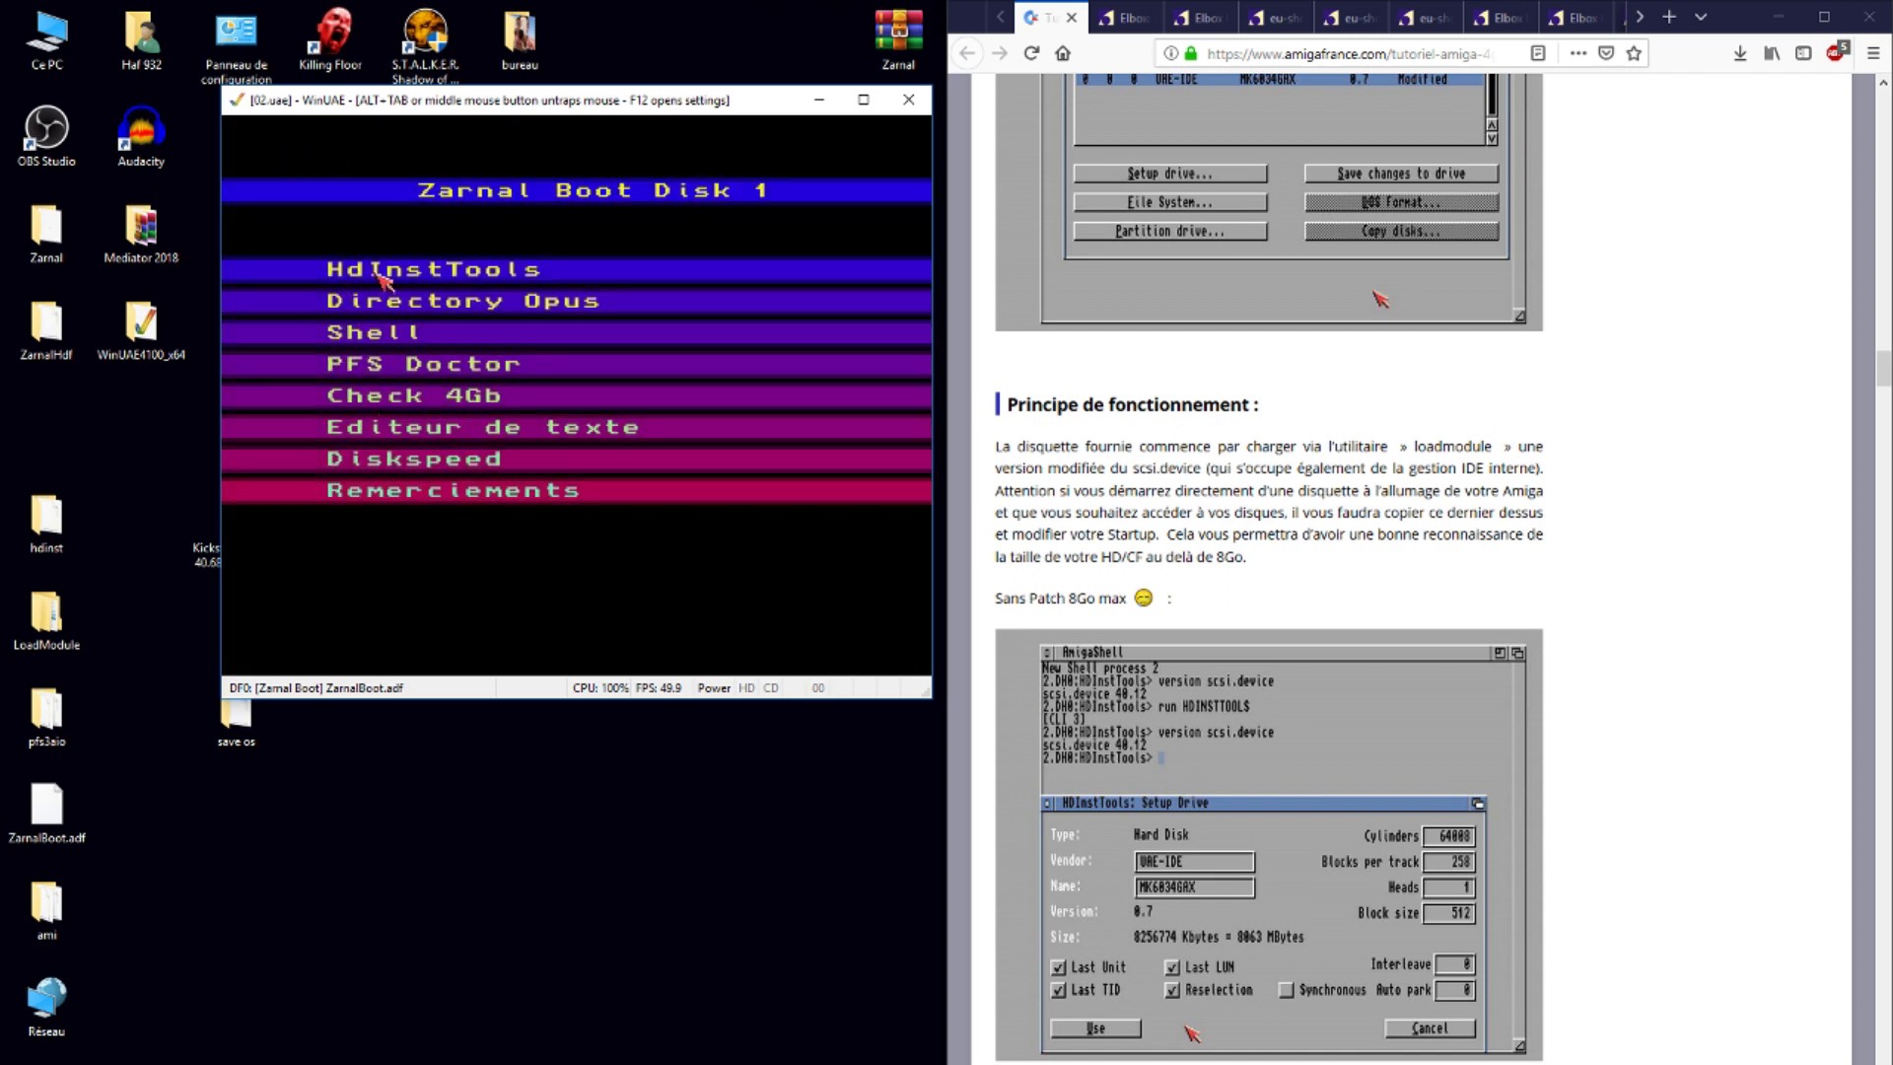
- Launch HdInstTools from the boot disk, choose the Amiga 1200, and repeat both choices after the reboot
{"action": "left_click", "coordinate": [377, 275]}
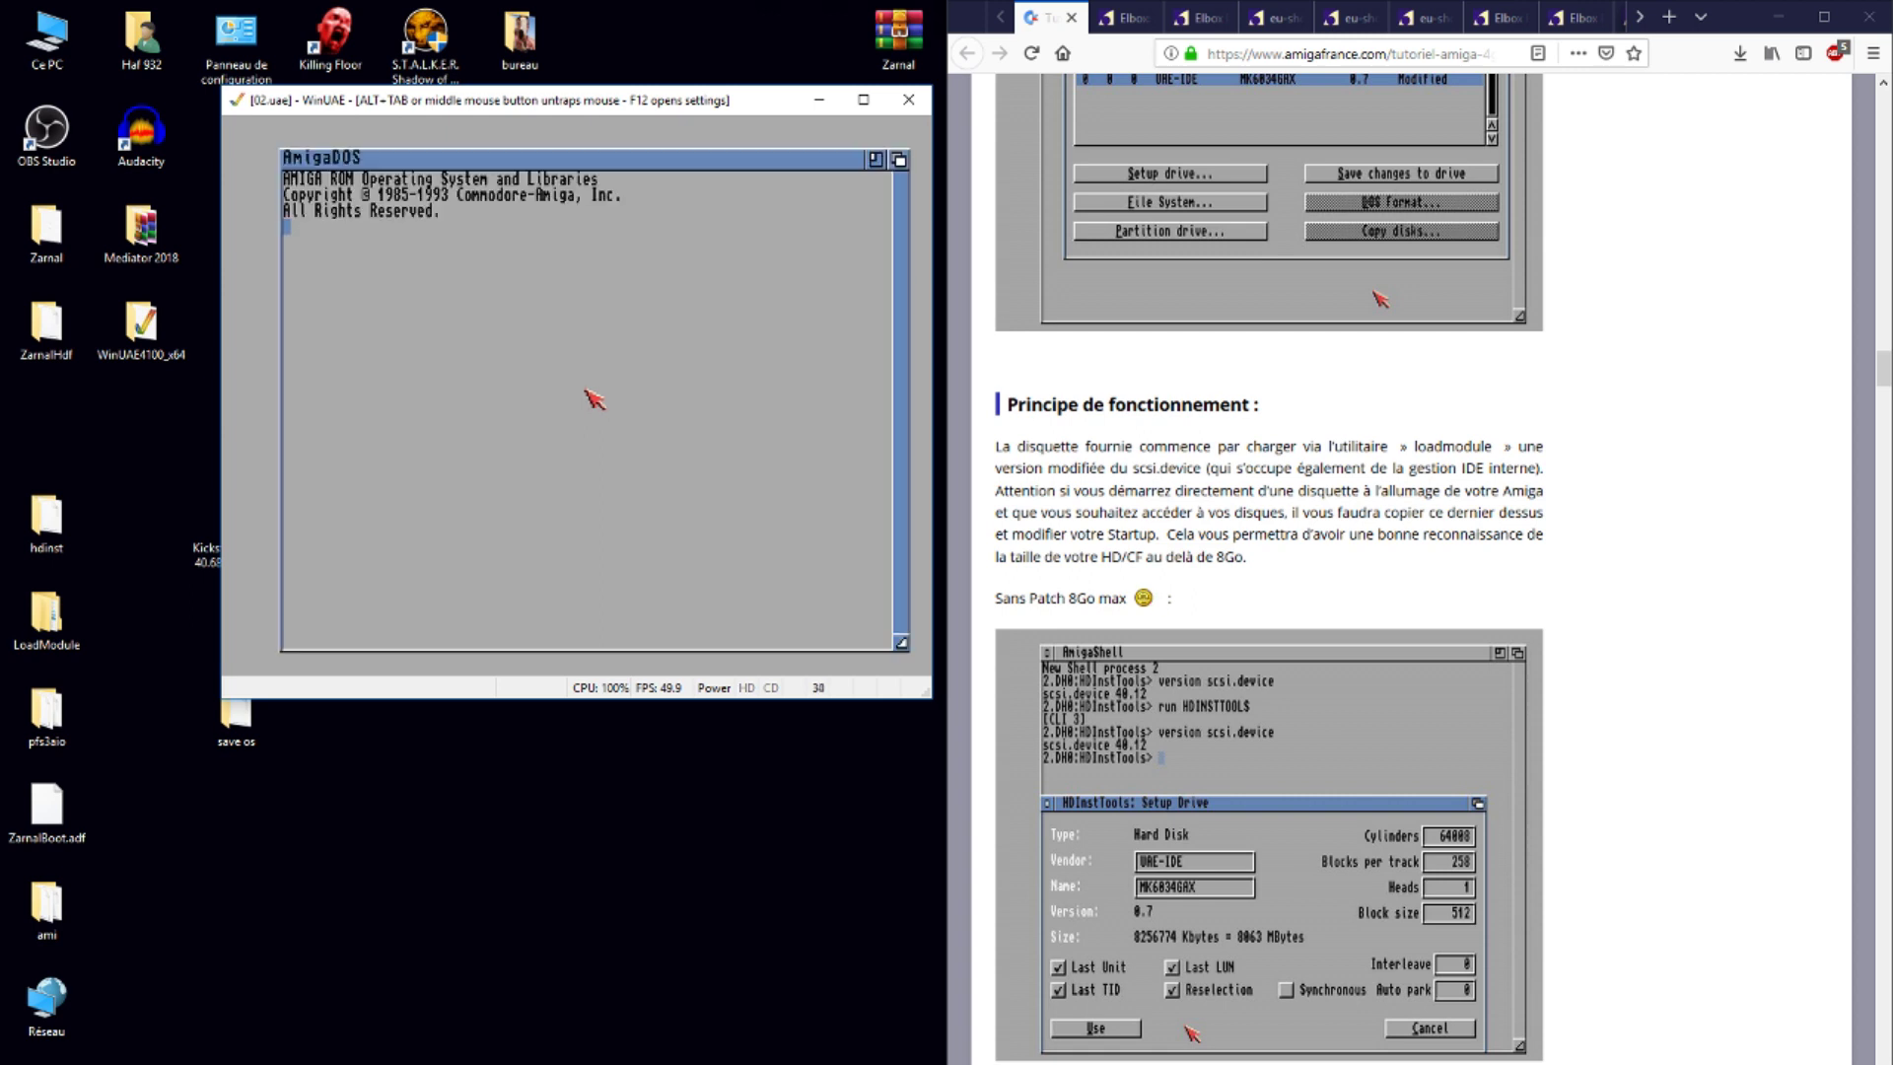
{"action": "key", "text": "F1"}
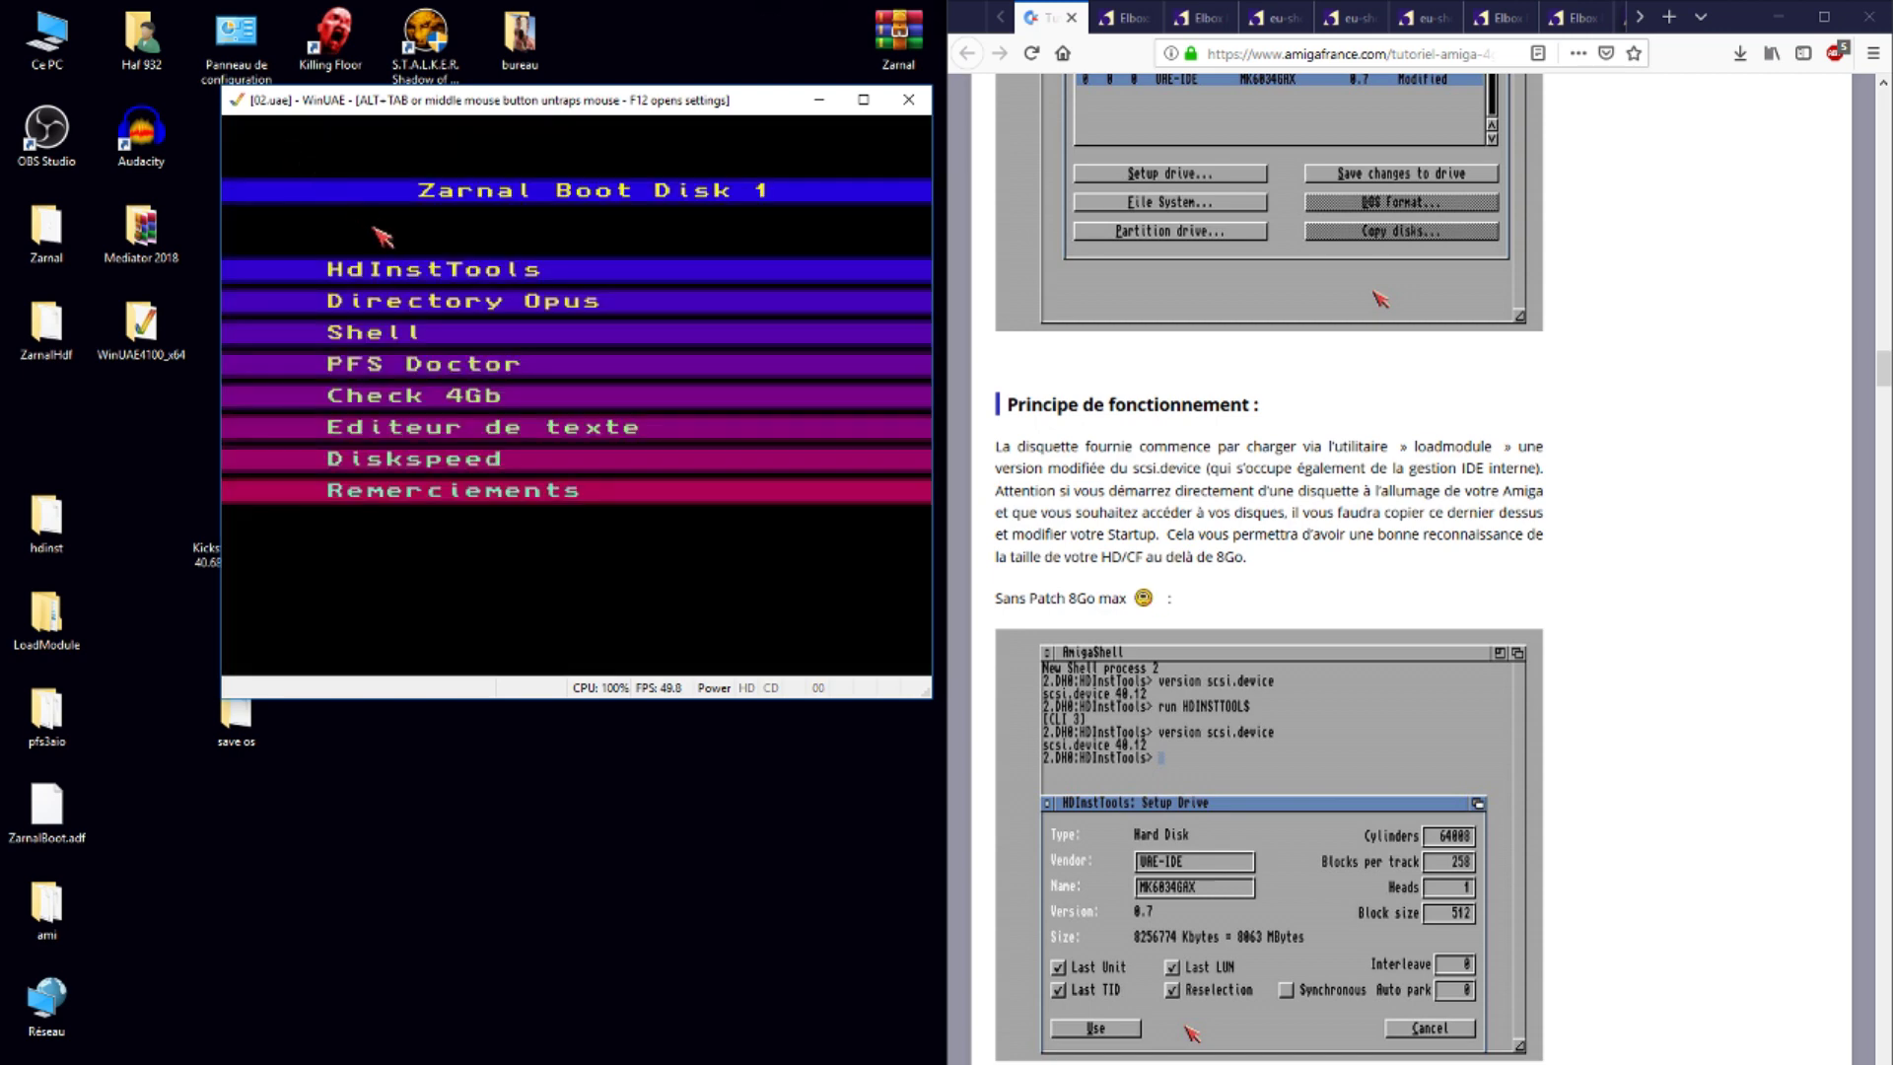
{"action": "left_click", "coordinate": [383, 269]}
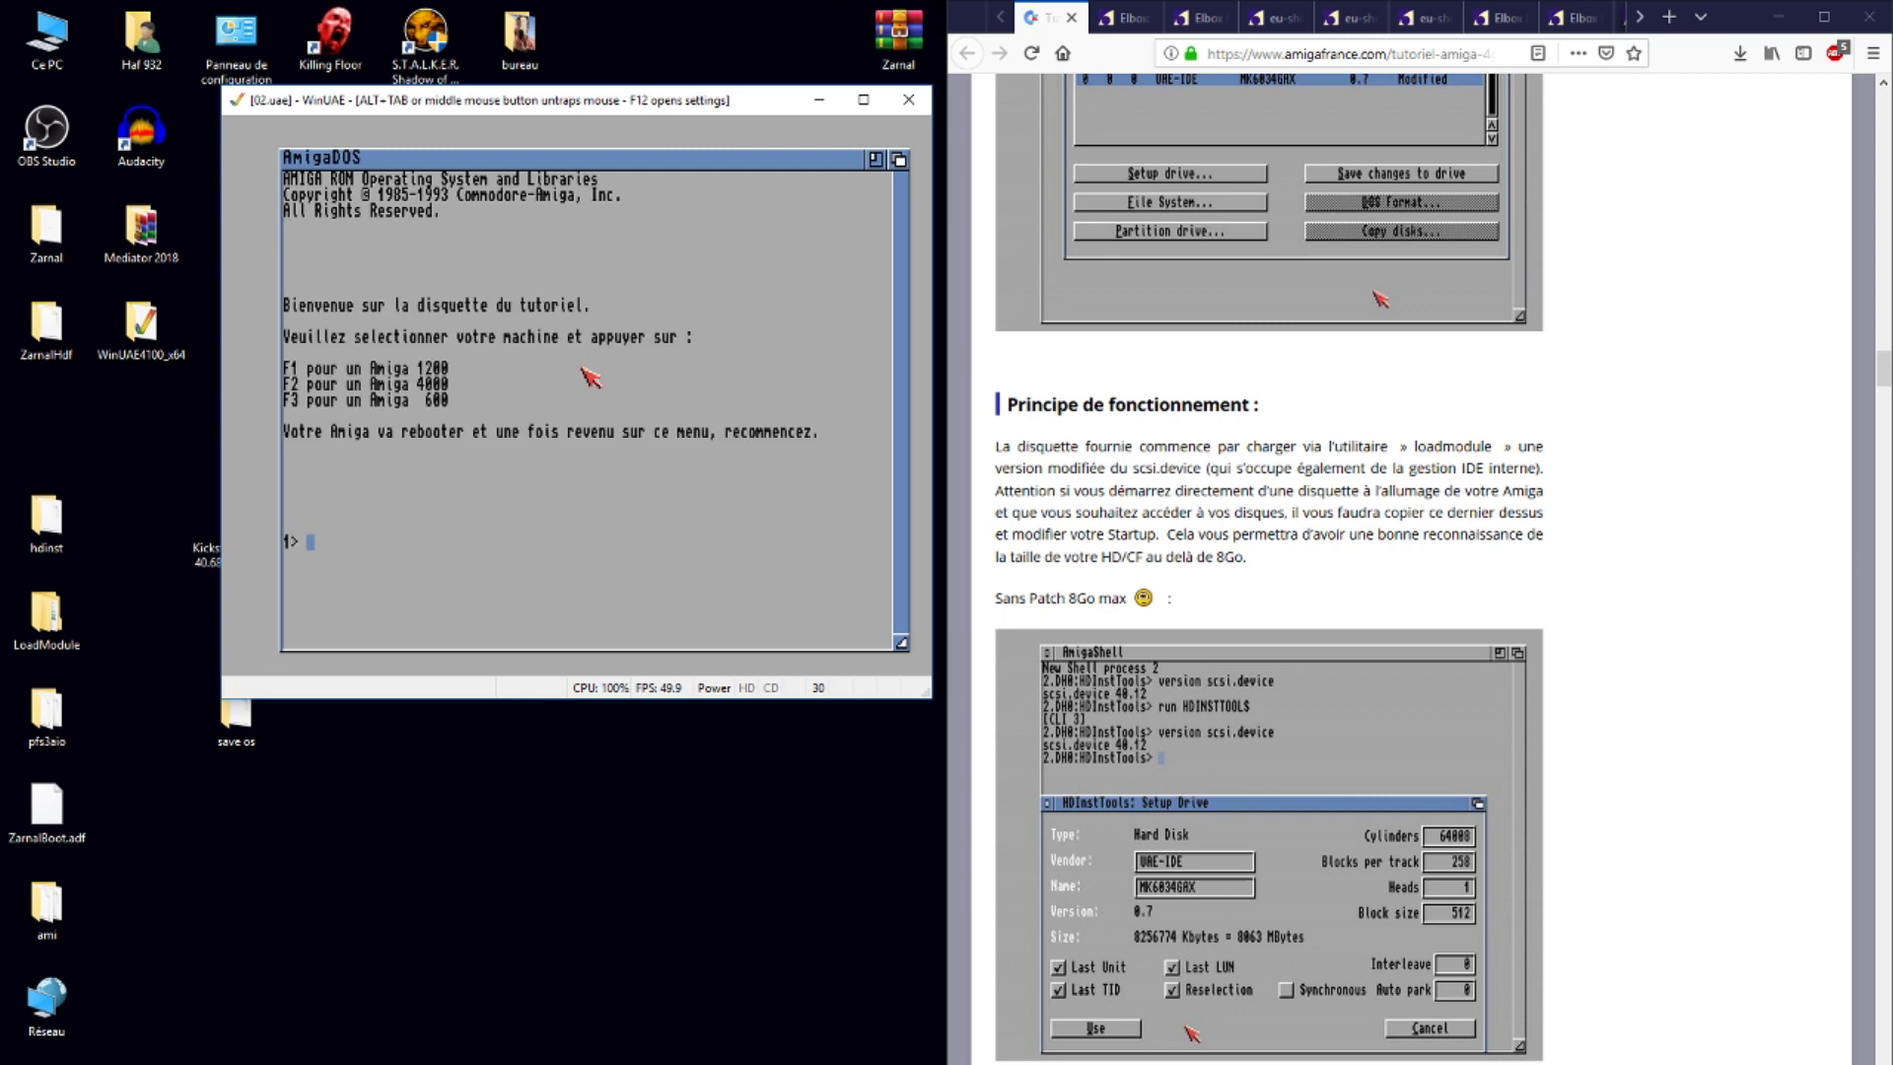
{"action": "key", "text": "F1"}
- Check the tutorial's HdInstTools instructions and accept the detected drive setup for the External USB3.0 disk
{"action": "key", "text": "alt+Tab"}
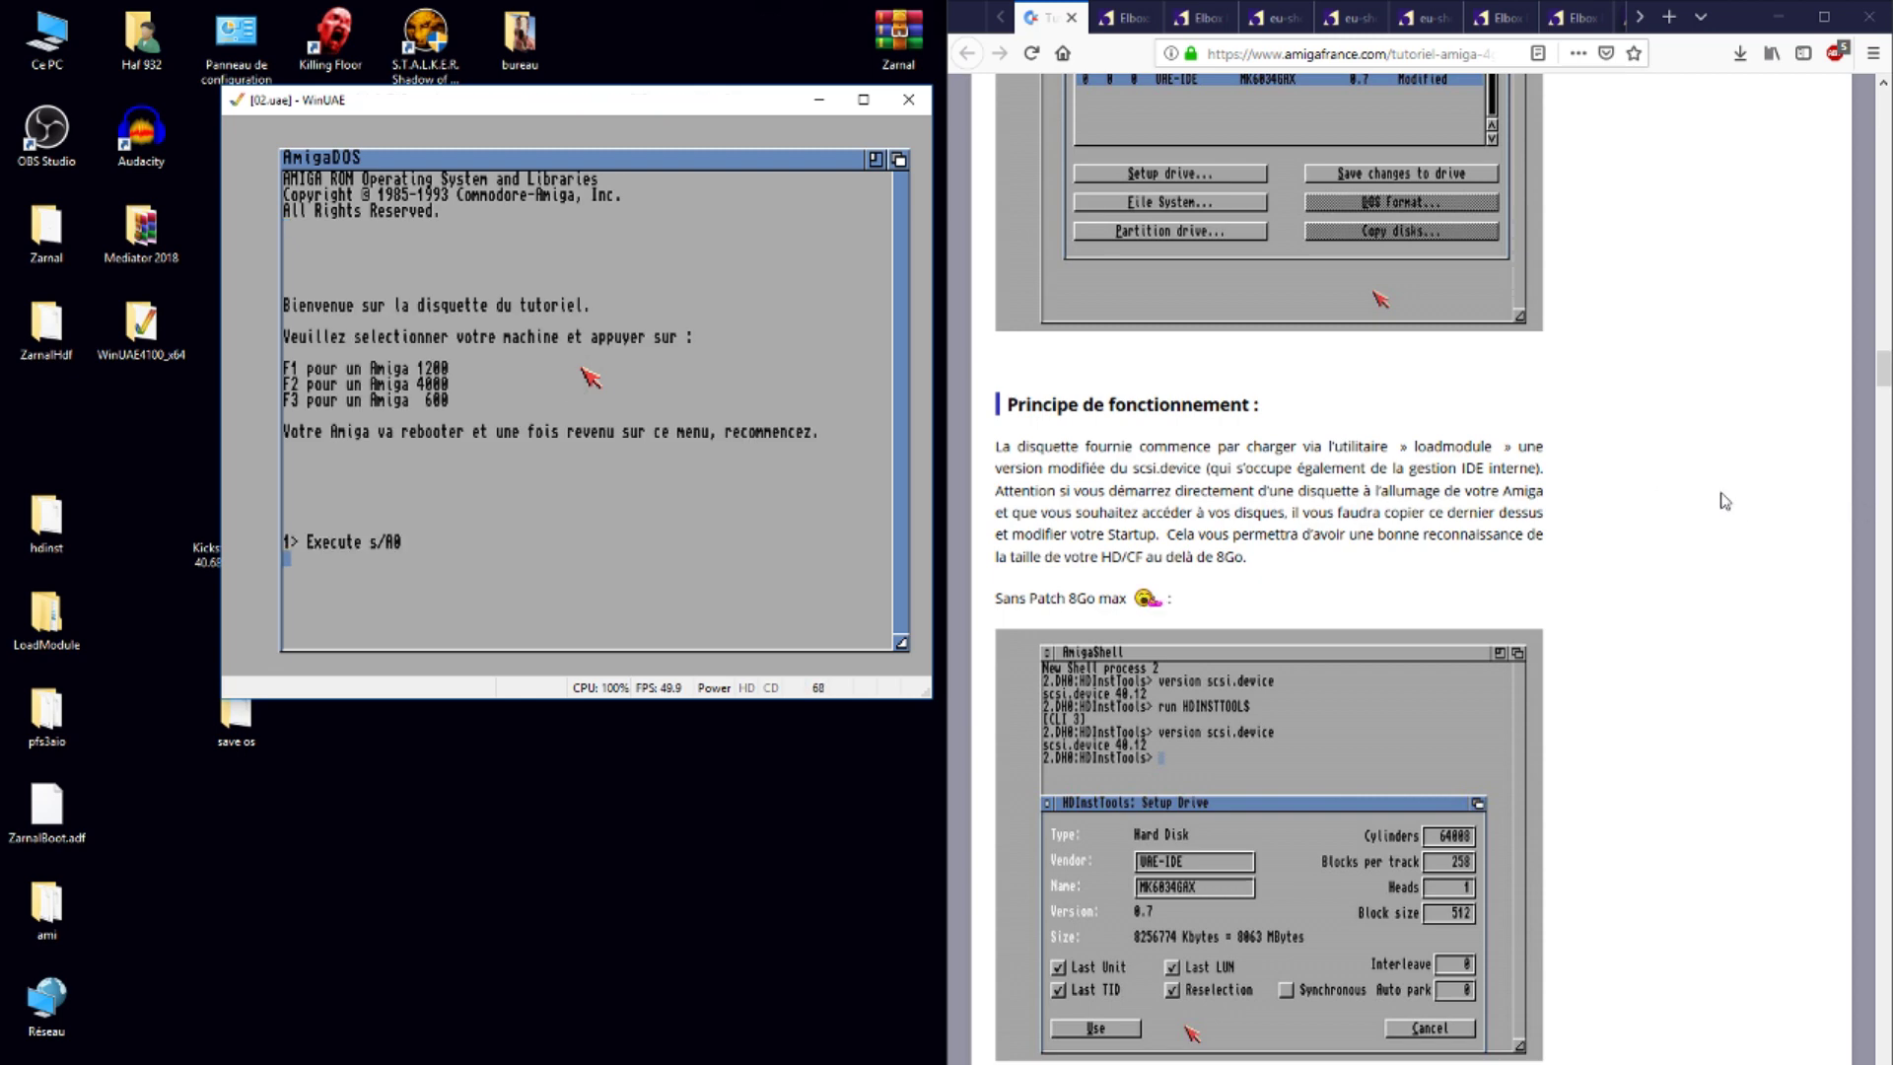
{"action": "scroll", "coordinate": [1724, 501], "scroll_direction": "up", "scroll_amount": 10}
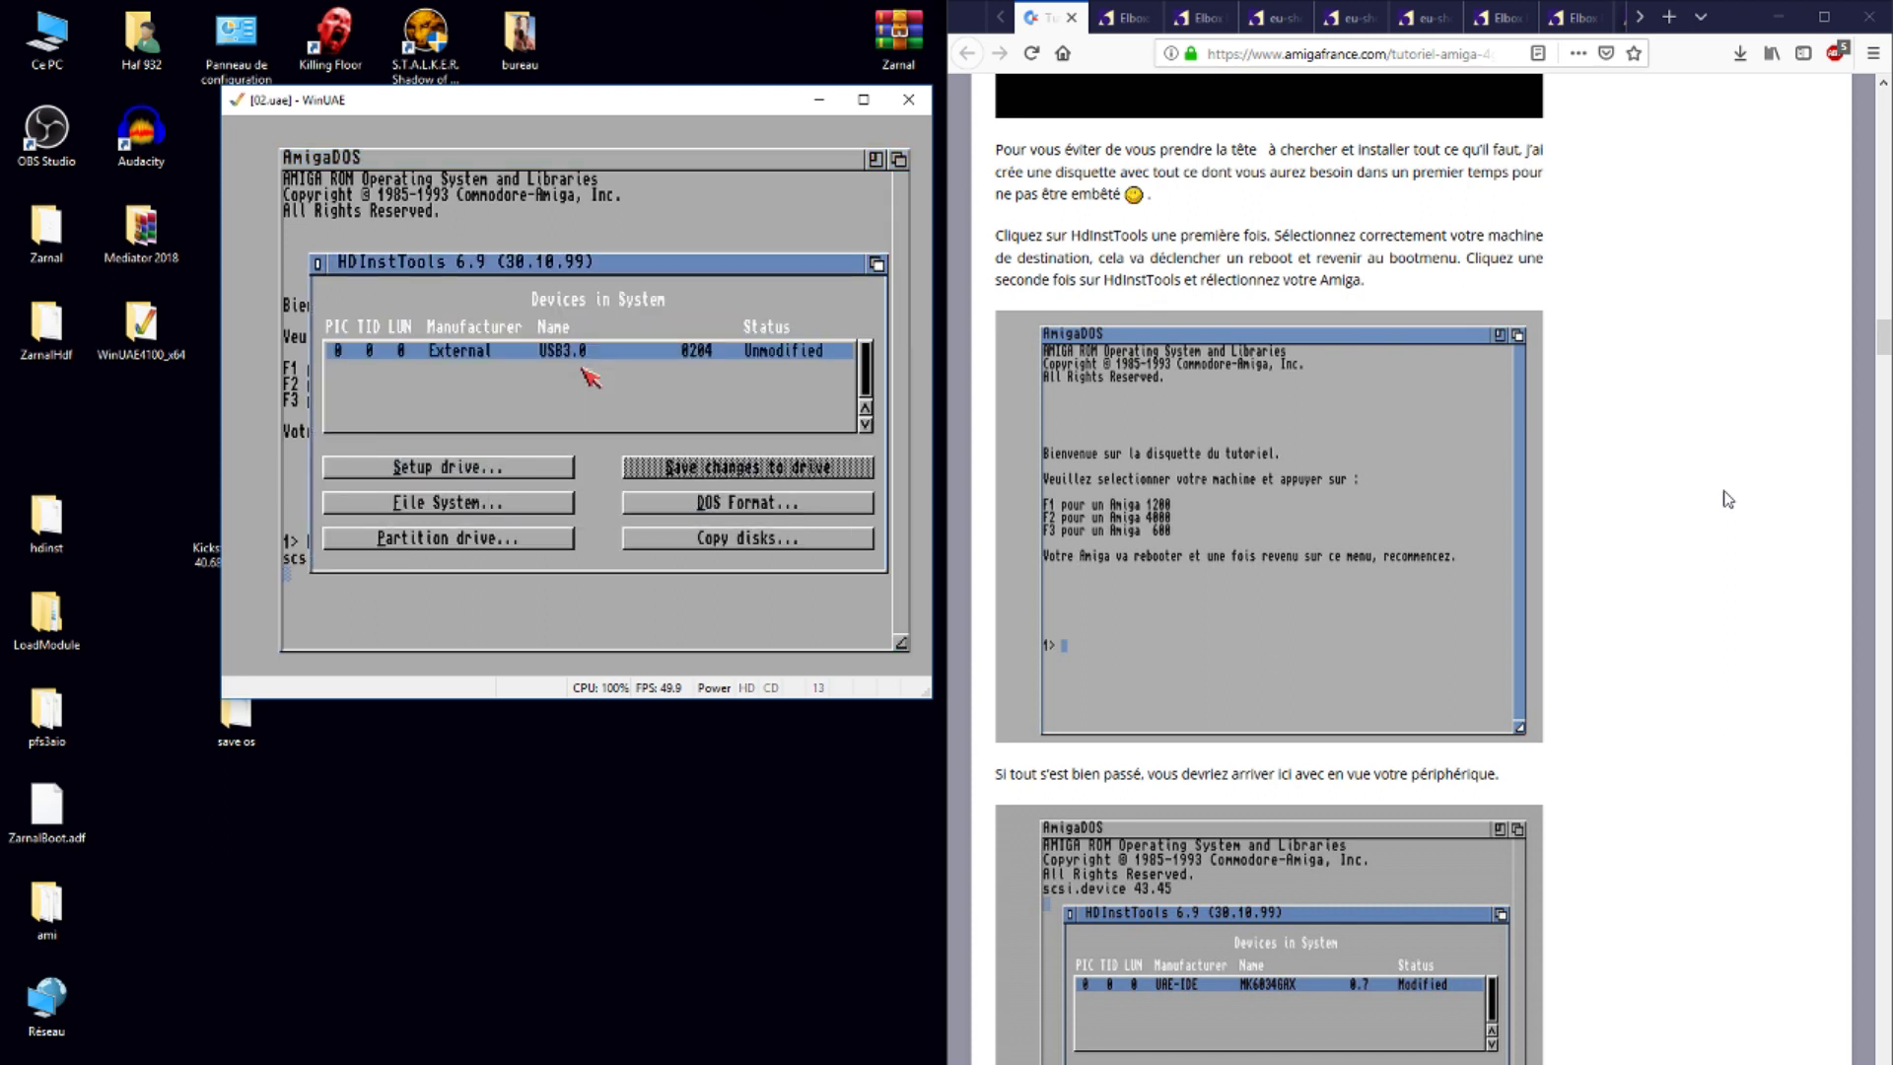
{"action": "left_click", "coordinate": [641, 399]}
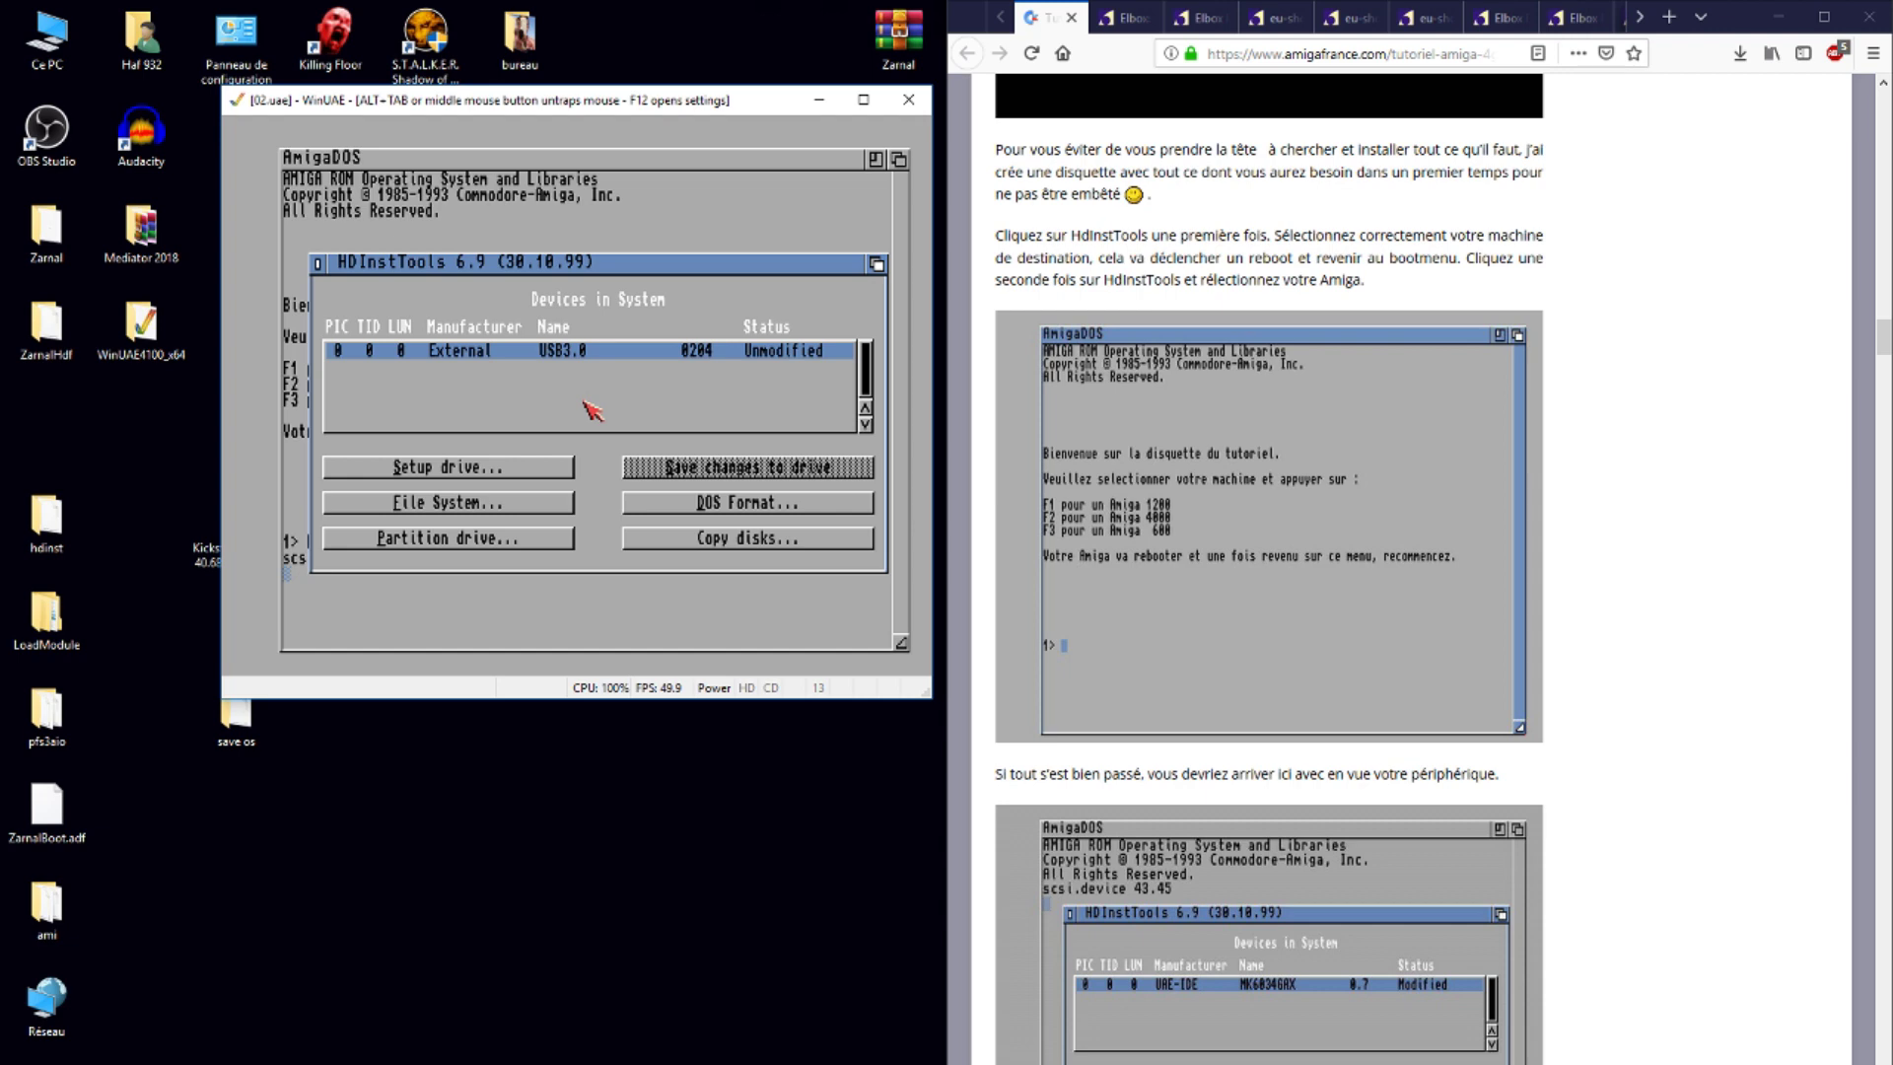
{"action": "left_click", "coordinate": [525, 474]}
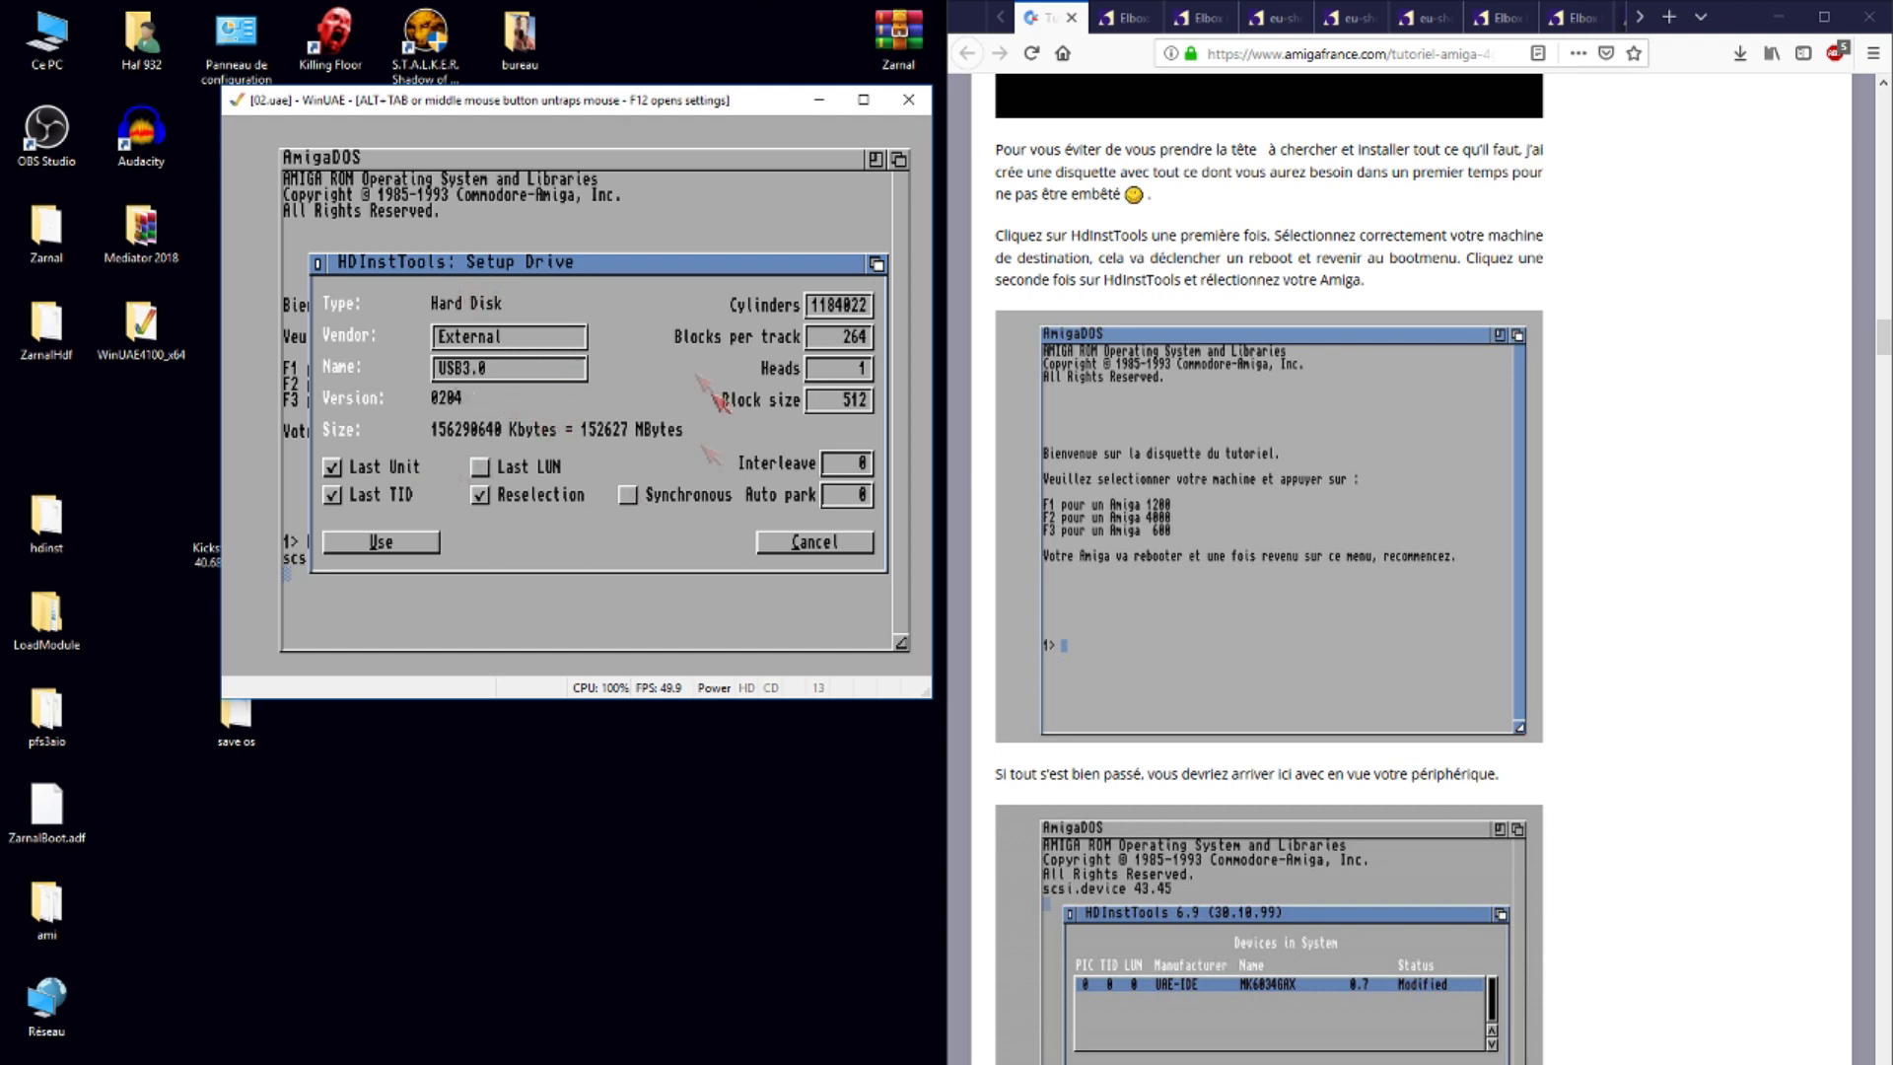
{"action": "left_click", "coordinate": [419, 547]}
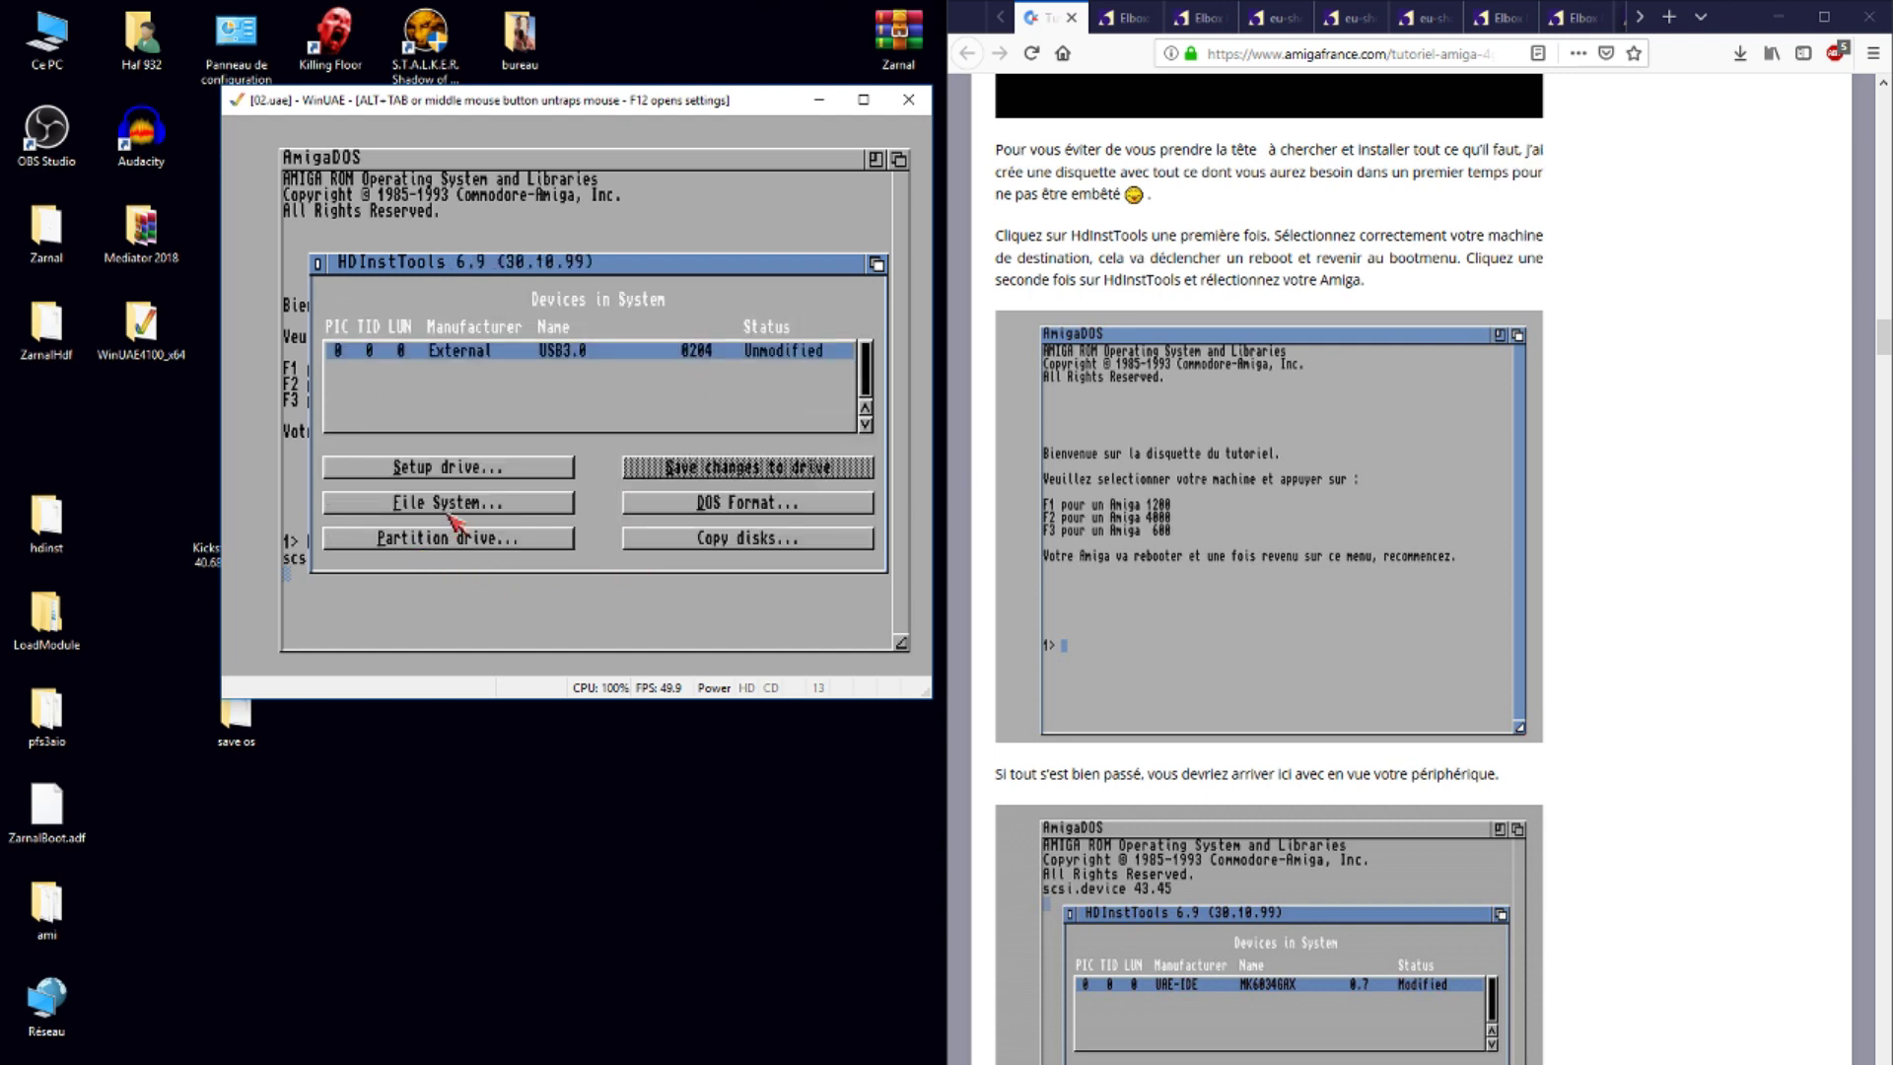
- Load the pfs3 file from L: as an additional file system for the External USB3.0 drive
{"action": "left_click", "coordinate": [447, 508]}
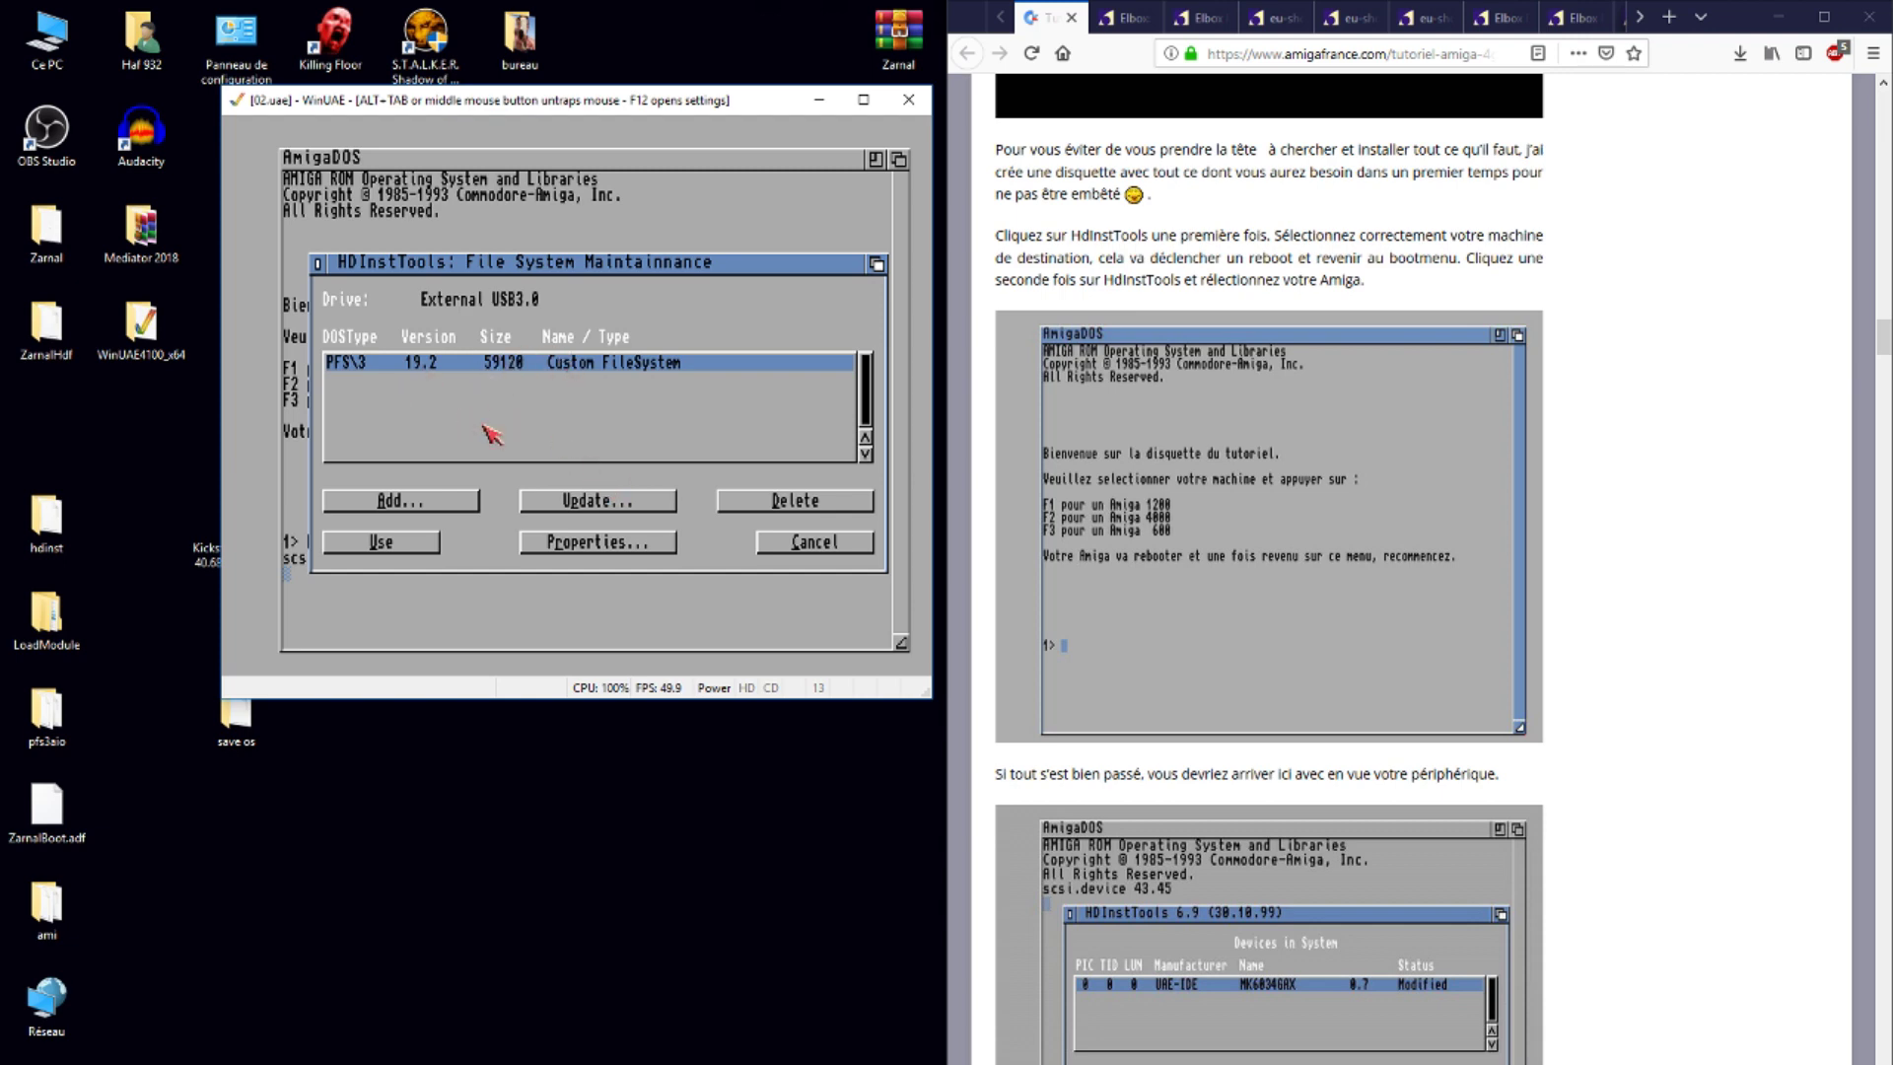
{"action": "left_click", "coordinate": [423, 504]}
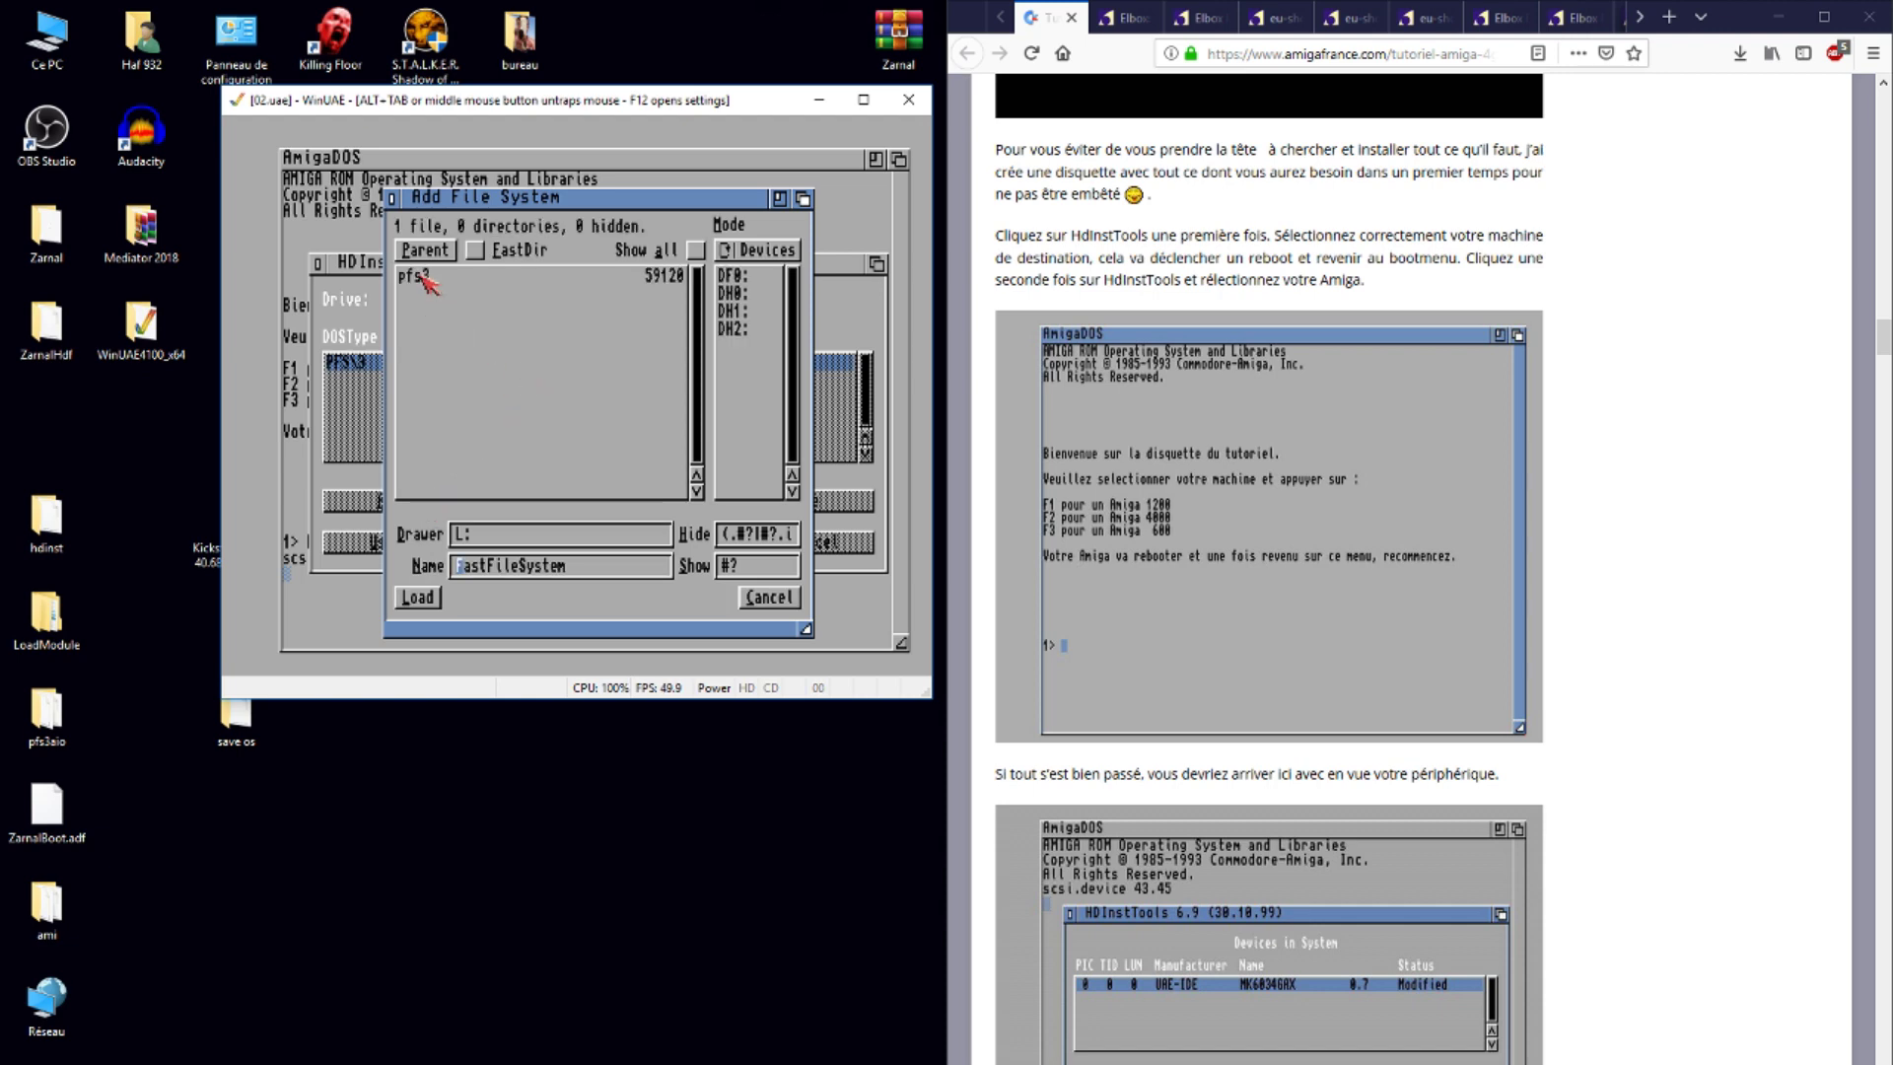
{"action": "left_click", "coordinate": [478, 351]}
{"action": "middle_click", "coordinate": [514, 400]}
{"action": "scroll", "coordinate": [1700, 335], "scroll_direction": "down", "scroll_amount": 15}
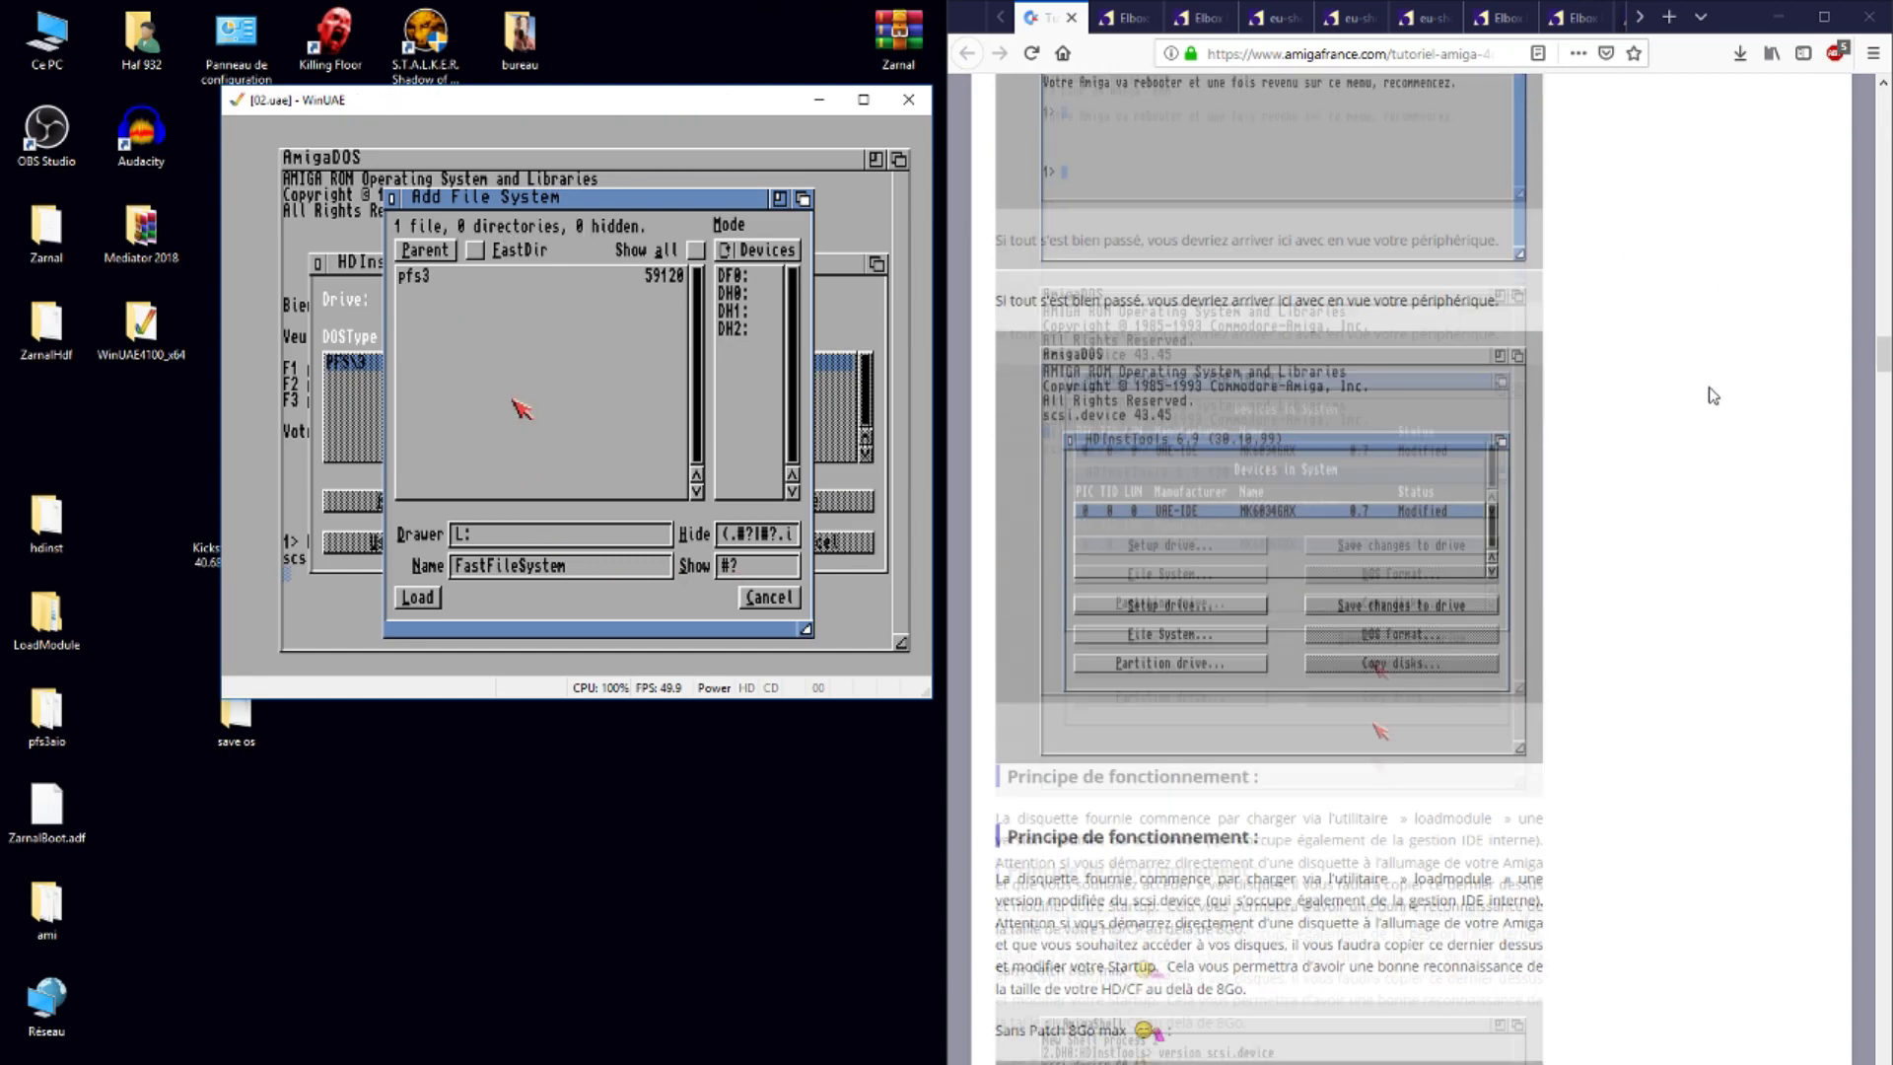
{"action": "scroll", "coordinate": [1714, 394], "scroll_direction": "down", "scroll_amount": 15}
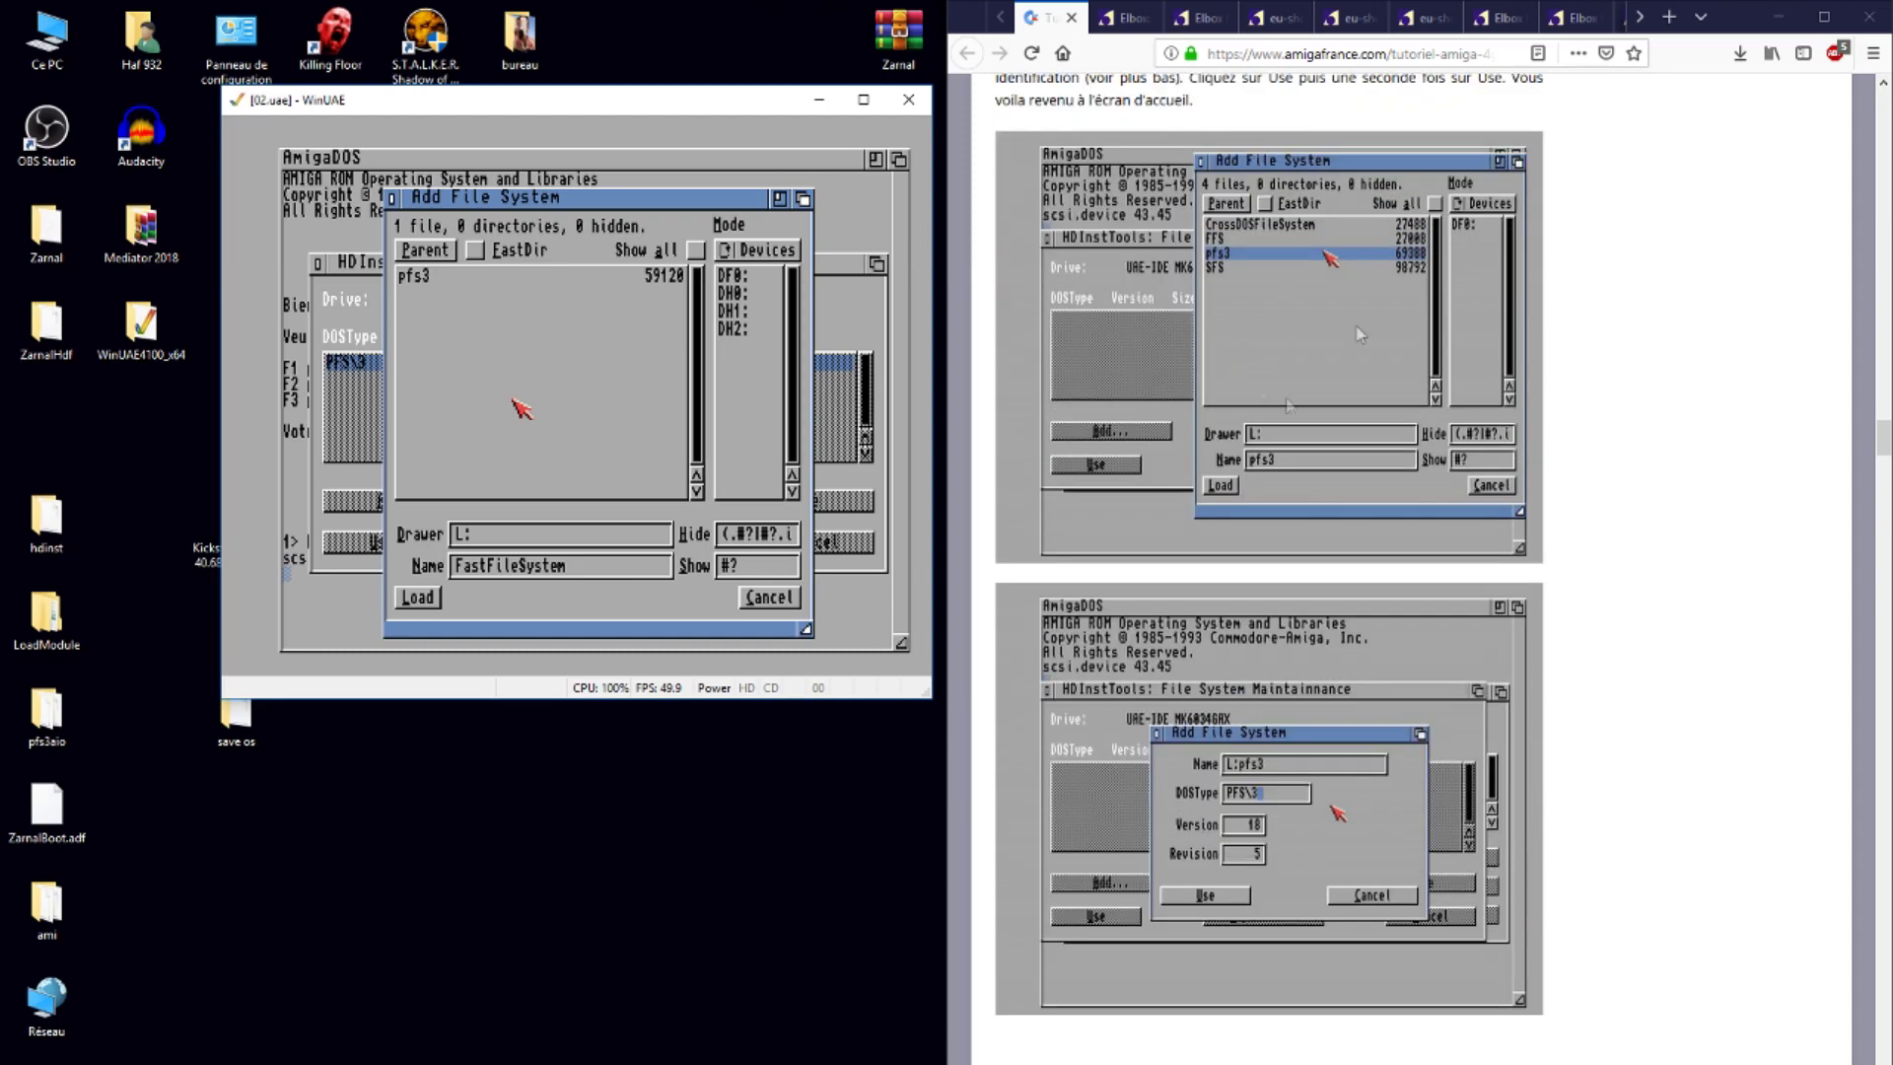
{"action": "left_click", "coordinate": [414, 314]}
{"action": "double_click", "coordinate": [415, 278]}
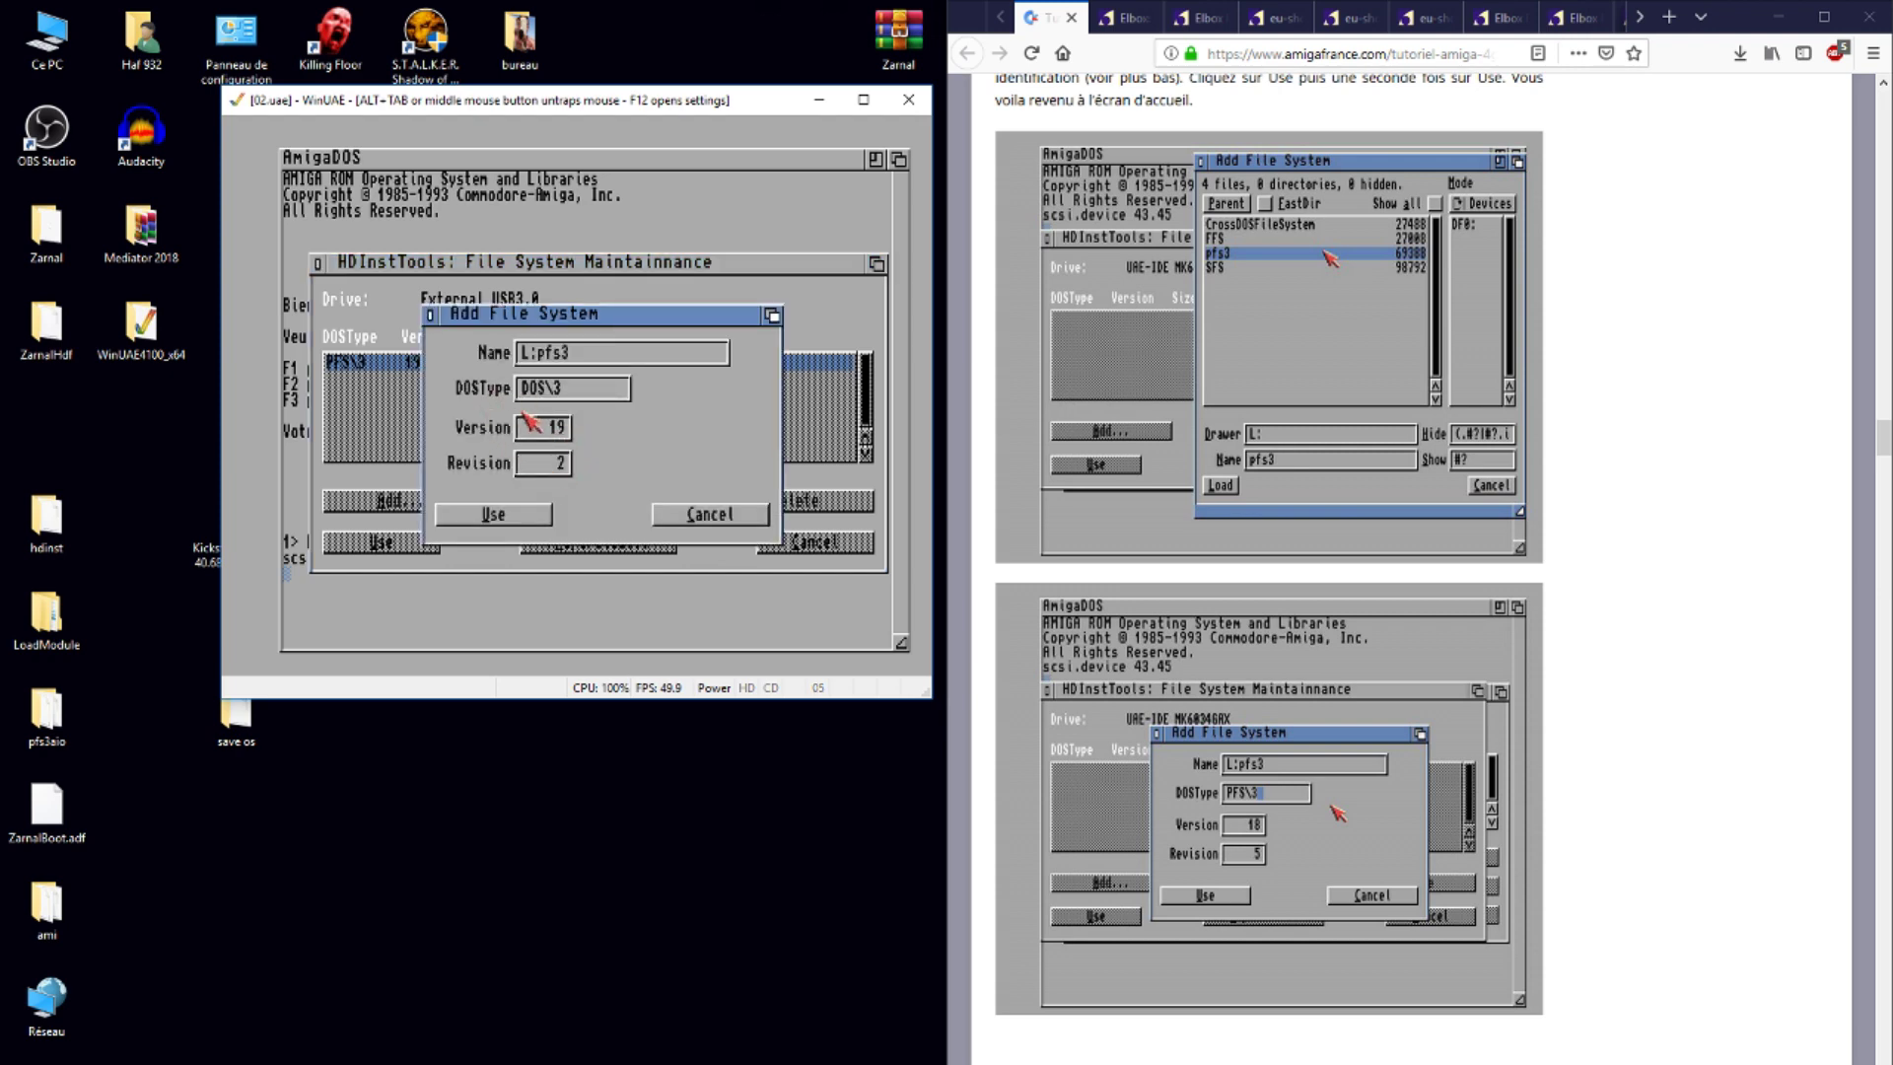
- Set the DOSType of the loaded pfs3 file system to pf3\3 and add it to the drive
{"action": "left_click", "coordinate": [548, 389]}
{"action": "key", "text": "BackSpace"}
{"action": "key", "text": "BackSpace"}
{"action": "key", "text": "BackSpace"}
{"action": "type", "text": "pf3"}
{"action": "key", "text": "Tab"}
{"action": "left_click", "coordinate": [515, 520]}
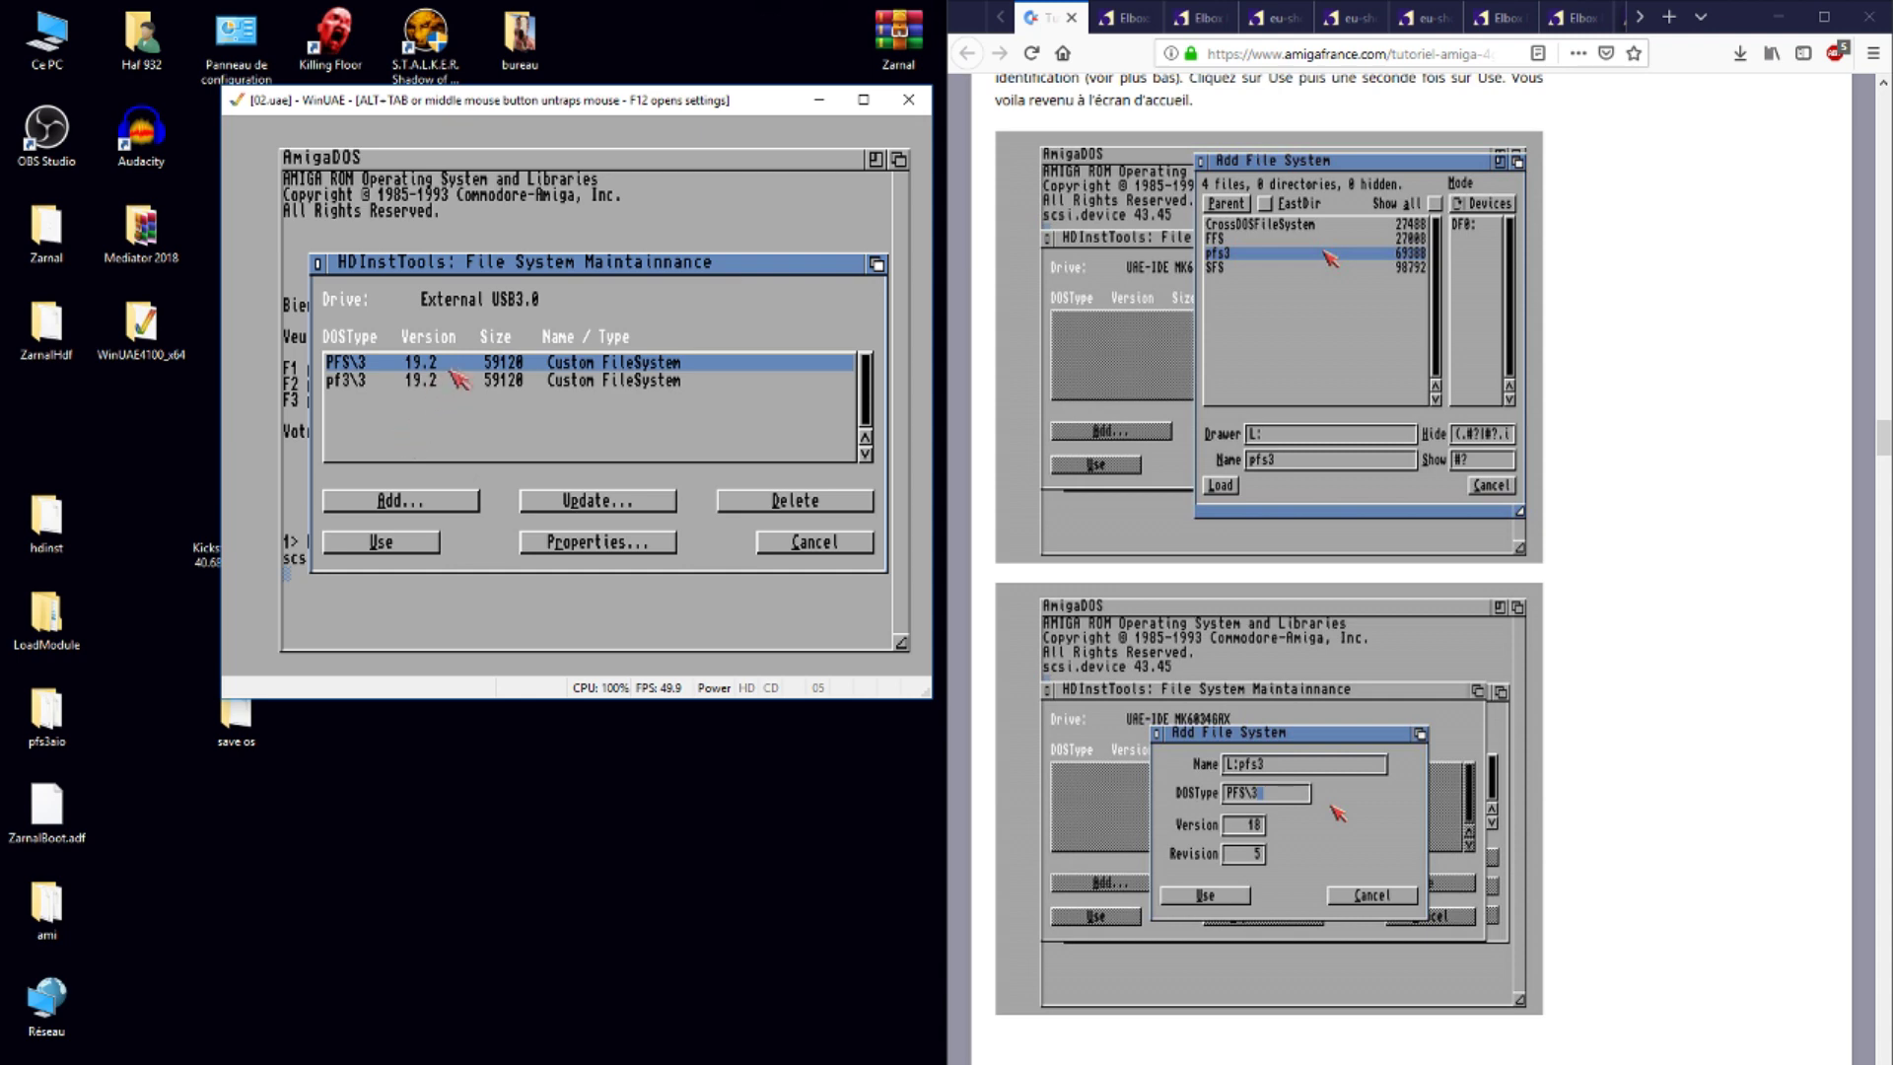
- Delete the pf3\3 file system, accept the properties of the PFS\3 entry, and apply the file system settings
{"action": "left_click", "coordinate": [509, 384]}
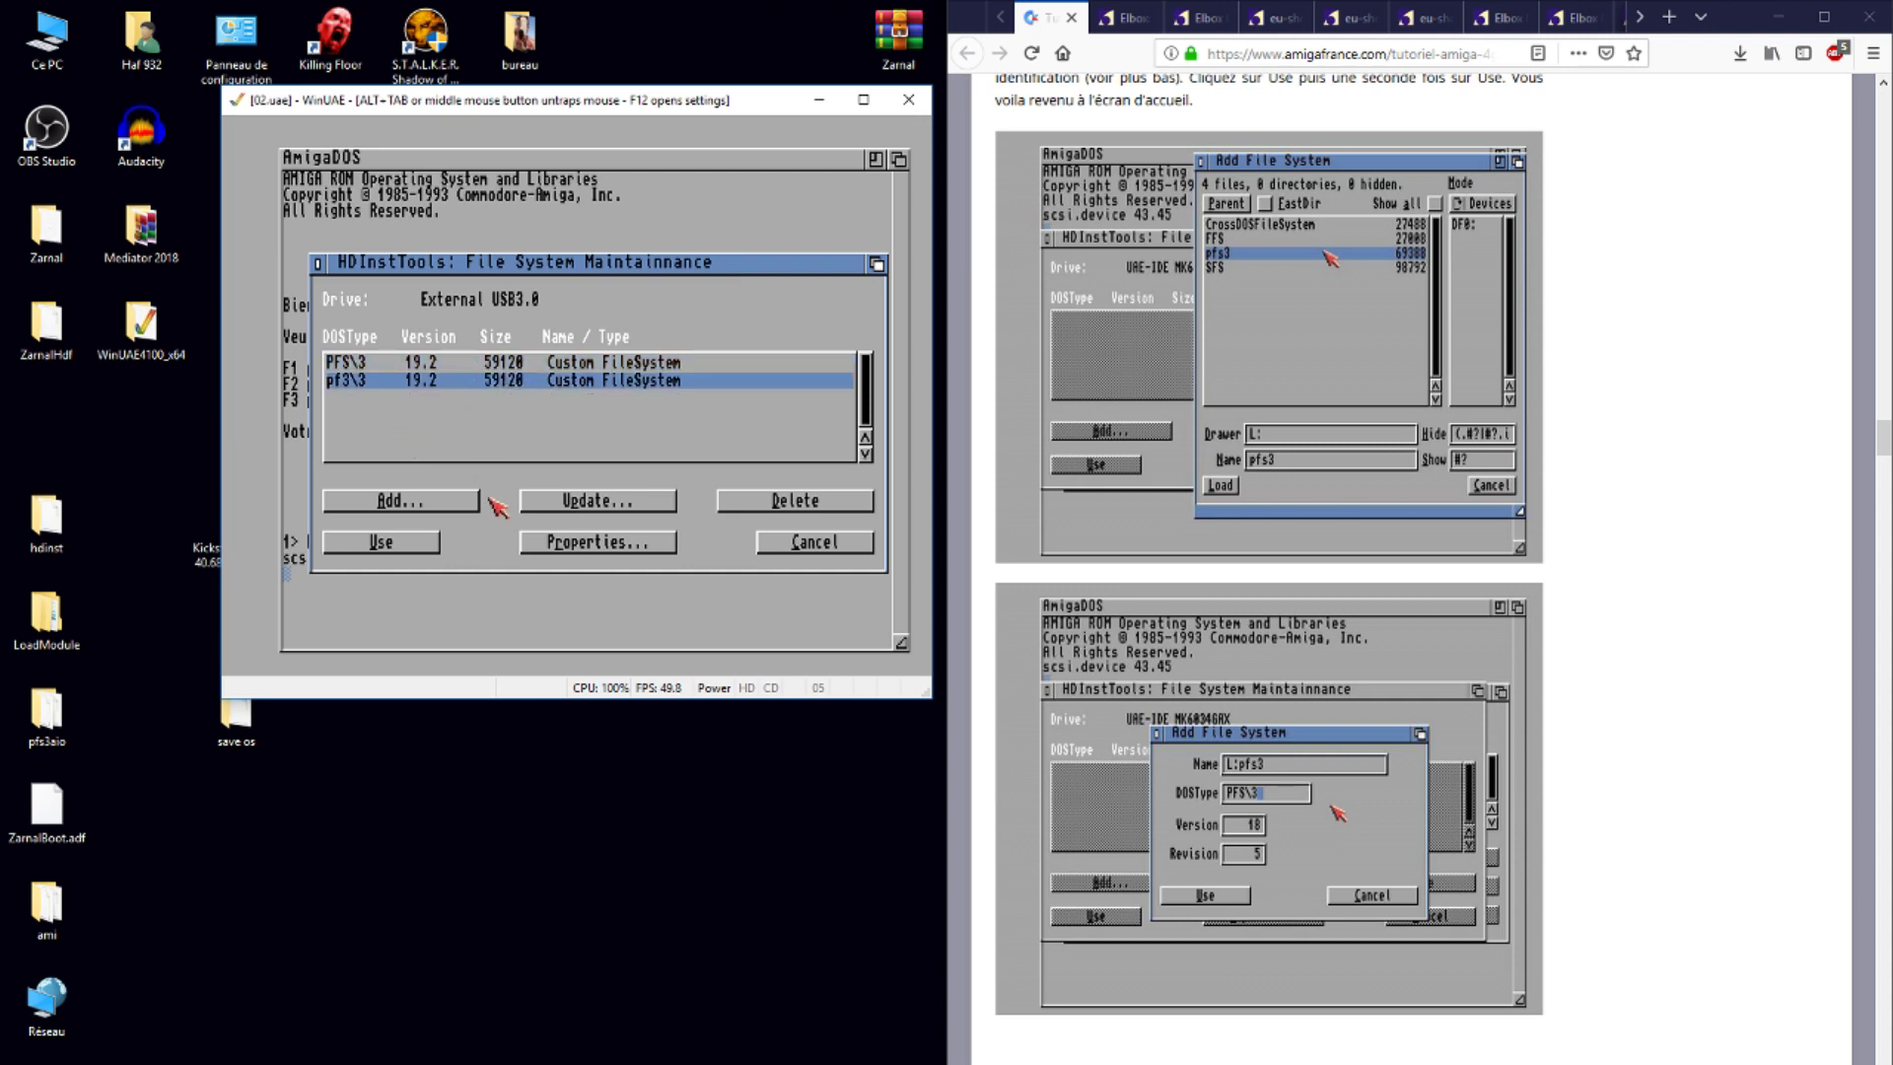
{"action": "left_click", "coordinate": [749, 502]}
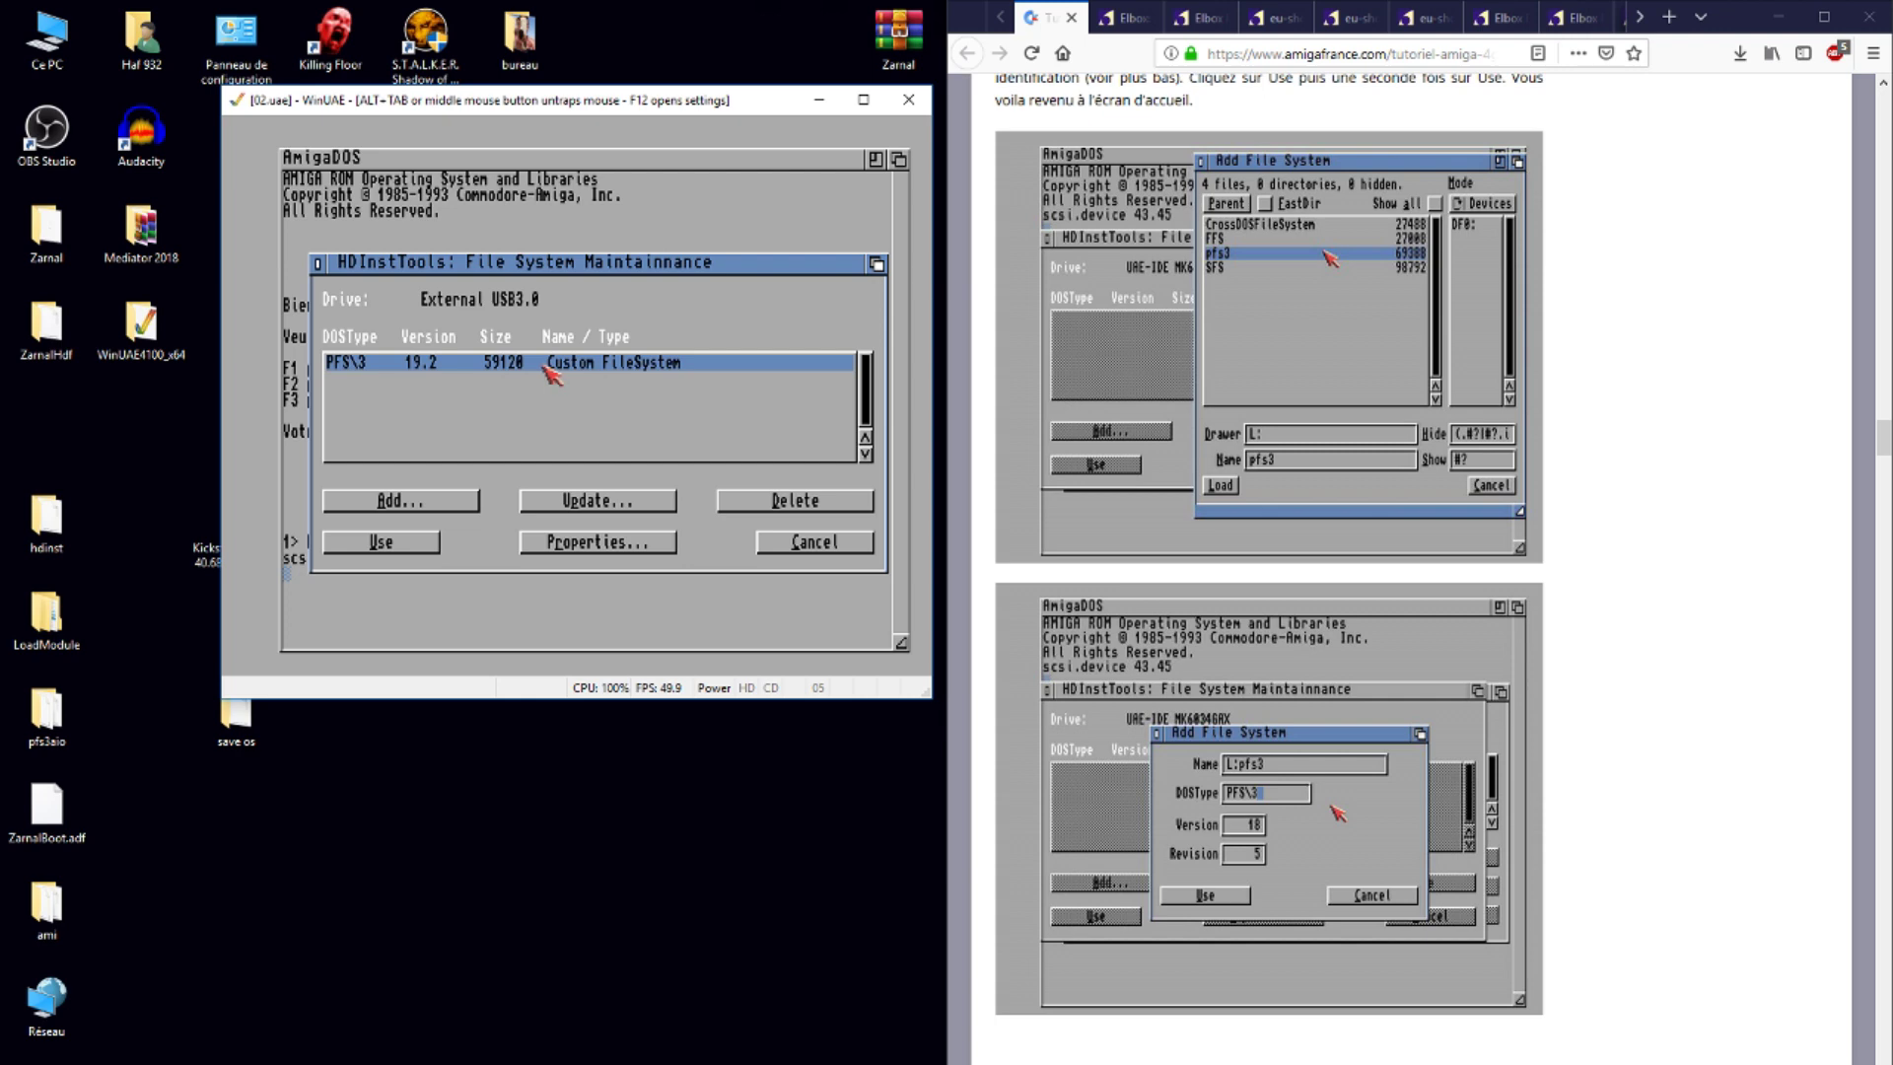
{"action": "left_click", "coordinate": [595, 549]}
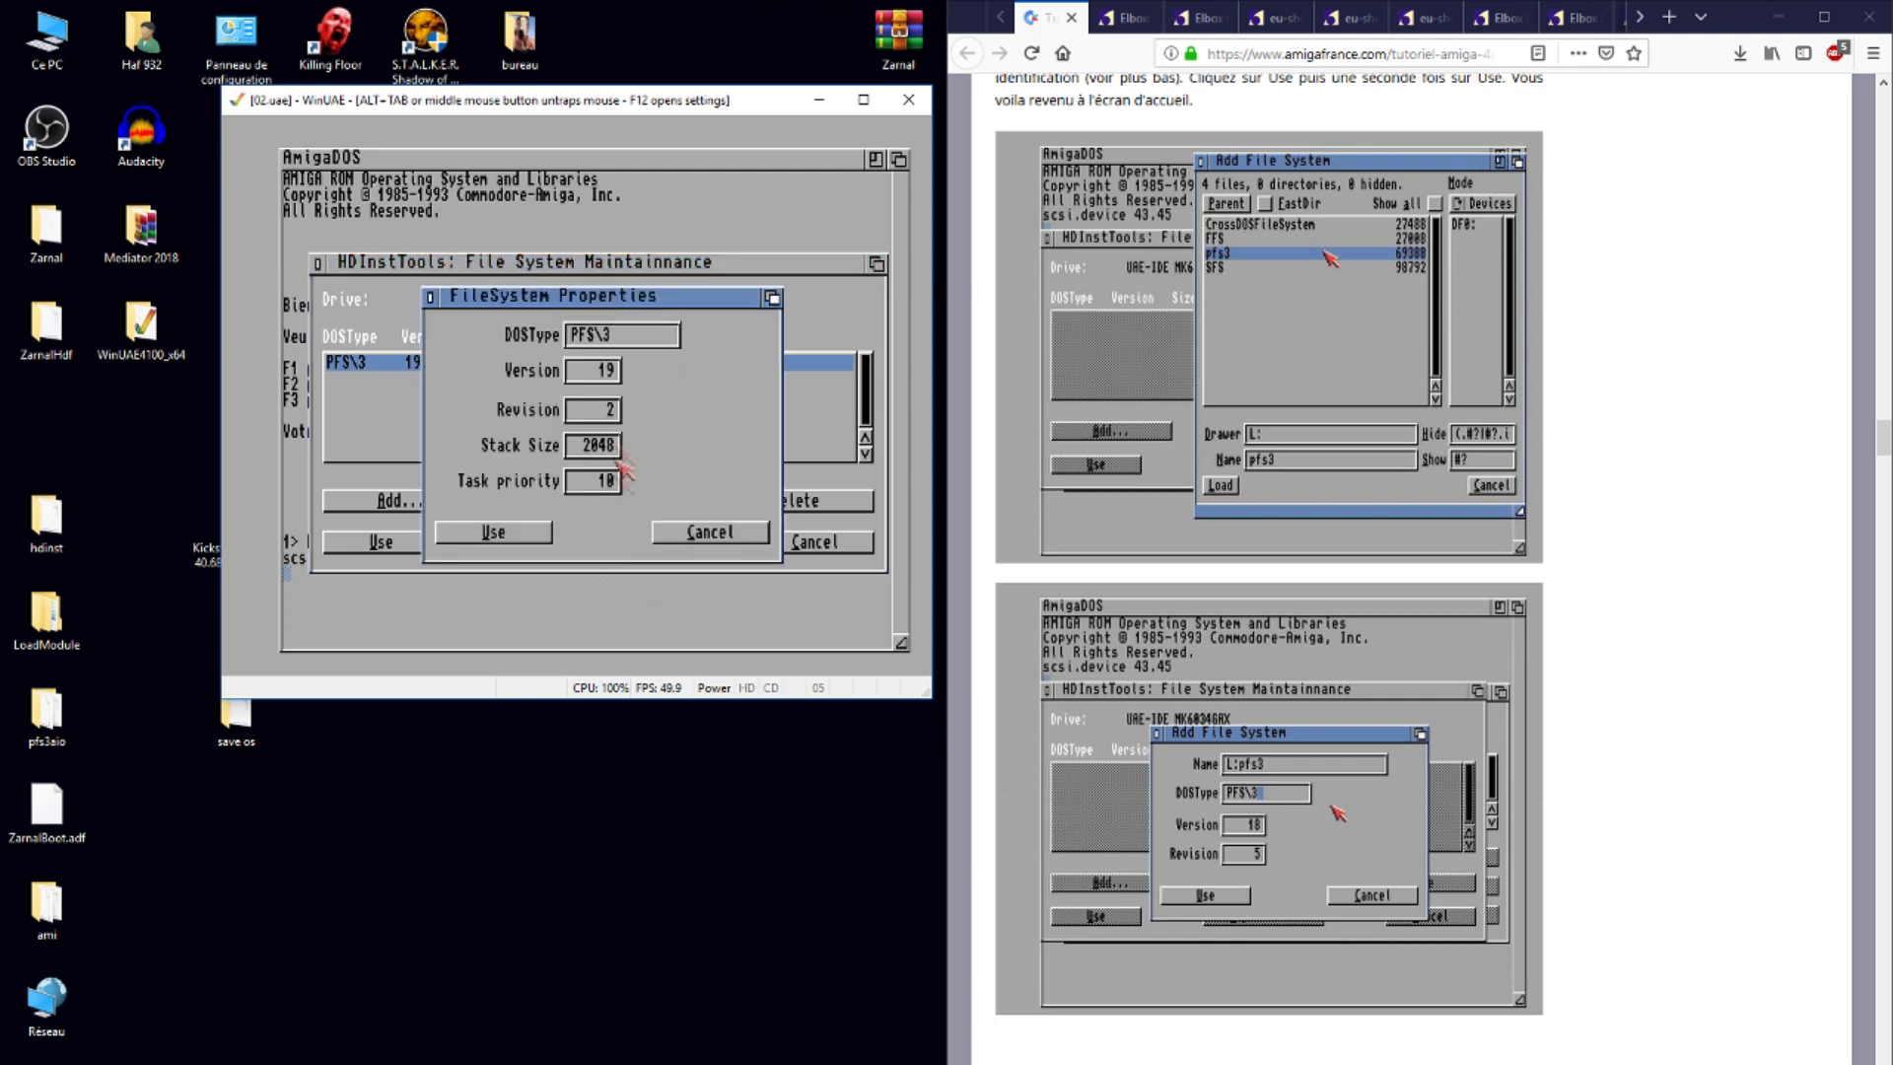
{"action": "left_click", "coordinate": [522, 538]}
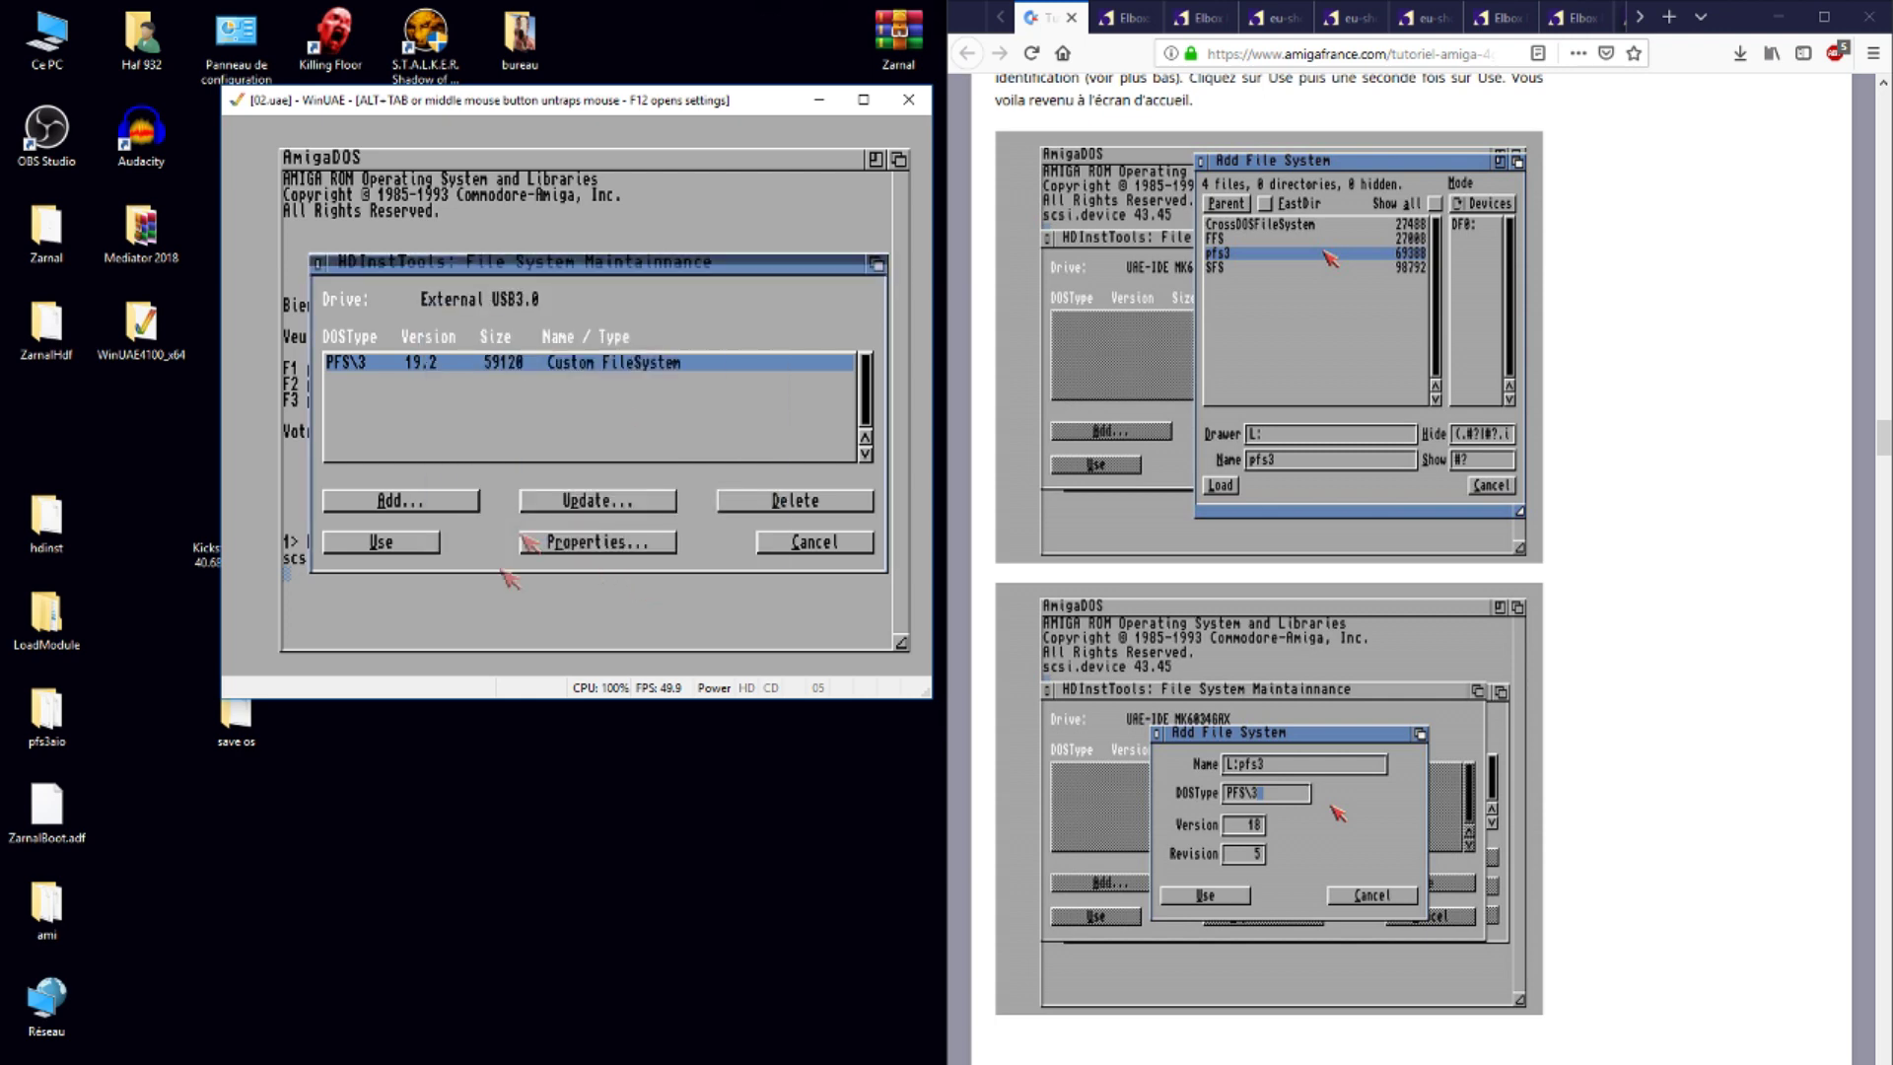
{"action": "left_click", "coordinate": [381, 542]}
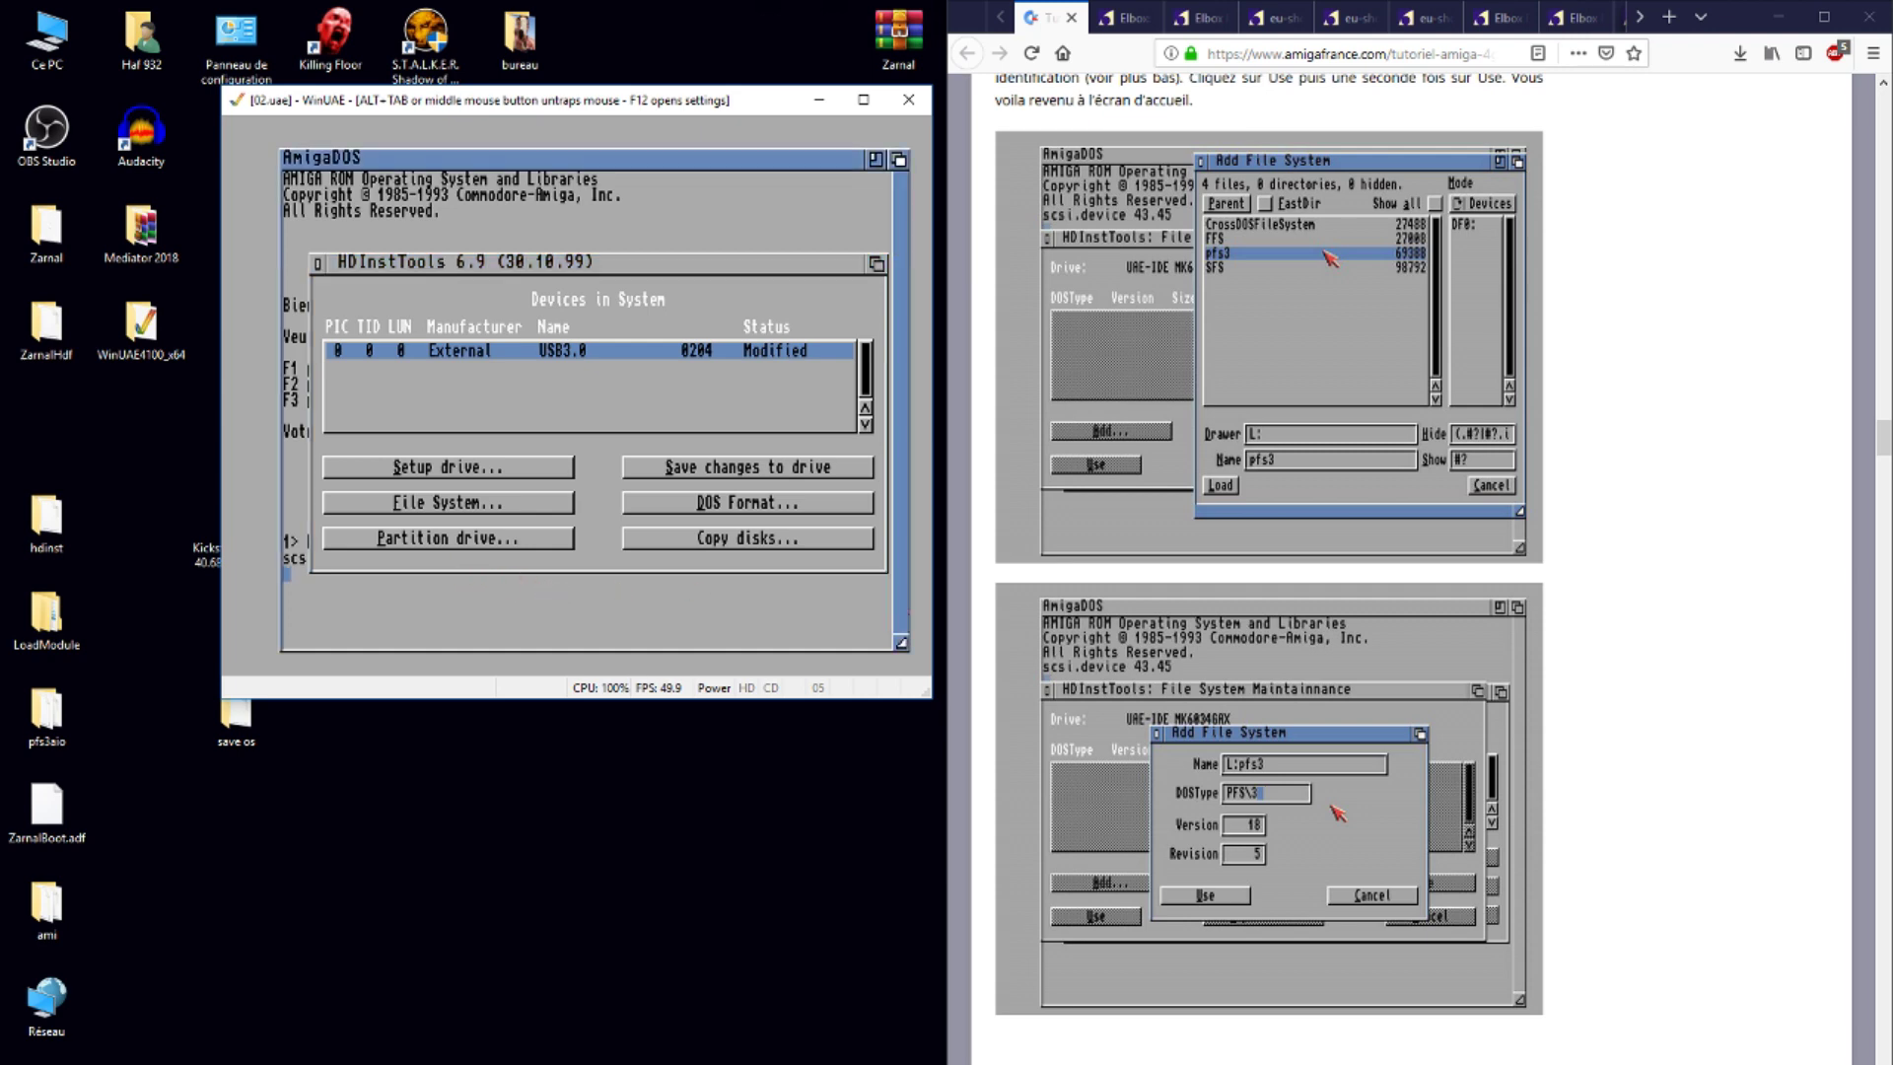
- Delete the existing partitions DH0, DH1 and DH2 from the External USB3.0 drive
{"action": "left_click", "coordinate": [387, 542]}
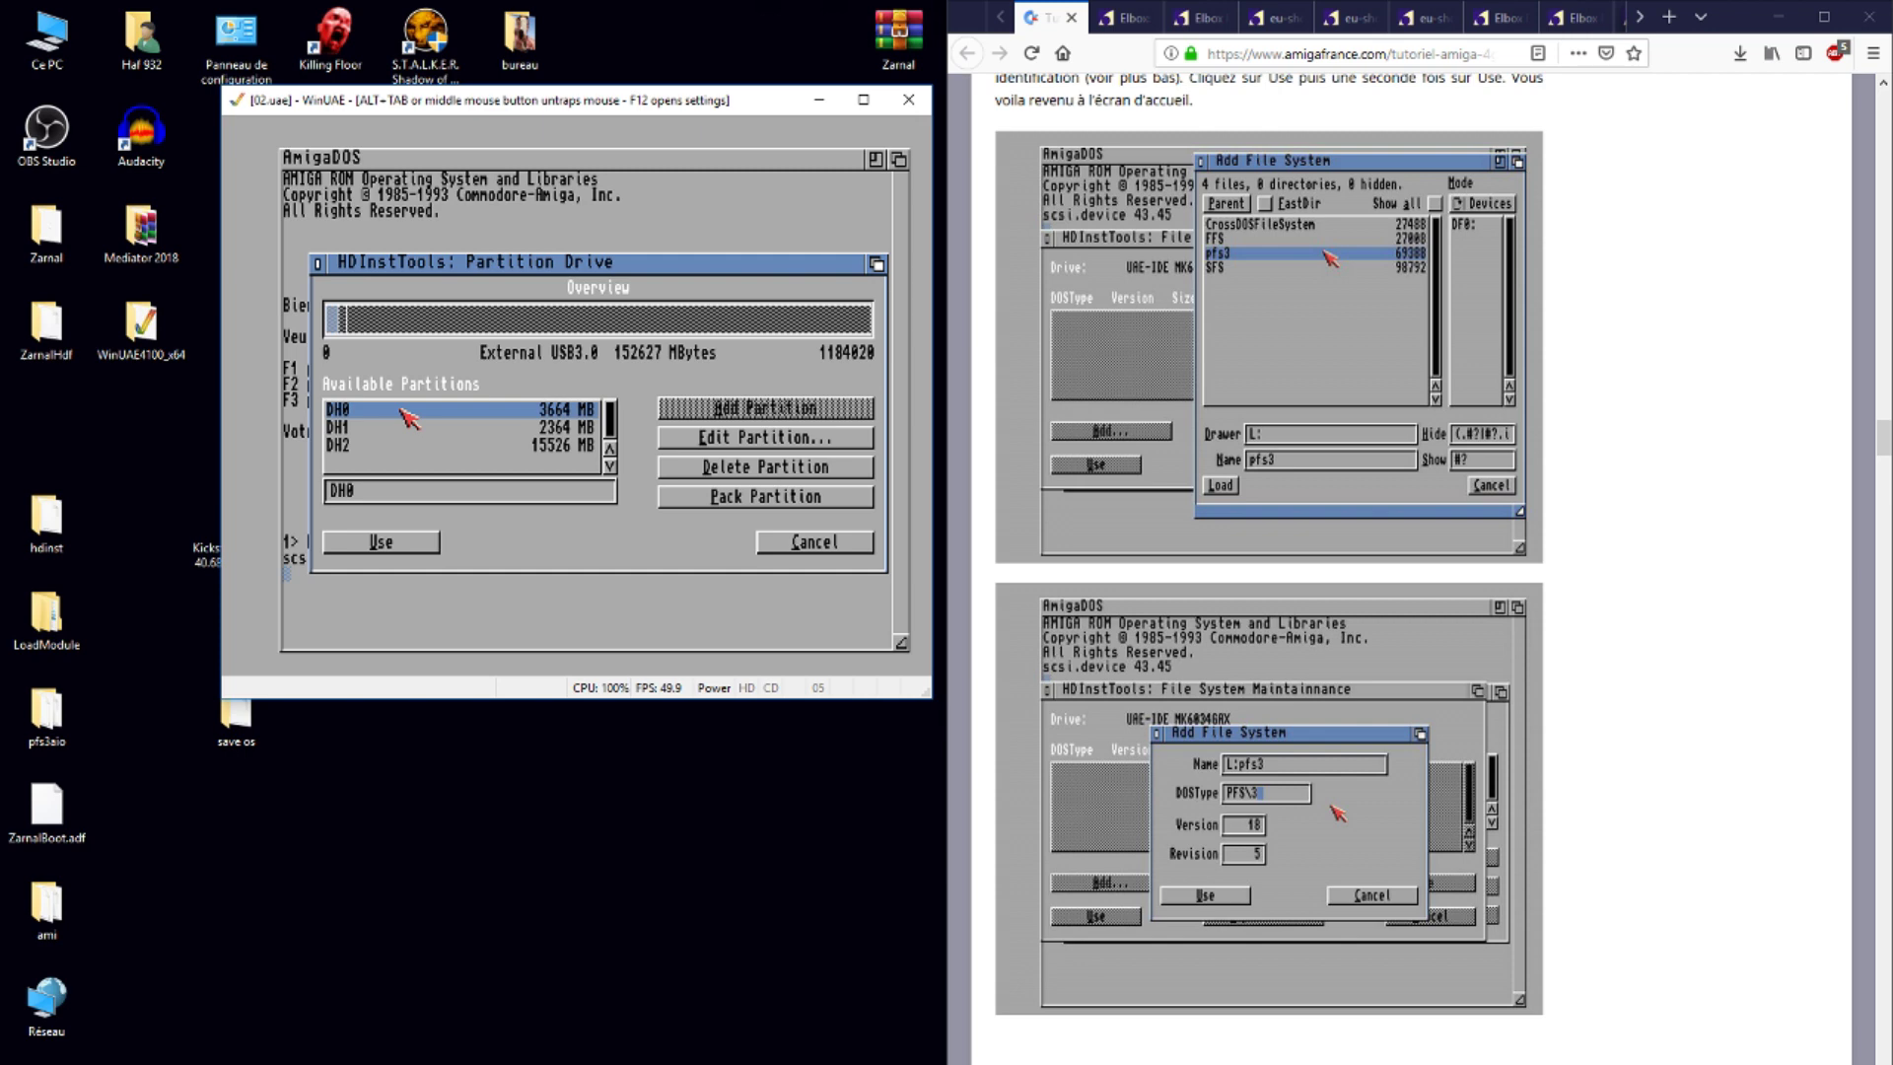
{"action": "left_click", "coordinate": [708, 471]}
{"action": "left_click", "coordinate": [489, 461]}
{"action": "left_click", "coordinate": [704, 469]}
{"action": "left_click", "coordinate": [489, 460]}
{"action": "left_click", "coordinate": [710, 471]}
{"action": "left_click", "coordinate": [489, 460]}
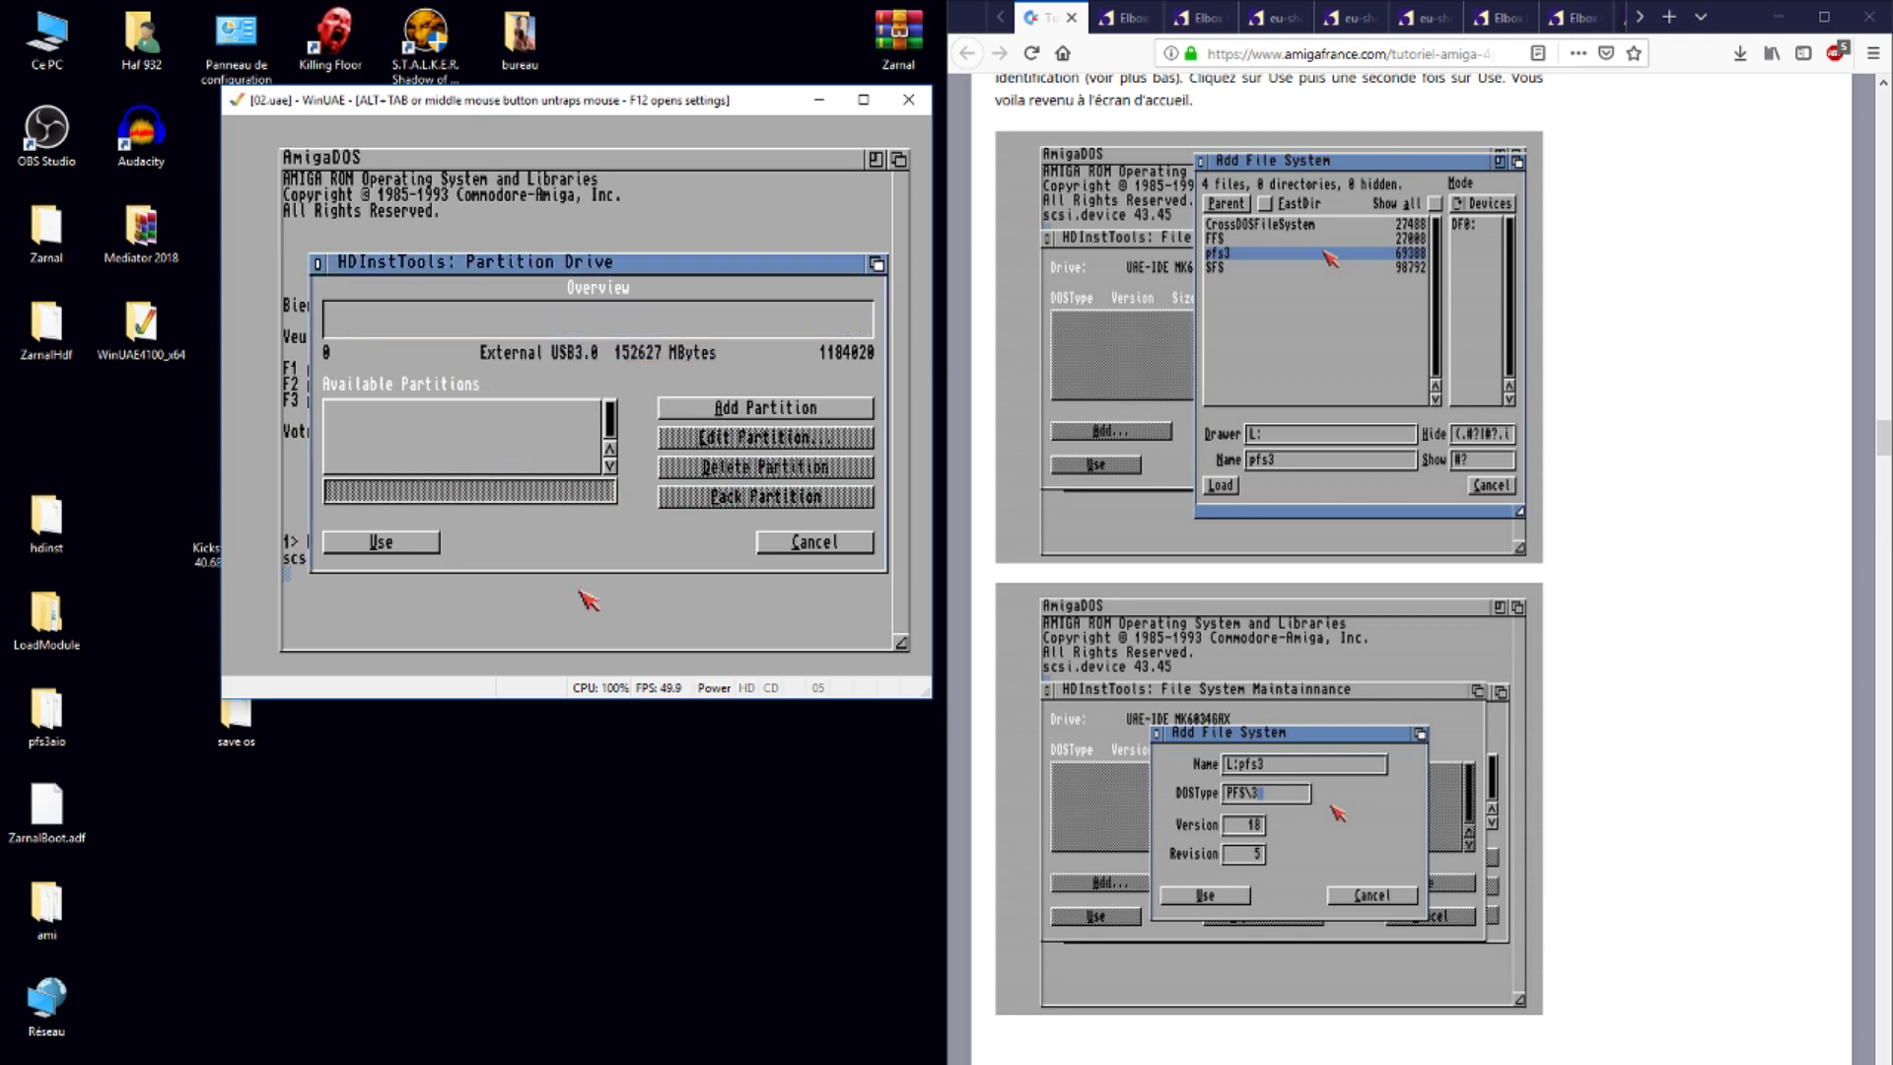
- Add a partition to the External USB3.0 drive, name it DH0 and reduce its size to about 3720420 kBytes
{"action": "left_click", "coordinate": [714, 412]}
{"action": "left_click", "coordinate": [408, 493]}
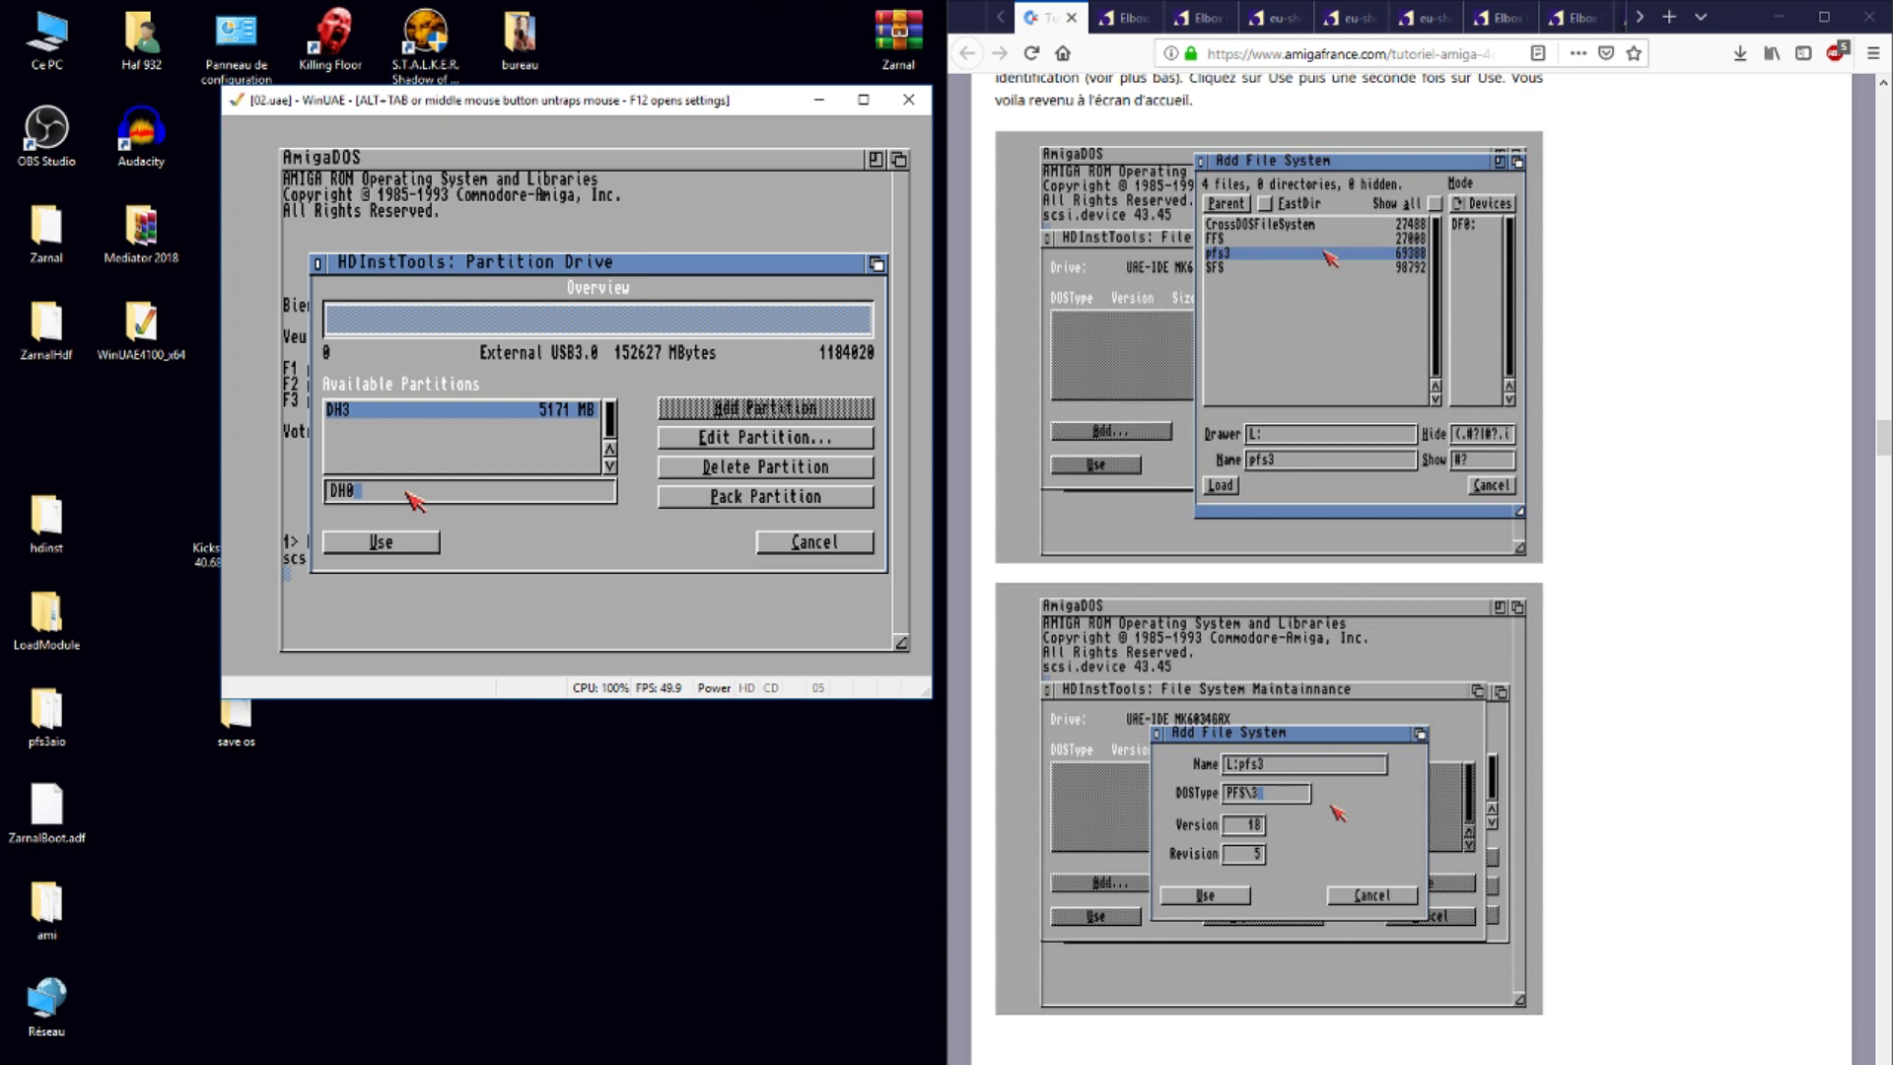
{"action": "left_click", "coordinate": [737, 440]}
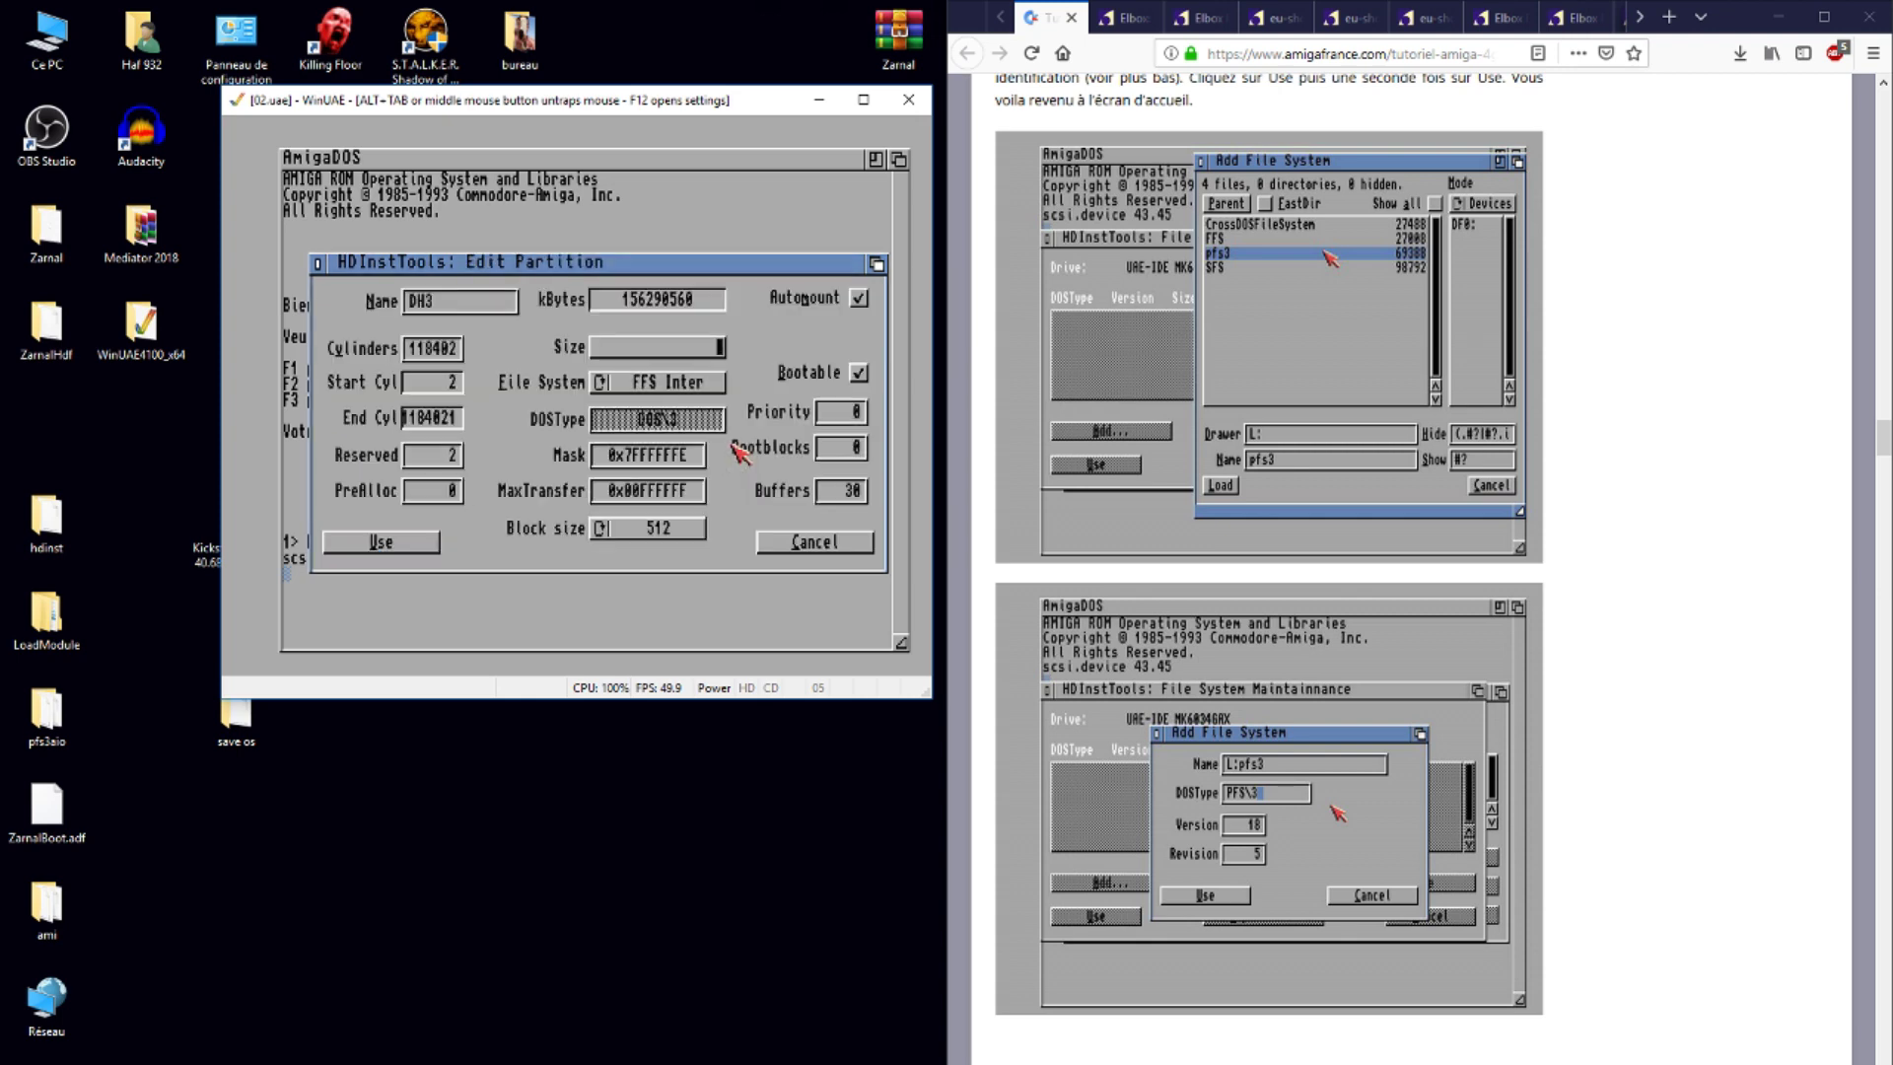
{"action": "left_click", "coordinate": [470, 303]}
{"action": "left_click", "coordinate": [720, 351]}
{"action": "left_click_drag", "start_coordinate": [720, 353], "coordinate": [598, 351]}
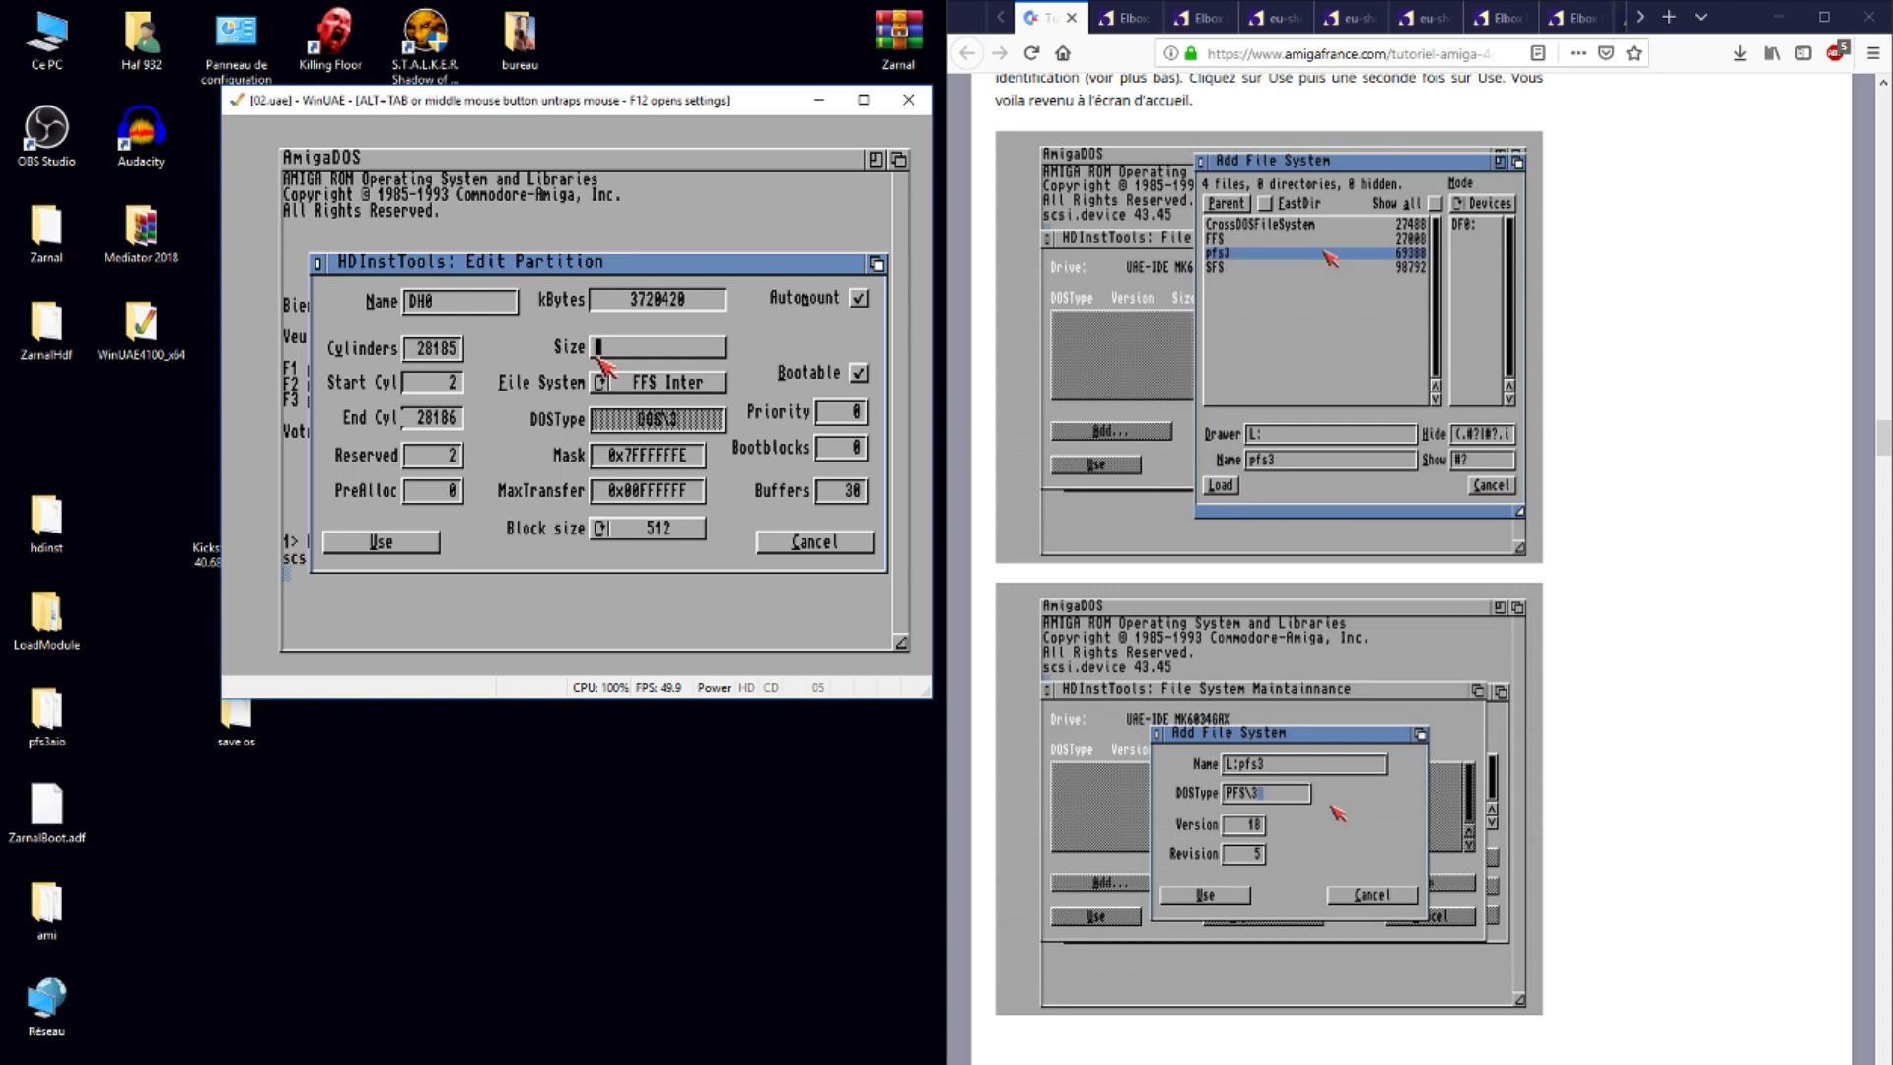
- Set DH0's file system to Custom with the DOSType pfs\3
{"action": "left_click", "coordinate": [690, 385]}
{"action": "left_click", "coordinate": [693, 387]}
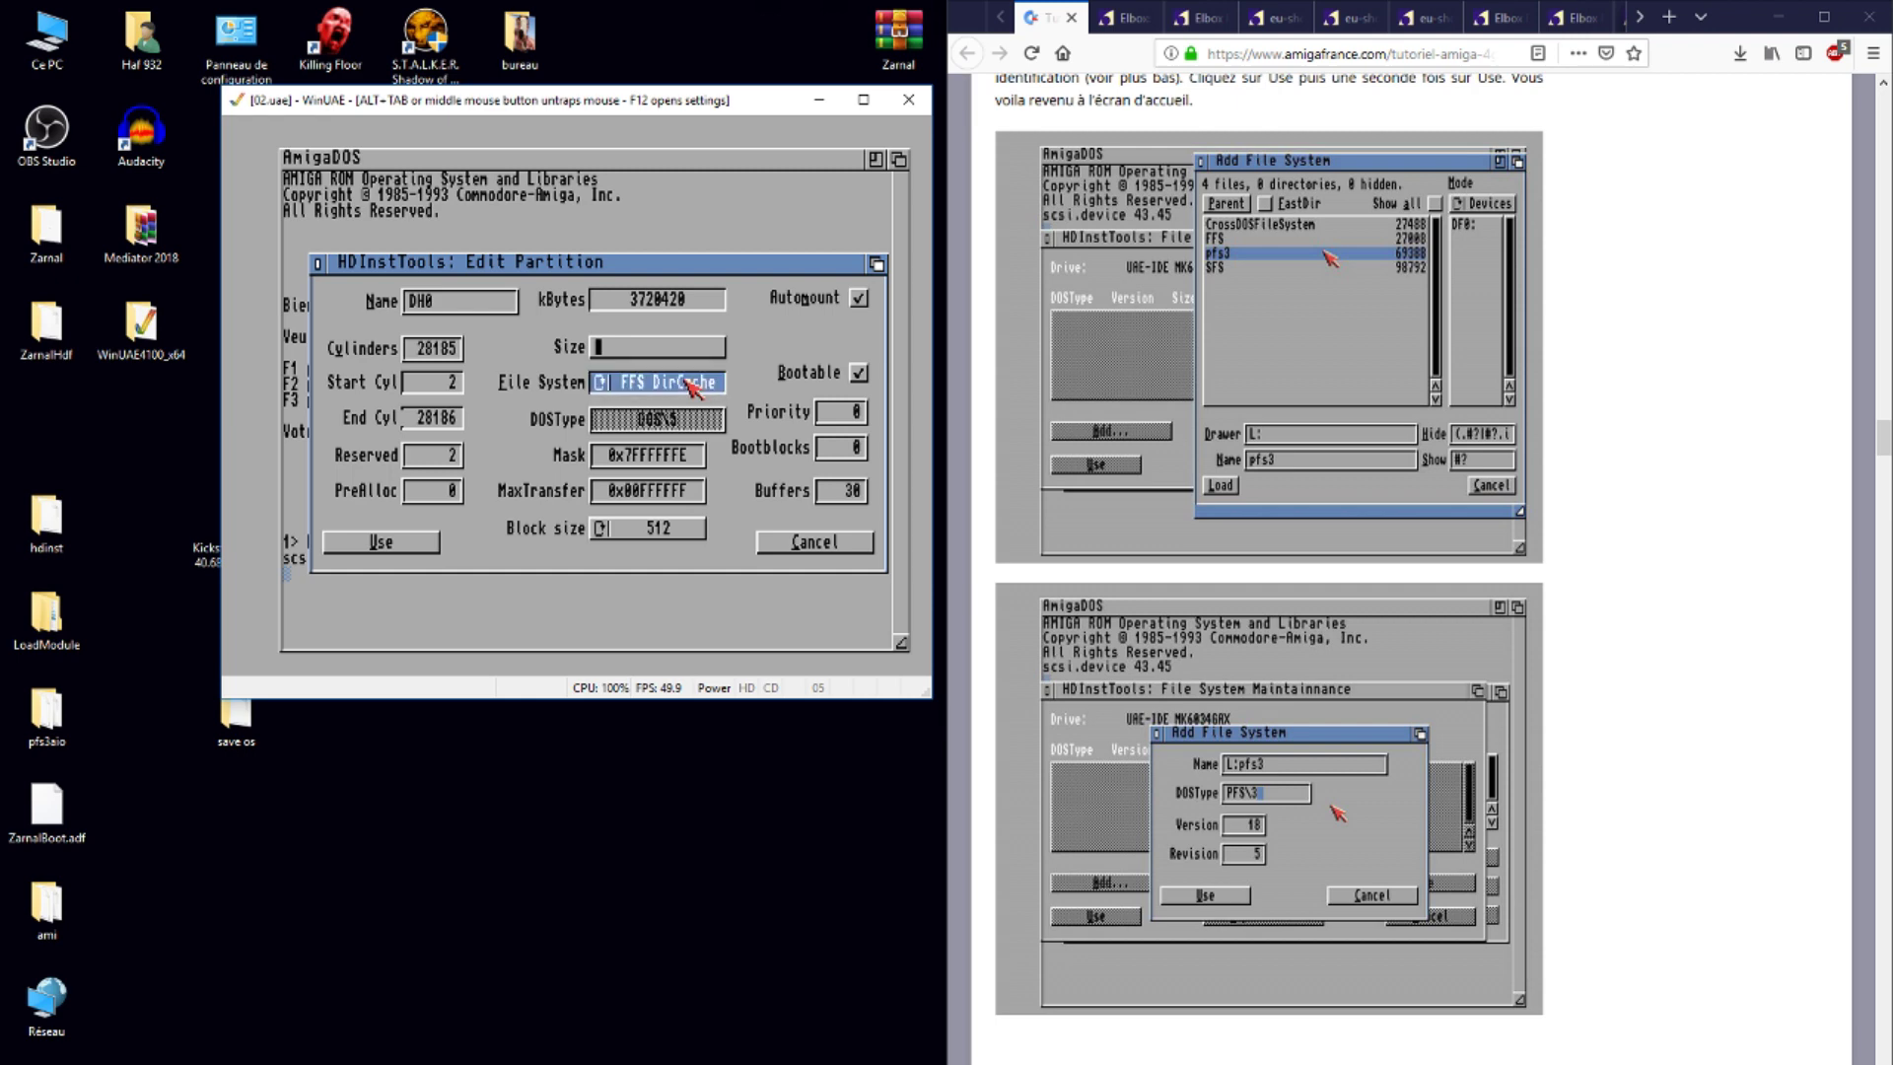
{"action": "left_click", "coordinate": [691, 422]}
{"action": "key", "text": "BackSpace"}
{"action": "key", "text": "BackSpace"}
{"action": "key", "text": "BackSpace"}
{"action": "key", "text": "BackSpace"}
{"action": "type", "text": "pfs"}
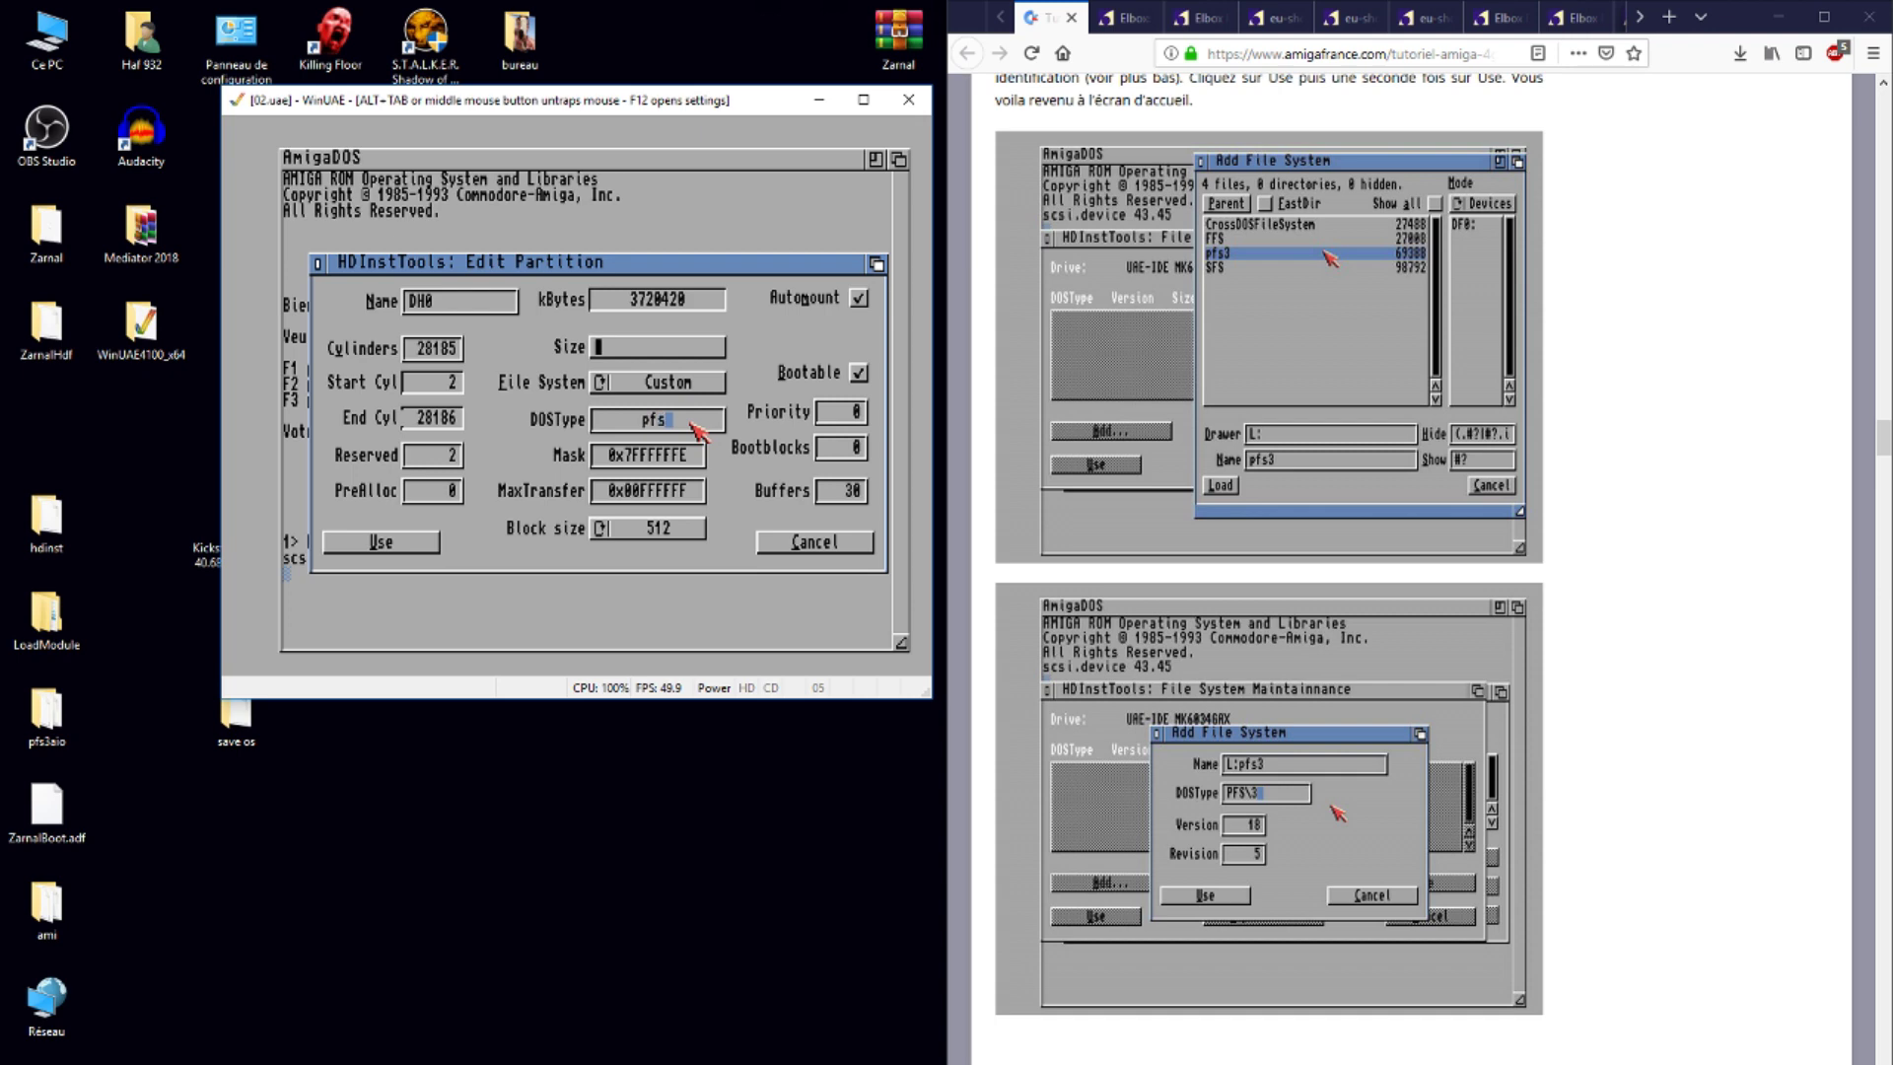
{"action": "type", "text": "\\3"}
{"action": "key", "text": "Return"}
- Set DH0's MaxTransfer to 0x0001fe00, change its buffers and accept the partition settings
{"action": "left_click", "coordinate": [692, 487]}
{"action": "key", "text": "BackSpace"}
{"action": "key", "text": "BackSpace"}
{"action": "key", "text": "BackSpace"}
{"action": "key", "text": "BackSpace"}
{"action": "key", "text": "BackSpace"}
{"action": "key", "text": "BackSpace"}
{"action": "type", "text": "01fe00"}
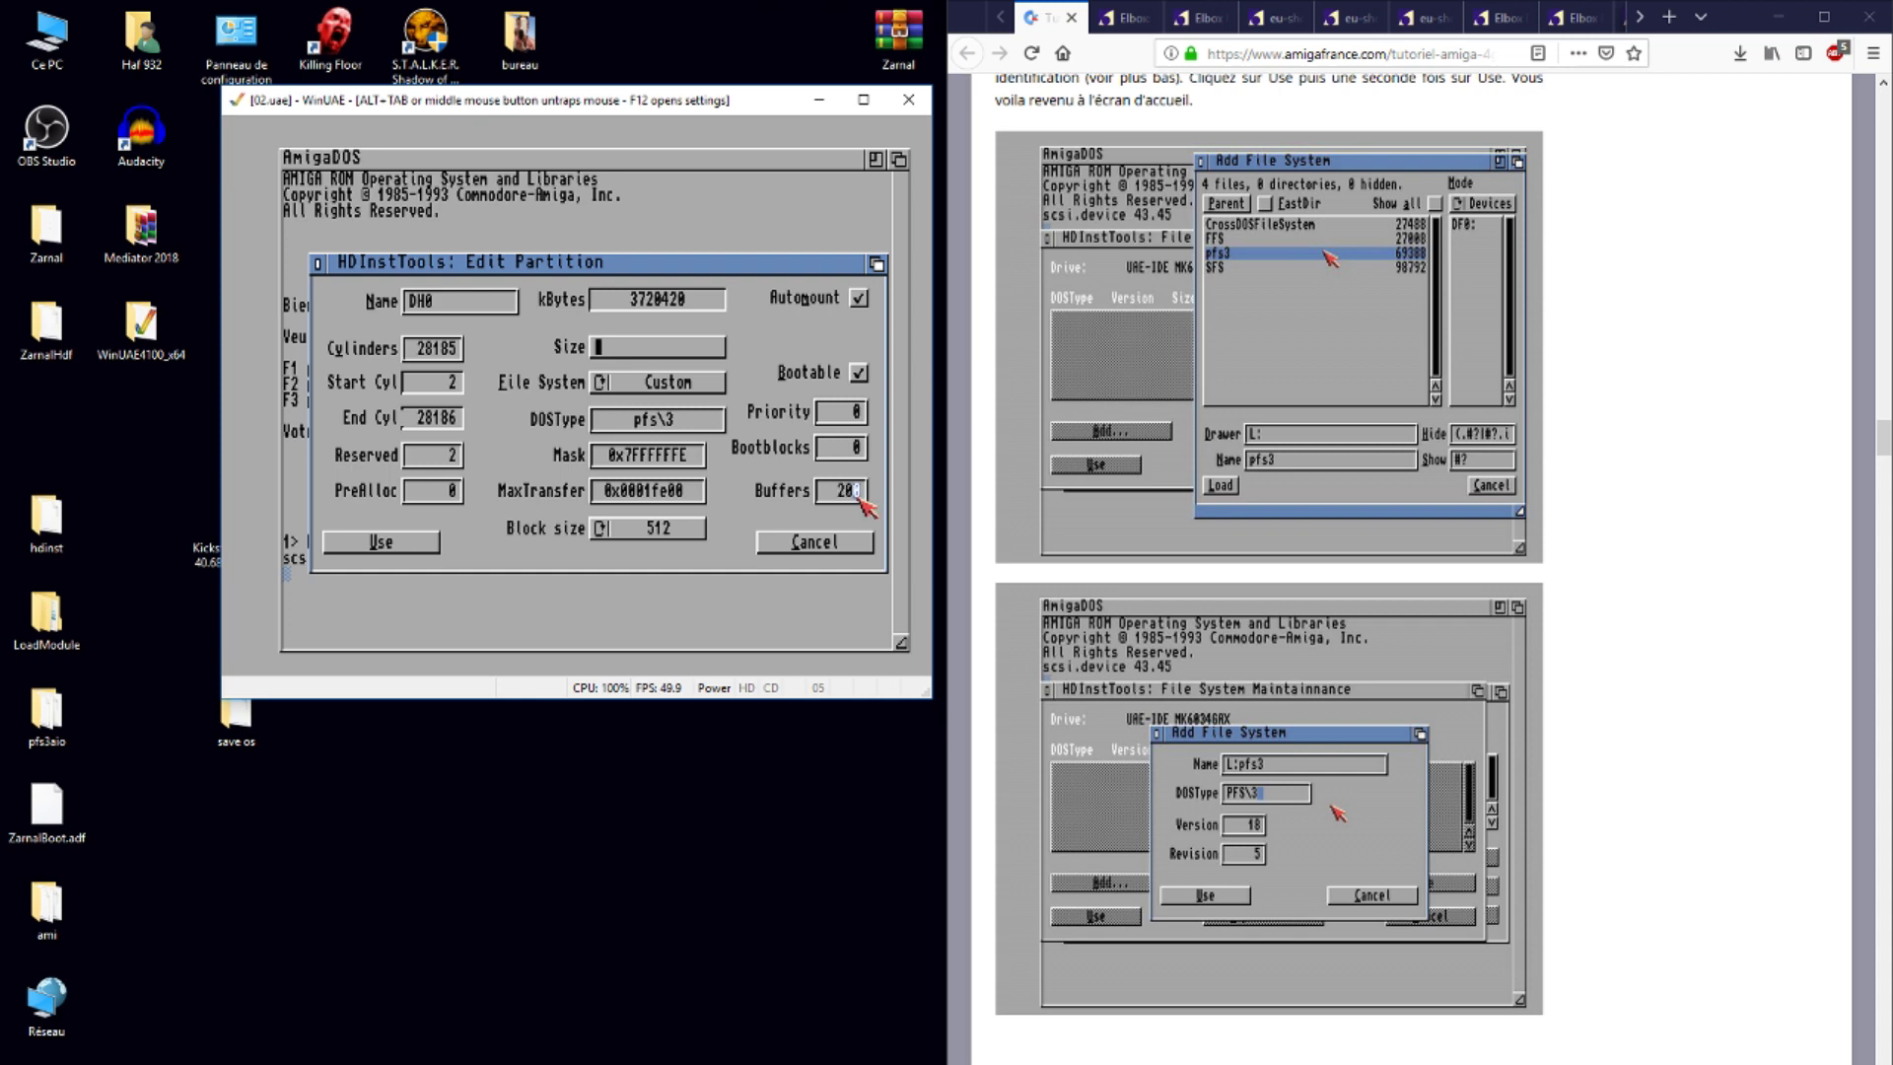
{"action": "key", "text": "Return"}
{"action": "left_click", "coordinate": [429, 543]}
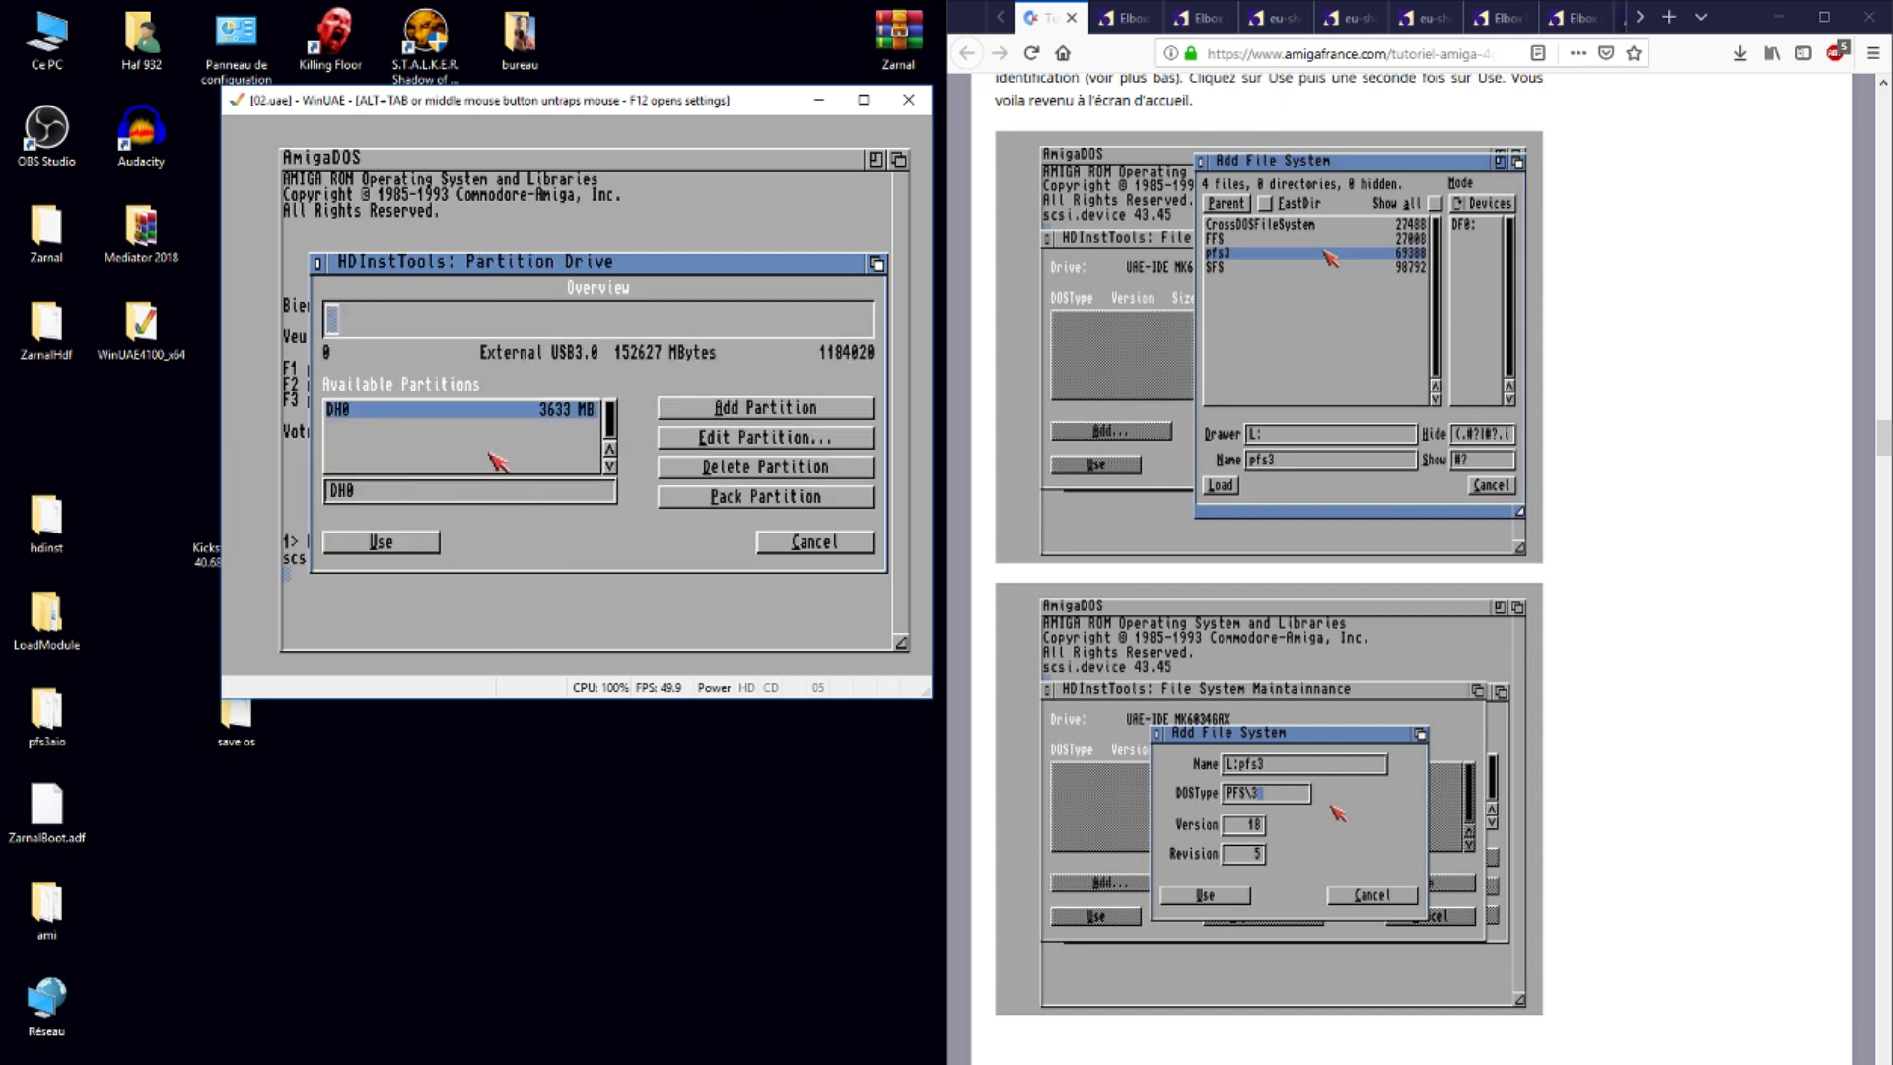
- Add a second partition named DH1 and set its file system to Custom with DOSType pfs\3
{"action": "left_click", "coordinate": [696, 412]}
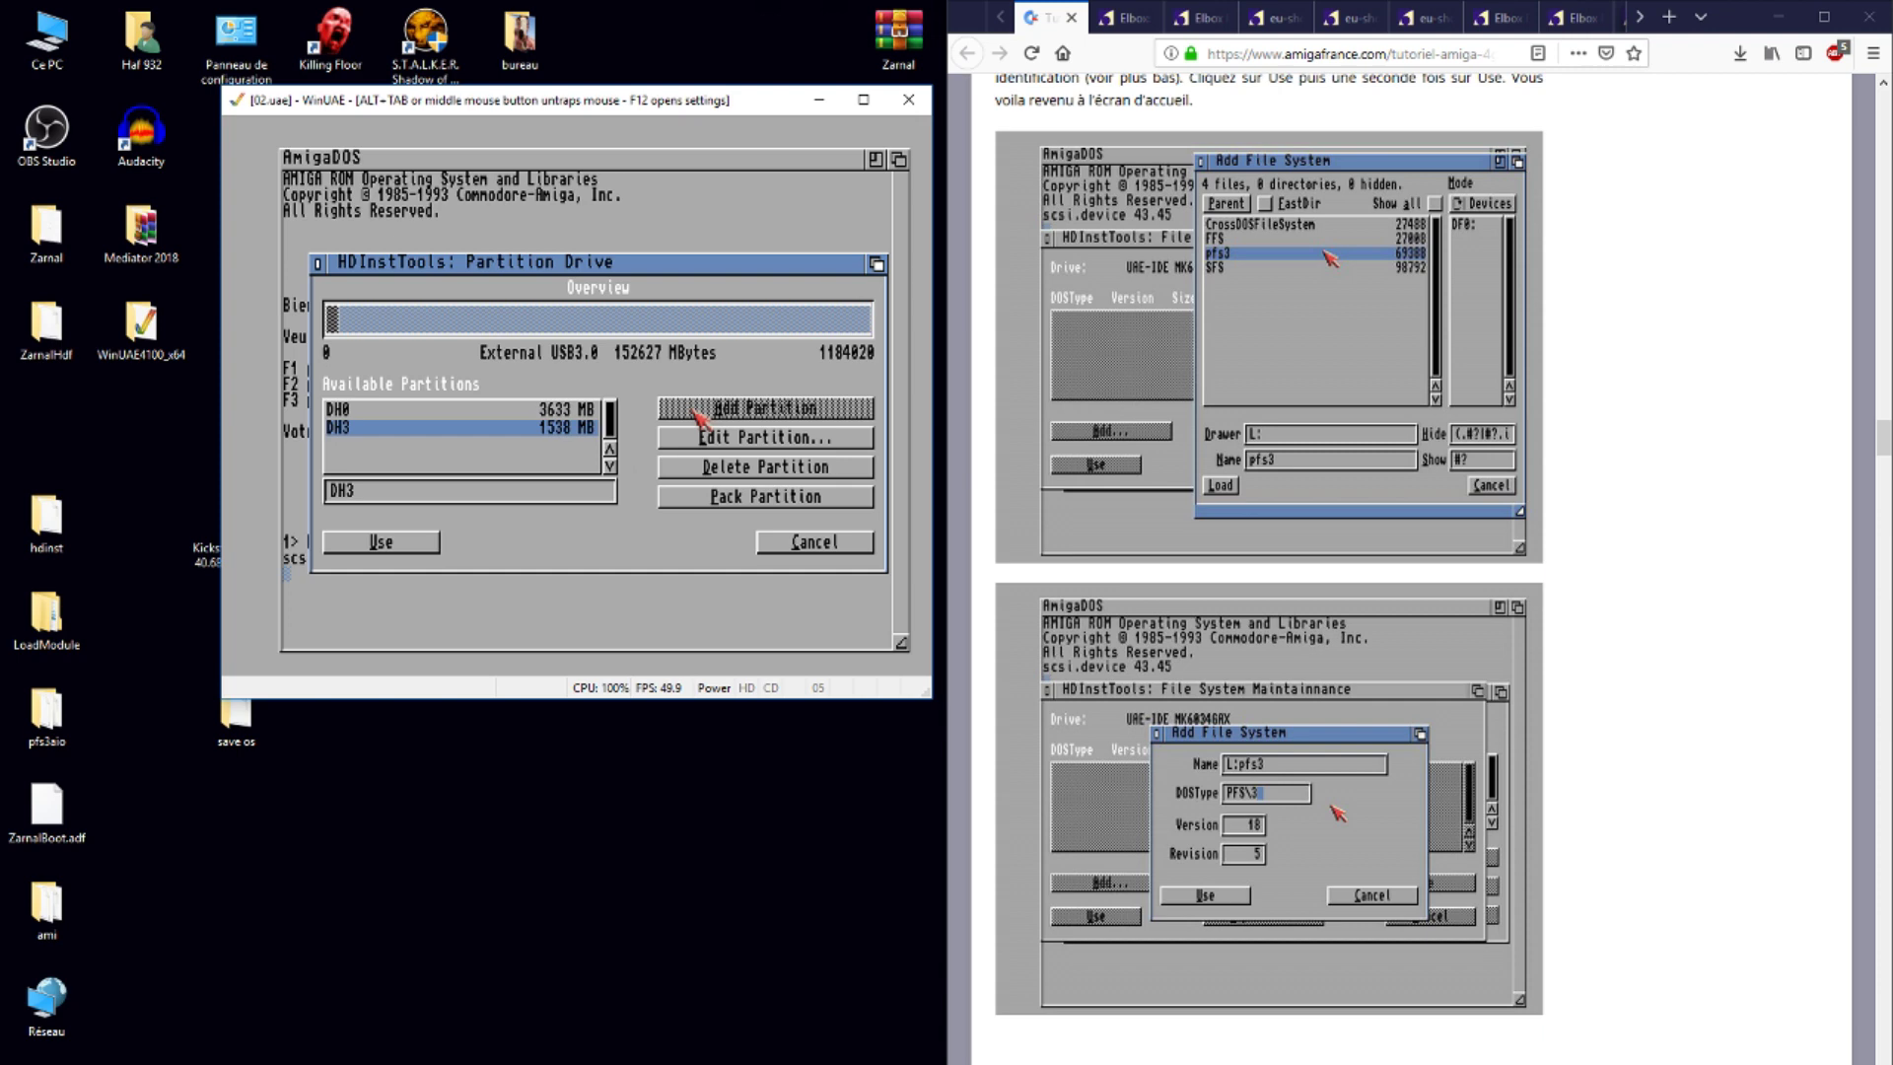
{"action": "left_click", "coordinate": [704, 437]}
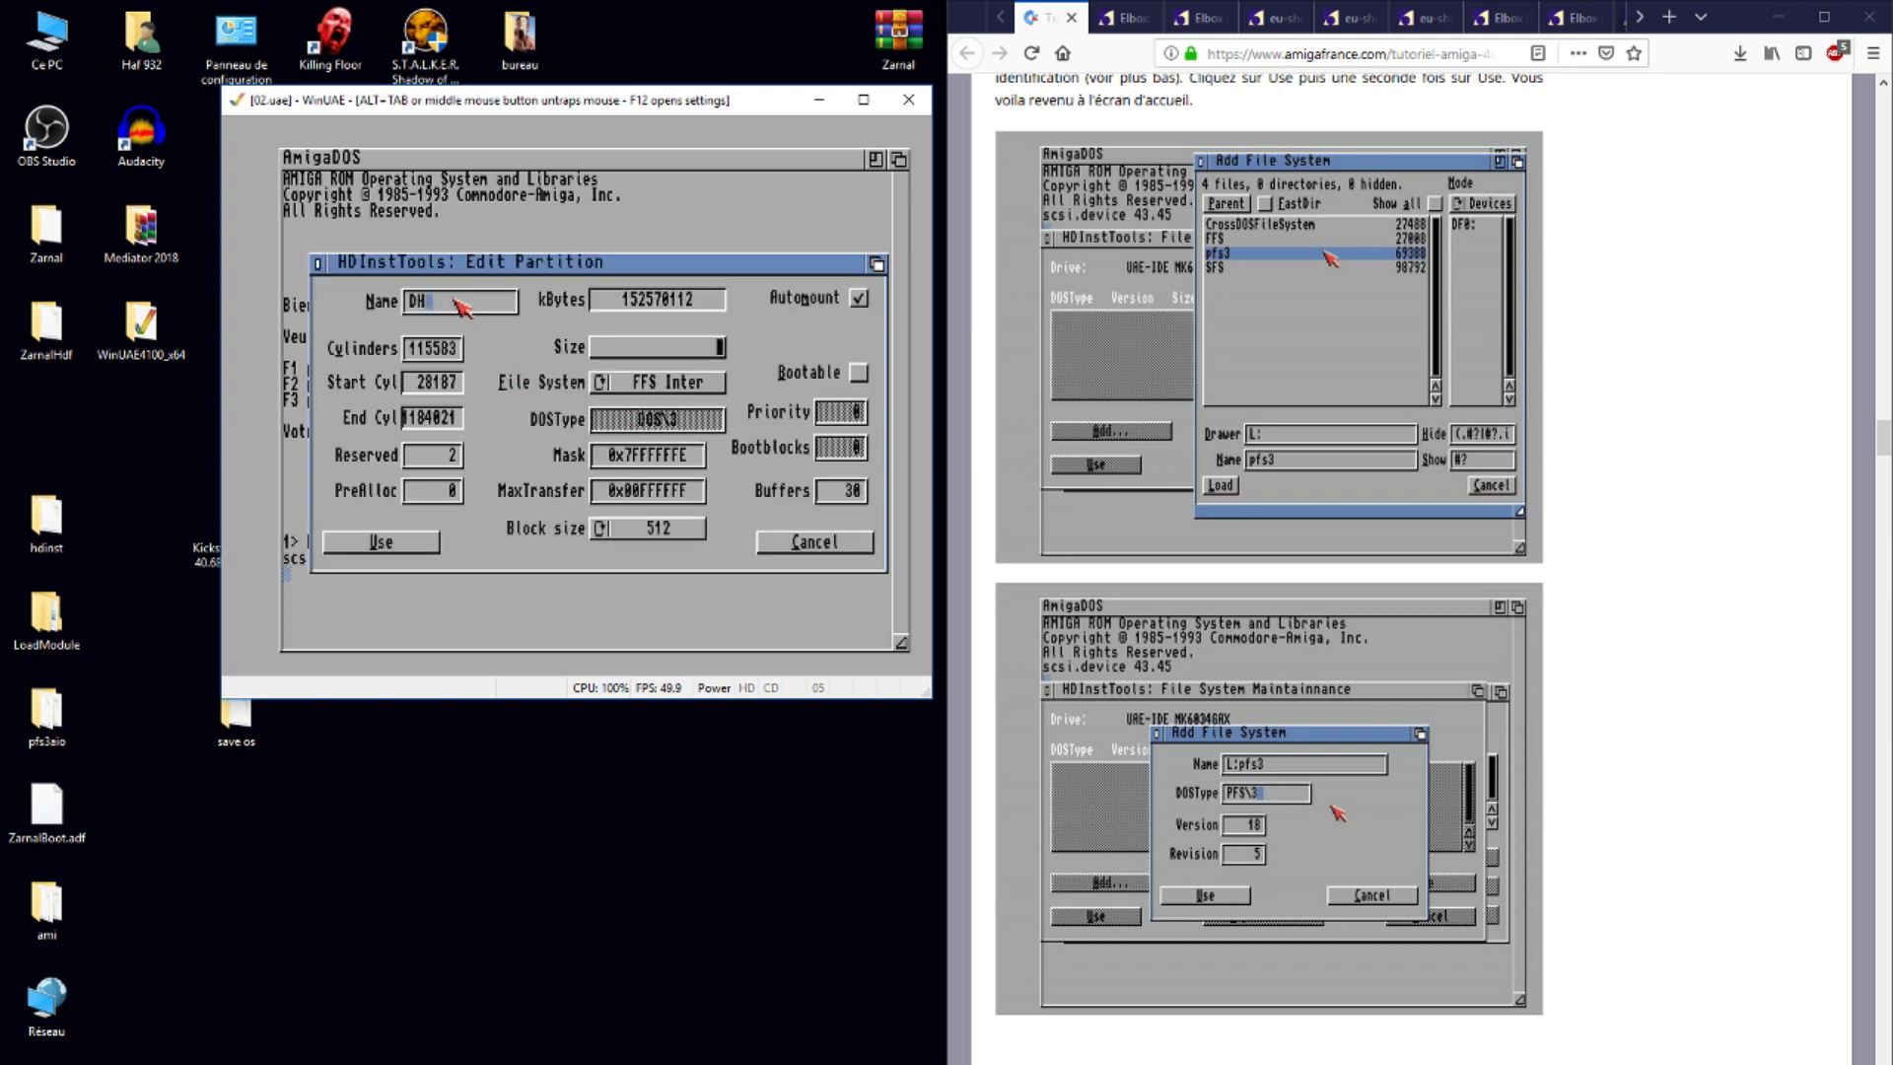
{"action": "left_click", "coordinate": [667, 349]}
{"action": "left_click", "coordinate": [684, 383]}
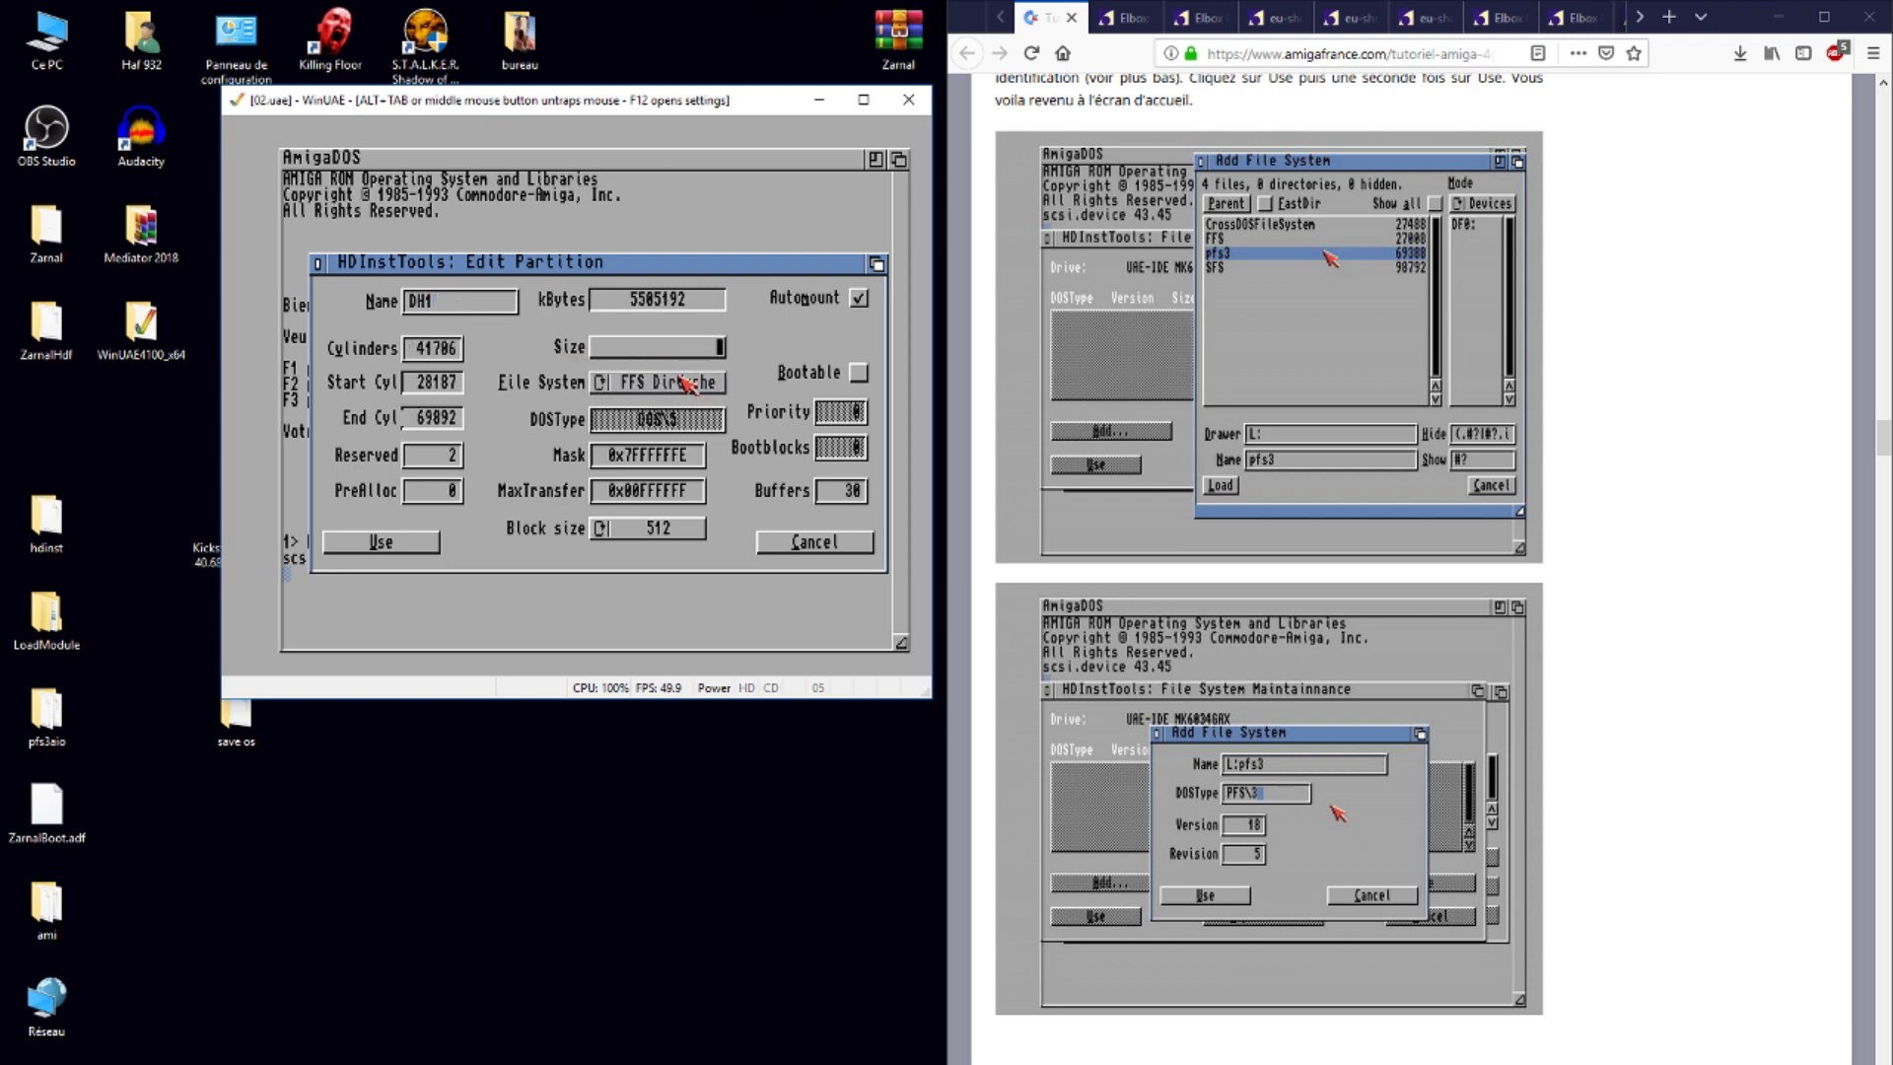
{"action": "left_click", "coordinate": [687, 384]}
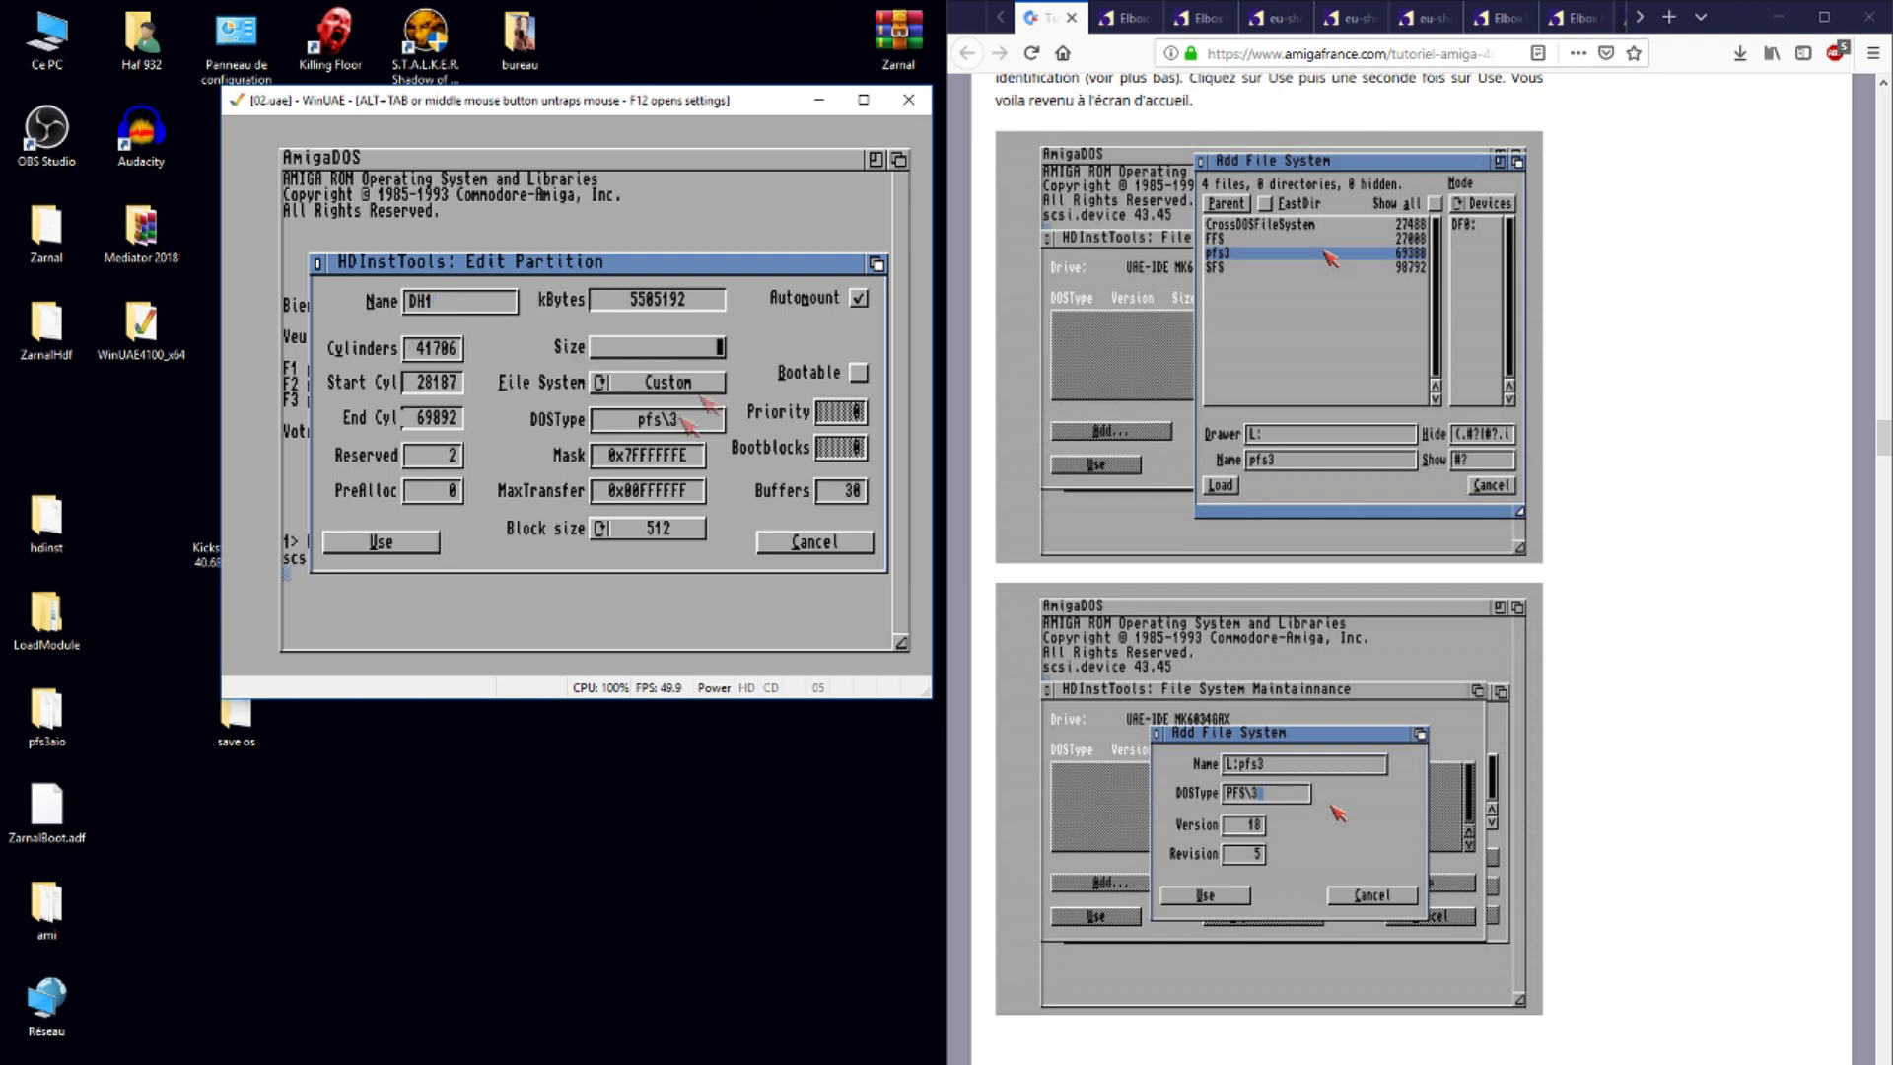
- Reduce the size of DH1 to about 3631980 kBytes
{"action": "left_click_drag", "start_coordinate": [718, 345], "coordinate": [601, 347]}
{"action": "left_click_drag", "start_coordinate": [601, 346], "coordinate": [595, 353]}
{"action": "left_click_drag", "start_coordinate": [598, 355], "coordinate": [598, 353]}
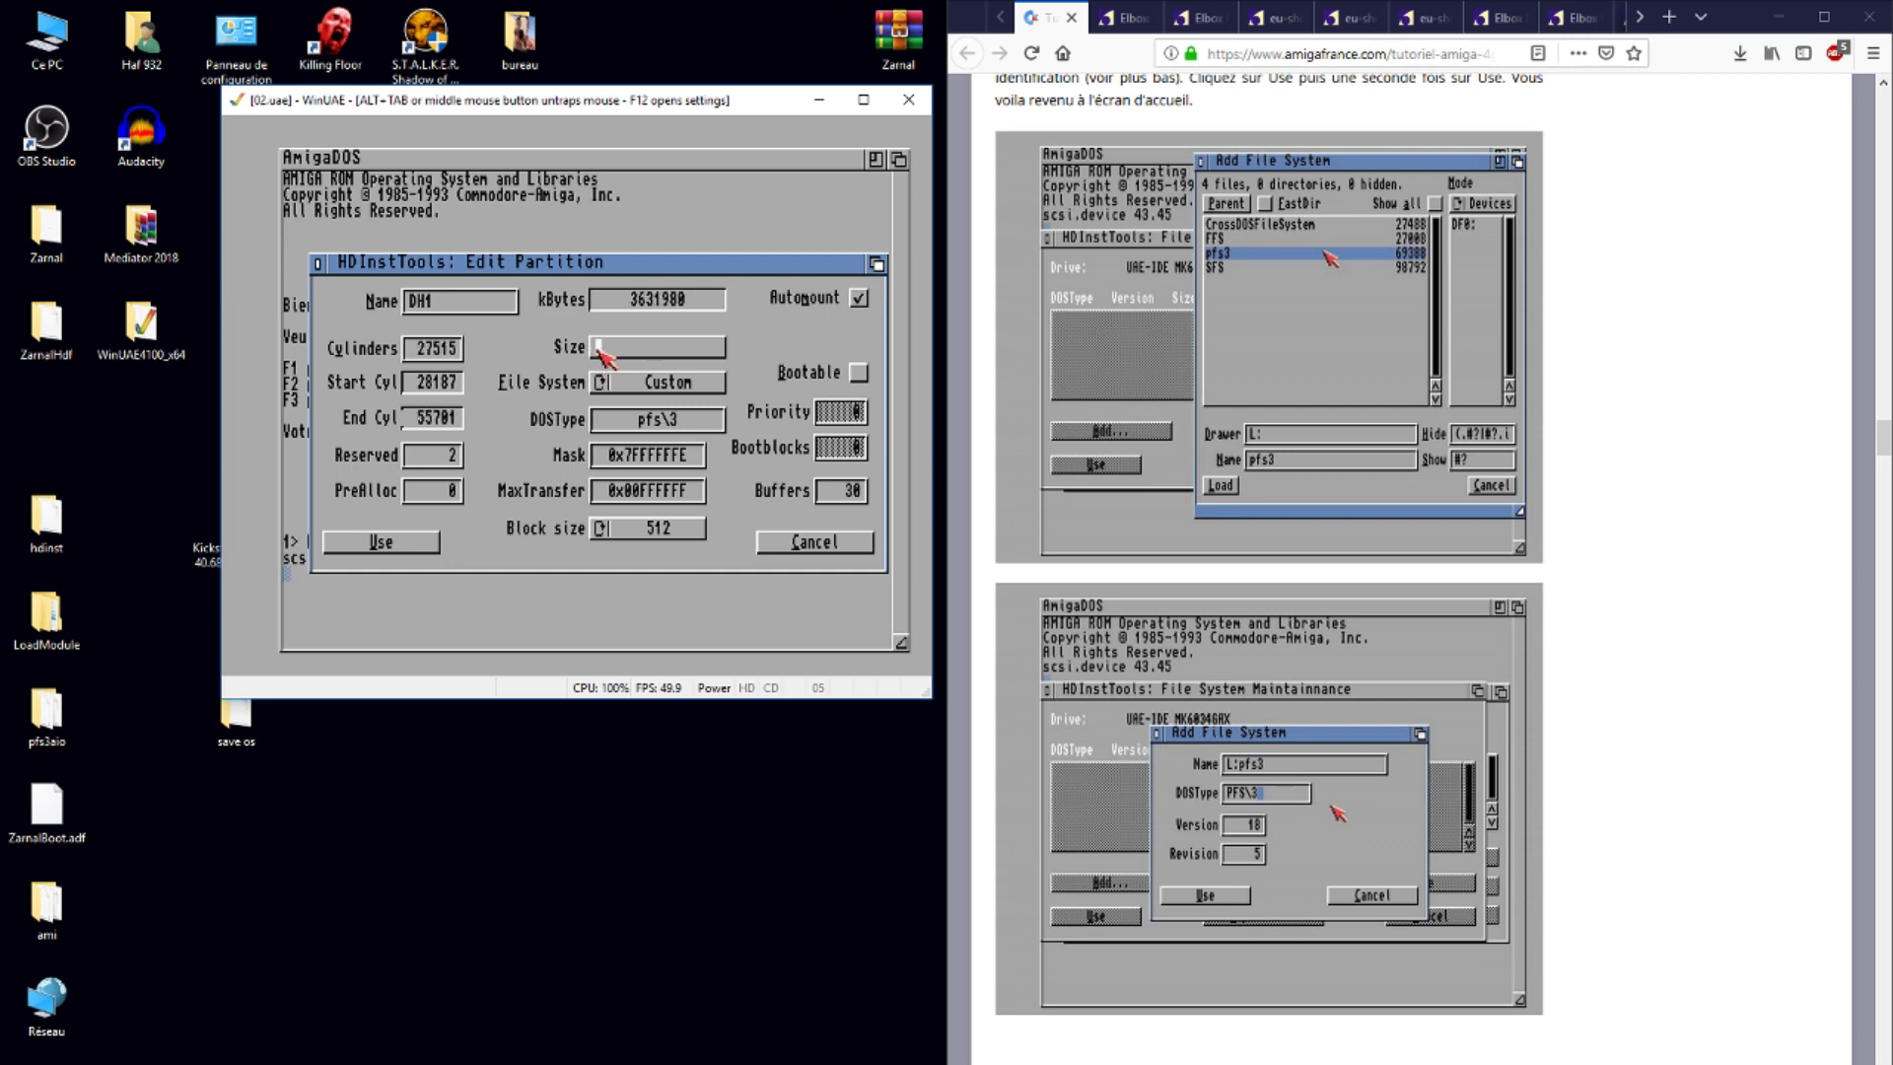
- Set DH1's MaxTransfer to 0x0001fe00, change its buffers and accept the partition settings
{"action": "left_click", "coordinate": [702, 498]}
{"action": "key", "text": "BackSpace"}
{"action": "key", "text": "BackSpace"}
{"action": "key", "text": "BackSpace"}
{"action": "key", "text": "BackSpace"}
{"action": "key", "text": "BackSpace"}
{"action": "key", "text": "BackSpace"}
{"action": "type", "text": "01fe00"}
{"action": "key", "text": "Tab"}
{"action": "left_click", "coordinate": [854, 490]}
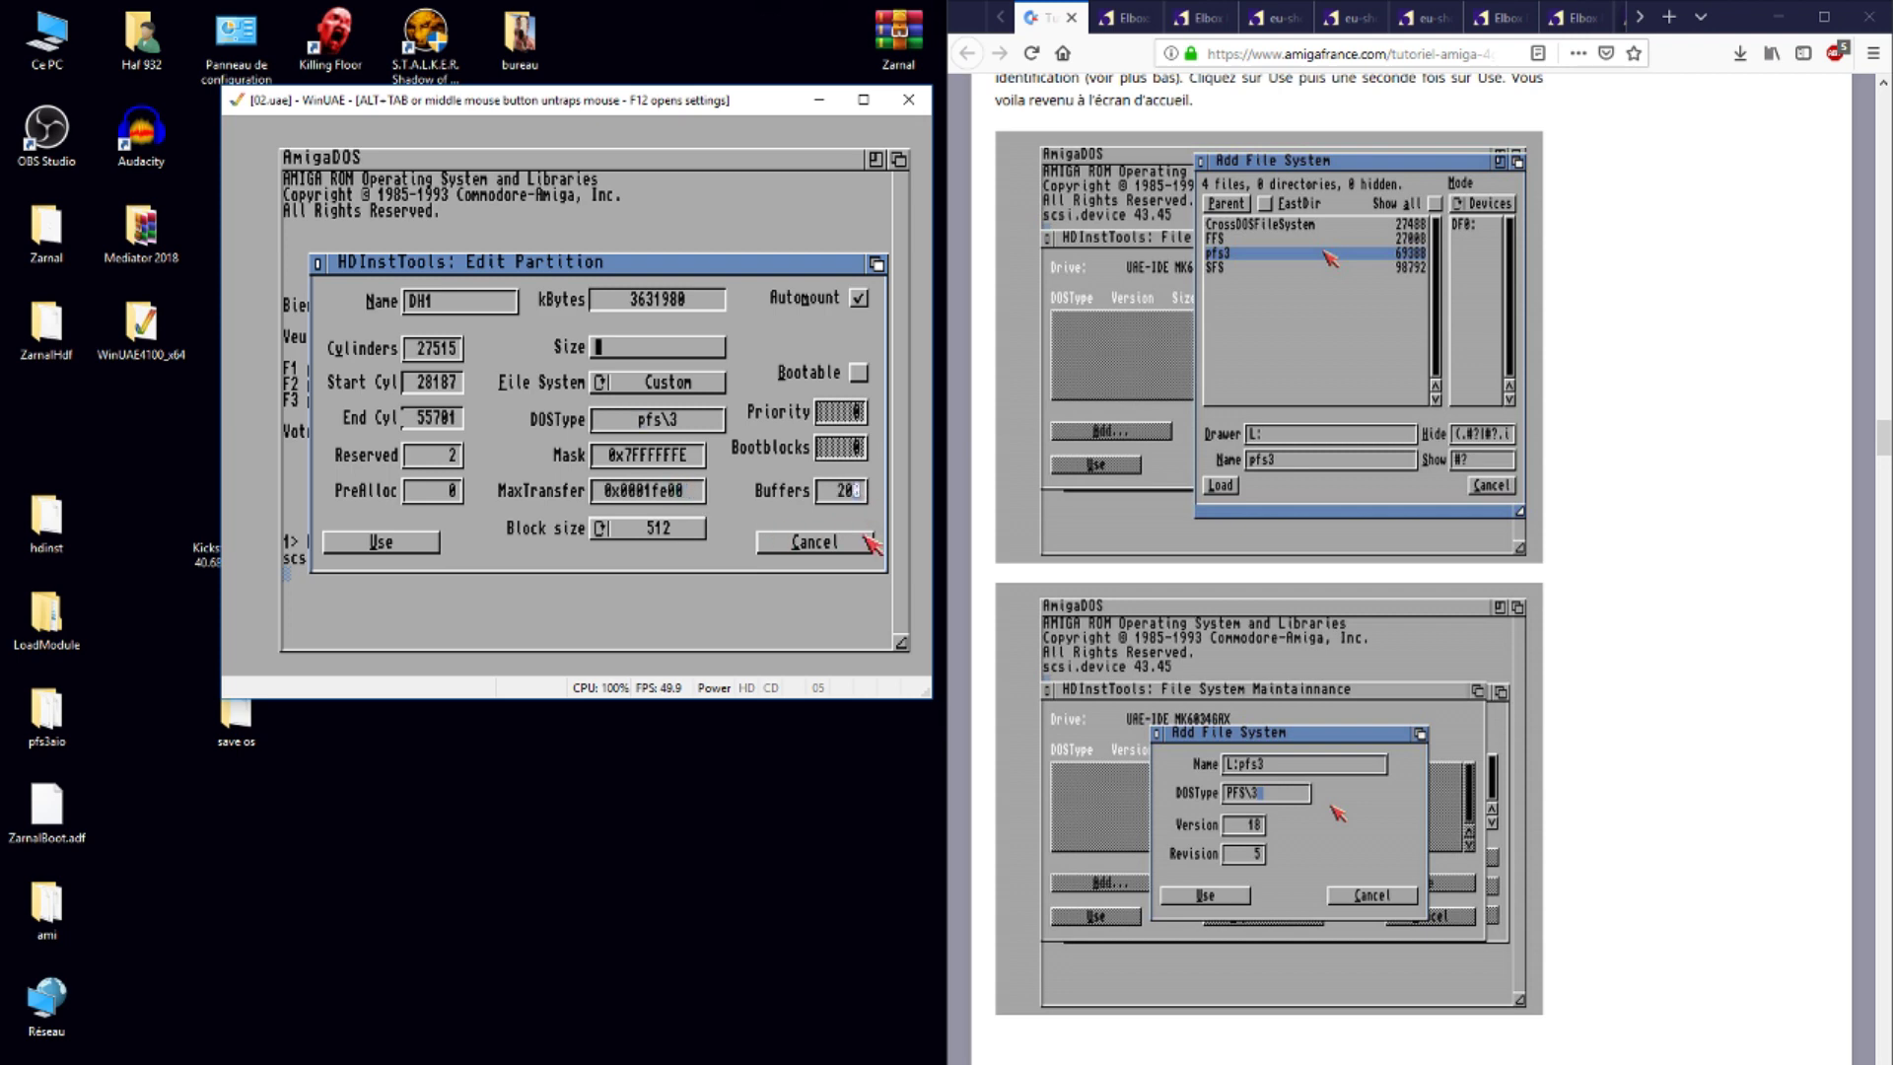
{"action": "key", "text": "Tab"}
{"action": "left_click", "coordinate": [408, 550]}
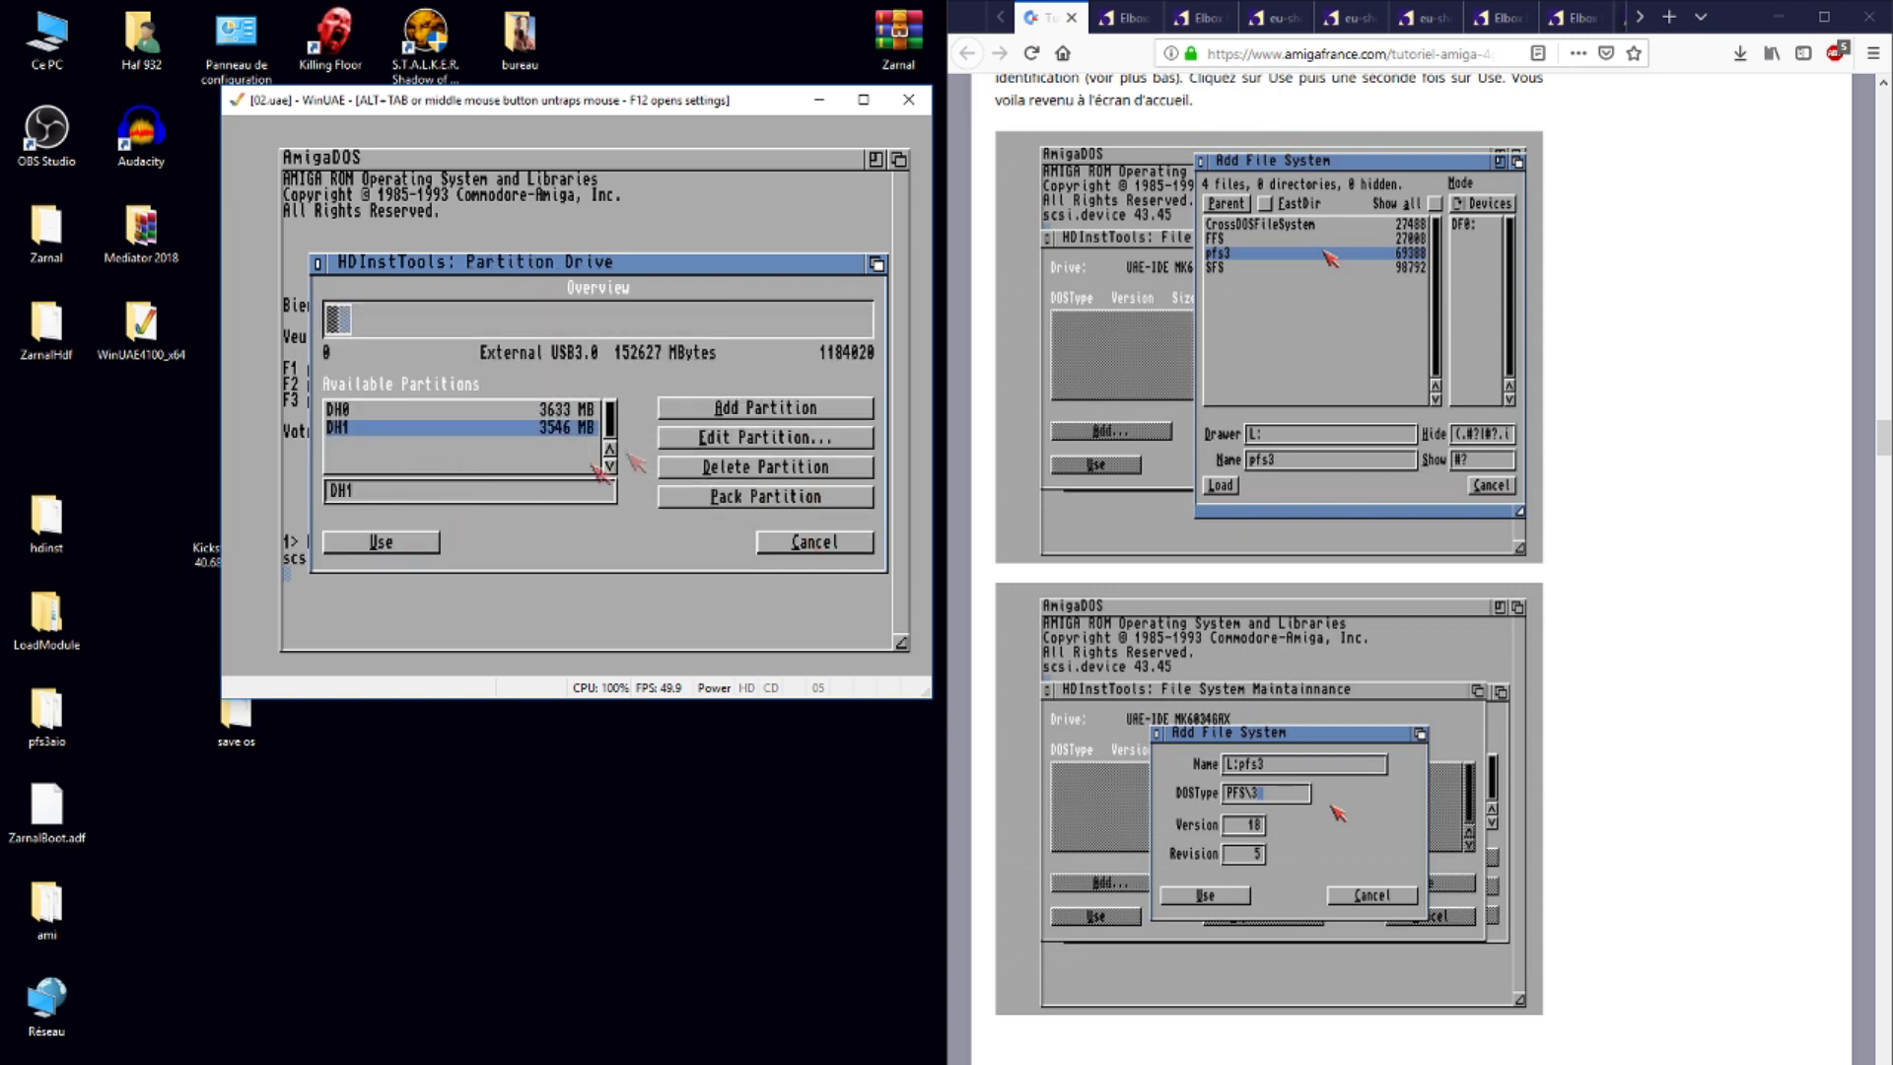
- Add a third partition named DH2 with the Custom file system pfs\3 and a size of about 805728 kBytes
{"action": "left_click", "coordinate": [732, 410]}
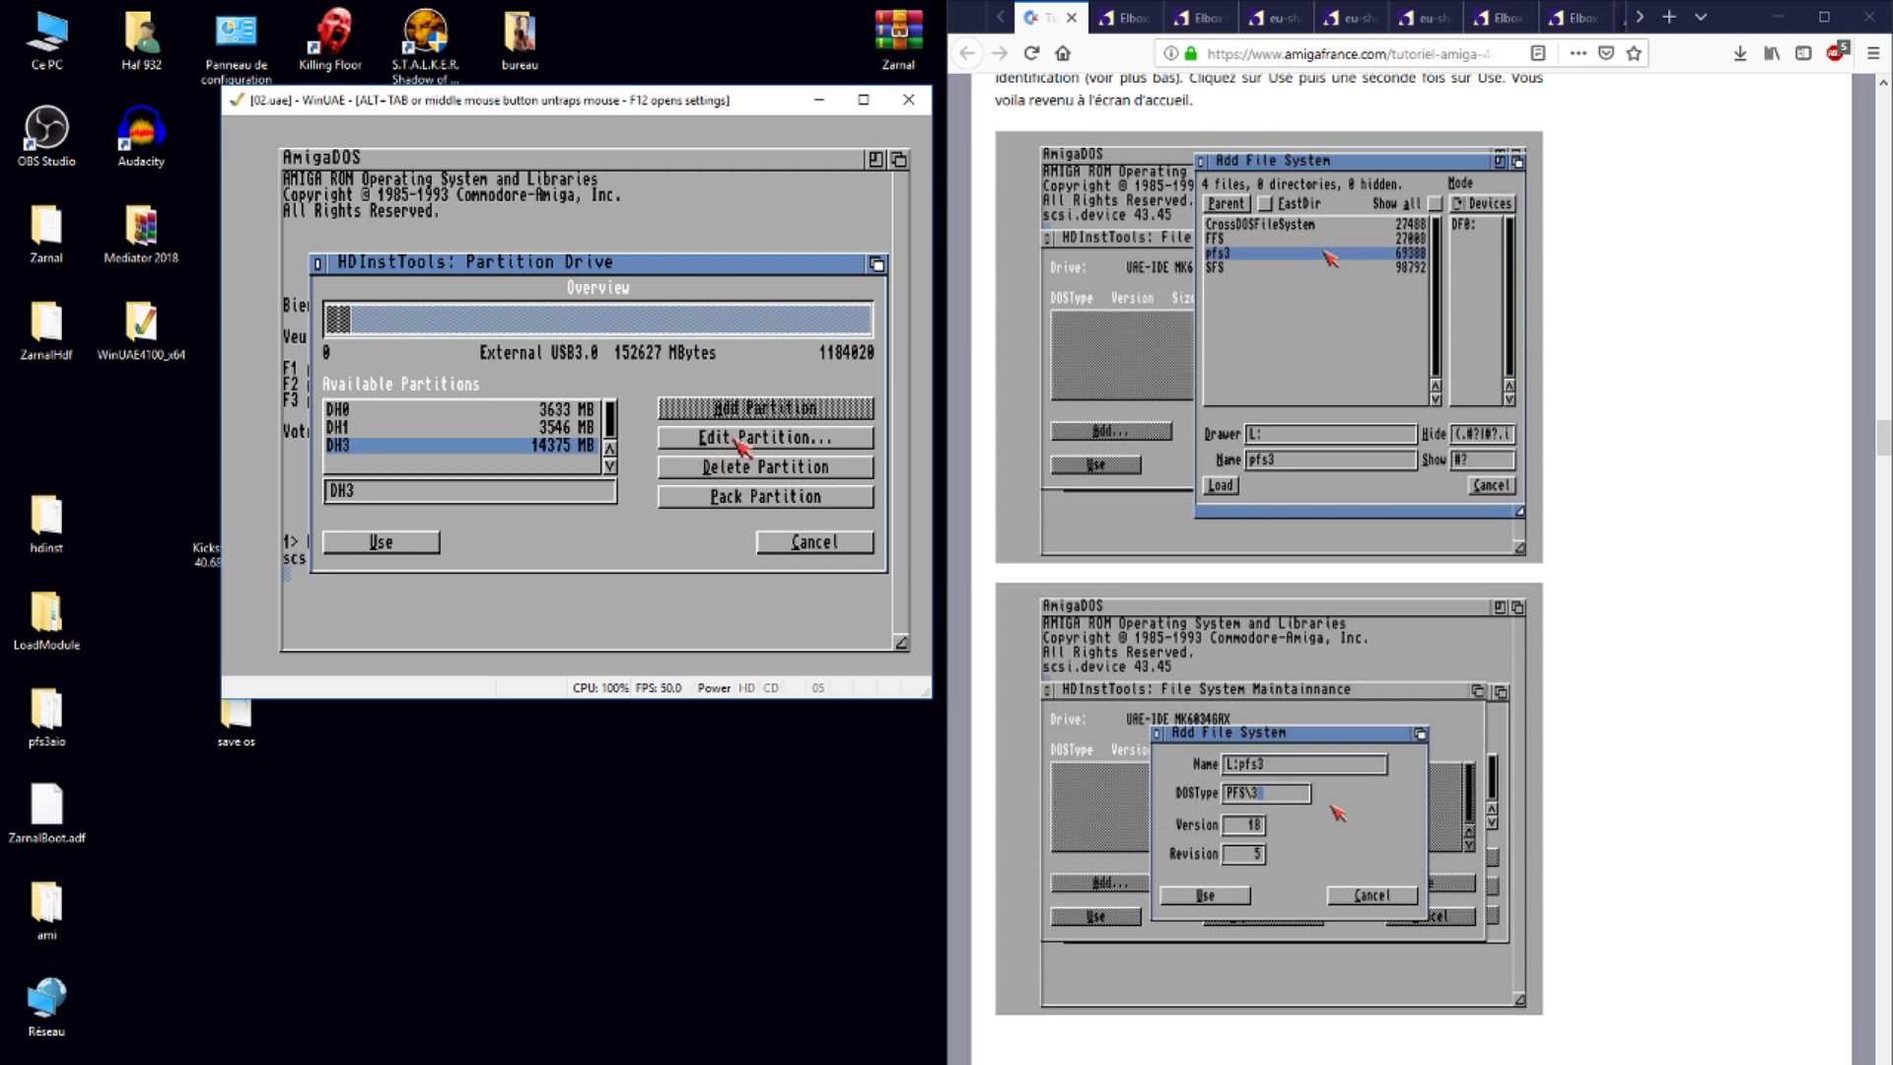
{"action": "left_click", "coordinate": [730, 439]}
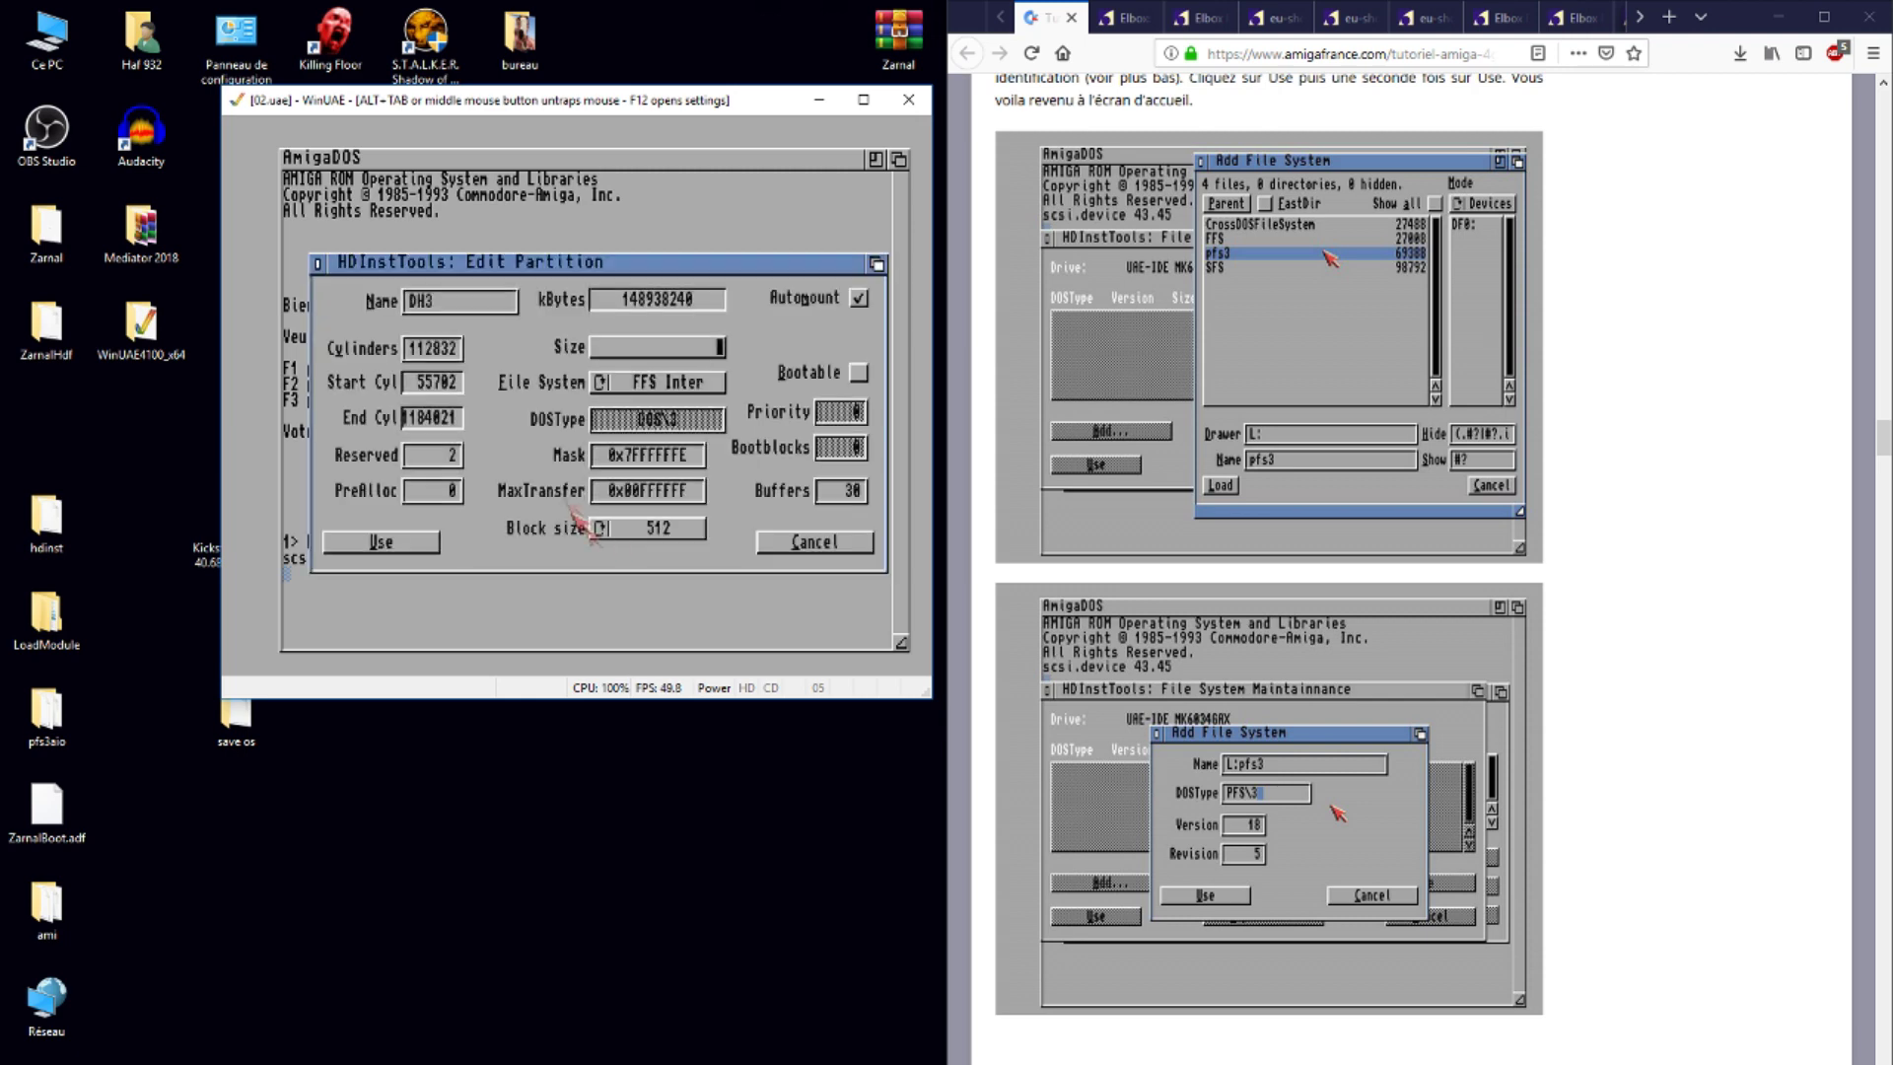
{"action": "left_click", "coordinate": [469, 309]}
{"action": "left_click", "coordinate": [681, 381]}
{"action": "left_click", "coordinate": [680, 380]}
{"action": "left_click", "coordinate": [683, 380]}
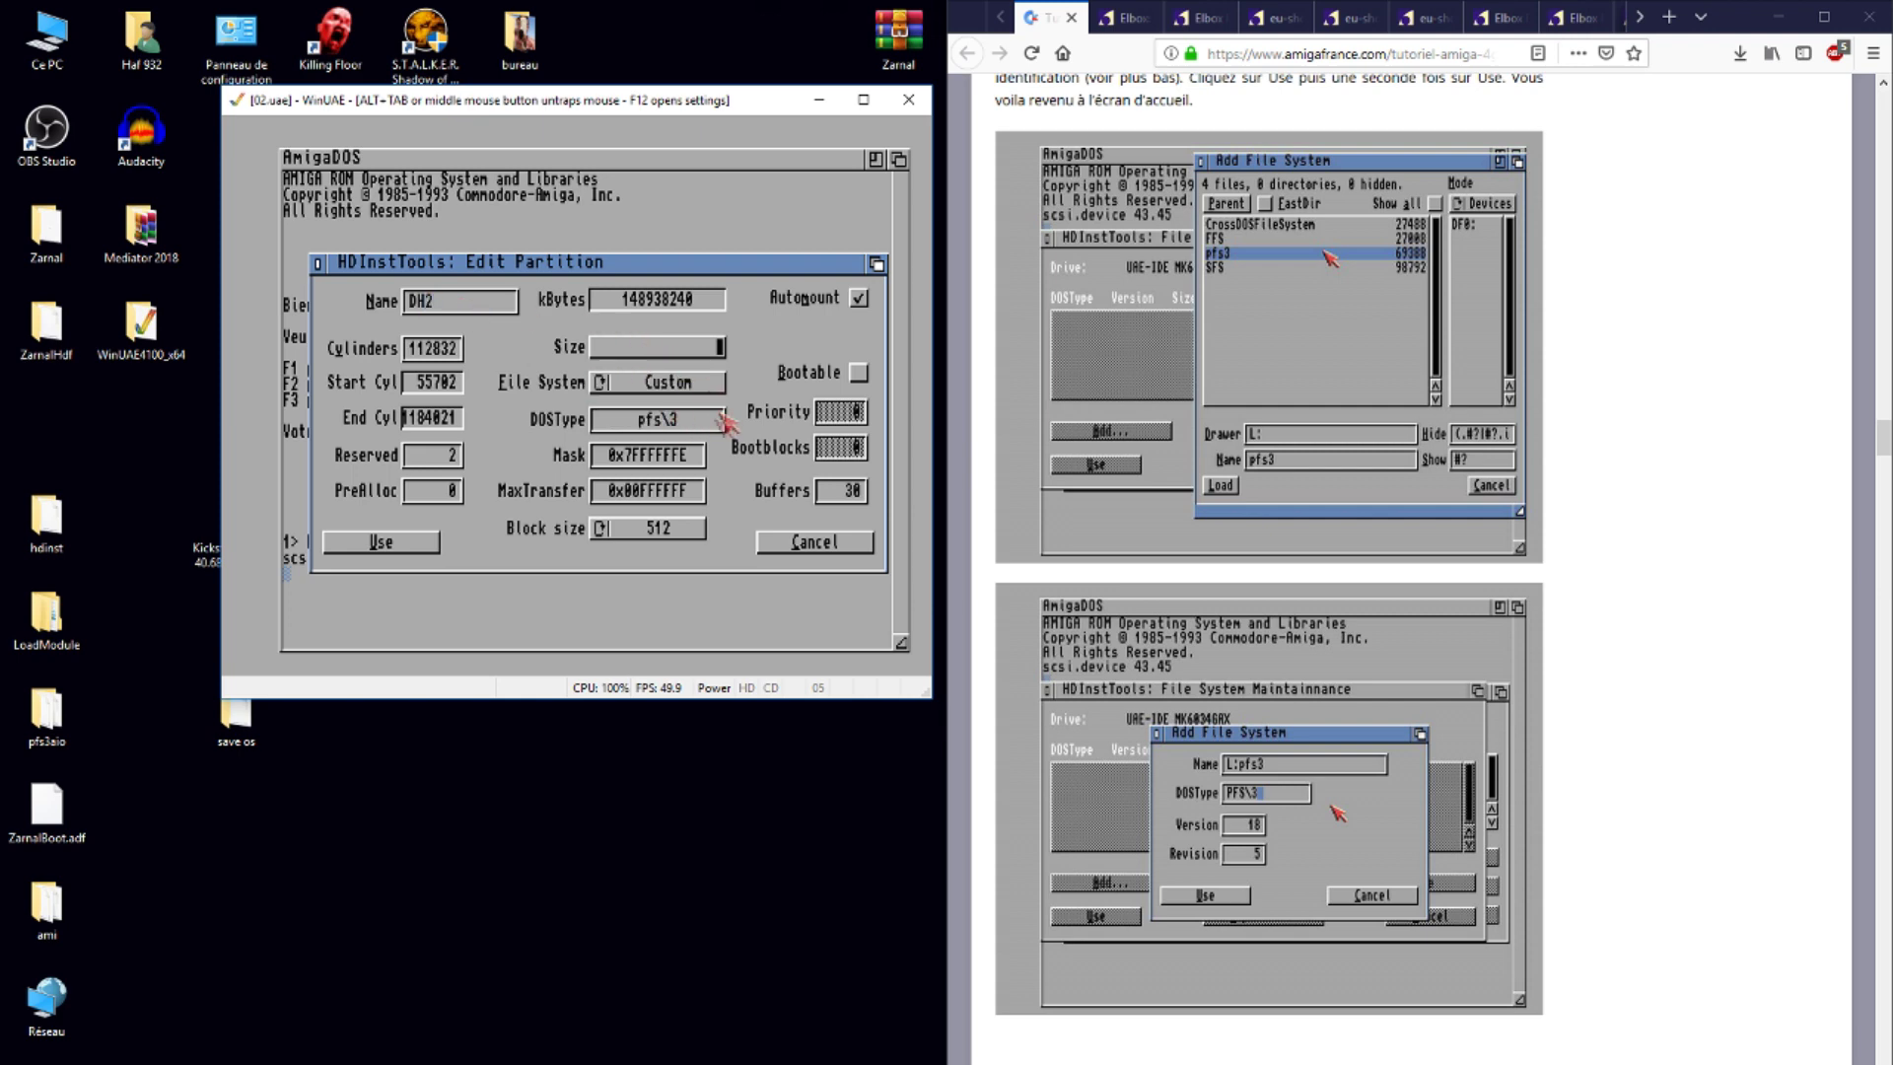
{"action": "left_click_drag", "start_coordinate": [723, 353], "coordinate": [605, 347]}
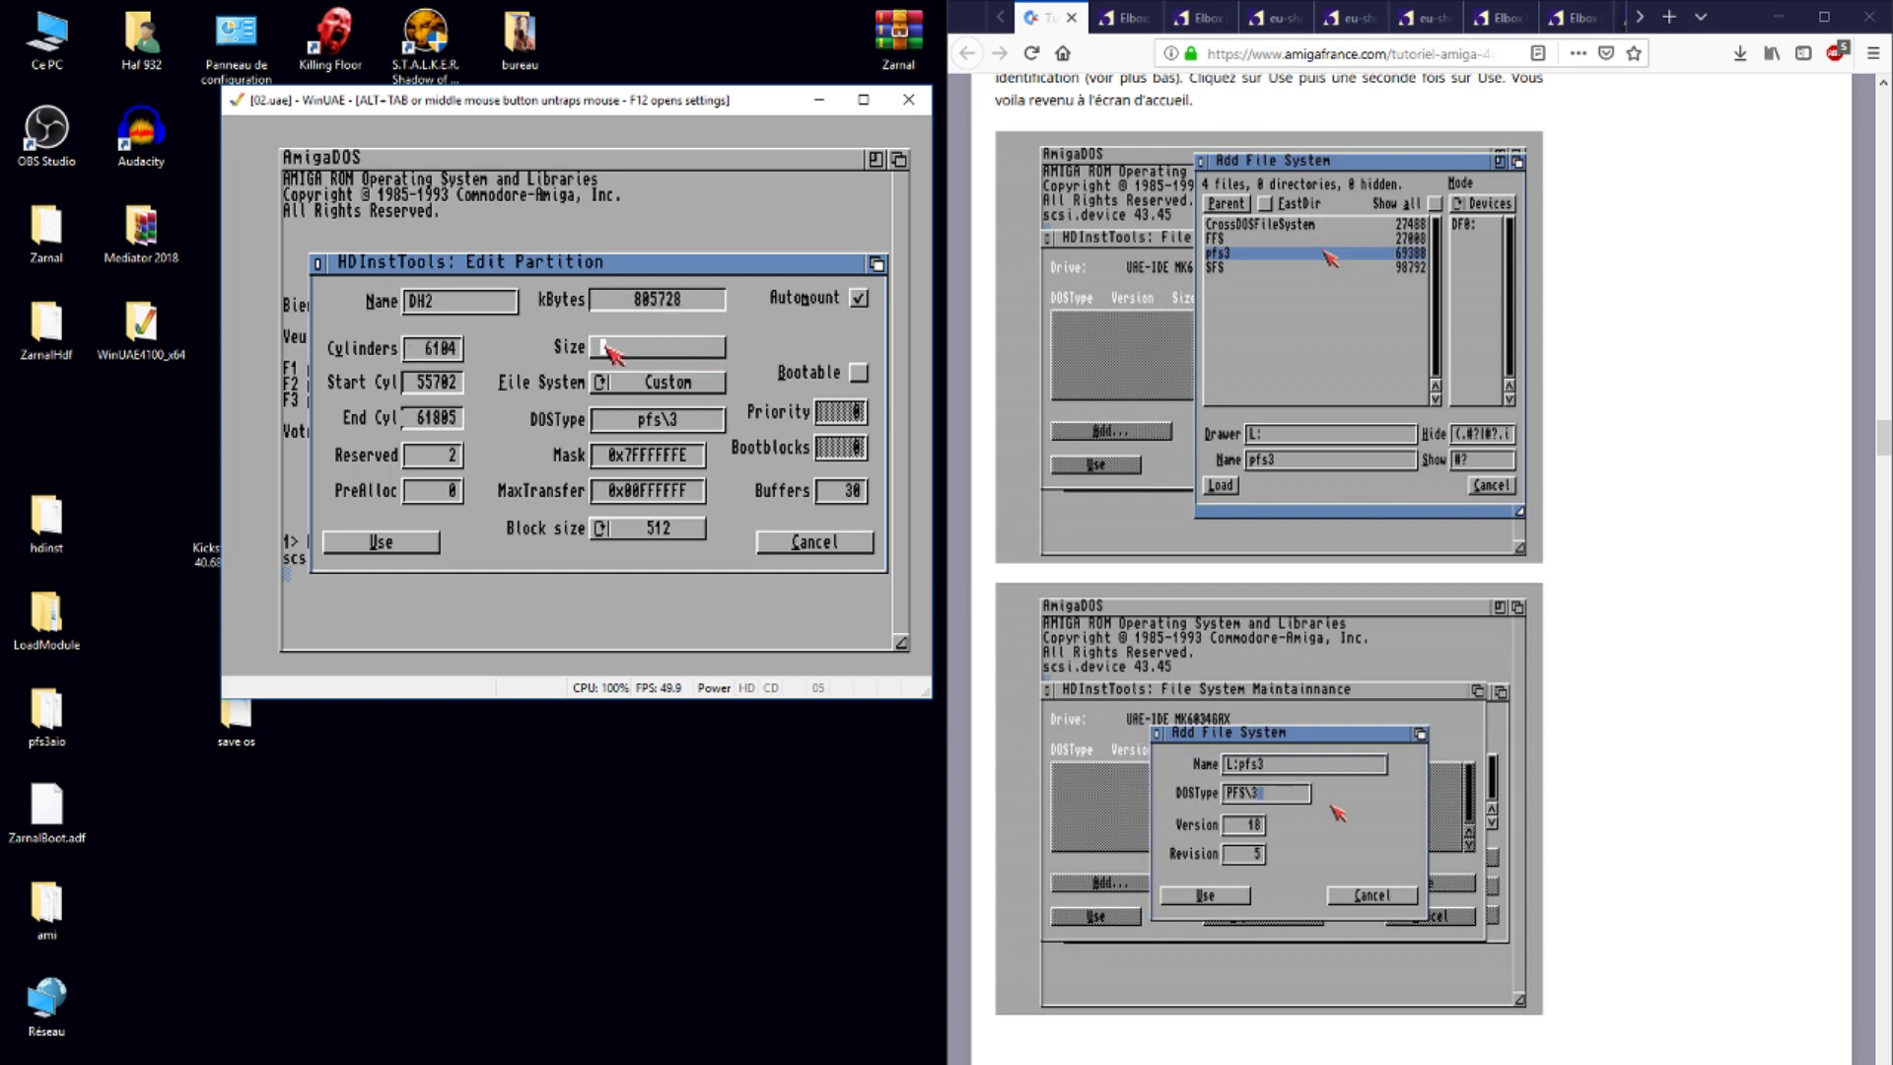
- Set DH2's MaxTransfer to 0x0001fe00 and its buffers to 200, and accept the partition settings
{"action": "left_click", "coordinate": [687, 497]}
{"action": "key", "text": "BackSpace"}
{"action": "key", "text": "BackSpace"}
{"action": "key", "text": "BackSpace"}
{"action": "key", "text": "BackSpace"}
{"action": "key", "text": "BackSpace"}
{"action": "key", "text": "BackSpace"}
{"action": "type", "text": "01fe00"}
{"action": "left_click", "coordinate": [851, 491]}
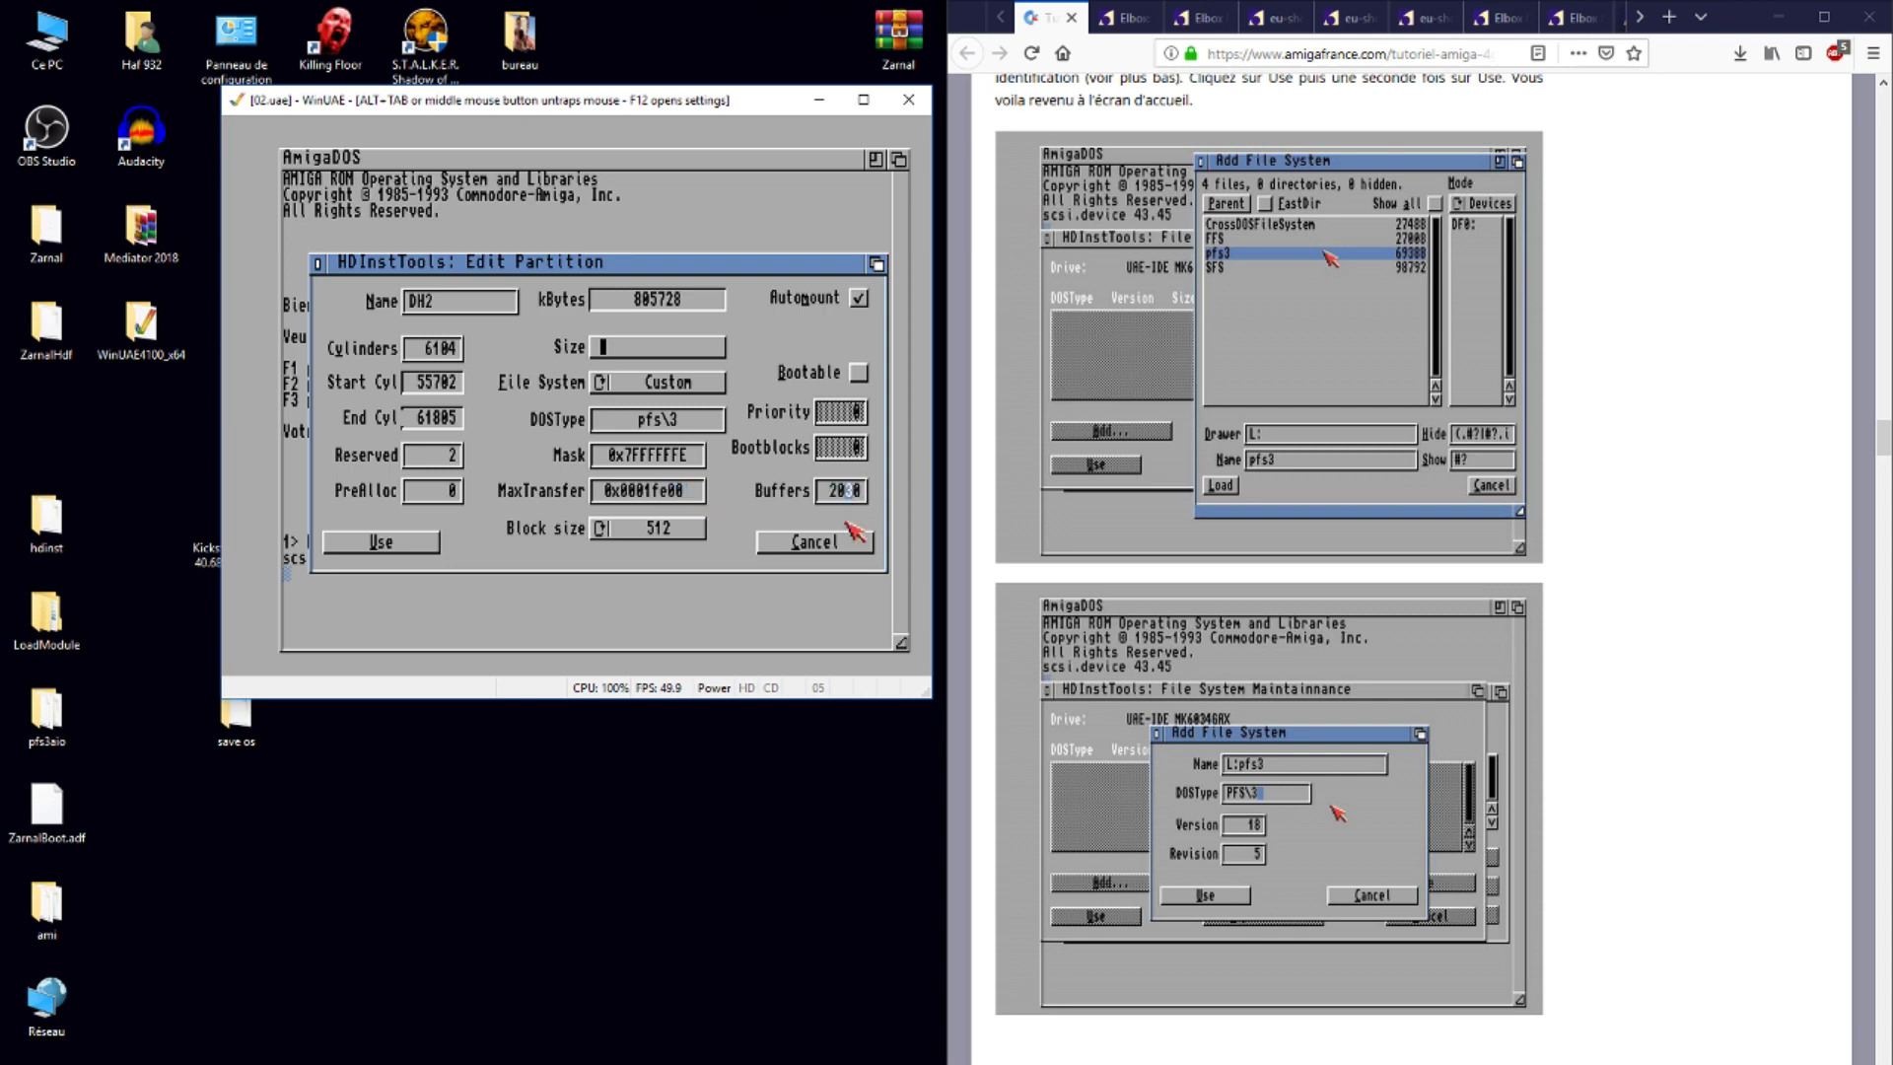
{"action": "type", "text": "0"}
{"action": "left_click", "coordinate": [691, 493]}
{"action": "left_click", "coordinate": [391, 543]}
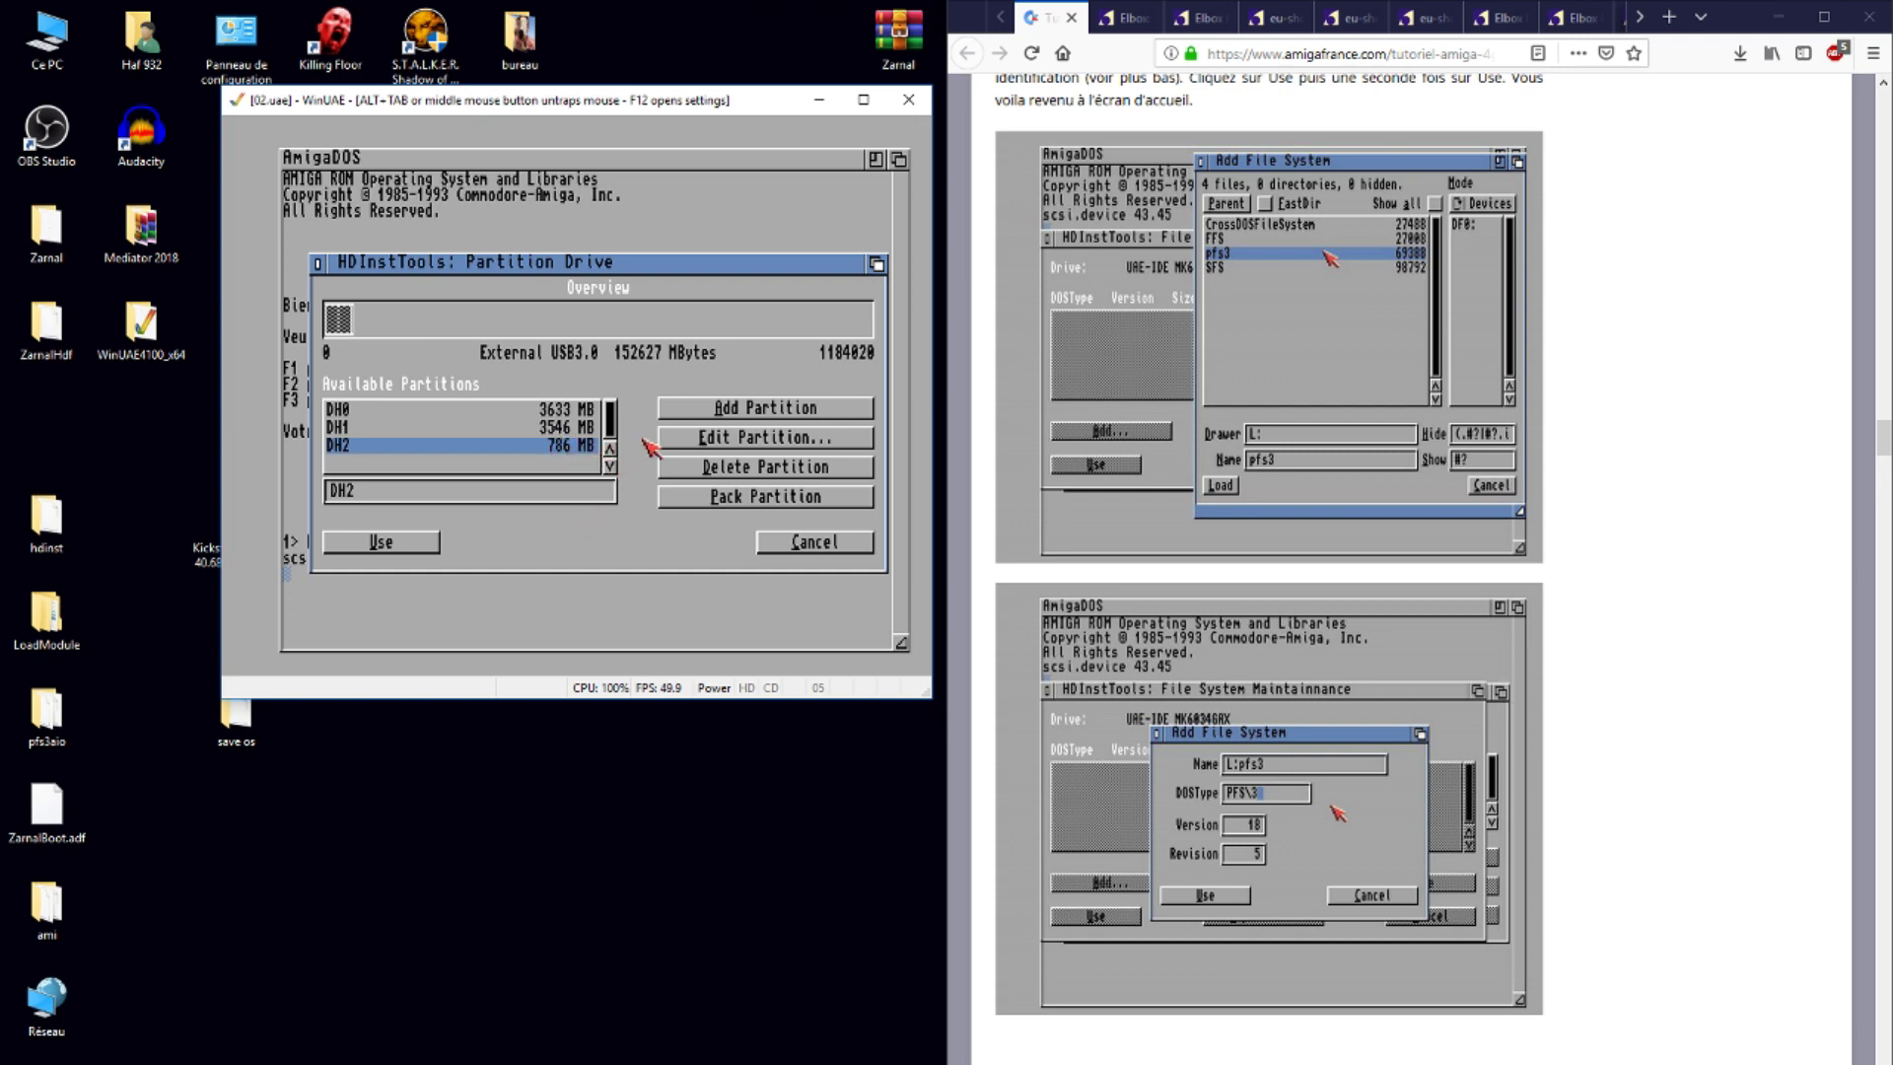
- Edit DH2 again and enlarge it to about 7090776 kBytes
{"action": "left_click", "coordinate": [706, 440]}
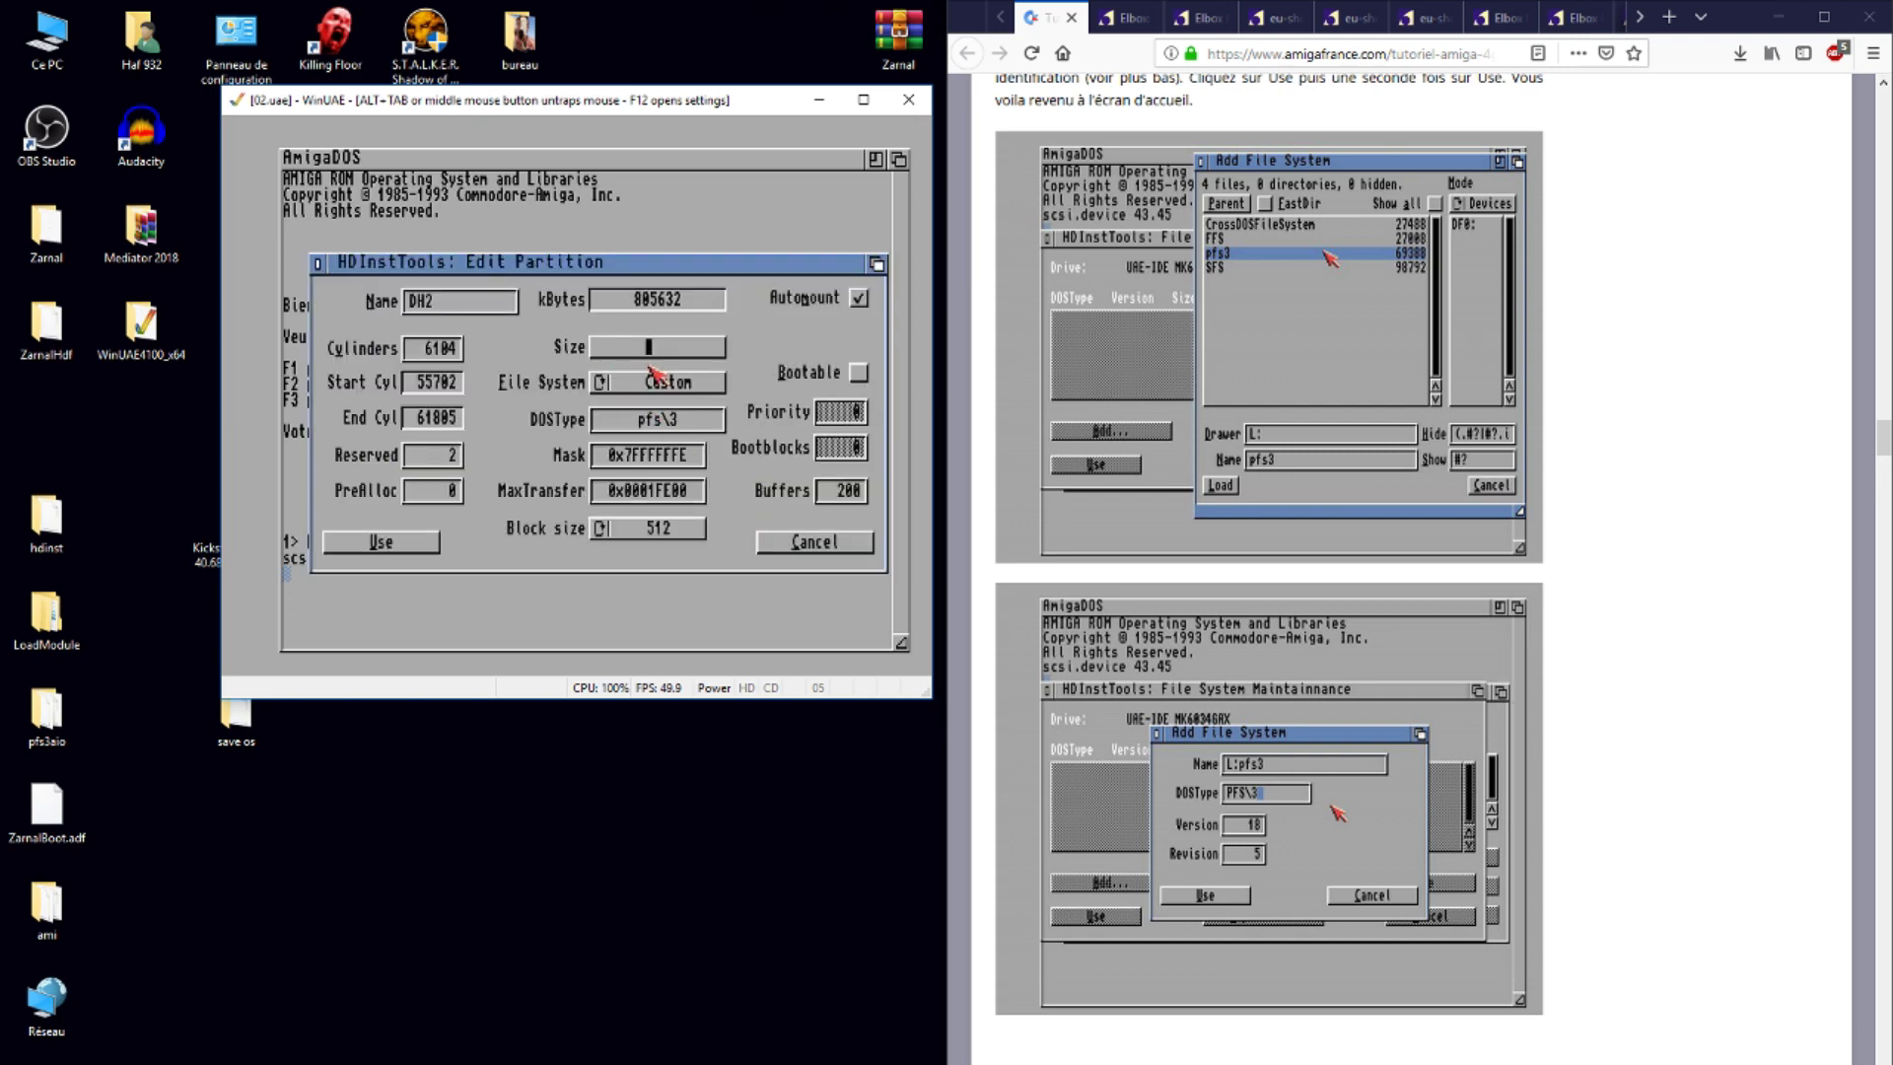
{"action": "left_click_drag", "start_coordinate": [652, 353], "coordinate": [606, 358]}
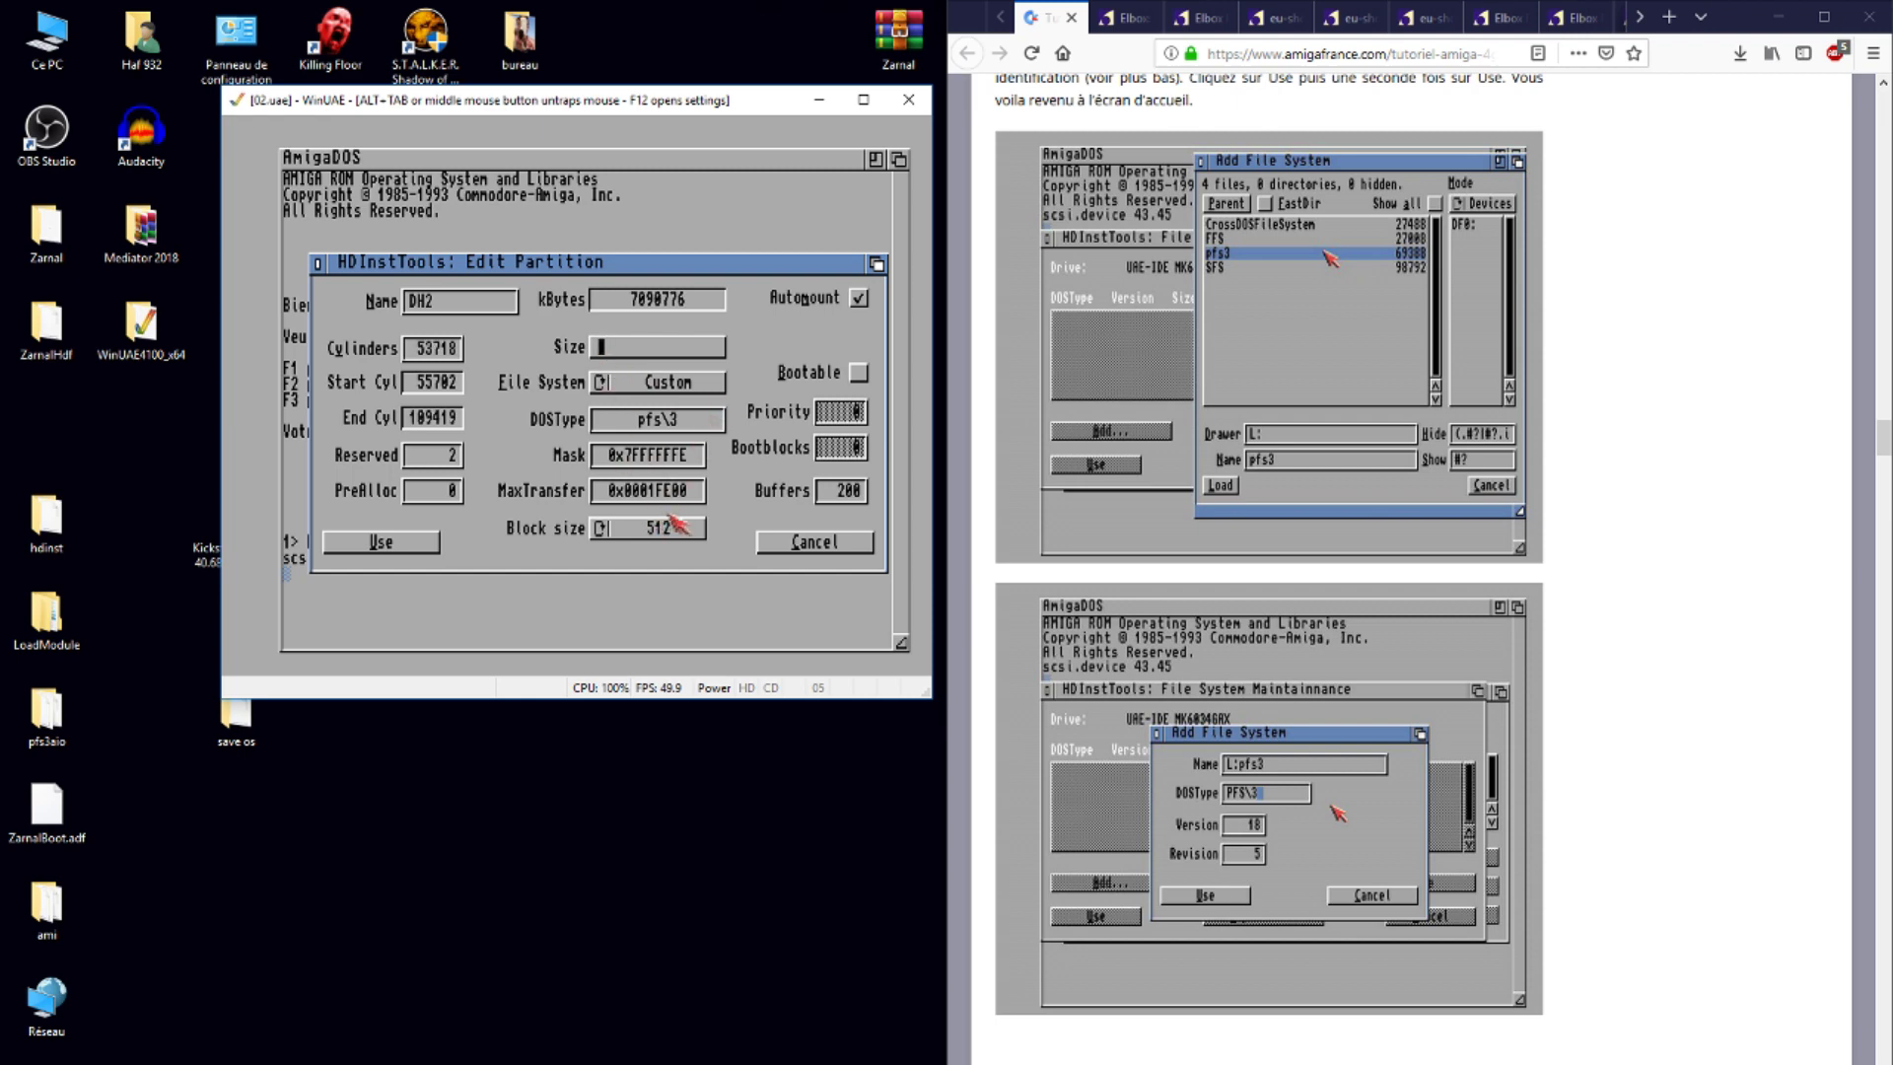
{"action": "left_click", "coordinate": [422, 544]}
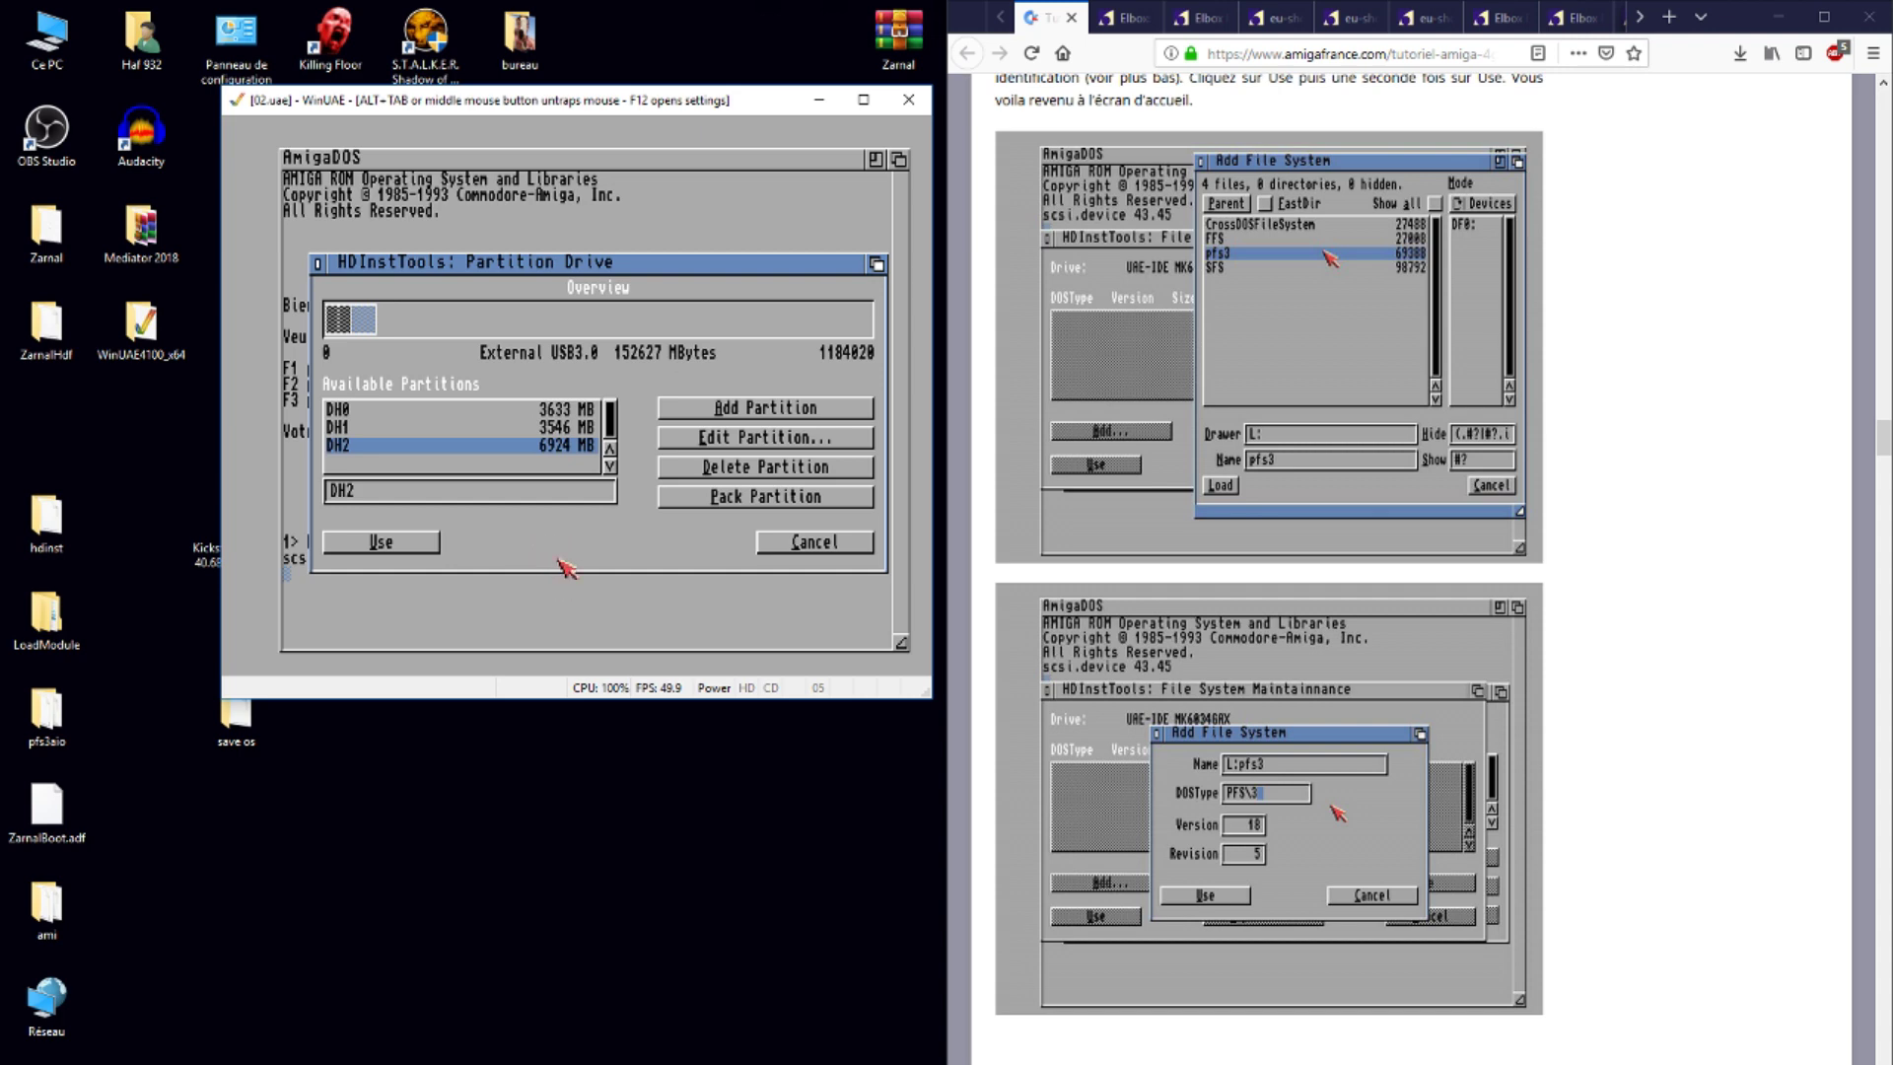
- Apply the partition layout and save the changes to the drive without rebooting
{"action": "left_click", "coordinate": [404, 550]}
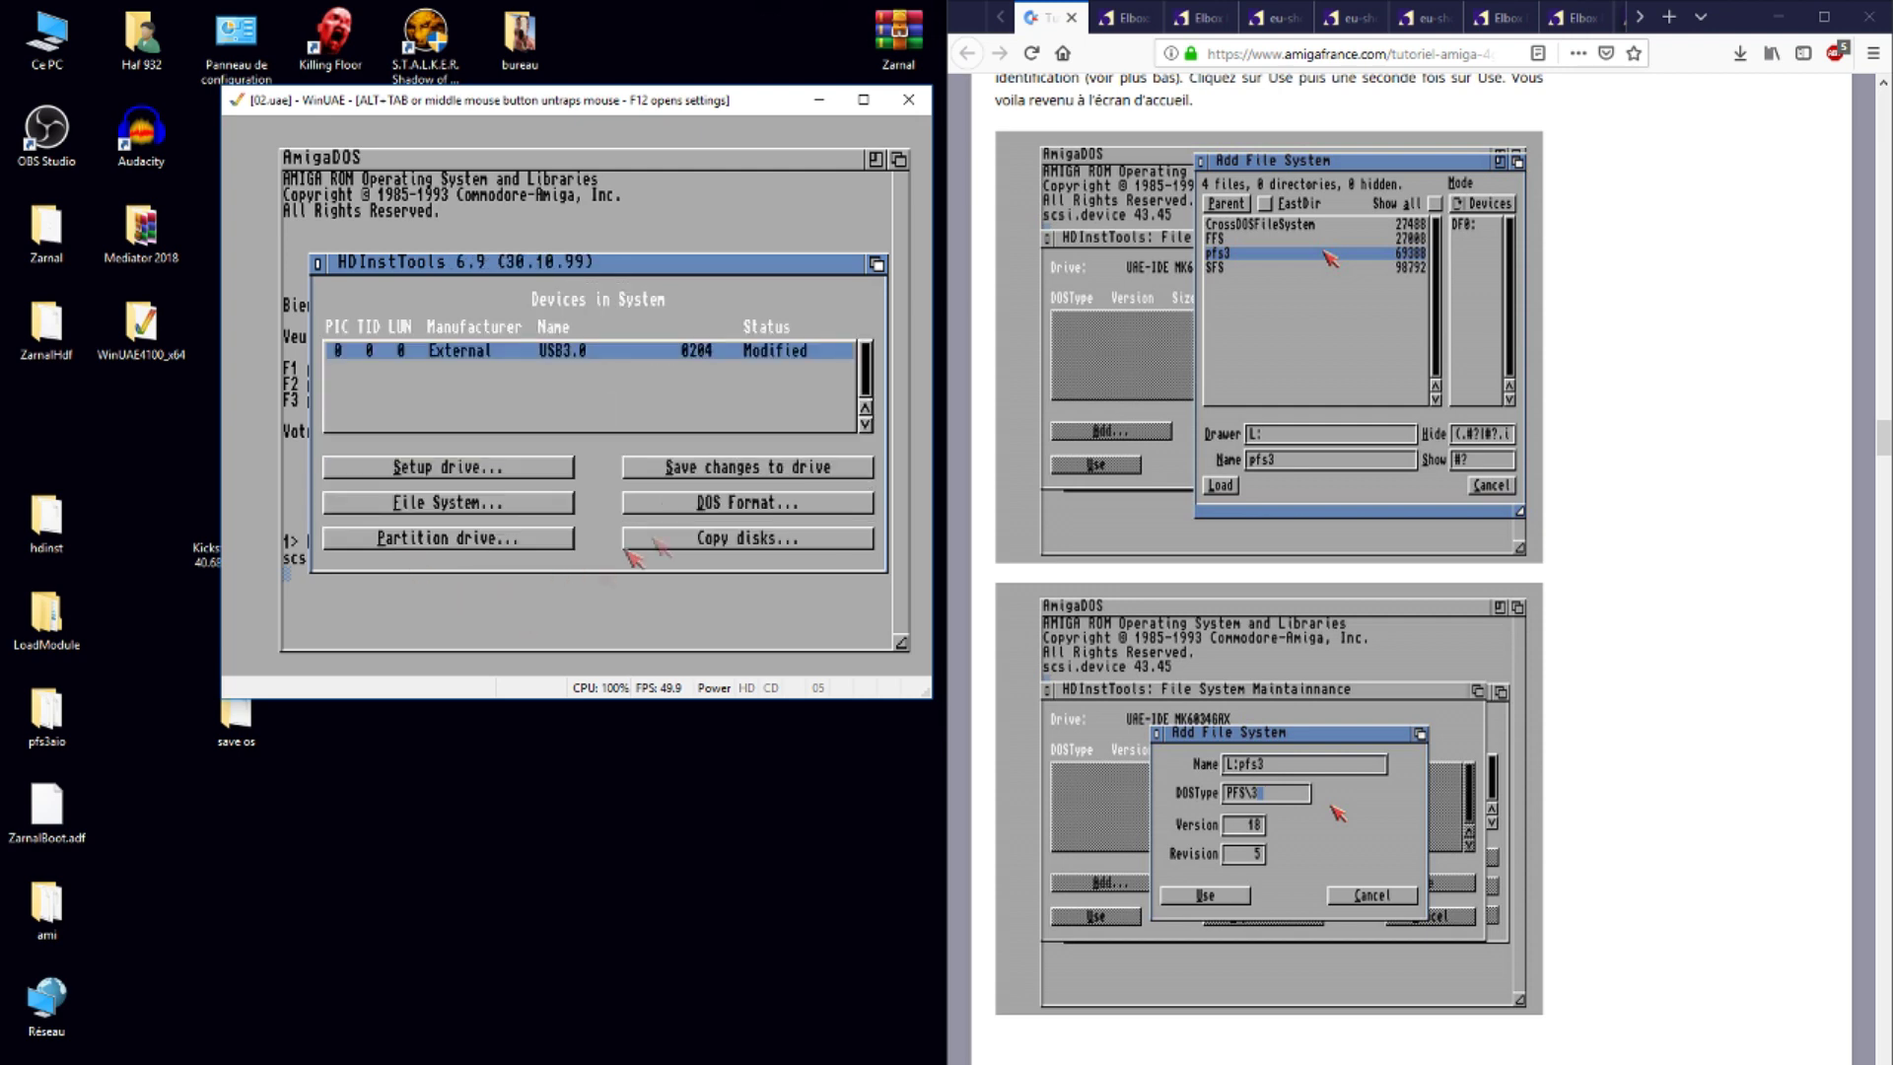
{"action": "left_click", "coordinate": [710, 469]}
{"action": "left_click", "coordinate": [432, 464]}
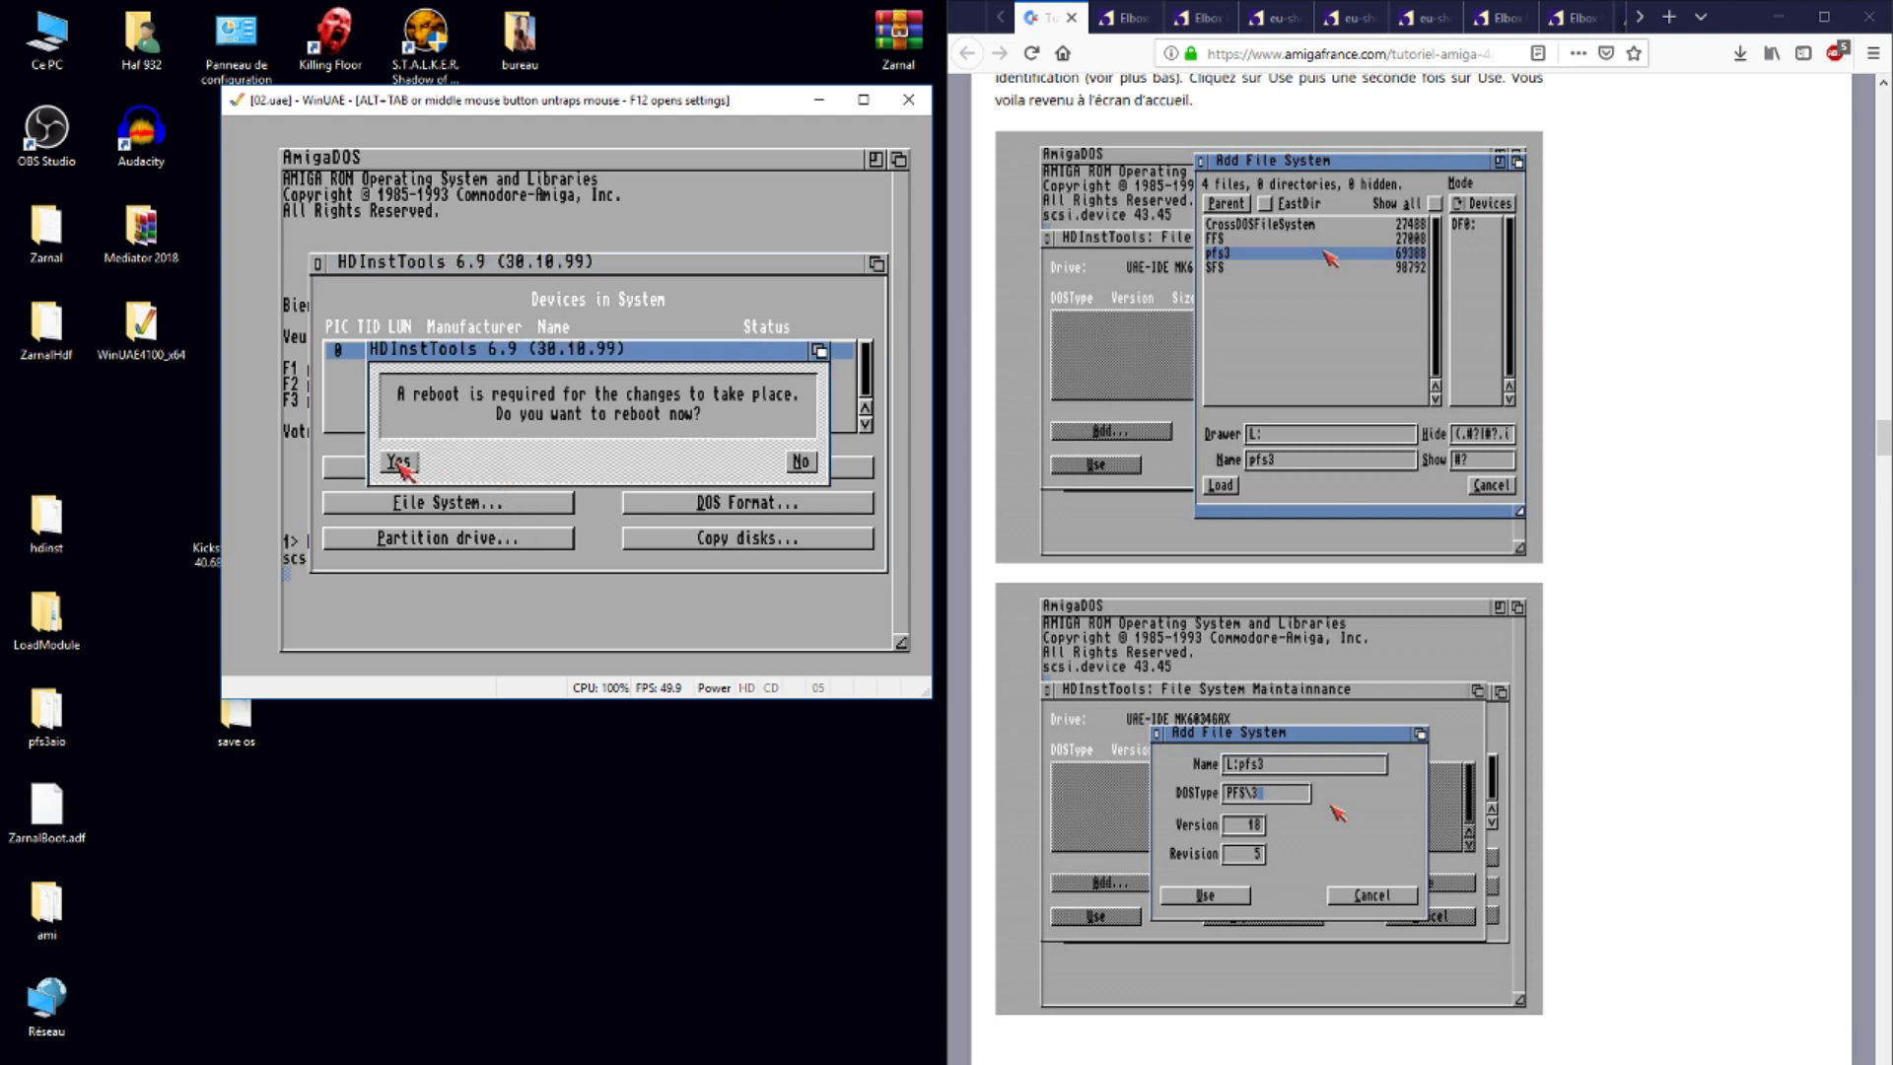
{"action": "left_click", "coordinate": [802, 462]}
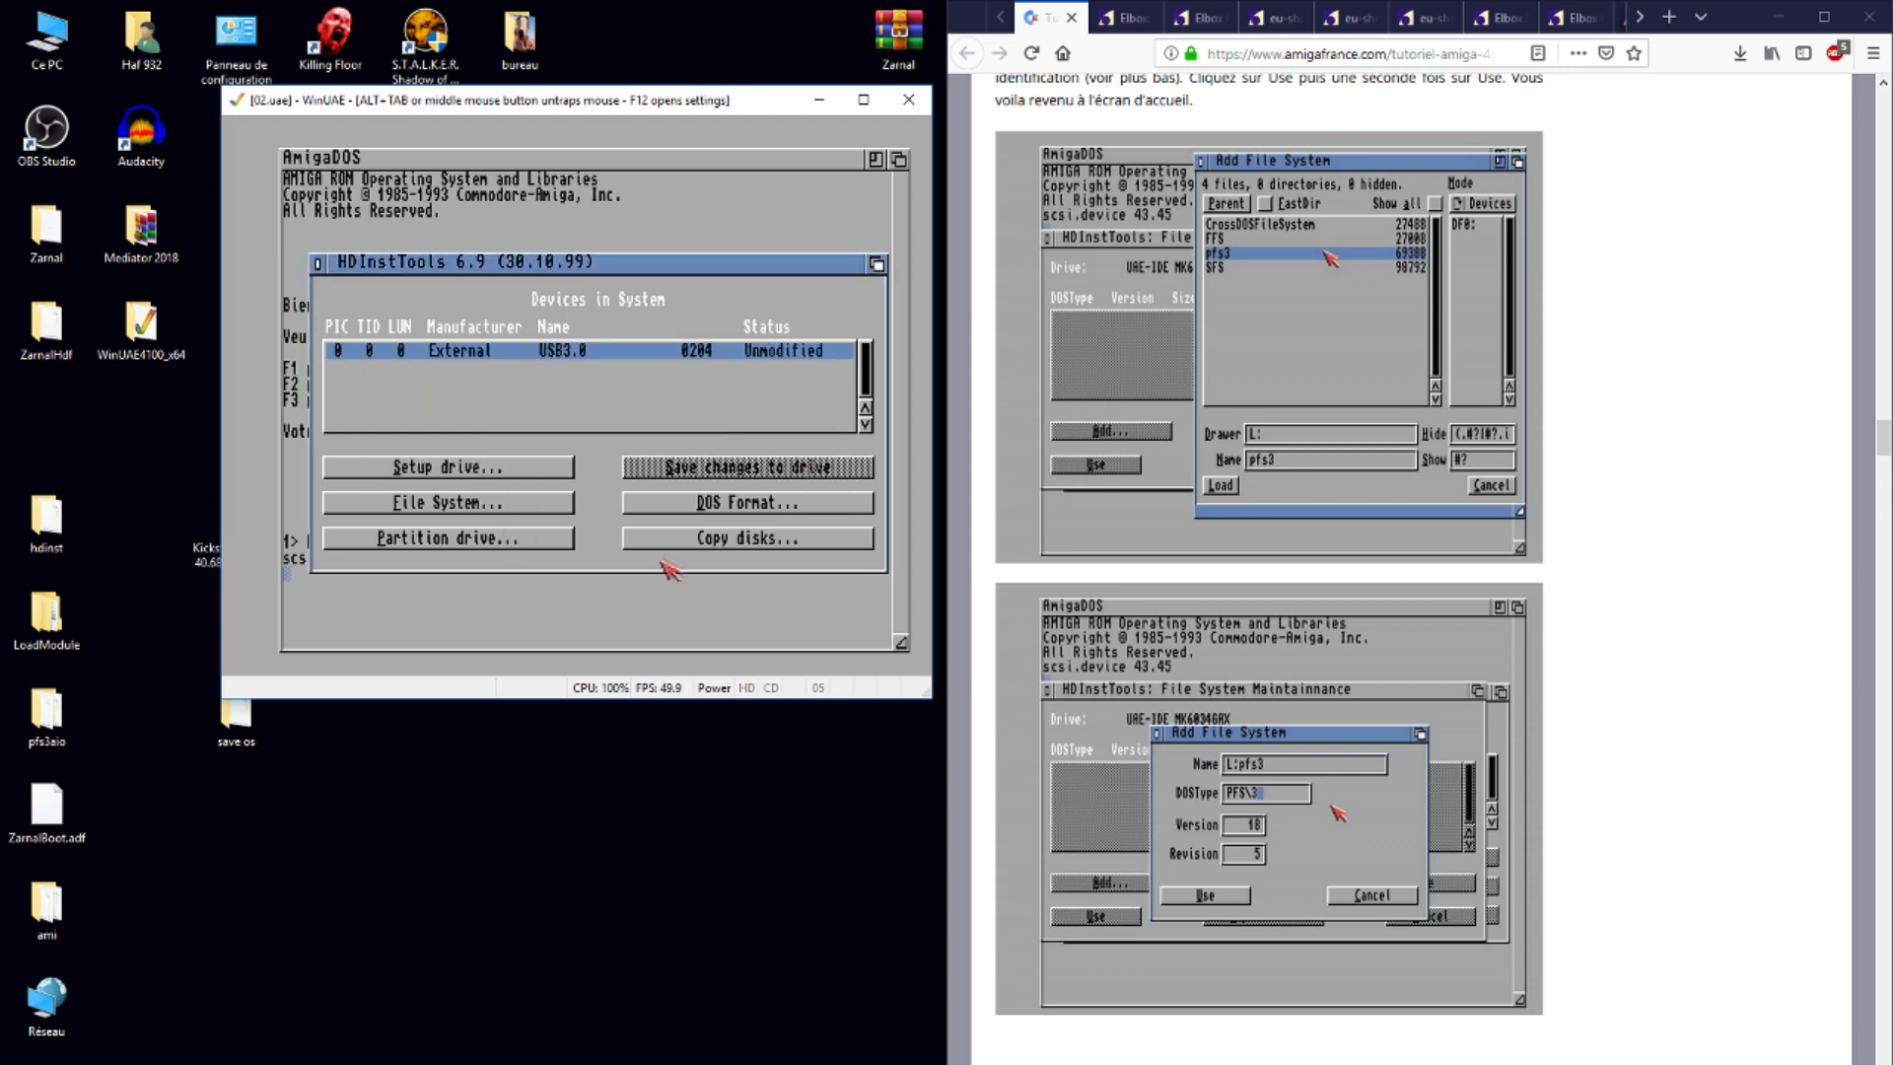
- Quick-format partition DH0 with the volume name Harddisk and dismiss the Professional File System 3 notice
{"action": "left_click", "coordinate": [699, 505]}
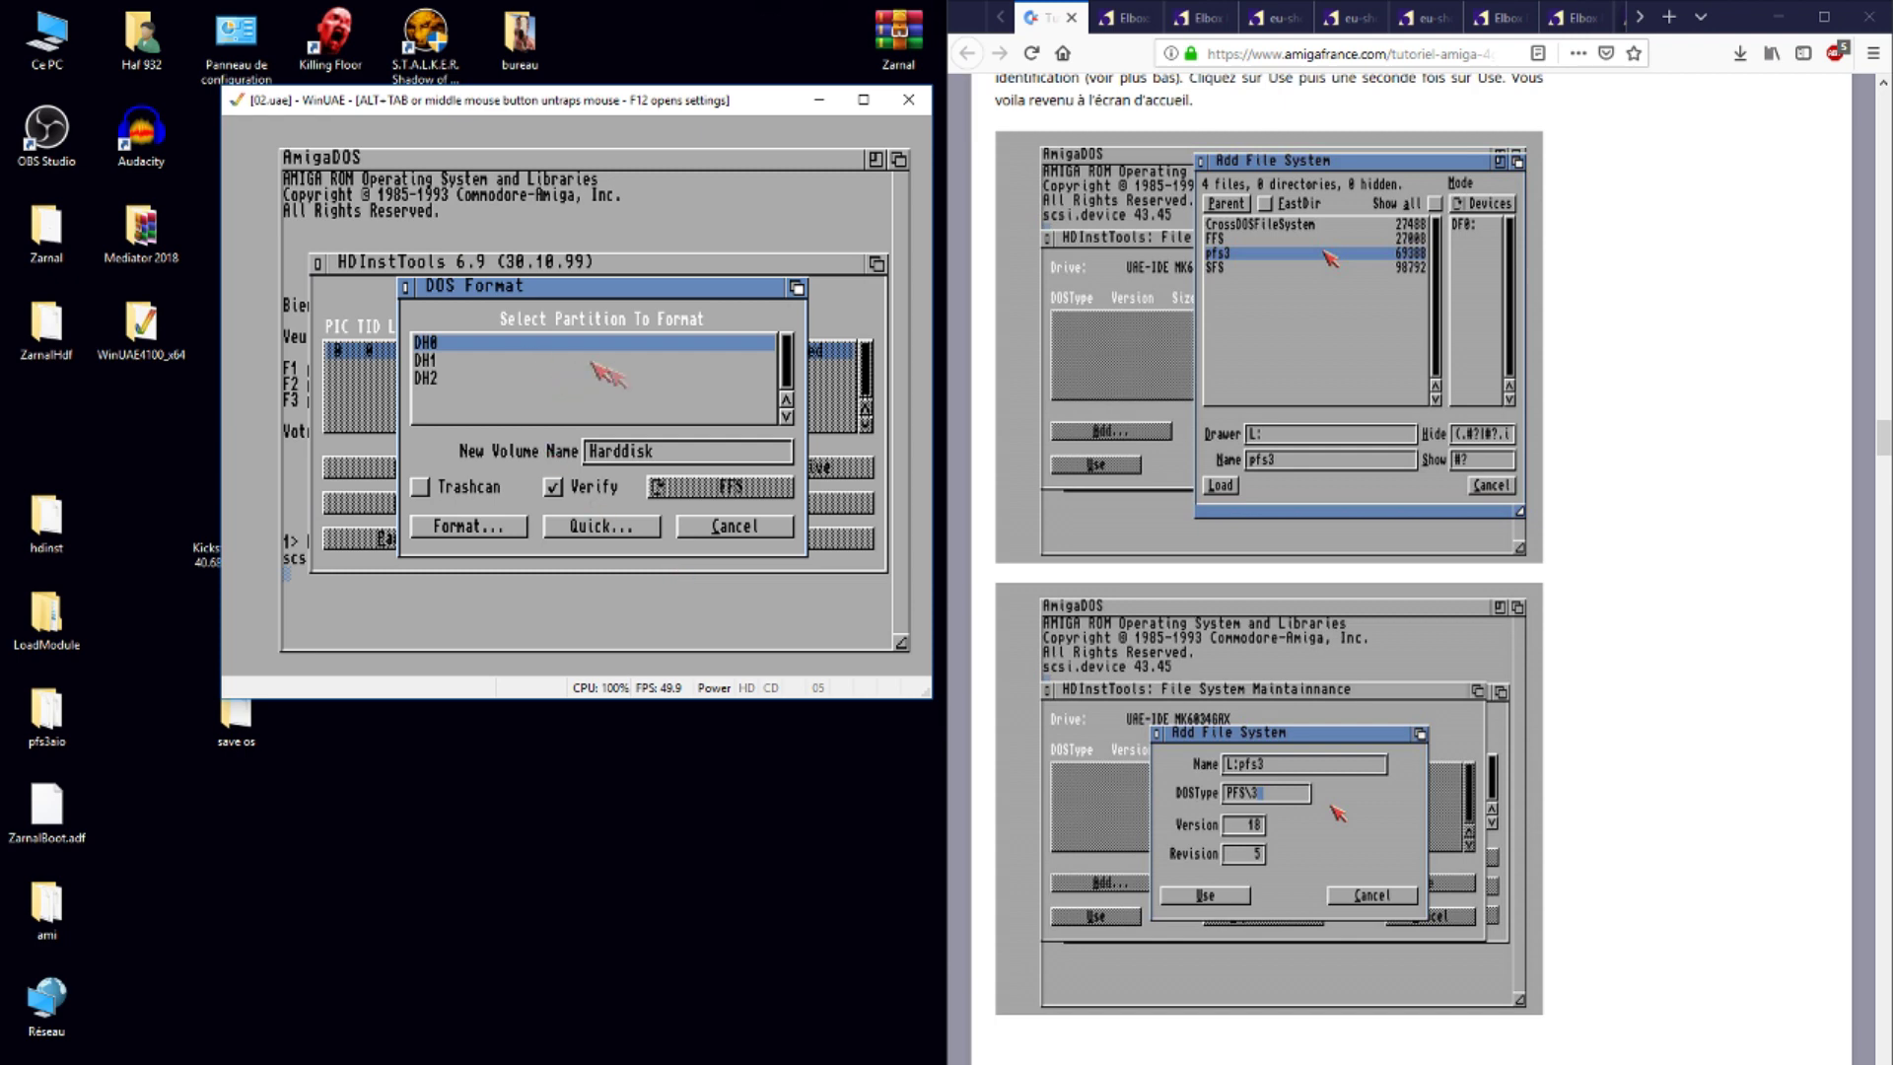
{"action": "left_click", "coordinate": [596, 529]}
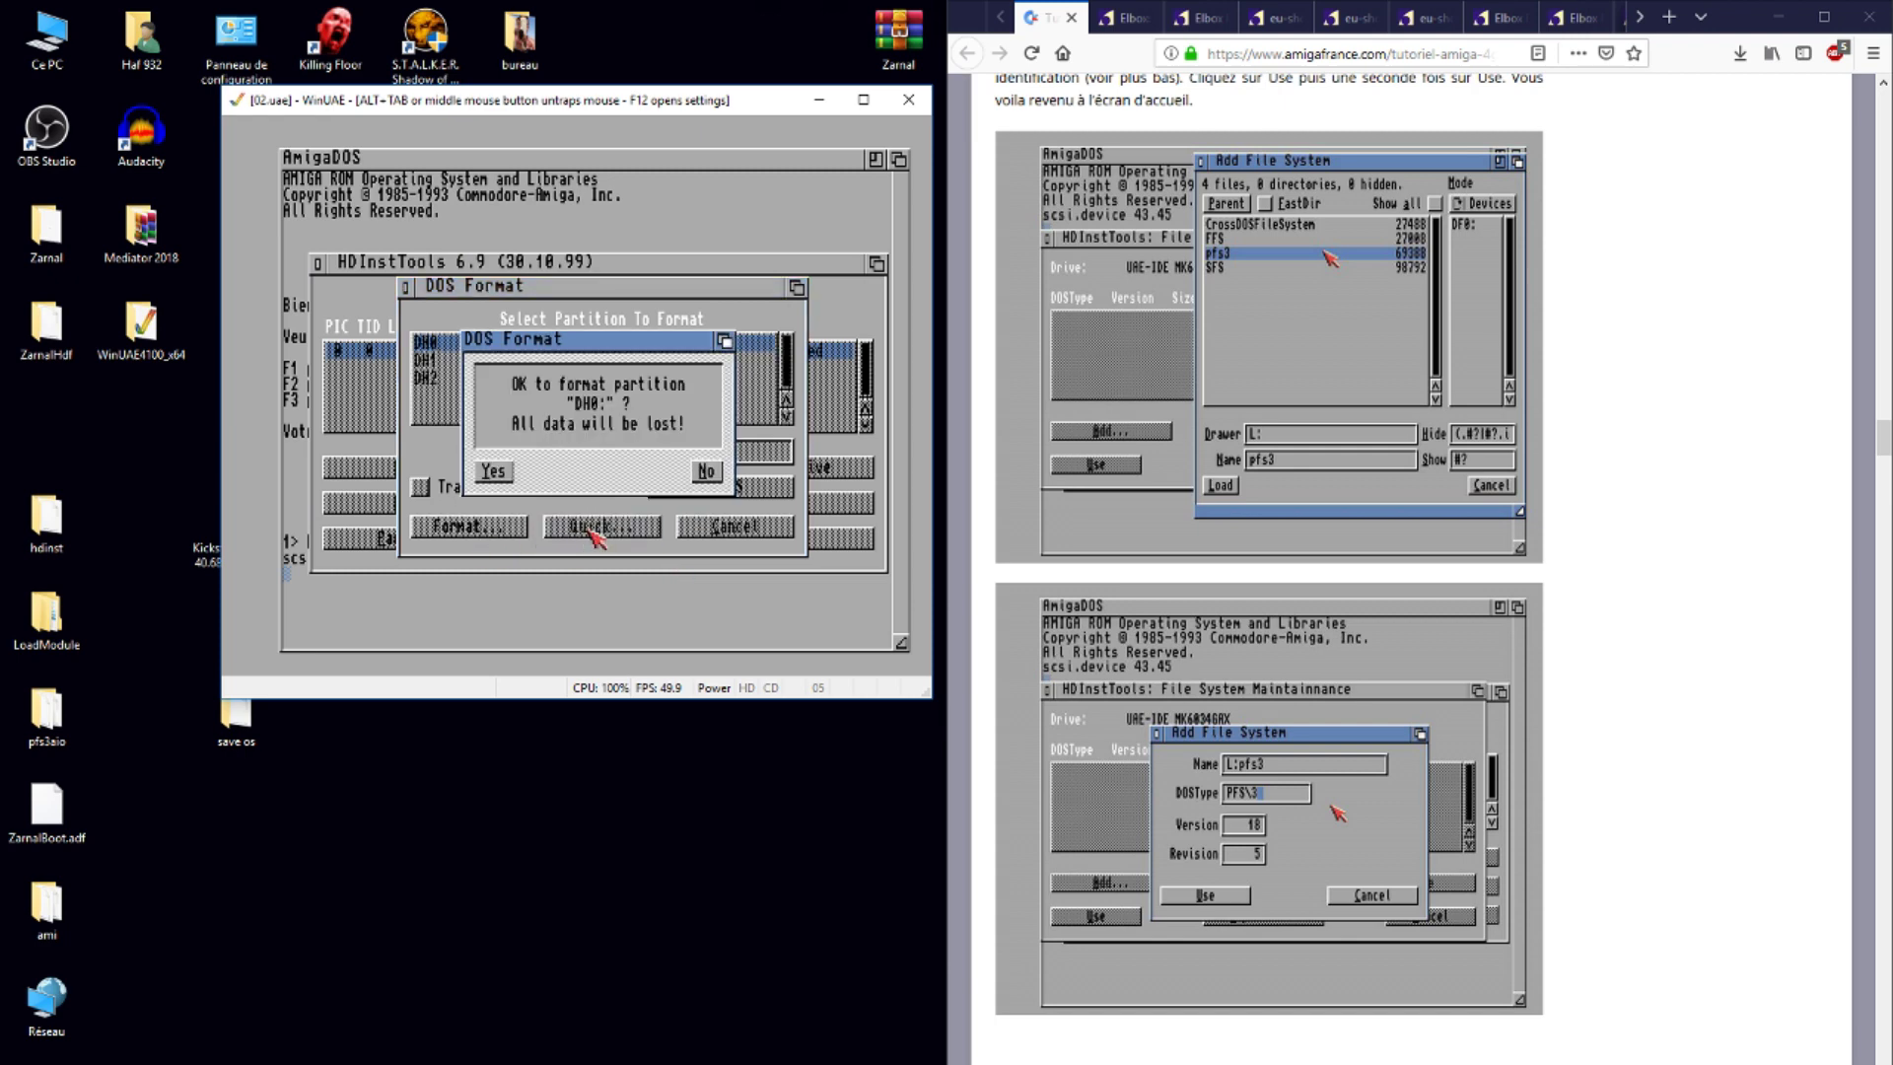
{"action": "left_click", "coordinate": [498, 477]}
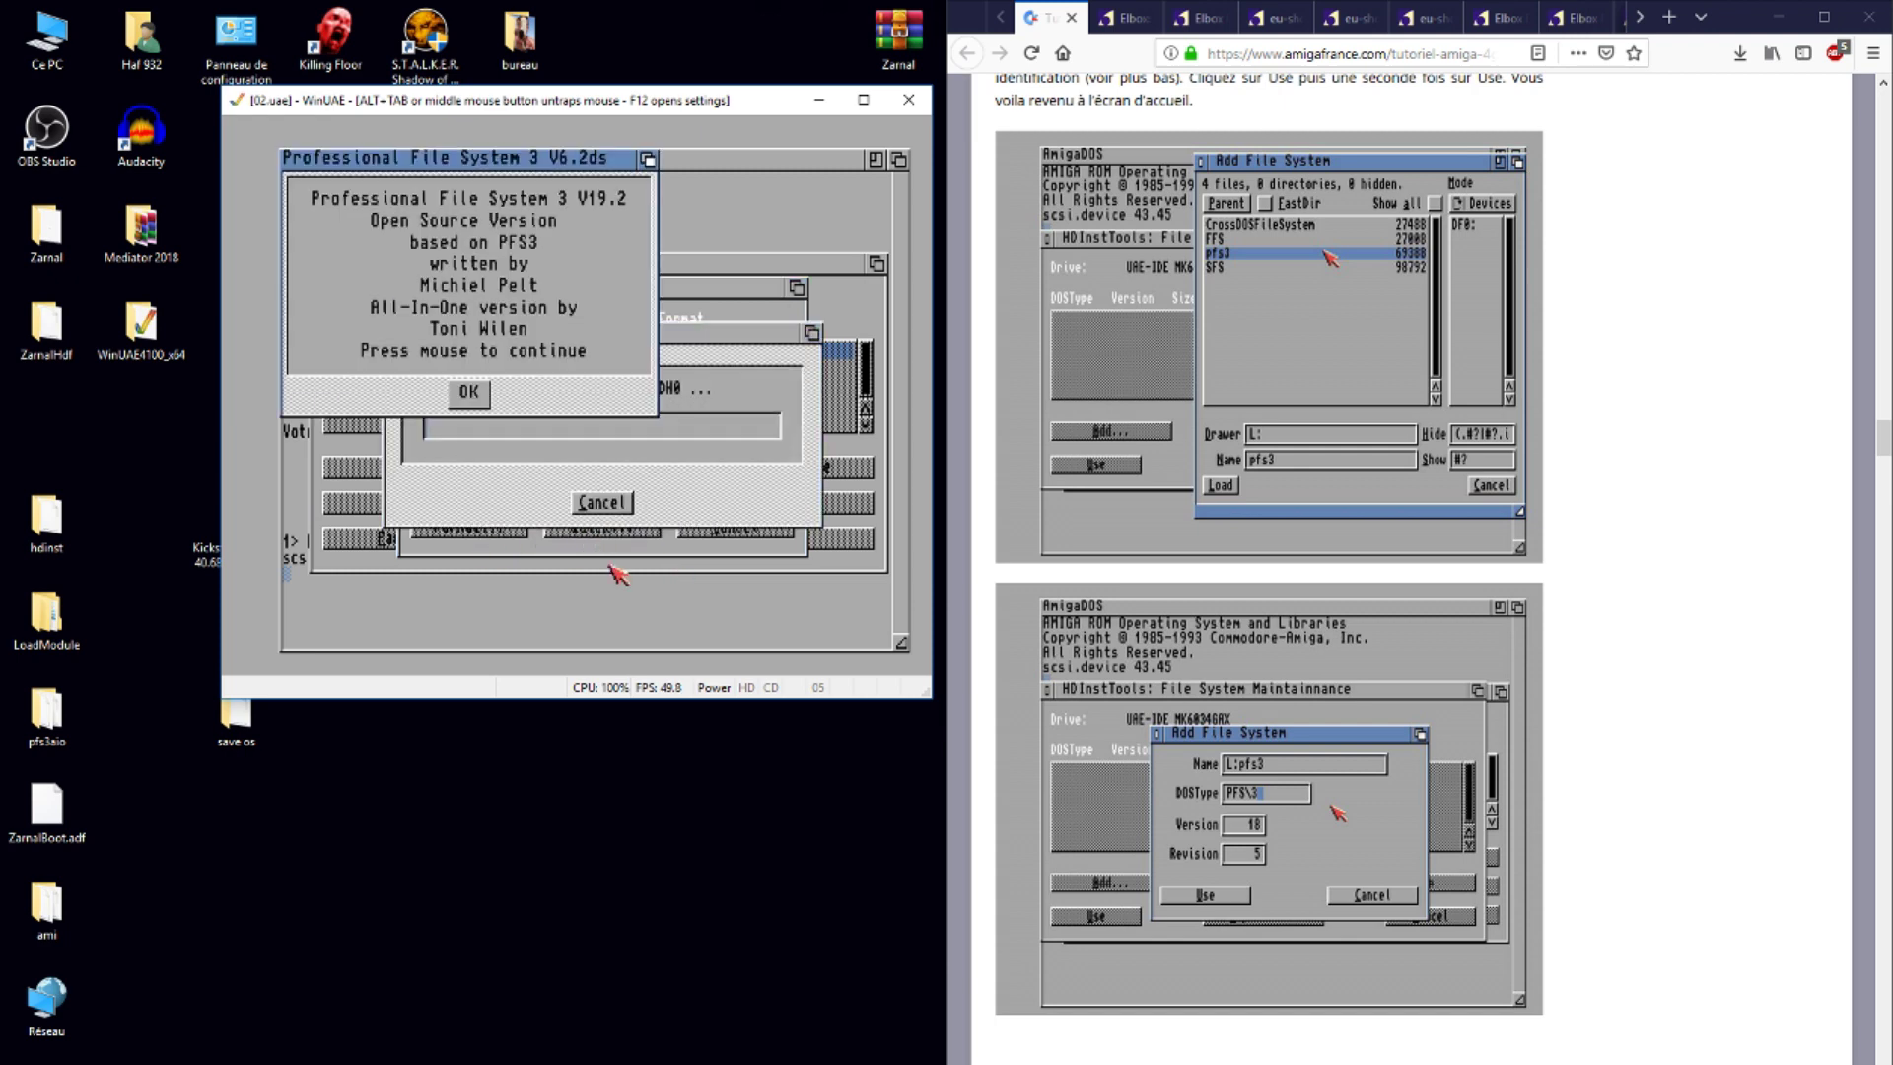
{"action": "left_click", "coordinate": [481, 393]}
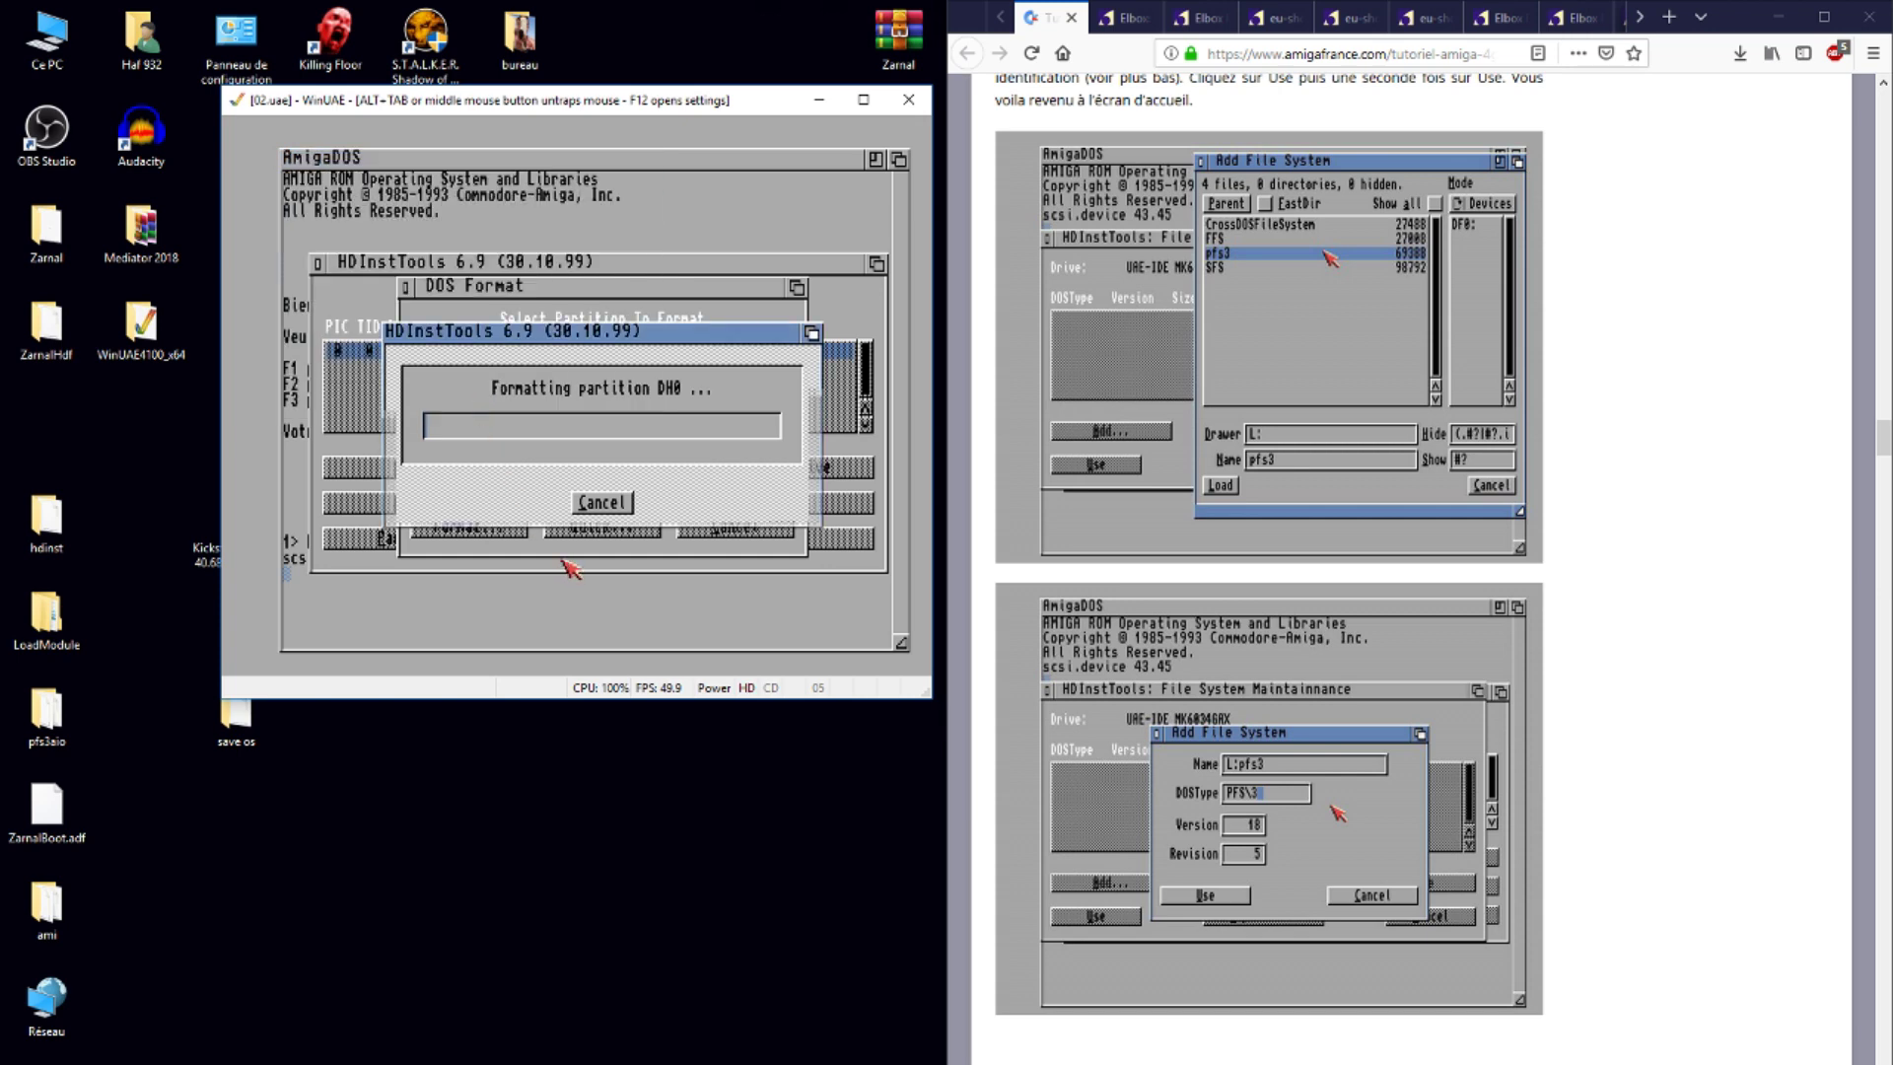
- Quick-format partition DH1 with the volume name Harddisk and dismiss the Professional File System 3 notice
{"action": "left_click", "coordinate": [451, 361]}
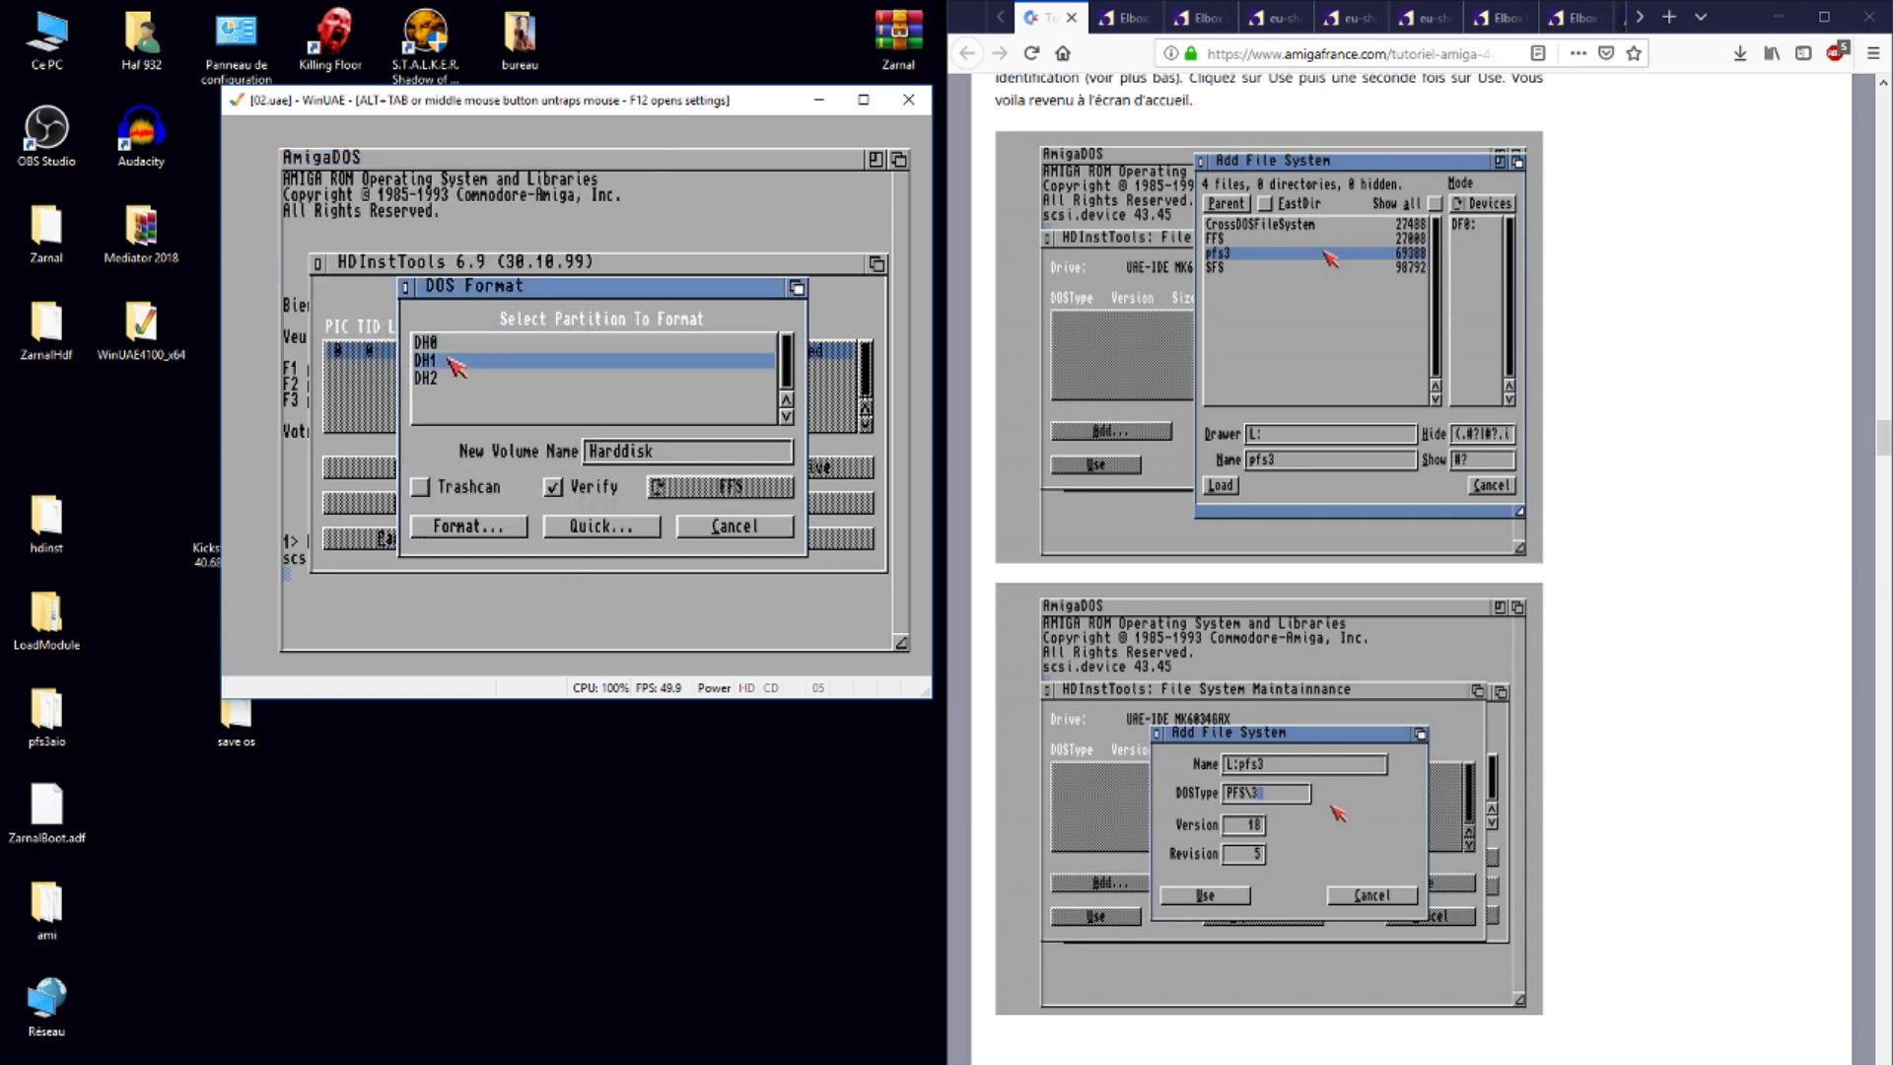
{"action": "left_click", "coordinate": [631, 529]}
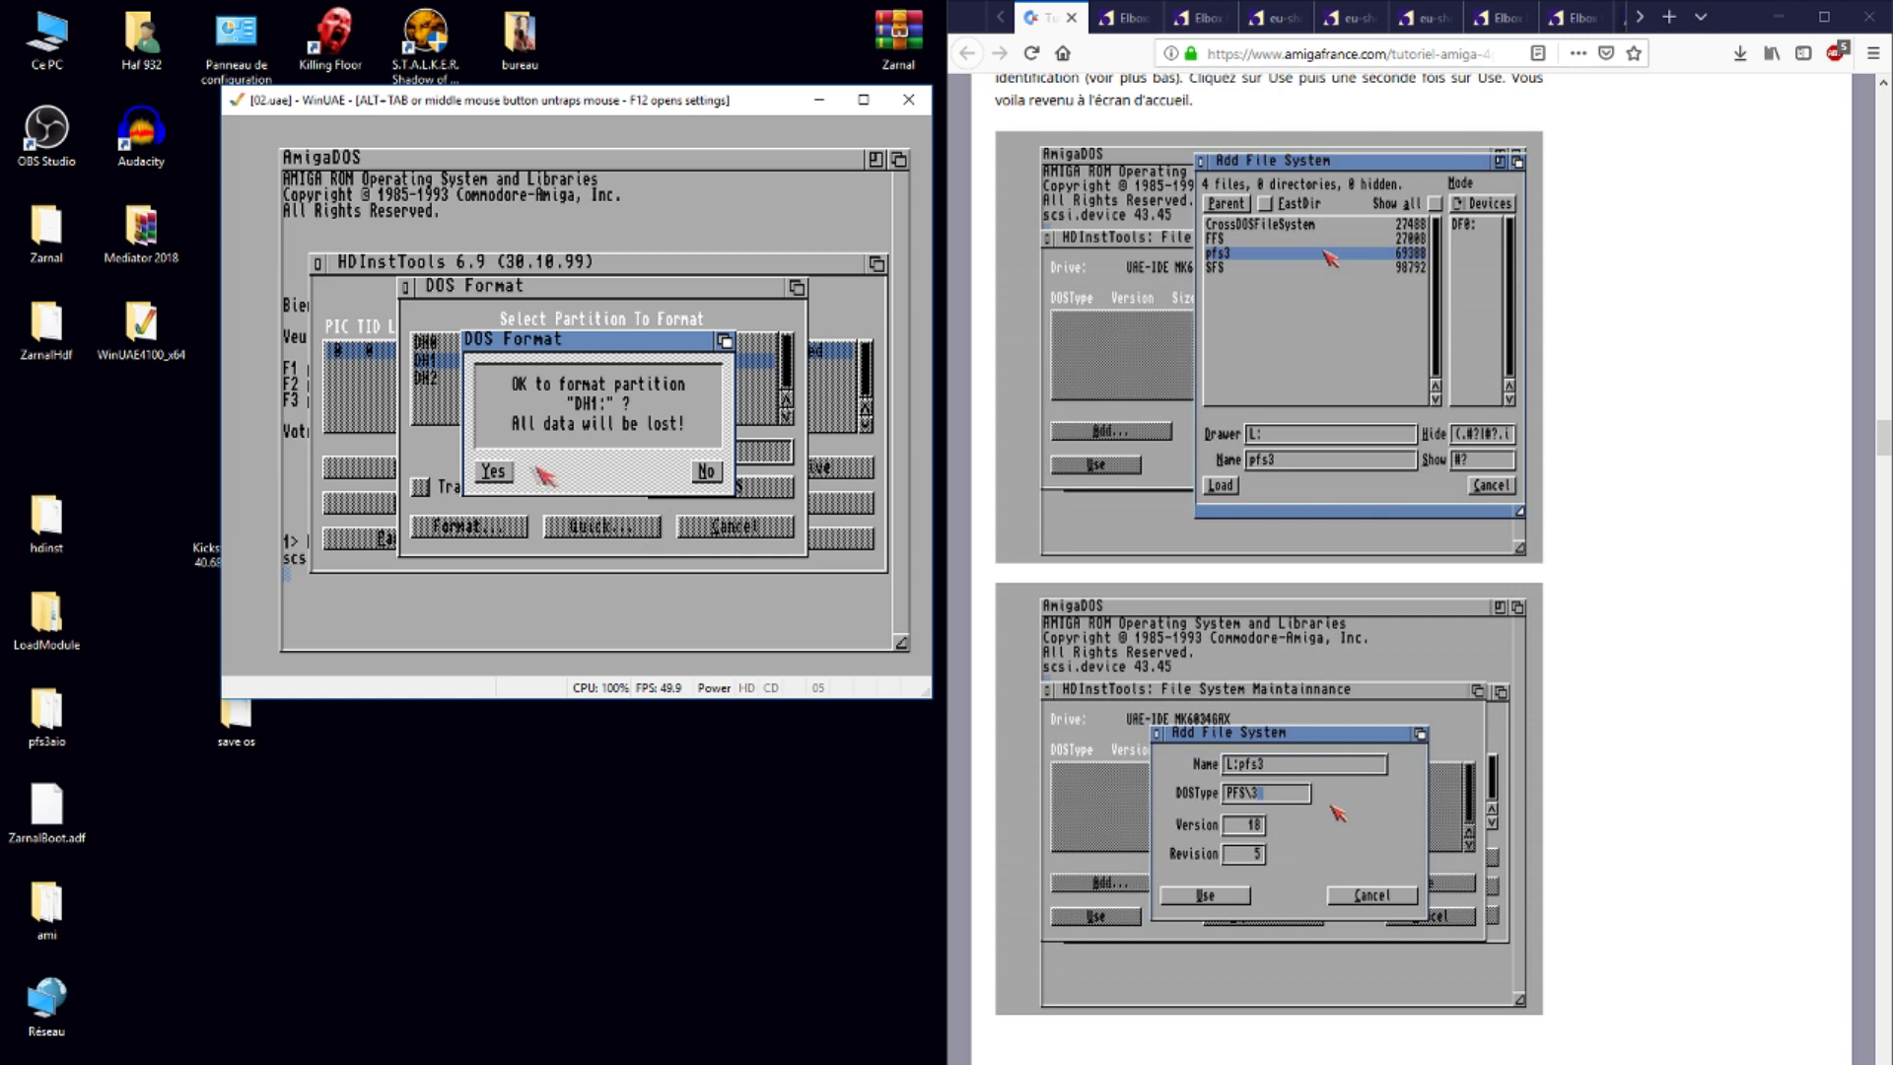
{"action": "left_click", "coordinate": [498, 475]}
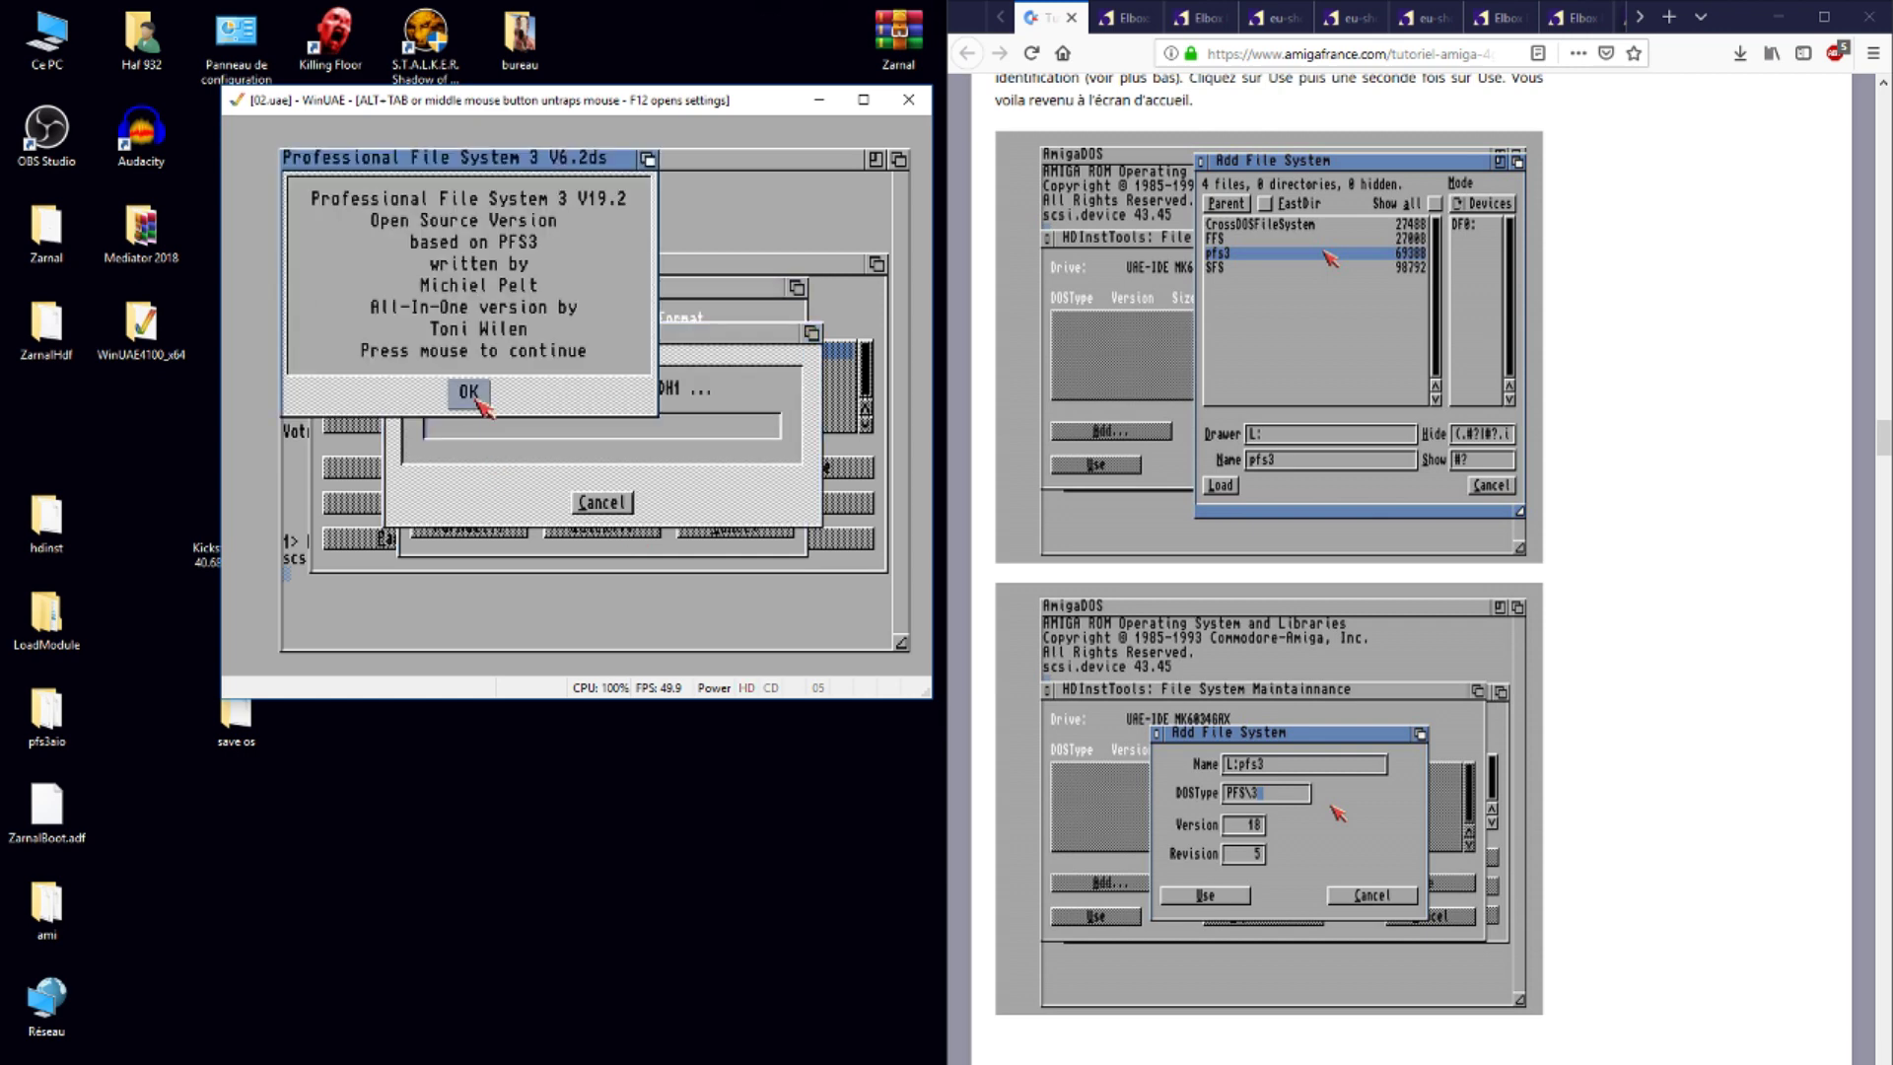
{"action": "left_click", "coordinate": [486, 404]}
- Quick-format partition DH2 with the volume name Harddisk, dismiss the Professional File System 3 notices and release the mouse from the emulator
{"action": "left_click", "coordinate": [434, 379]}
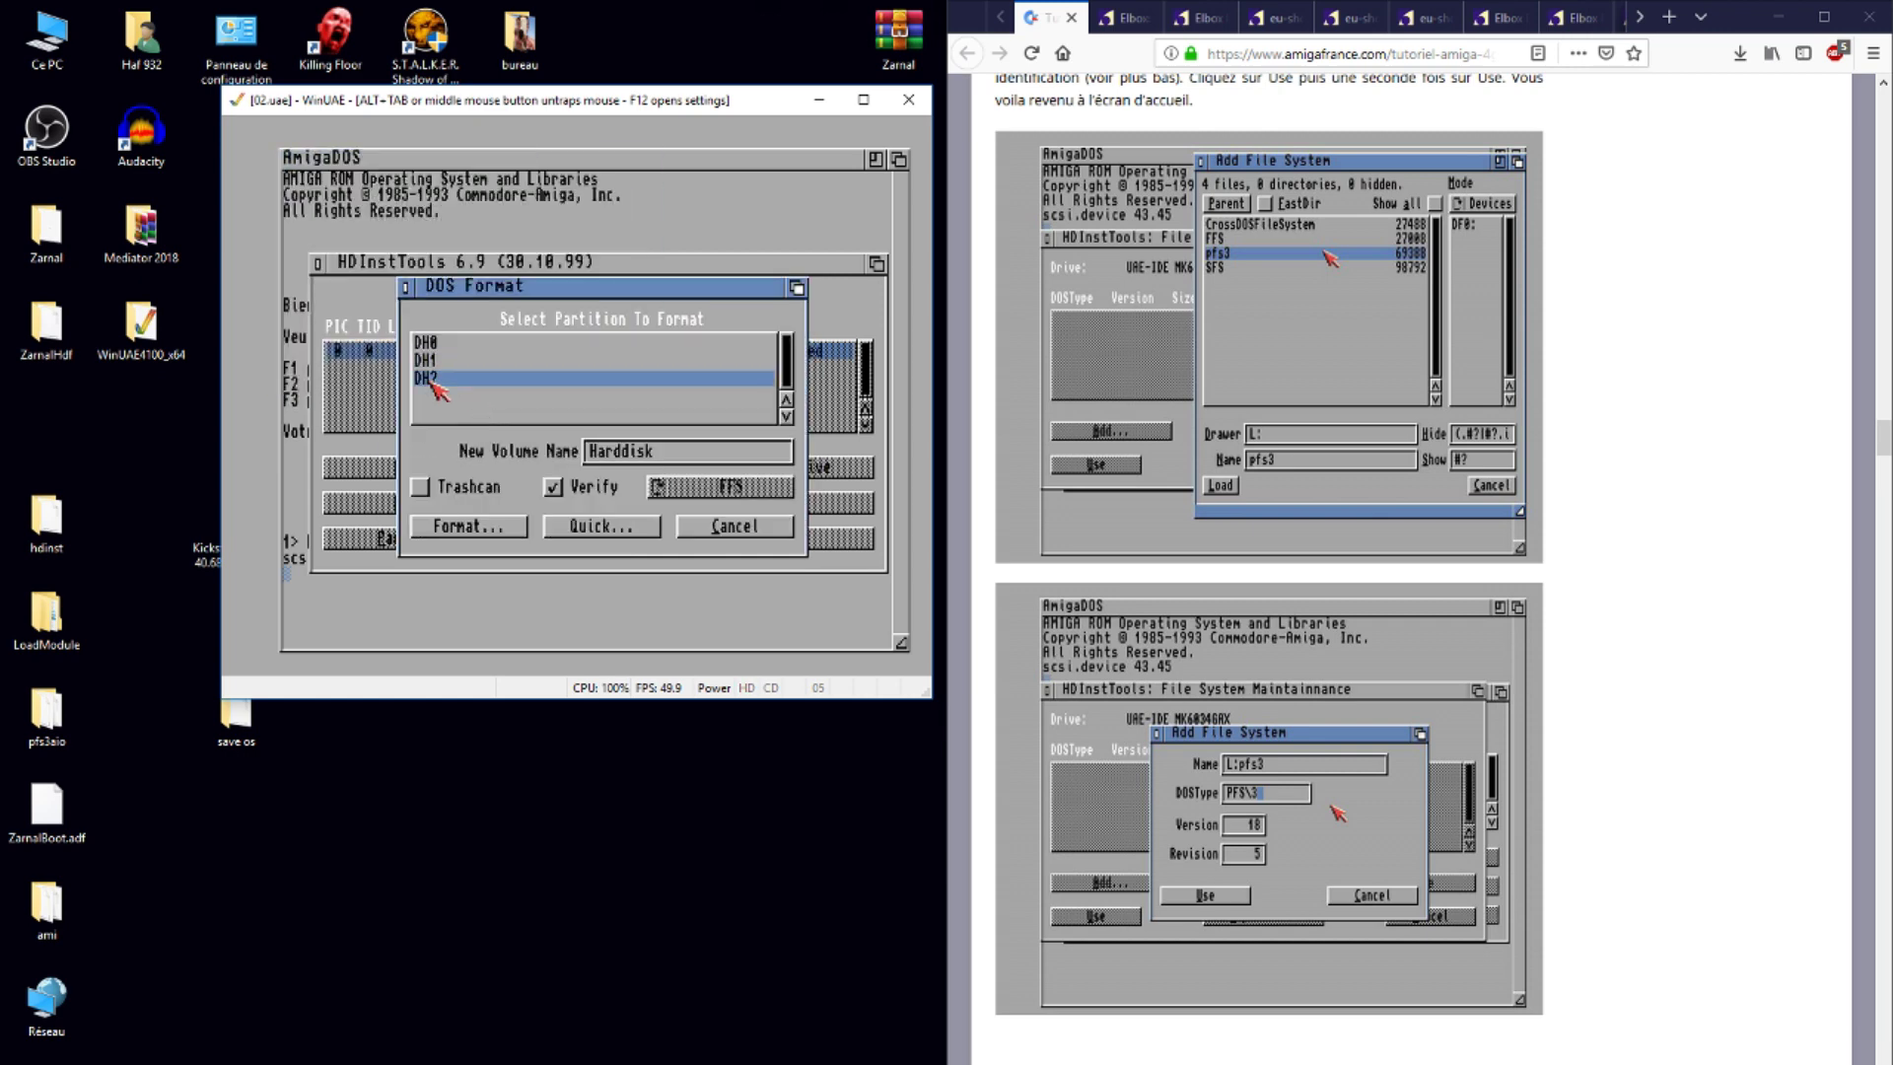
{"action": "left_click", "coordinate": [590, 528]}
{"action": "left_click", "coordinate": [512, 477]}
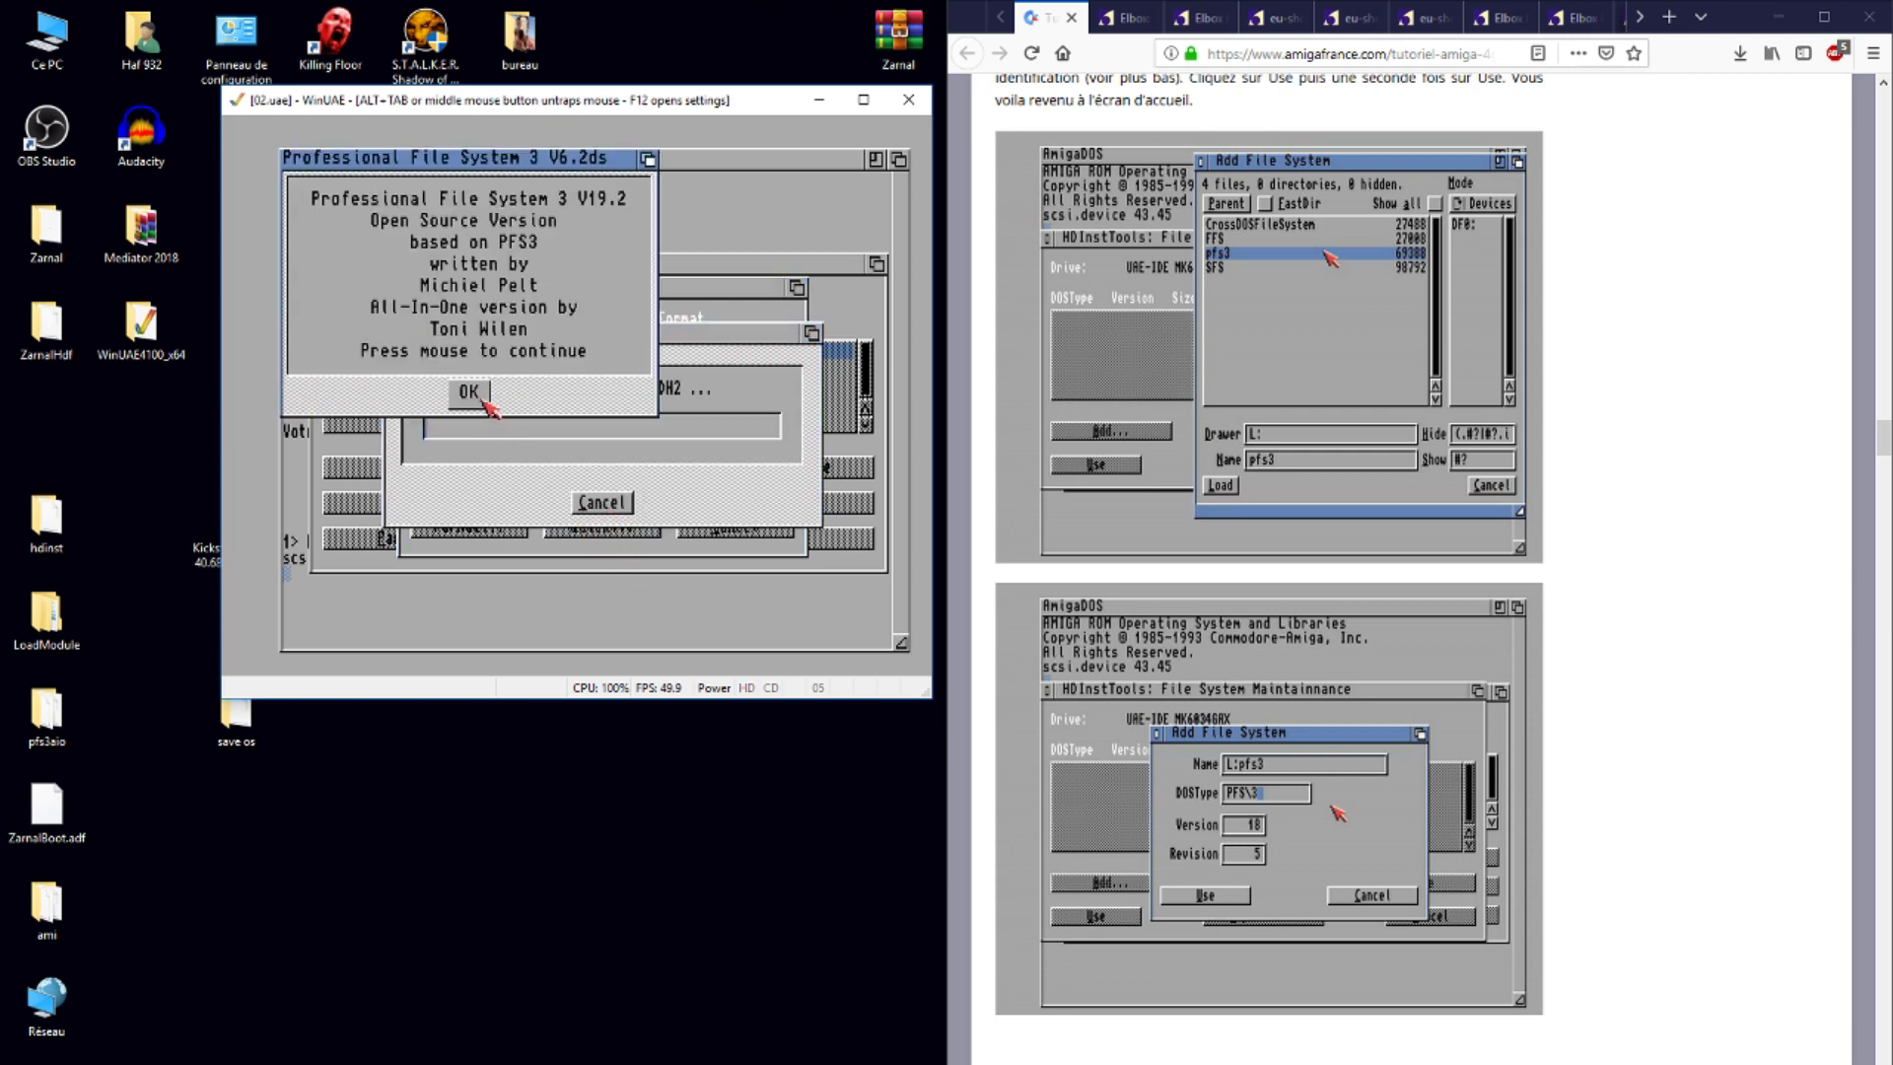
{"action": "left_click", "coordinate": [488, 399]}
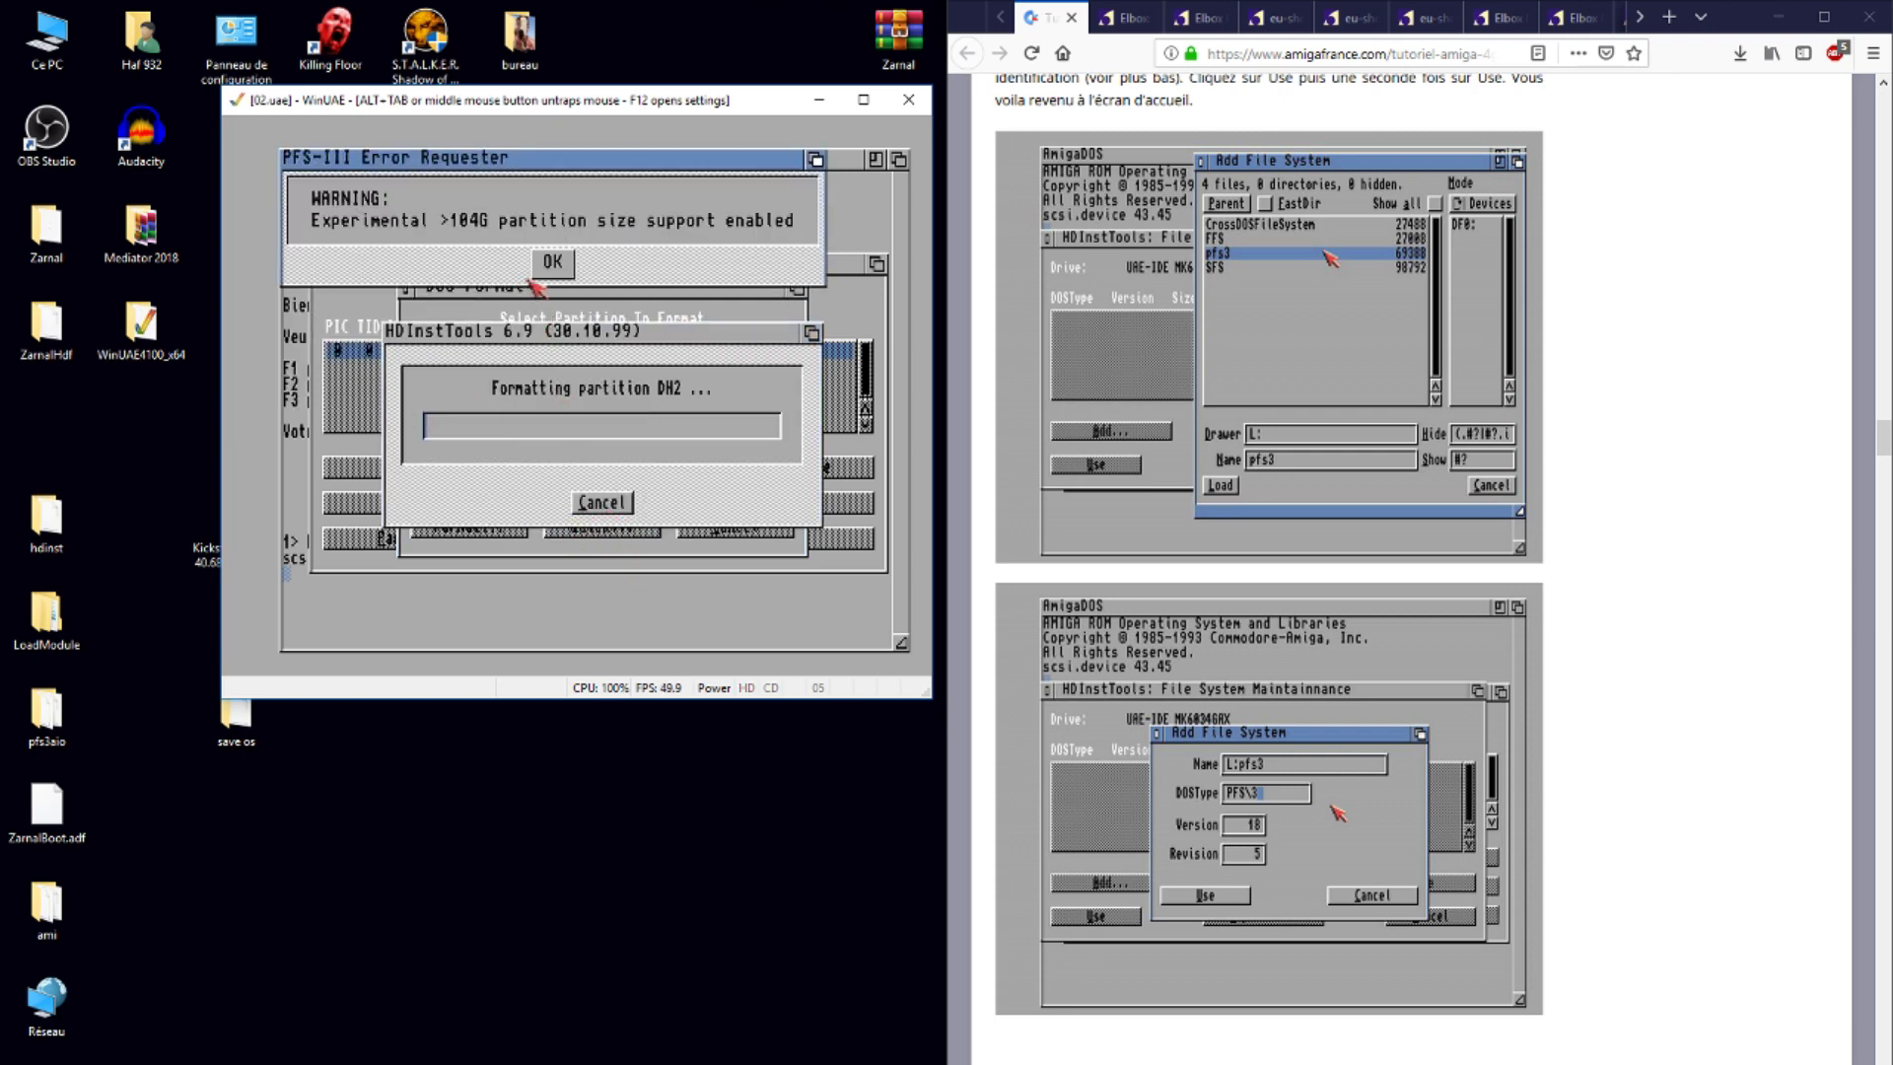
{"action": "left_click", "coordinate": [554, 262]}
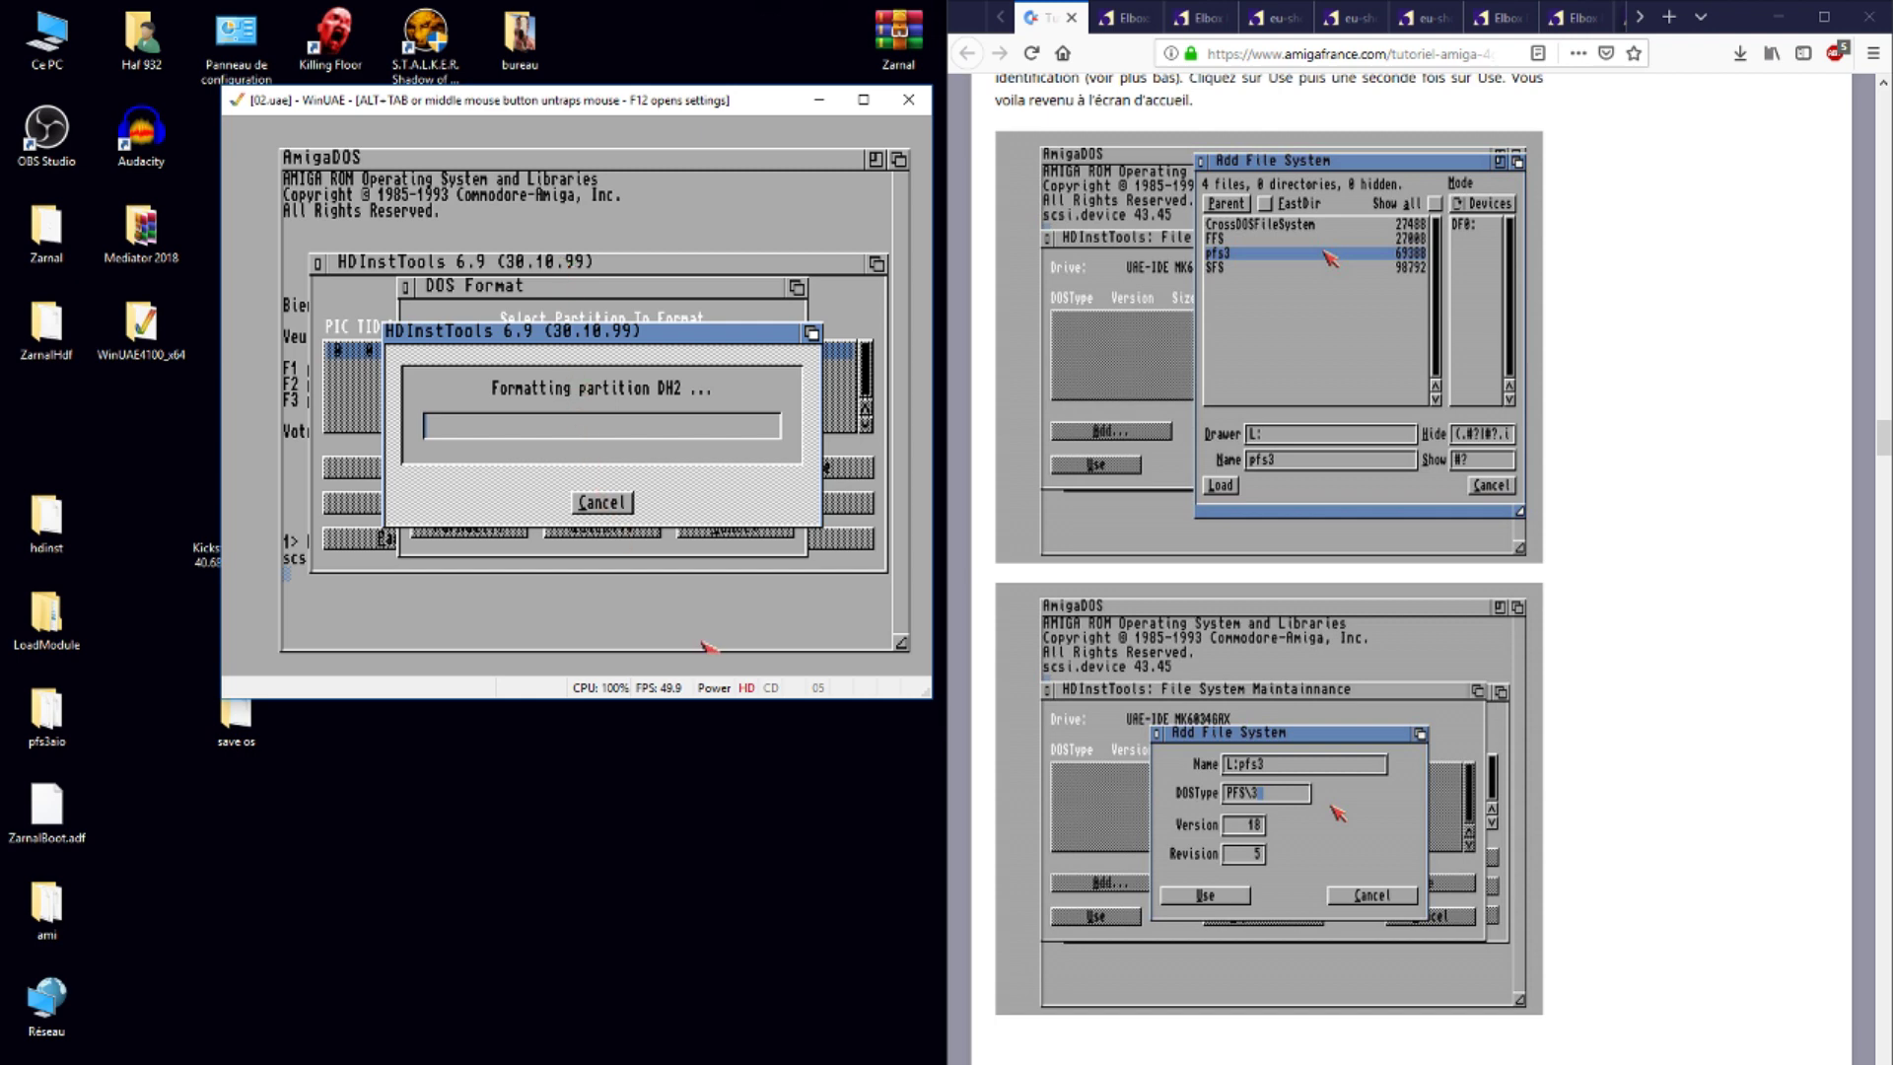
{"action": "middle_click", "coordinate": [673, 612]}
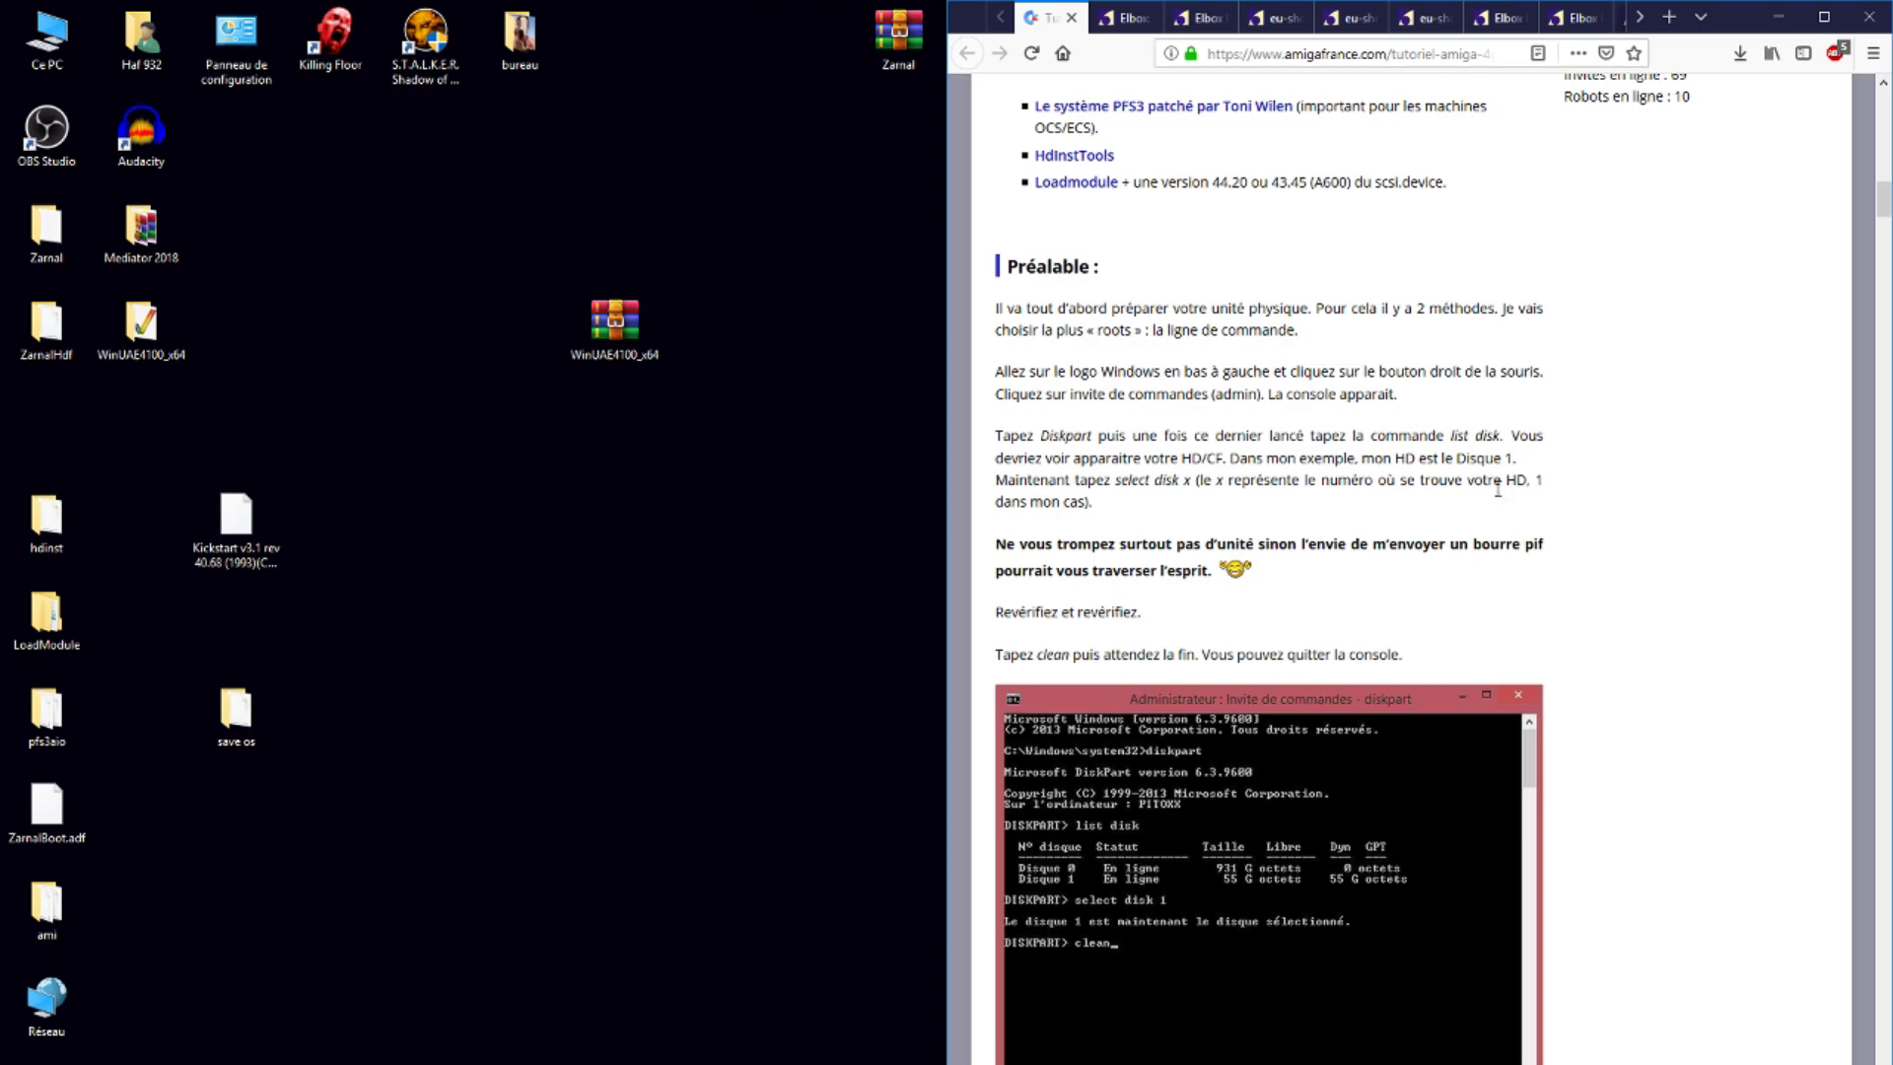
{"action": "scroll", "coordinate": [1494, 488], "scroll_direction": "down", "scroll_amount": 6}
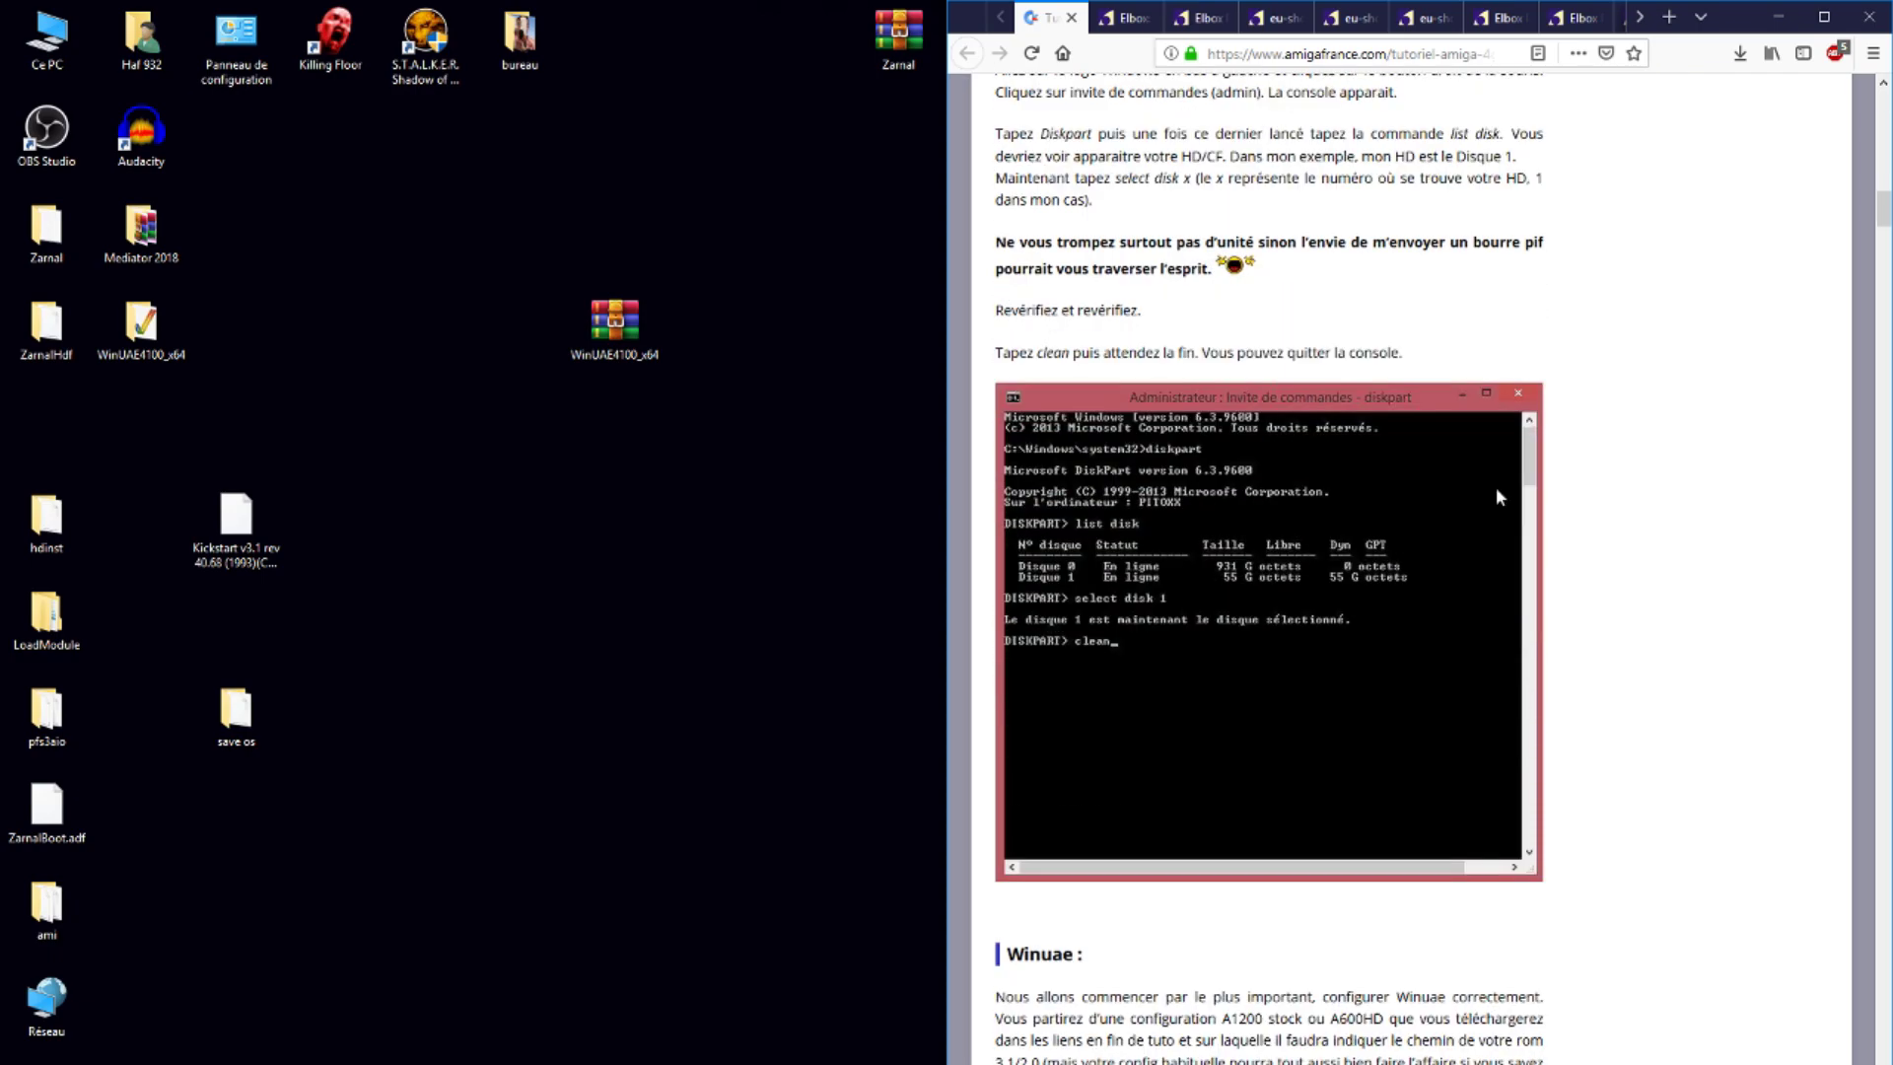
{"action": "scroll", "coordinate": [1495, 487], "scroll_direction": "down", "scroll_amount": 4}
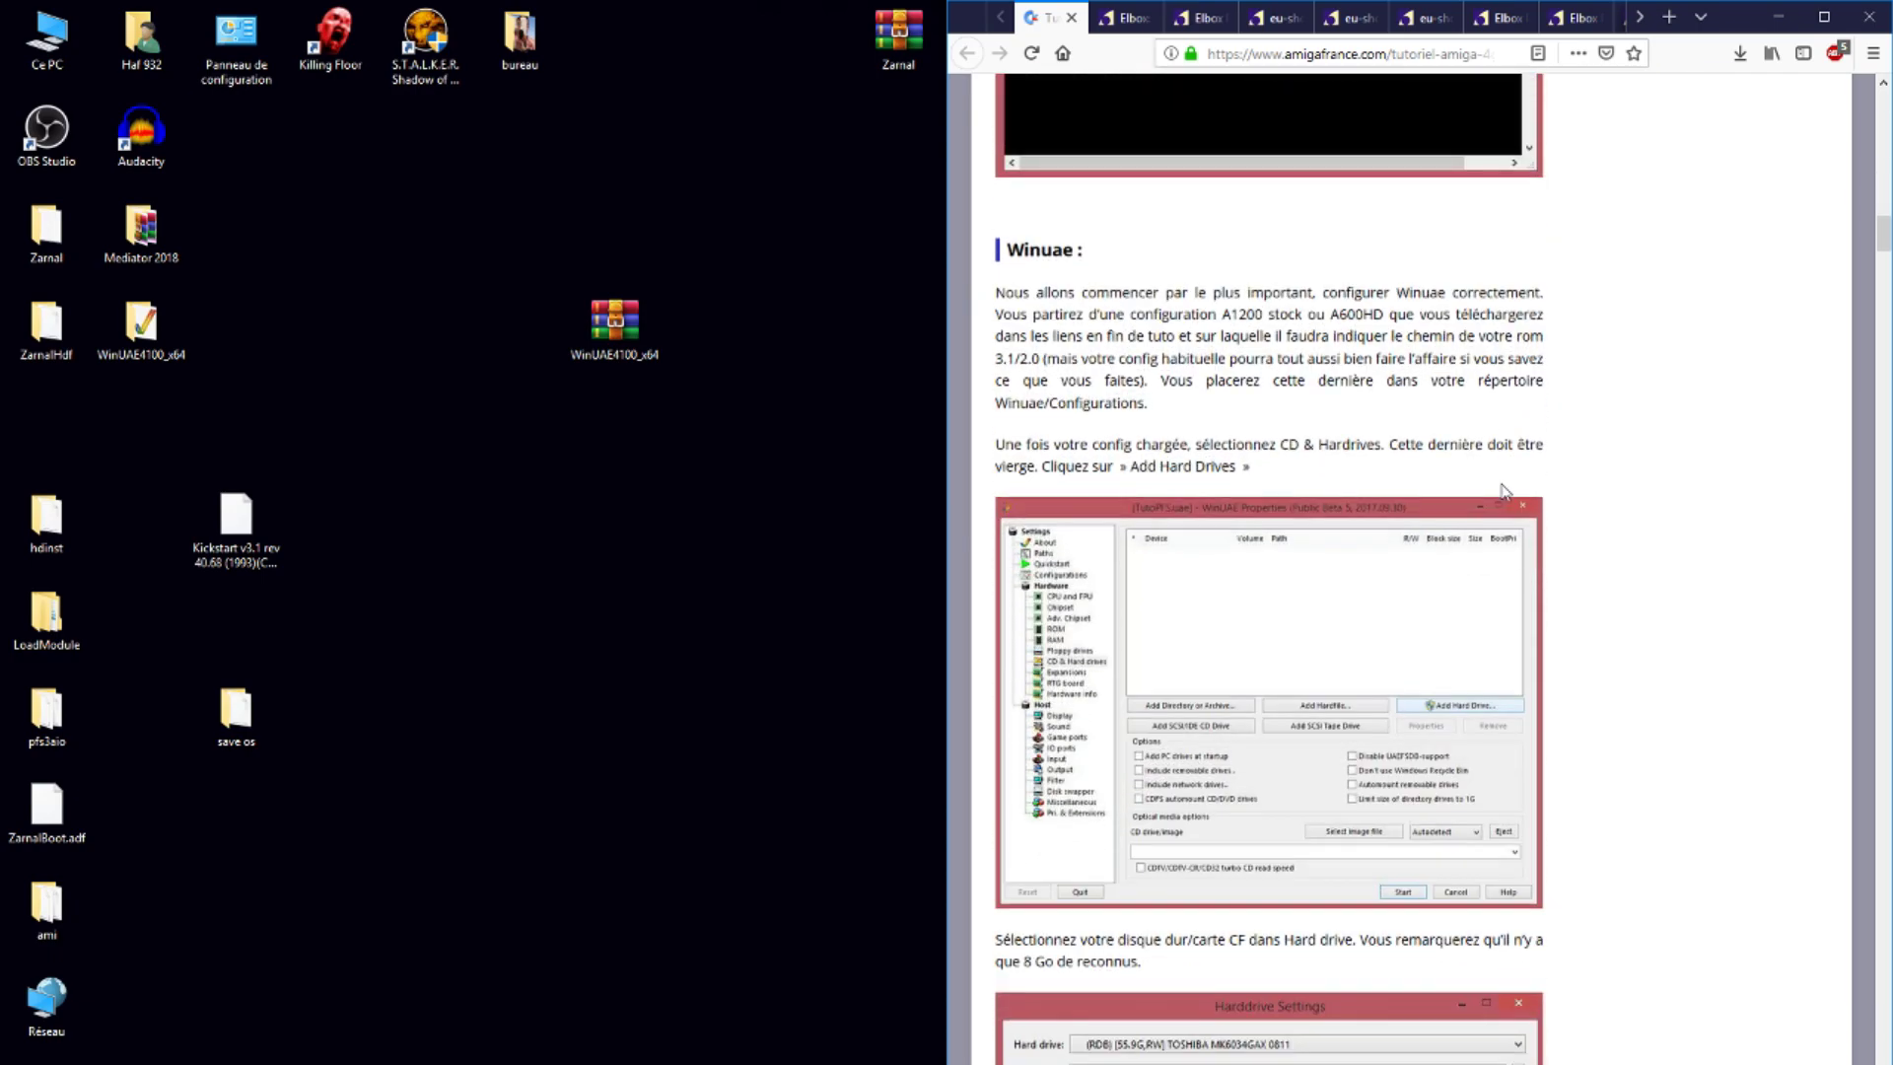
{"action": "scroll", "coordinate": [1287, 650], "scroll_direction": "down", "scroll_amount": 10}
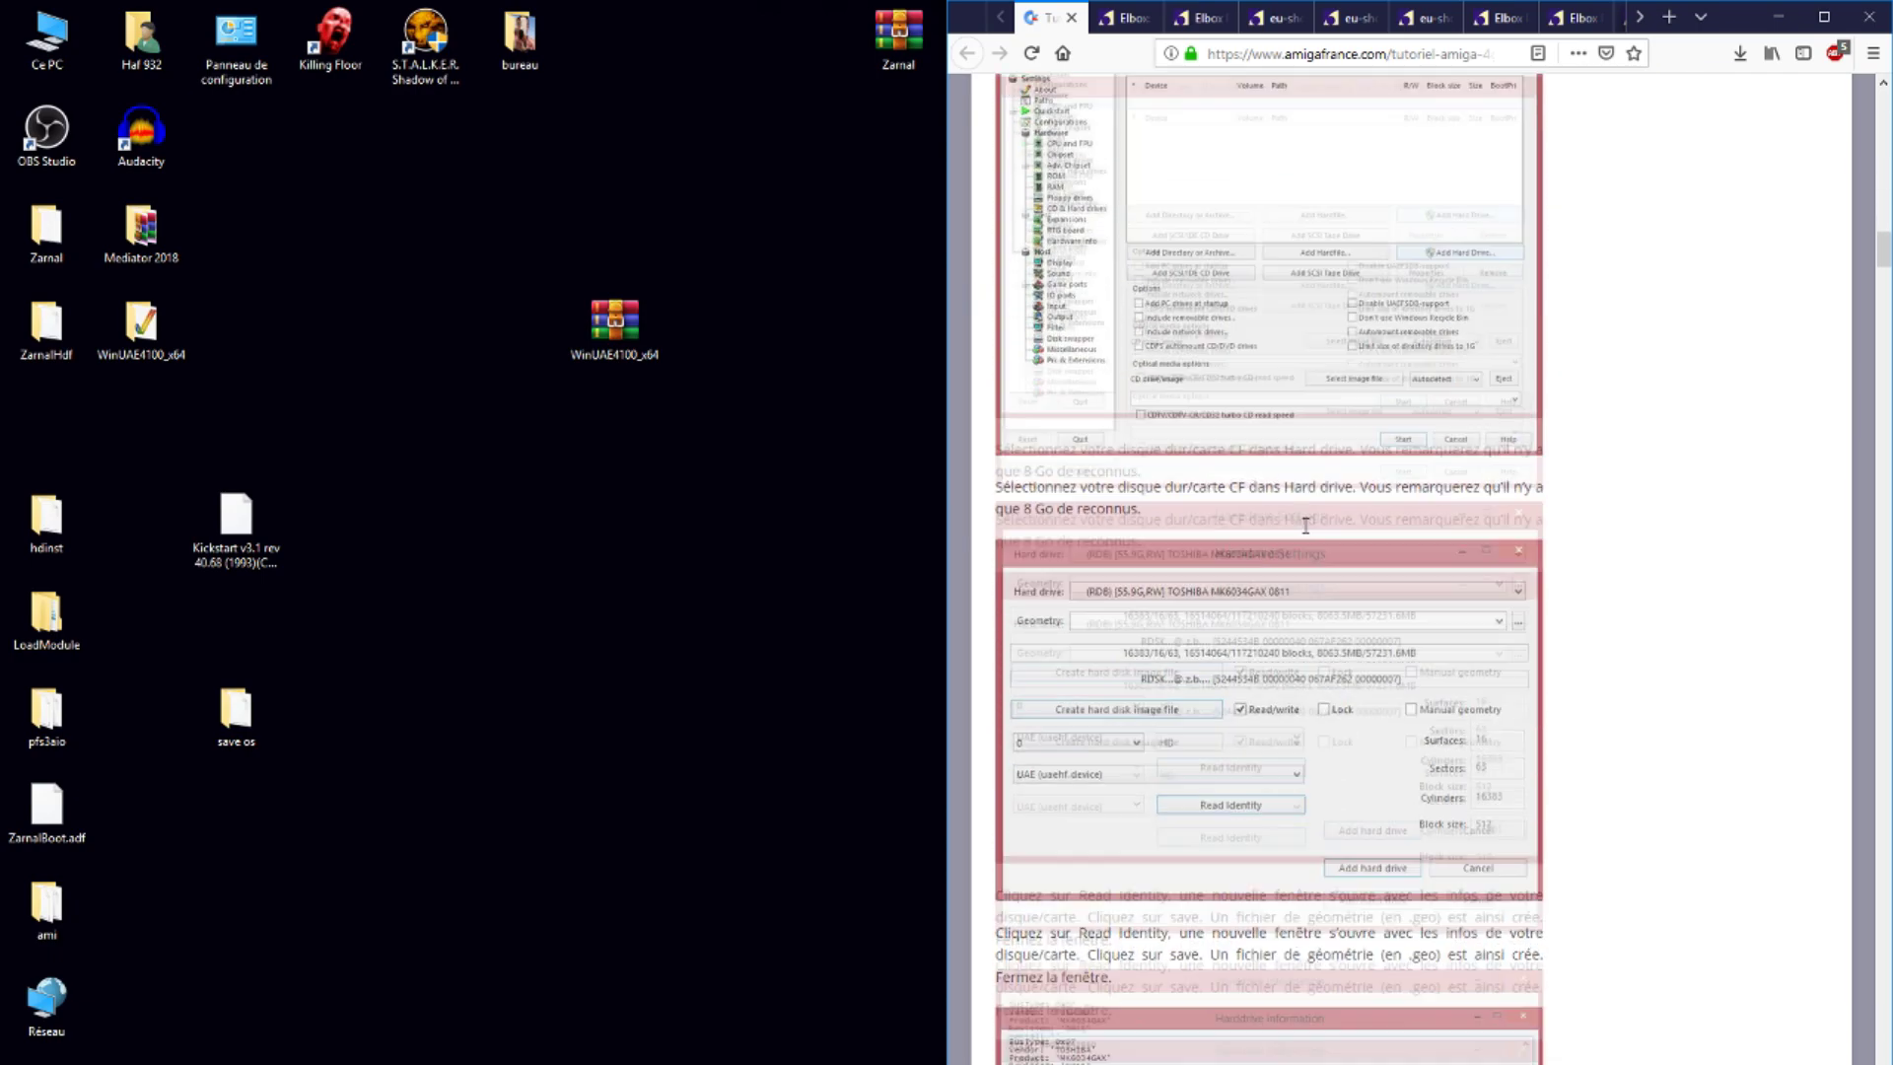
{"action": "scroll", "coordinate": [1309, 534], "scroll_direction": "down", "scroll_amount": 15}
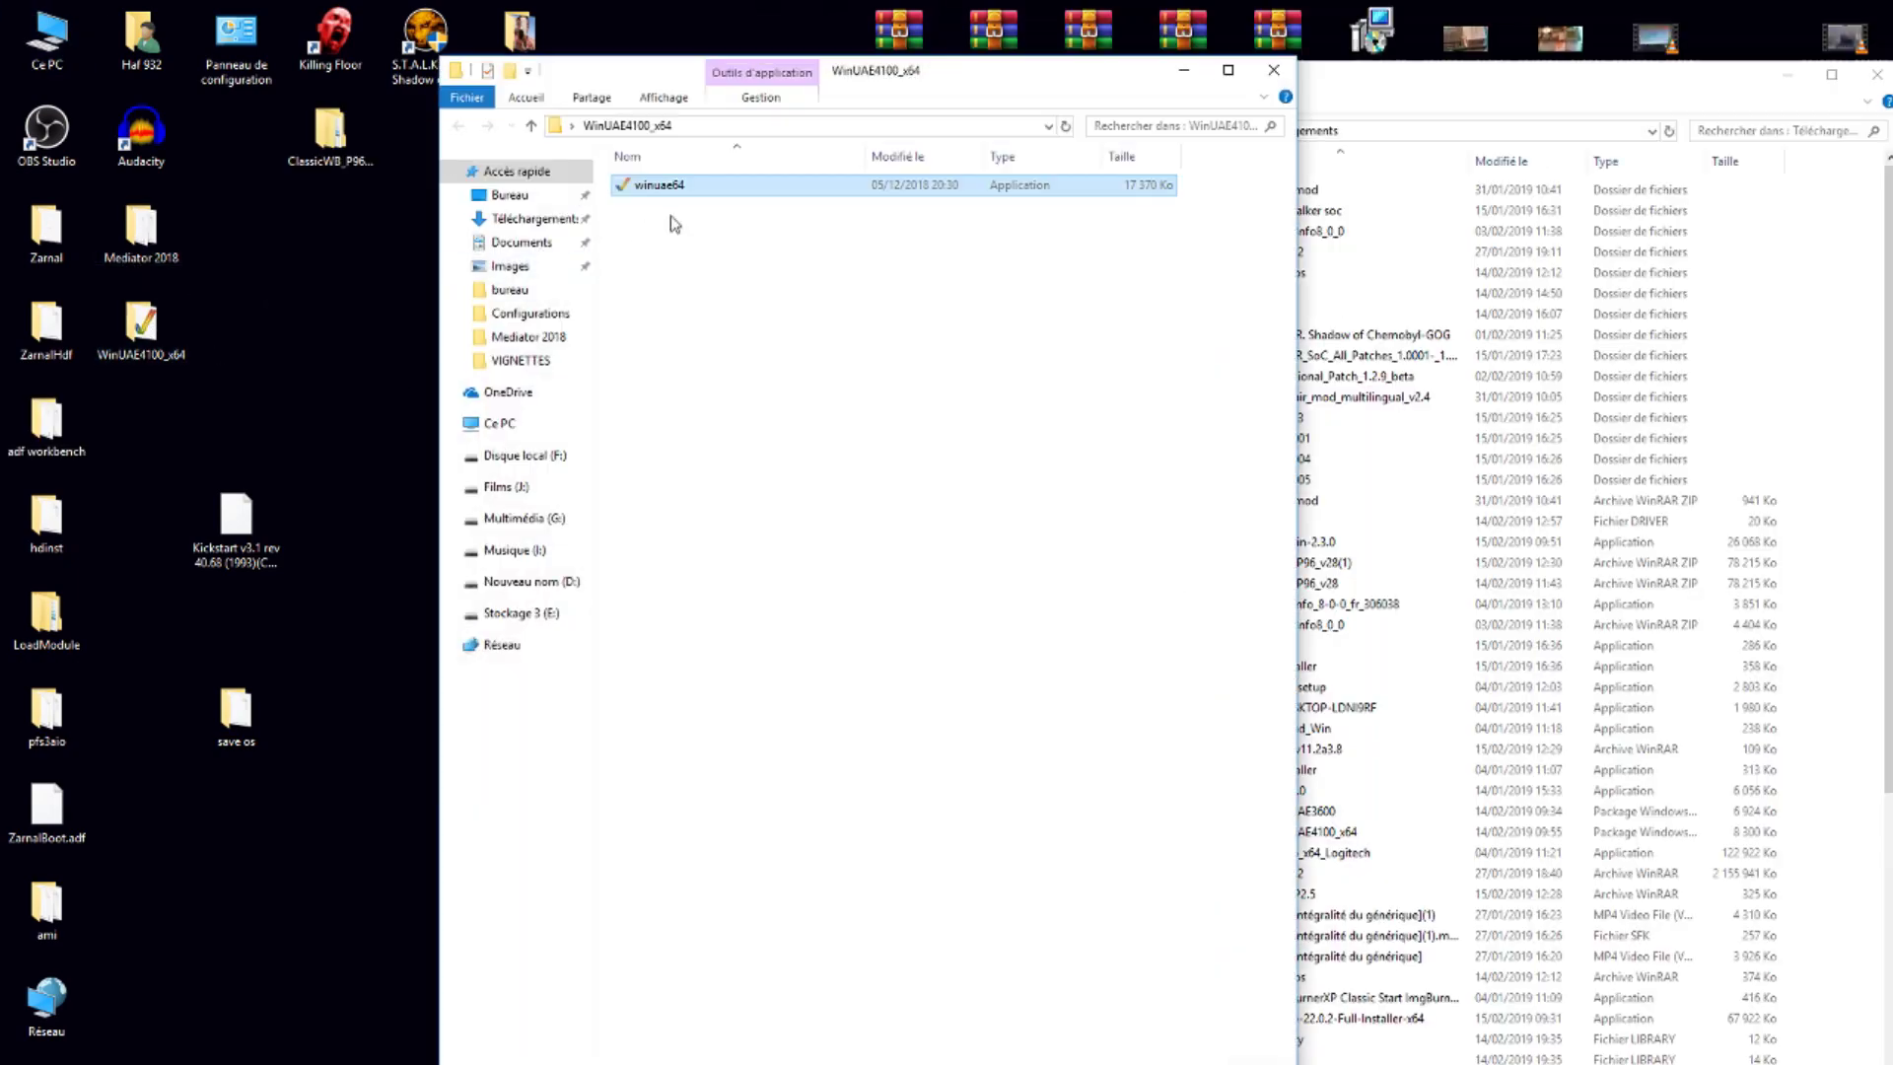
- Launch winuae64 as administrator, dismiss the missing system ROM message and show the saved configurations
{"action": "right_click", "coordinate": [670, 187]}
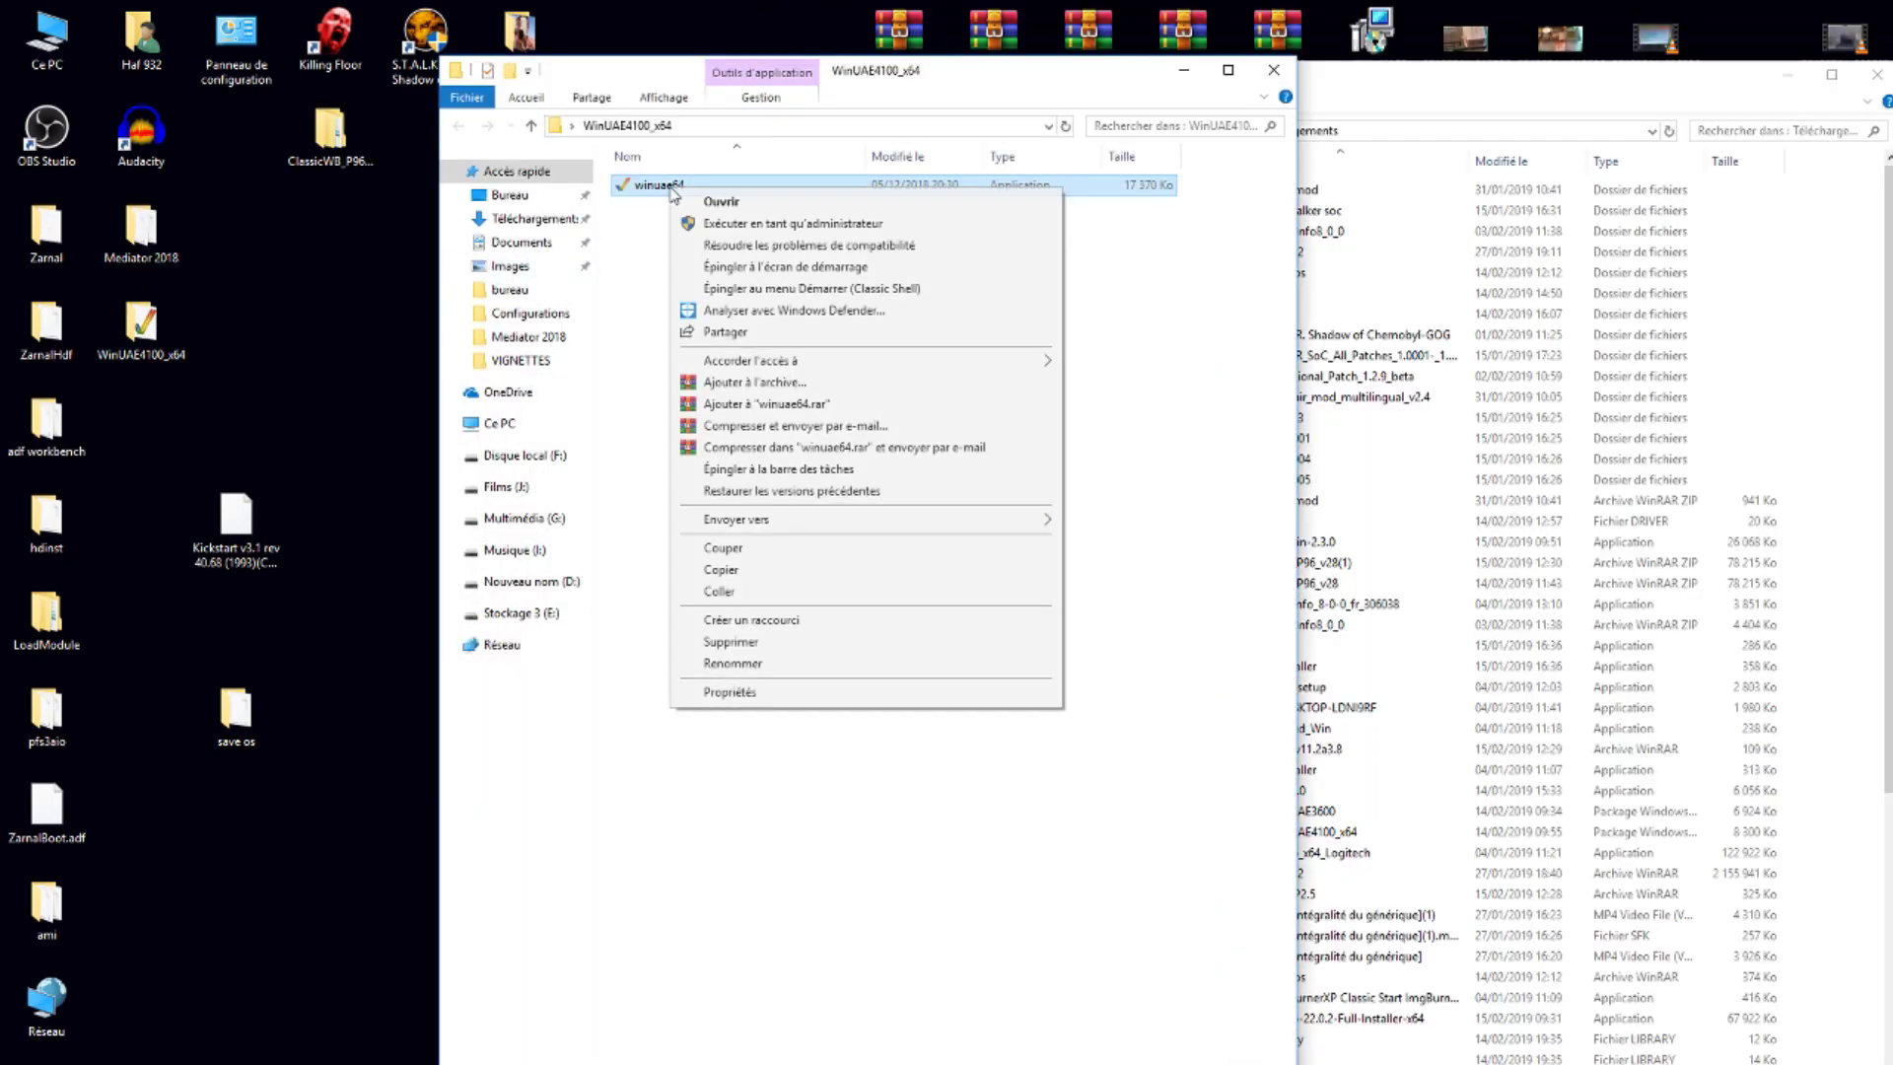
{"action": "left_click", "coordinate": [730, 220]}
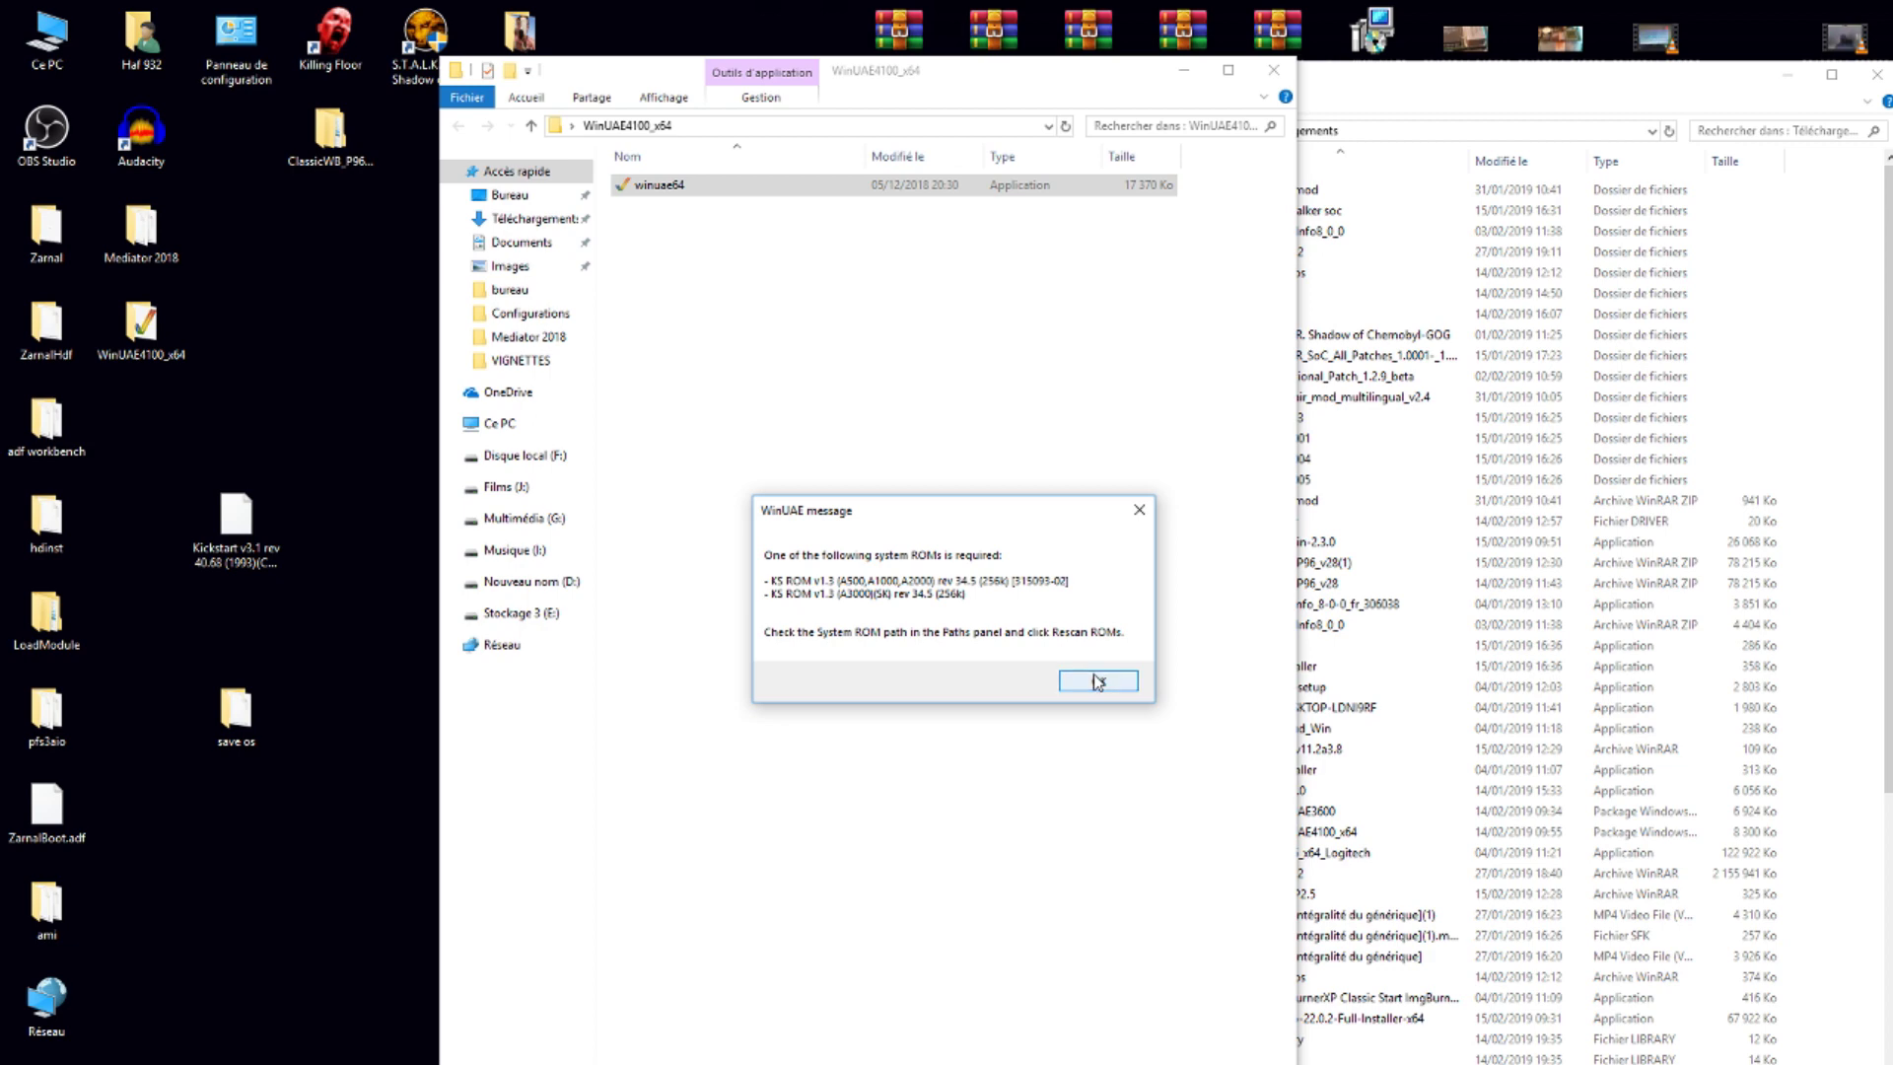
{"action": "left_click", "coordinate": [1095, 680]}
{"action": "left_click", "coordinate": [440, 233]}
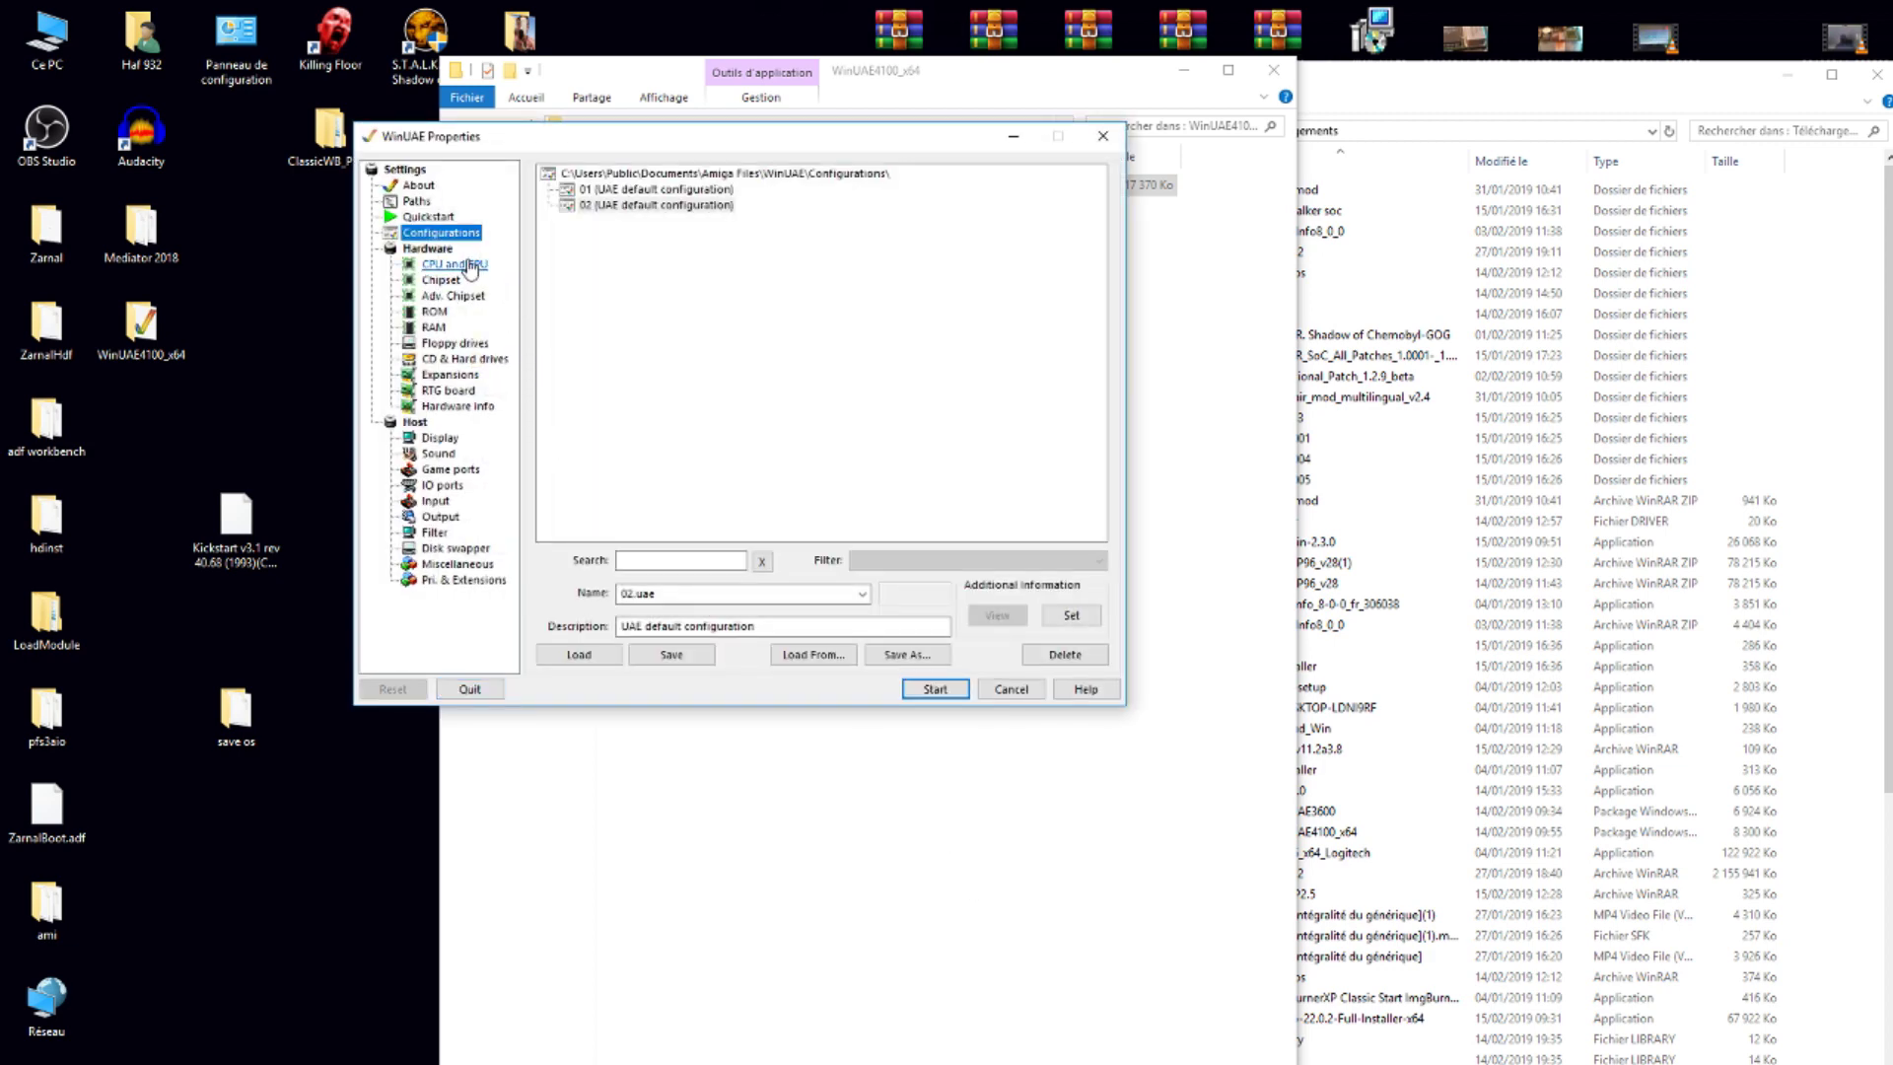
- Choose the processor and its options in the CPU and FPU settings
{"action": "left_click", "coordinate": [467, 265]}
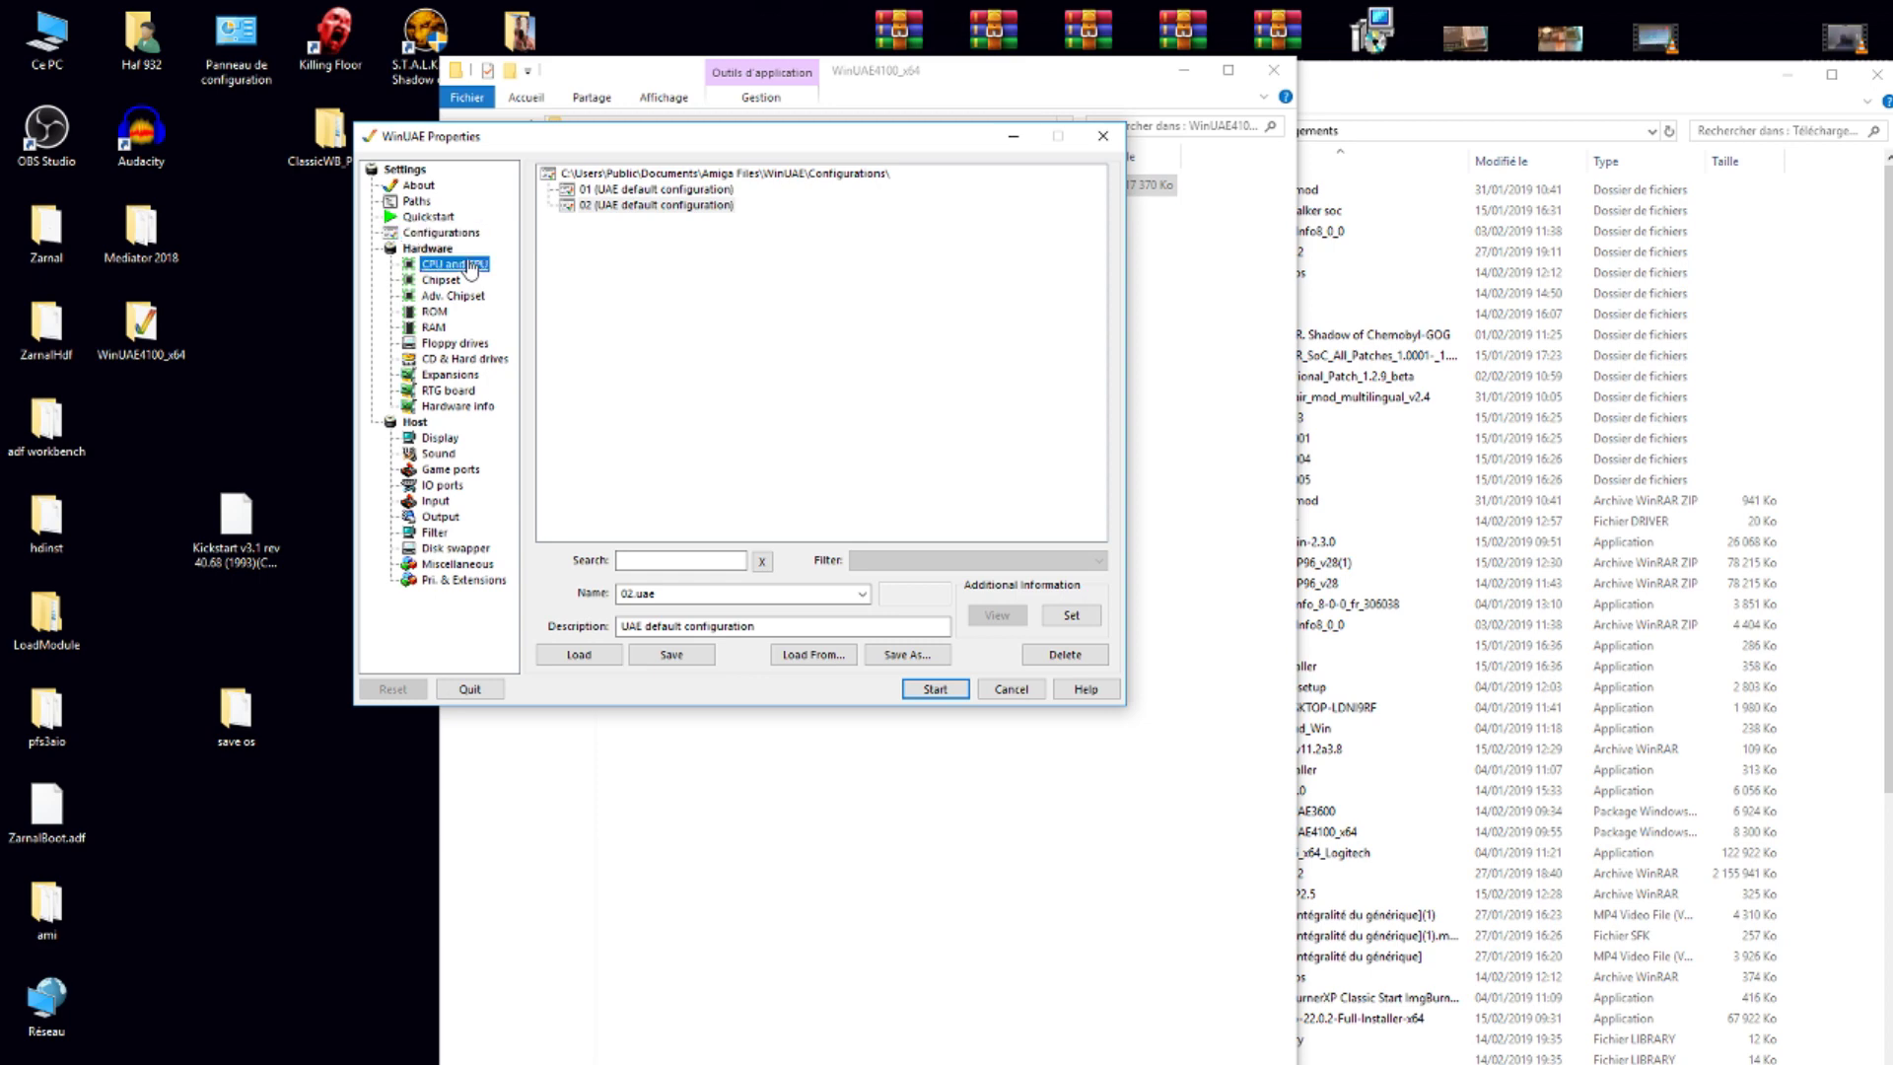
{"action": "left_click", "coordinate": [552, 283]}
{"action": "left_click", "coordinate": [749, 200]}
{"action": "left_click", "coordinate": [552, 390]}
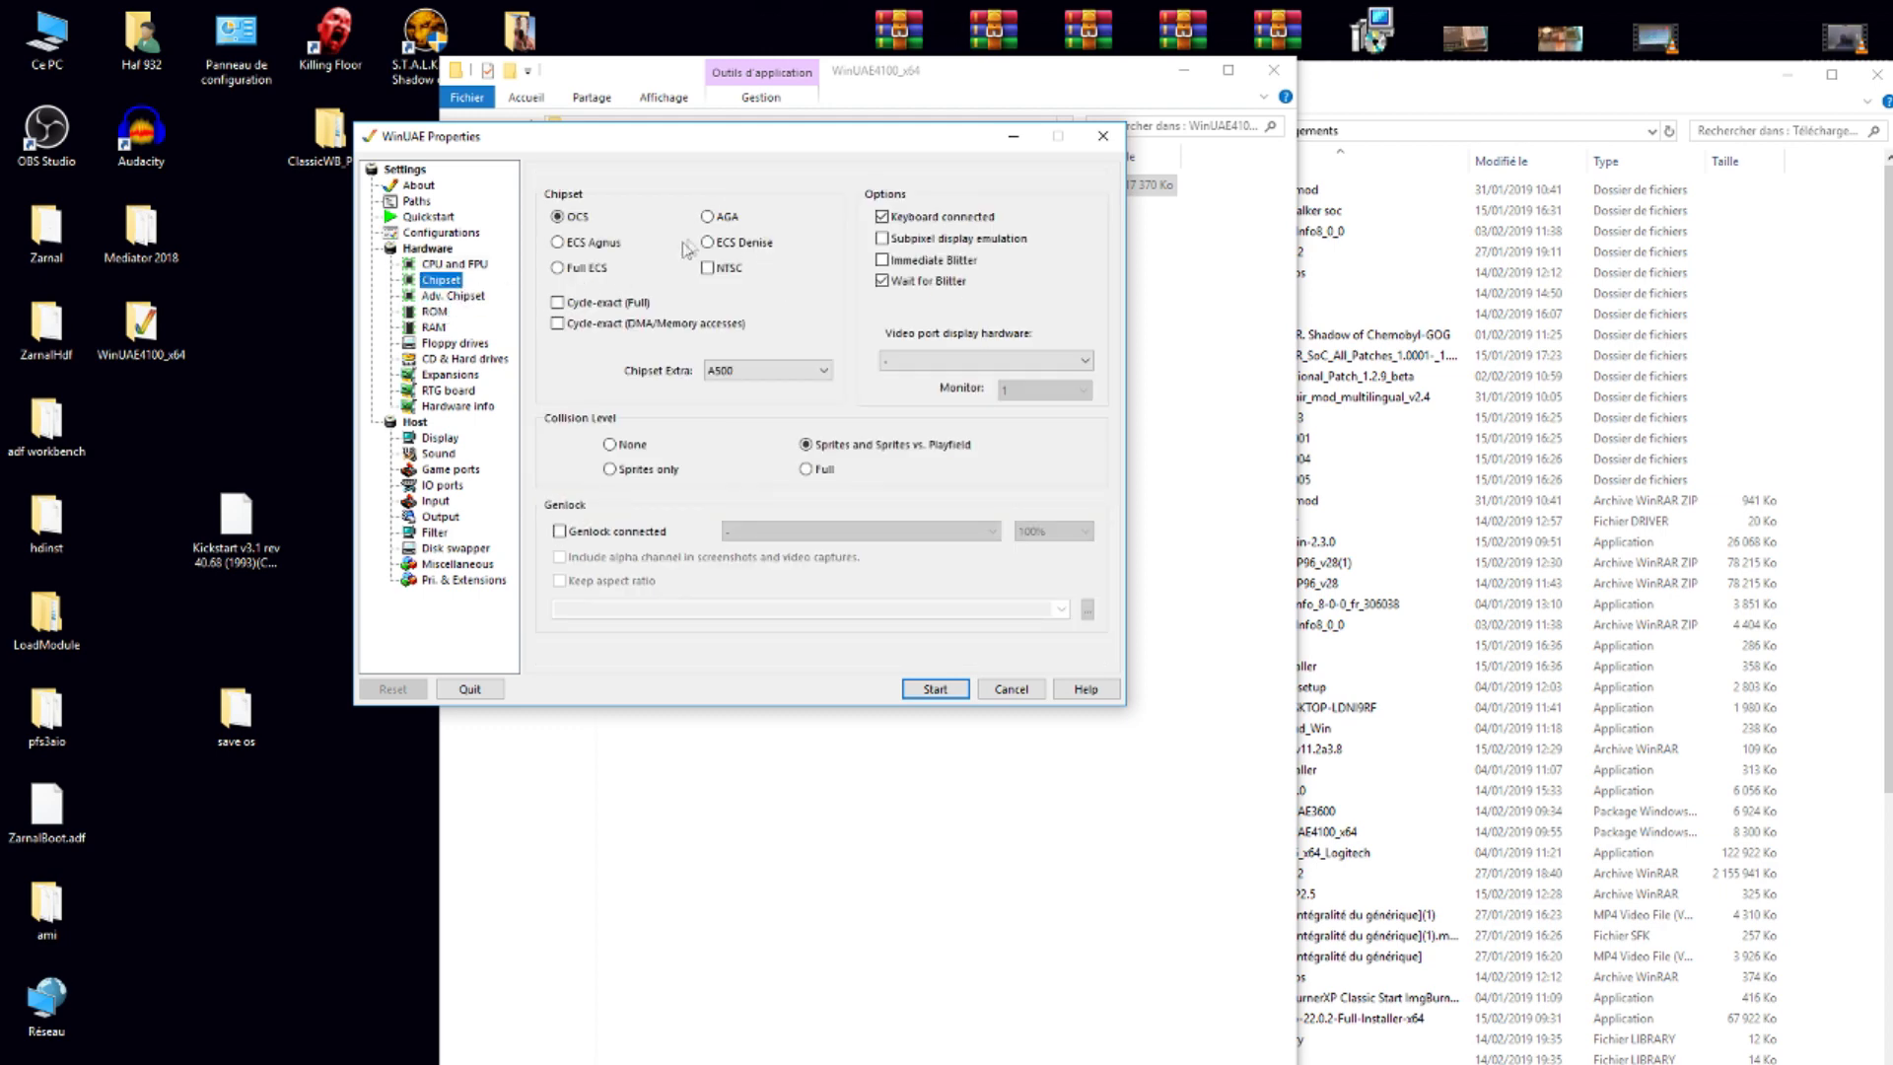
- Set the emulated chipset to AGA with A1200 as the chipset extra
{"action": "left_click", "coordinate": [708, 217]}
{"action": "left_click", "coordinate": [766, 371]}
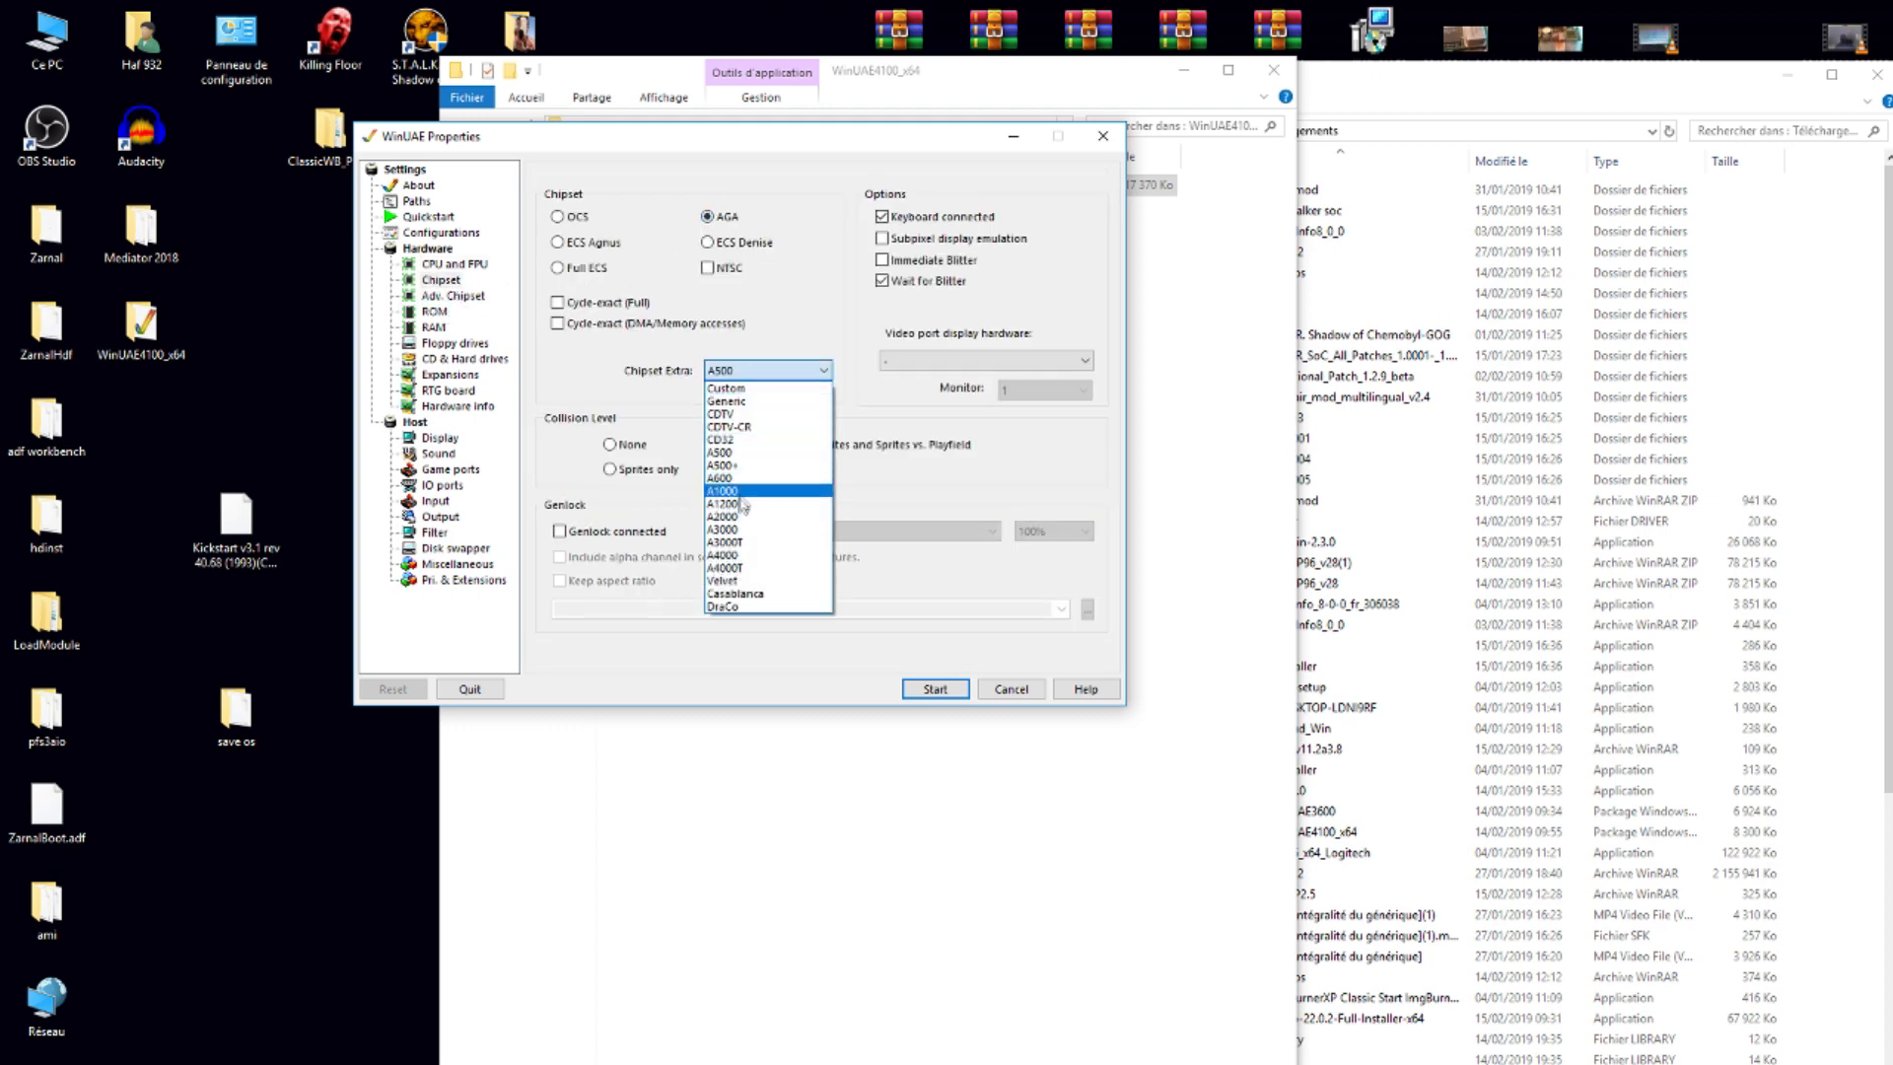
{"action": "left_click", "coordinate": [735, 505]}
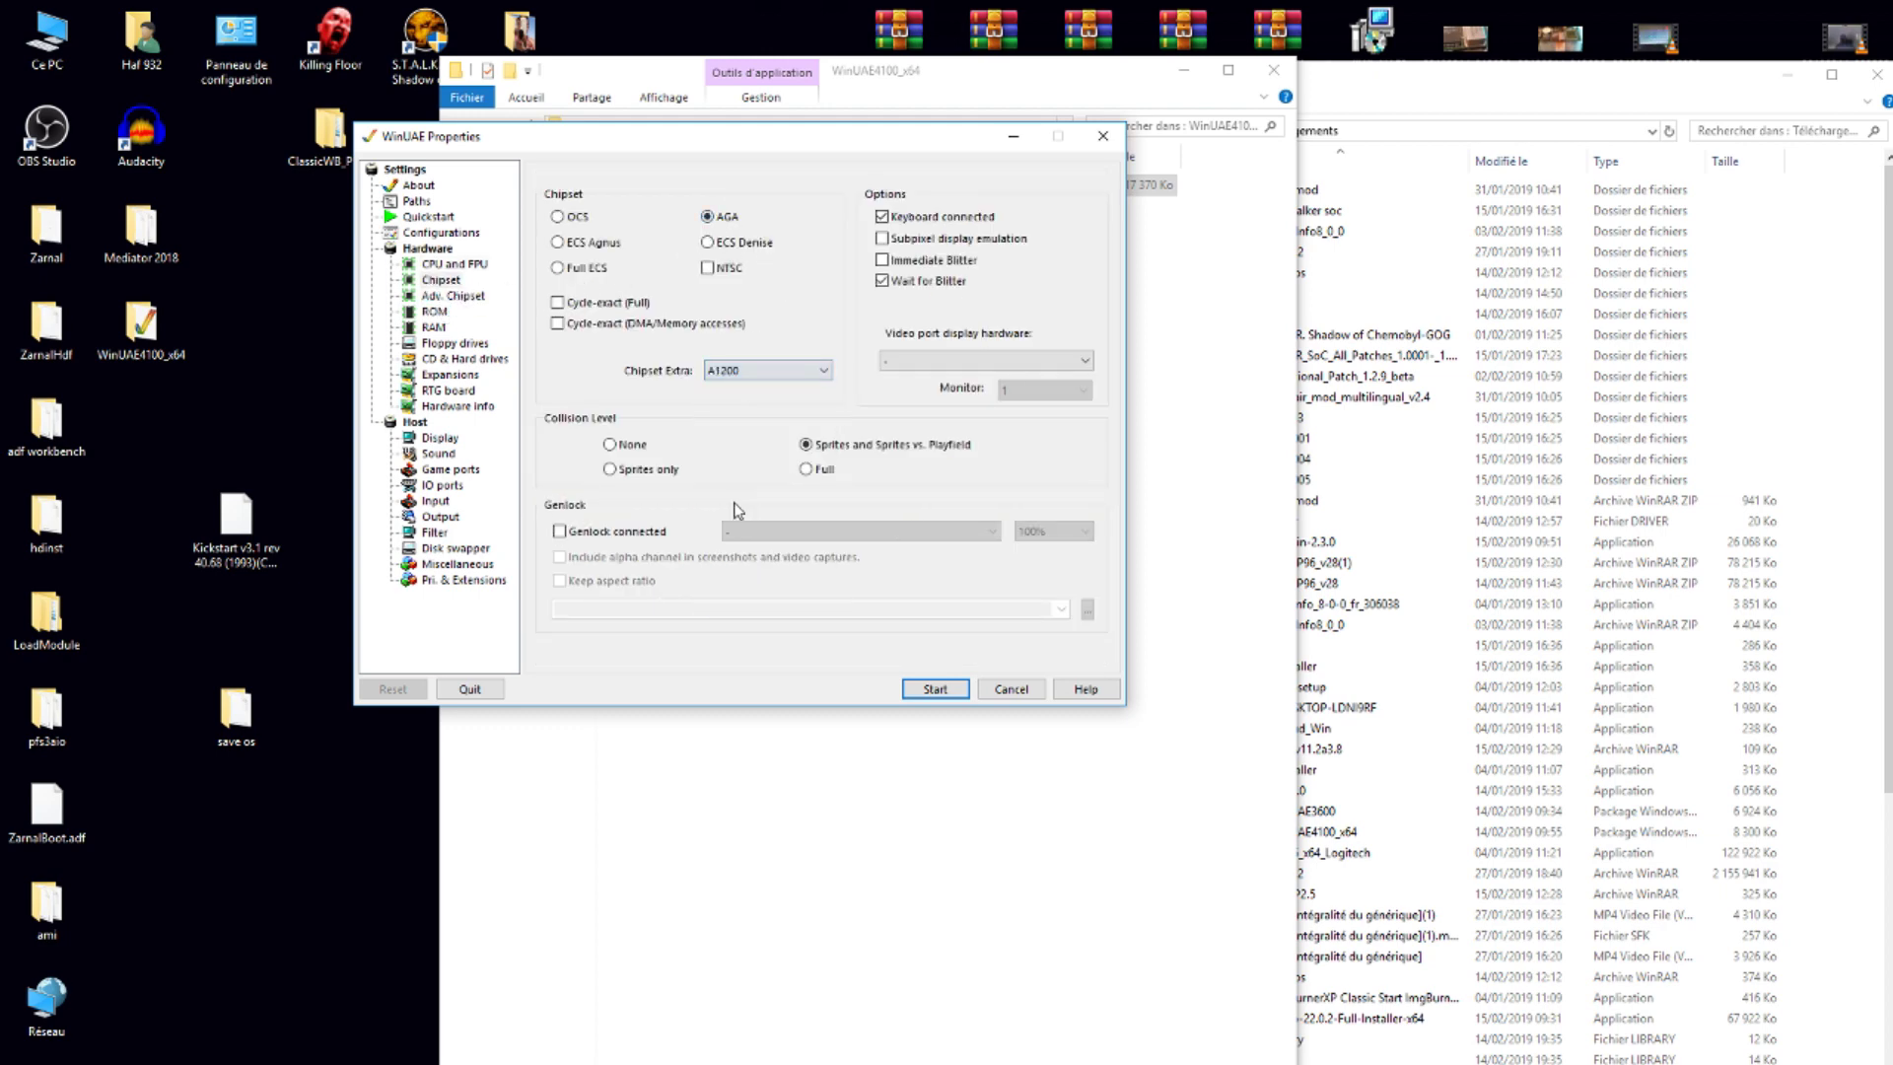
- Load the Kickstart v3.1 rev 40.68 A1200 file from the desktop as the main ROM
{"action": "left_click", "coordinate": [435, 312]}
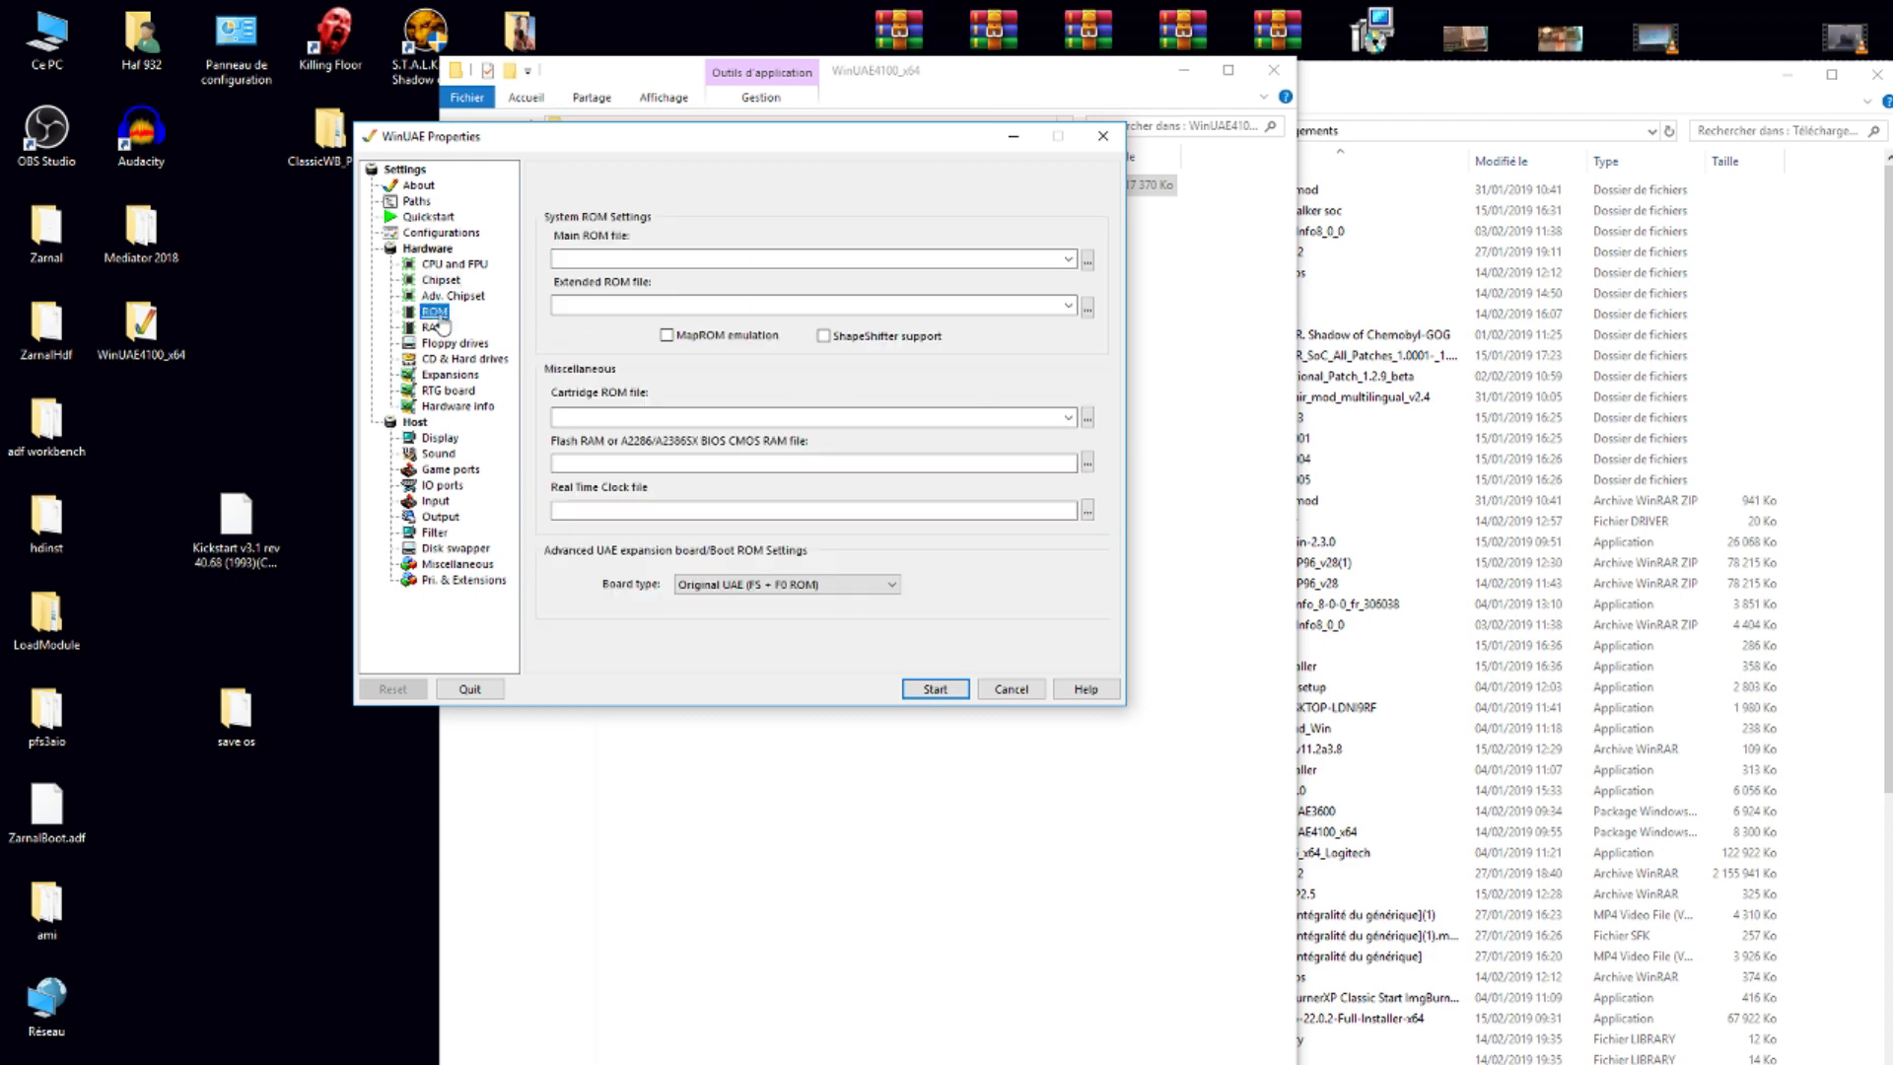
{"action": "left_click", "coordinate": [1088, 260]}
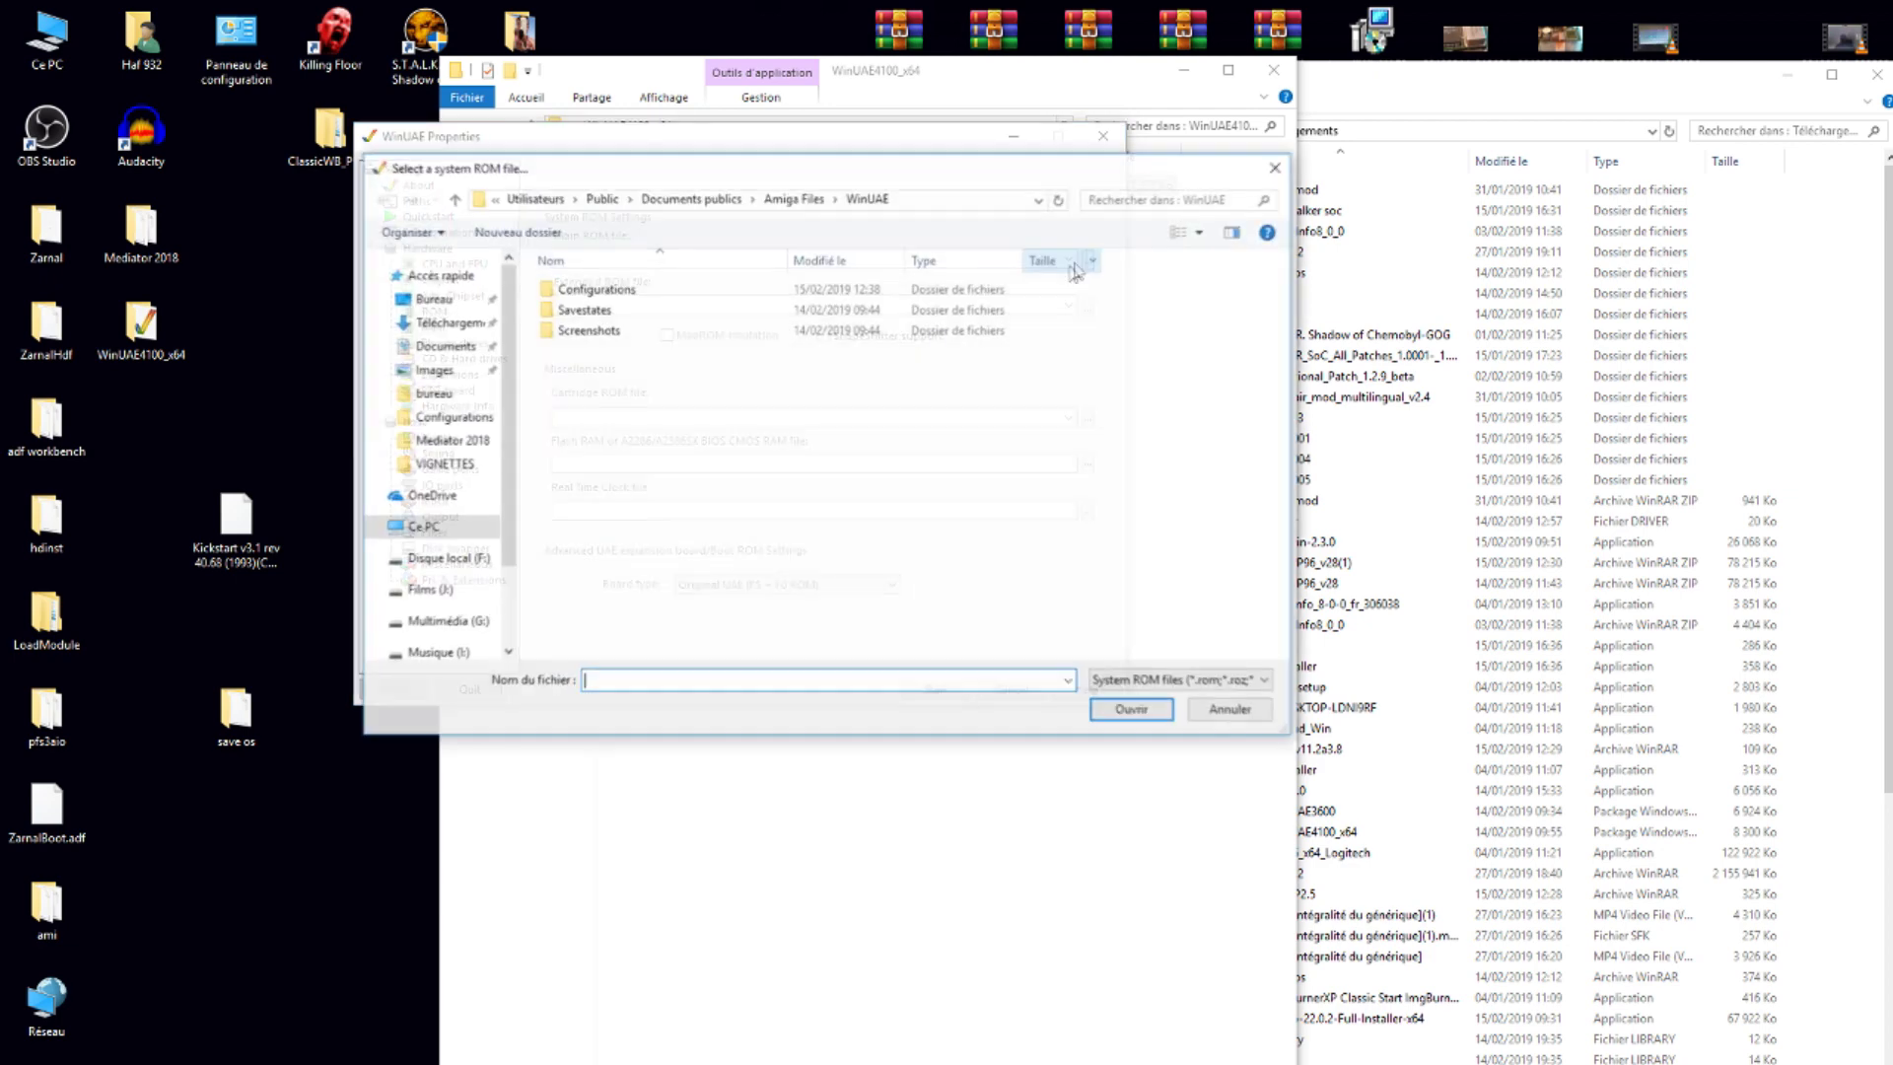
{"action": "left_click", "coordinate": [448, 395]}
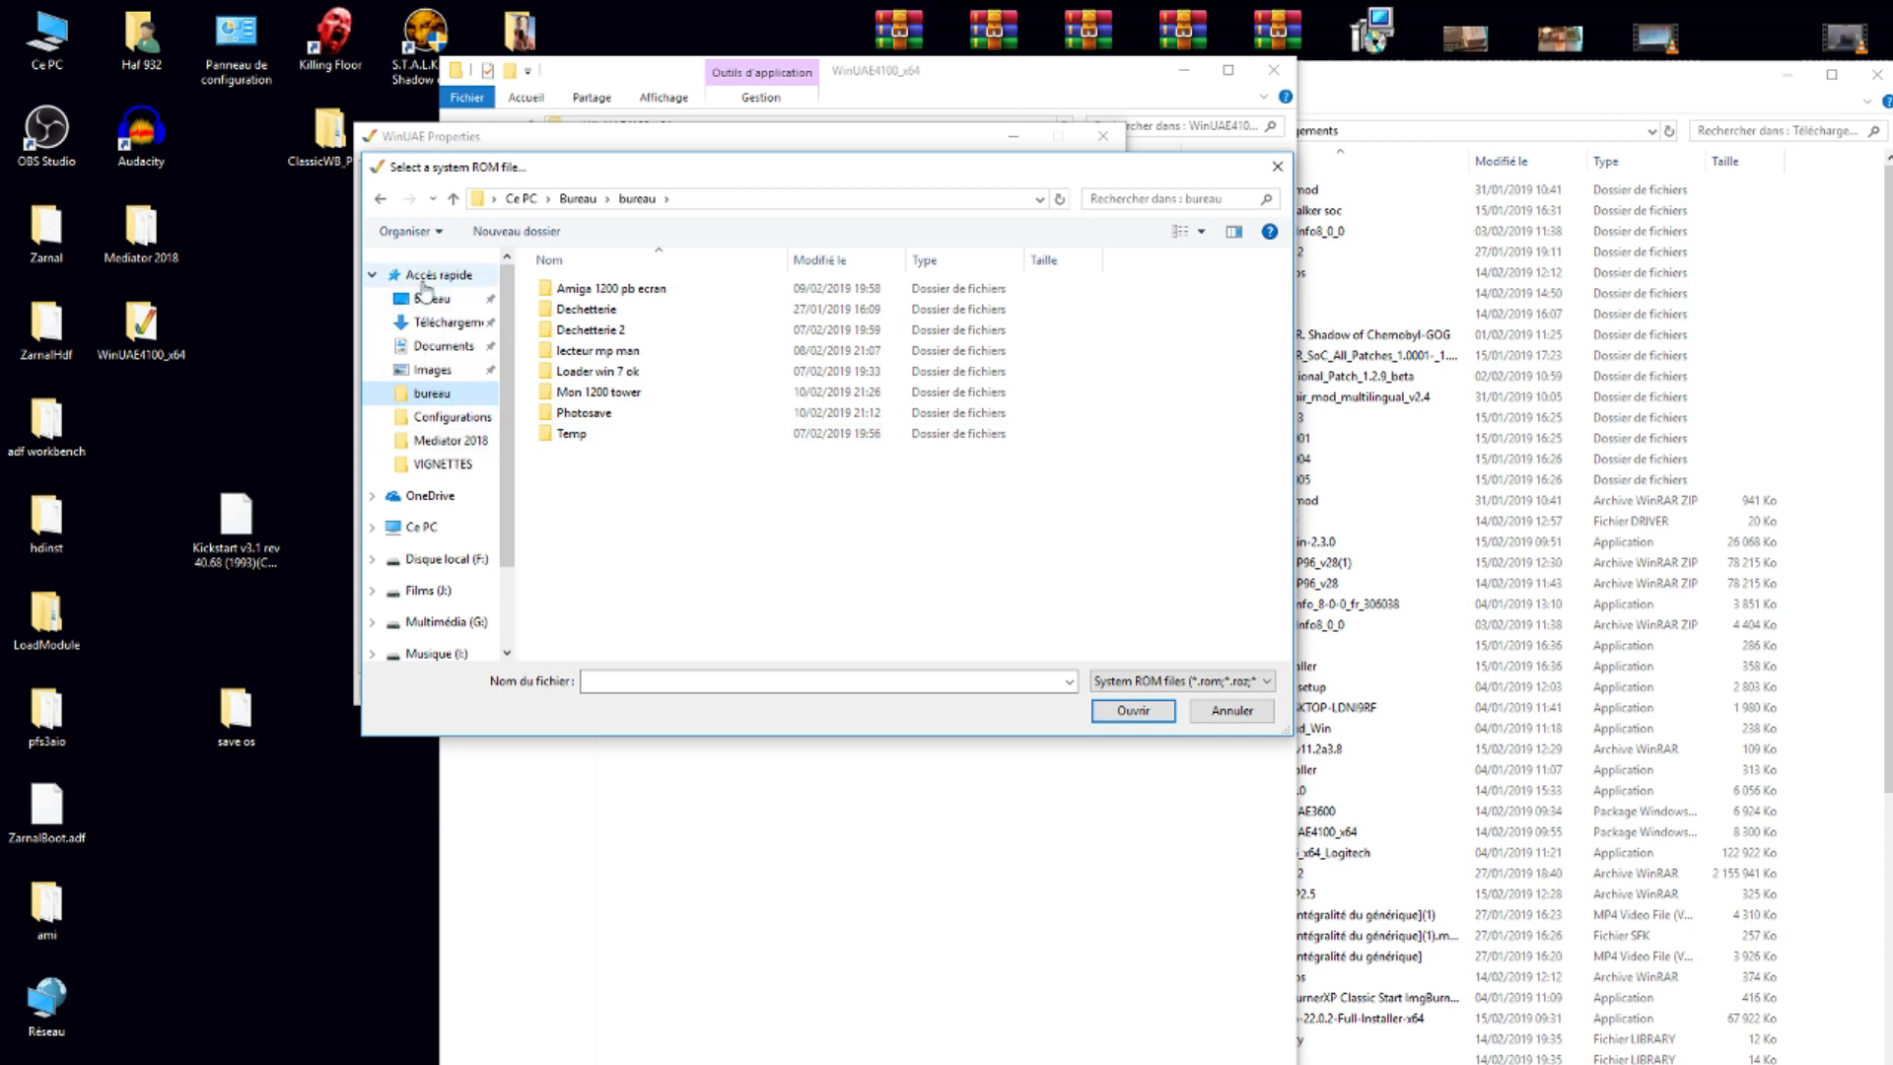
{"action": "left_click", "coordinate": [432, 298]}
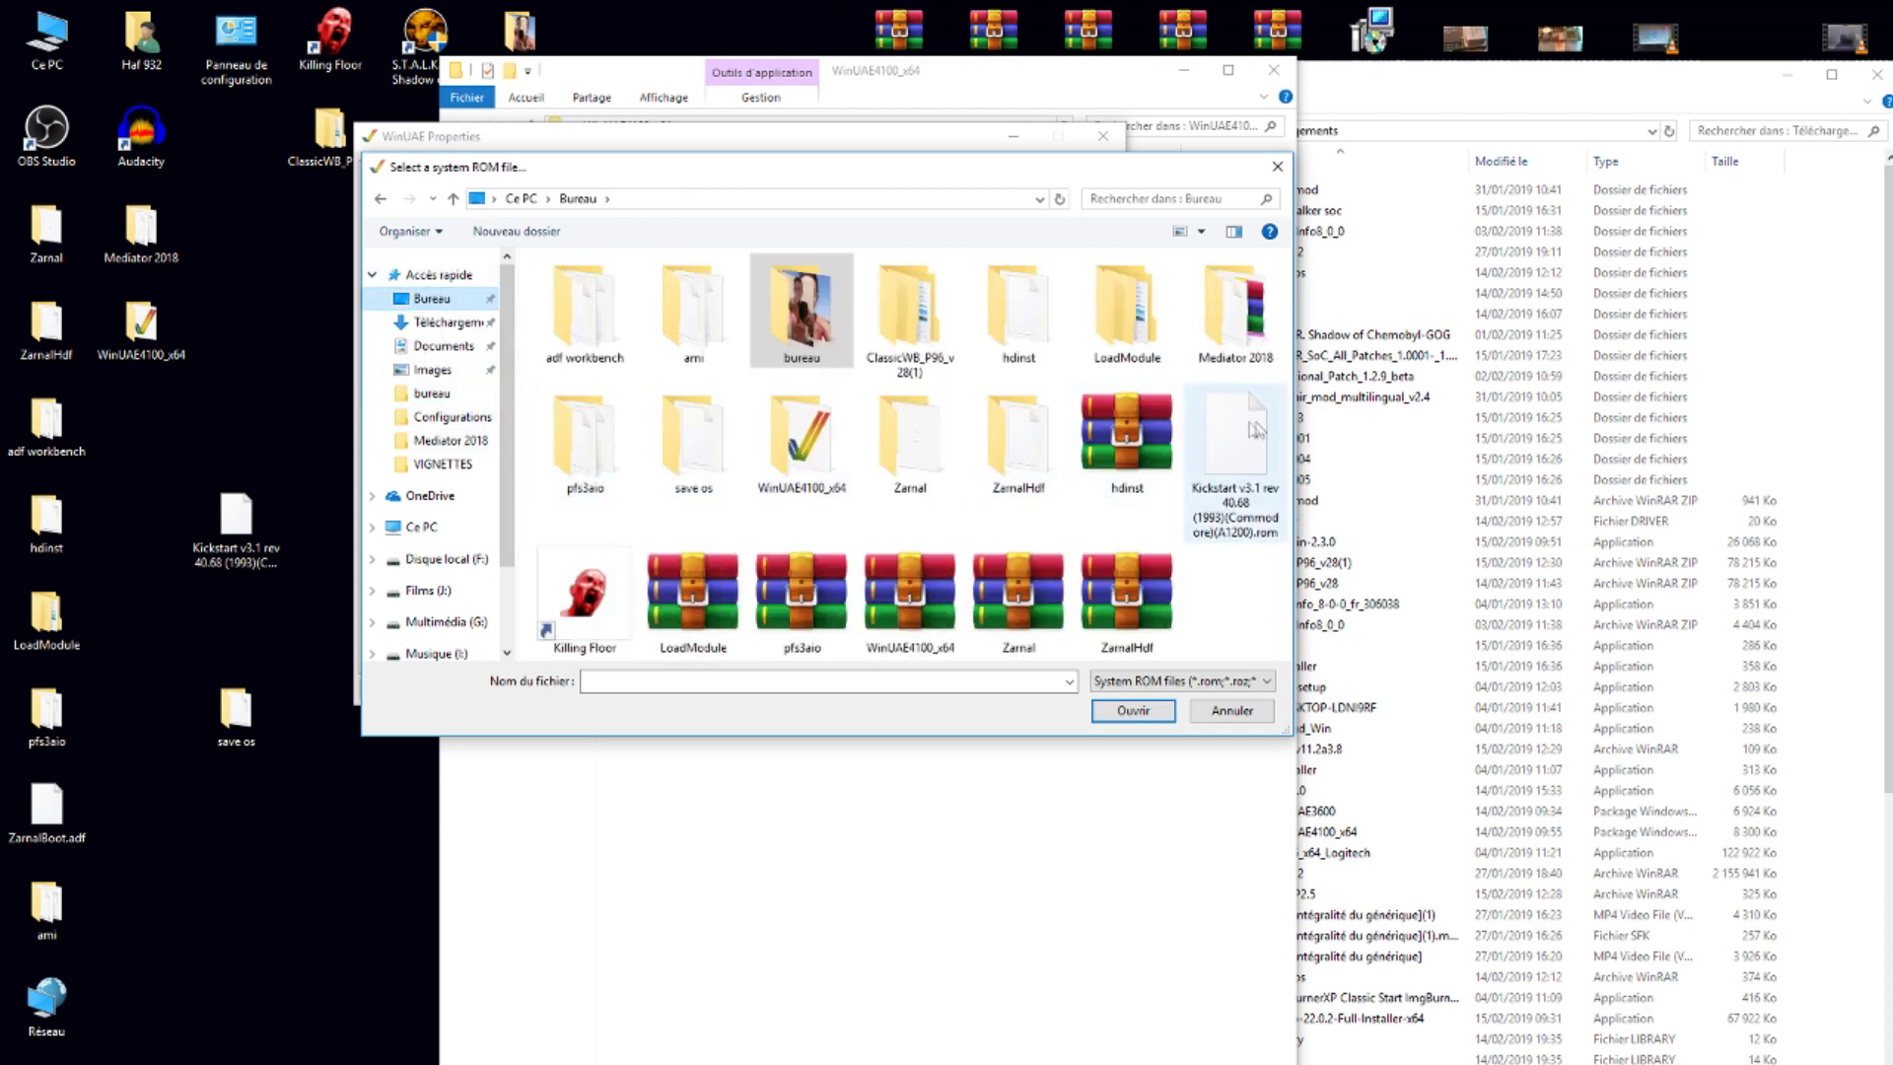
{"action": "double_click", "coordinate": [1232, 436]}
- Set the Chip memory to 2 MB and the Z2 Fast memory to 8 MB
{"action": "left_click", "coordinate": [434, 326]}
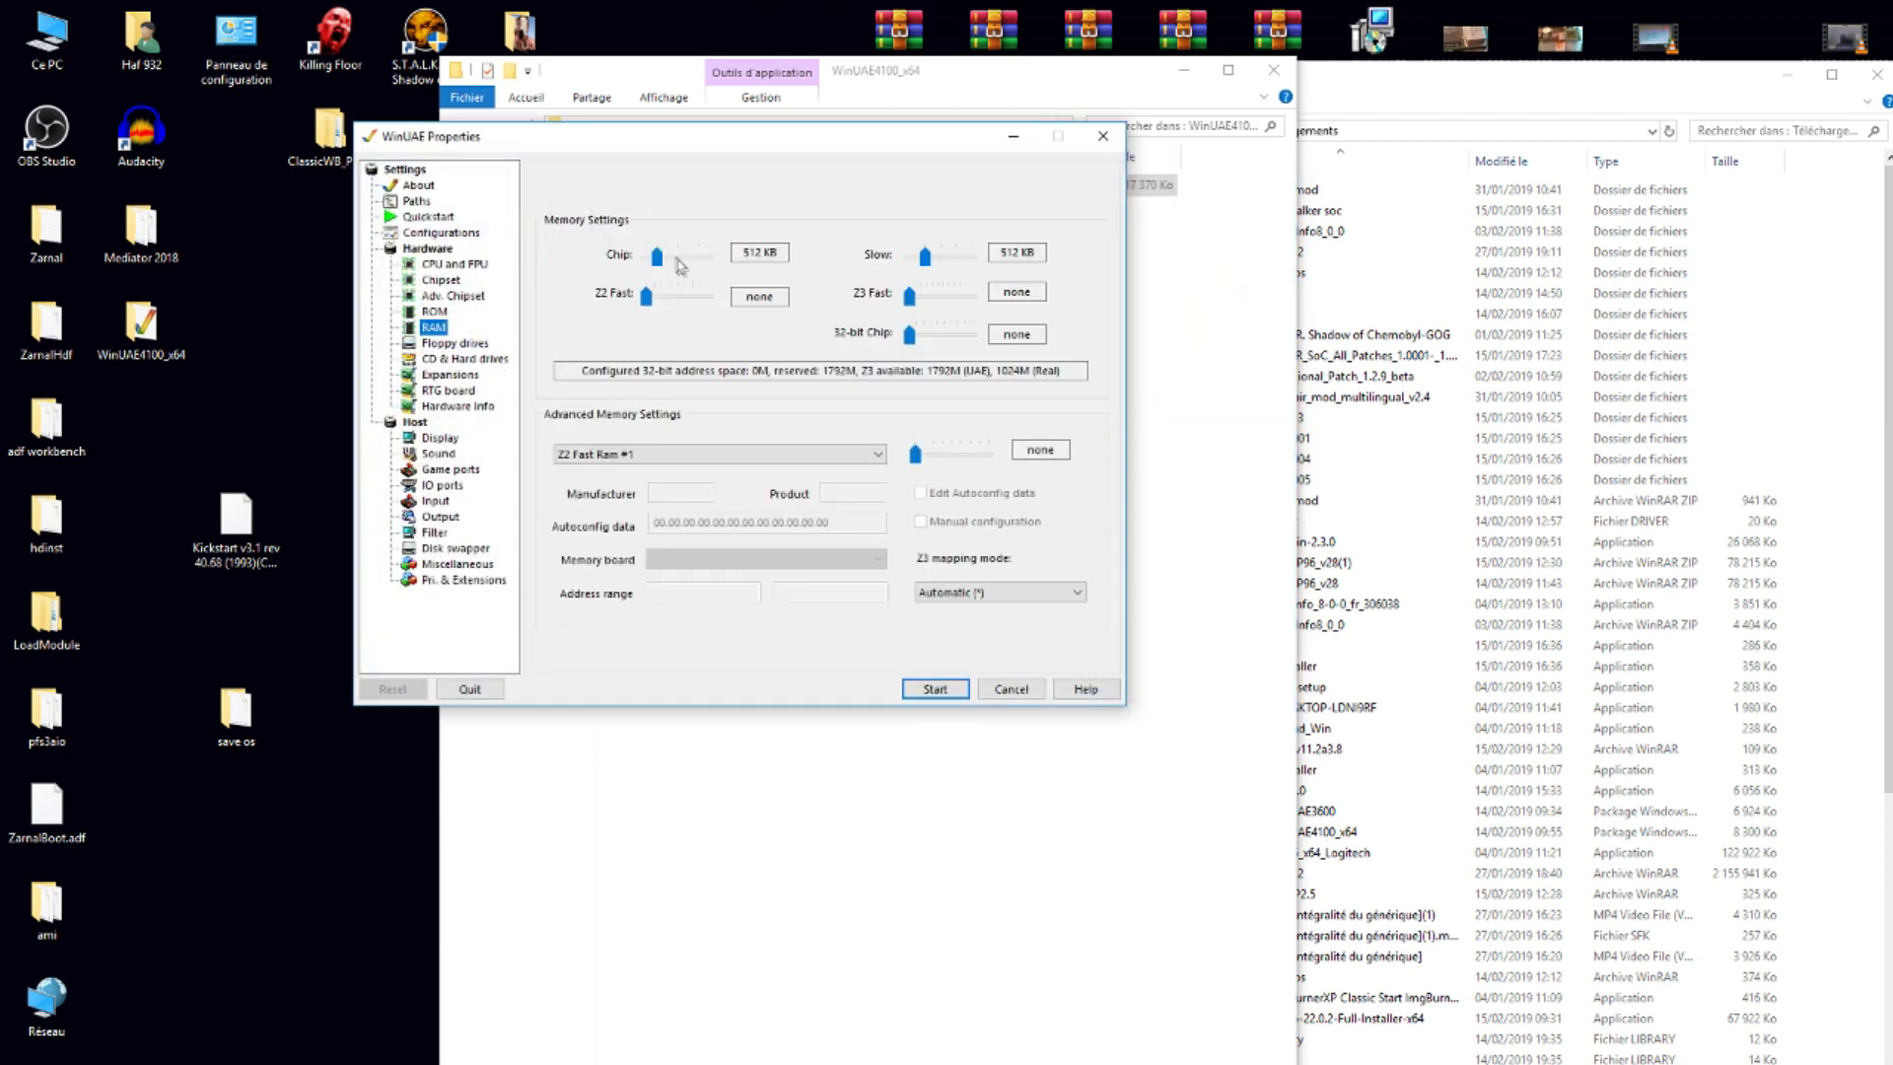
{"action": "left_click_drag", "start_coordinate": [657, 259], "coordinate": [688, 264]}
{"action": "left_click_drag", "start_coordinate": [646, 297], "coordinate": [710, 310]}
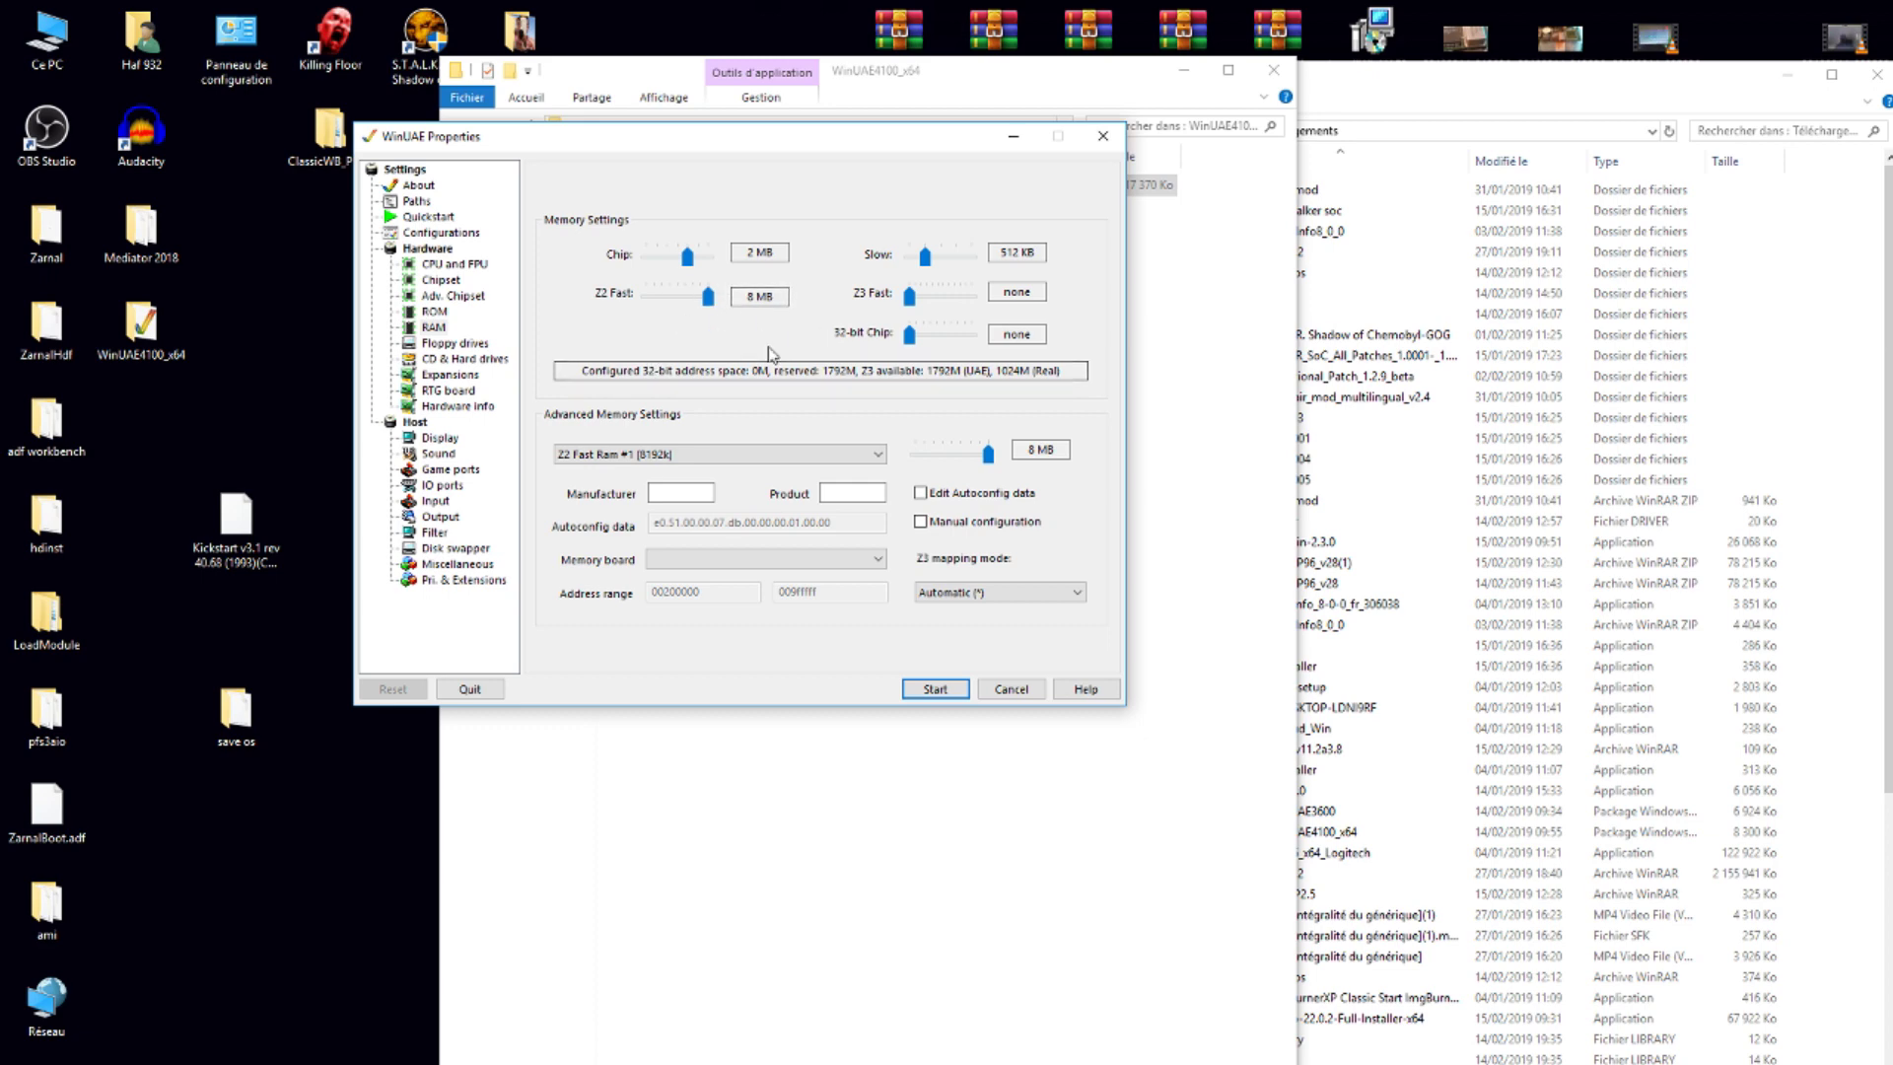
- Add System.hdf from the ClassicWB_P96_v28 folder as a hardfile with default settings and start the emulation
{"action": "left_click", "coordinate": [475, 345]}
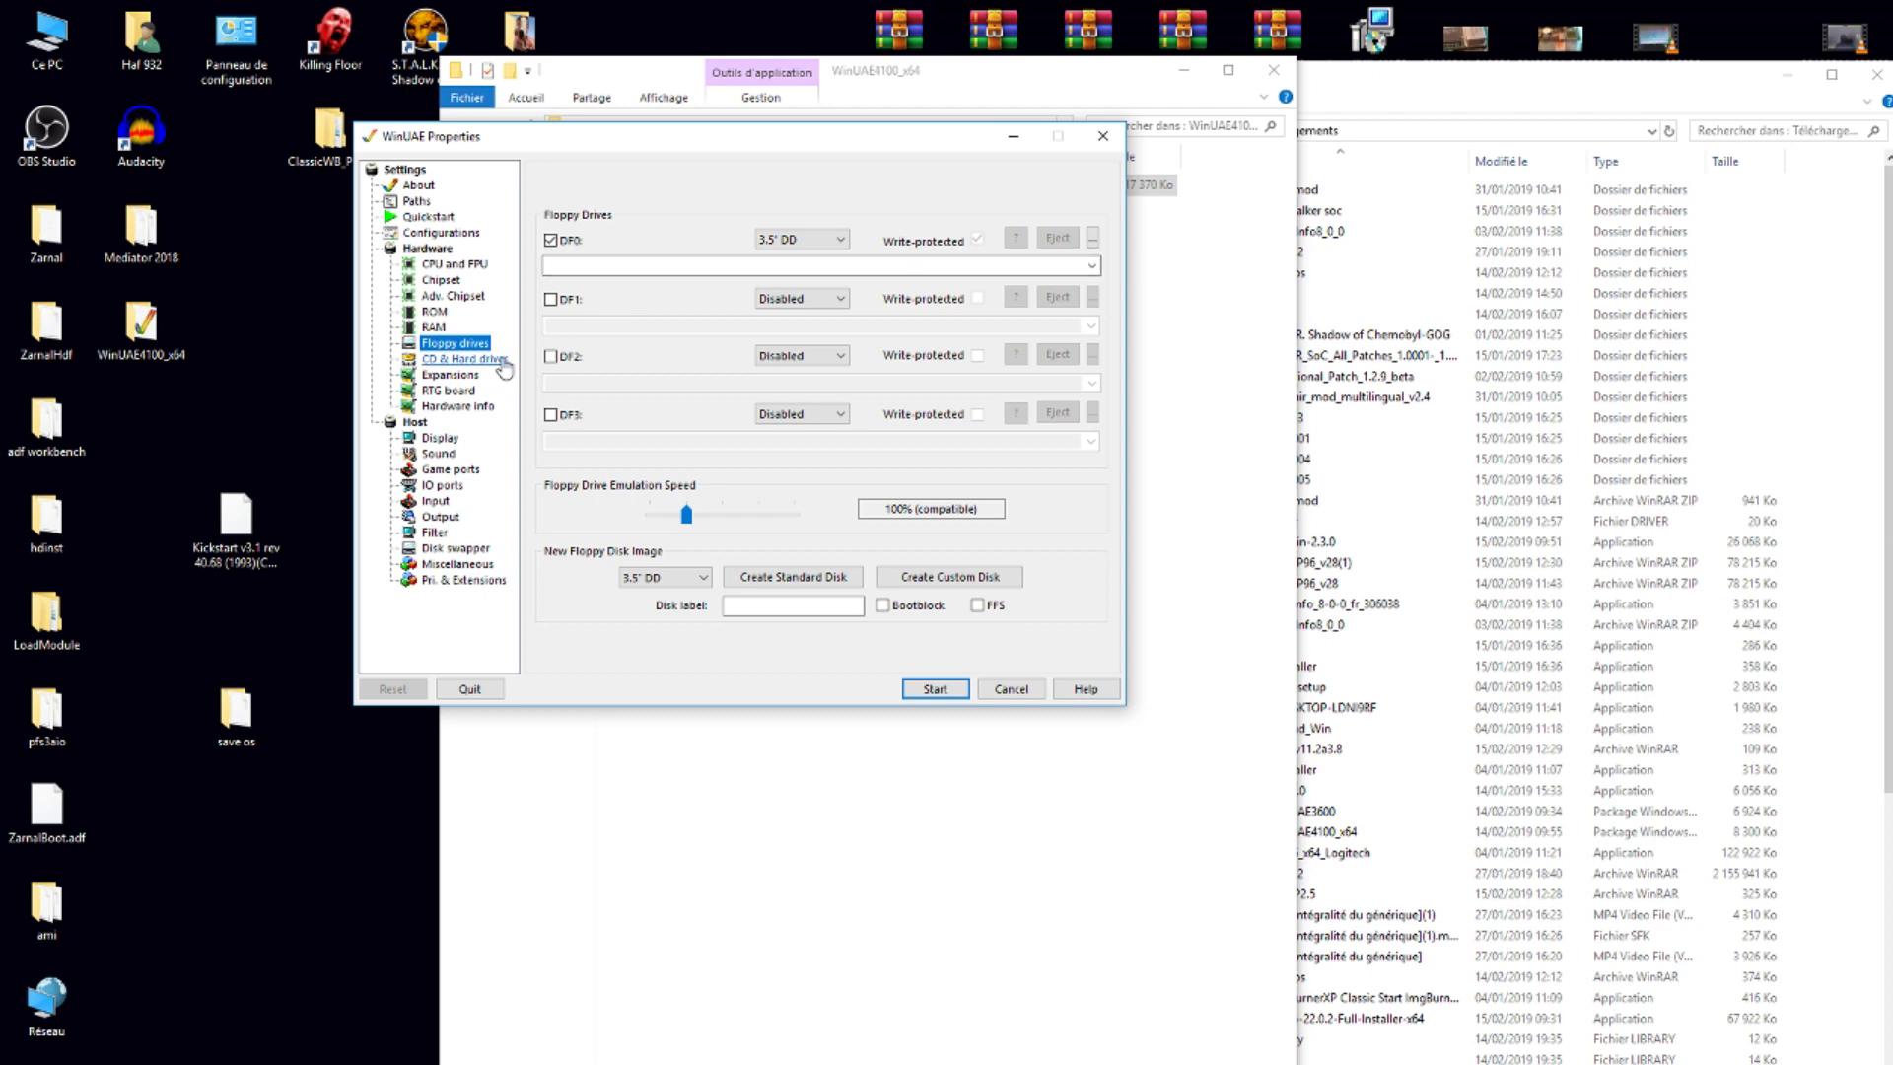
{"action": "left_click", "coordinate": [501, 361]}
{"action": "left_click", "coordinate": [809, 419]}
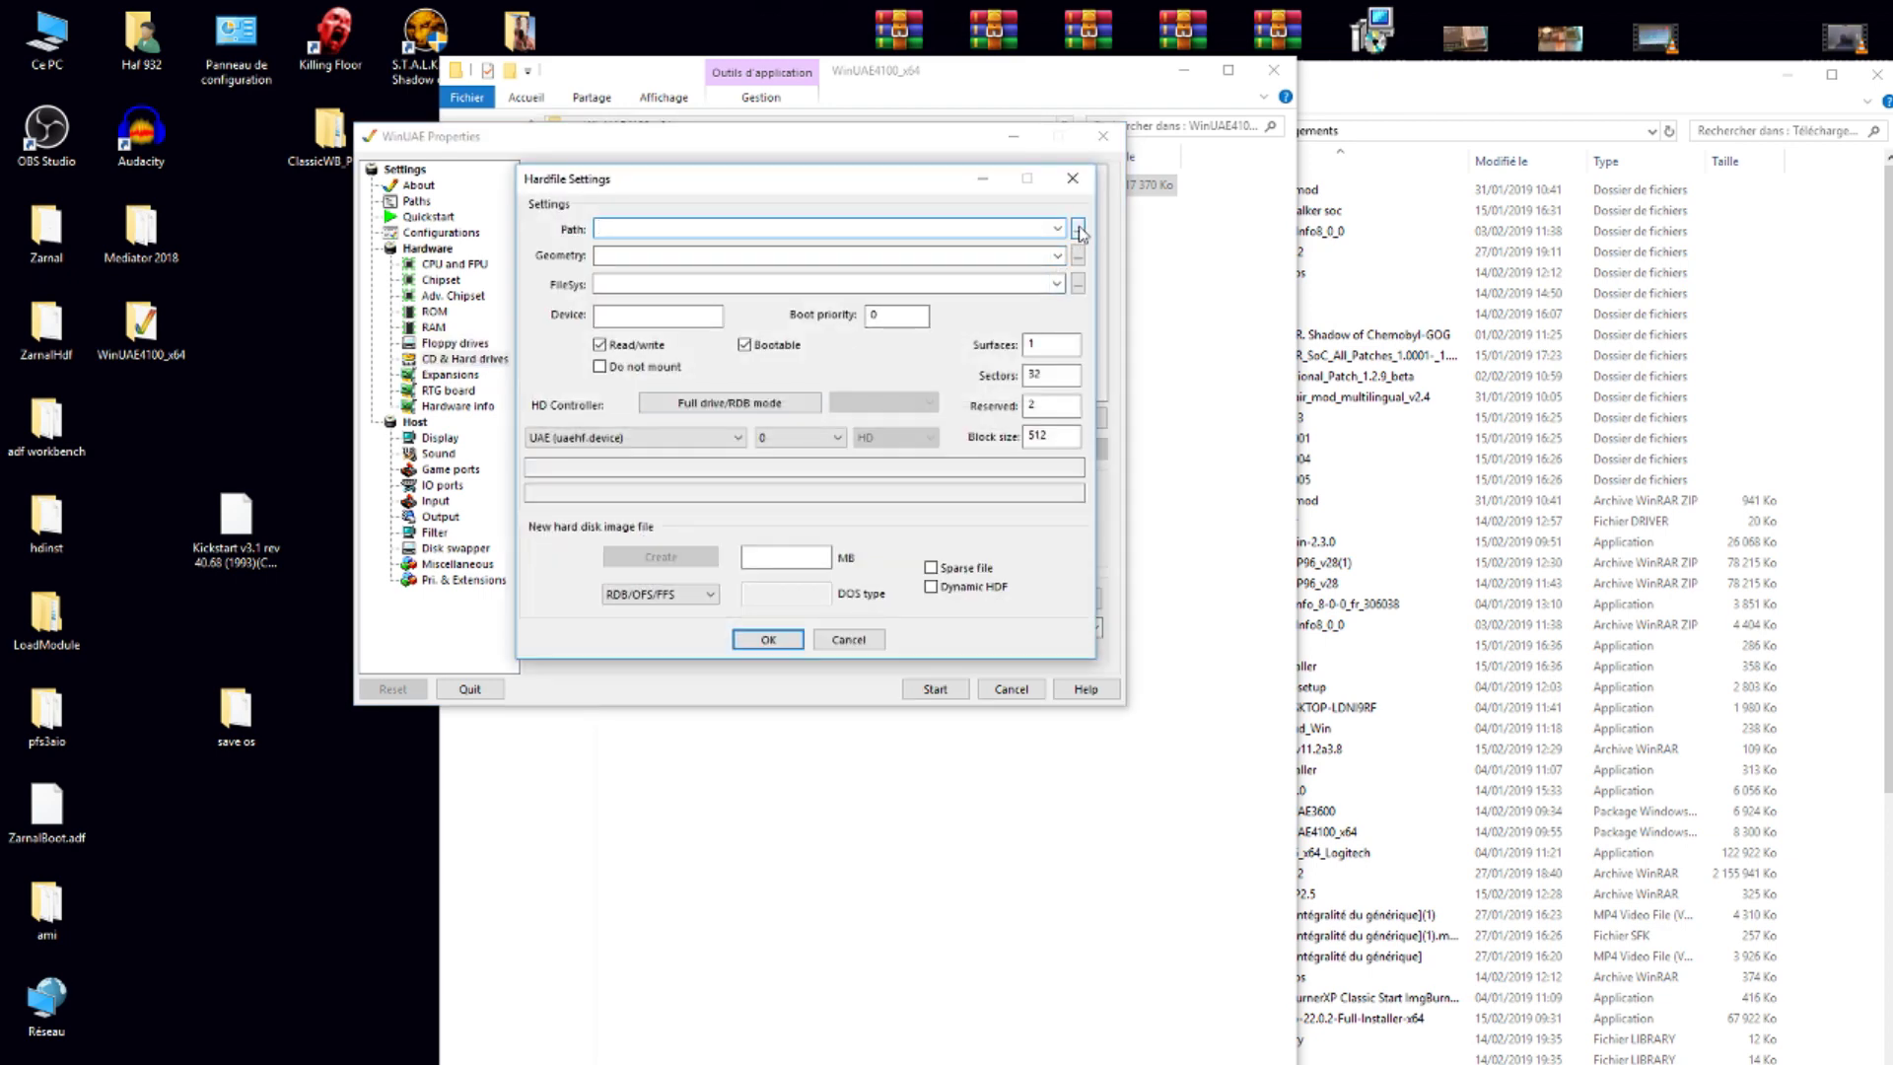
{"action": "left_click", "coordinate": [1079, 230]}
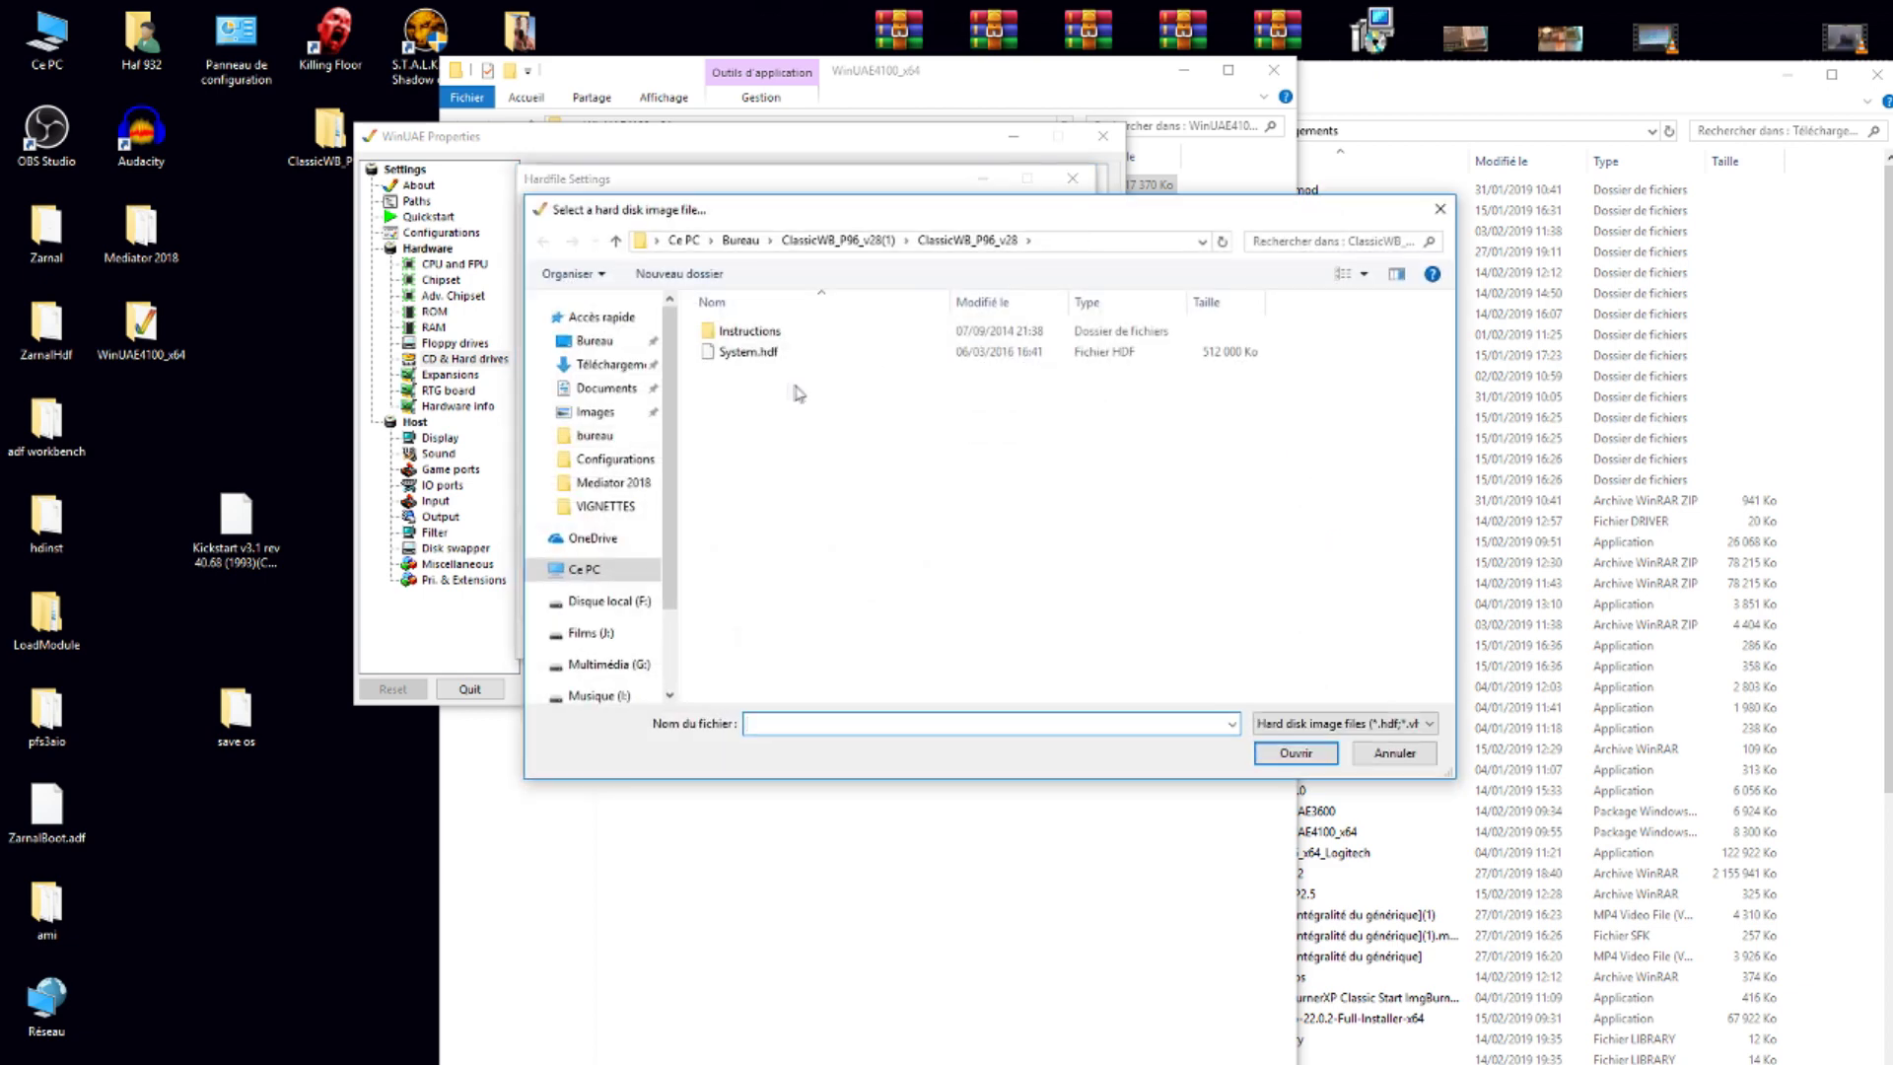
{"action": "double_click", "coordinate": [765, 357]}
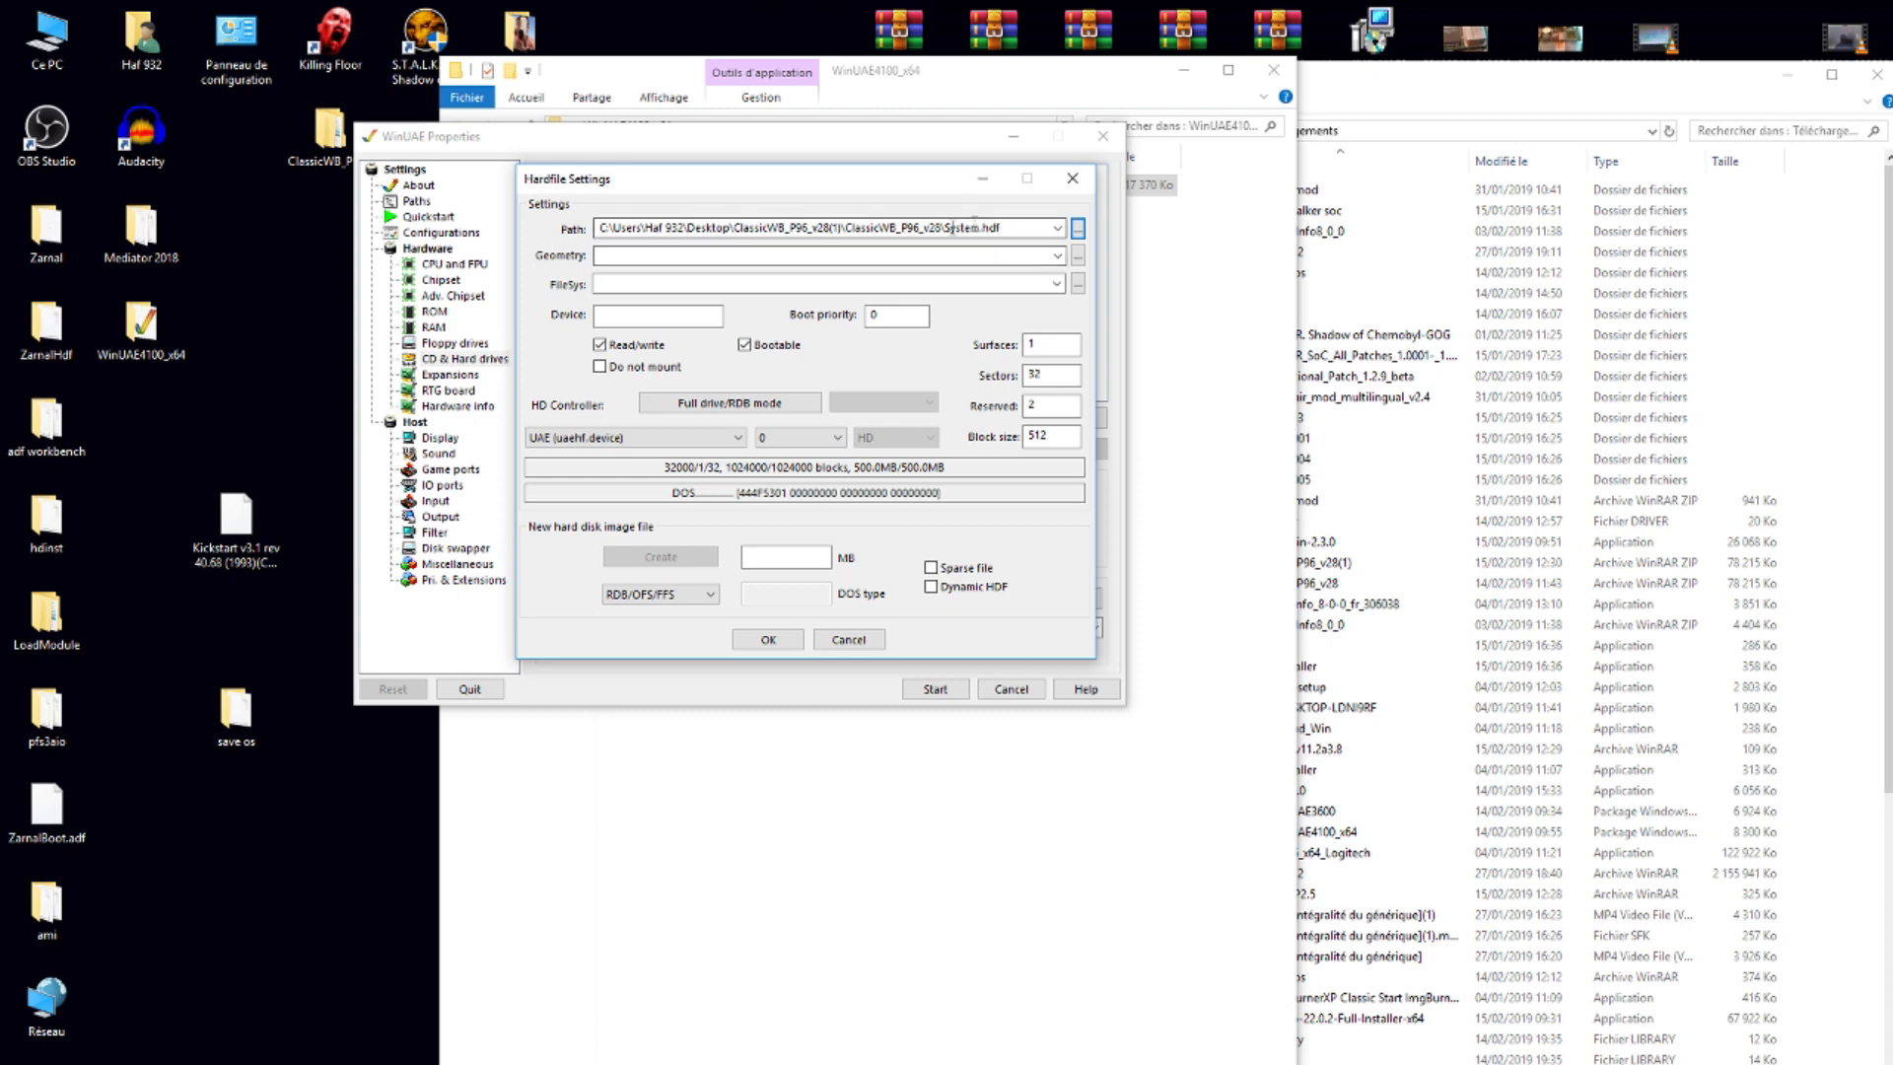
{"action": "left_click", "coordinate": [768, 641]}
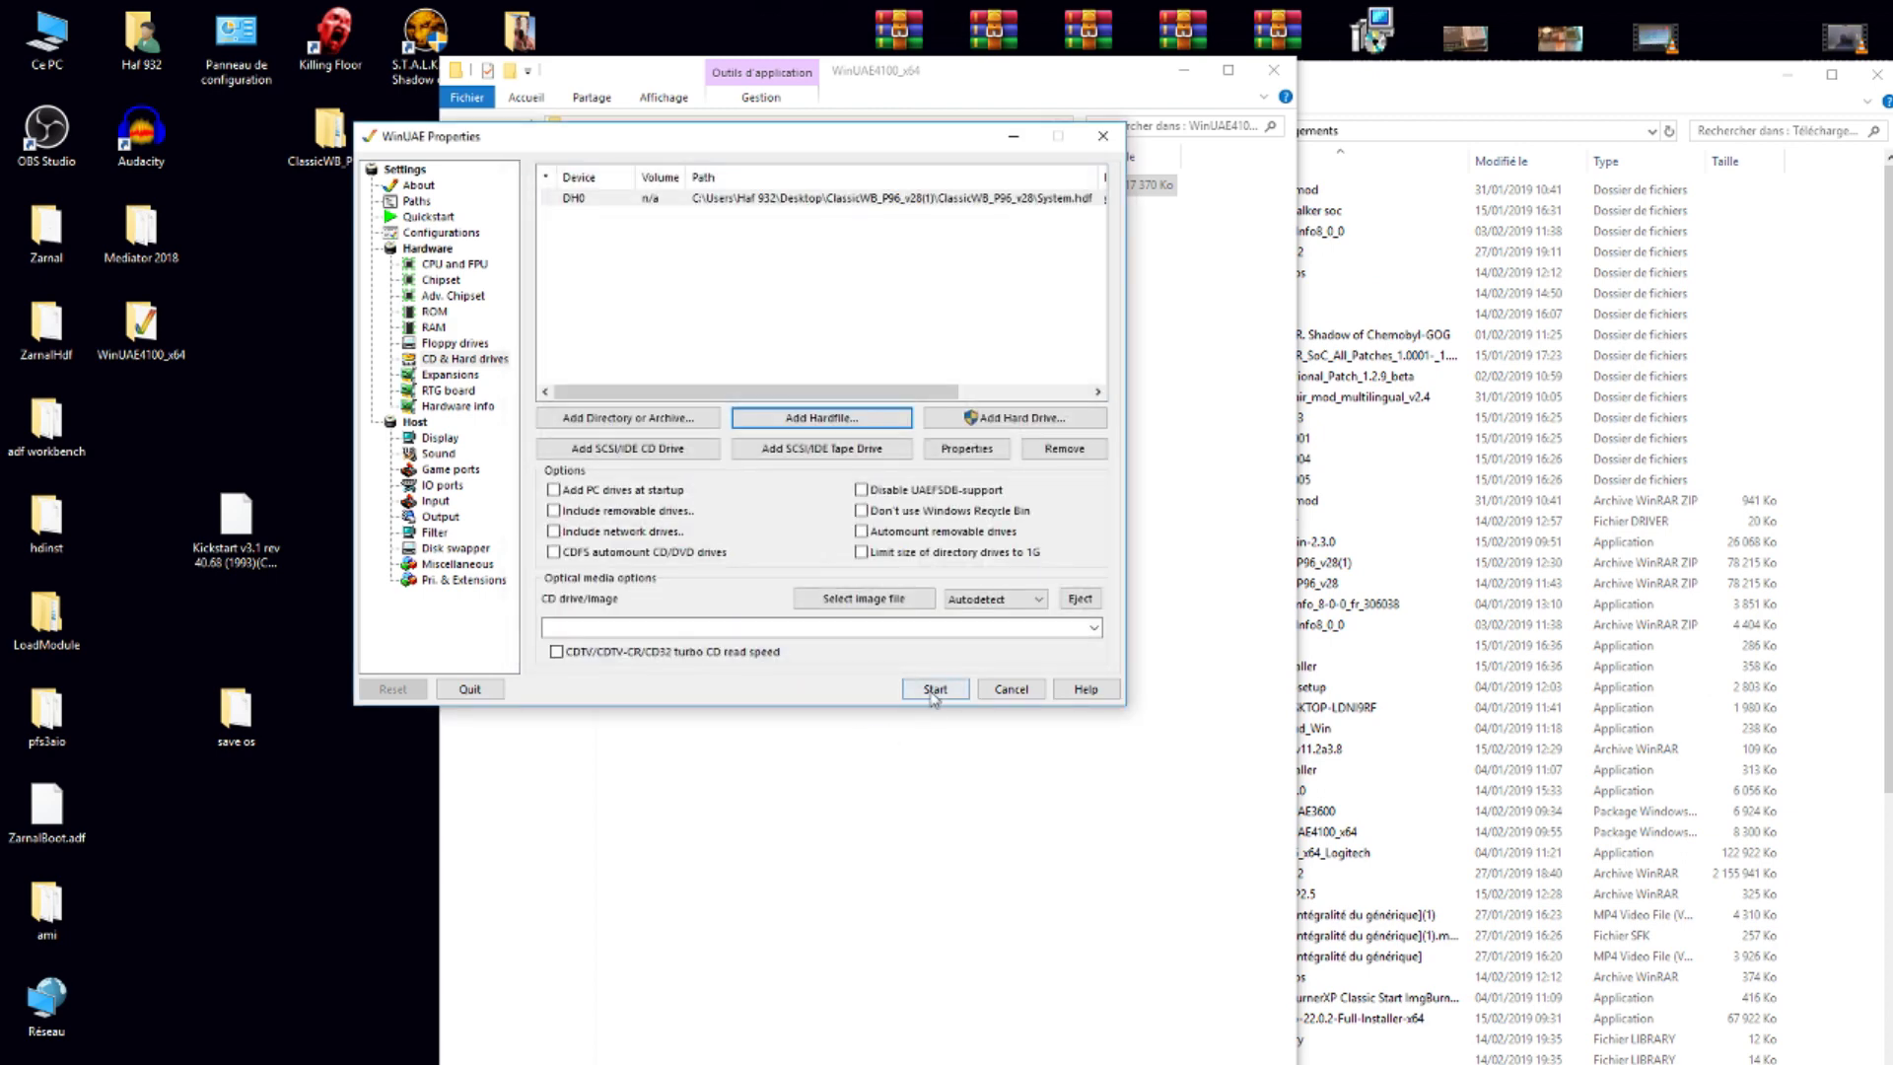
{"action": "left_click", "coordinate": [935, 688]}
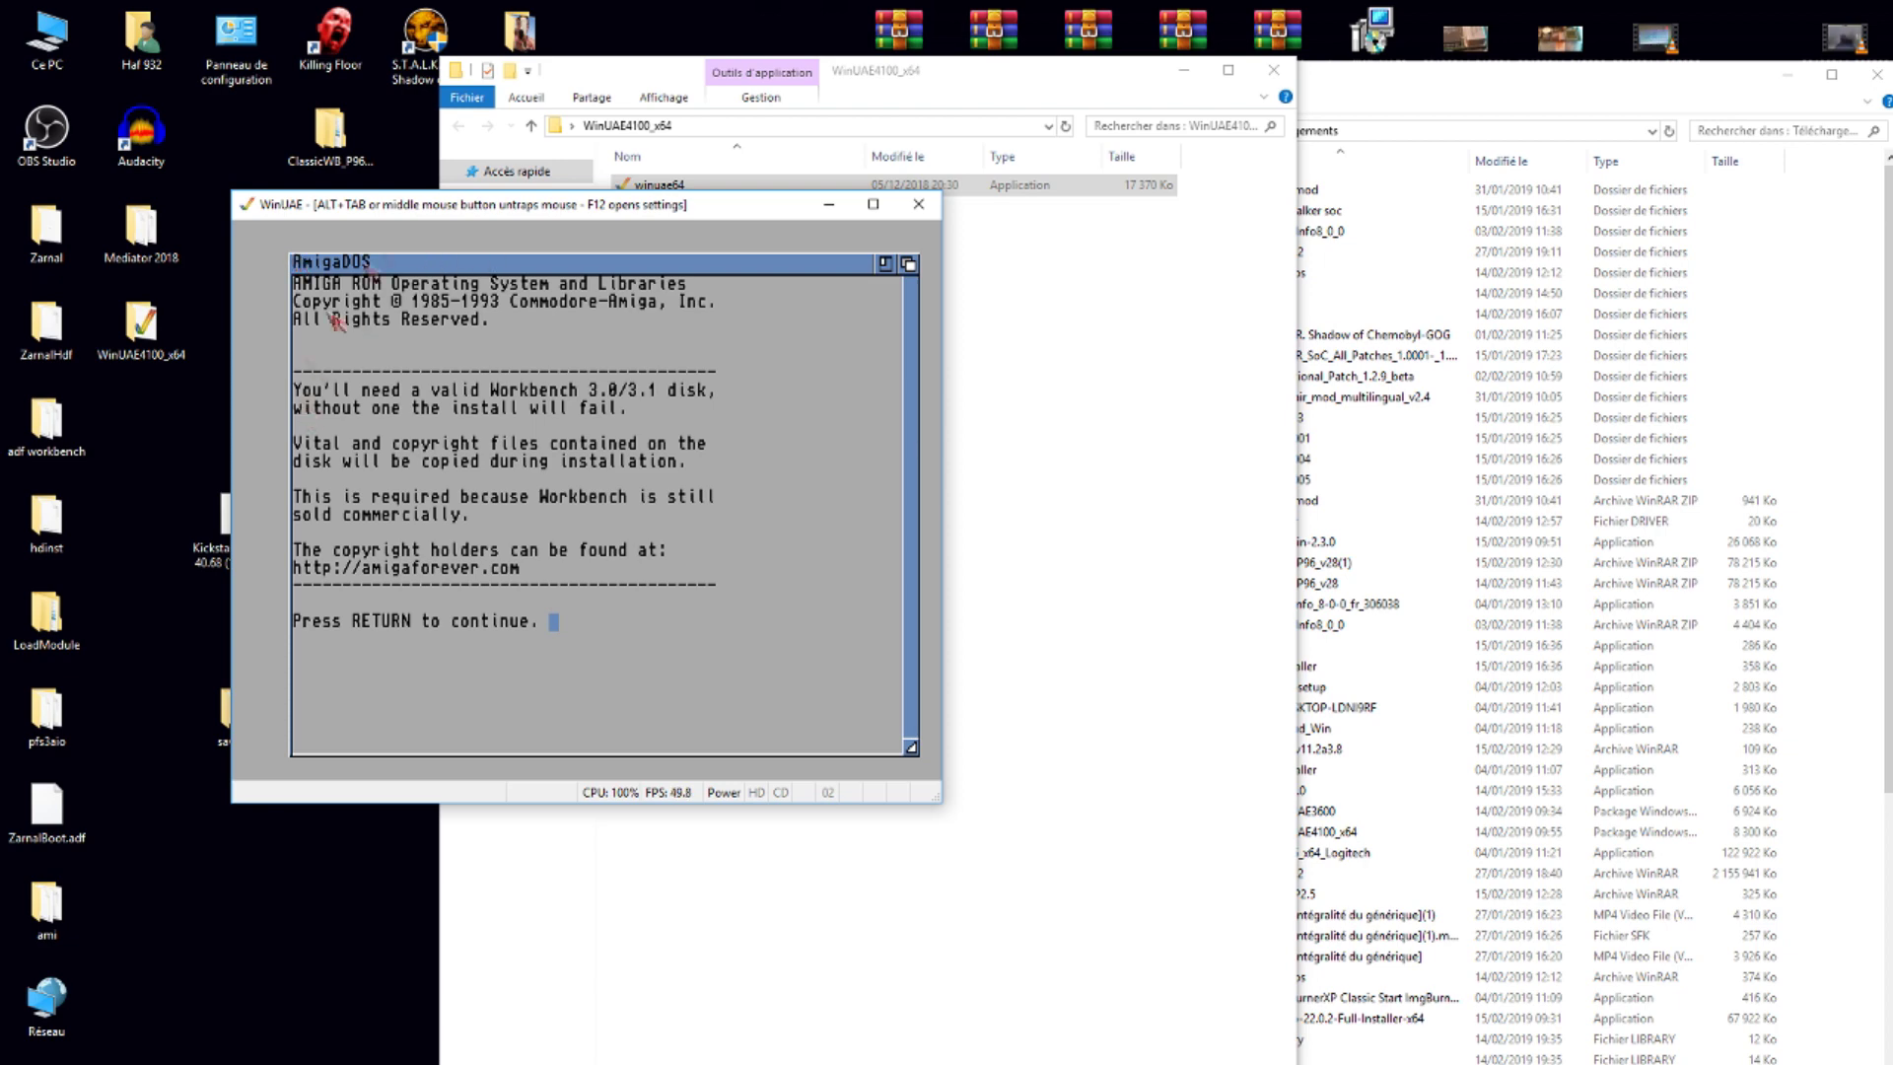
- Release the mouse, minimize both File Explorer windows, and move and enlarge the WinUAE window on the desktop
{"action": "middle_click", "coordinate": [405, 522]}
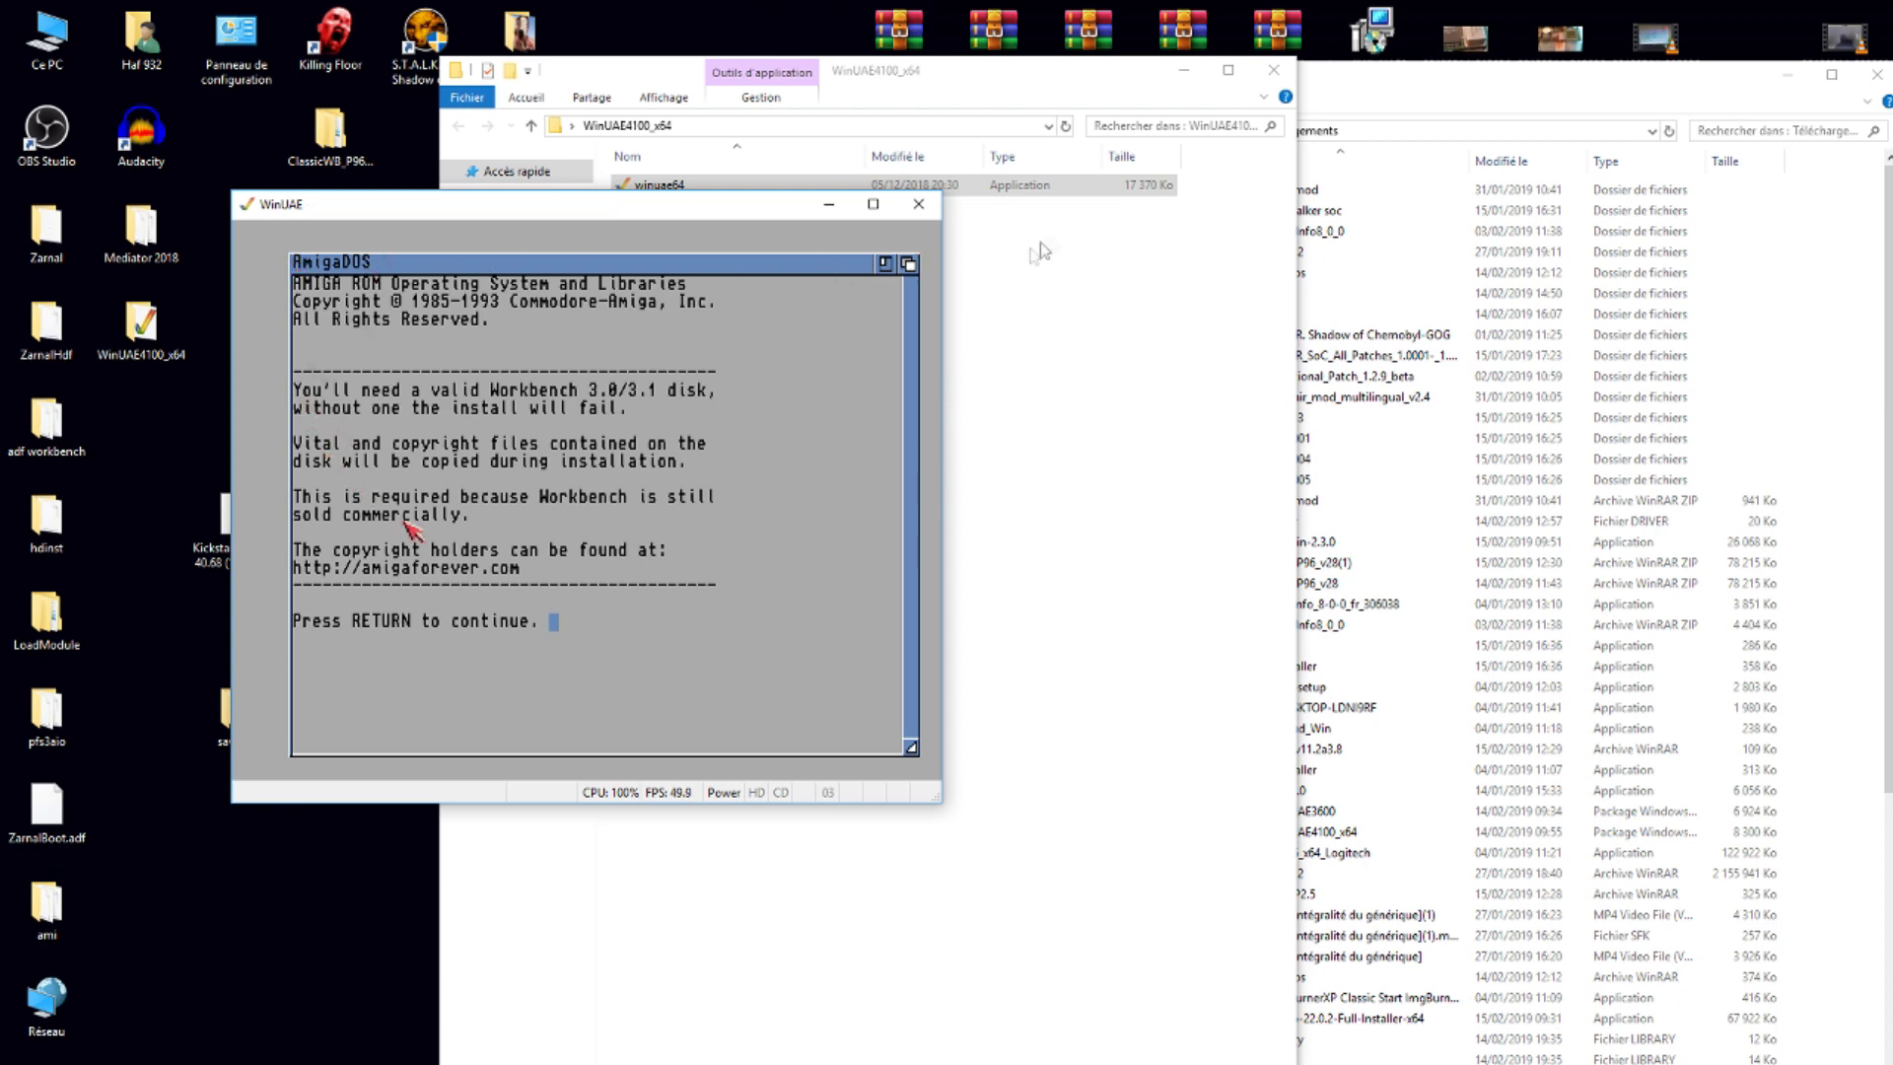
{"action": "left_click", "coordinate": [1184, 71]}
{"action": "left_click", "coordinate": [1801, 78]}
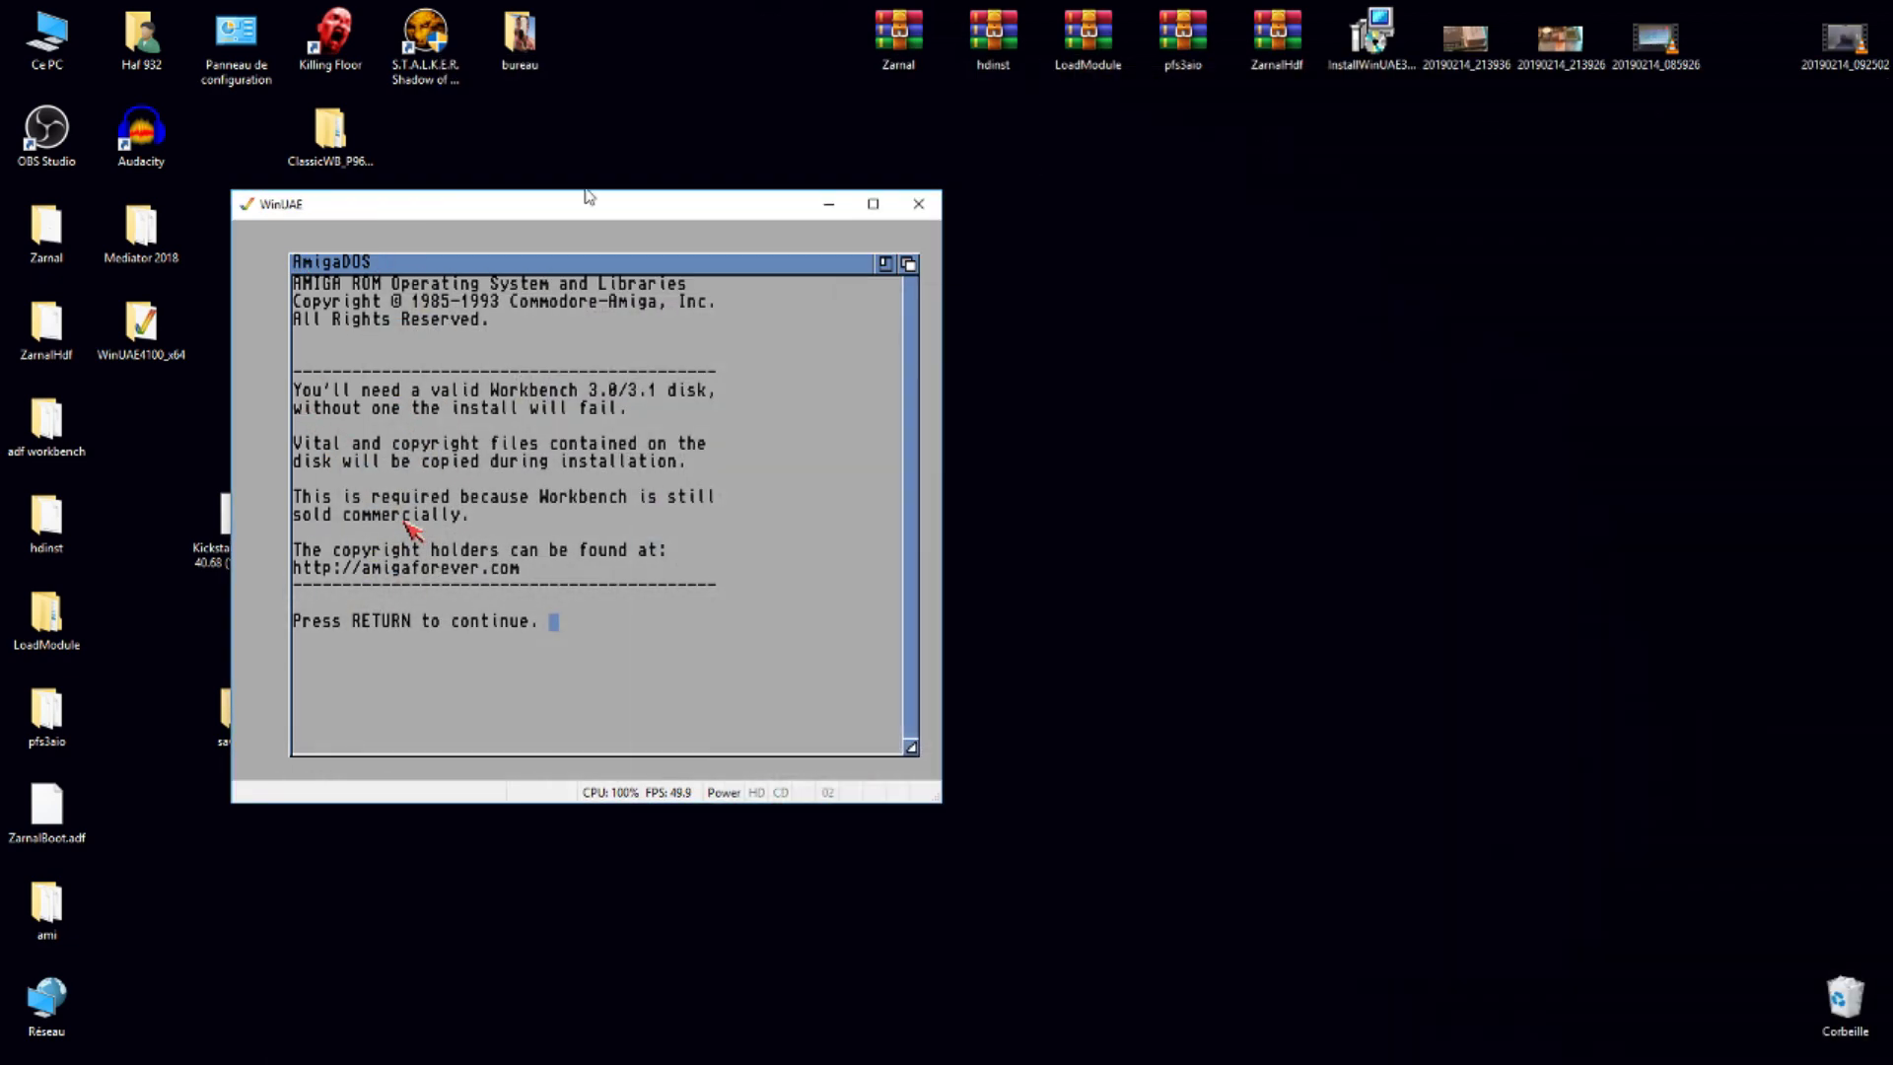
{"action": "left_click_drag", "start_coordinate": [612, 221], "coordinate": [744, 127]}
{"action": "left_click_drag", "start_coordinate": [1073, 707], "coordinate": [1591, 1008]}
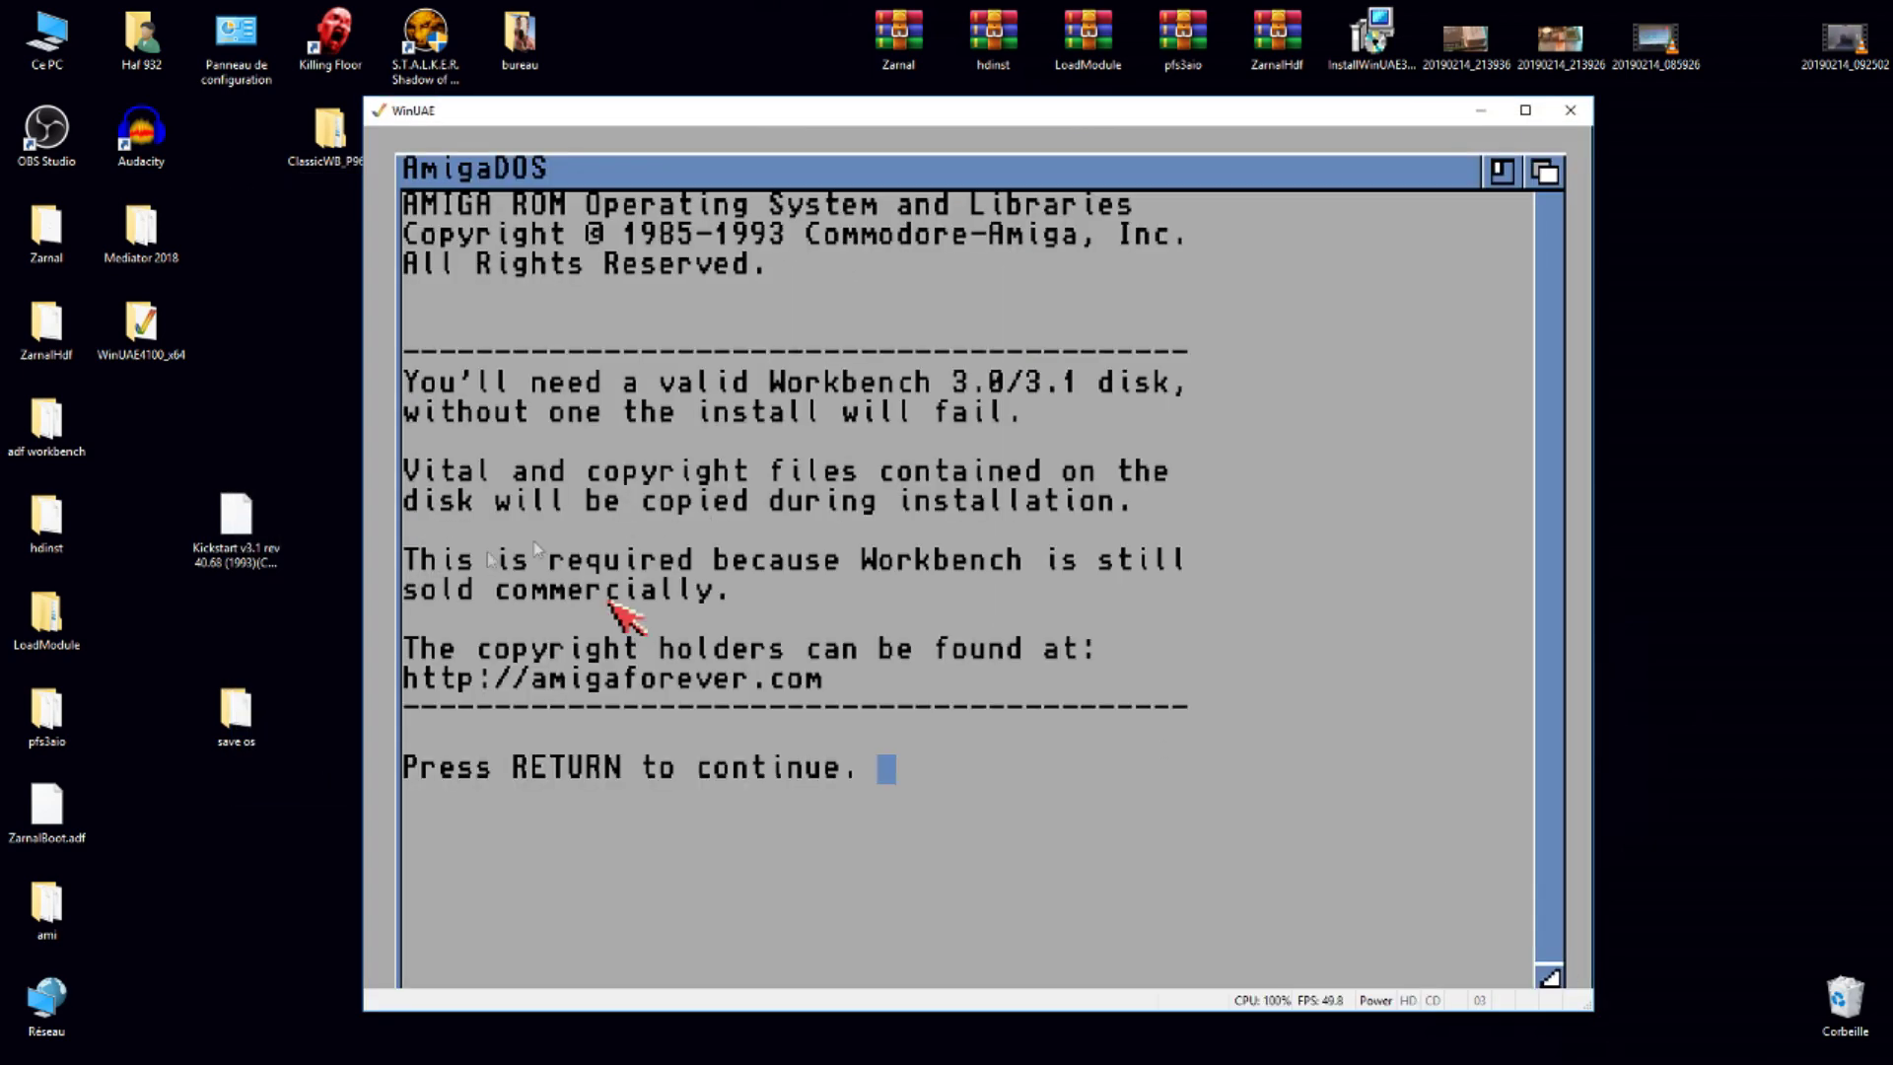
- Continue through the ClassicWB installer's introductory prompts and past its request for a Workbench disk in DF0
{"action": "left_click", "coordinate": [796, 514]}
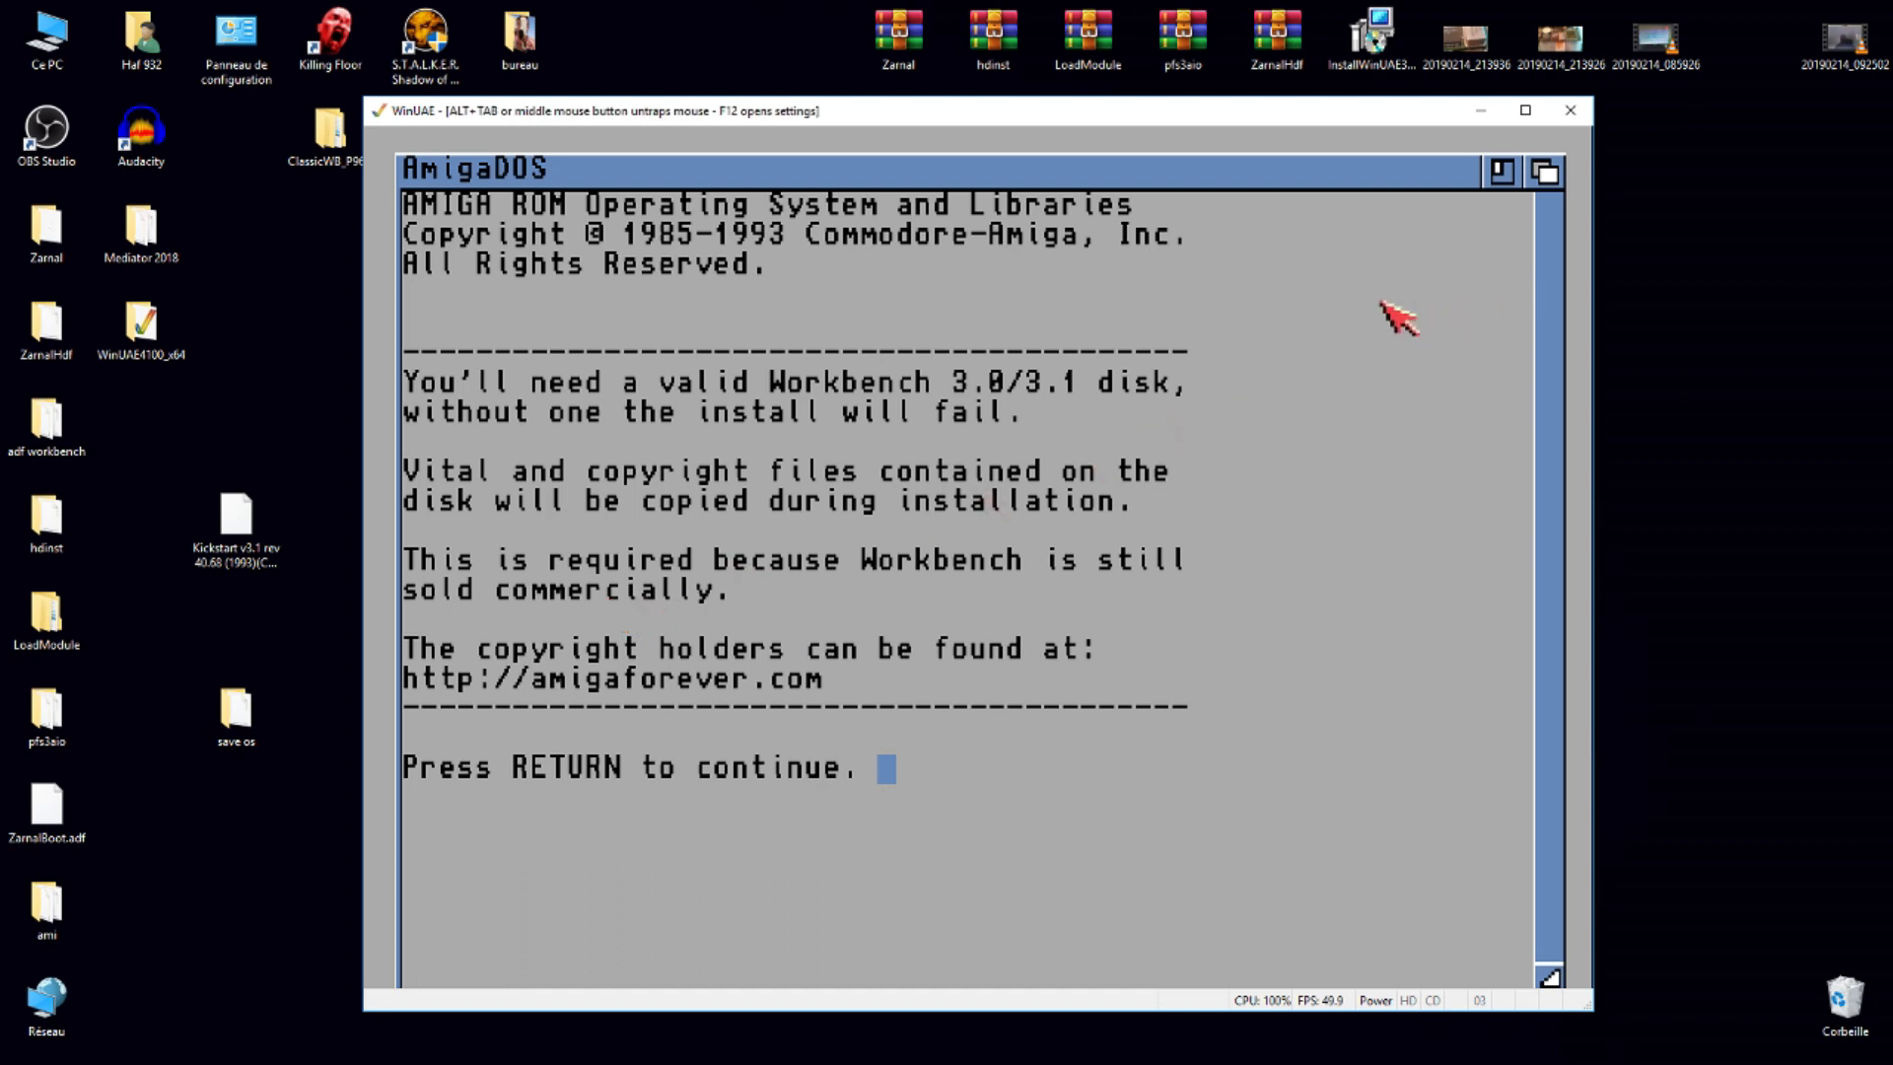
{"action": "key", "text": "Return"}
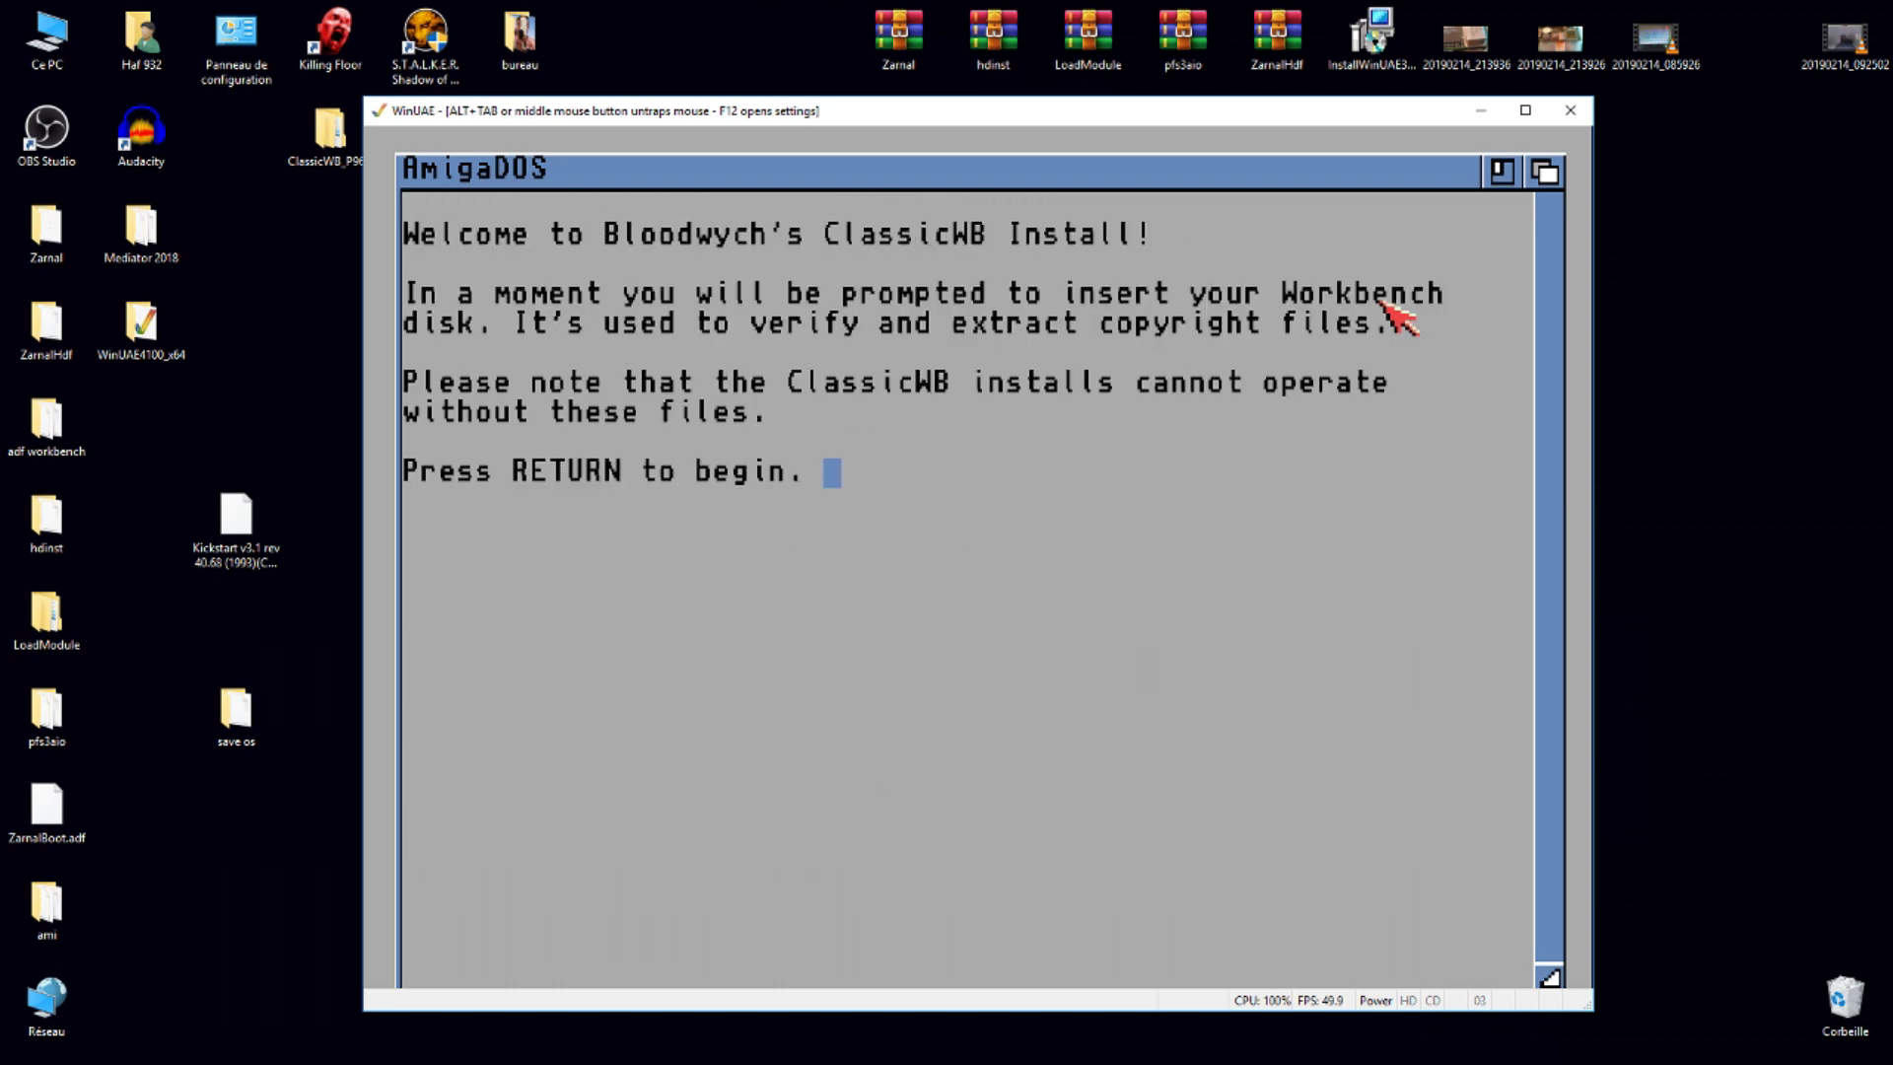
{"action": "key", "text": "Return"}
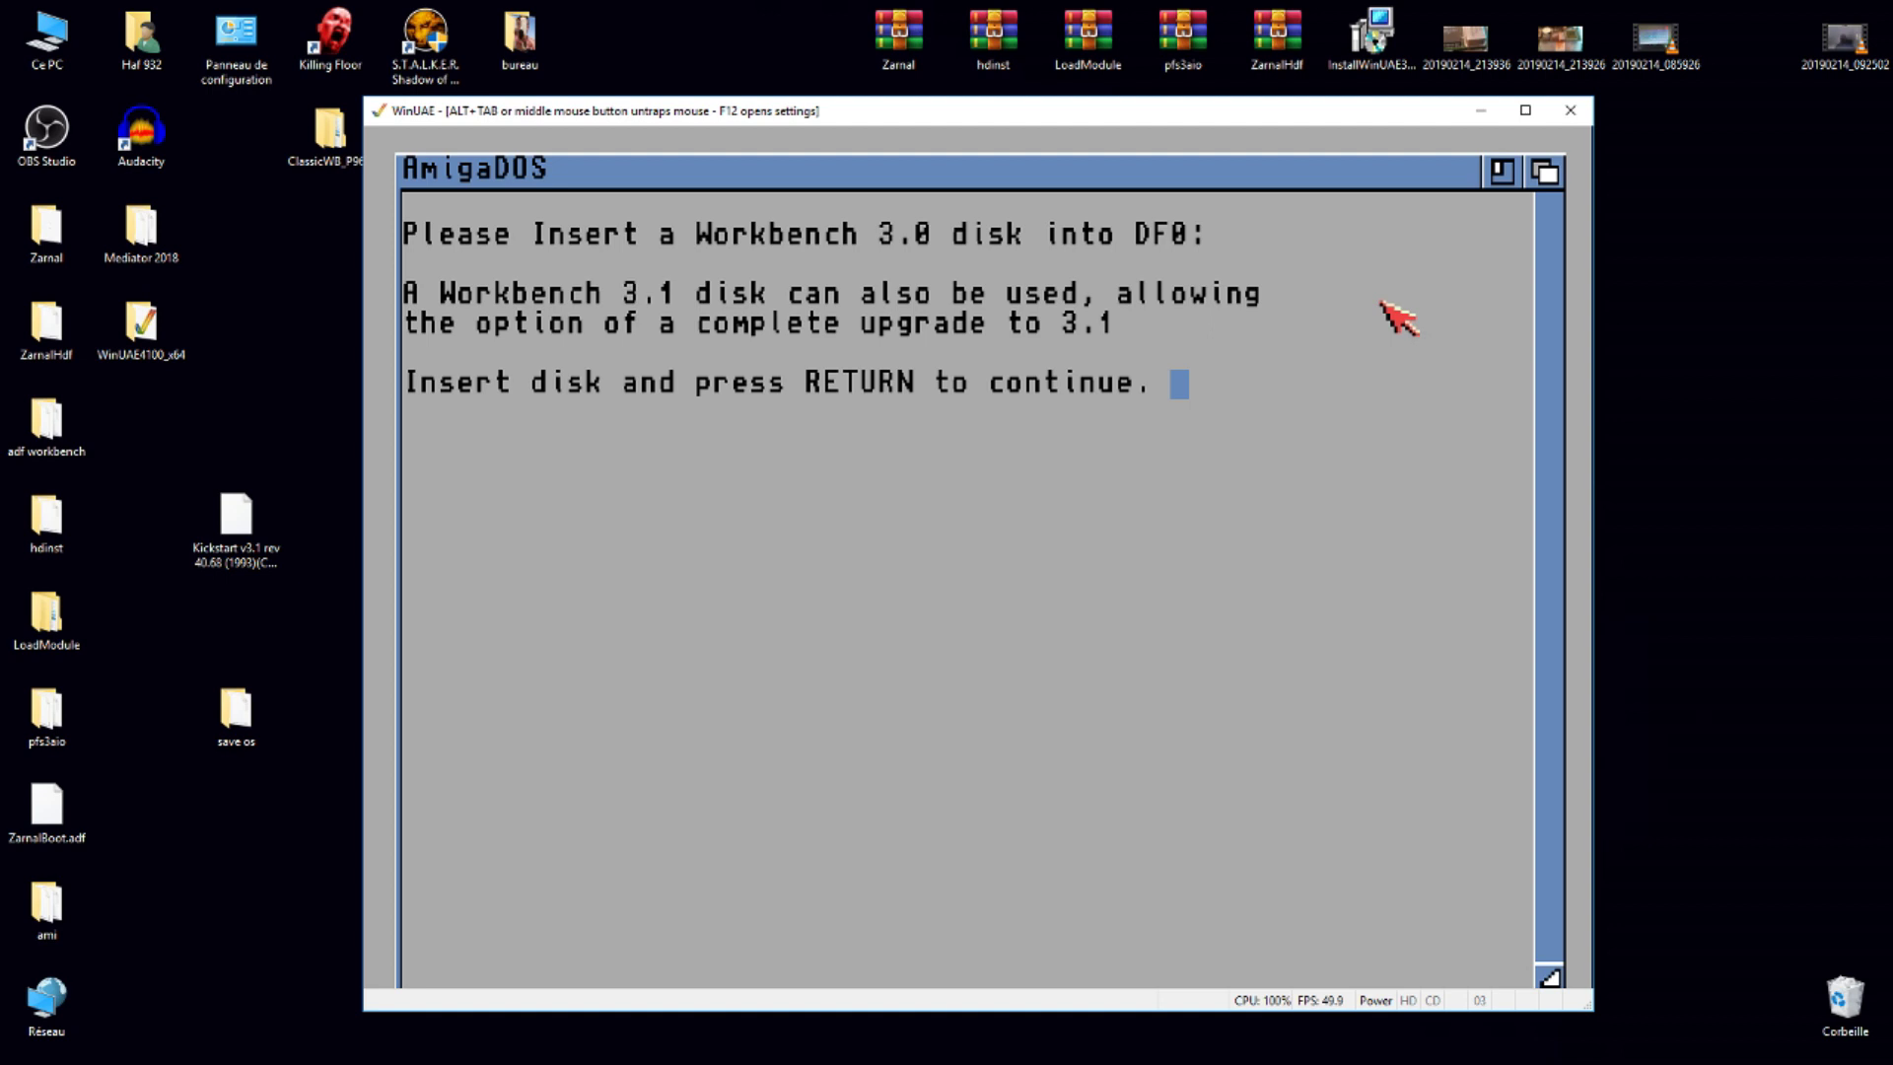
{"action": "key", "text": "Return"}
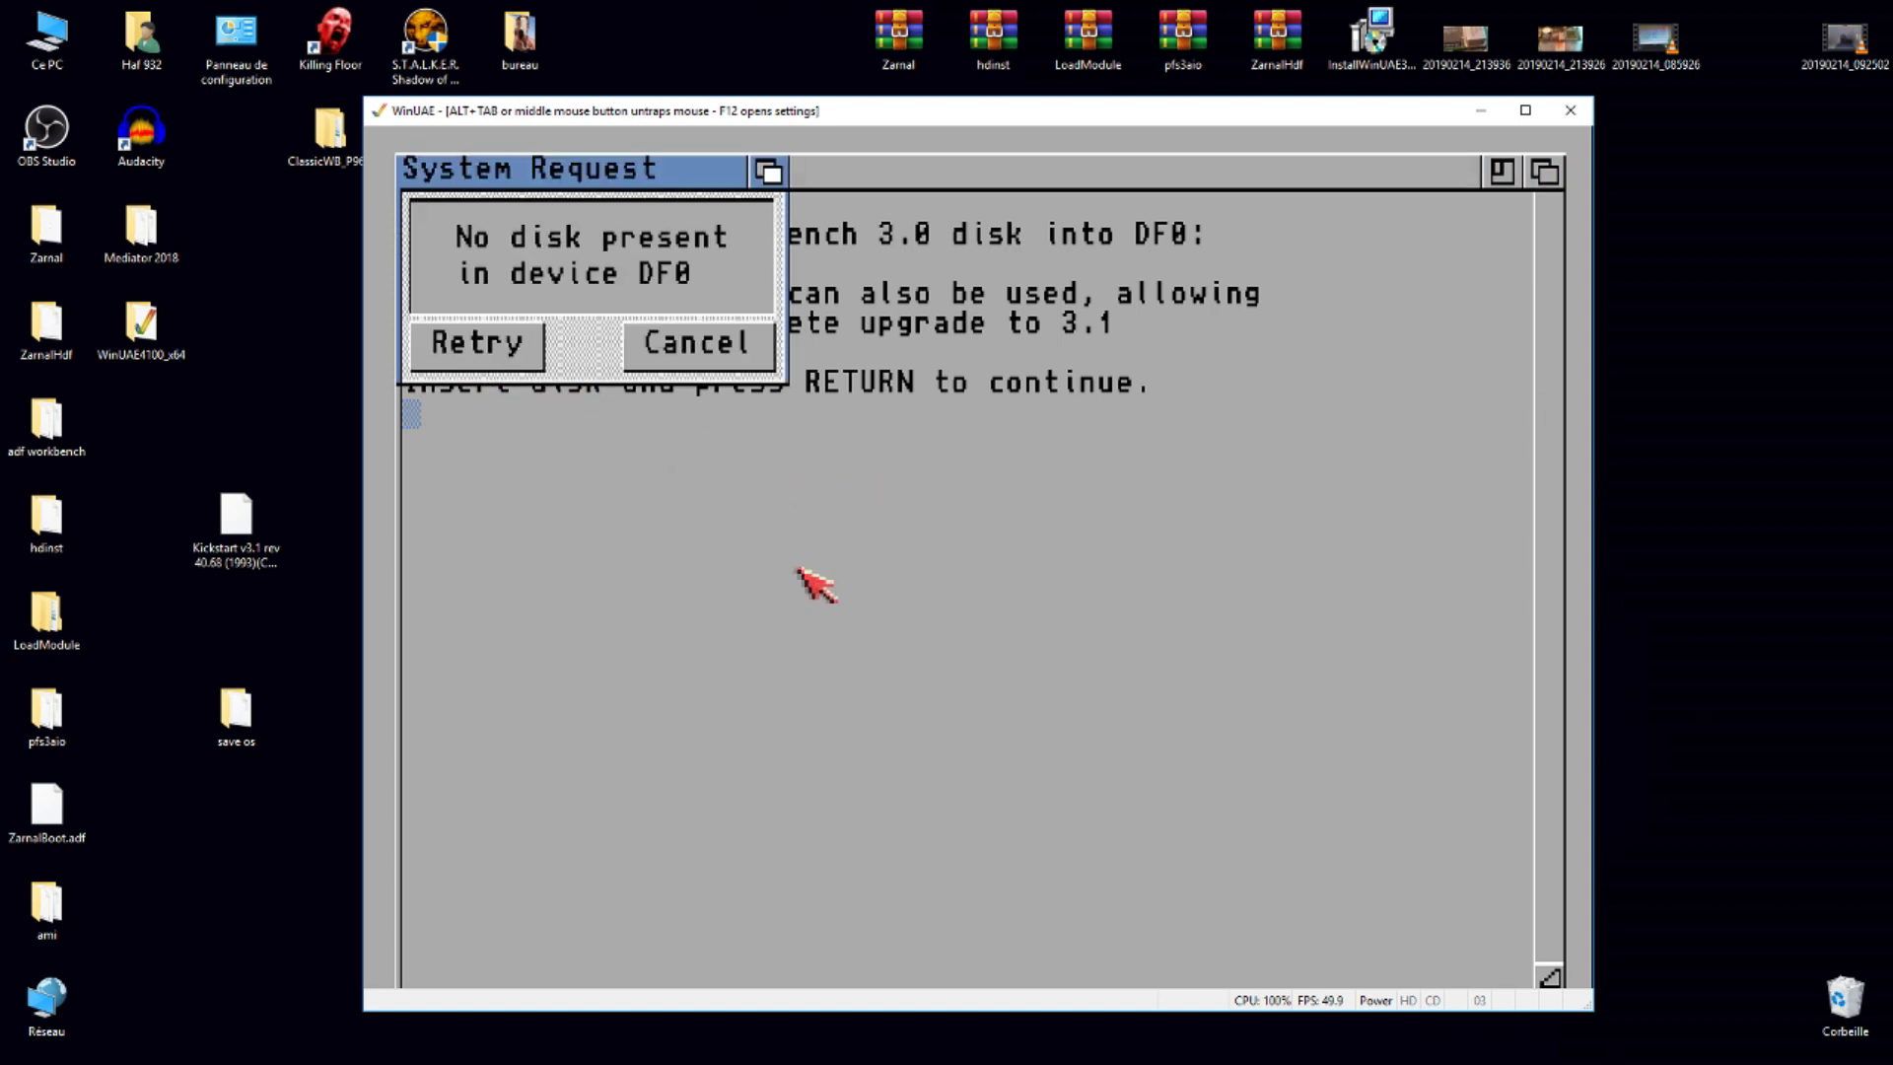
- Cancel the missing-disk request and insert workbench31.adf from the recent disk images into floppy drive DF0
{"action": "left_click", "coordinate": [702, 351]}
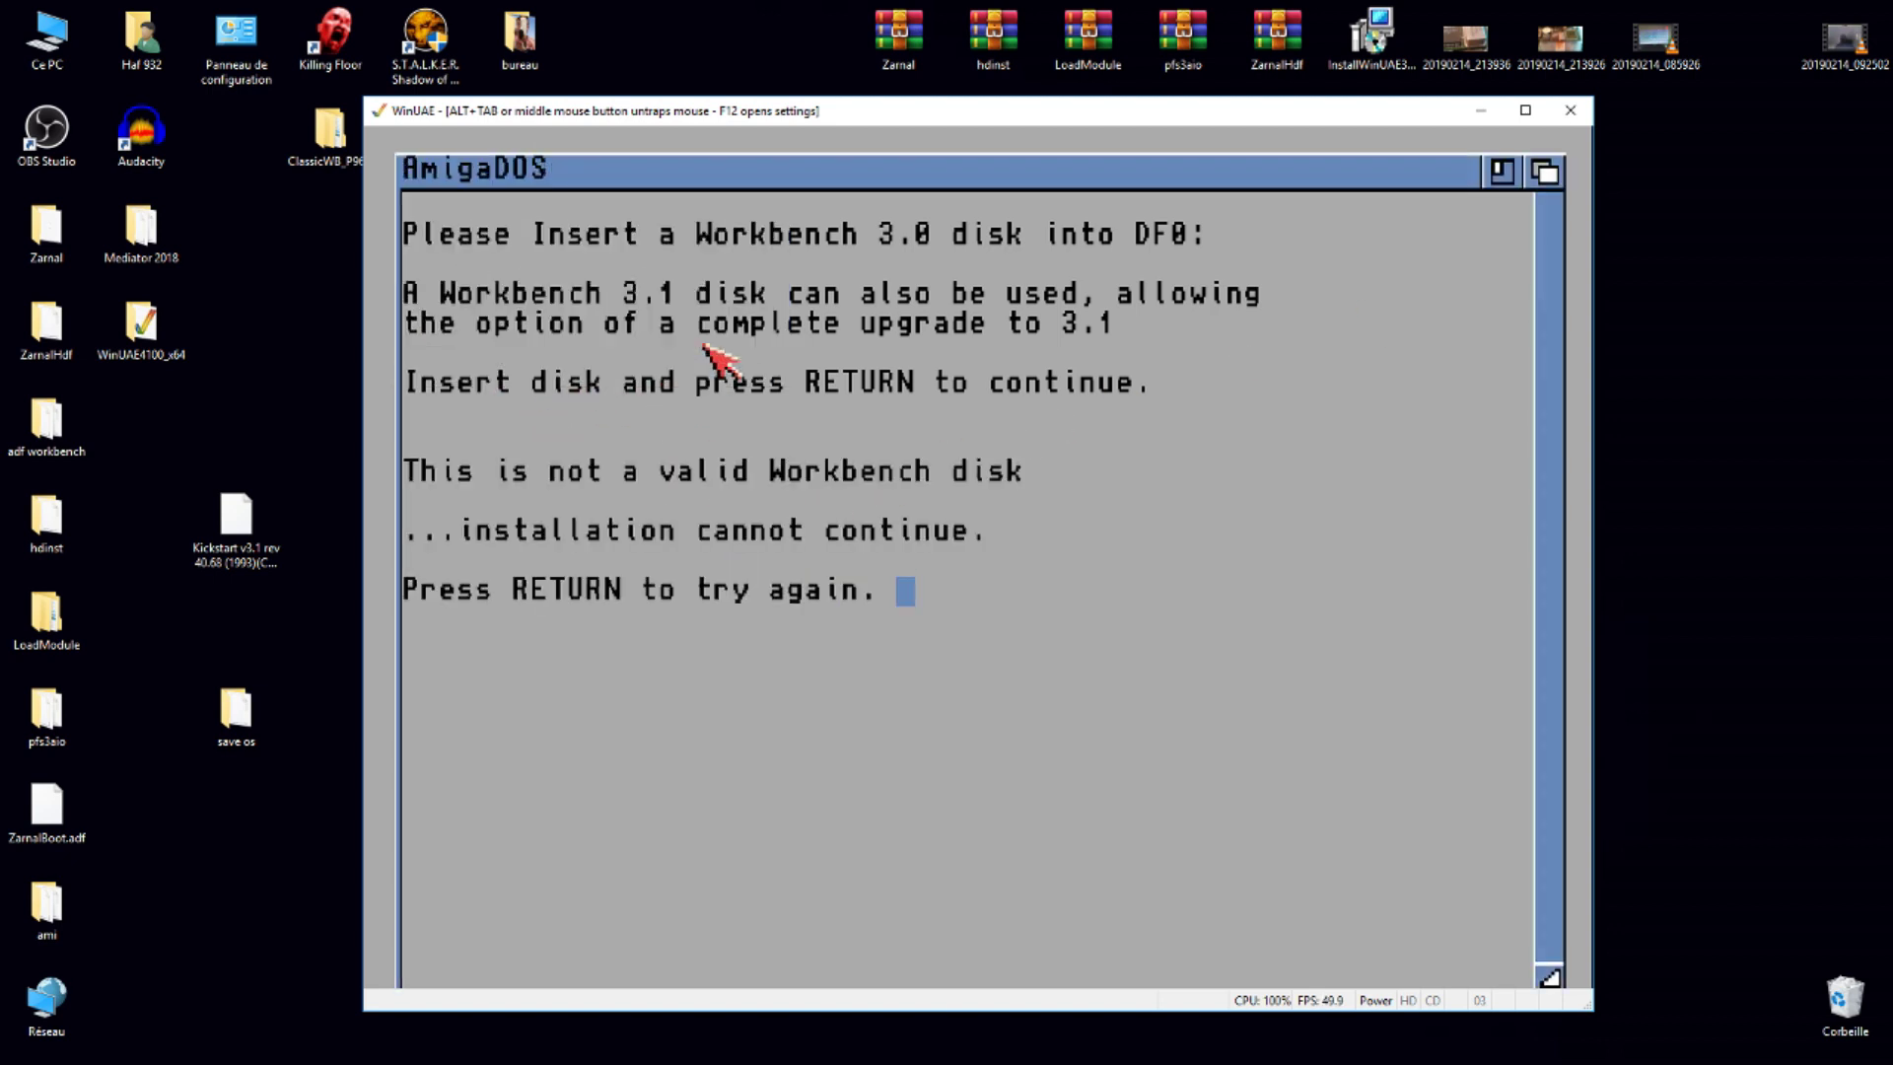
{"action": "key", "text": "F12"}
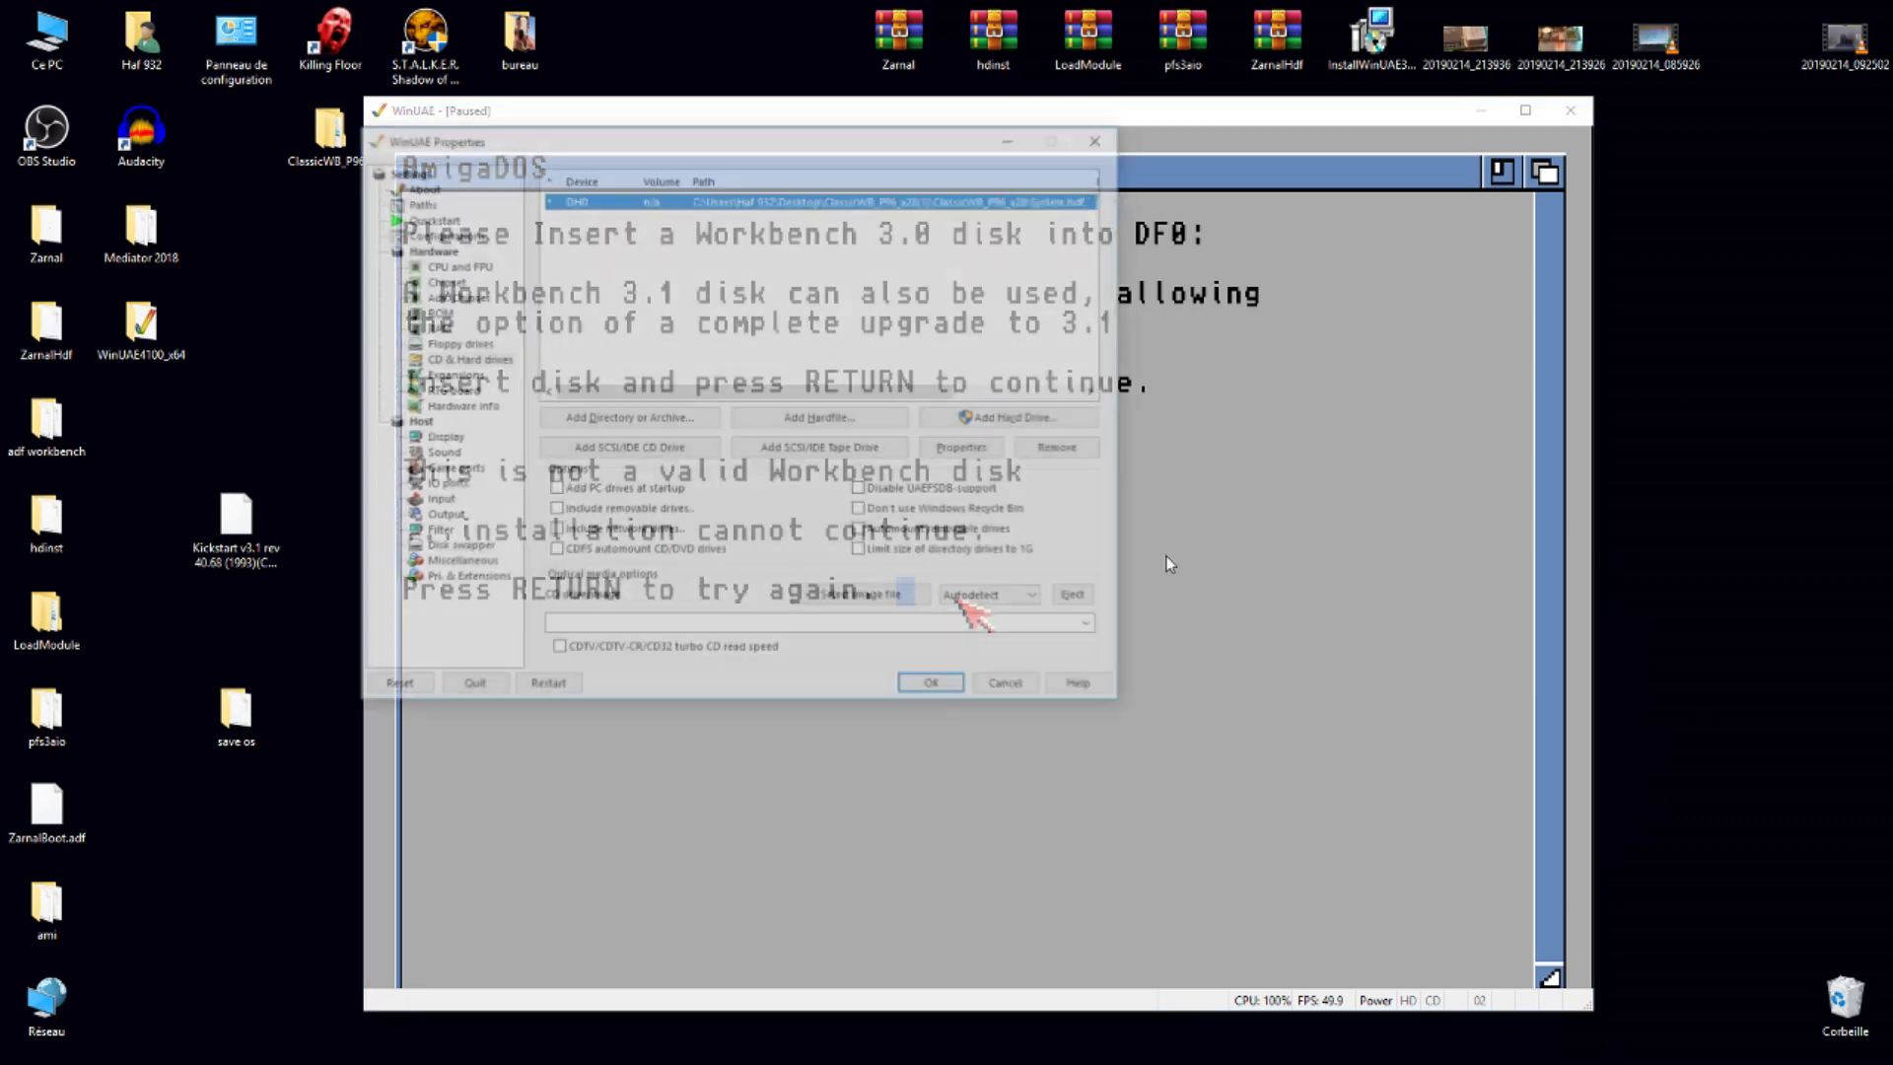
{"action": "left_click", "coordinate": [456, 344]}
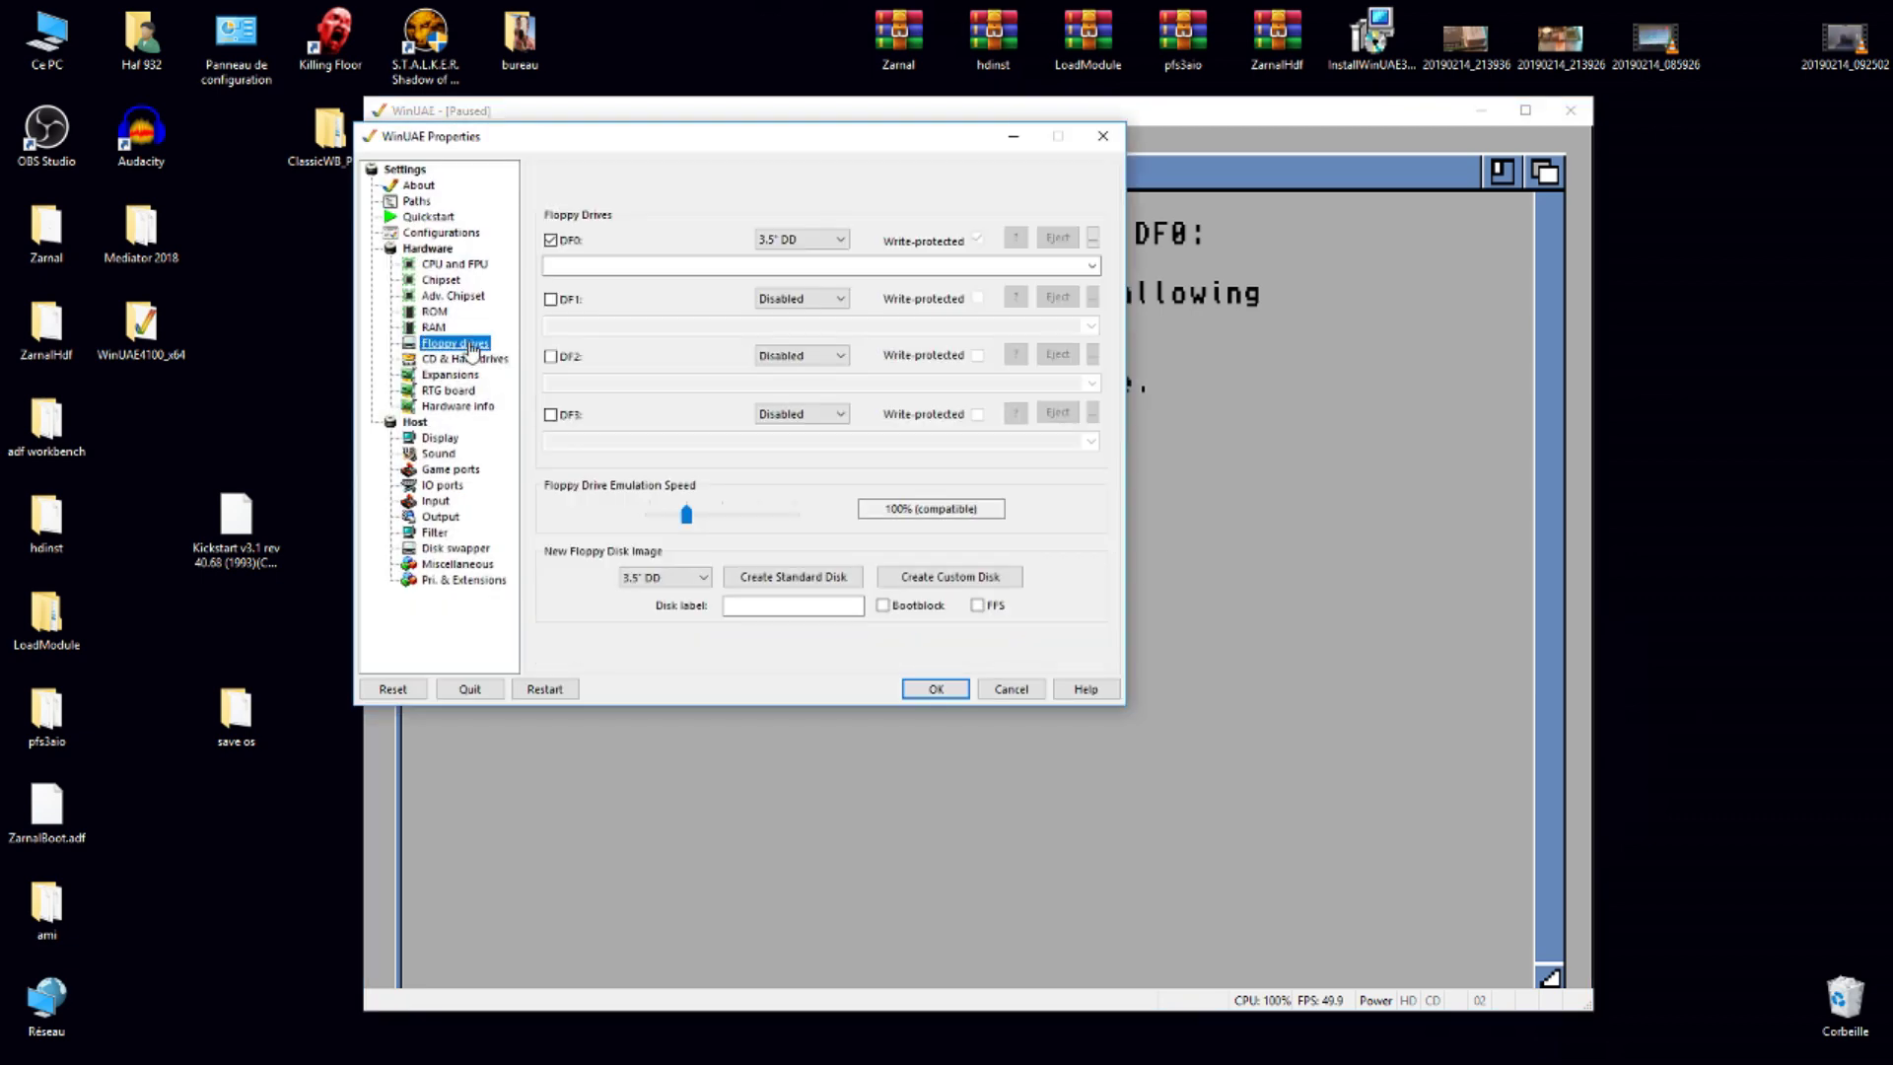
{"action": "left_click", "coordinate": [1092, 240]}
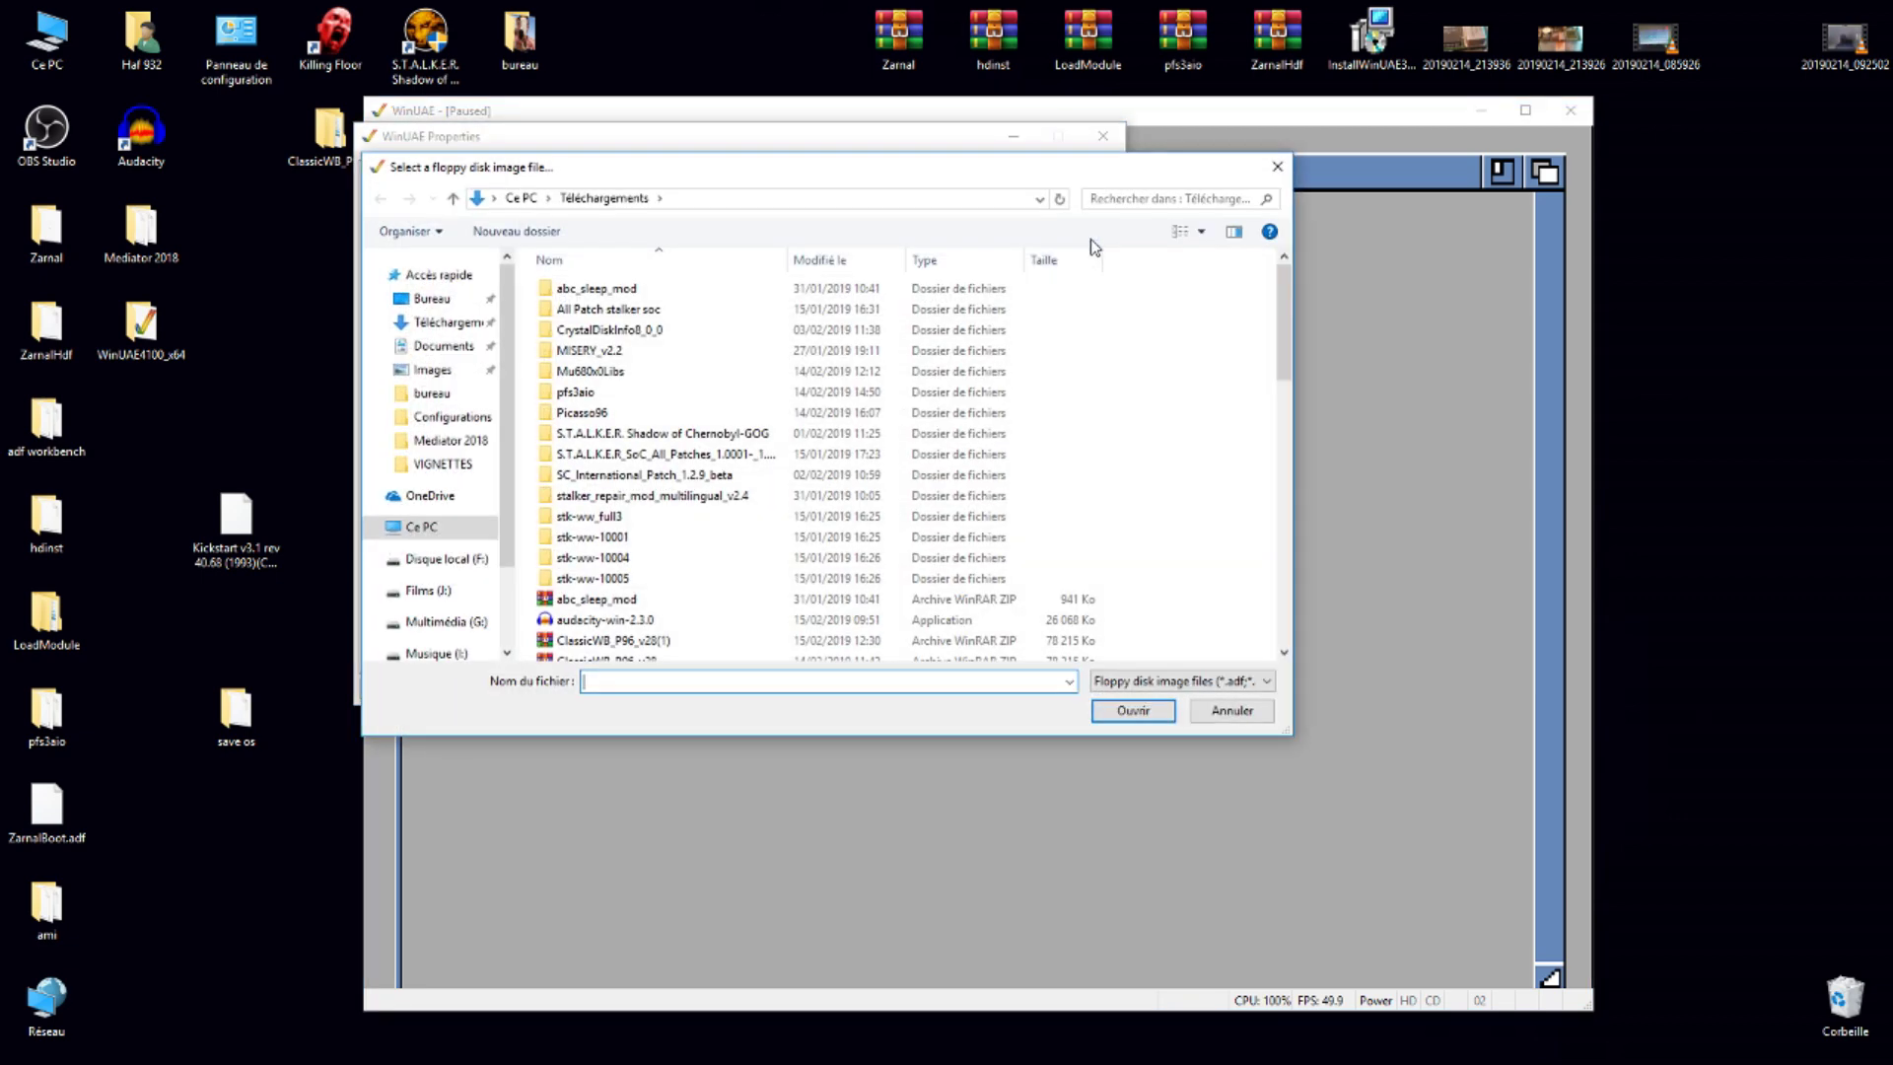
{"action": "left_click", "coordinate": [1277, 165]}
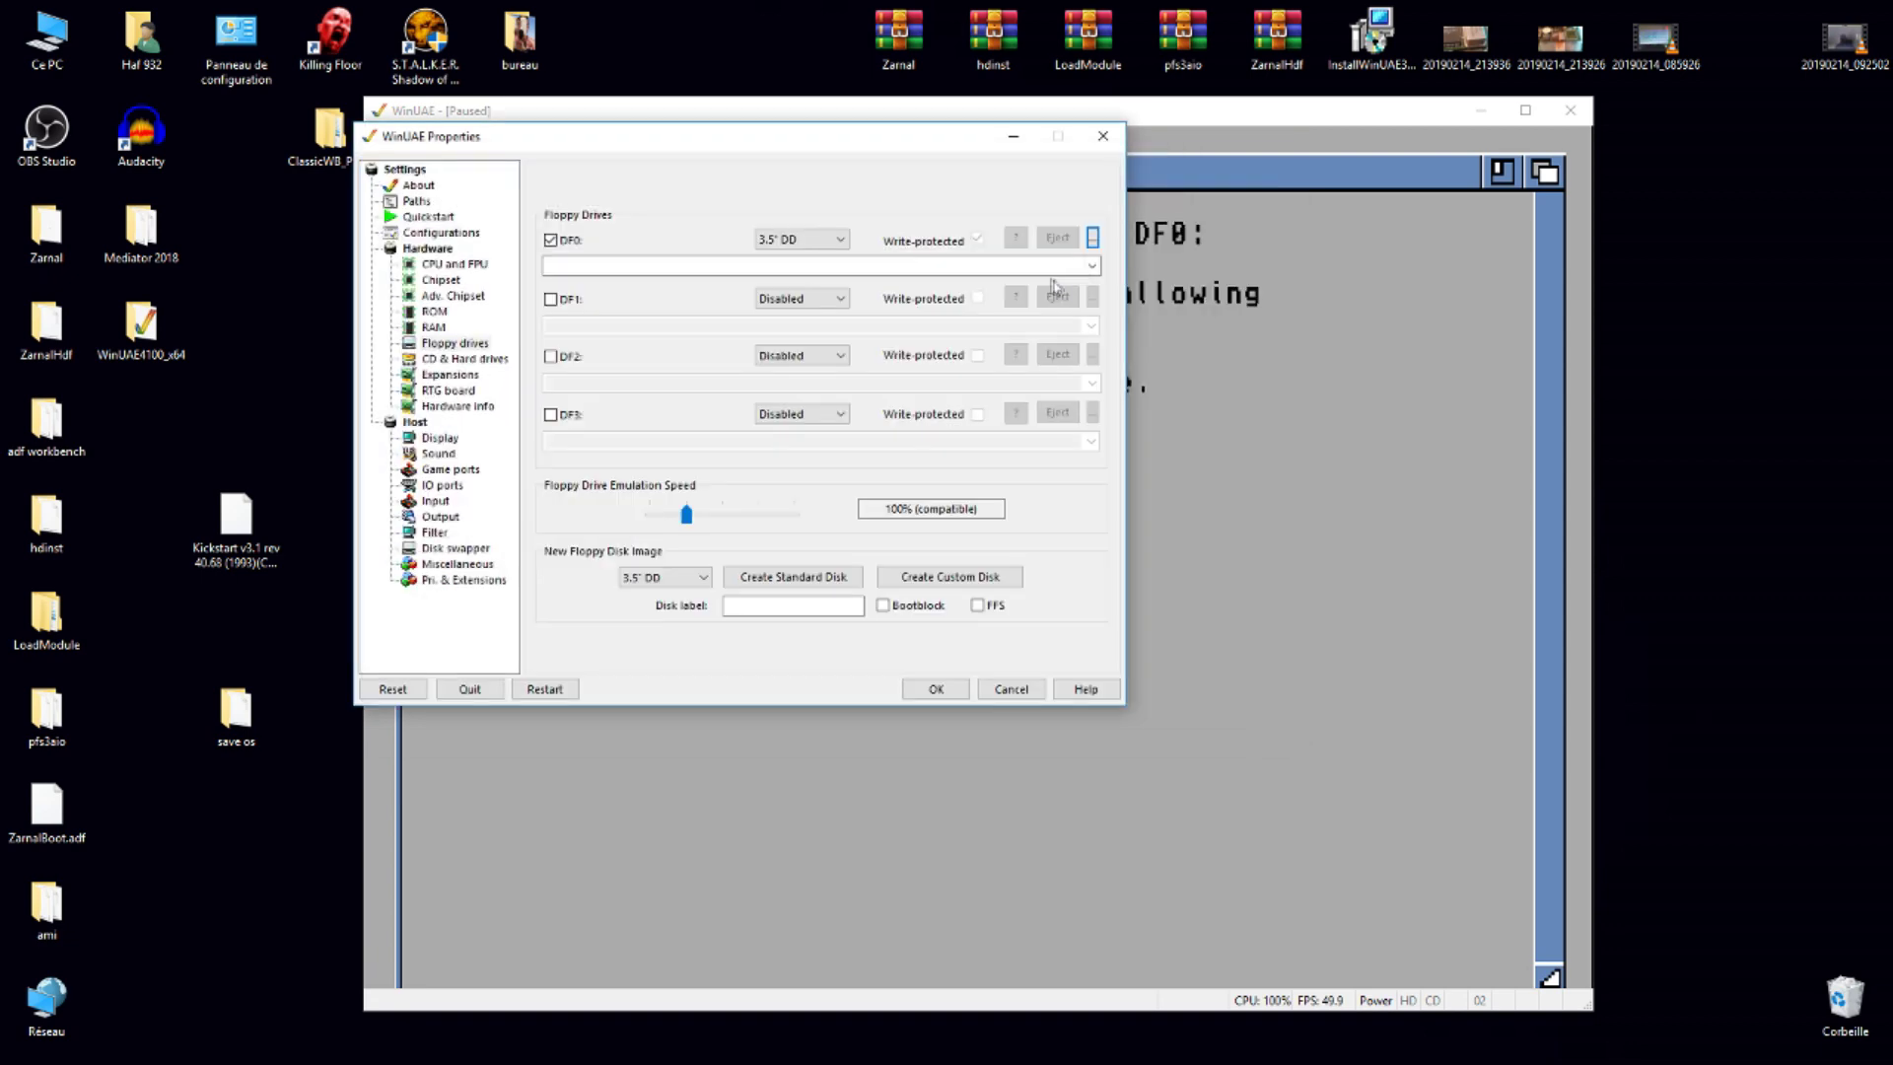
{"action": "left_click", "coordinate": [1094, 265]}
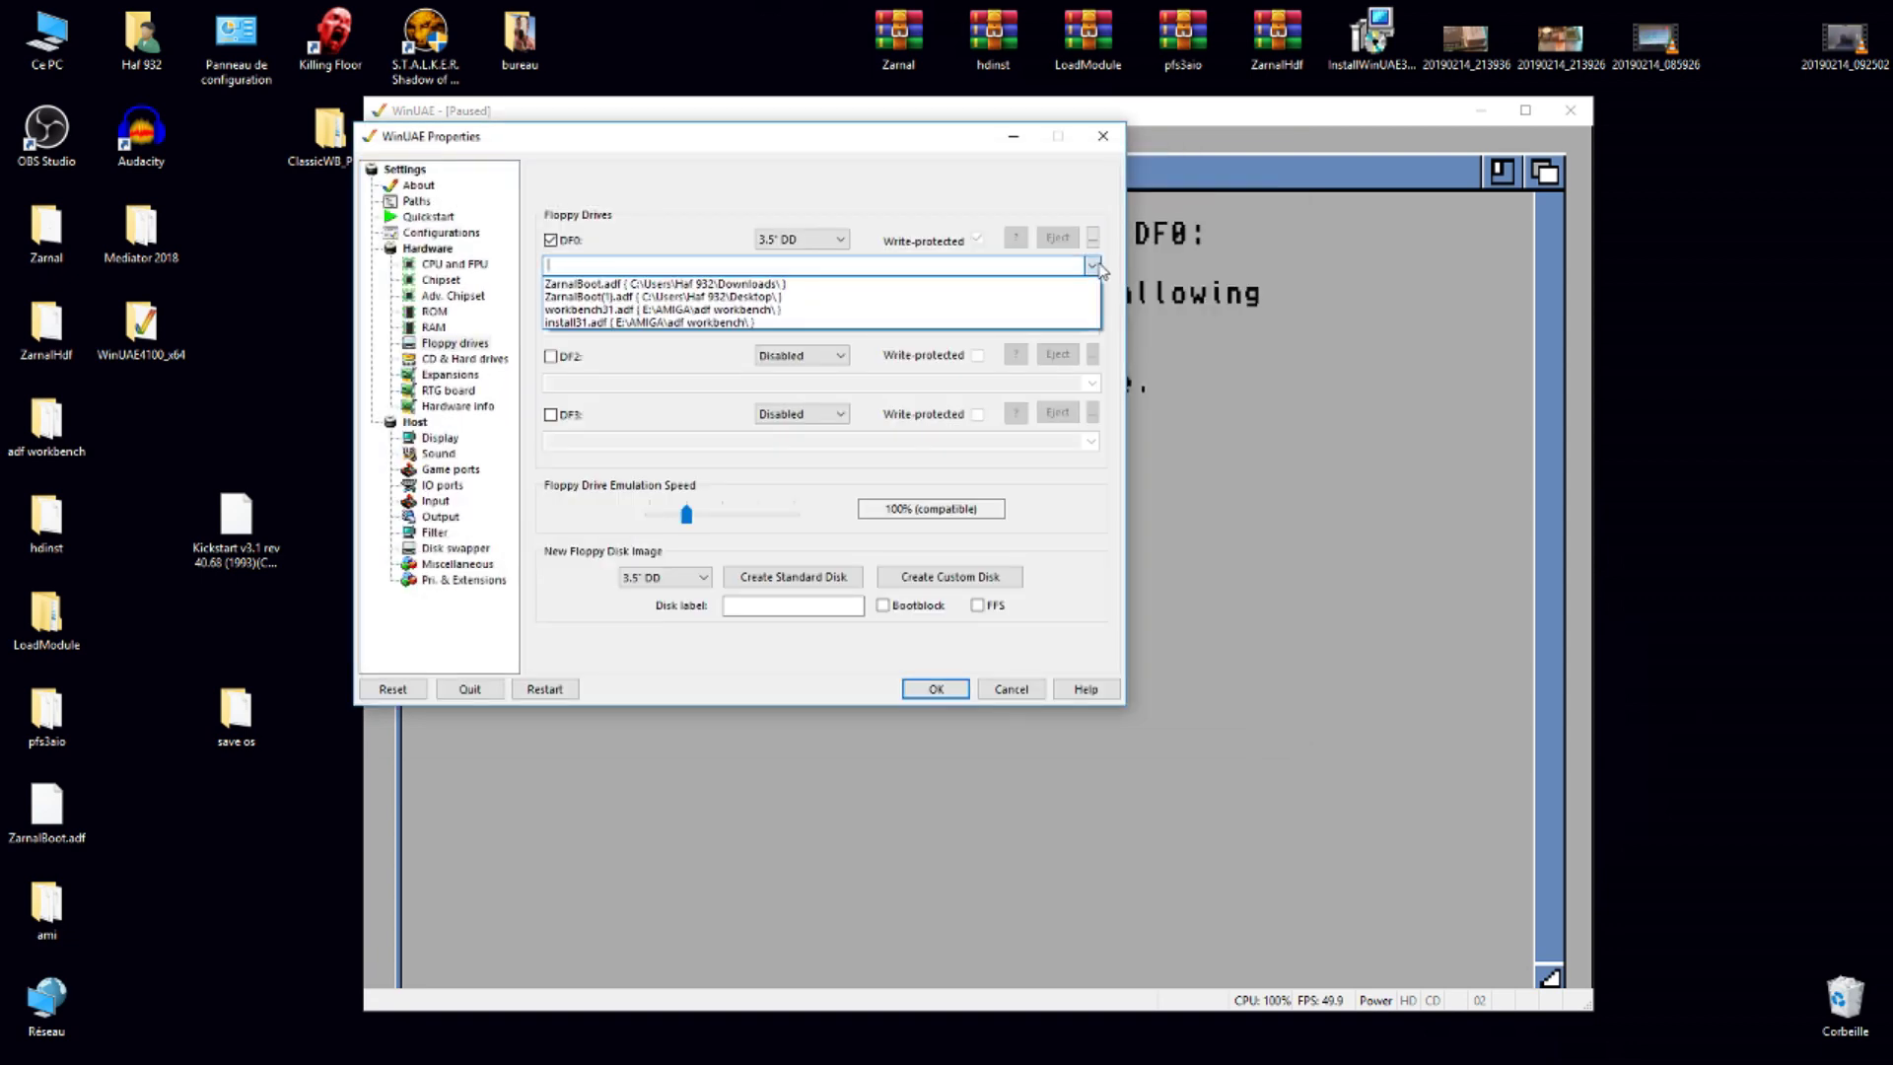
{"action": "left_click", "coordinate": [648, 312]}
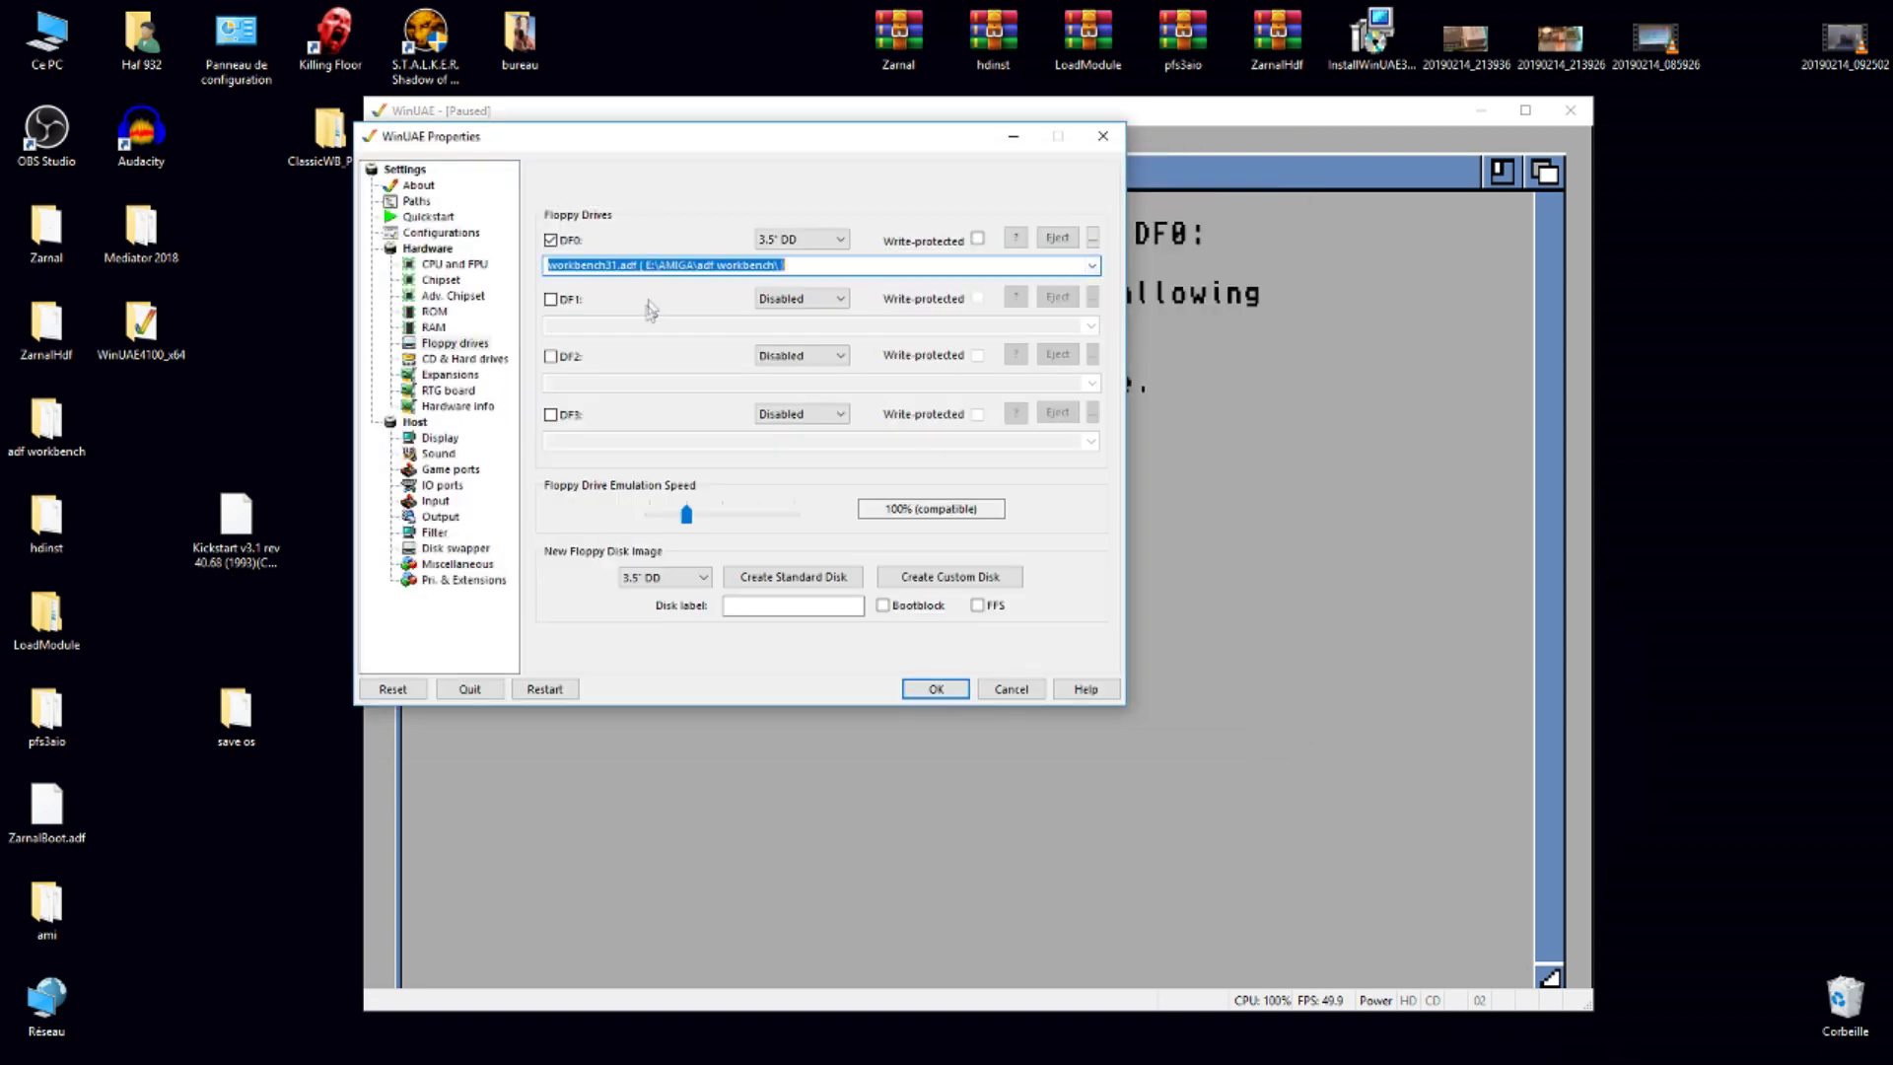
{"action": "left_click", "coordinate": [934, 688]}
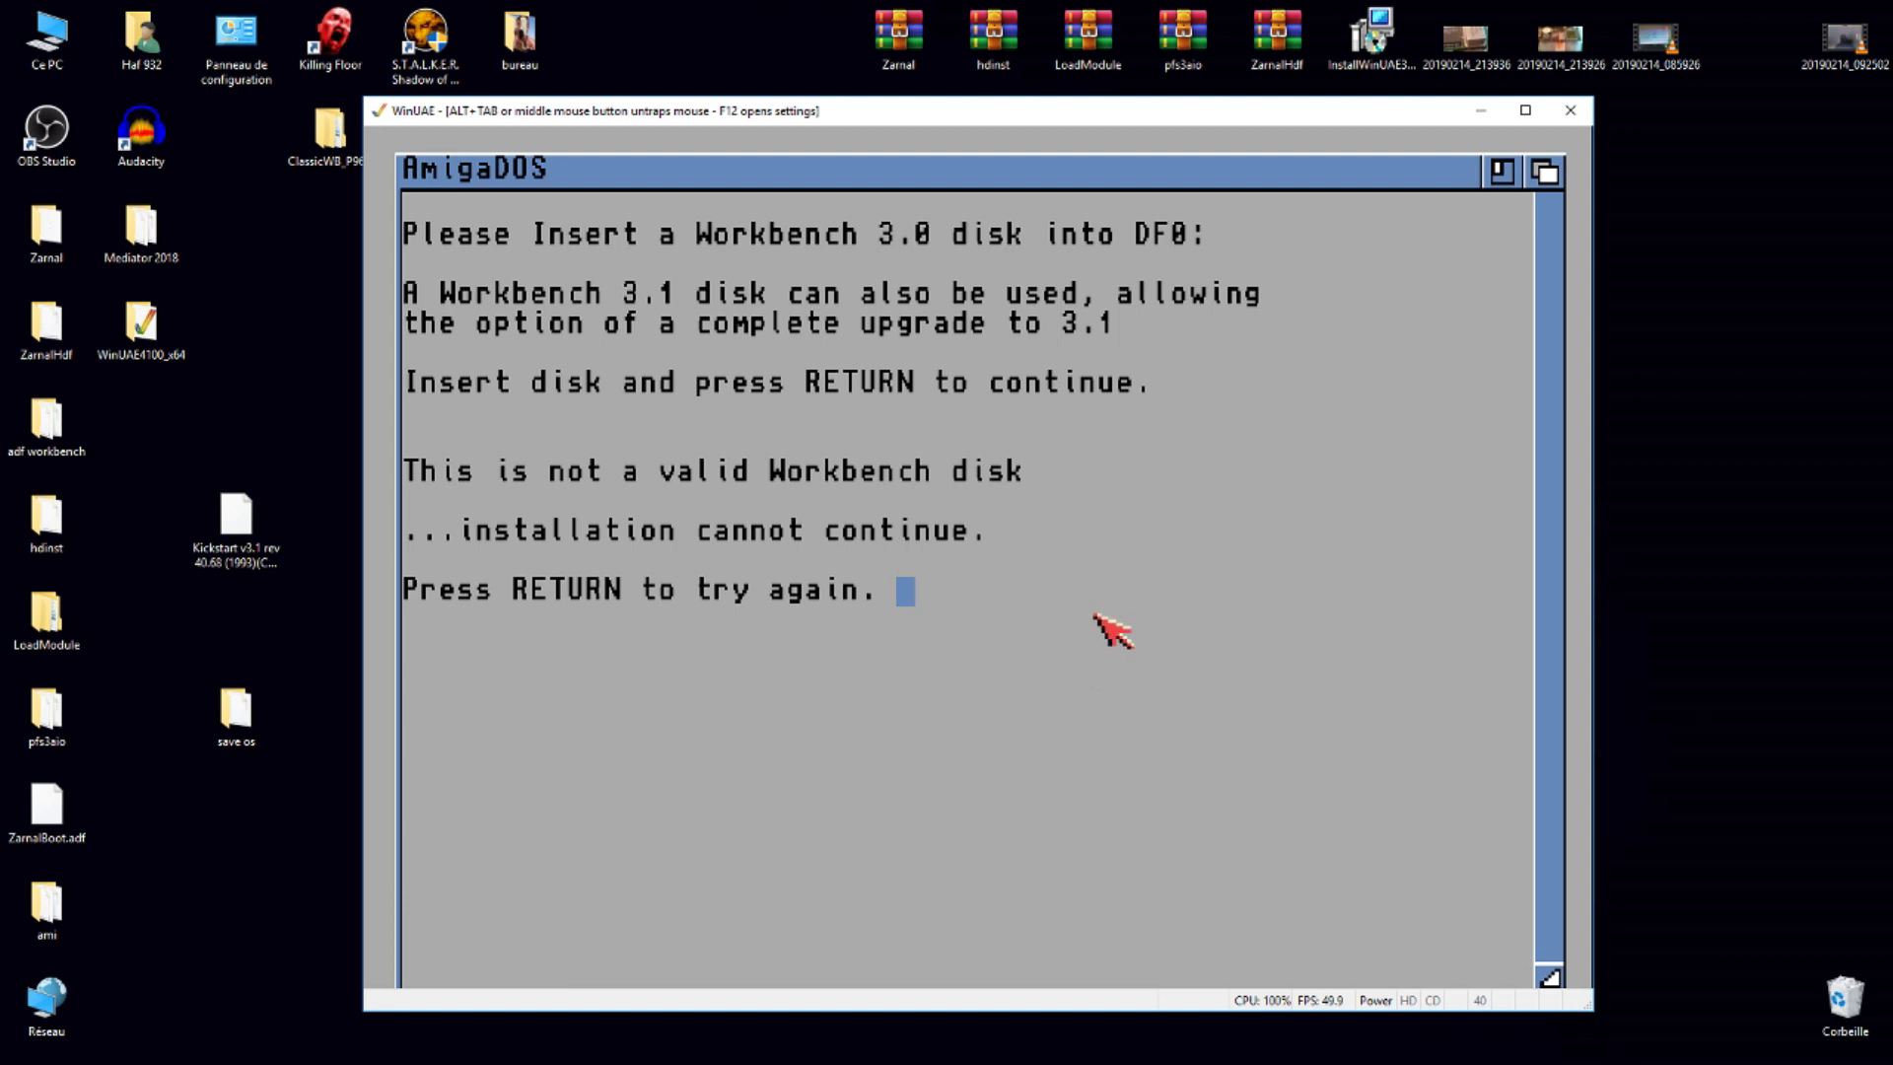
- Retry the installer's Workbench disk check and continue past the question about upgrading to Workbench 3.1
{"action": "key", "text": "Return"}
{"action": "key", "text": "Return"}
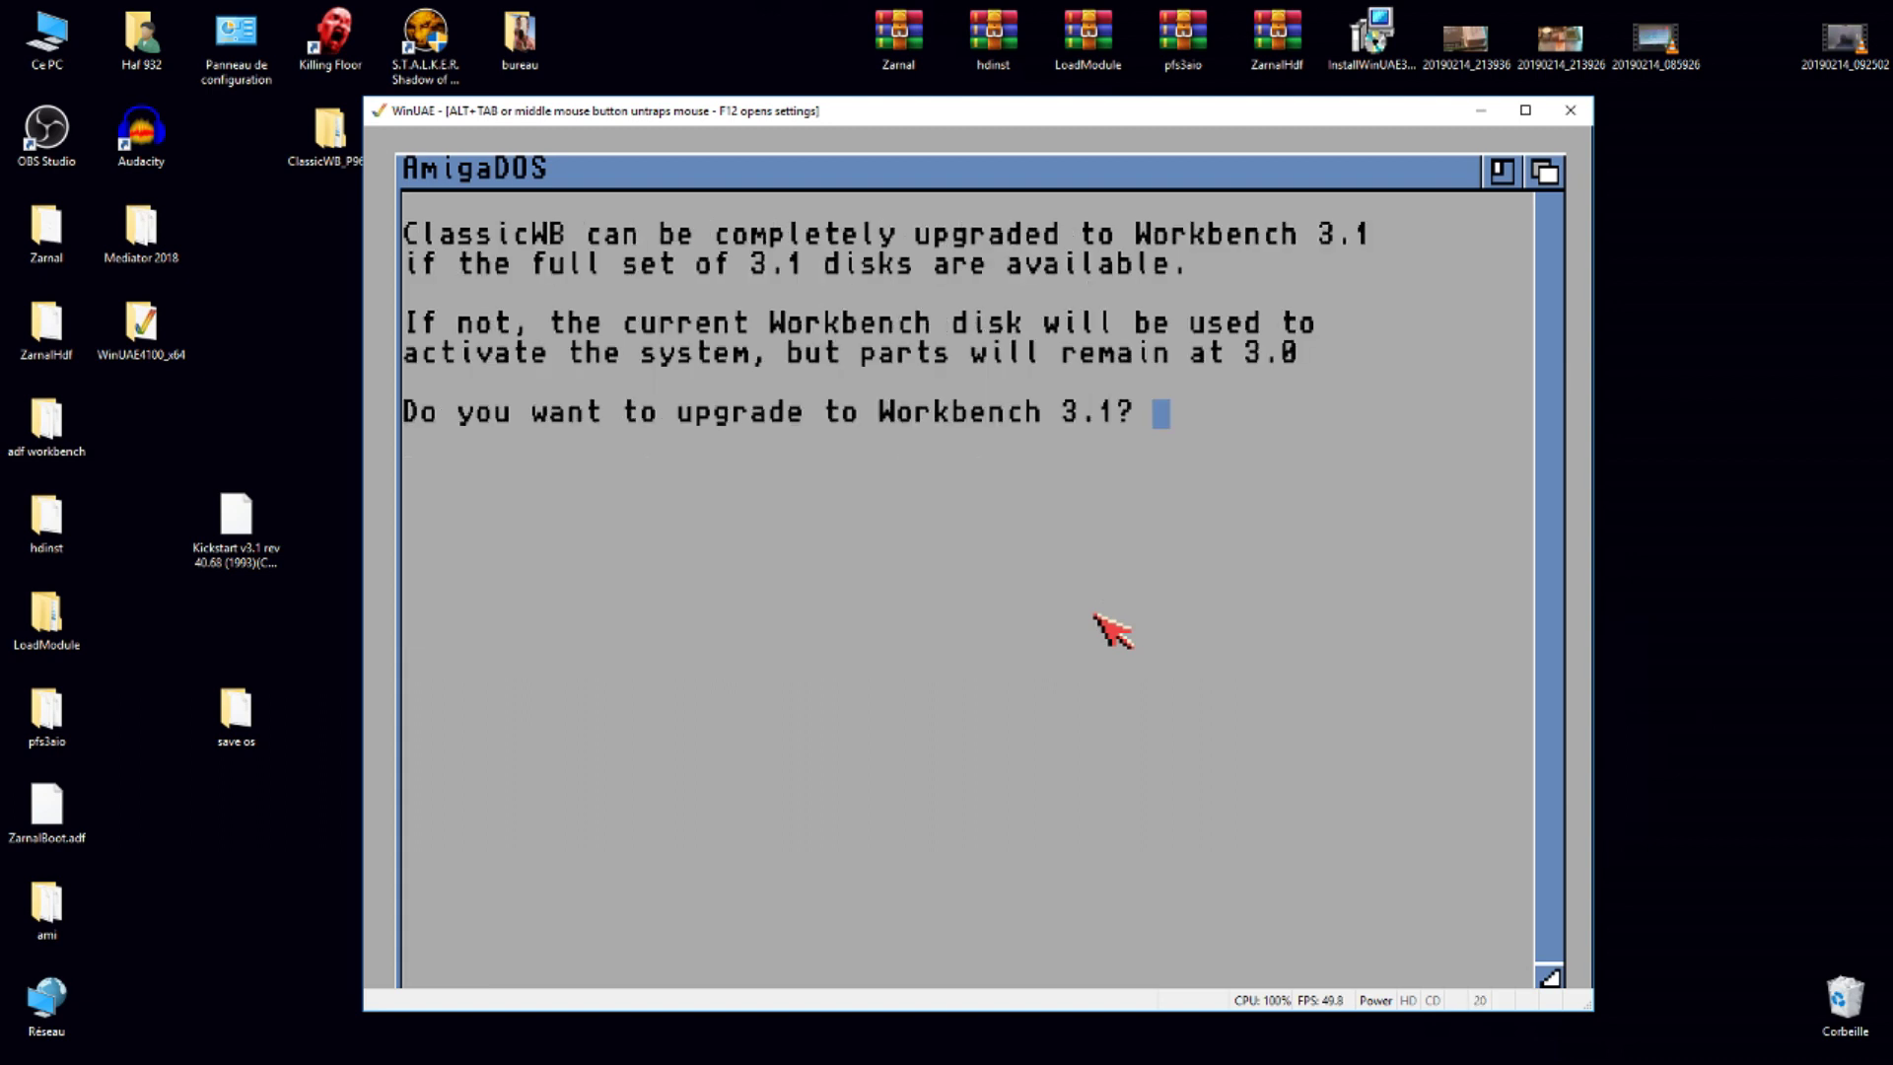
{"action": "key", "text": "Return"}
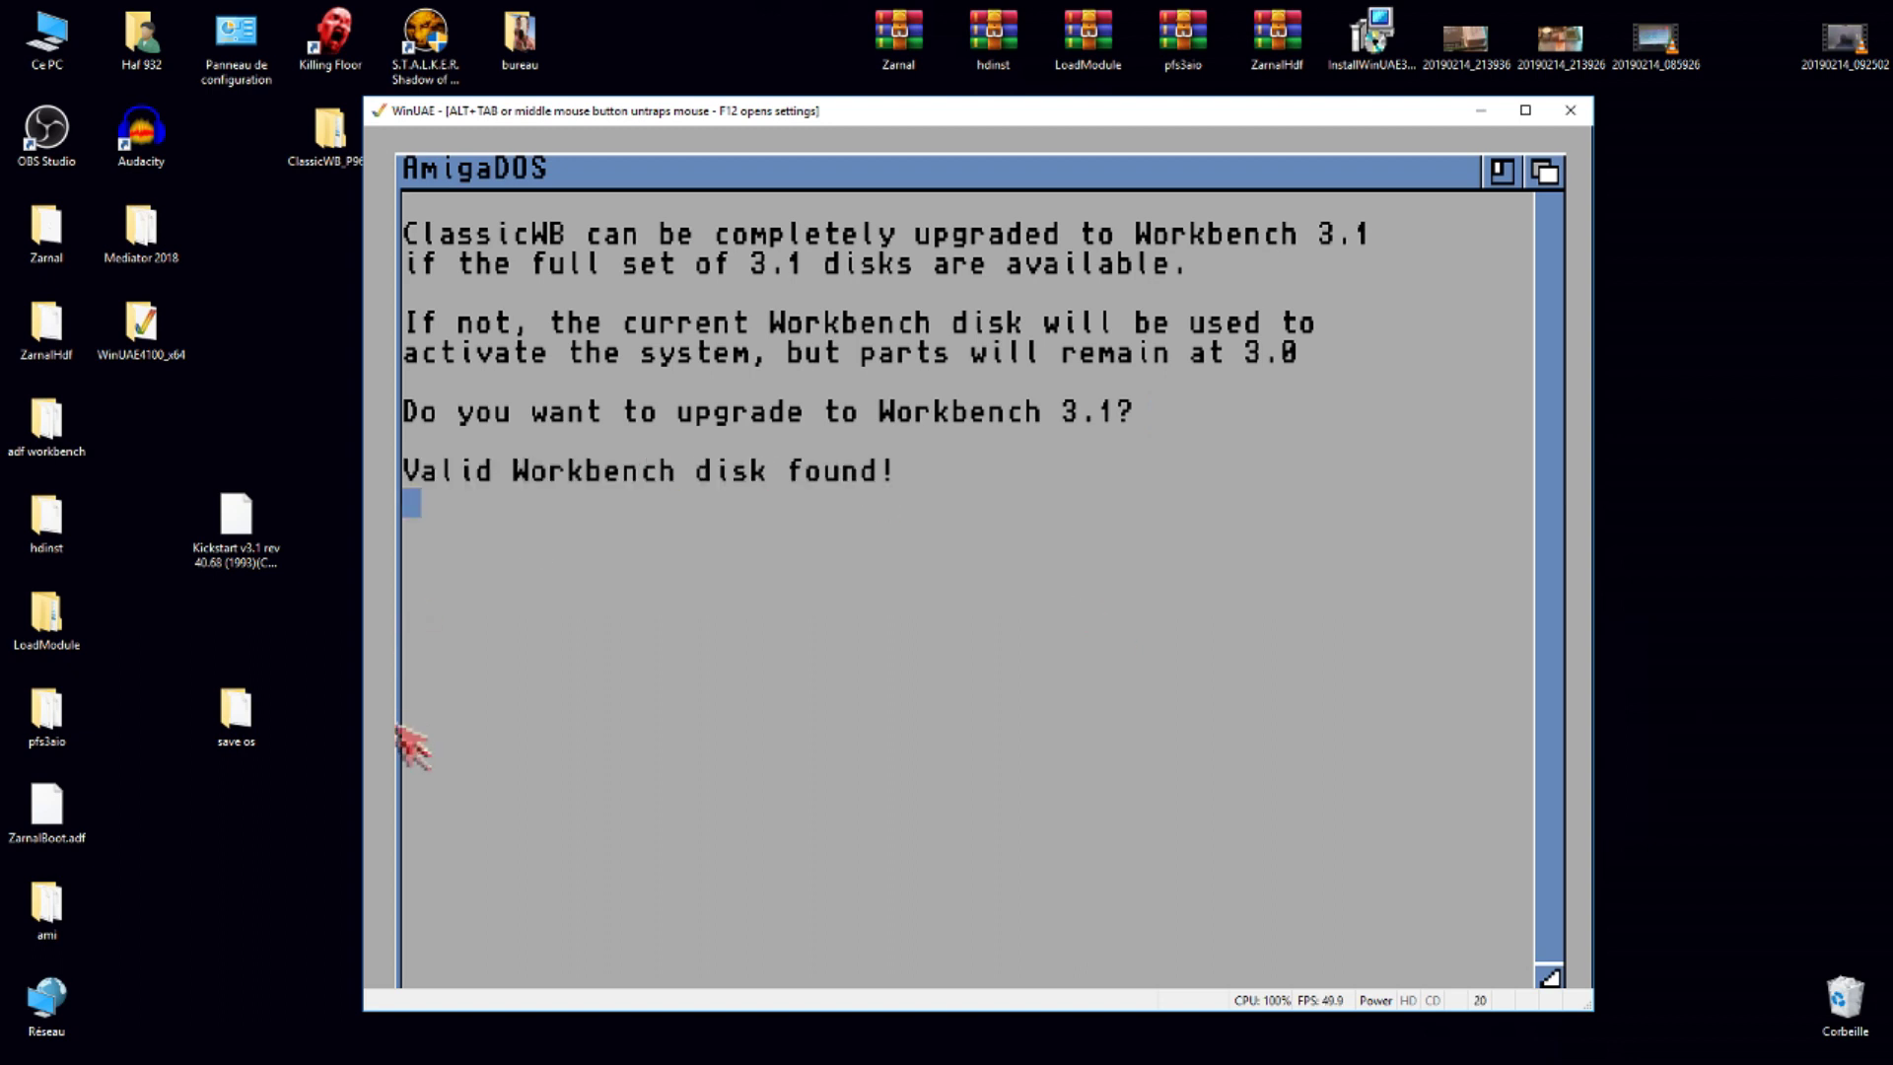
{"action": "middle_click", "coordinate": [784, 575]}
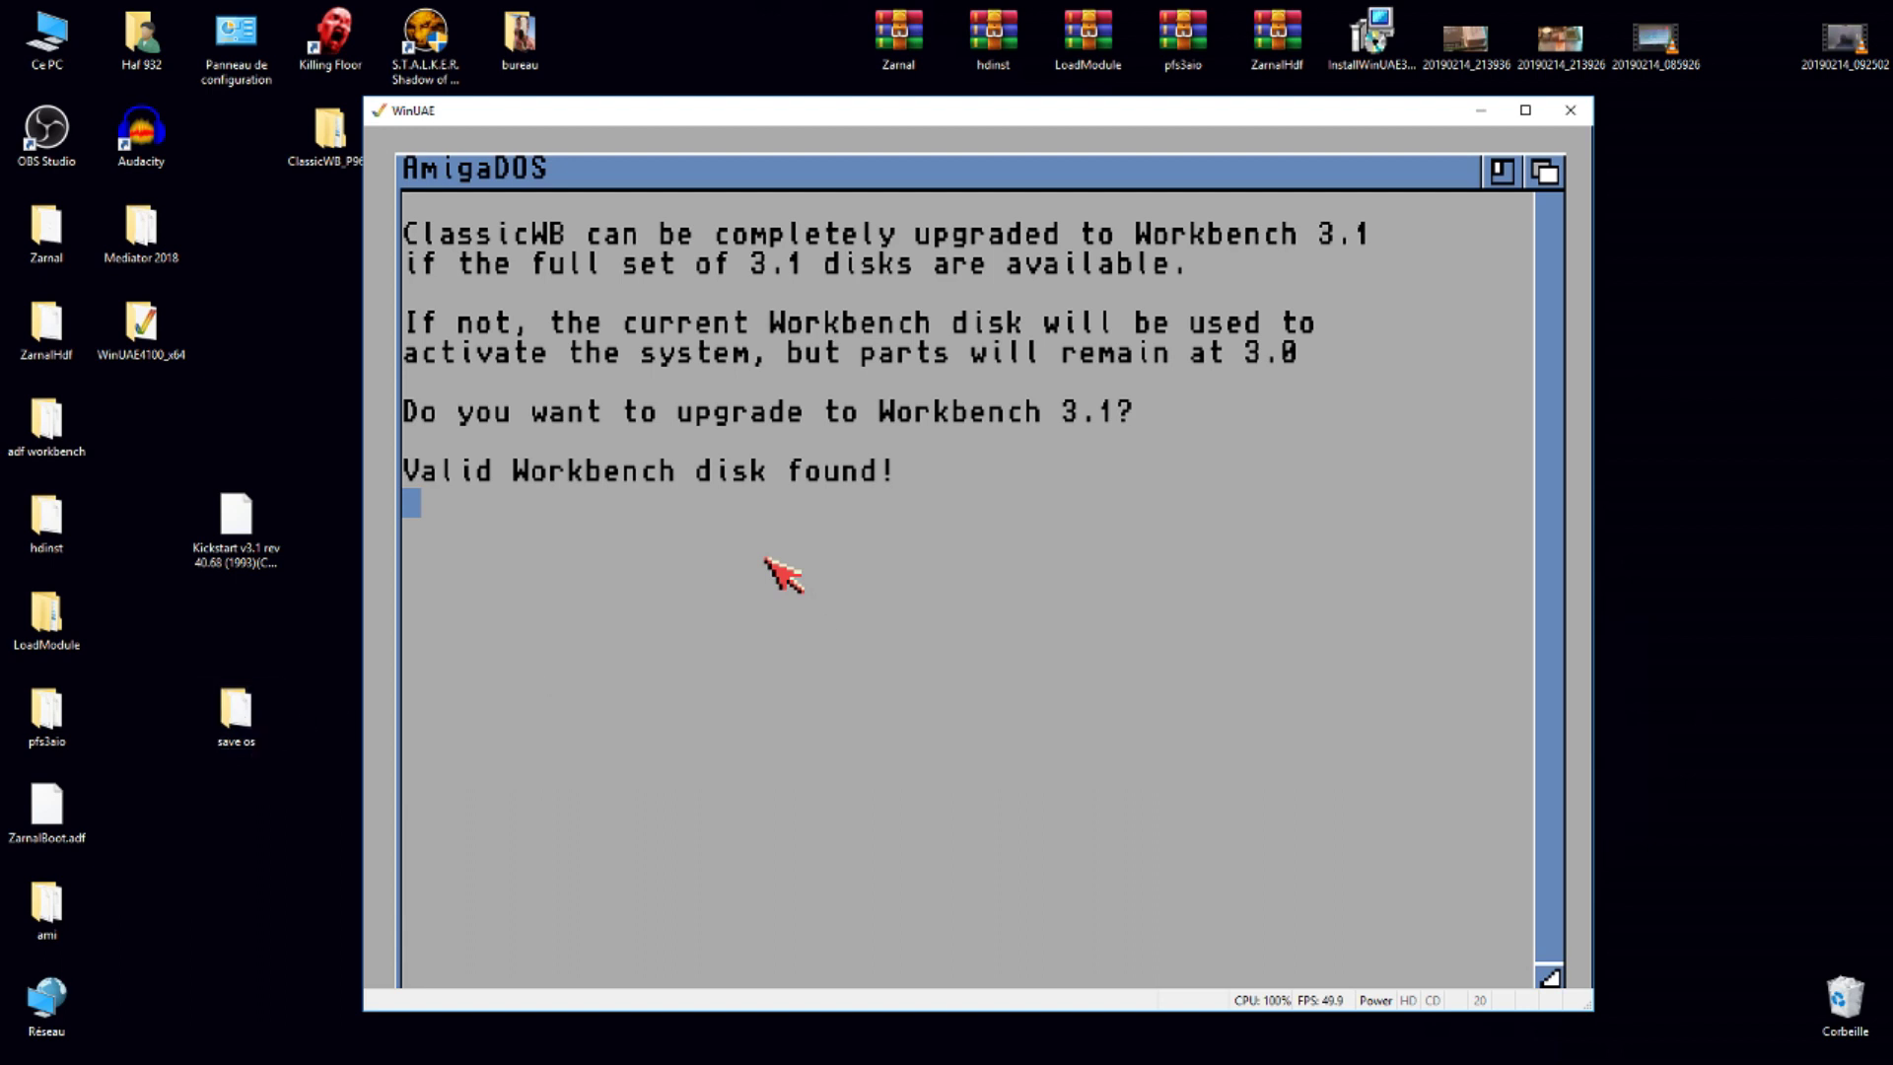
{"action": "left_click", "coordinate": [703, 816]}
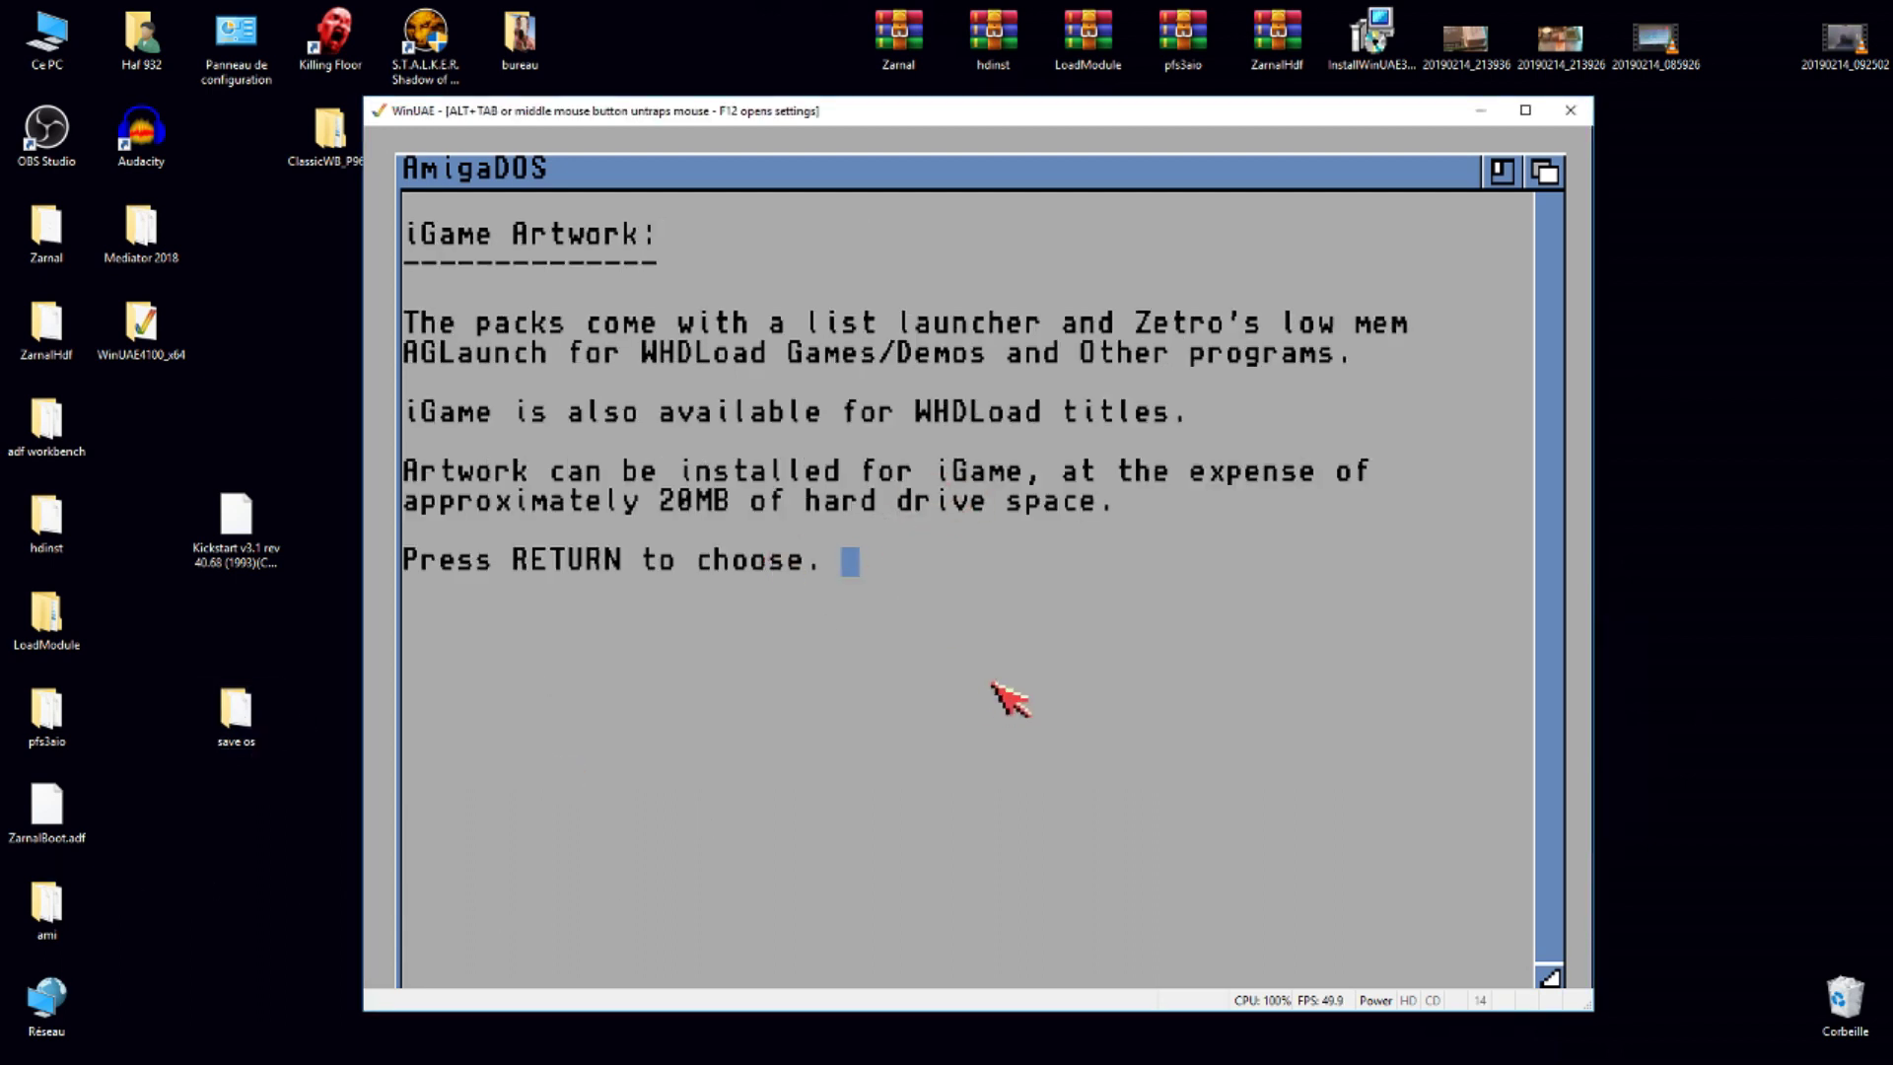
- Install the iGame artwork and enable OldIcons in the ClassicWB installer, continuing to the end of the installation
{"action": "key", "text": "Return"}
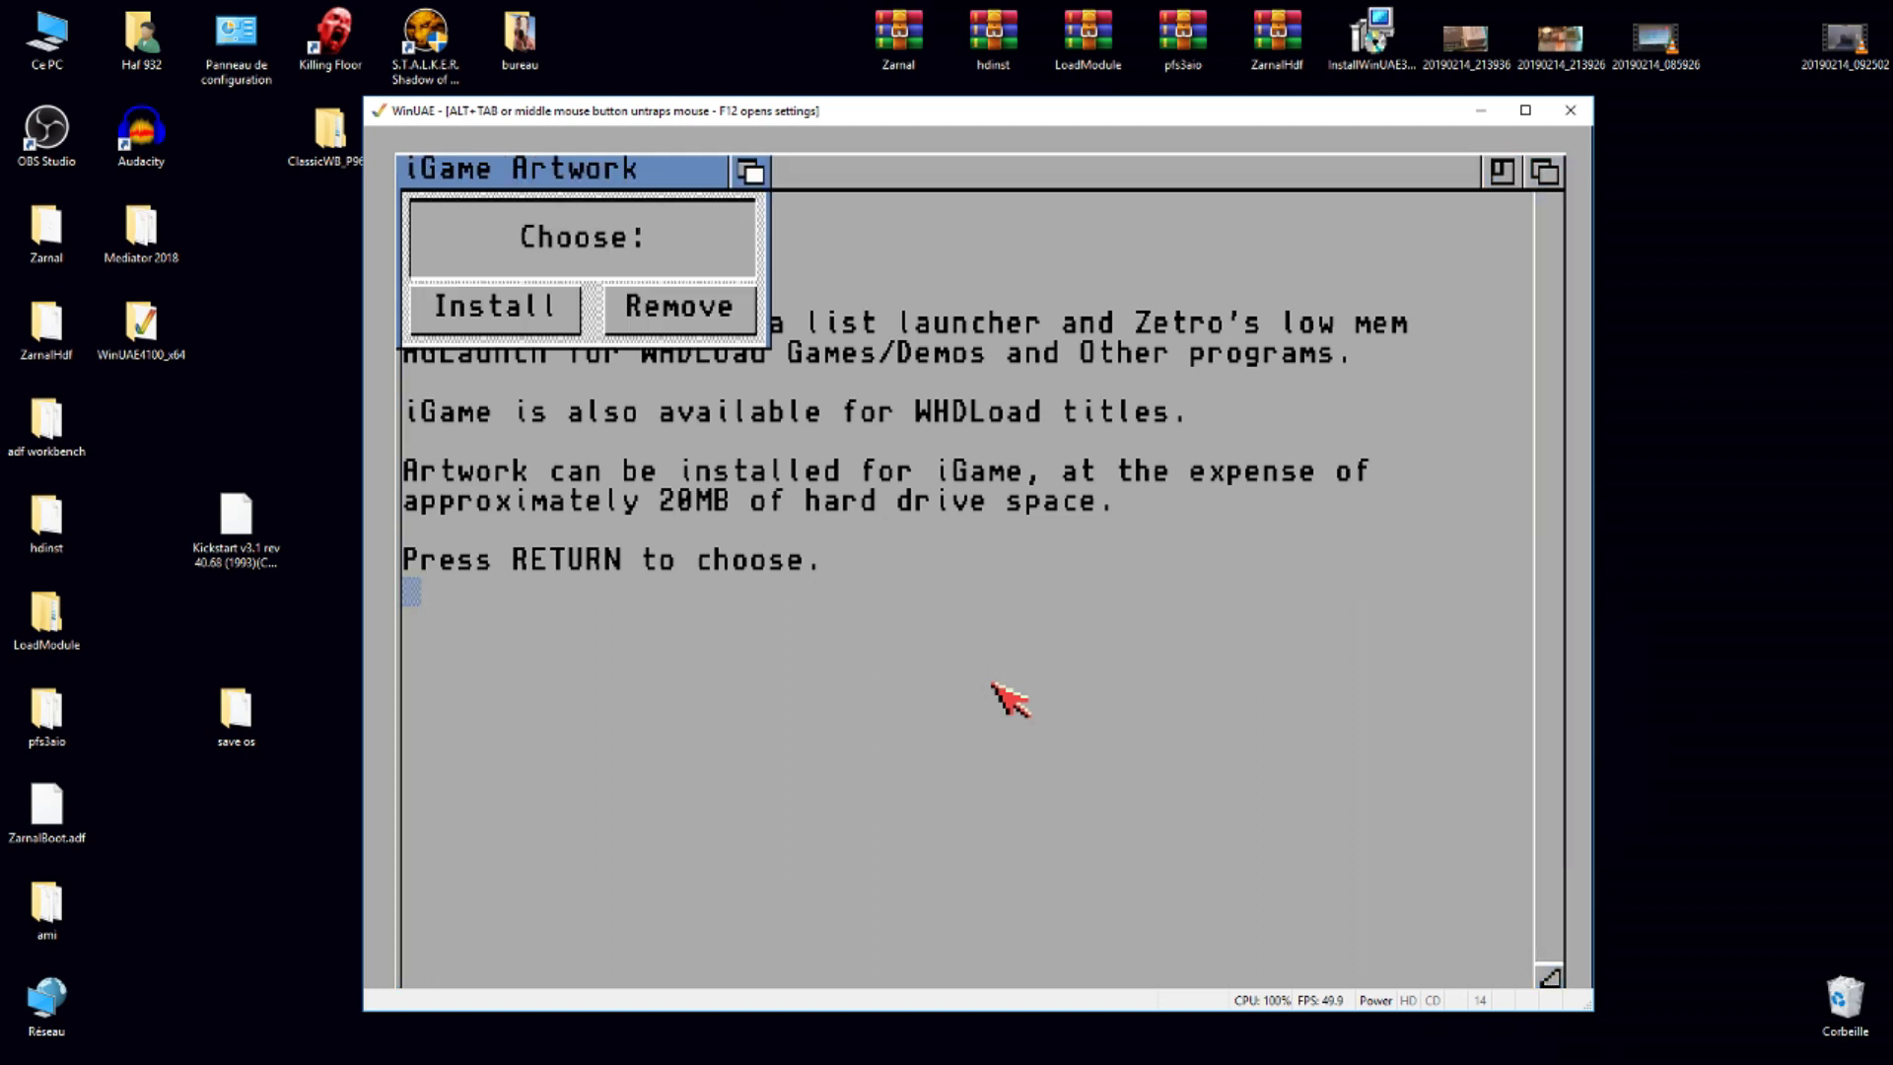
{"action": "left_click", "coordinate": [483, 302]}
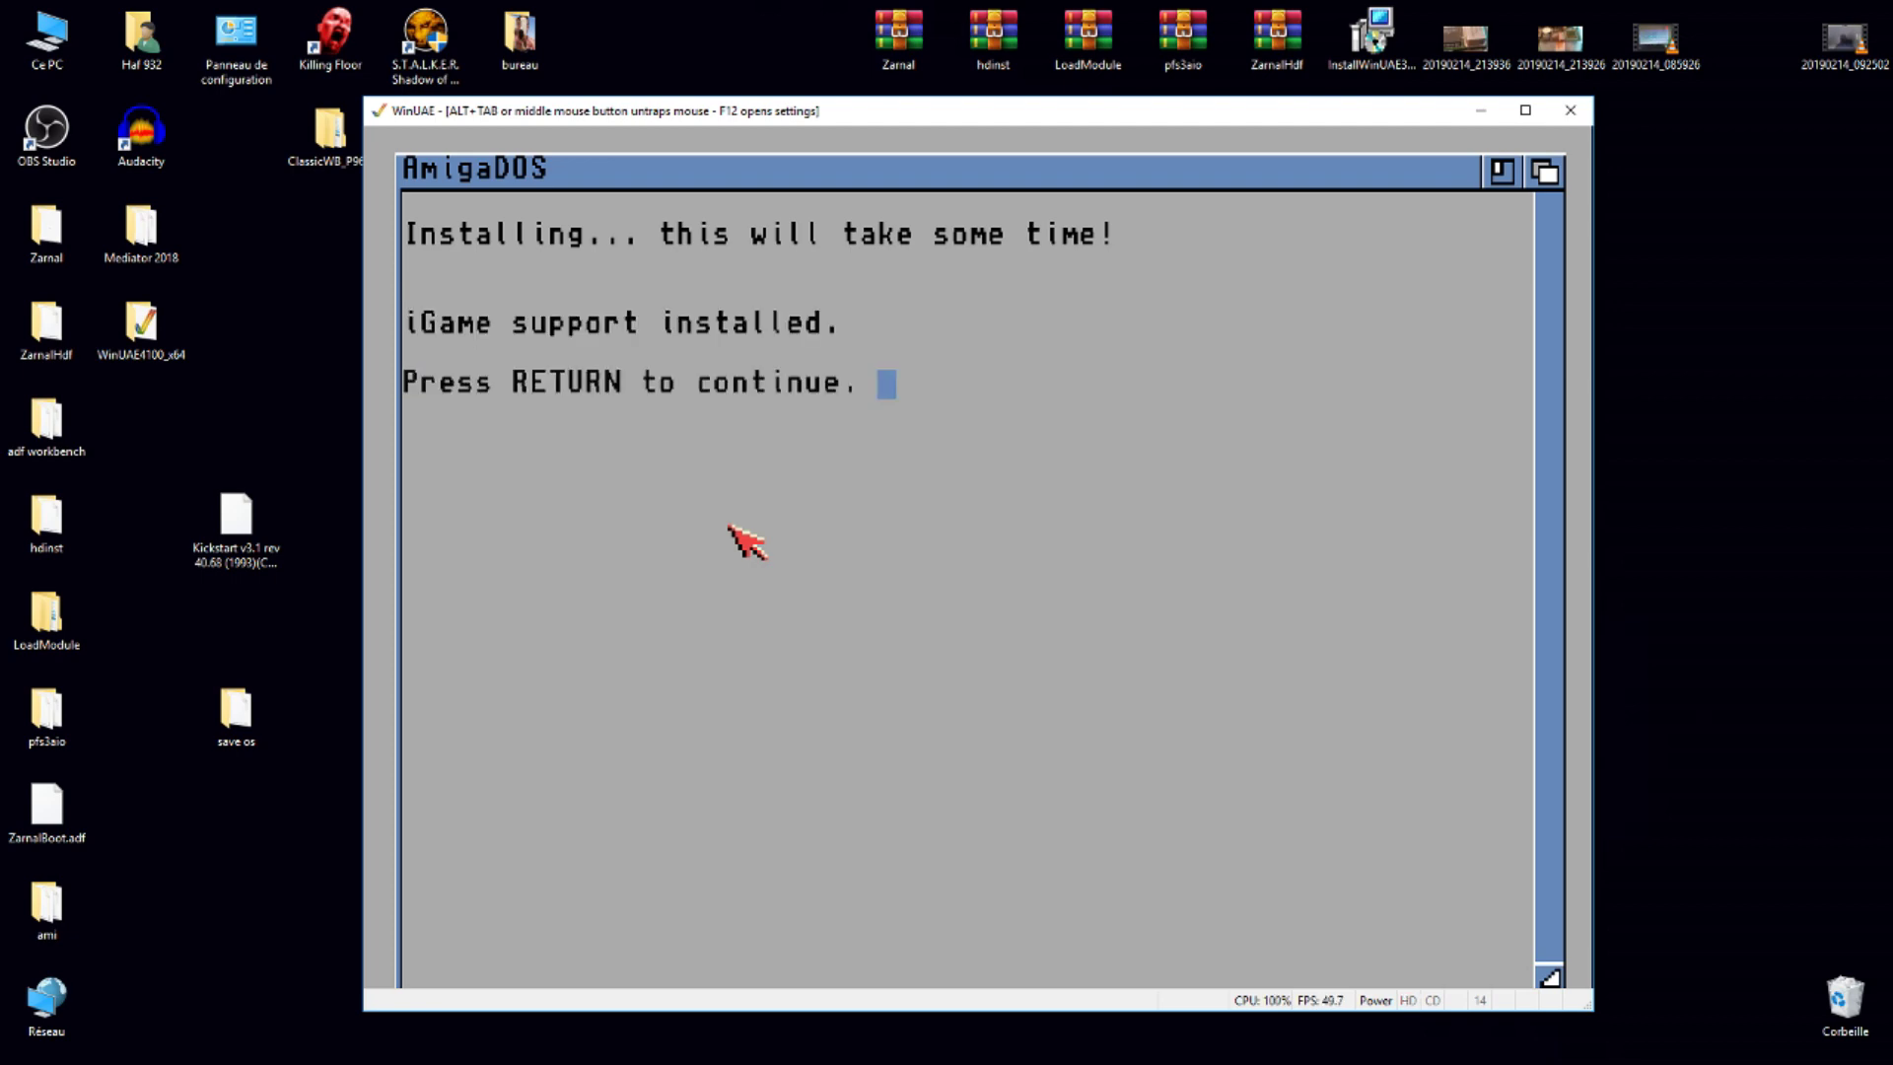
{"action": "key", "text": "Return"}
{"action": "key", "text": "Return"}
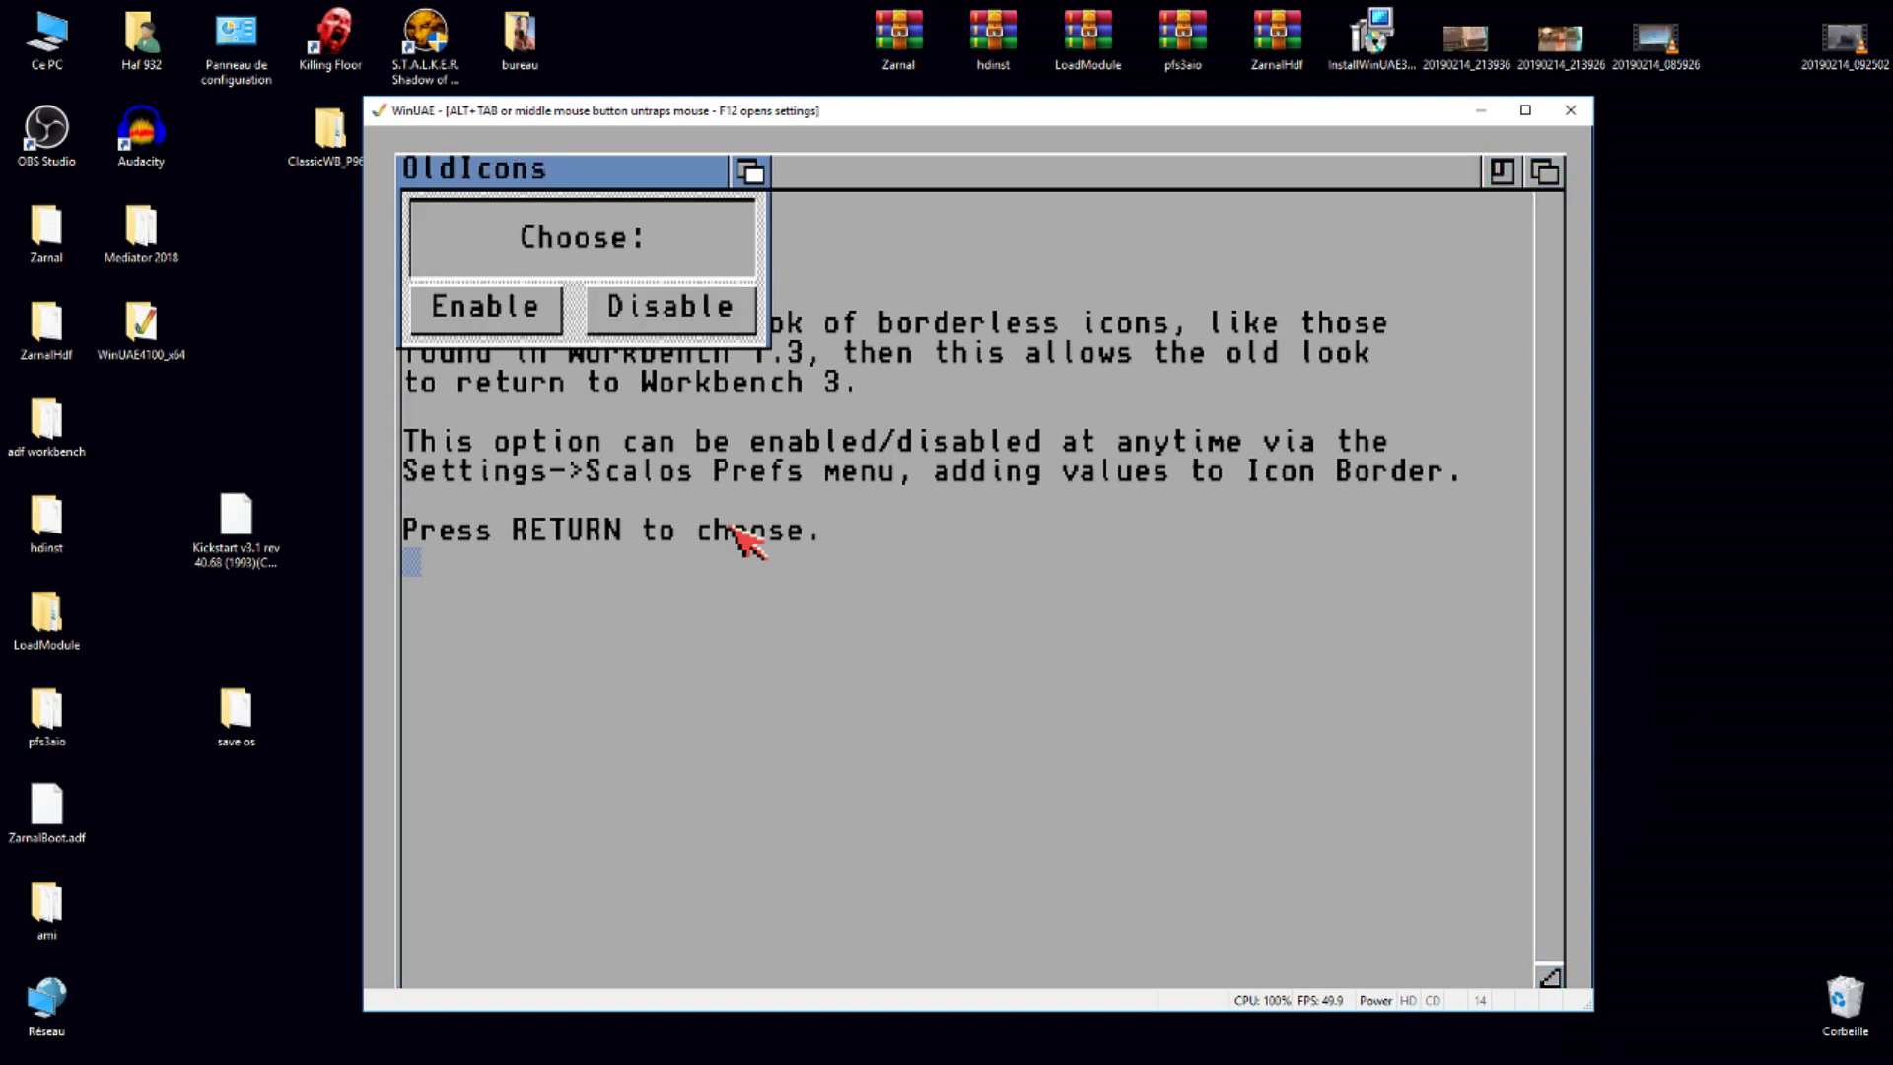
{"action": "left_click", "coordinate": [424, 297]}
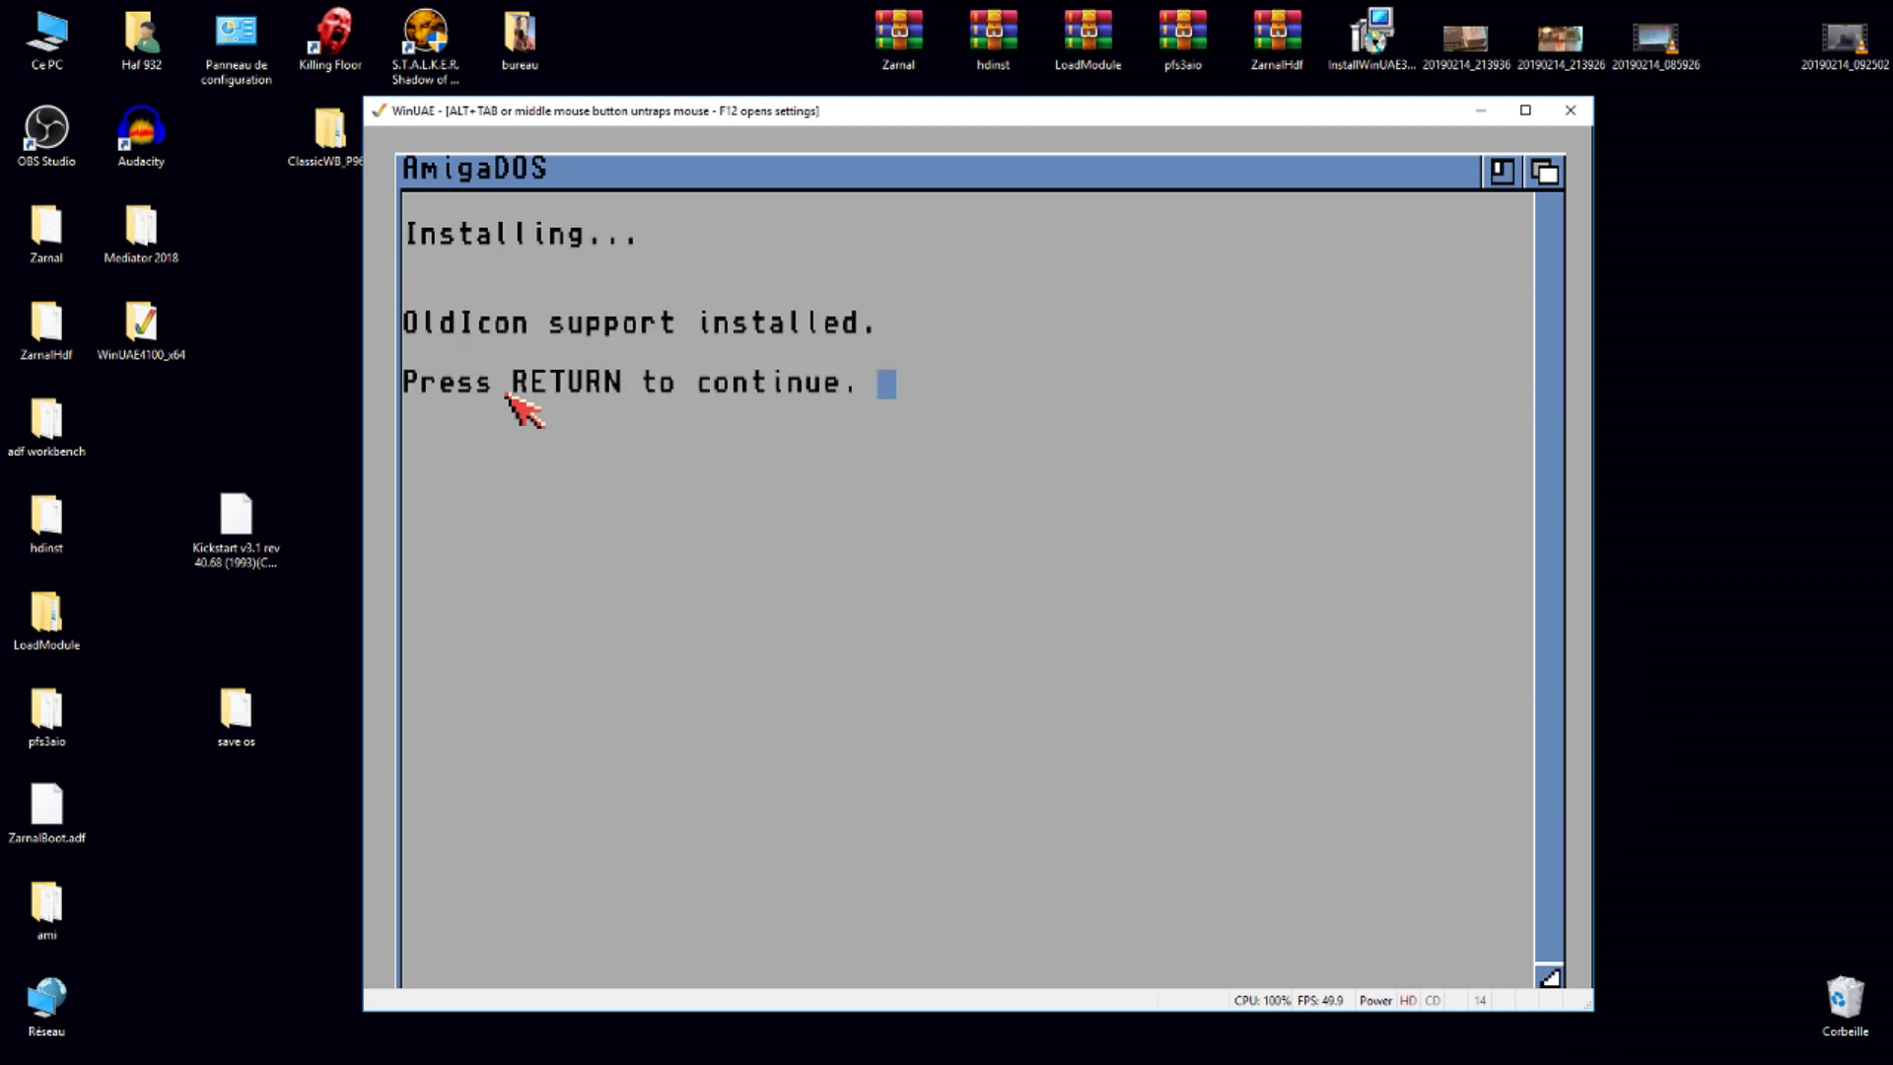
{"action": "key", "text": "Return"}
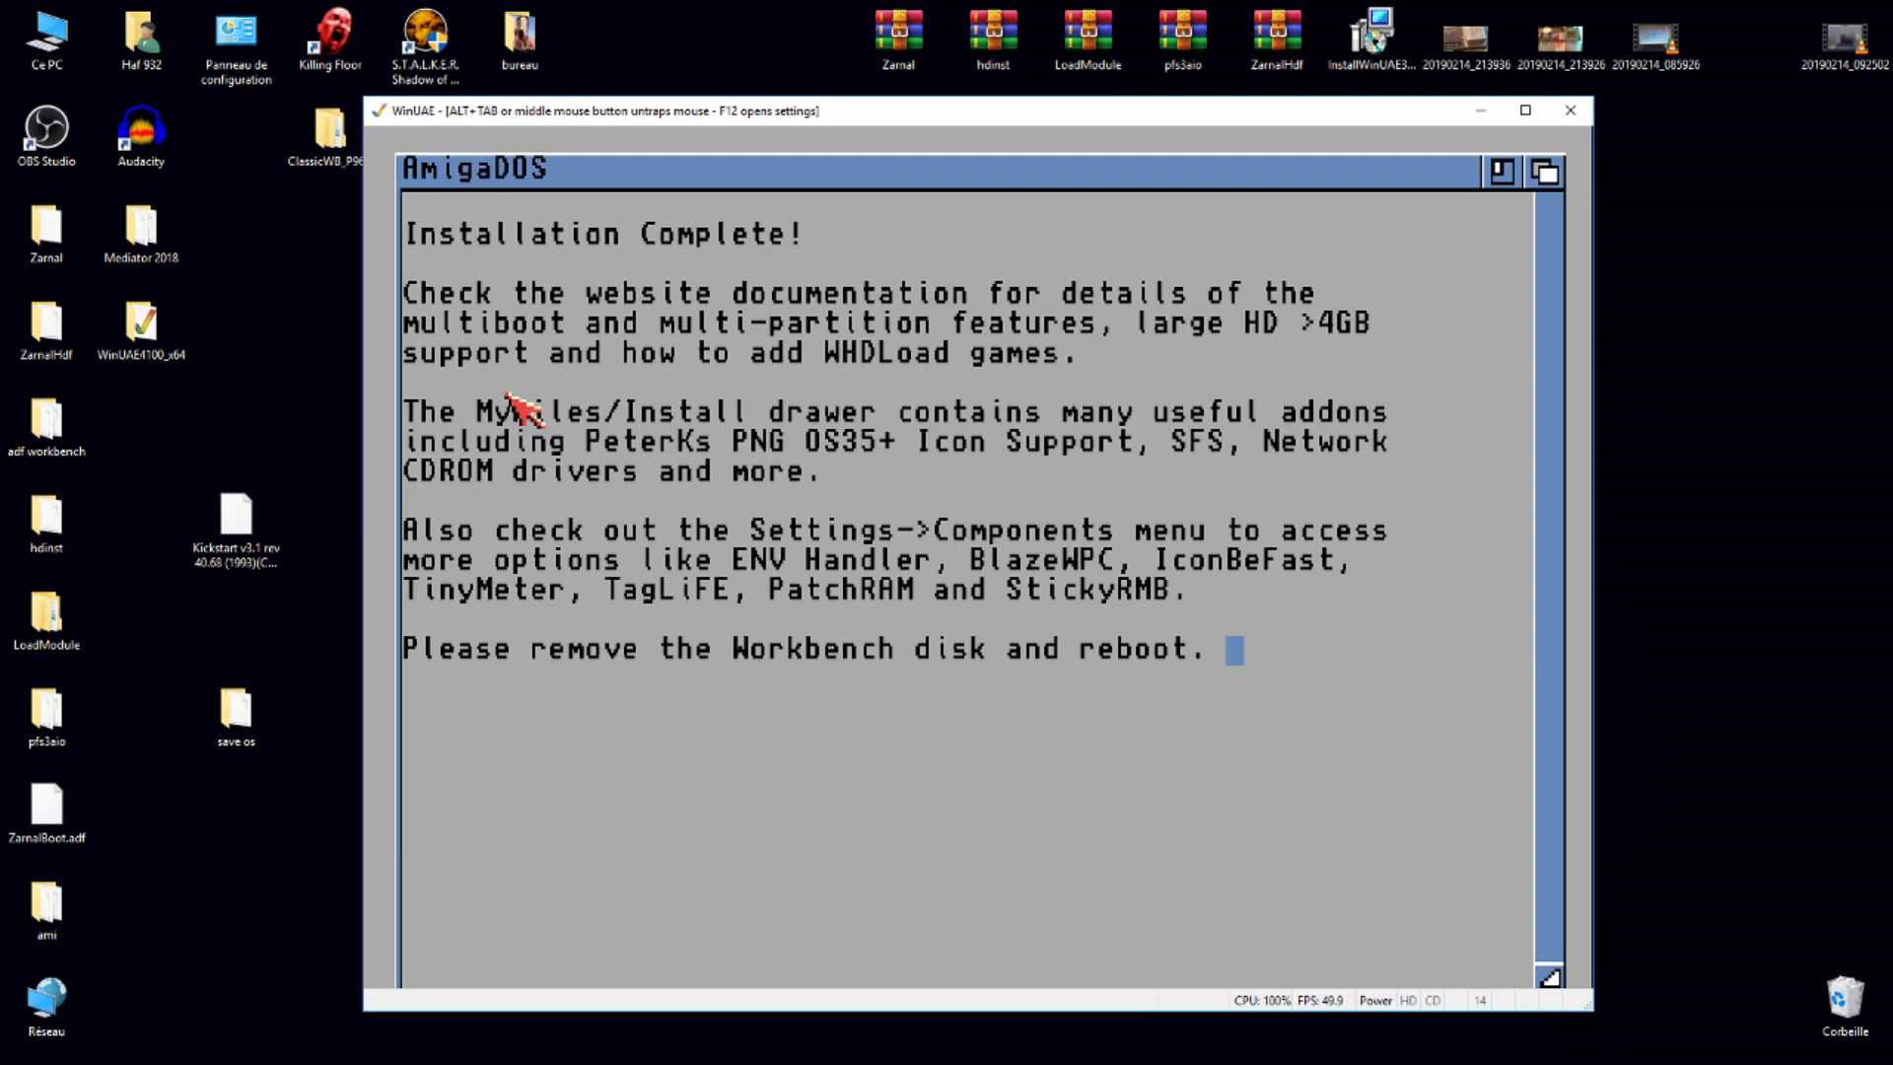
- Eject the Workbench disk image from DF0 and restart the emulation to boot the installed ClassicWB system
{"action": "key", "text": "F12"}
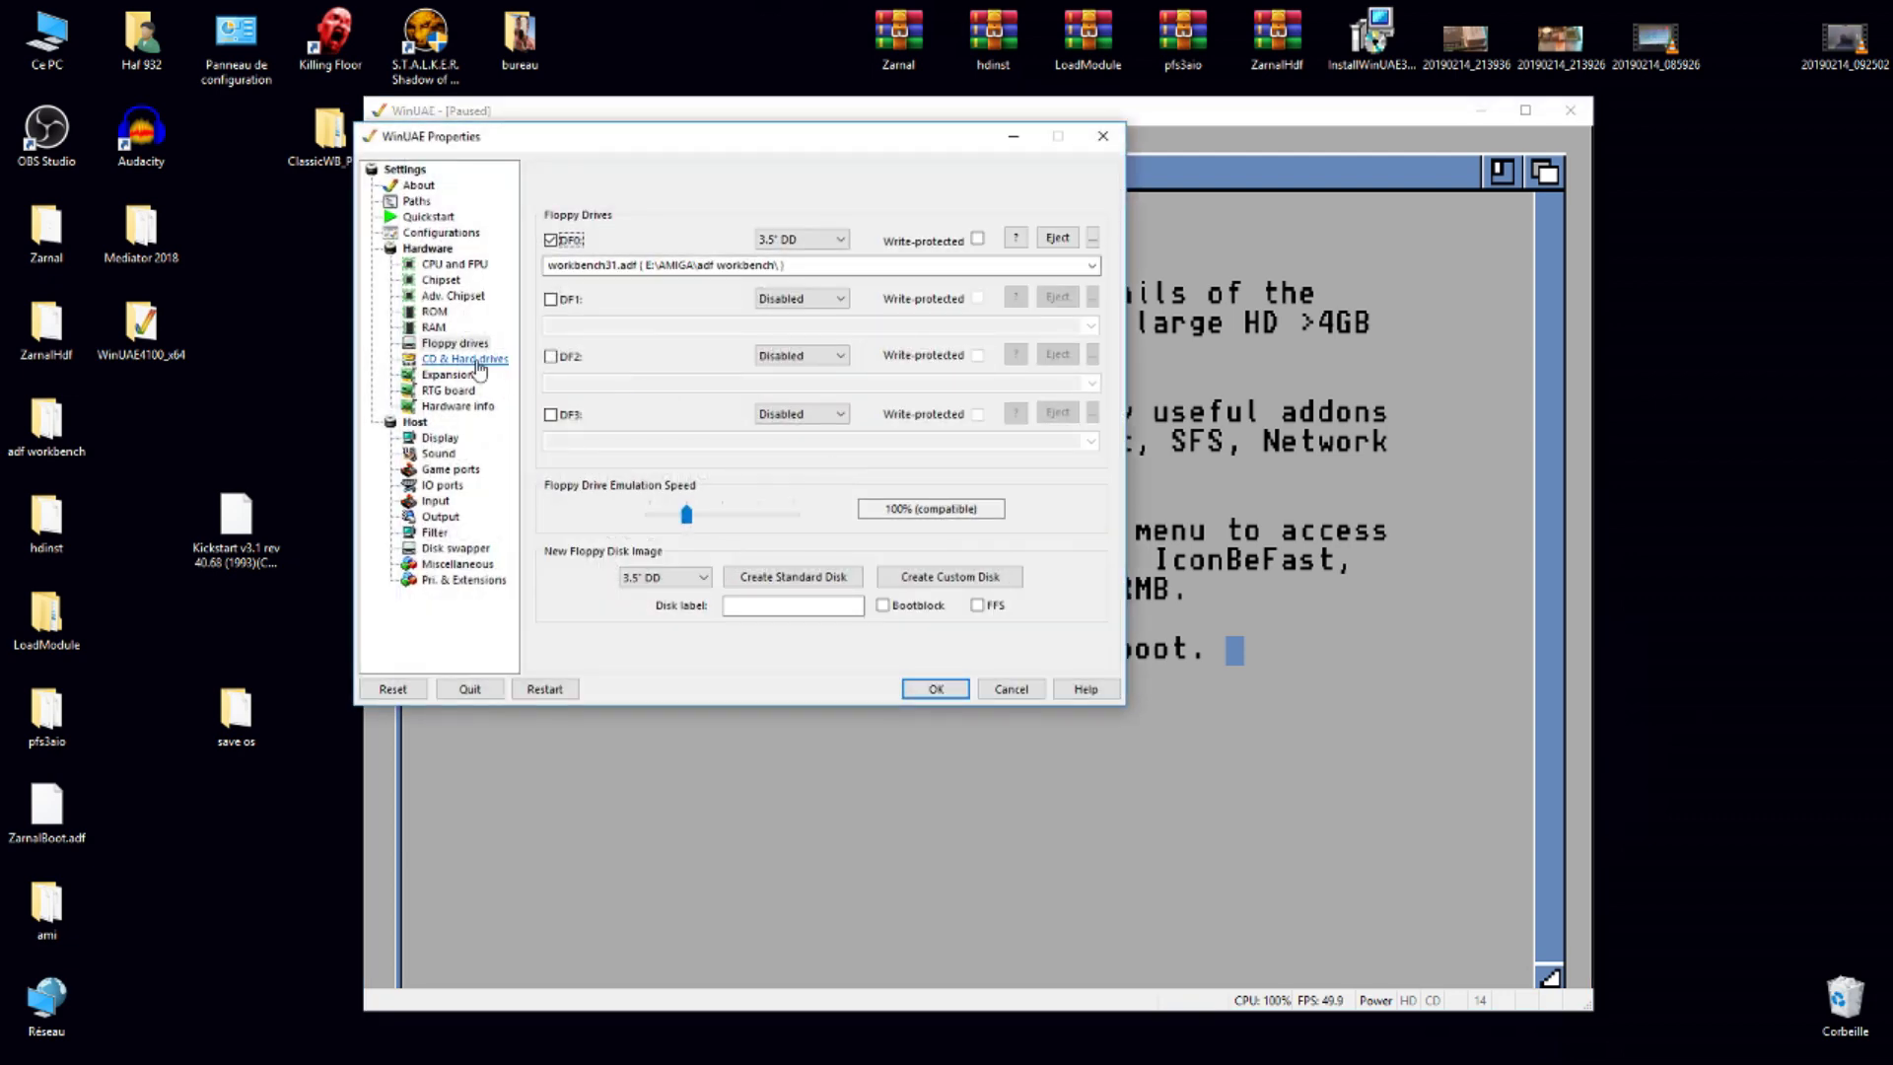
{"action": "left_click", "coordinate": [1055, 241]}
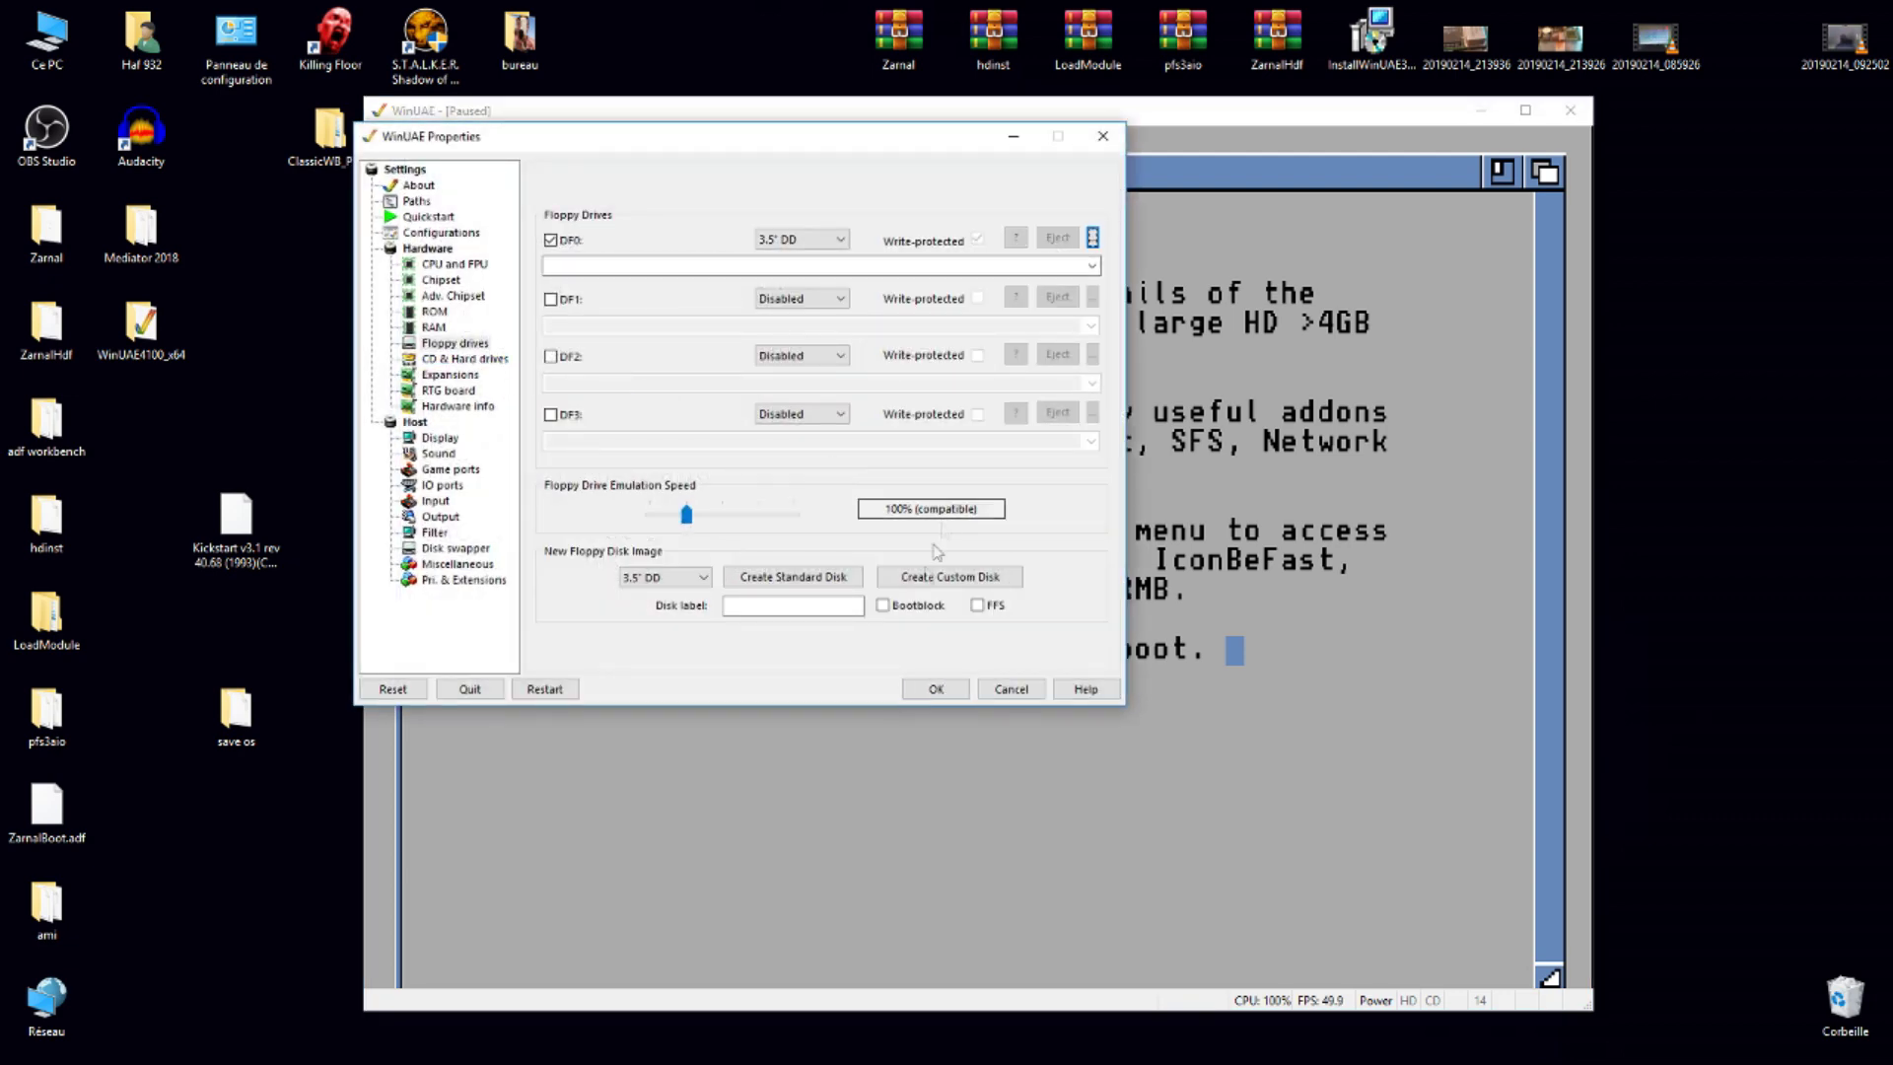
{"action": "left_click", "coordinate": [934, 688]}
{"action": "key", "text": "Return"}
{"action": "key", "text": "F12"}
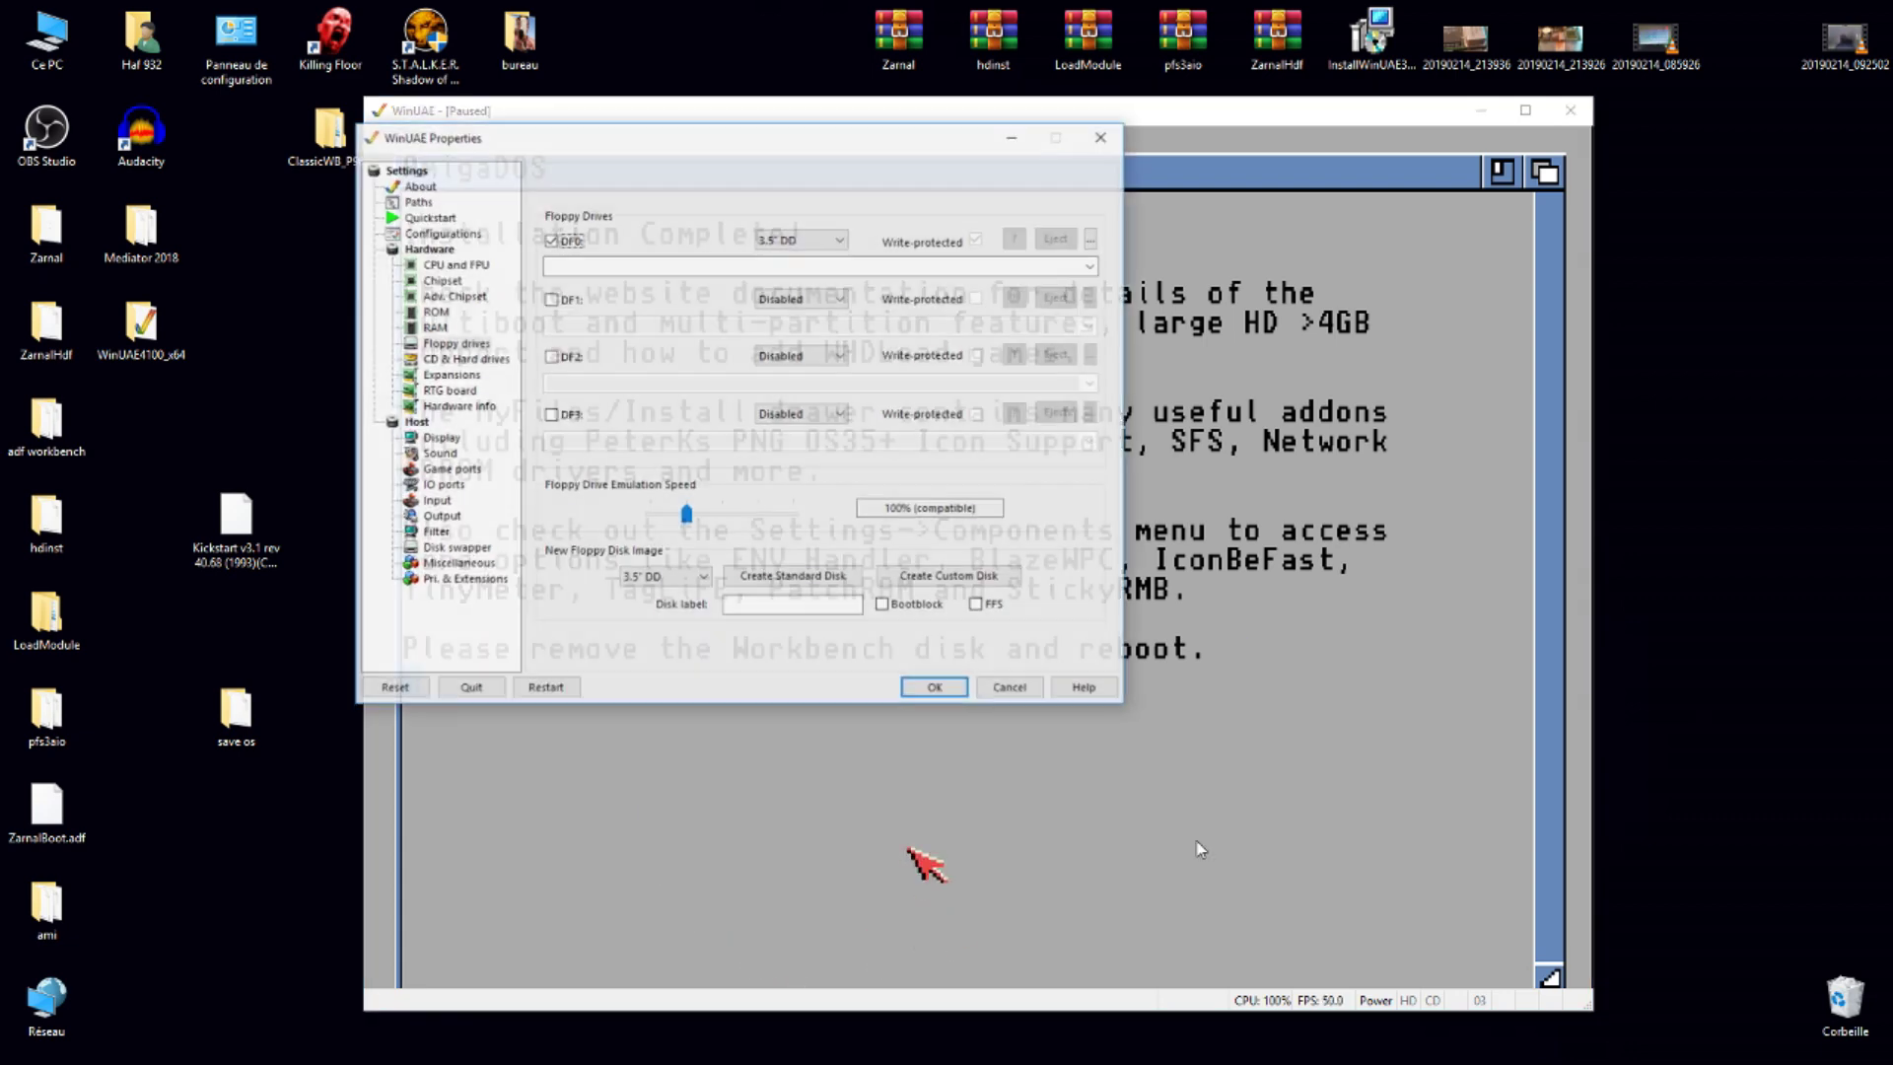
{"action": "left_click", "coordinate": [556, 690]}
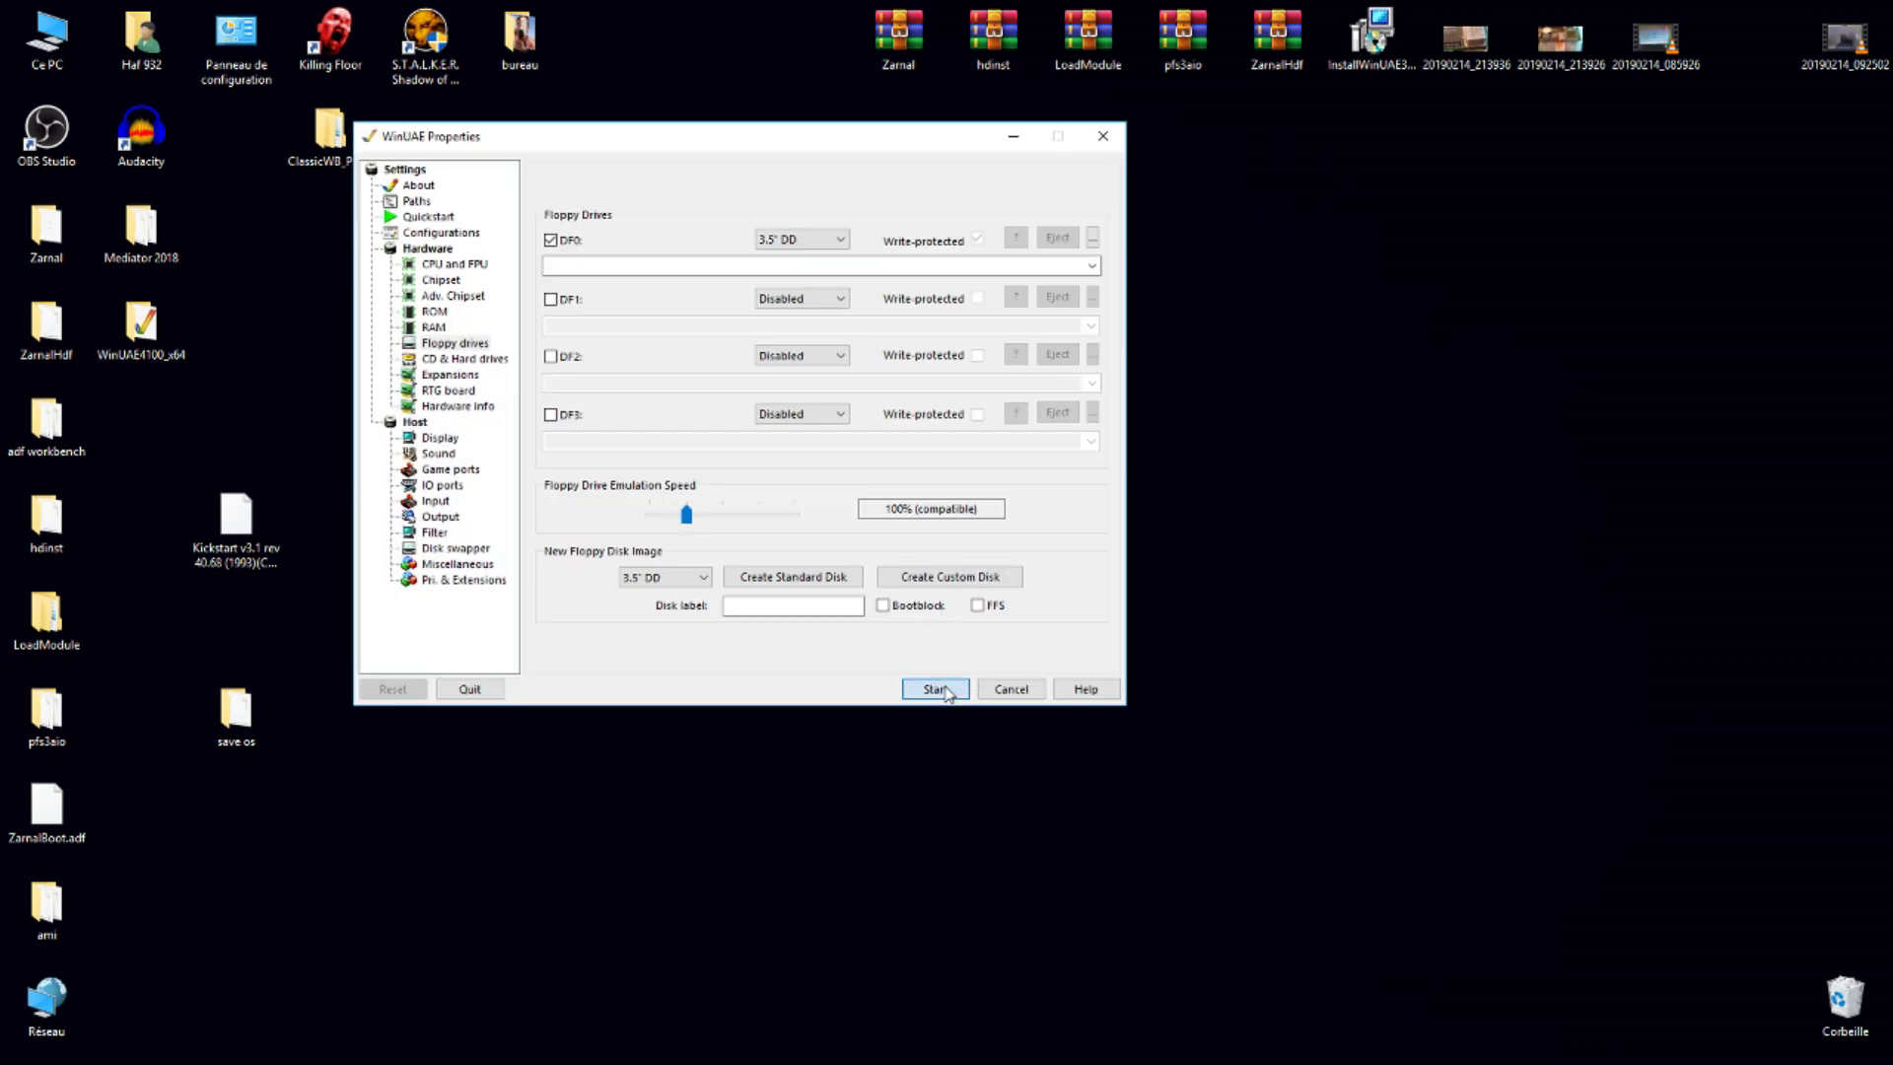
{"action": "left_click", "coordinate": [945, 691]}
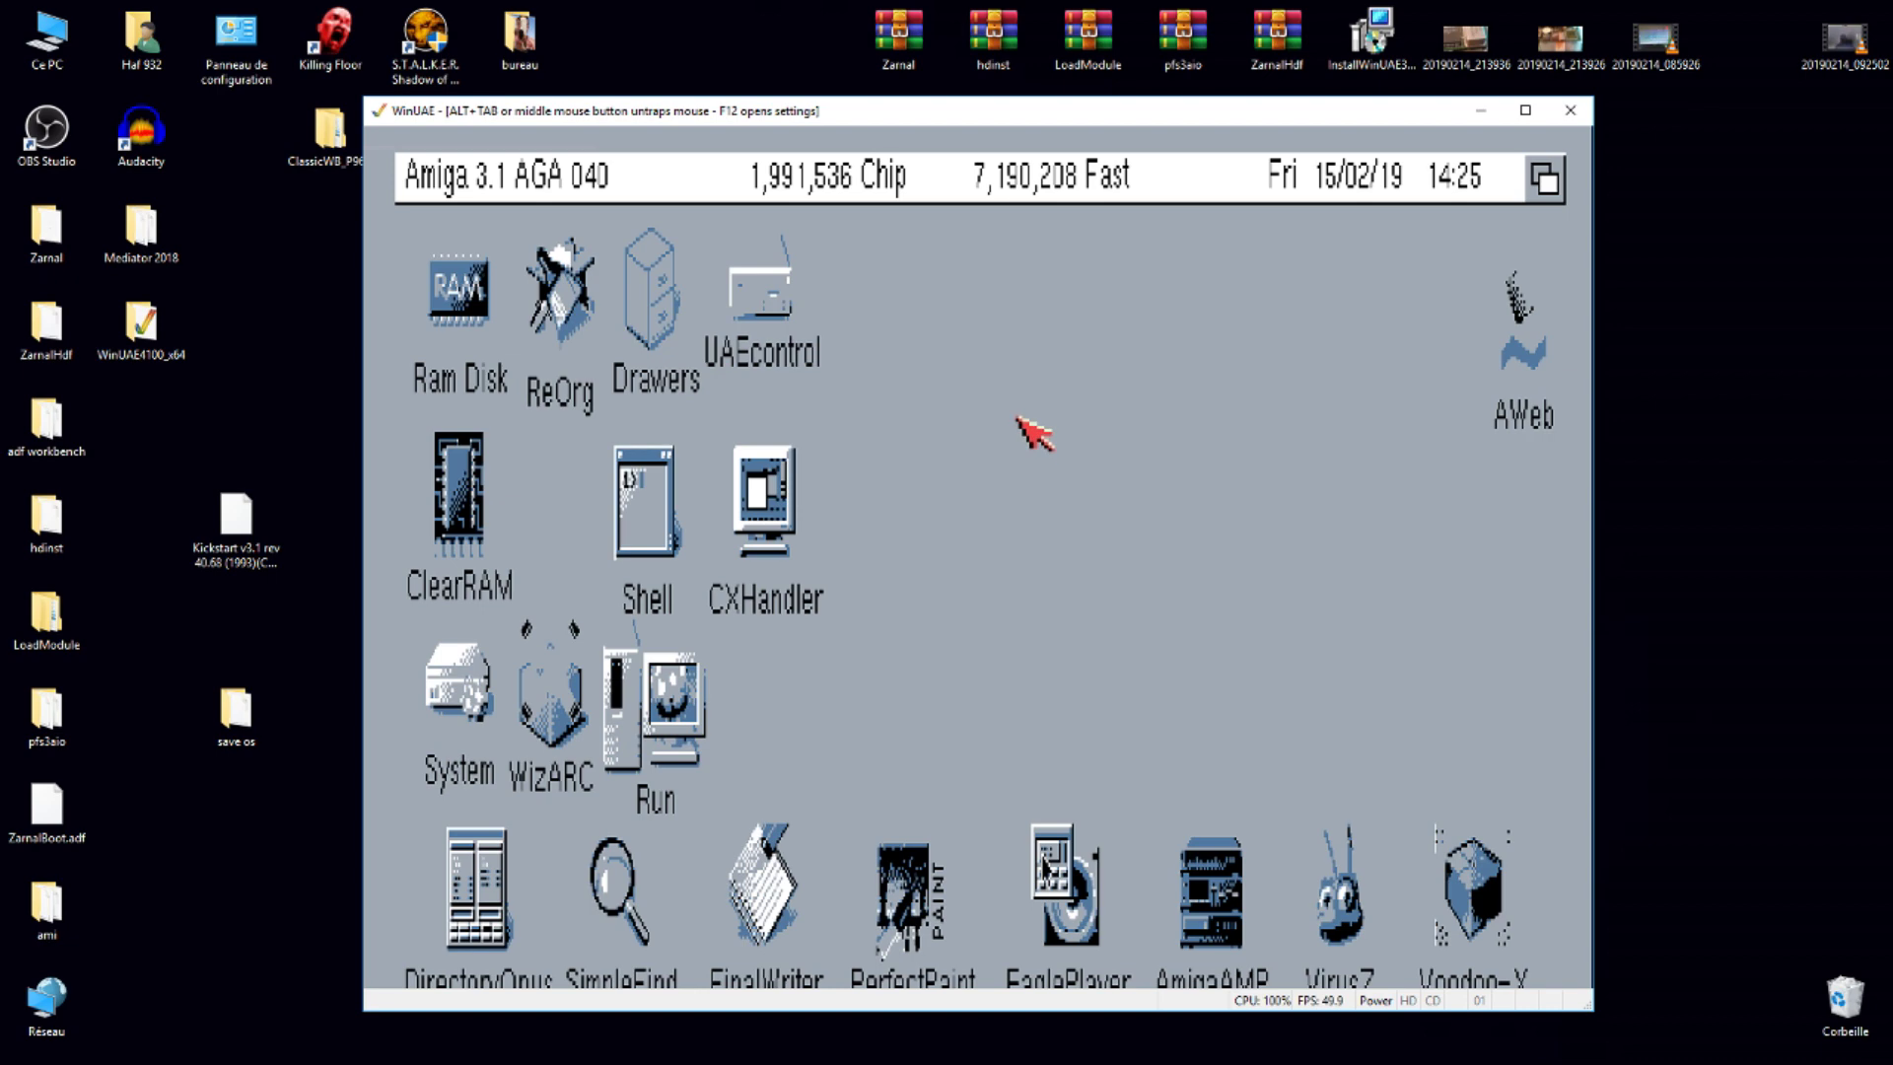
- Release the mouse, move the WinUAE window up and to the left, enlarge it, and return control to the emulation
{"action": "middle_click", "coordinate": [1101, 552]}
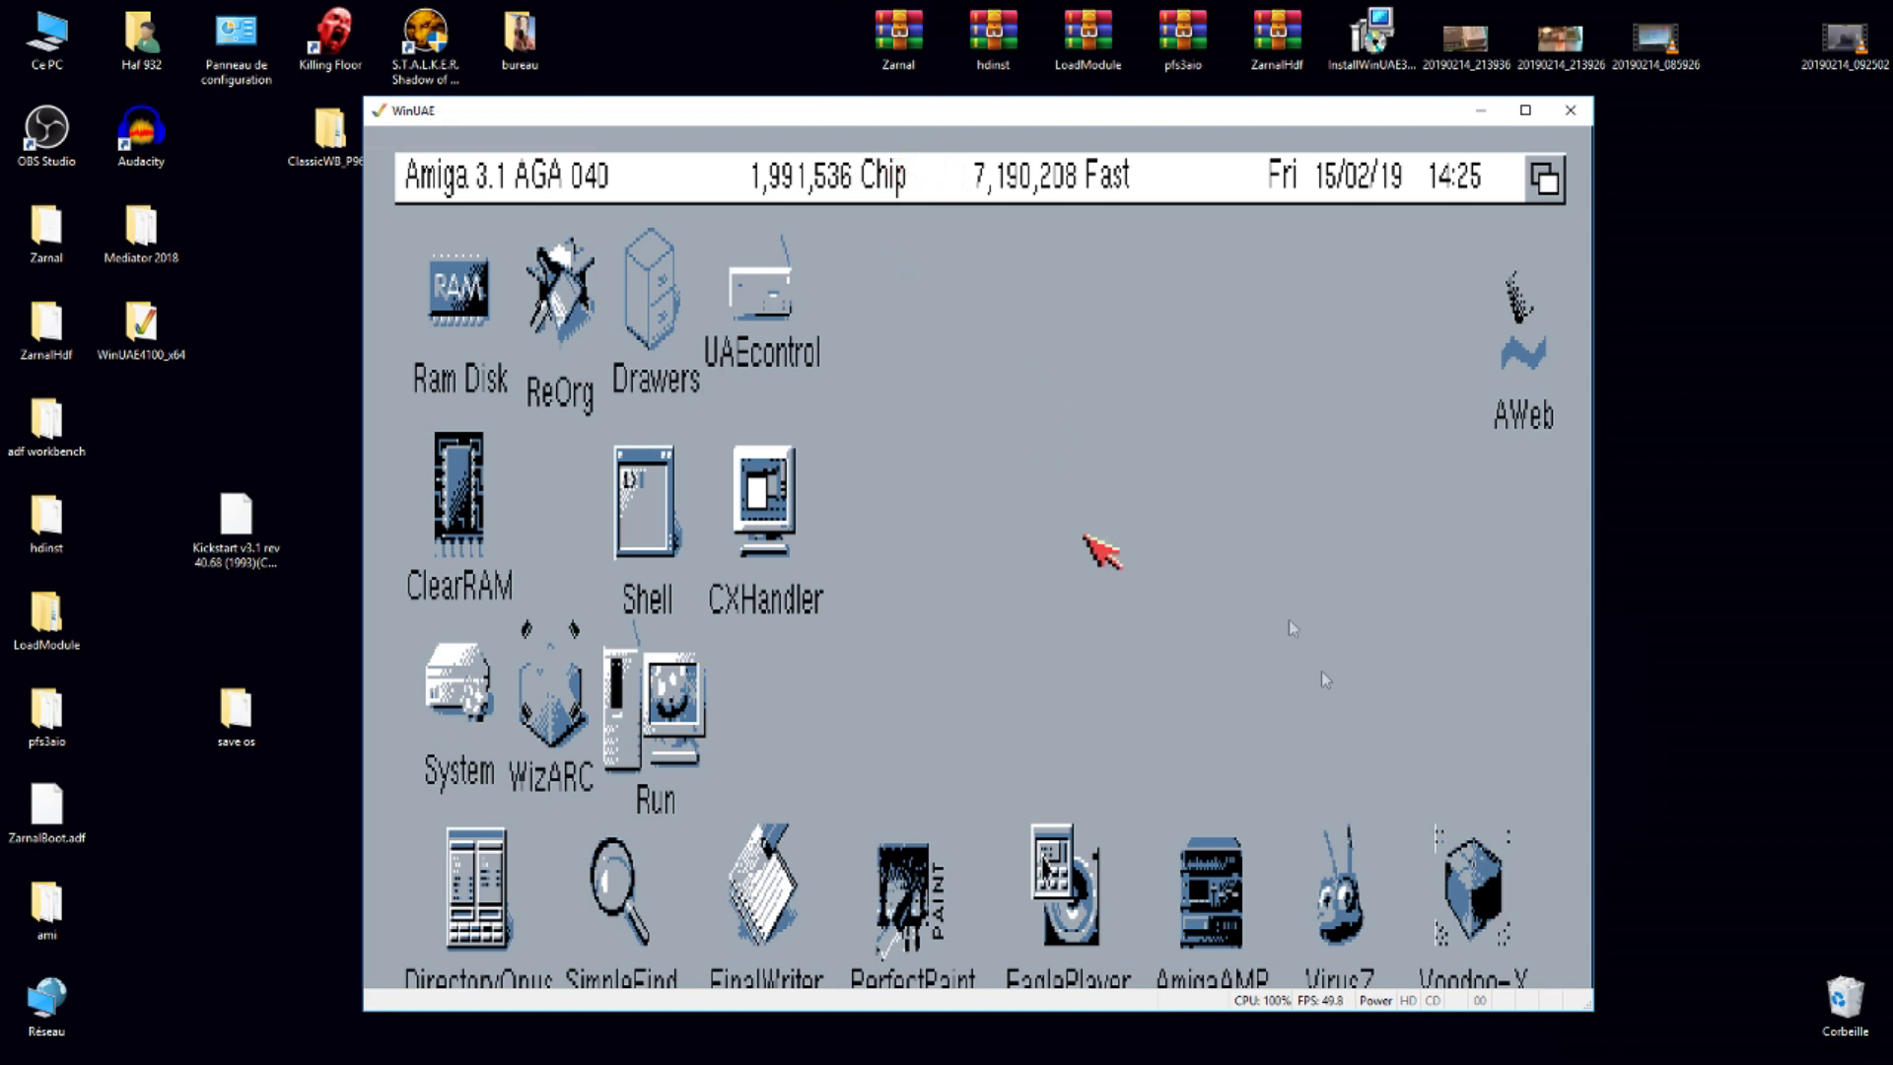
{"action": "left_click_drag", "start_coordinate": [988, 114], "coordinate": [842, 55]}
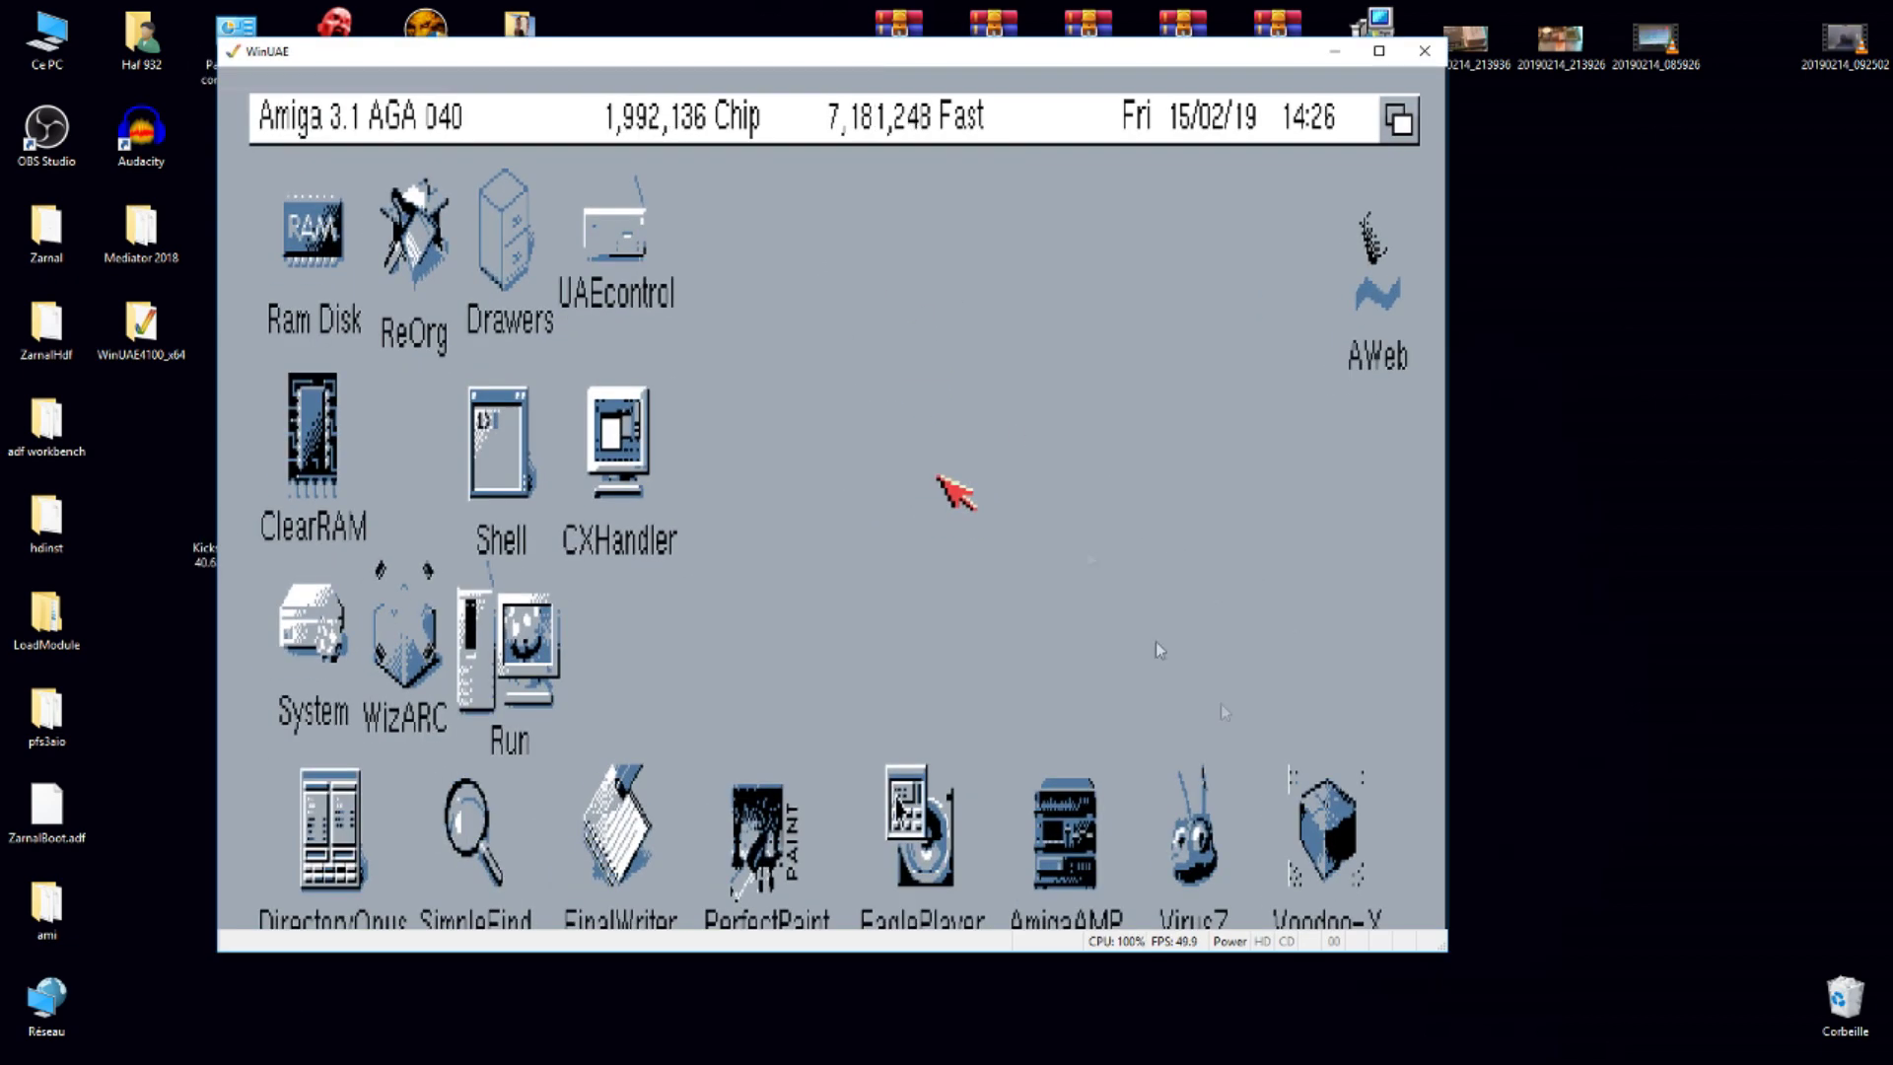
{"action": "double_click", "coordinate": [1441, 953]}
{"action": "left_click", "coordinate": [1178, 519]}
- Apply the PAL:High Res display mode to the Workbench screen through Run's Classic Workbench launcher, and close the launcher
{"action": "double_click", "coordinate": [564, 741]}
{"action": "left_click", "coordinate": [406, 823]}
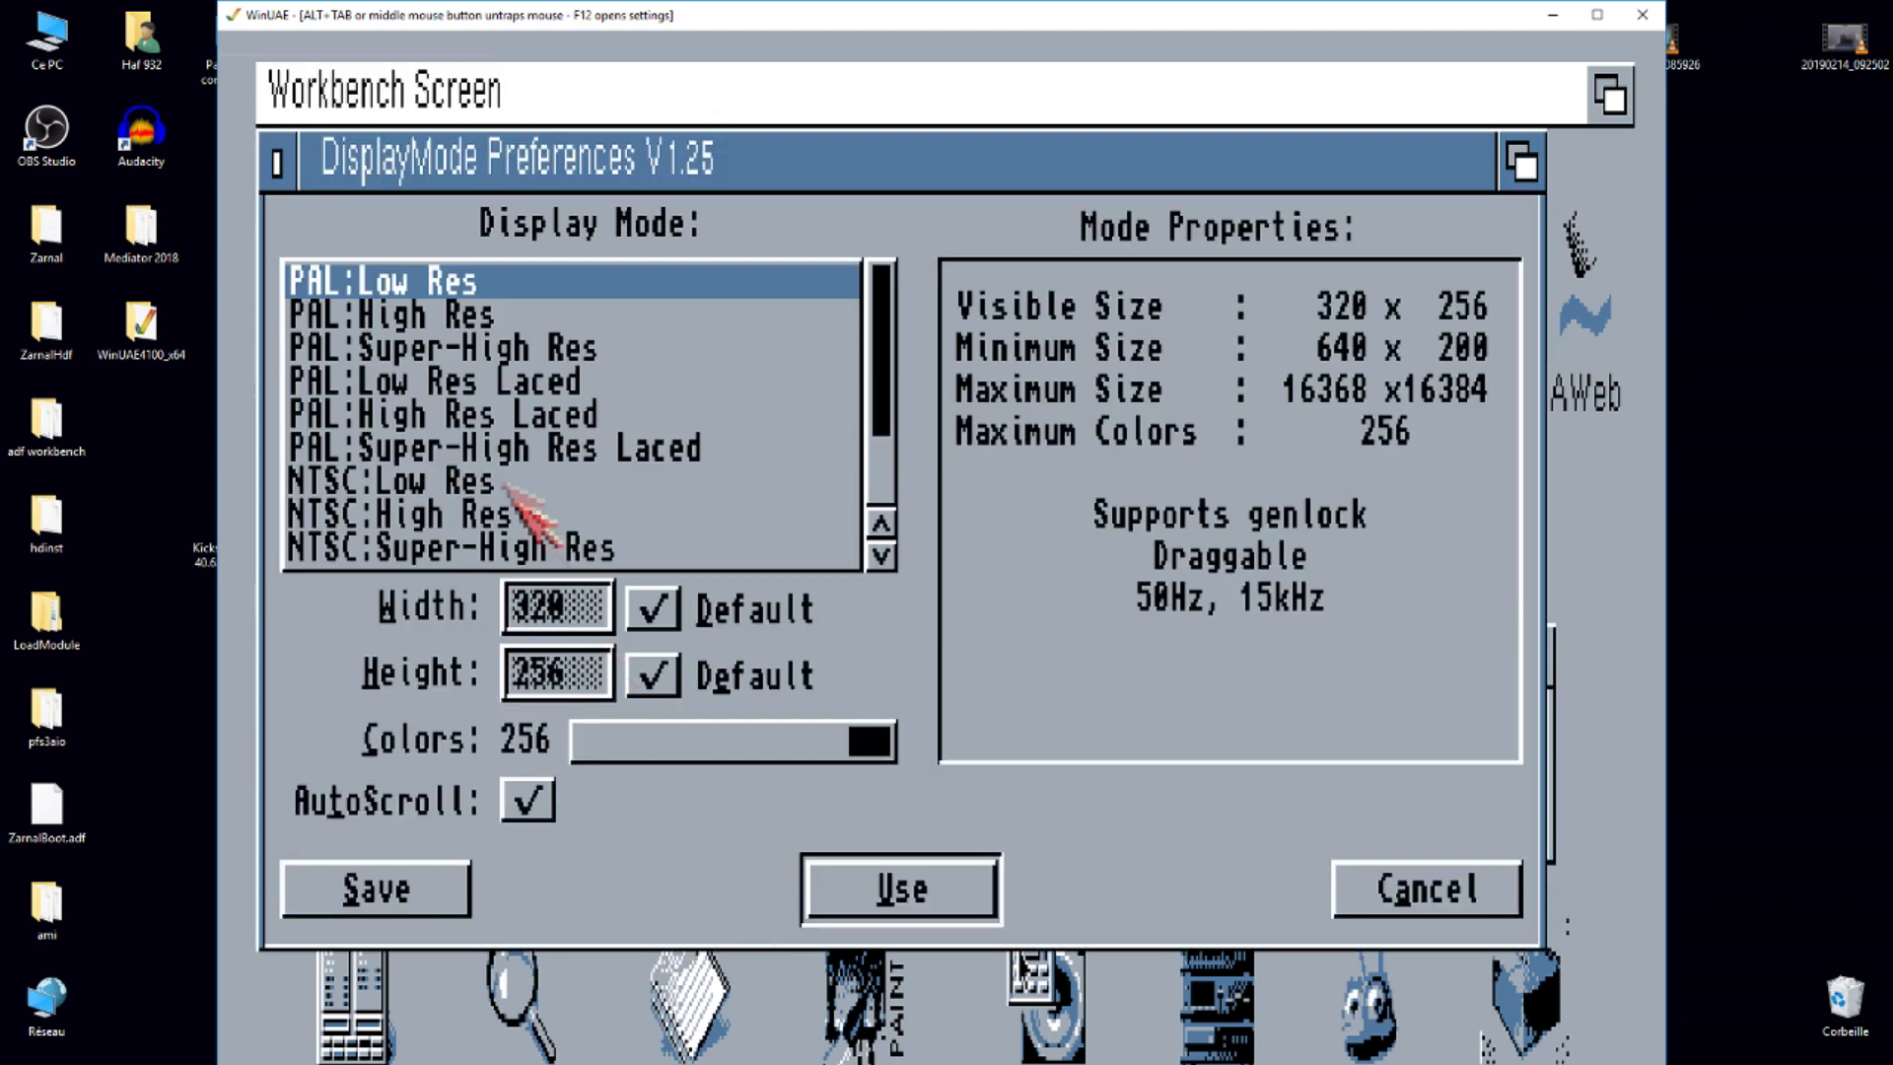
{"action": "left_click", "coordinate": [438, 317]}
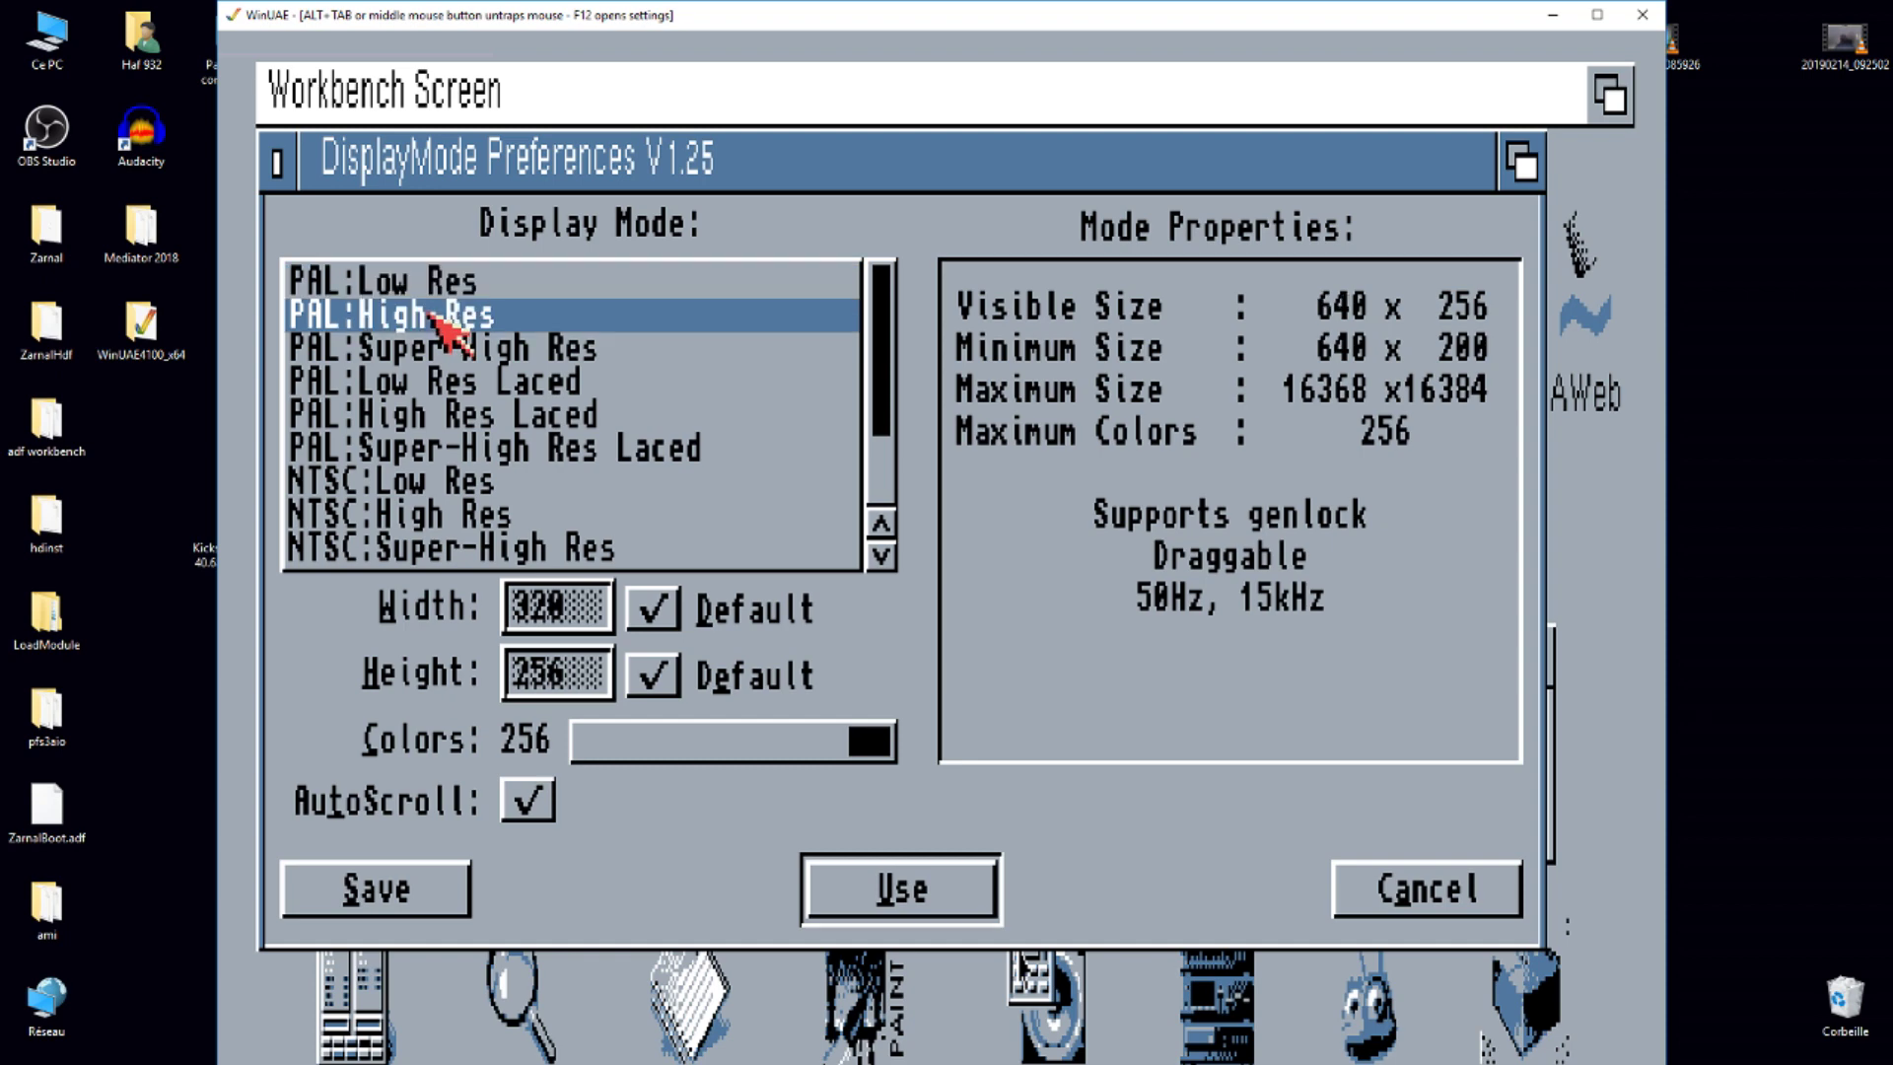
{"action": "left_click", "coordinate": [899, 890]}
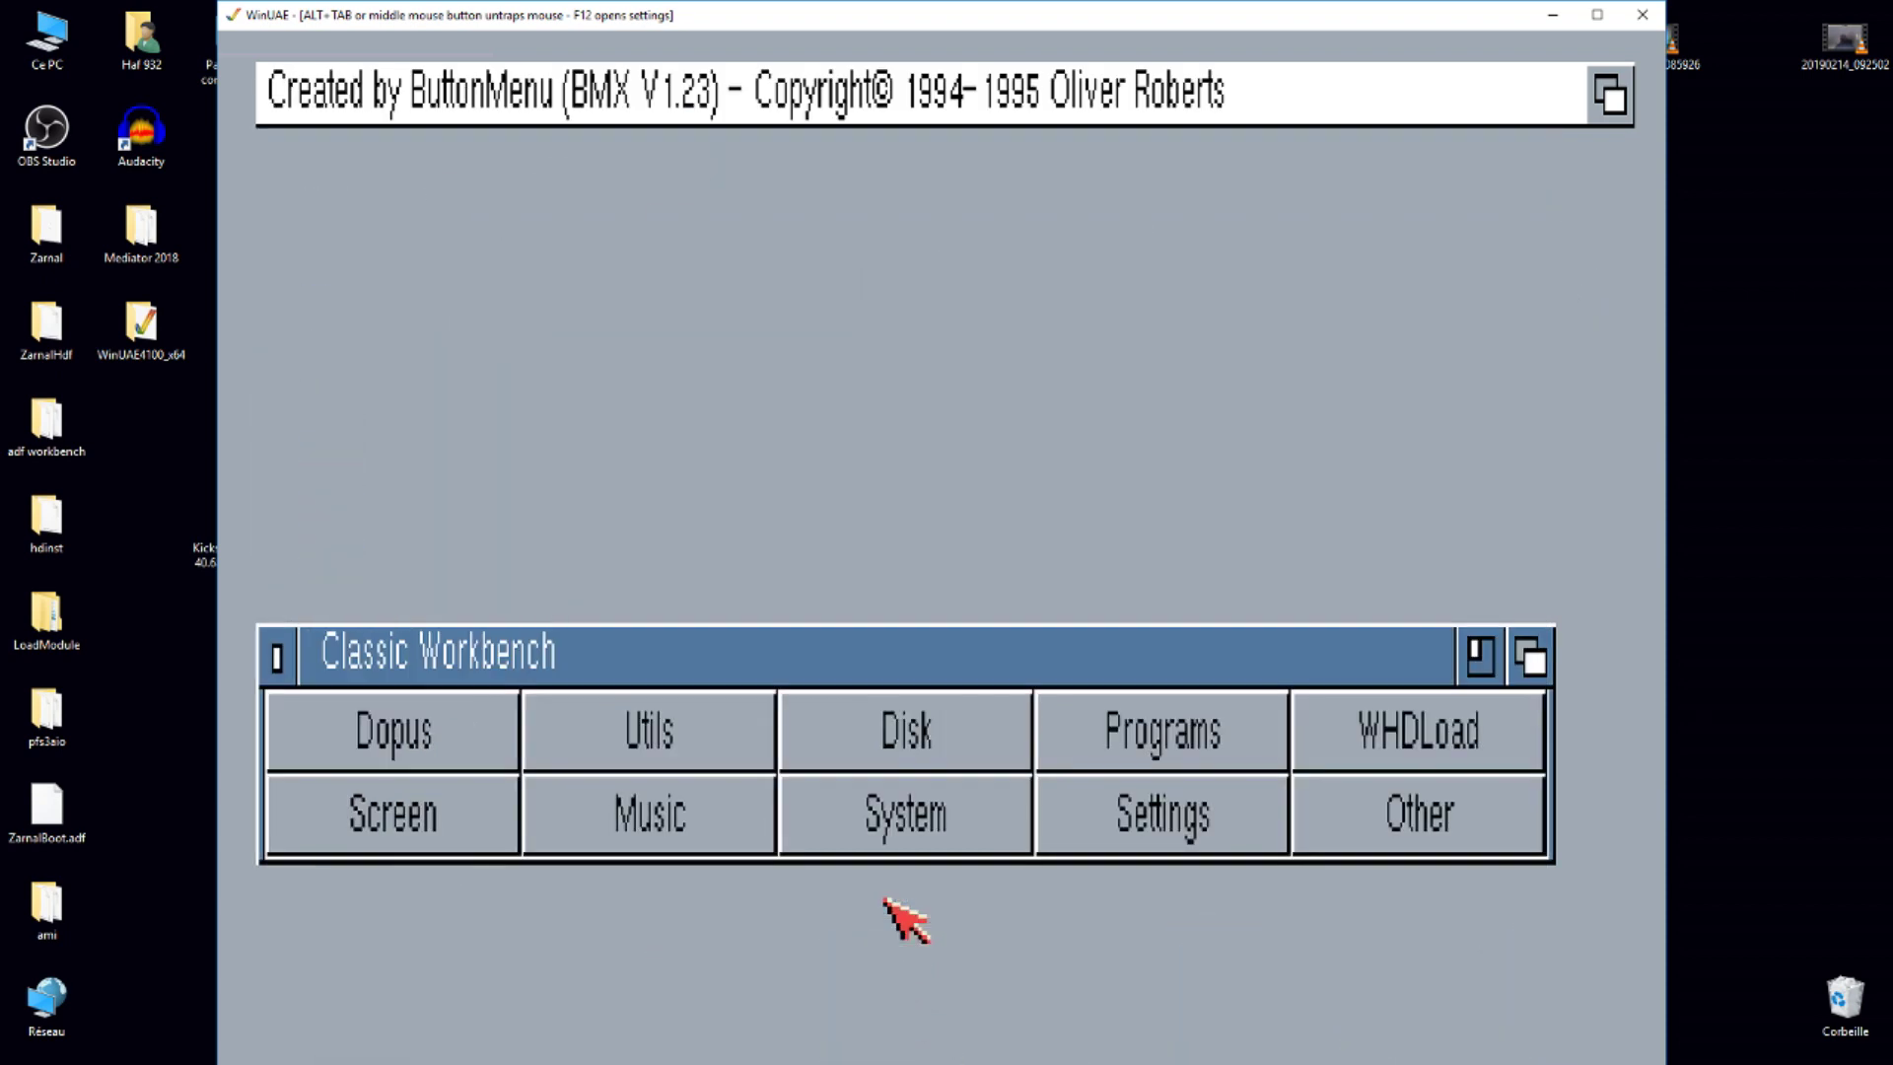
{"action": "left_click", "coordinate": [279, 657]}
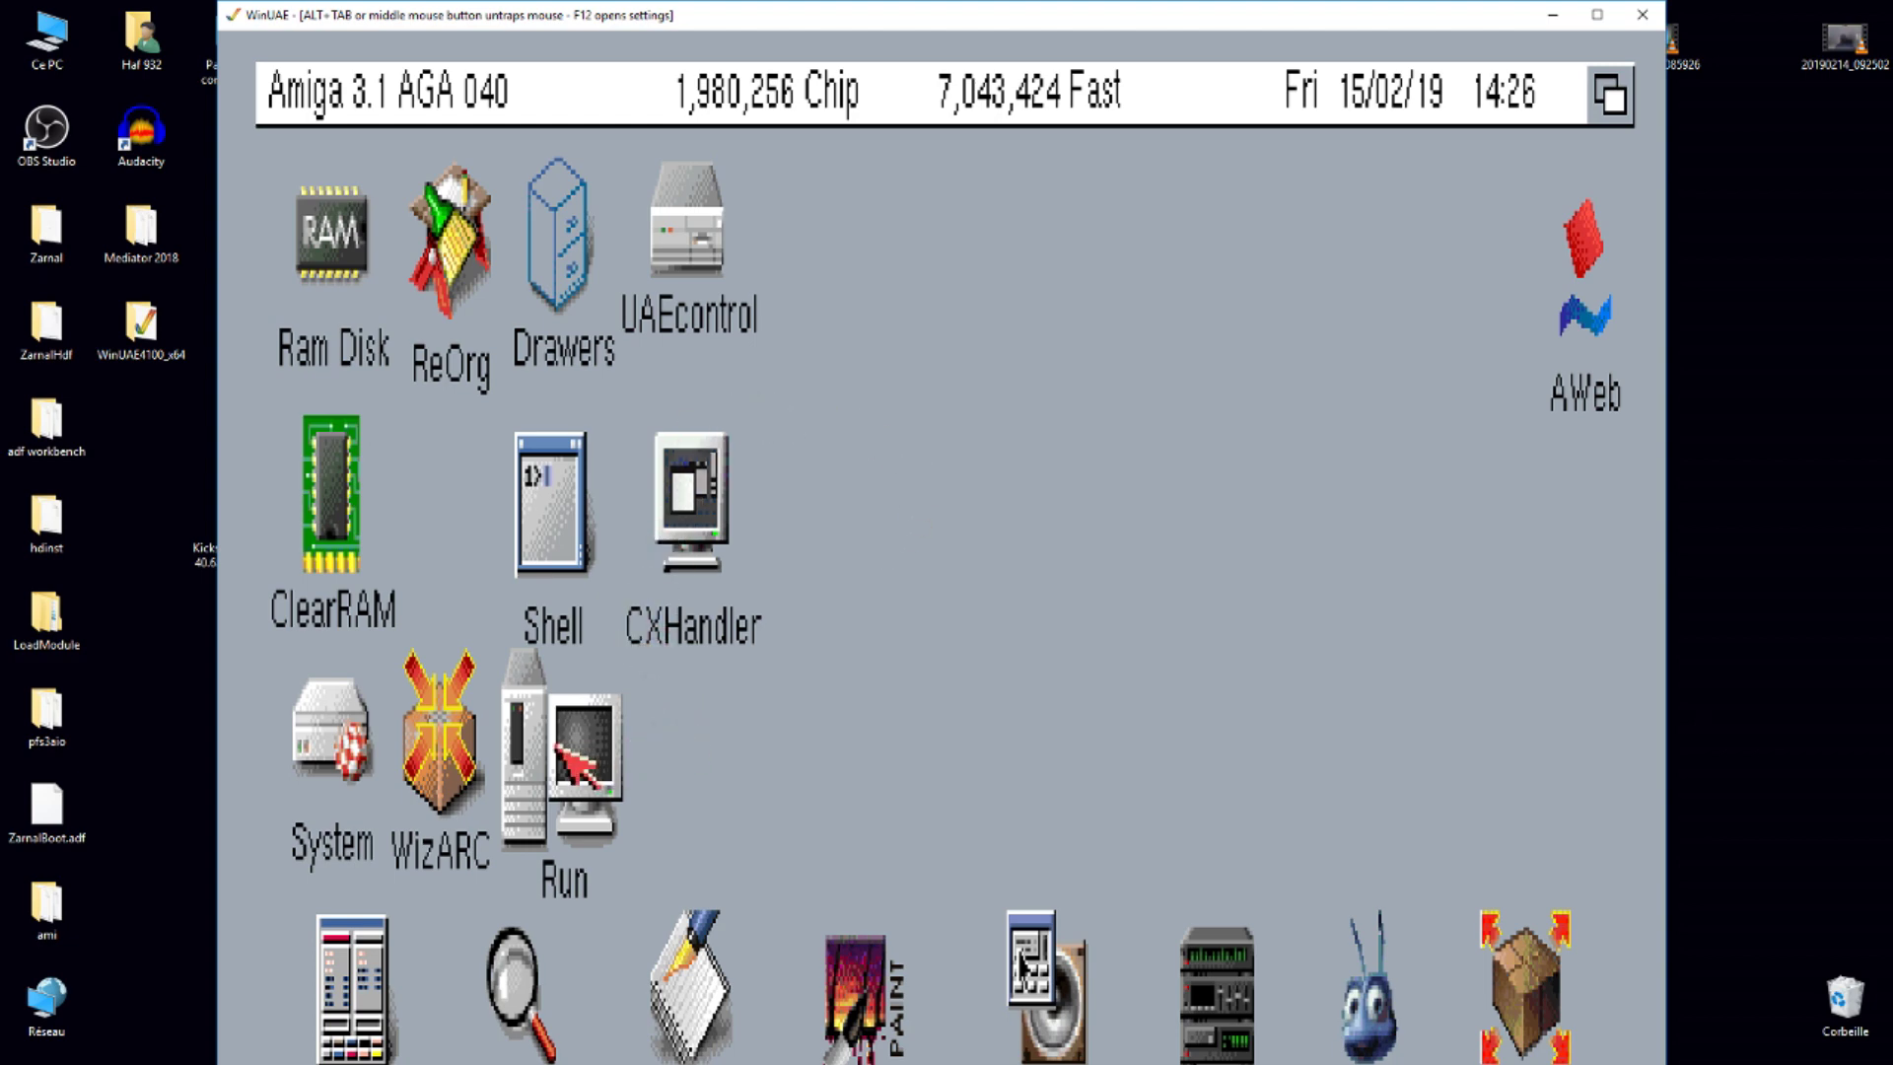
- Apply the PAL:High Res Laced display mode to the Workbench screen and close the Classic Workbench launcher
{"action": "left_click", "coordinate": [374, 828]}
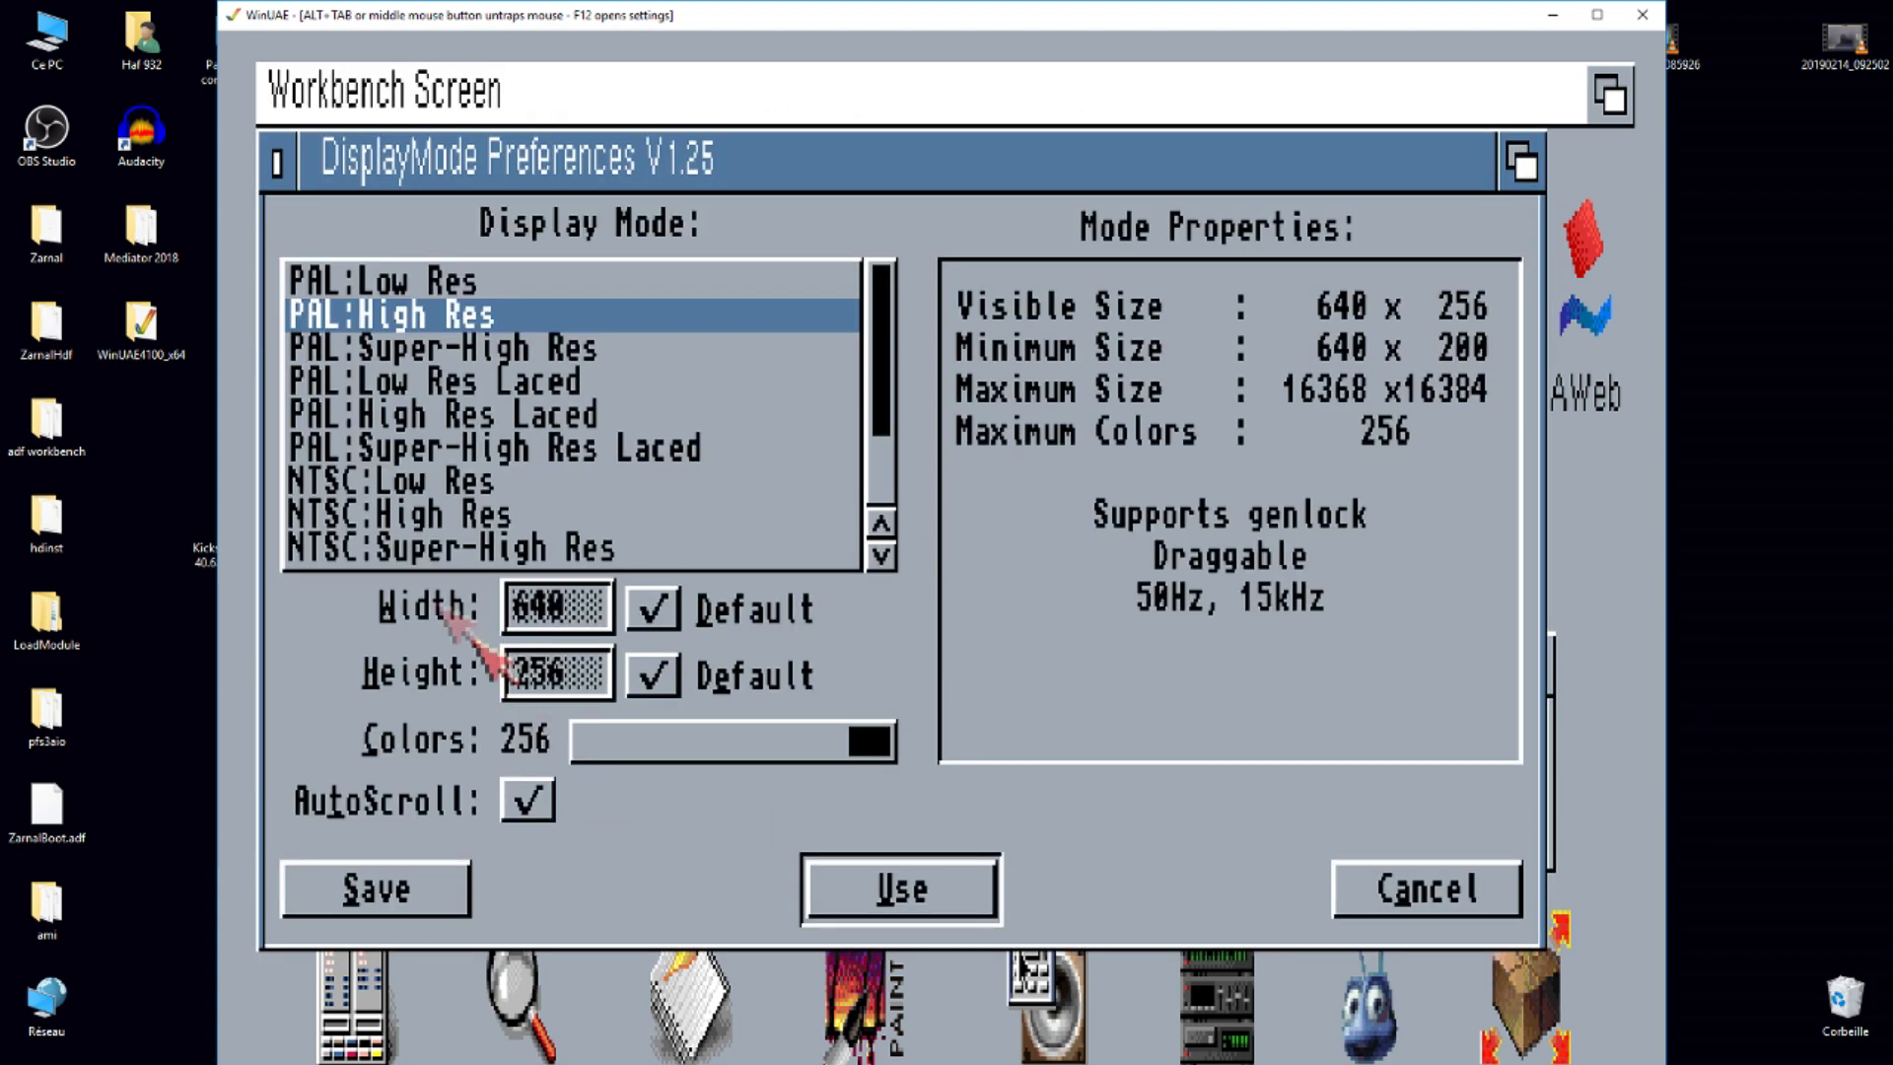
{"action": "left_click", "coordinate": [452, 414]}
{"action": "left_click", "coordinate": [868, 885]}
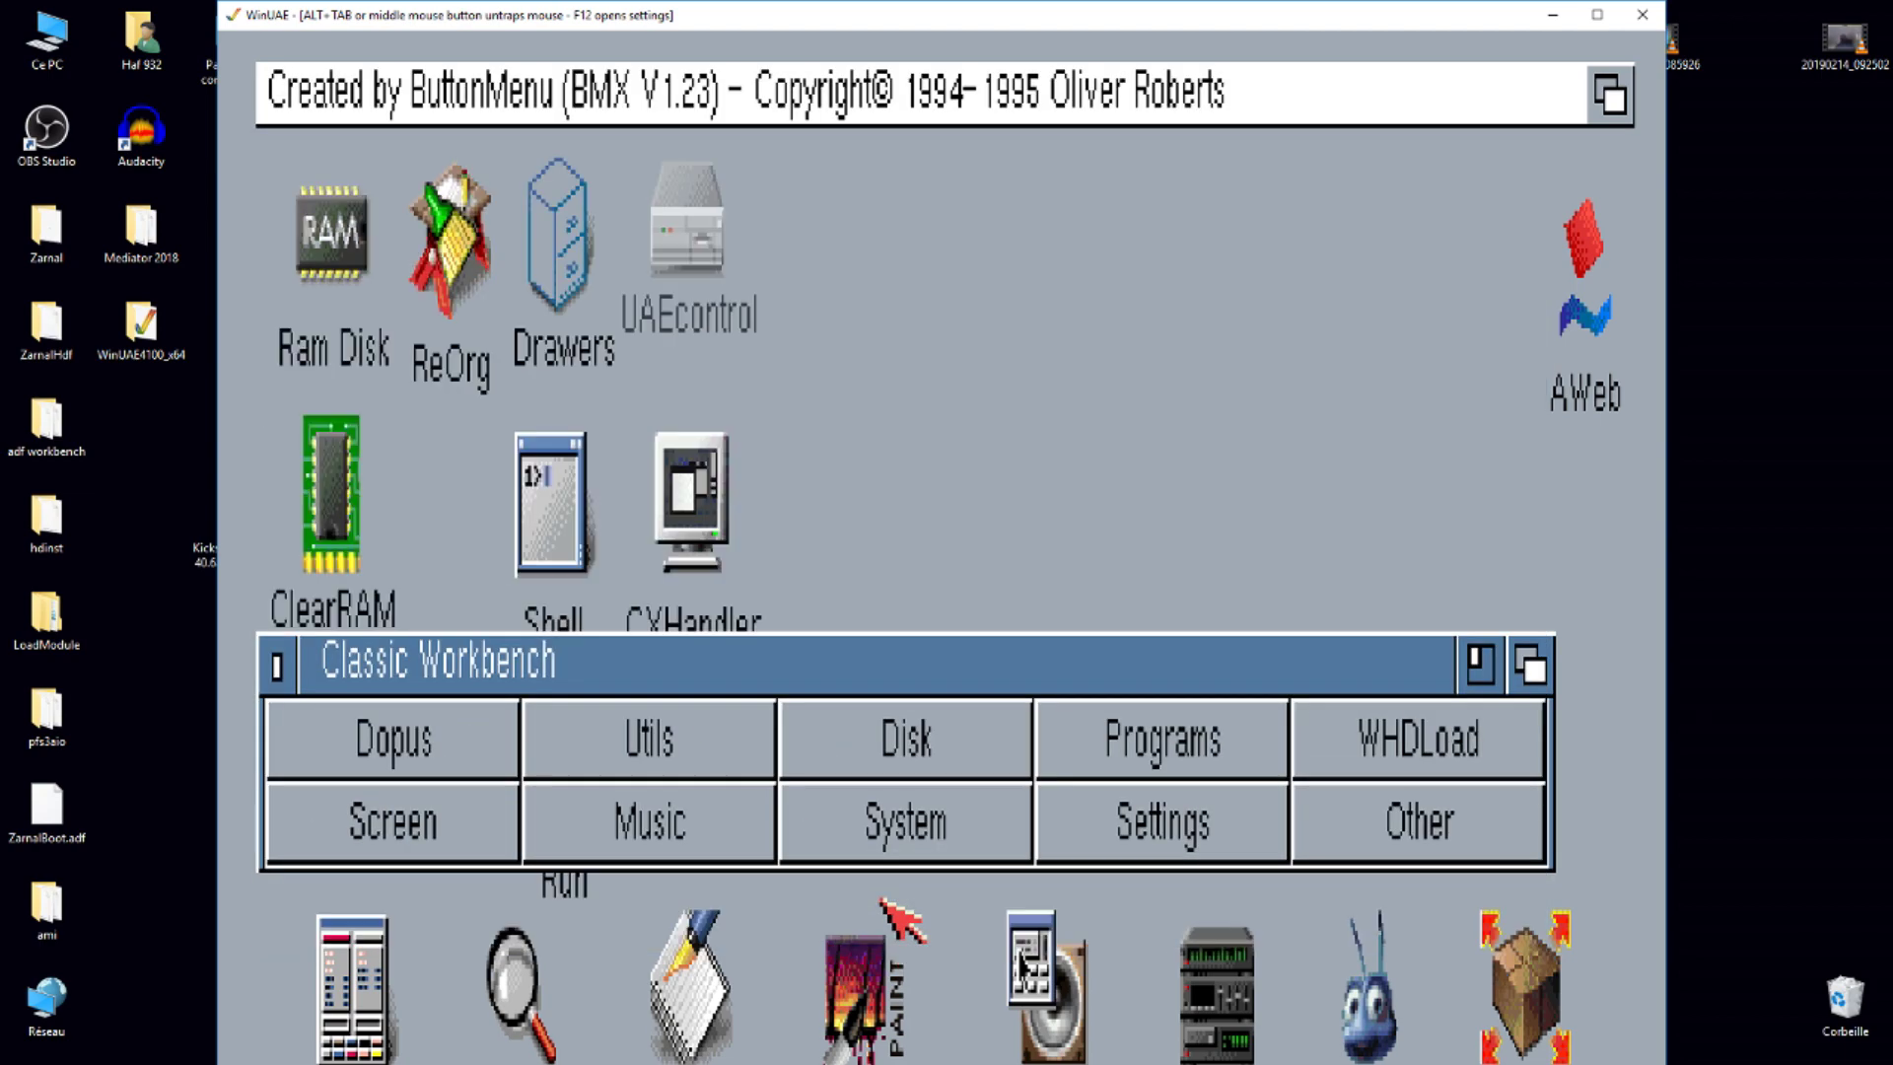
{"action": "left_click", "coordinate": [277, 666]}
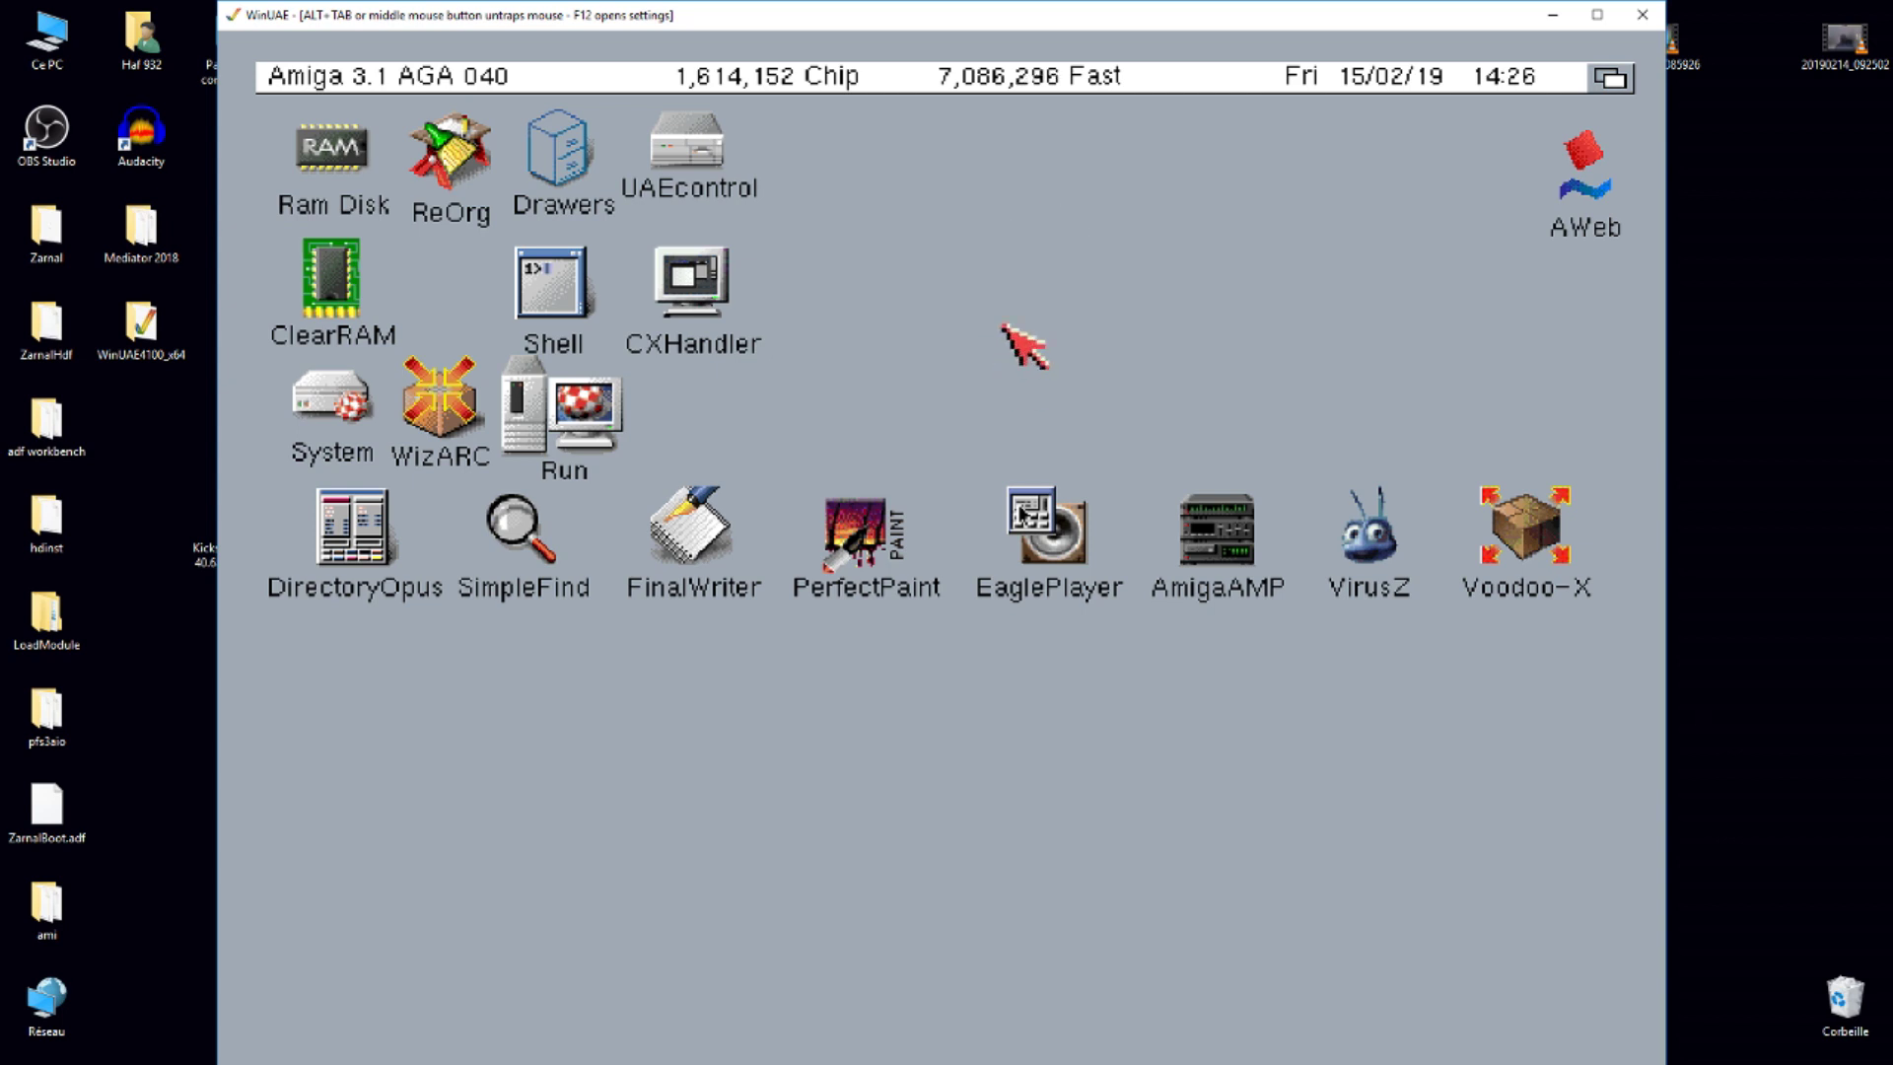
- Move the System disk icon beside UAEcontrol and open the disk to browse its drawers
{"action": "mouse_move", "coordinate": [326, 407]}
{"action": "left_mouse_down"}
{"action": "mouse_move", "coordinate": [996, 163]}
{"action": "mouse_move", "coordinate": [938, 158]}
{"action": "left_mouse_up"}
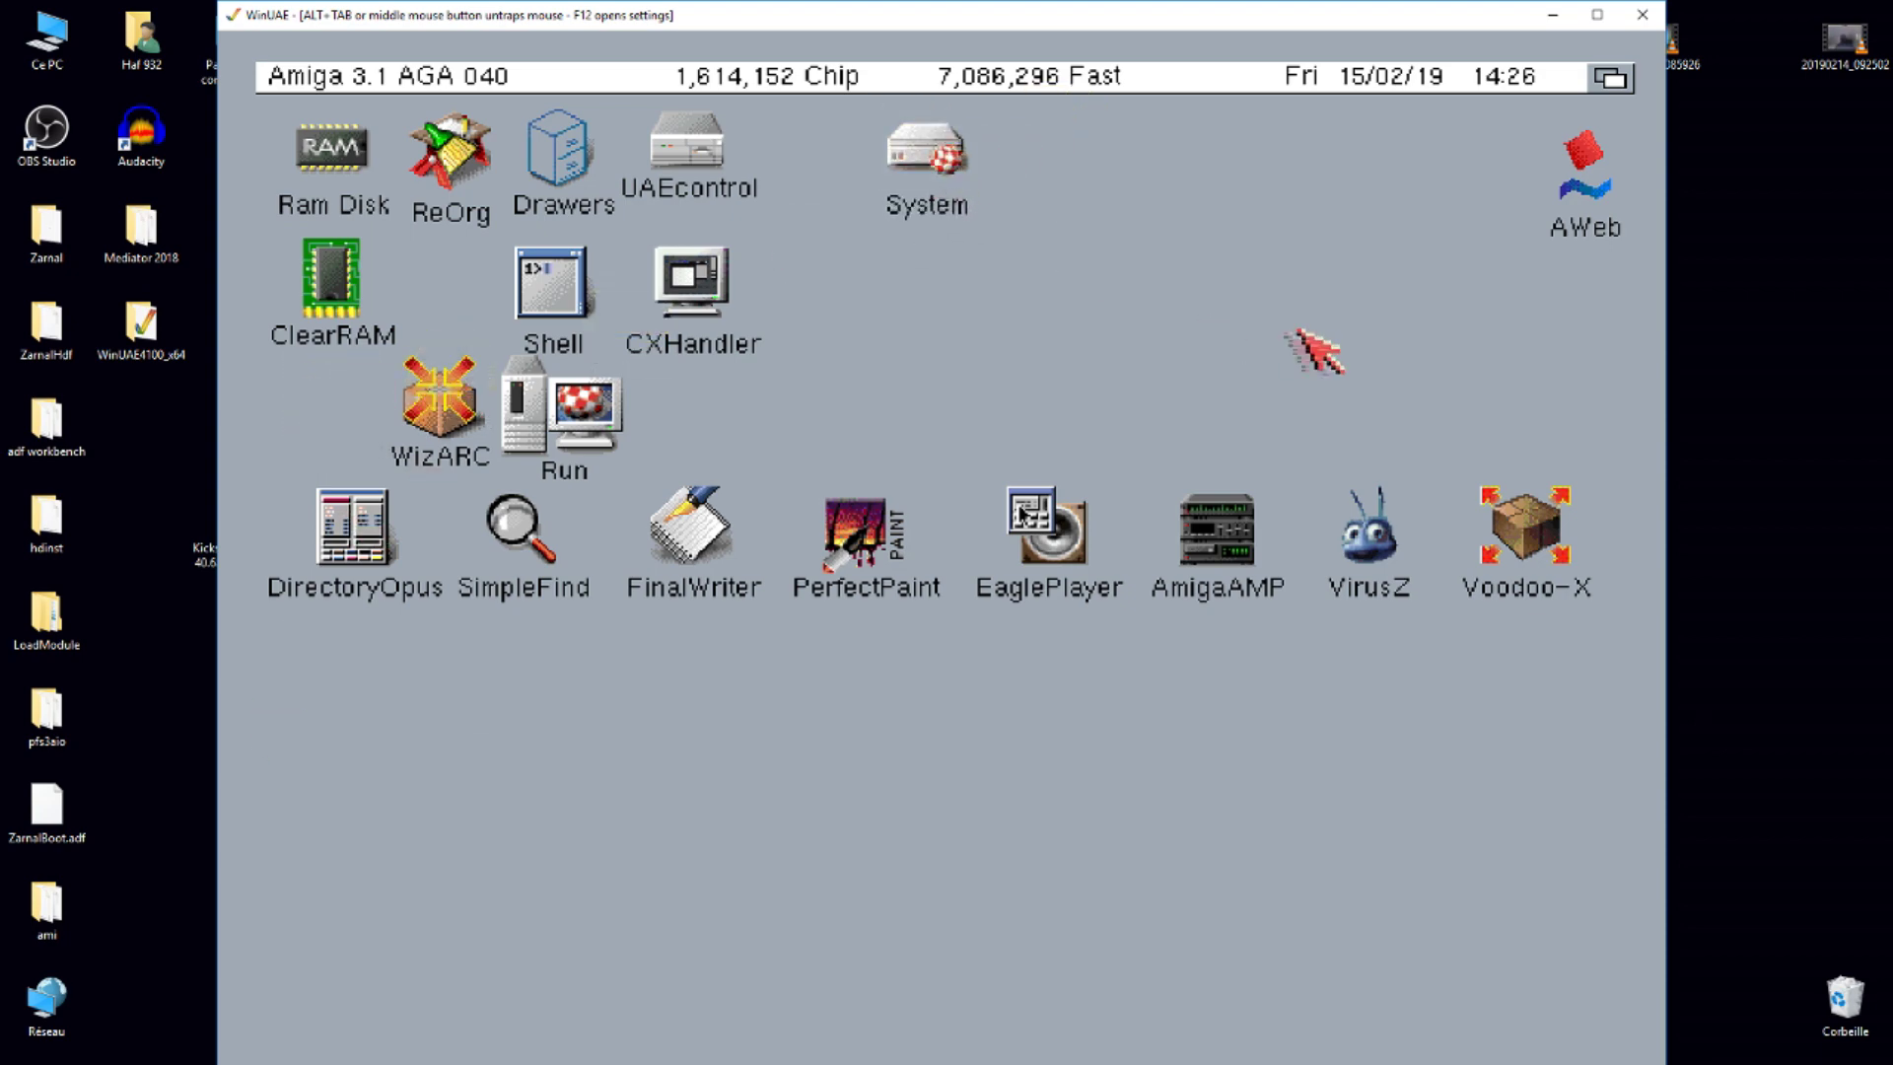
{"action": "double_click", "coordinate": [932, 150]}
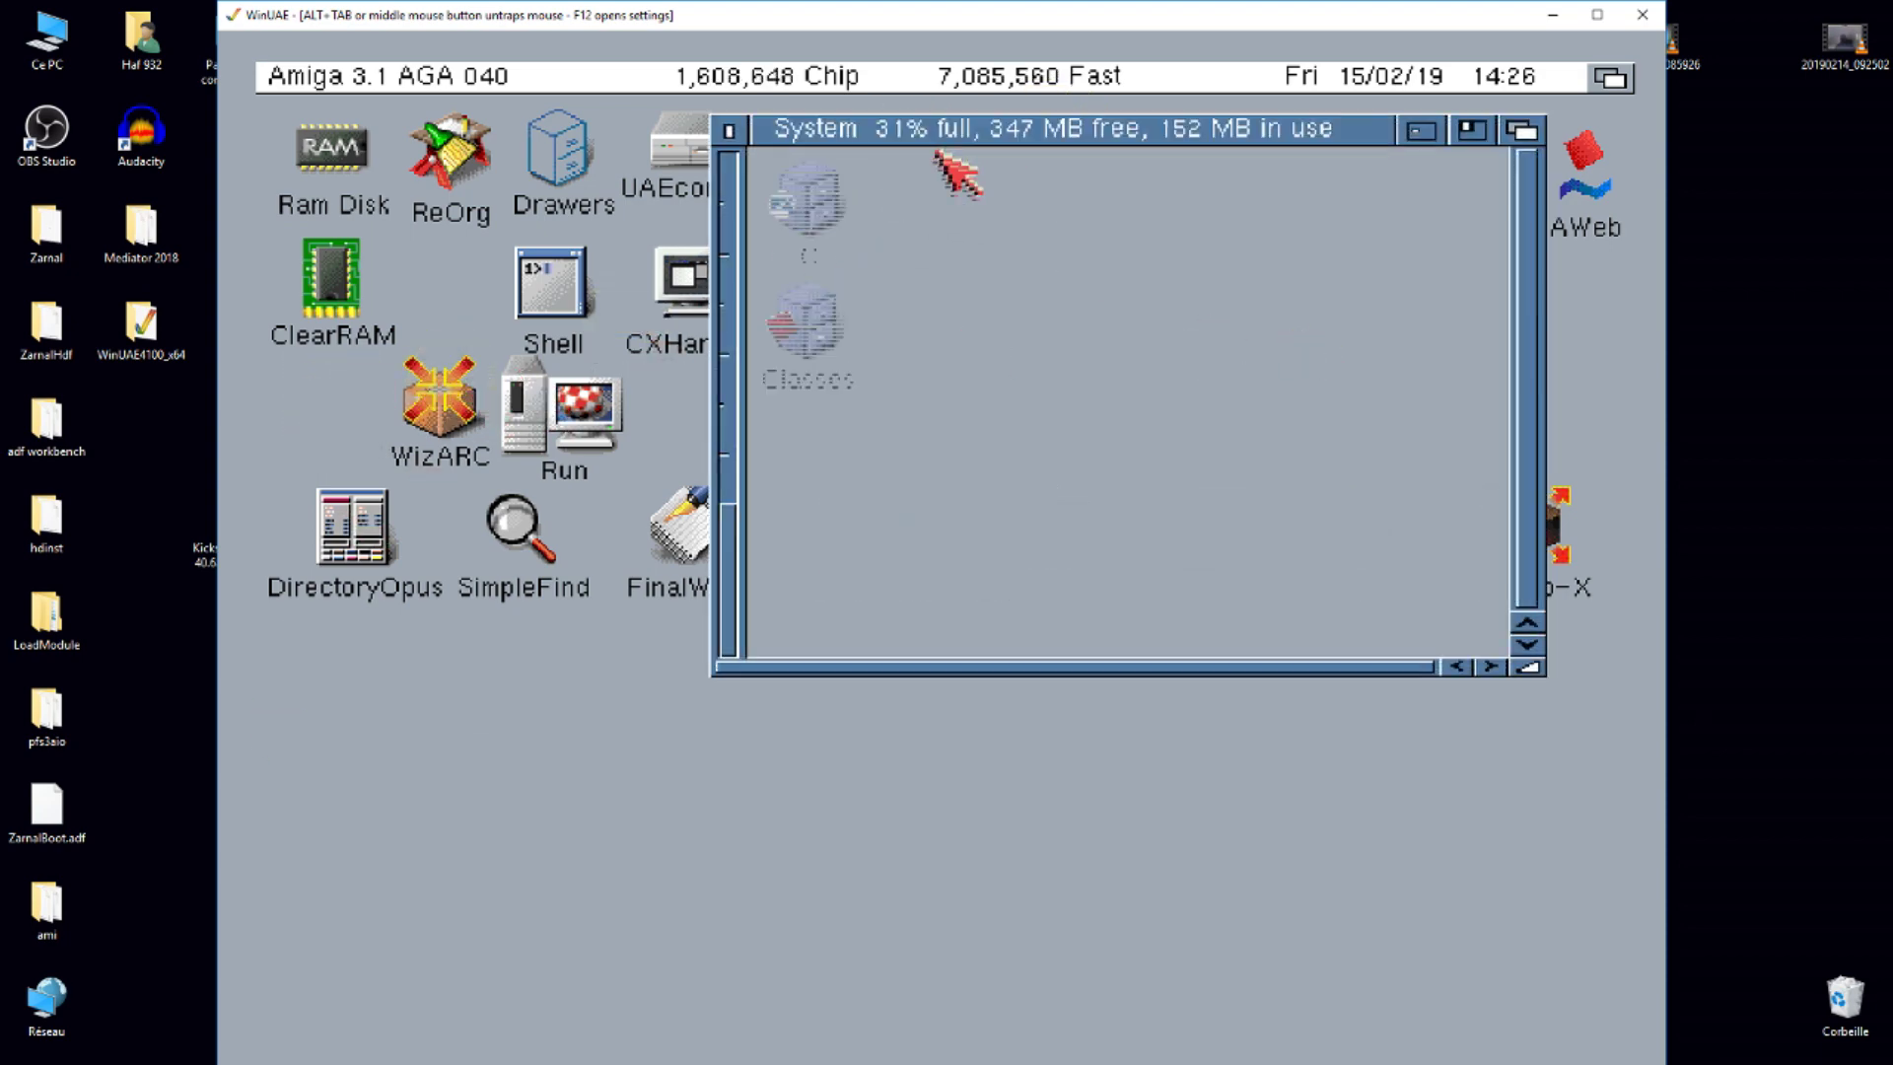
{"action": "double_click", "coordinate": [819, 567]}
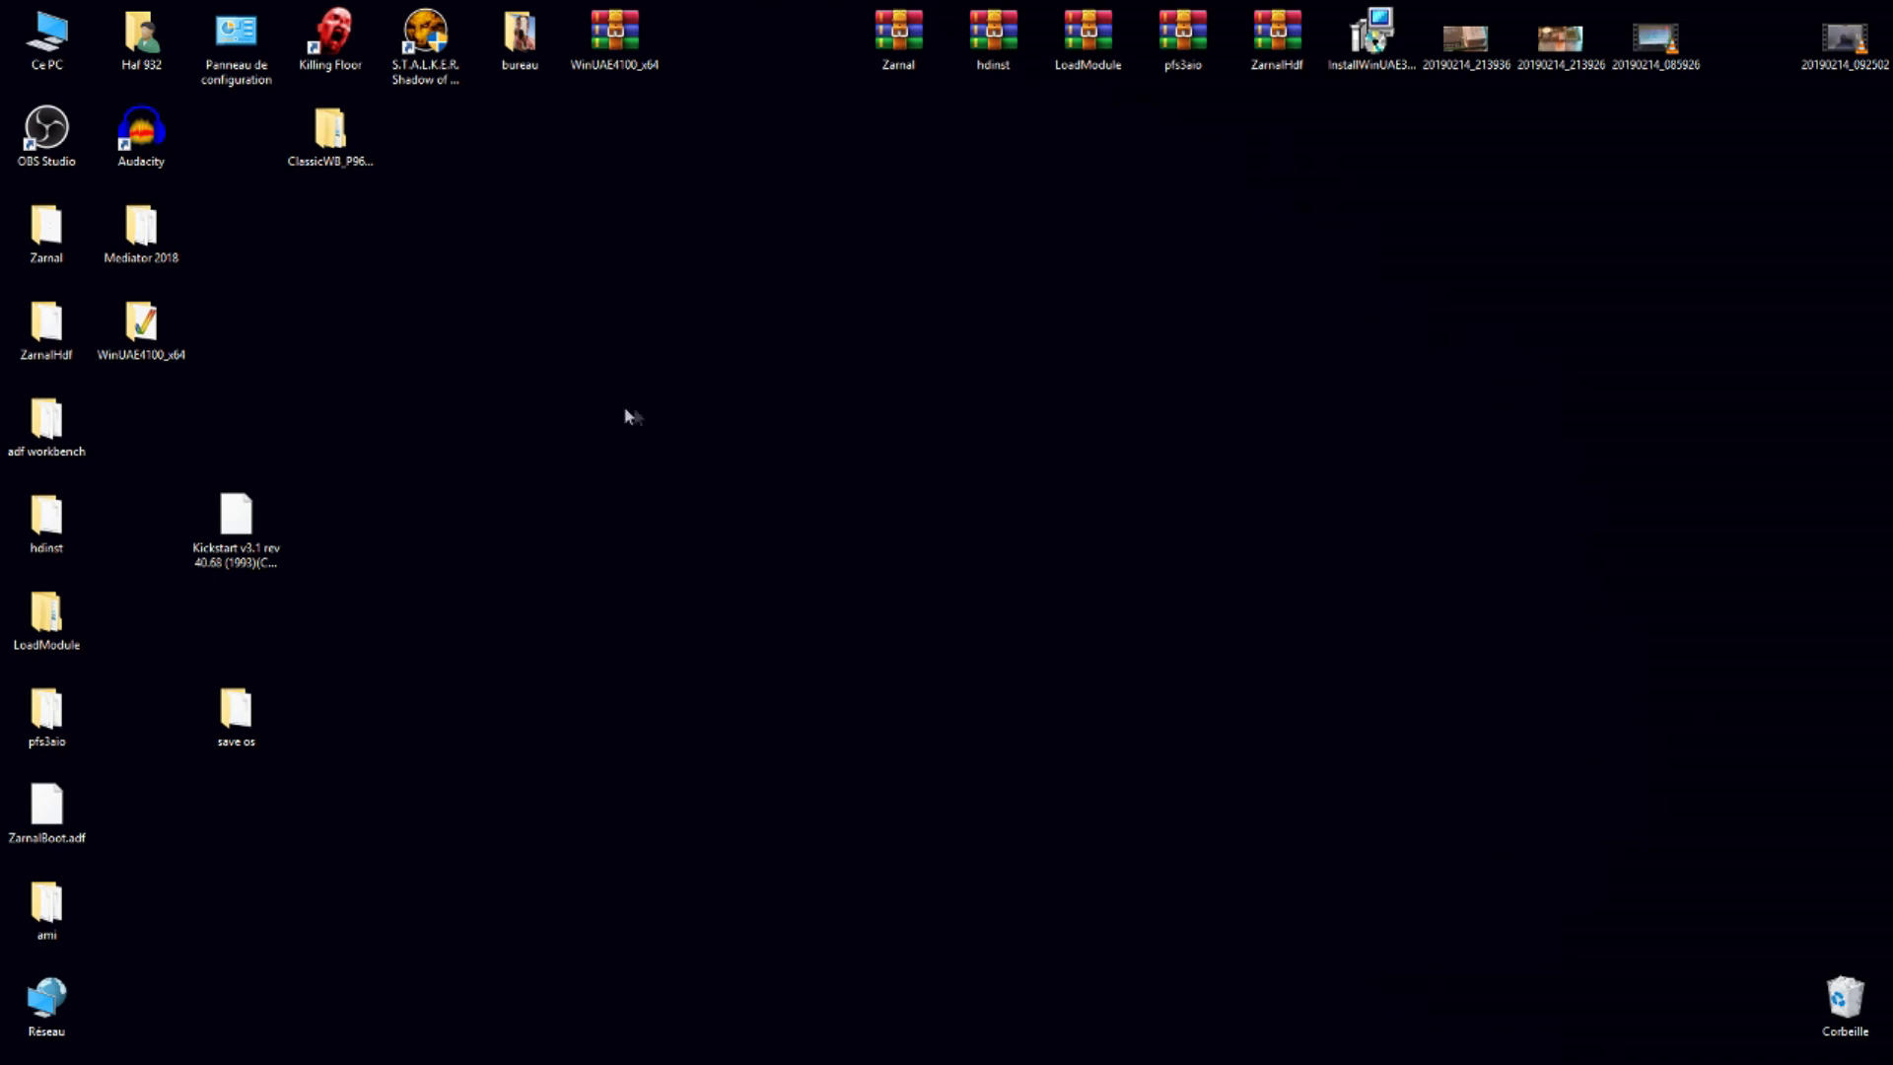
- Open the WinUAE4100_x64 folder on the desktop and launch winuae64 from it
{"action": "right_click", "coordinate": [160, 323]}
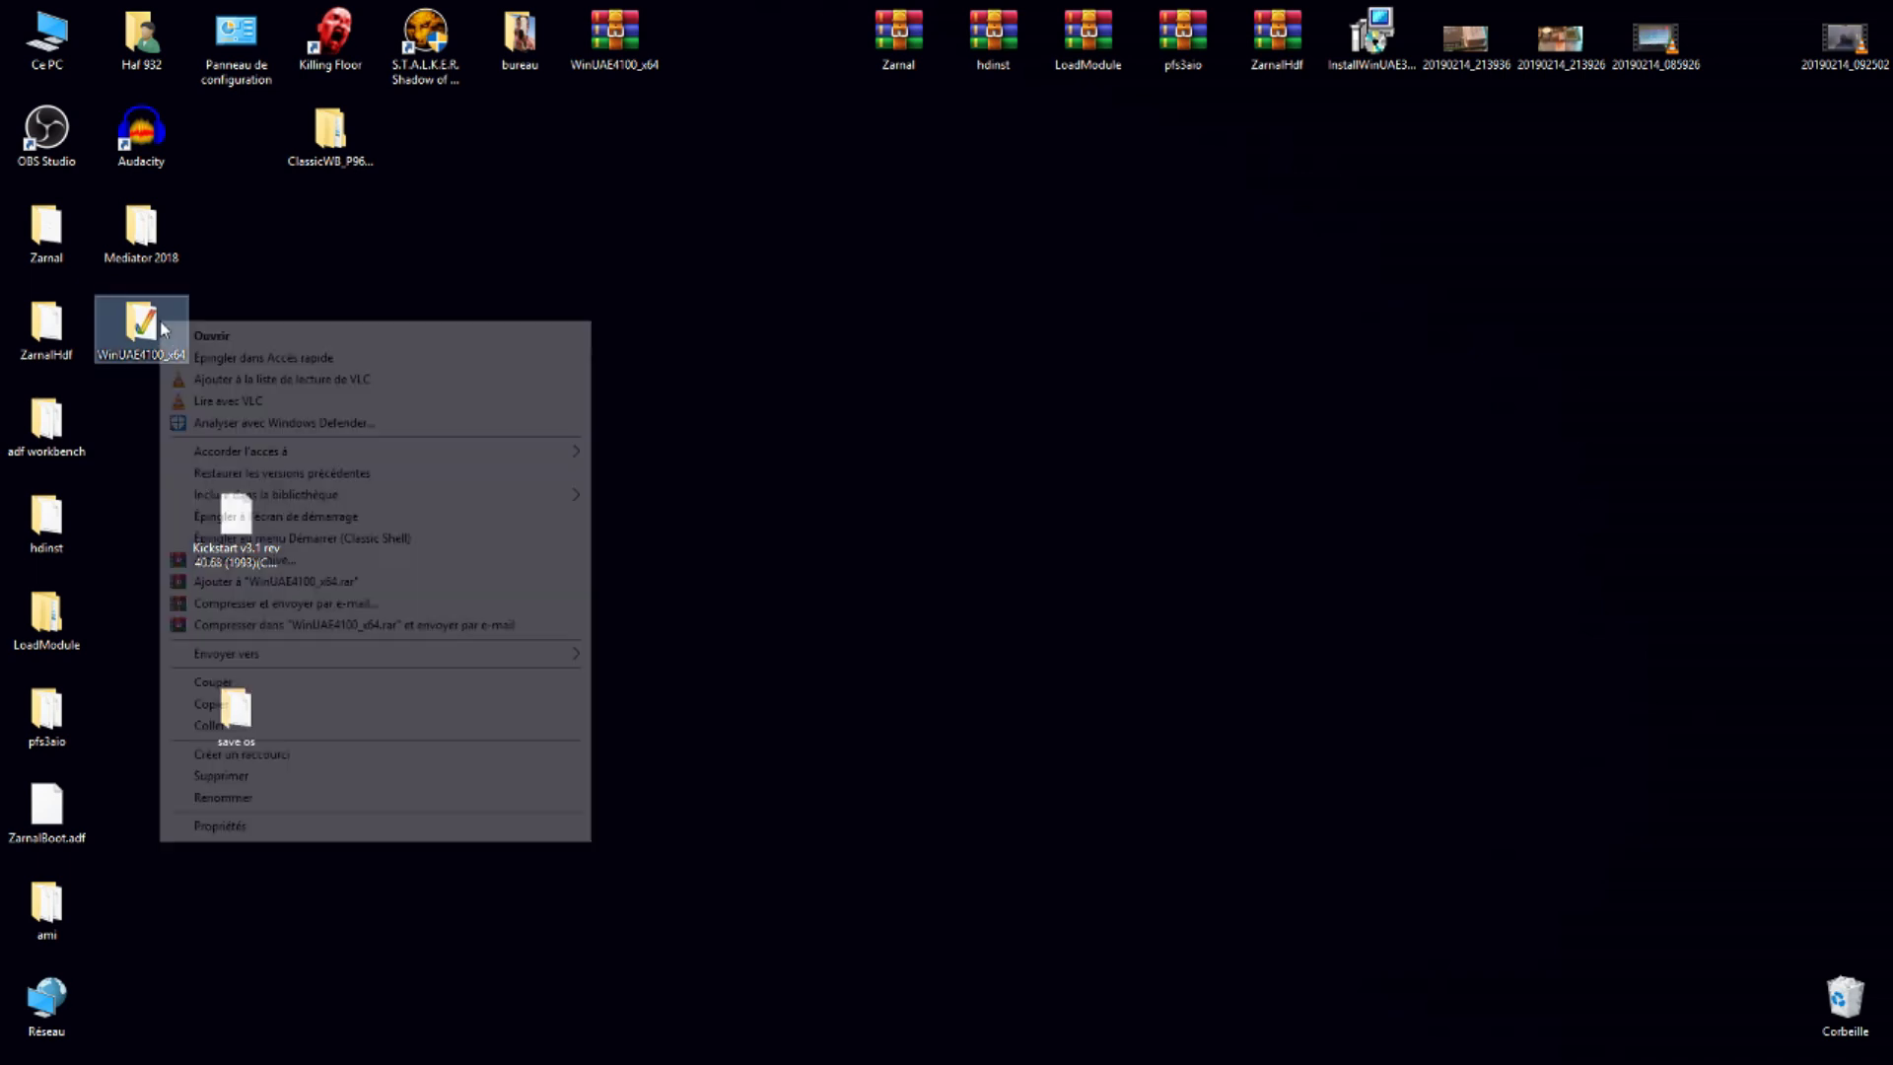
{"action": "left_click", "coordinate": [202, 335]}
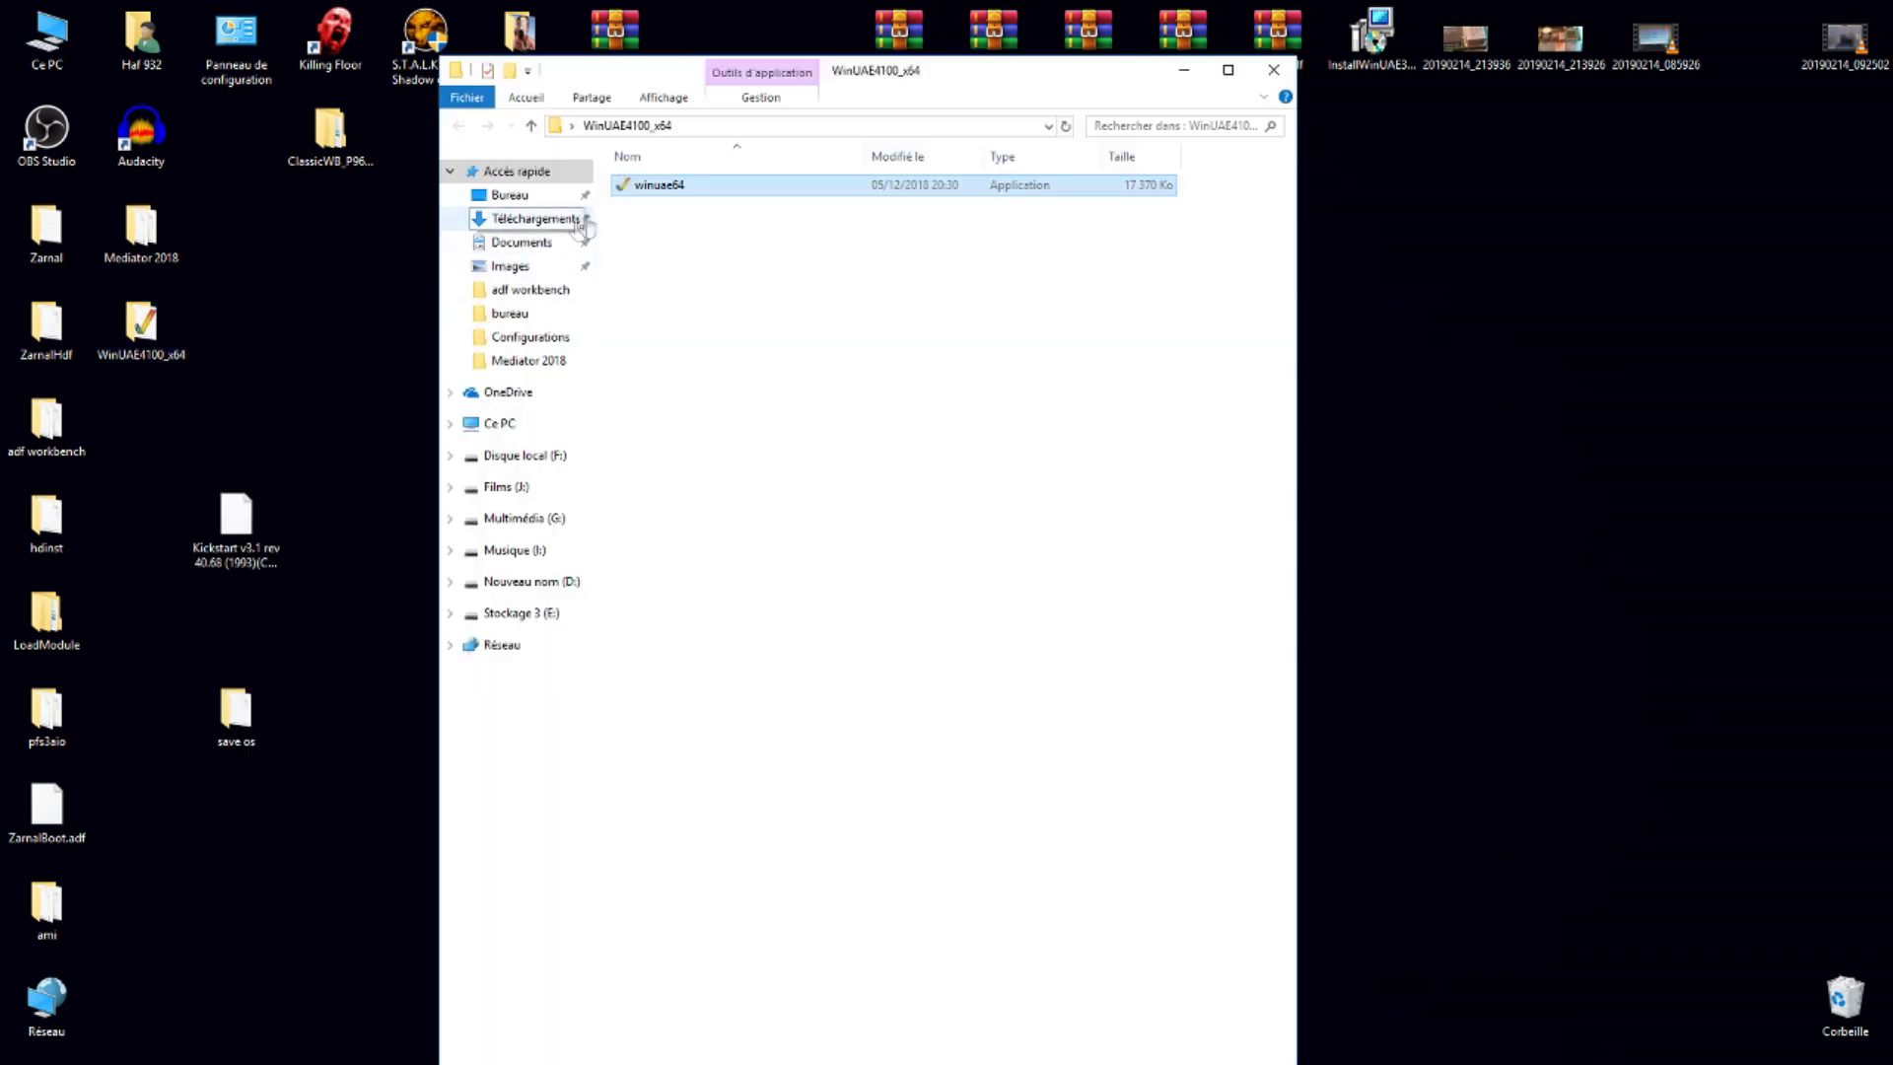
{"action": "right_click", "coordinate": [660, 189]}
{"action": "left_click", "coordinate": [732, 215]}
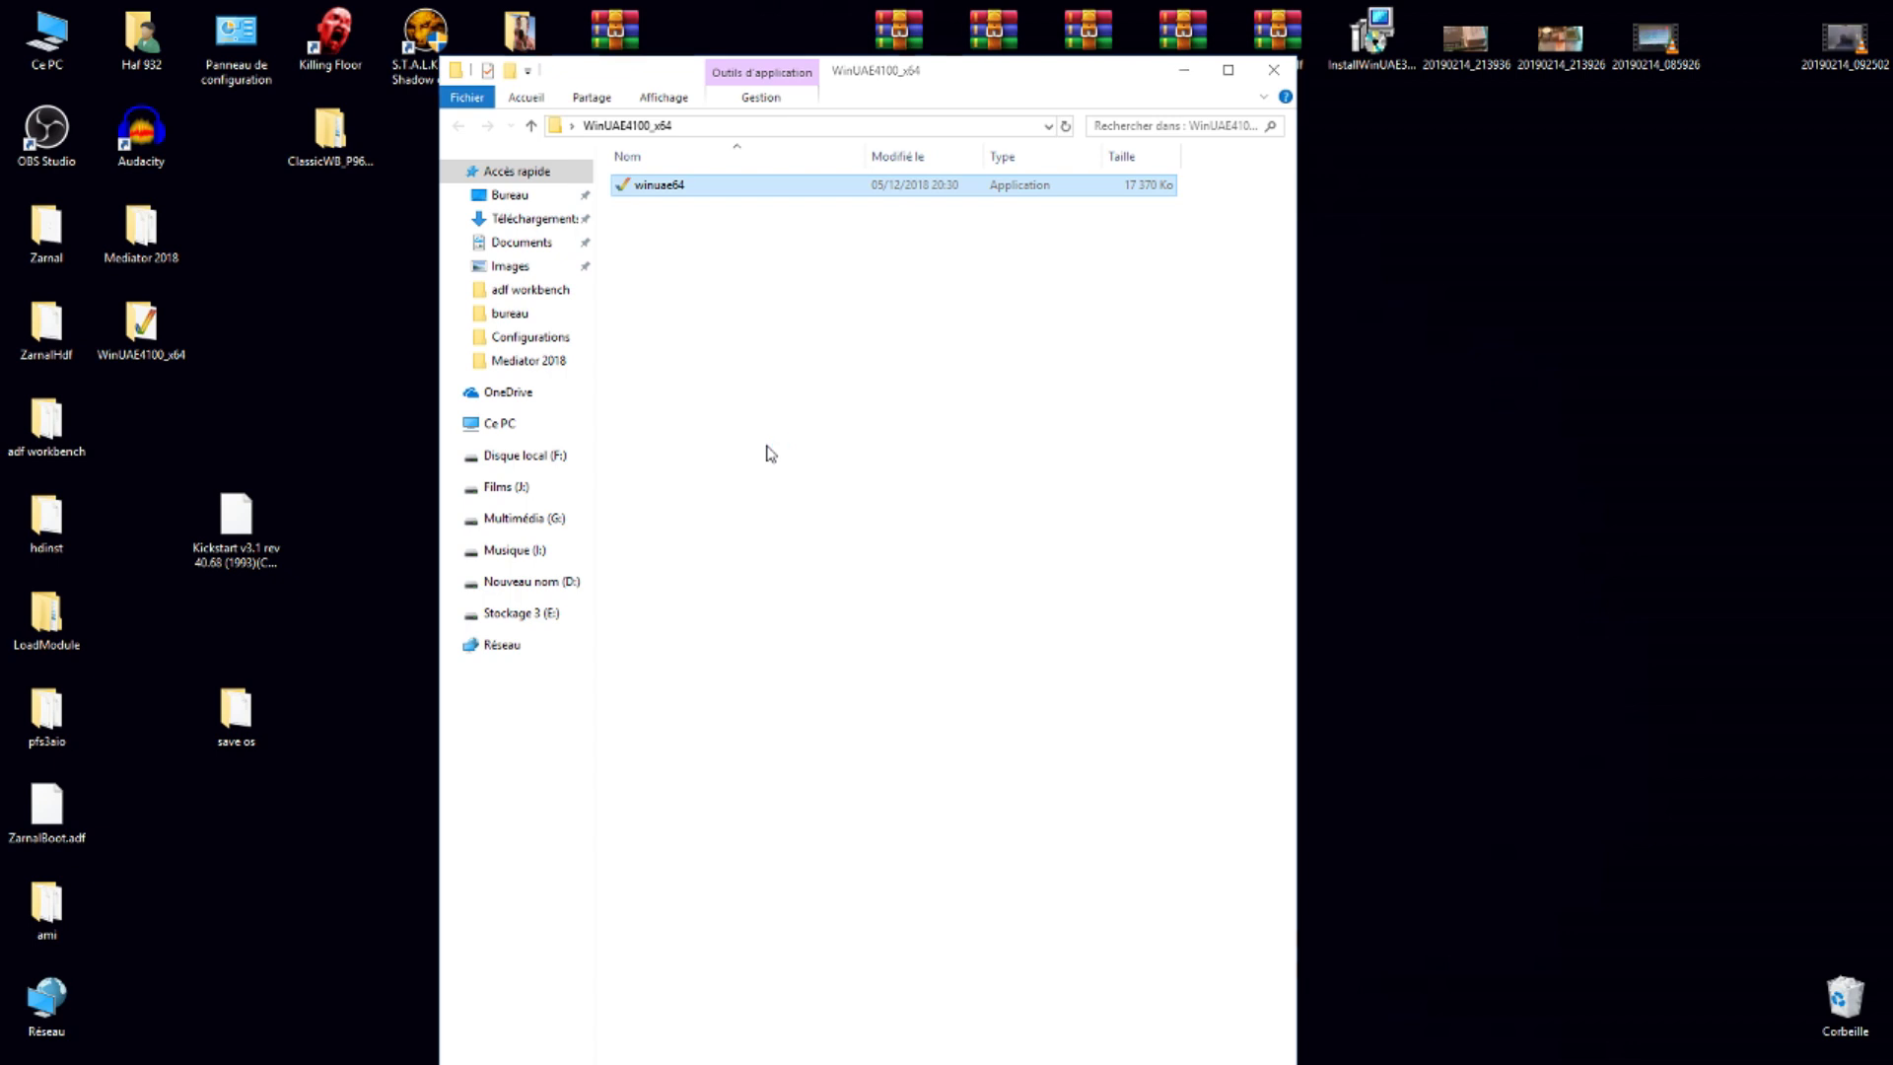
{"action": "left_click", "coordinate": [1098, 681]}
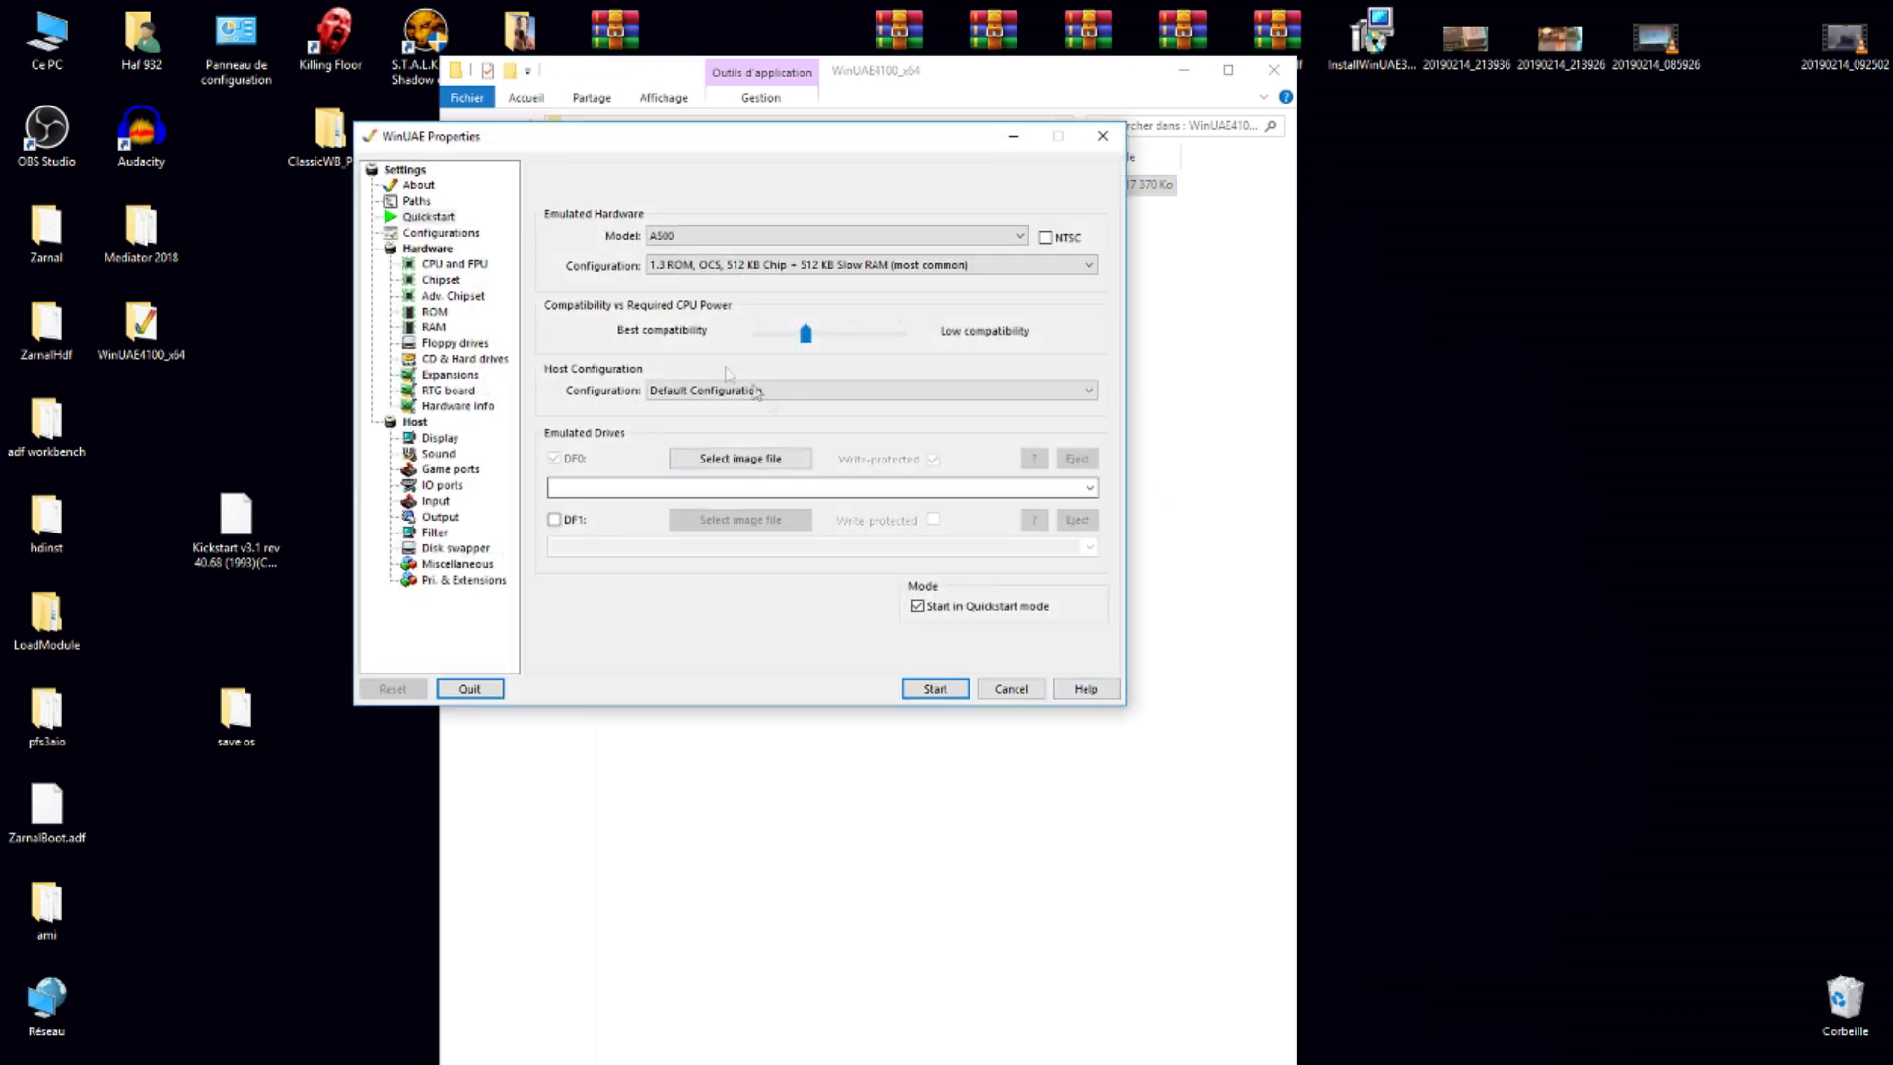
- Load the saved 02 configuration and open its CD and hard drive settings
{"action": "left_click", "coordinate": [453, 234]}
{"action": "left_click", "coordinate": [625, 207]}
{"action": "left_click", "coordinate": [577, 655]}
{"action": "left_click", "coordinate": [456, 345]}
{"action": "left_click", "coordinate": [459, 360]}
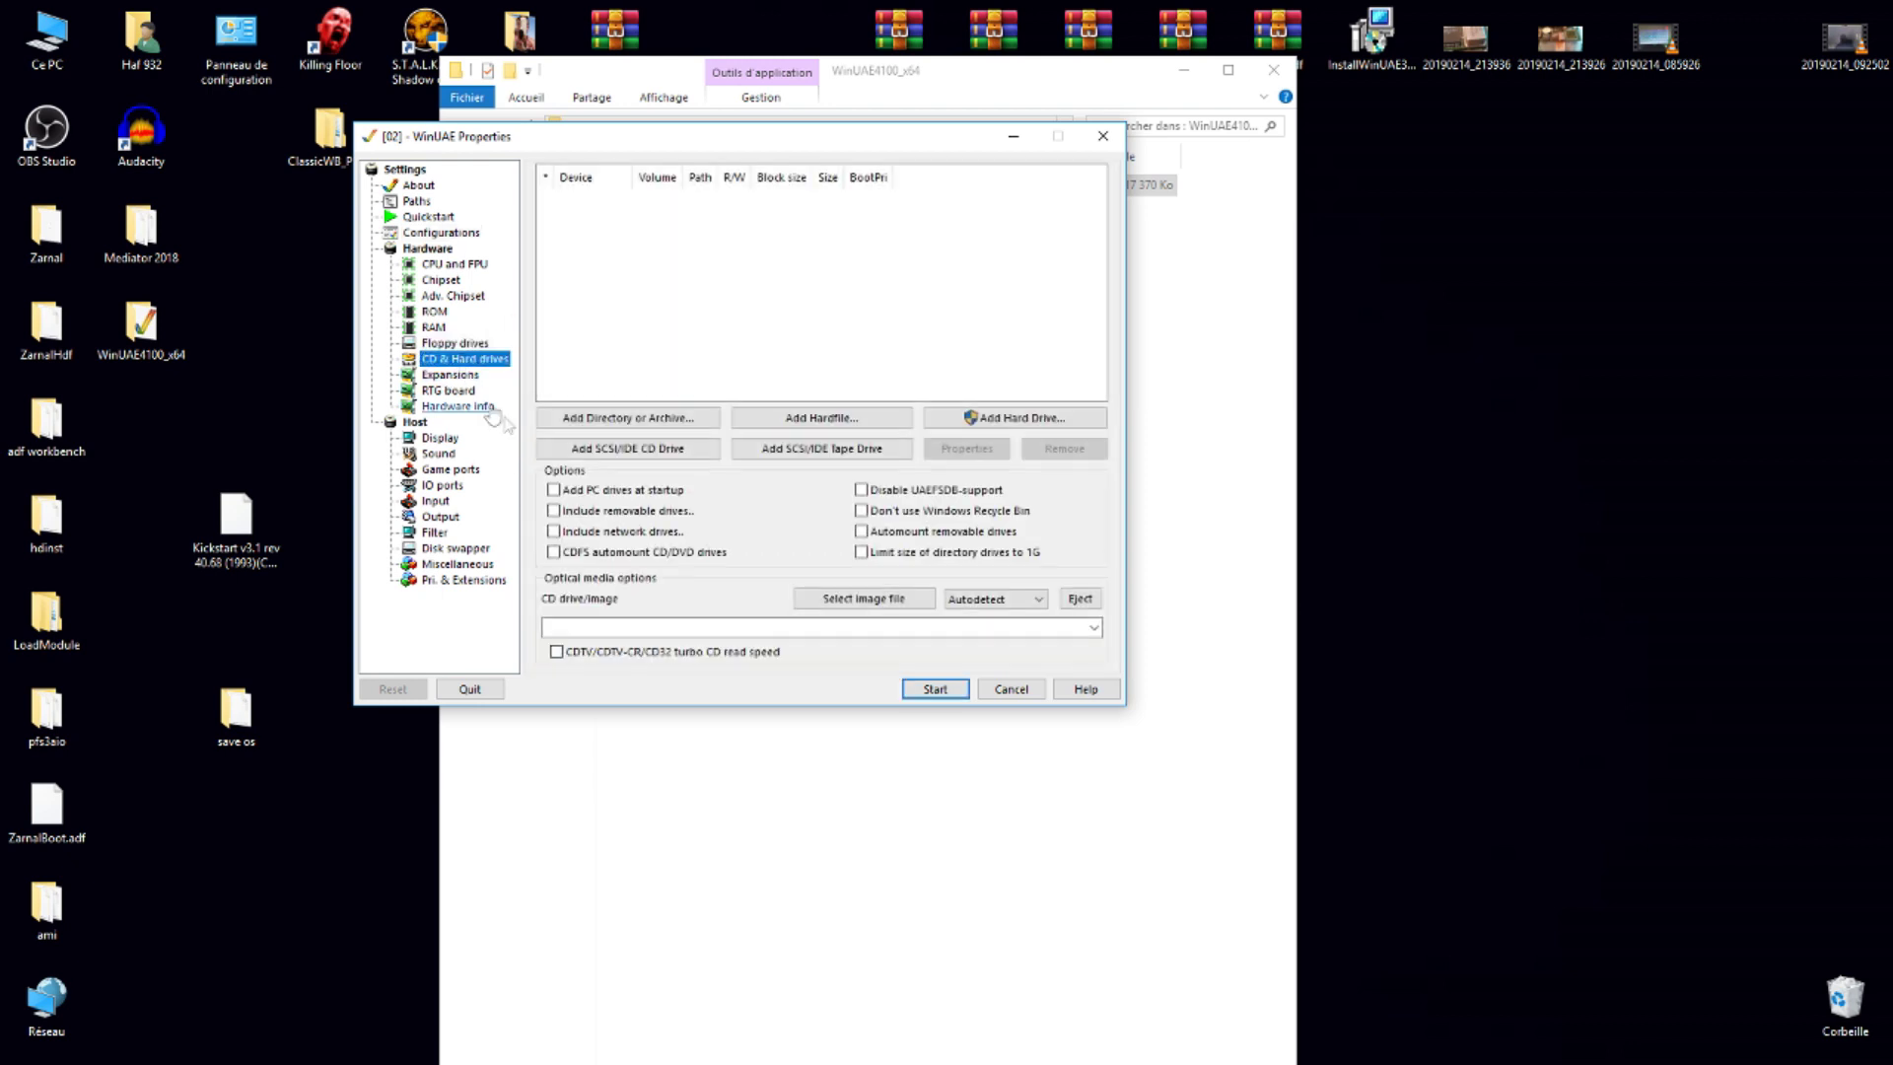
- Add the 149.0G External USB3.0 RDB disk as a hard drive in the configuration
{"action": "left_click", "coordinate": [992, 422]}
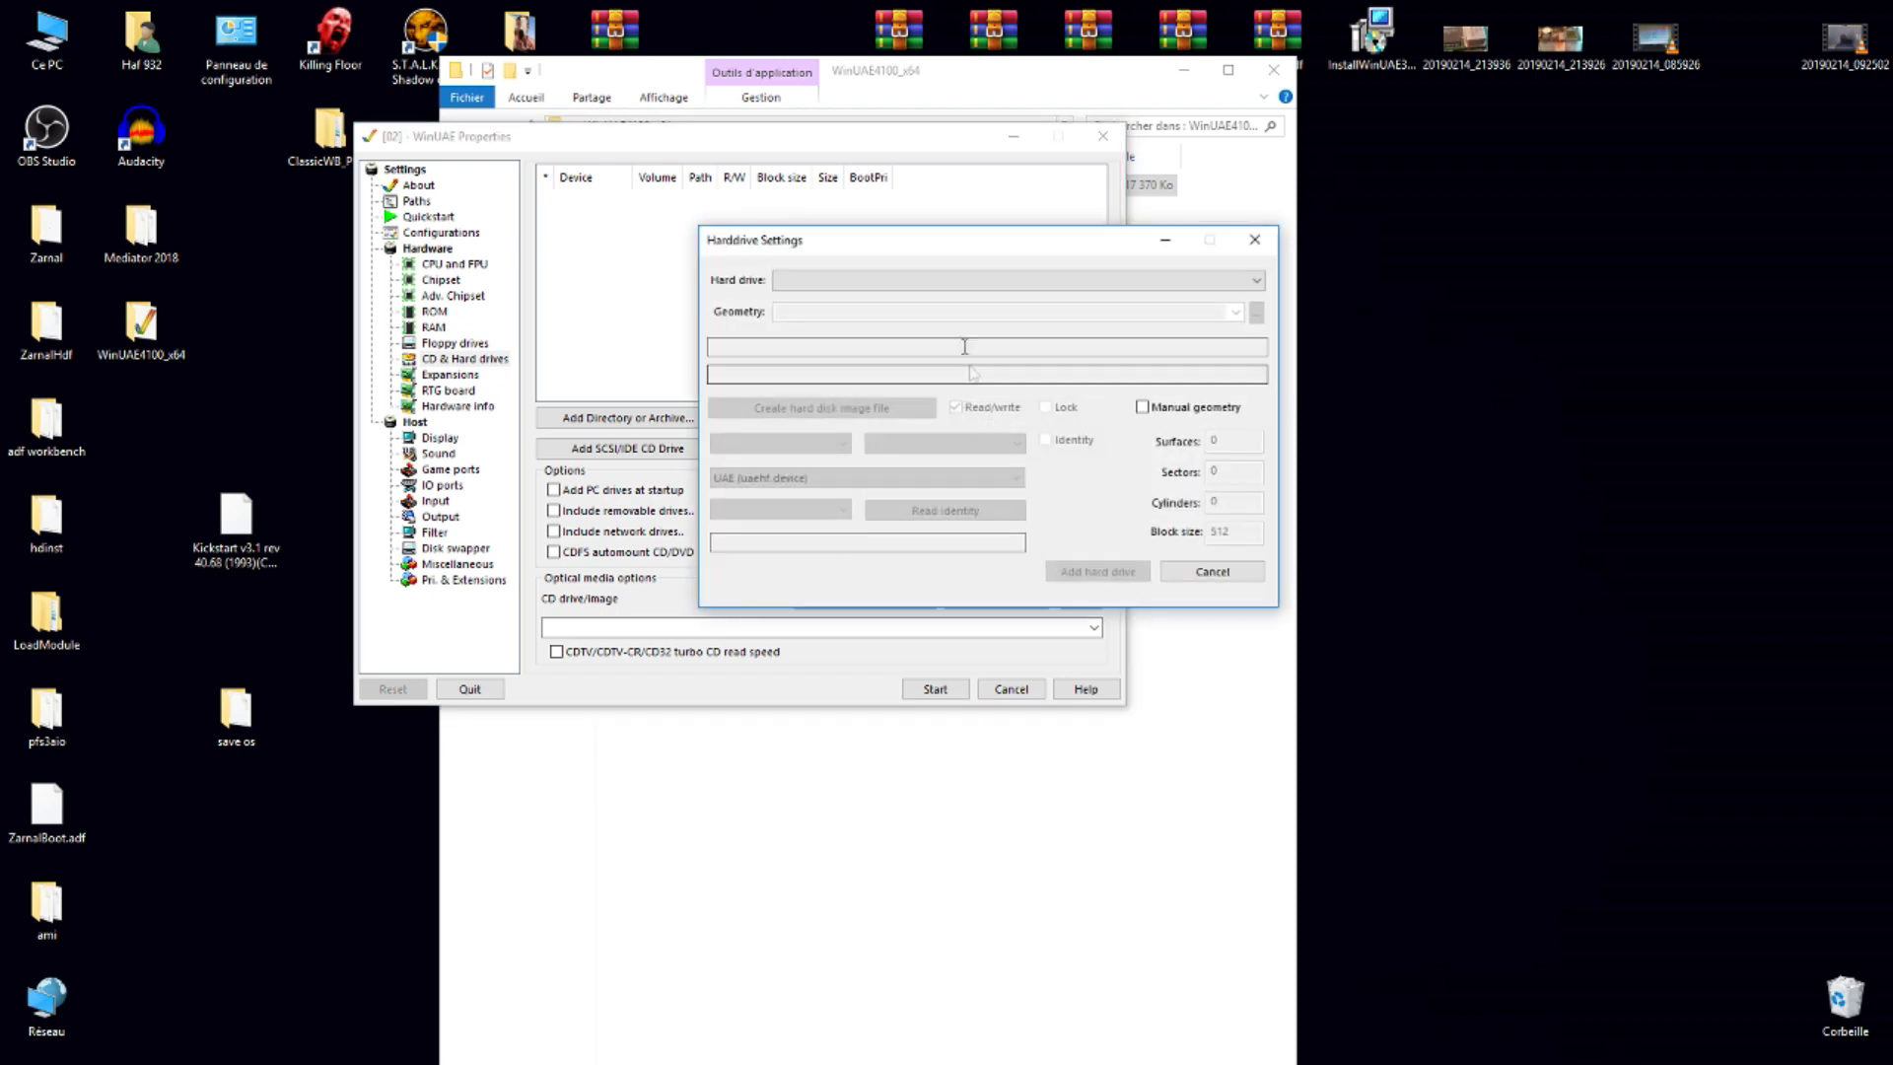
{"action": "left_click", "coordinate": [1003, 286]}
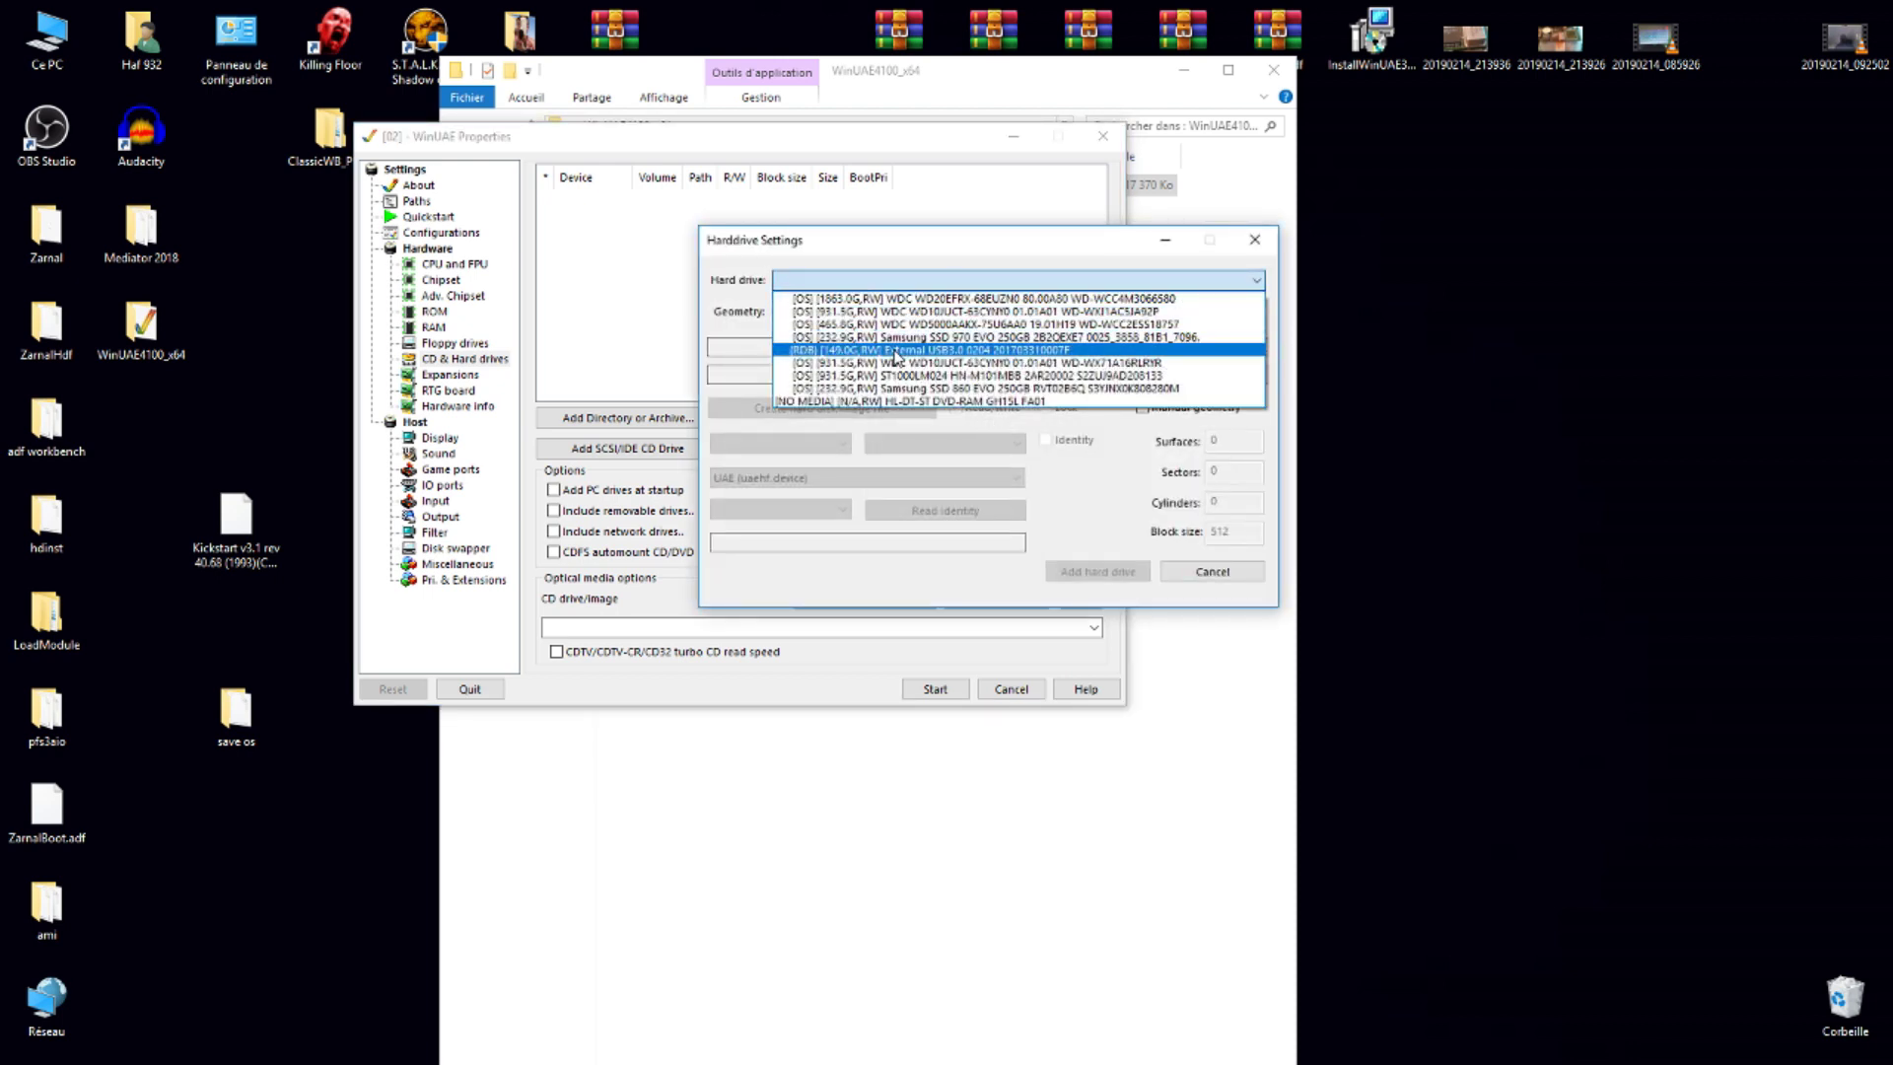
{"action": "left_click", "coordinate": [995, 350]}
{"action": "left_click", "coordinate": [1070, 572]}
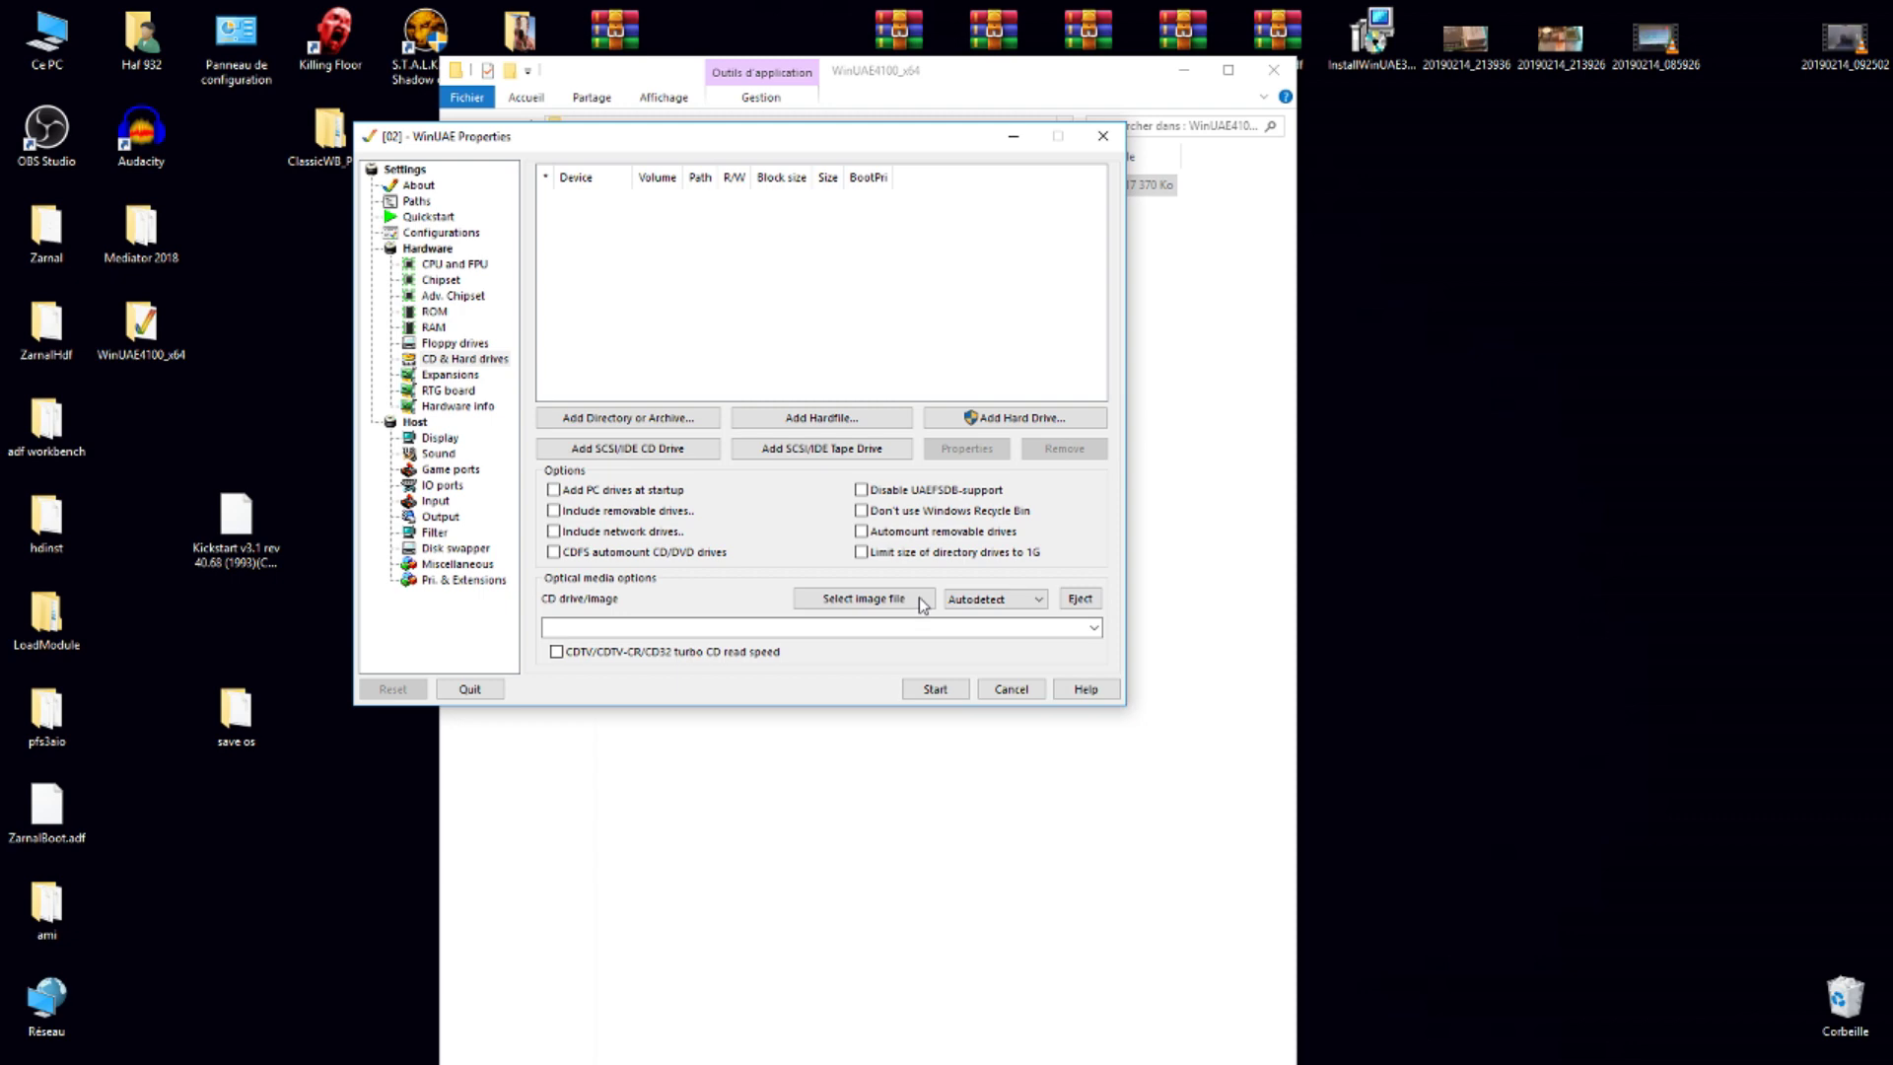
- Add System.hdf from the ClassicWB_P96_v28 folder as a read/write, bootable hardfile
{"action": "left_click", "coordinate": [832, 418]}
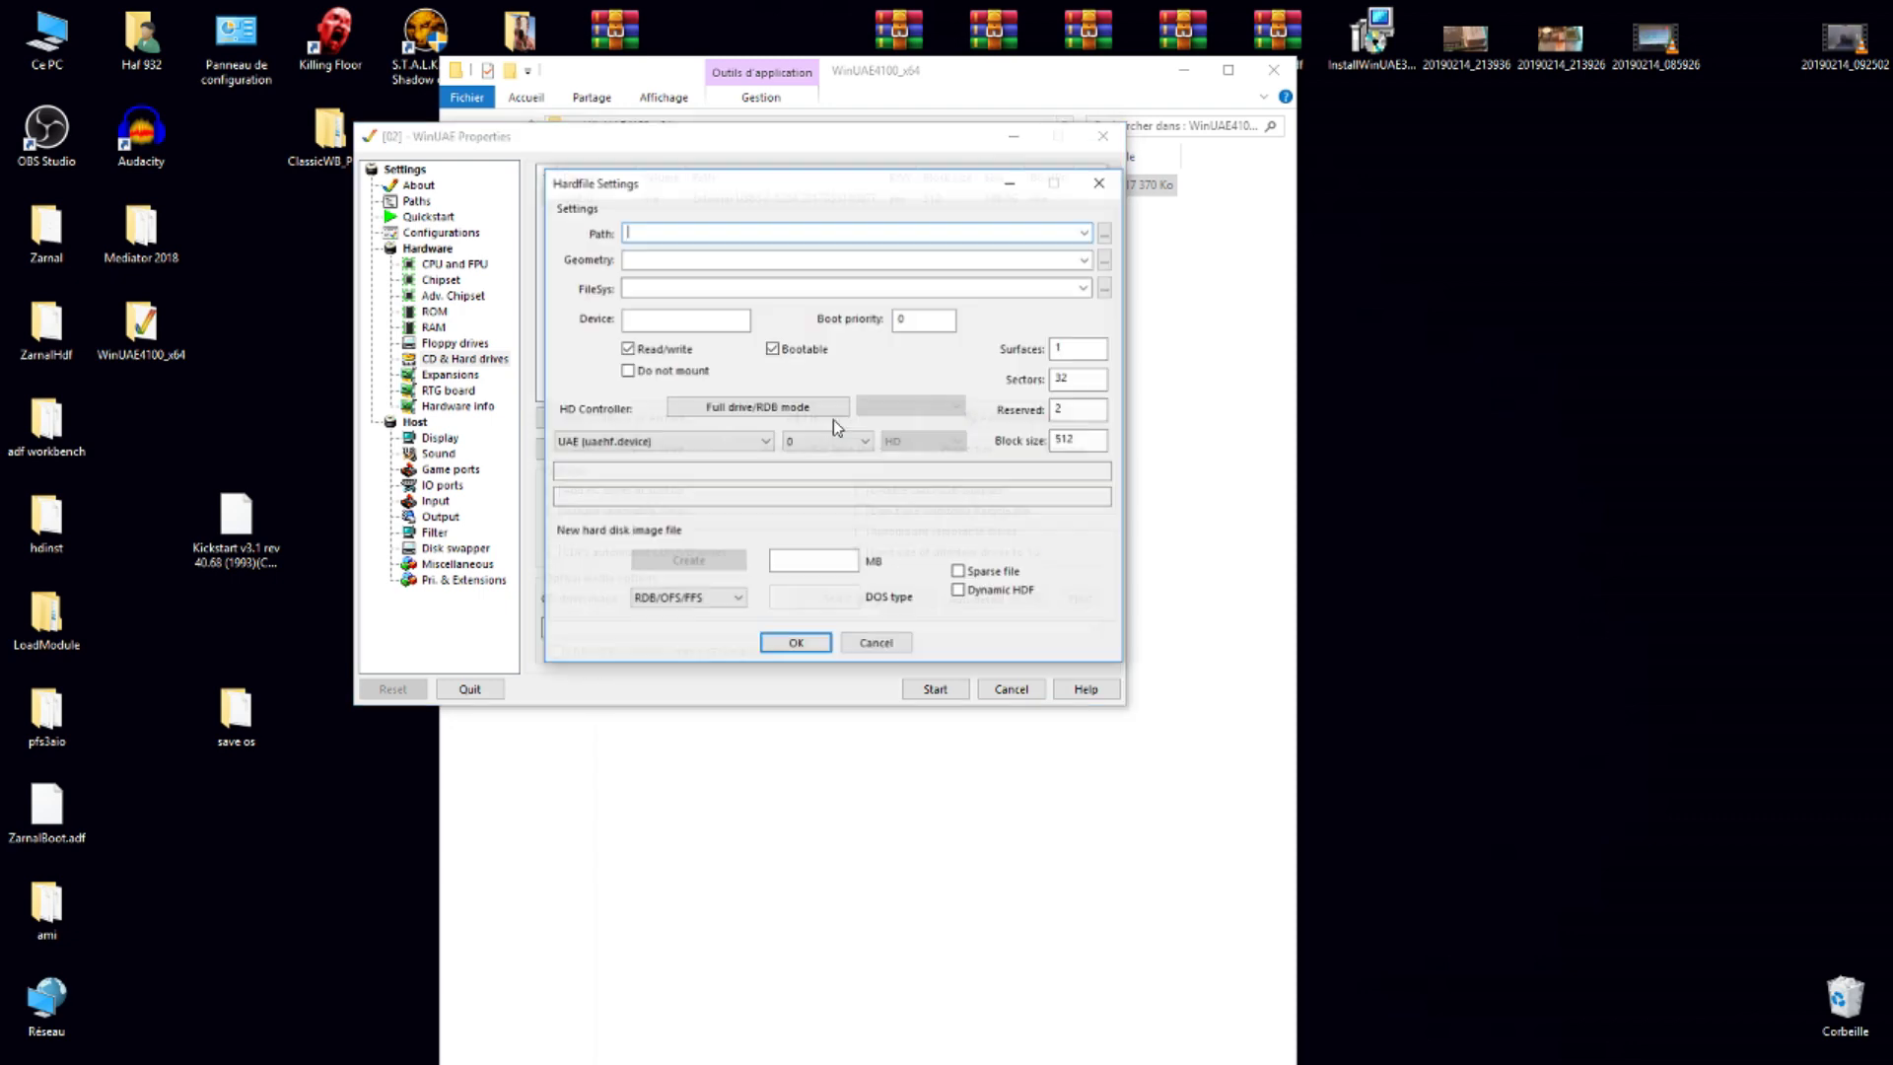
{"action": "left_click", "coordinate": [1106, 234]}
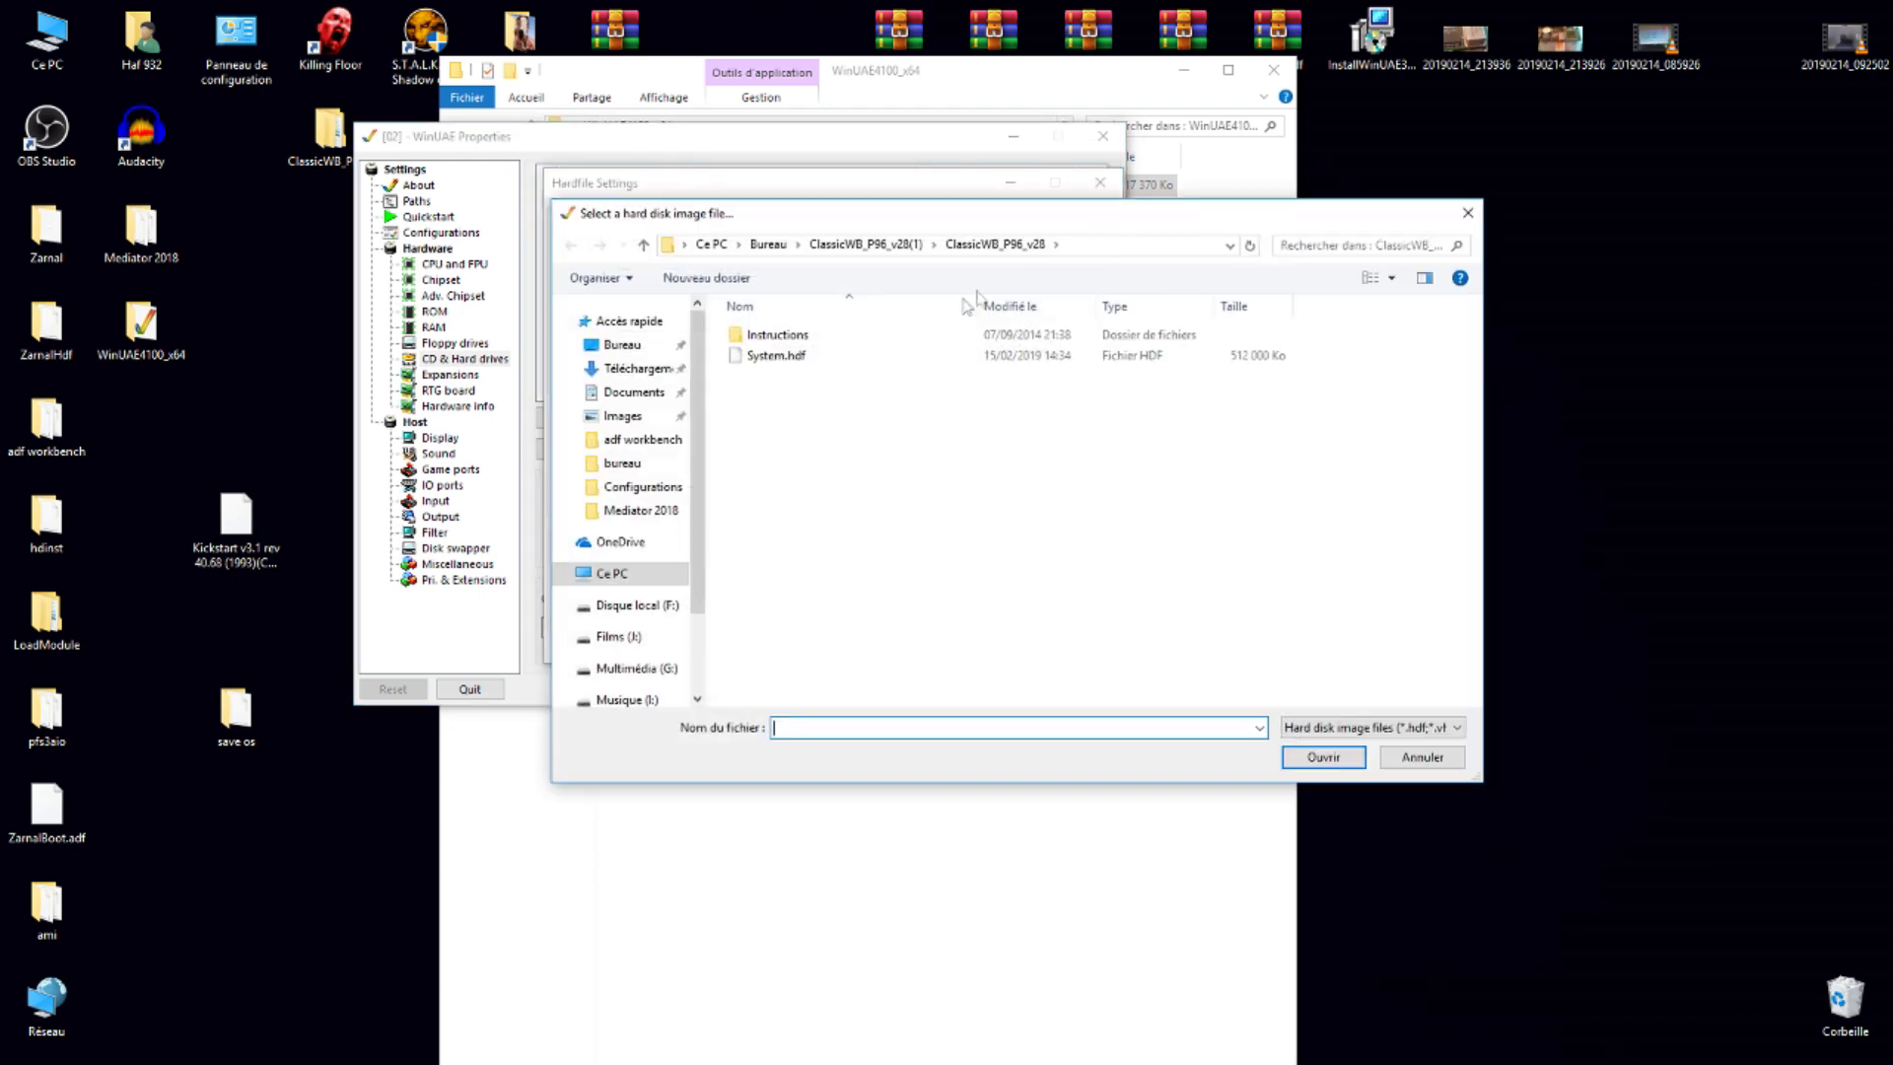
{"action": "double_click", "coordinate": [792, 355]}
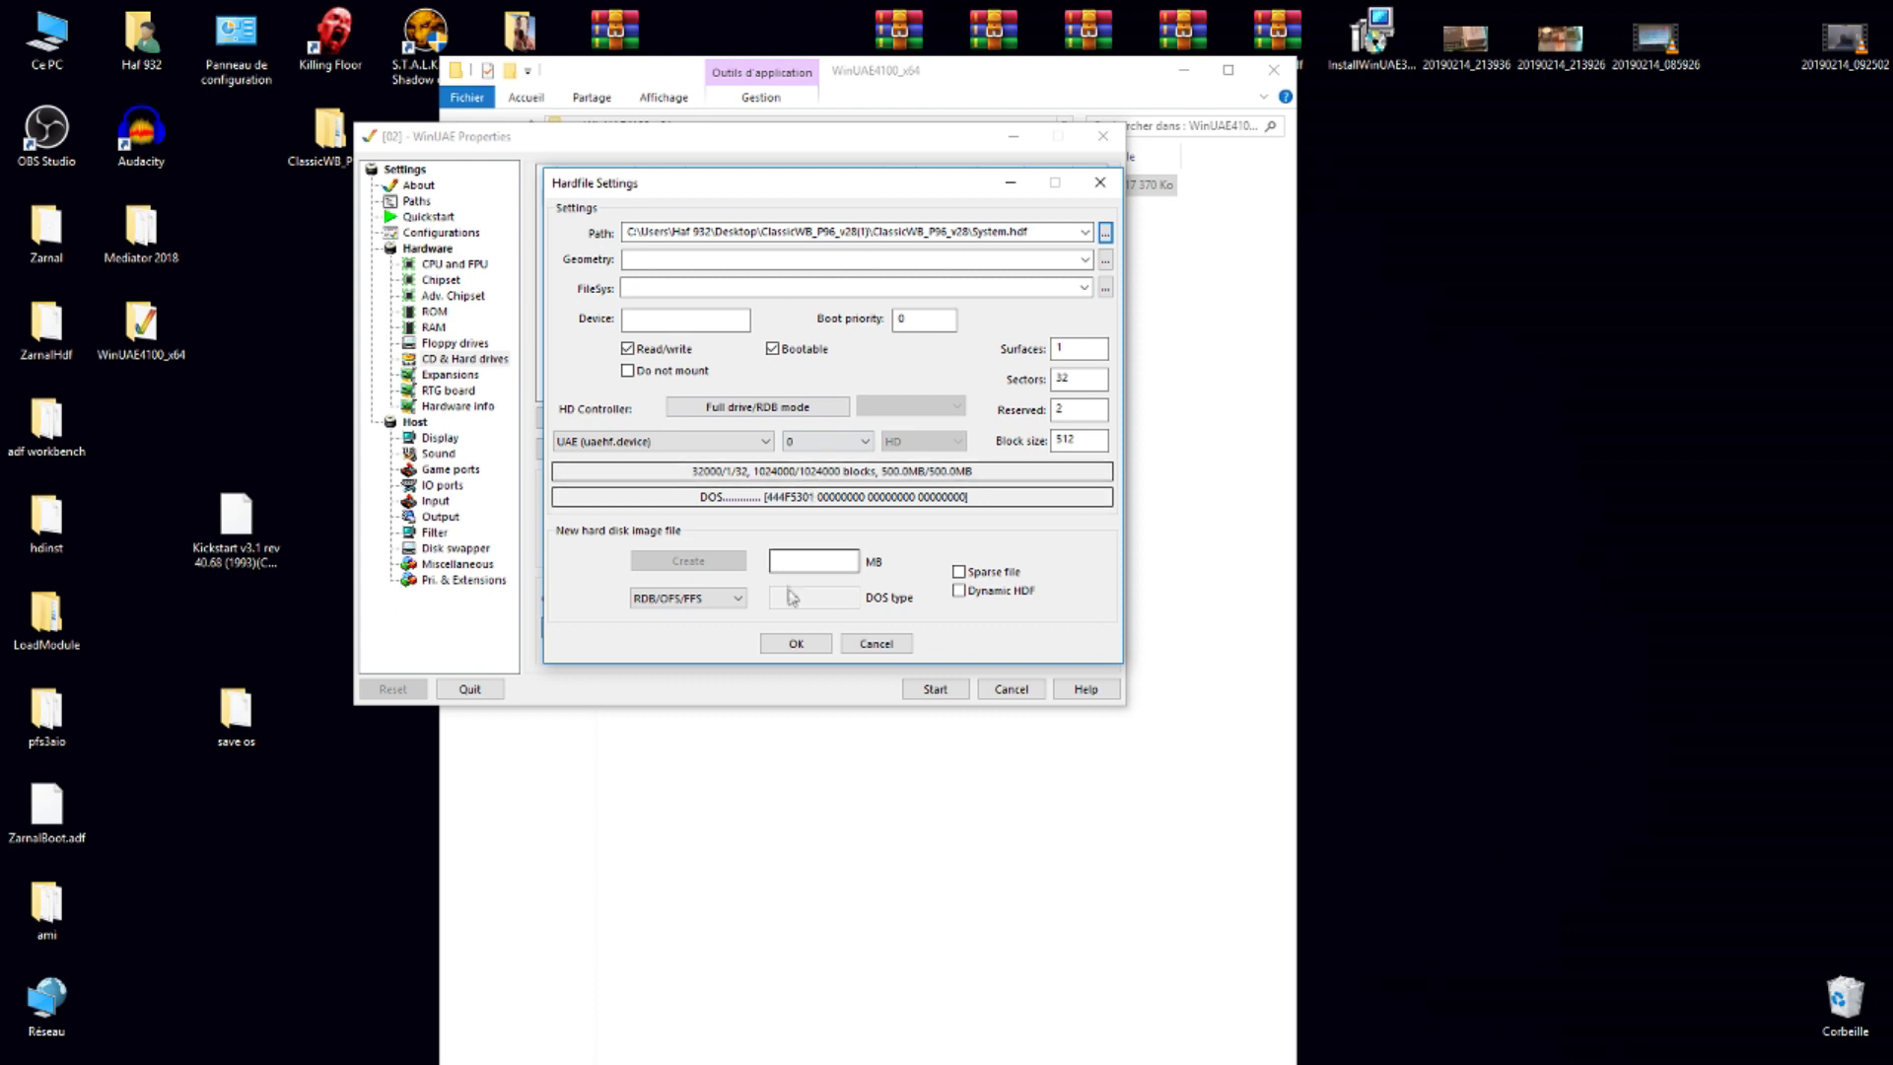
{"action": "left_click", "coordinate": [796, 644]}
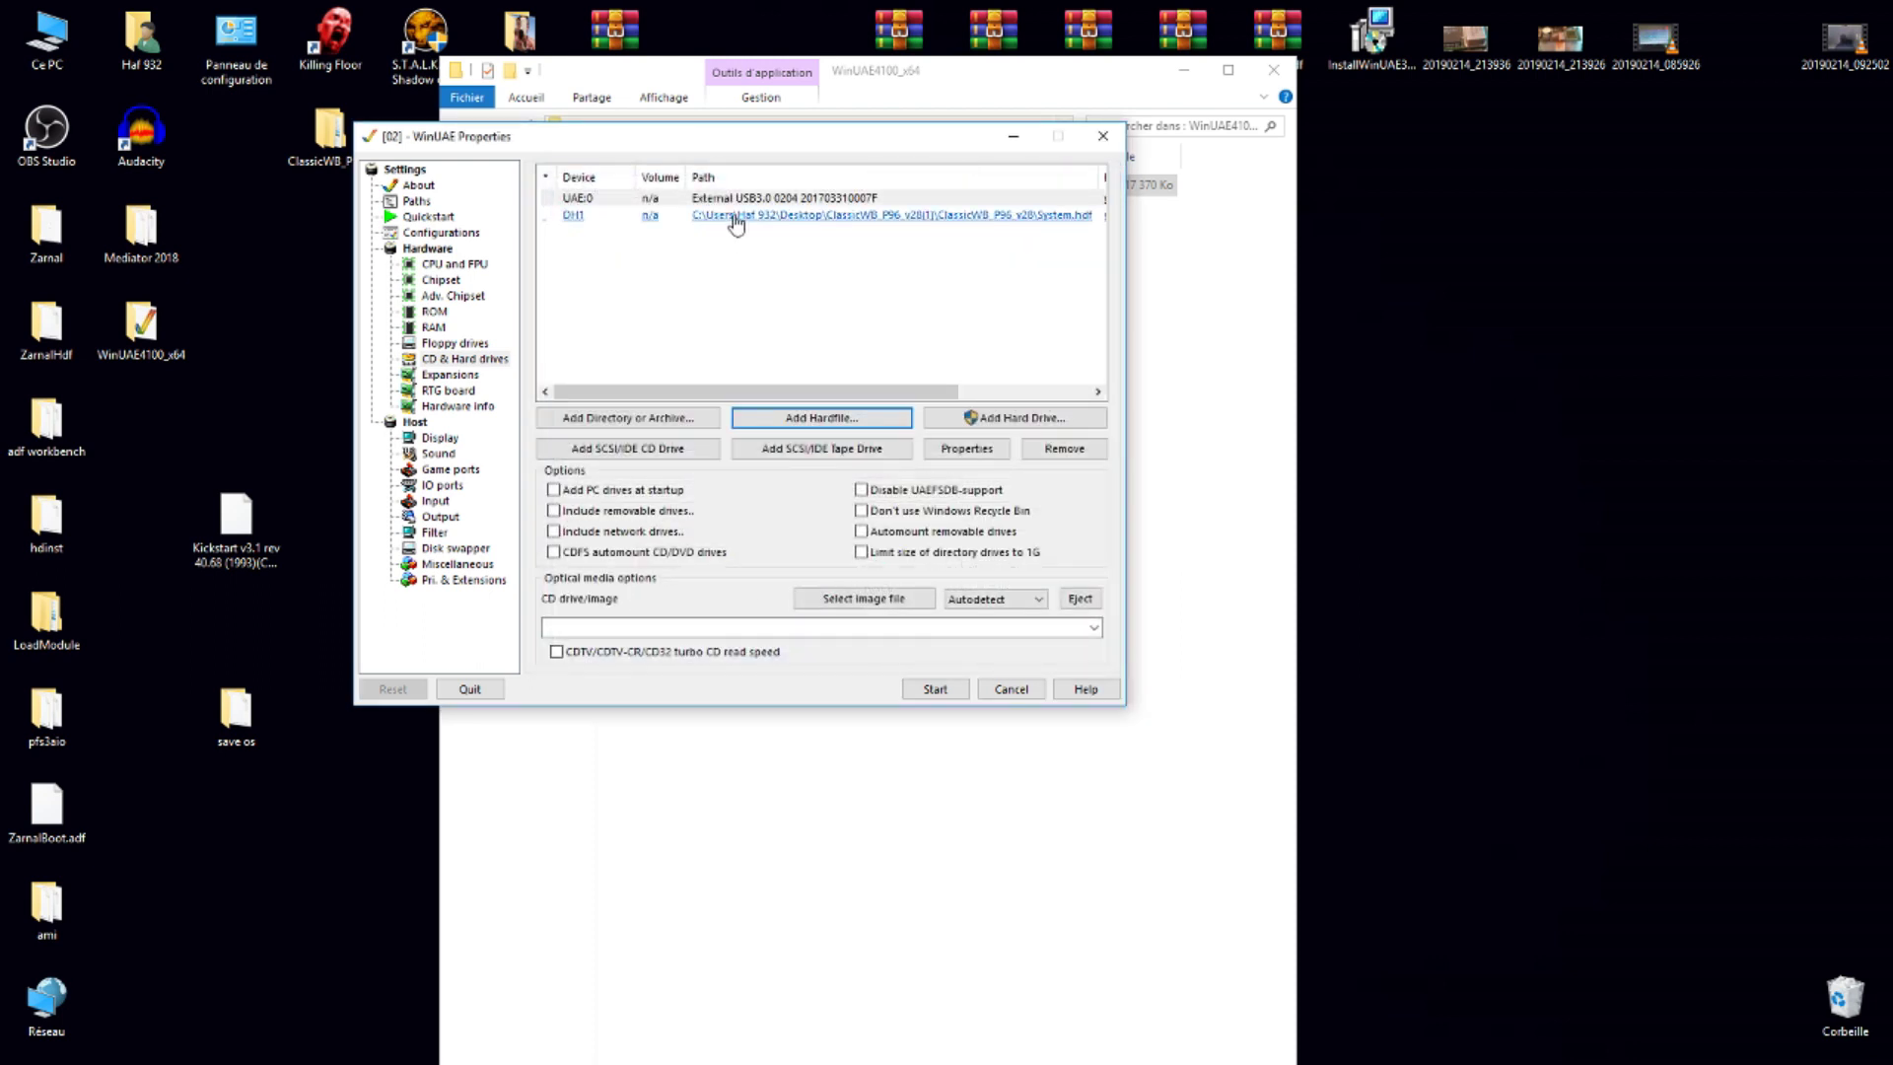
- Move the System.hdf entry above the USB drive in the device list and start the emulation, leaving the mouse released
{"action": "left_click_drag", "start_coordinate": [735, 224], "coordinate": [734, 207]}
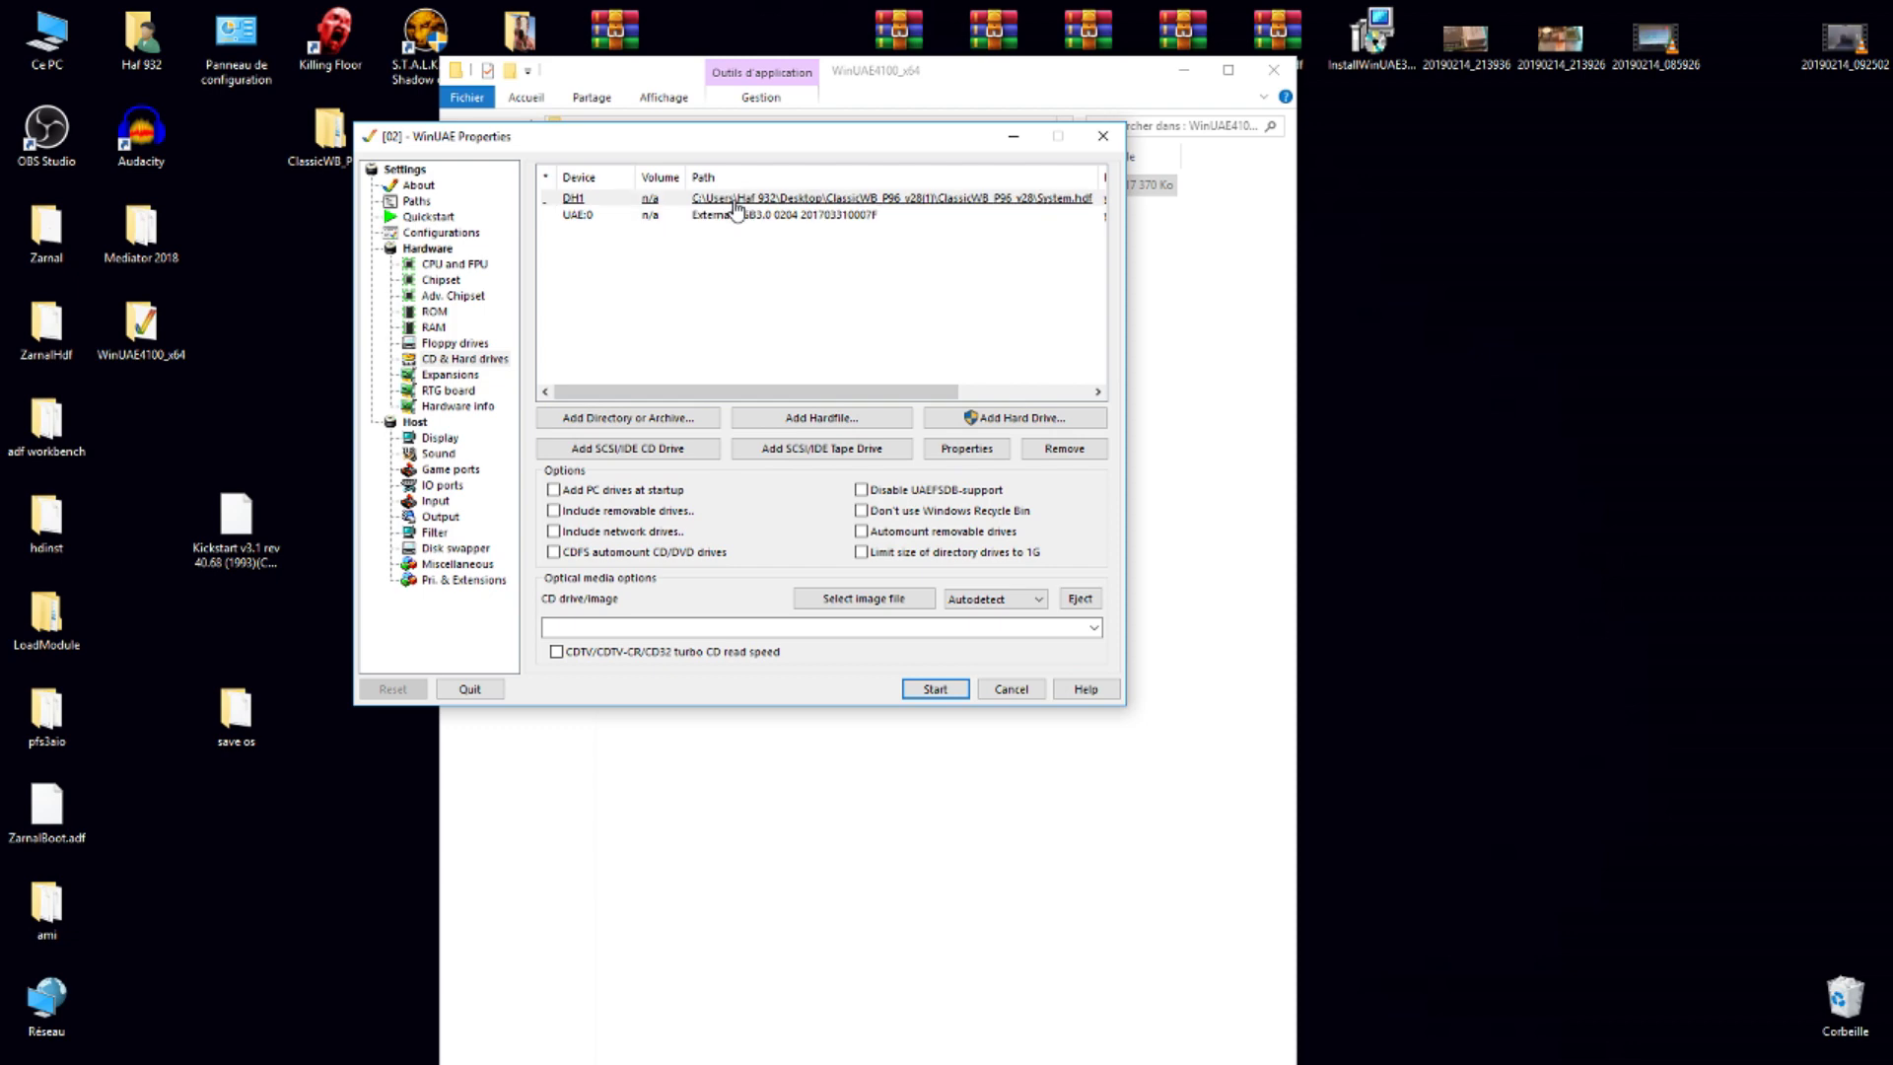
{"action": "left_click", "coordinate": [927, 691]}
{"action": "left_click", "coordinate": [636, 183]}
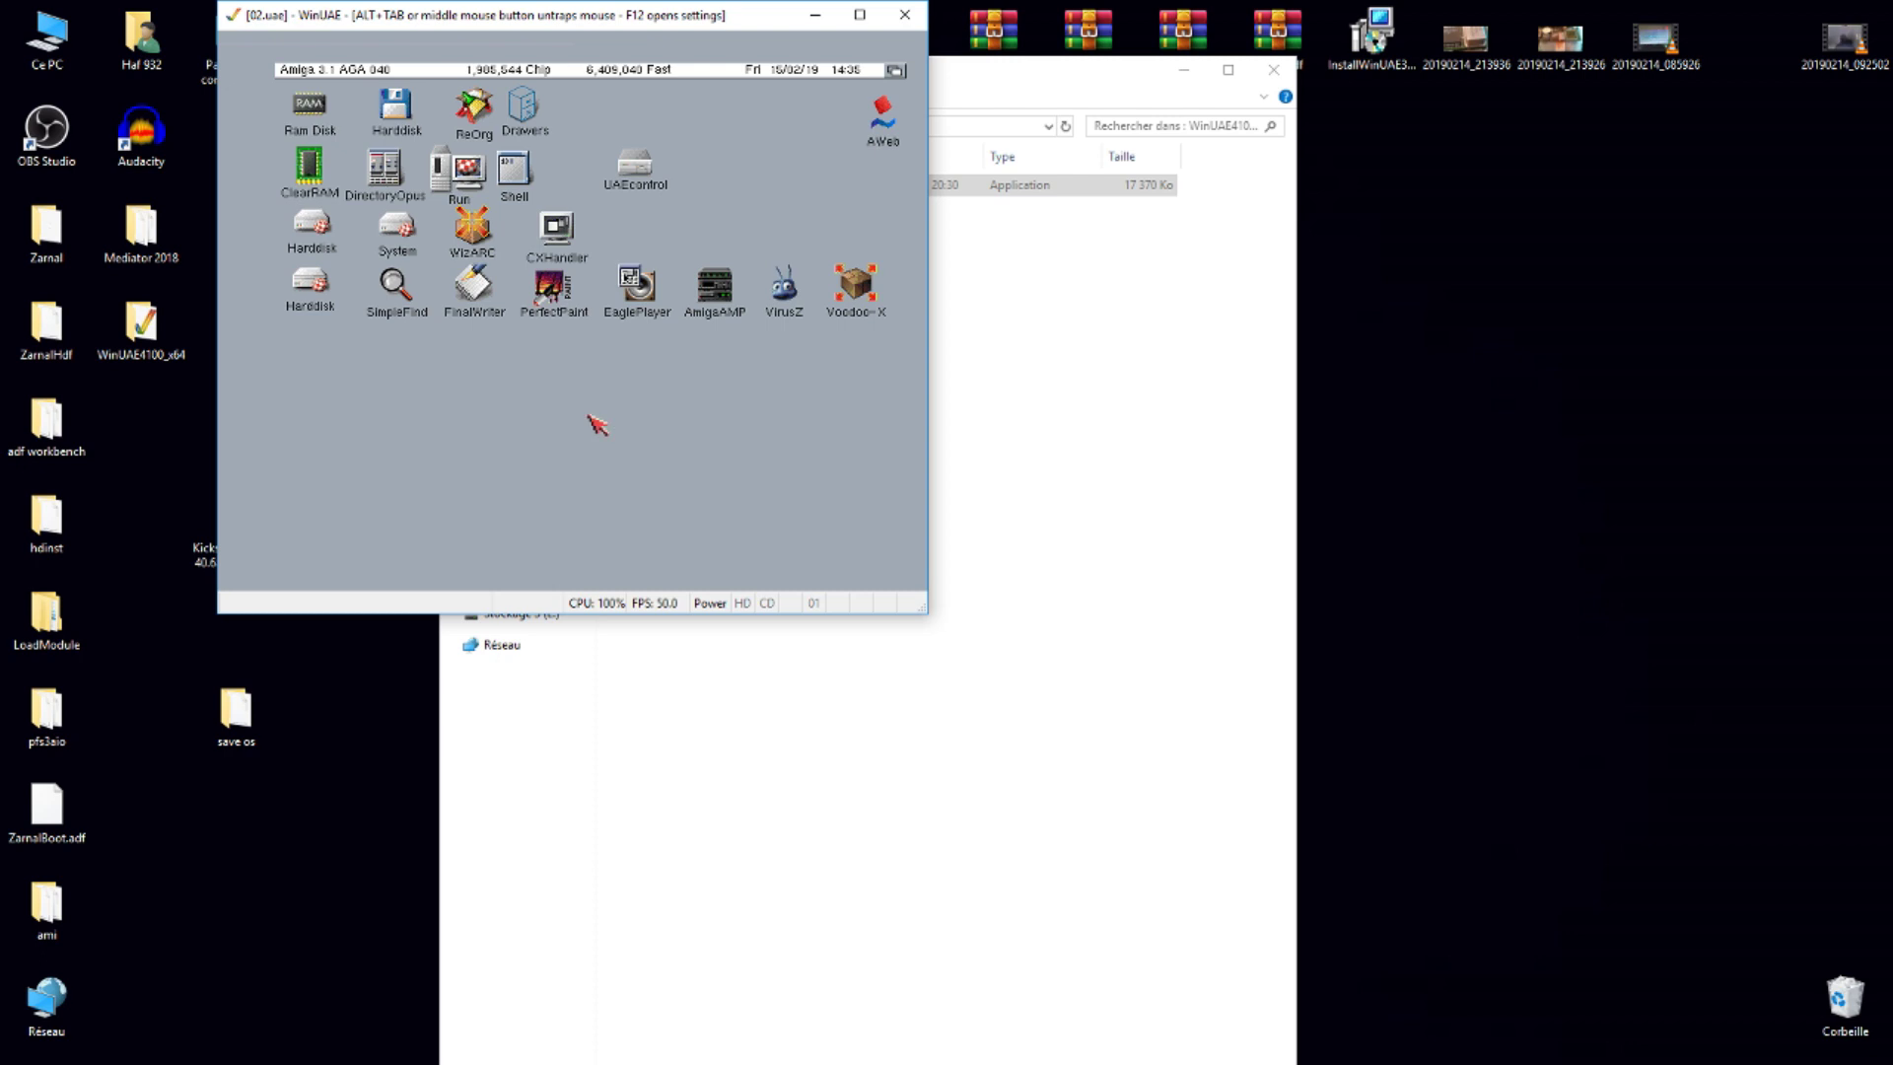
{"action": "middle_click", "coordinate": [588, 417]}
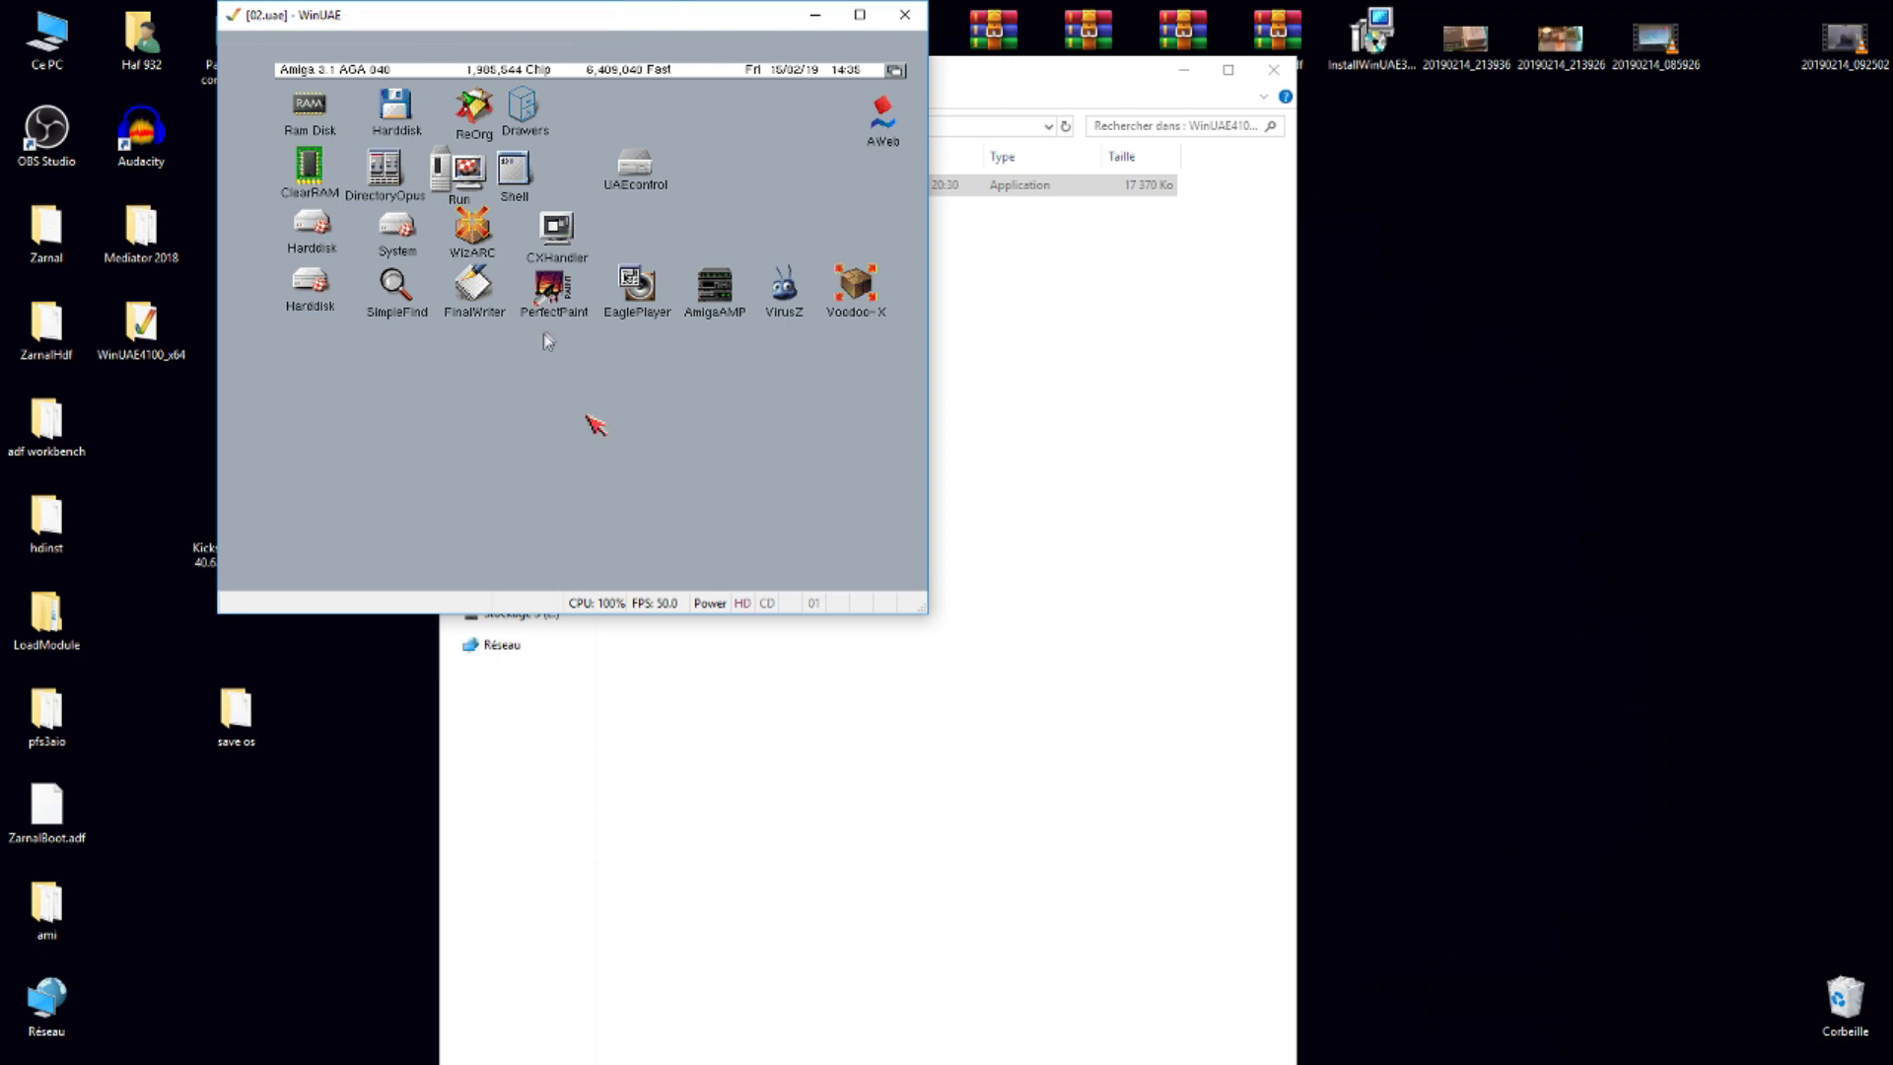
- Move the two Harddisk disk icons from the edge of the Workbench to the empty area below the other icons
{"action": "left_click", "coordinate": [307, 296]}
{"action": "left_click_drag", "start_coordinate": [311, 280], "coordinate": [458, 392]}
{"action": "left_click_drag", "start_coordinate": [317, 229], "coordinate": [534, 406]}
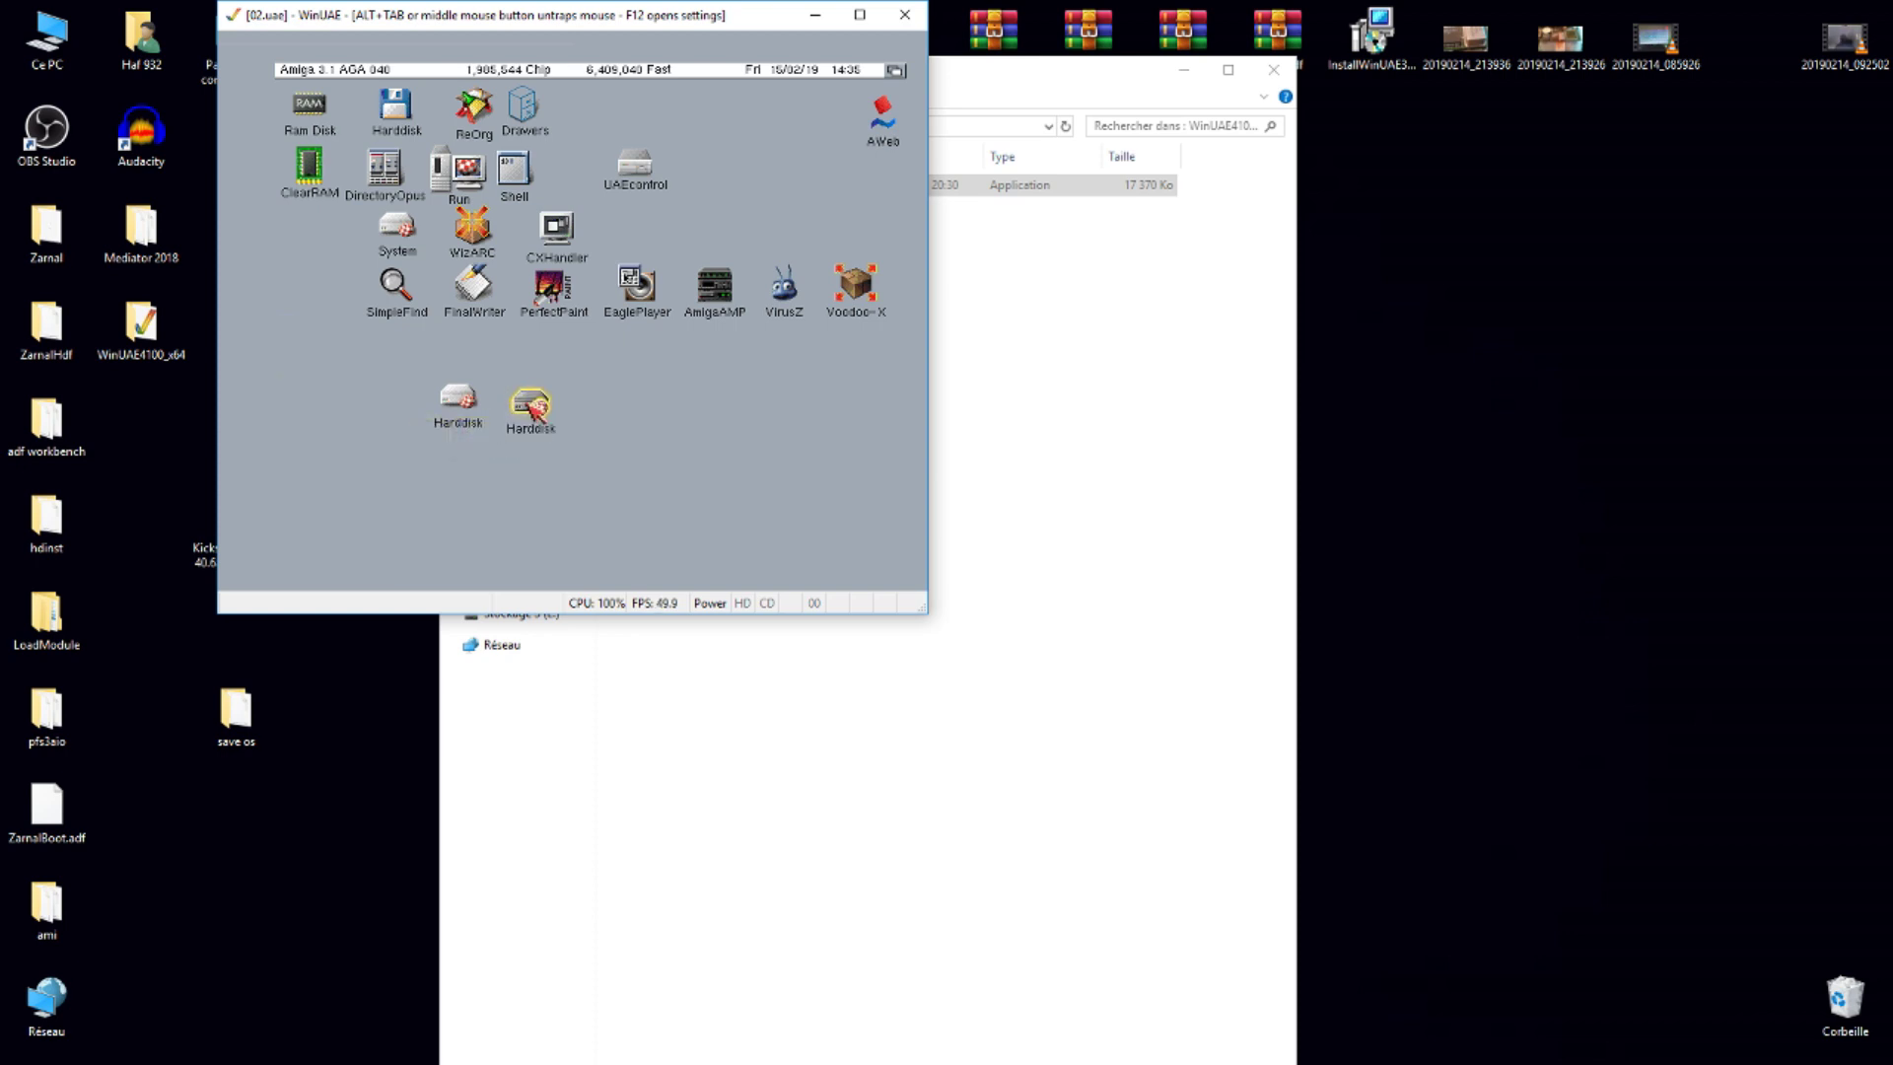
- Release the mouse, minimize the WinUAE4100_x64 folder window, enlarge the WinUAE window, and return control to the emulation
{"action": "middle_click", "coordinate": [862, 426]}
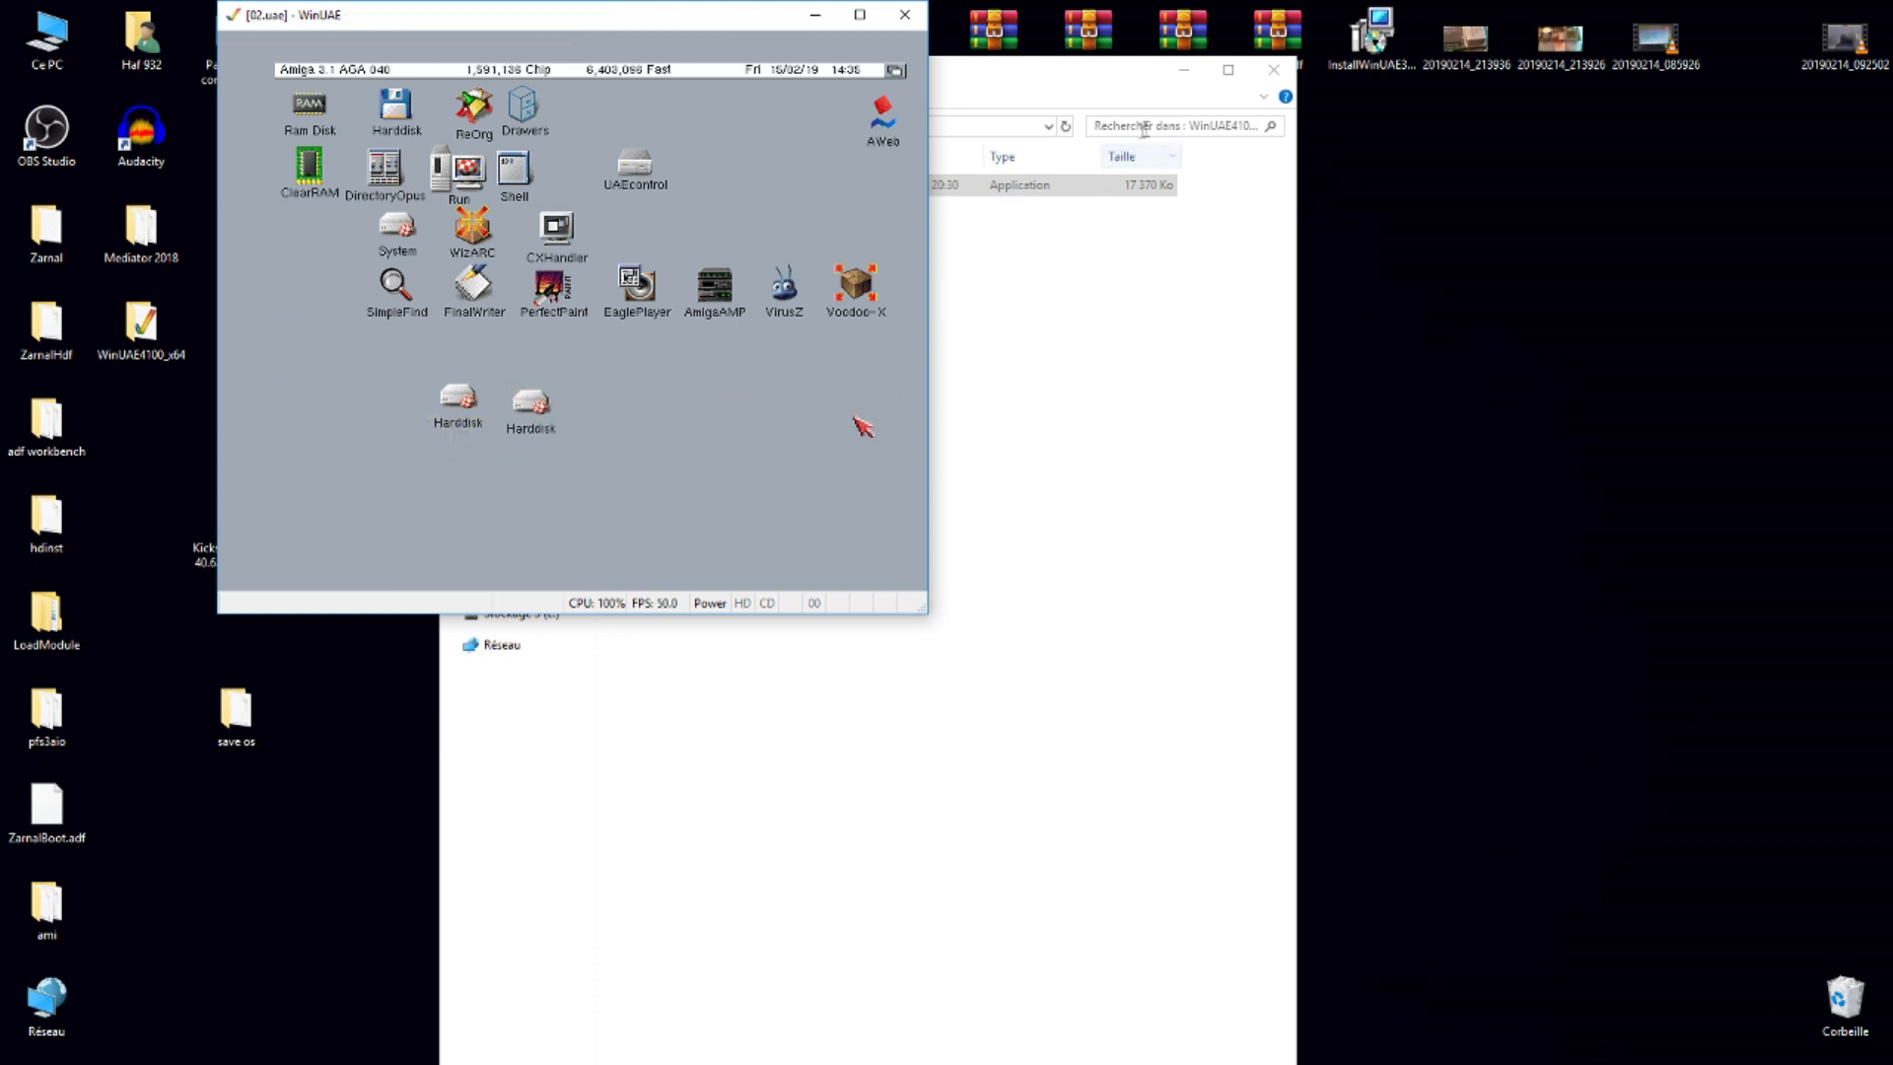
{"action": "left_click", "coordinate": [1184, 71]}
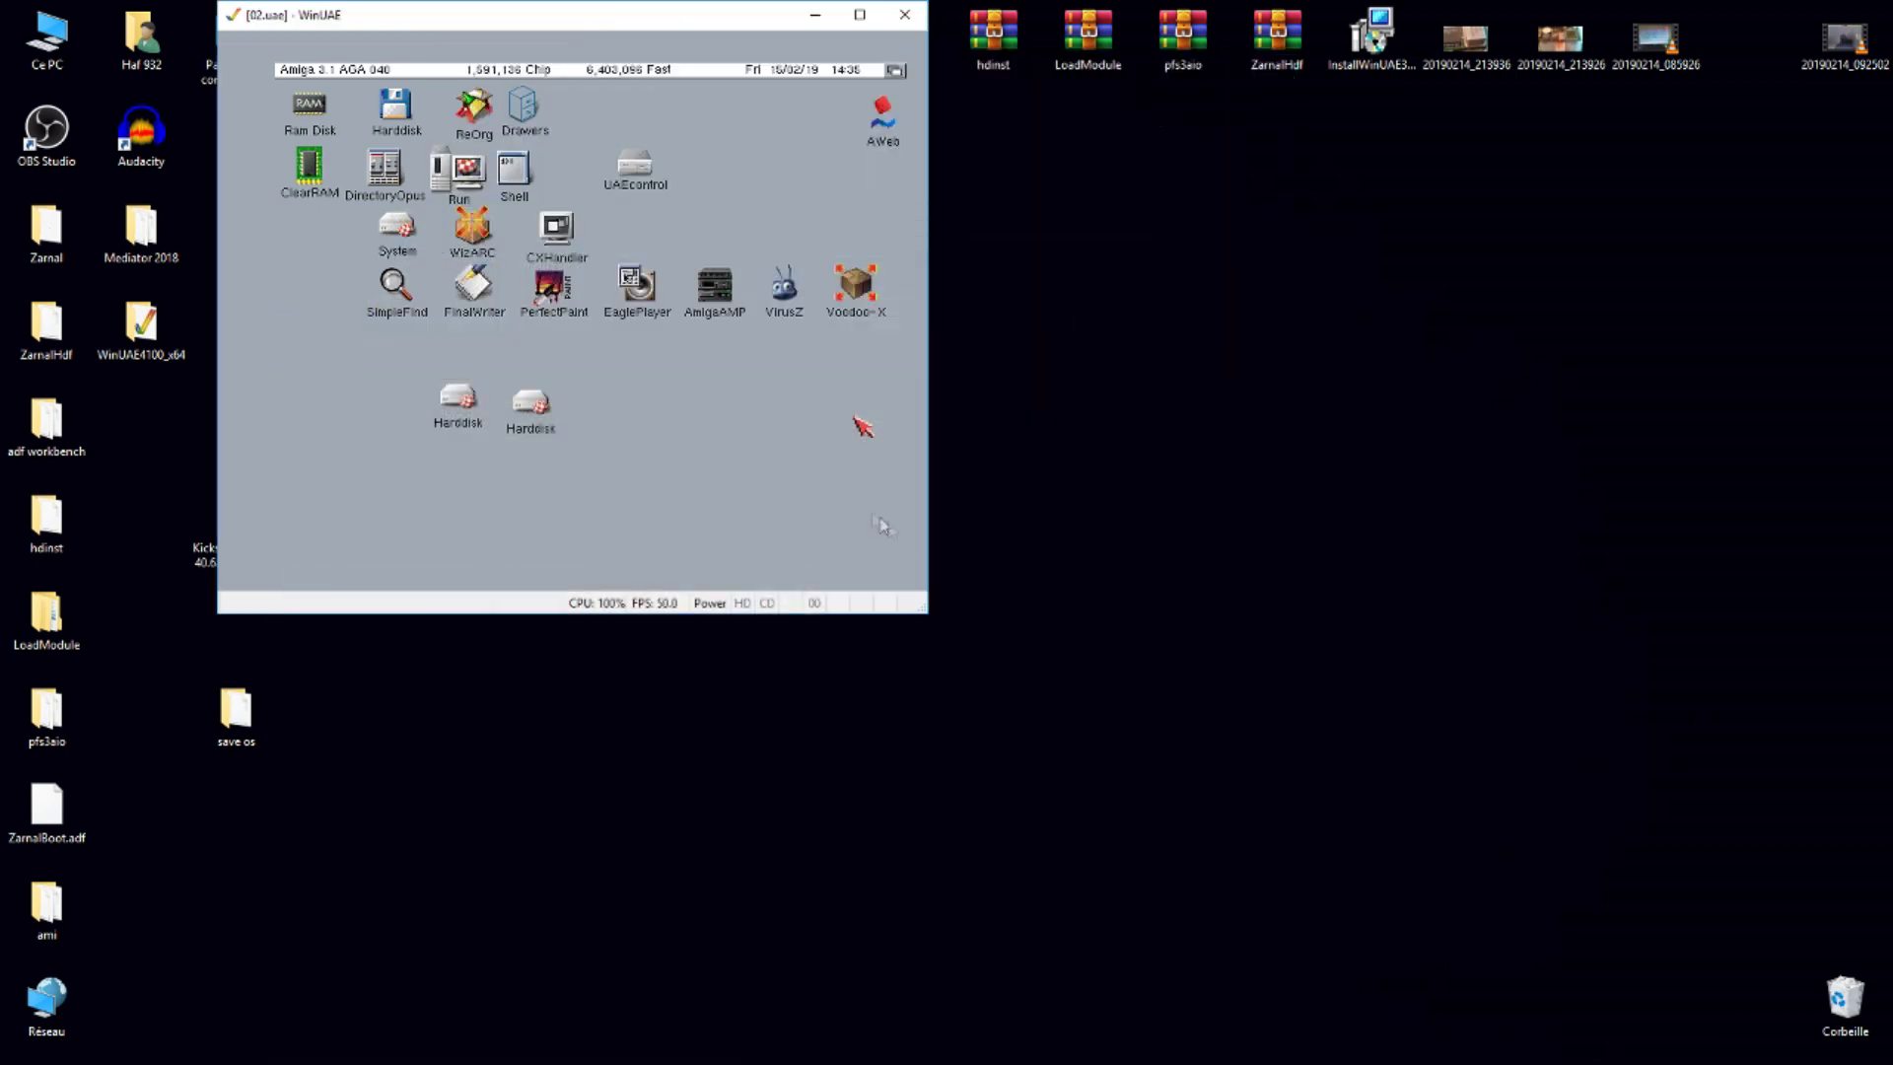
{"action": "left_click_drag", "start_coordinate": [923, 609], "coordinate": [1682, 1061]}
{"action": "left_click", "coordinate": [987, 789]}
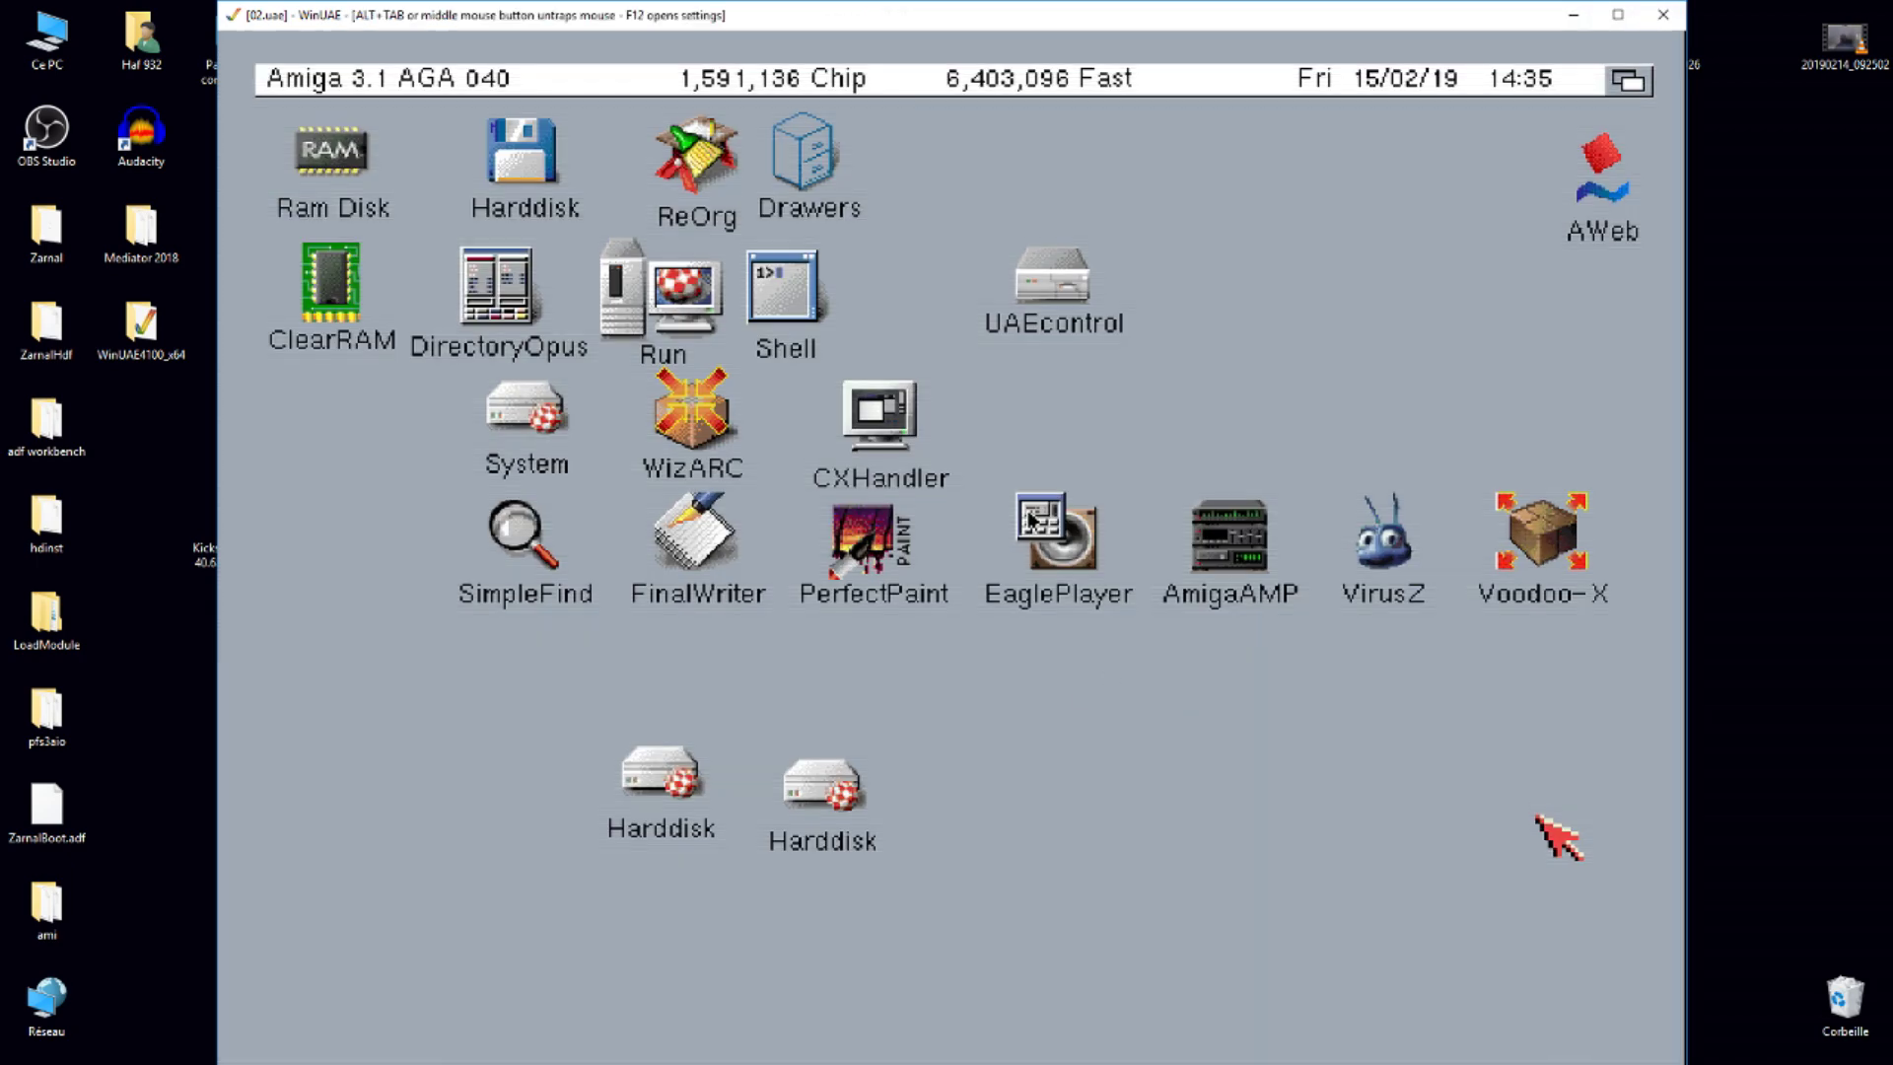
- Clean up the Workbench icons, and move one Harddisk icon and the System icon into the empty area beside them
{"action": "right_click", "coordinate": [1456, 785]}
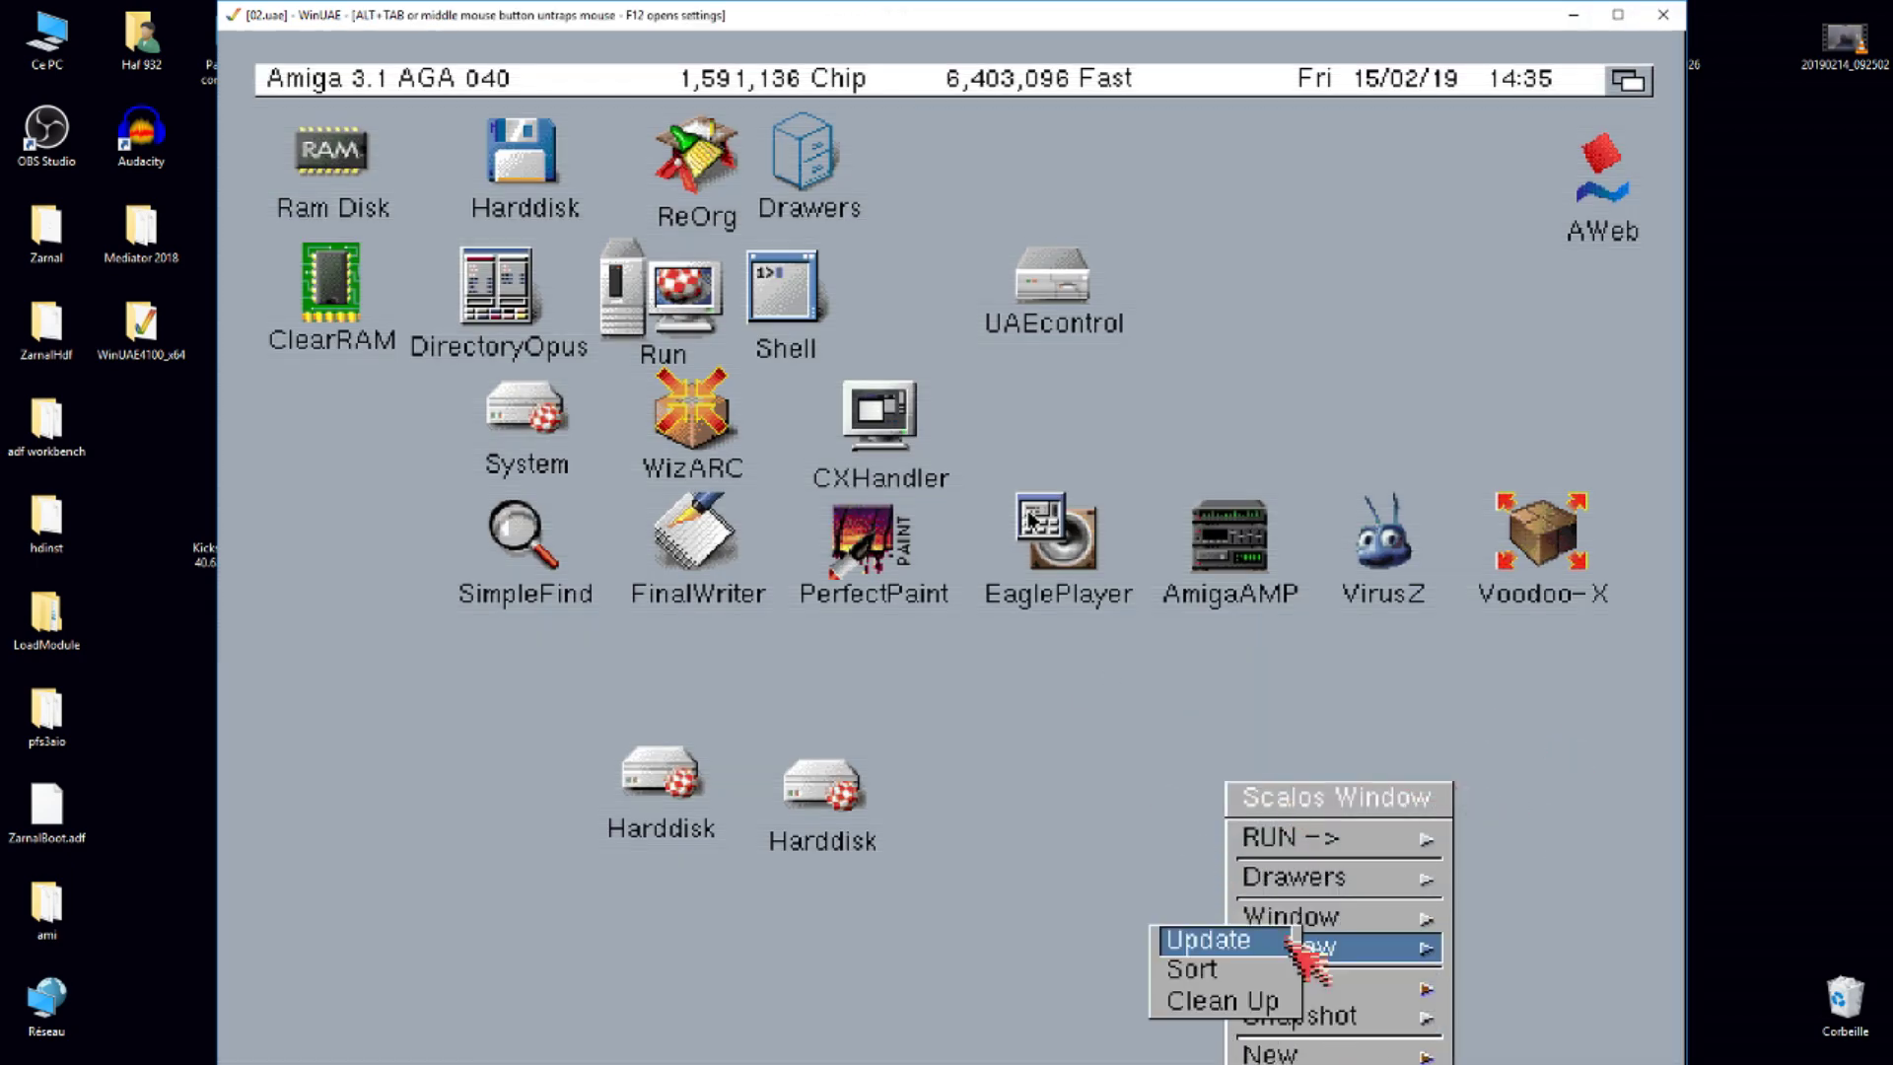
{"action": "left_click", "coordinate": [1223, 999]}
{"action": "left_click_drag", "start_coordinate": [506, 414], "coordinate": [1114, 158]}
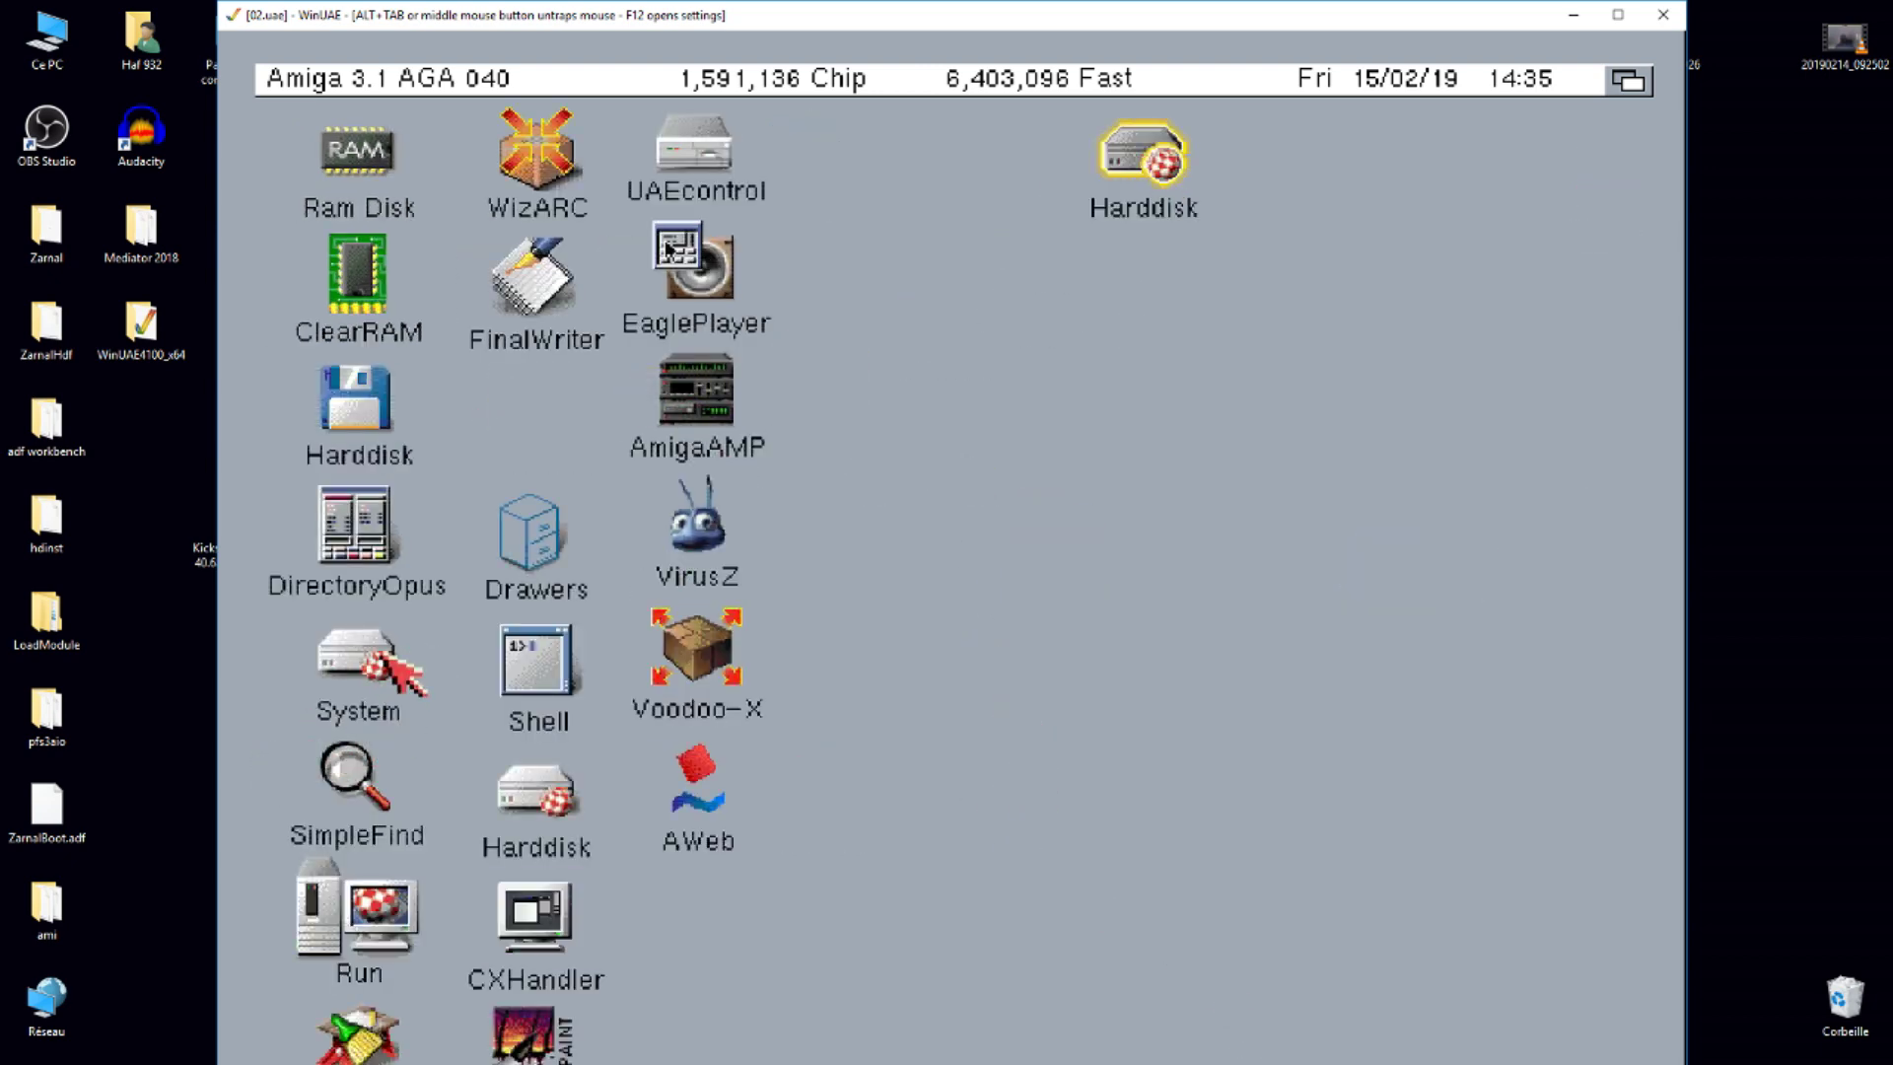
{"action": "left_click_drag", "start_coordinate": [357, 671], "coordinate": [899, 375]}
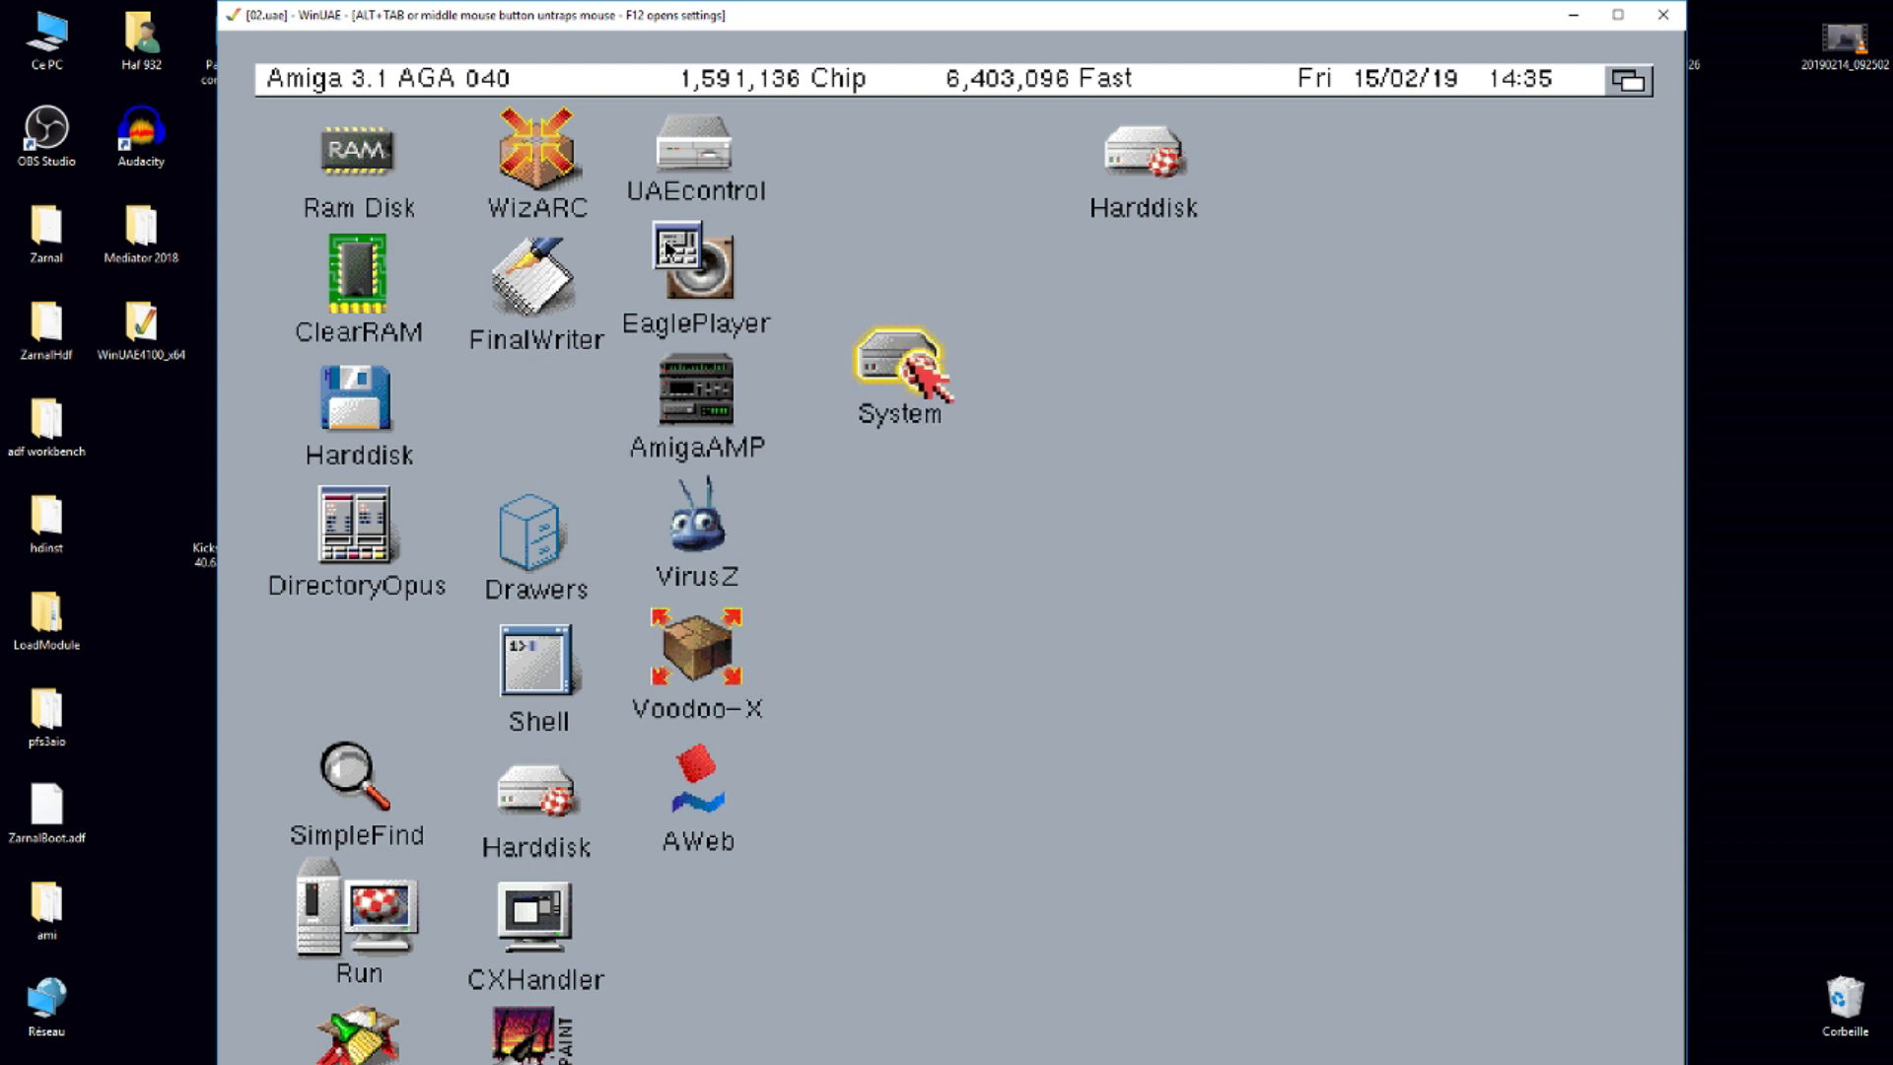
- Rename the System disk to "System pc" and move the other two Harddisk icons into a column beneath the first one
{"action": "right_click", "coordinate": [907, 365]}
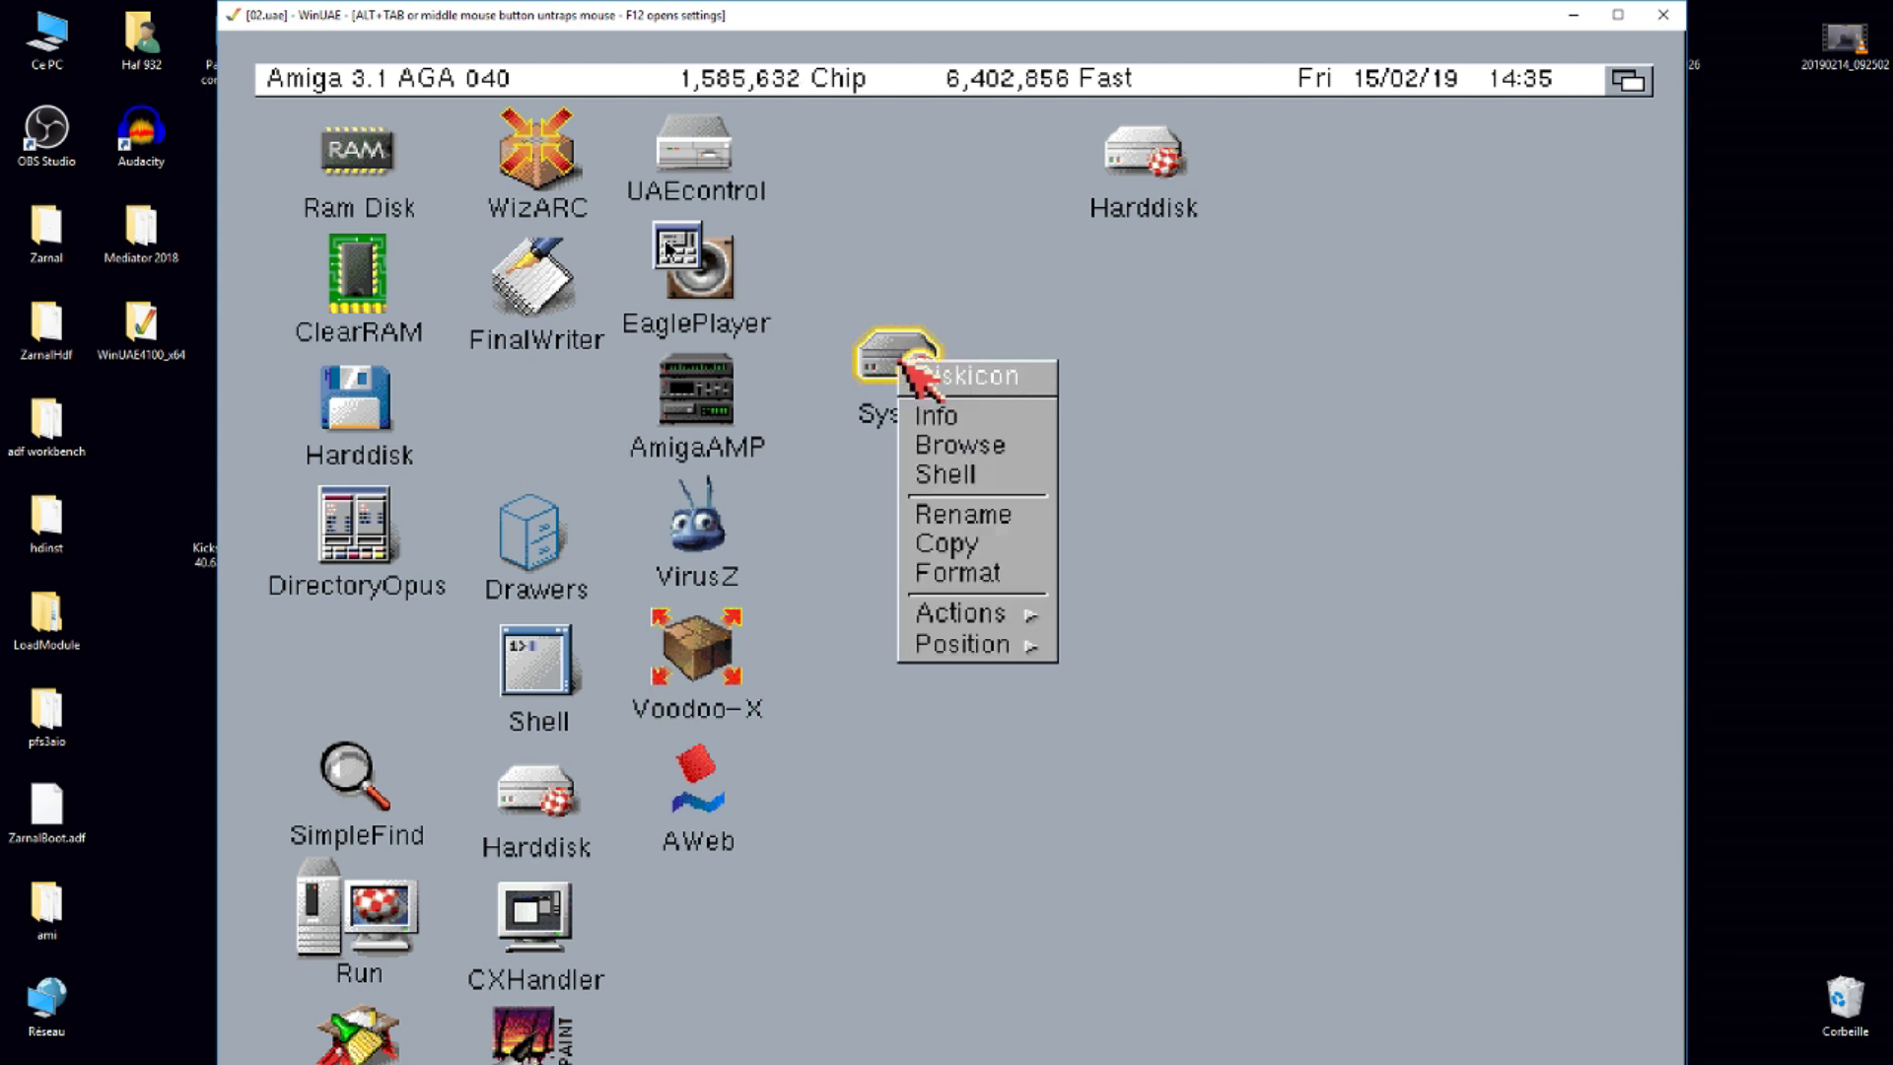
{"action": "left_click", "coordinate": [952, 515]}
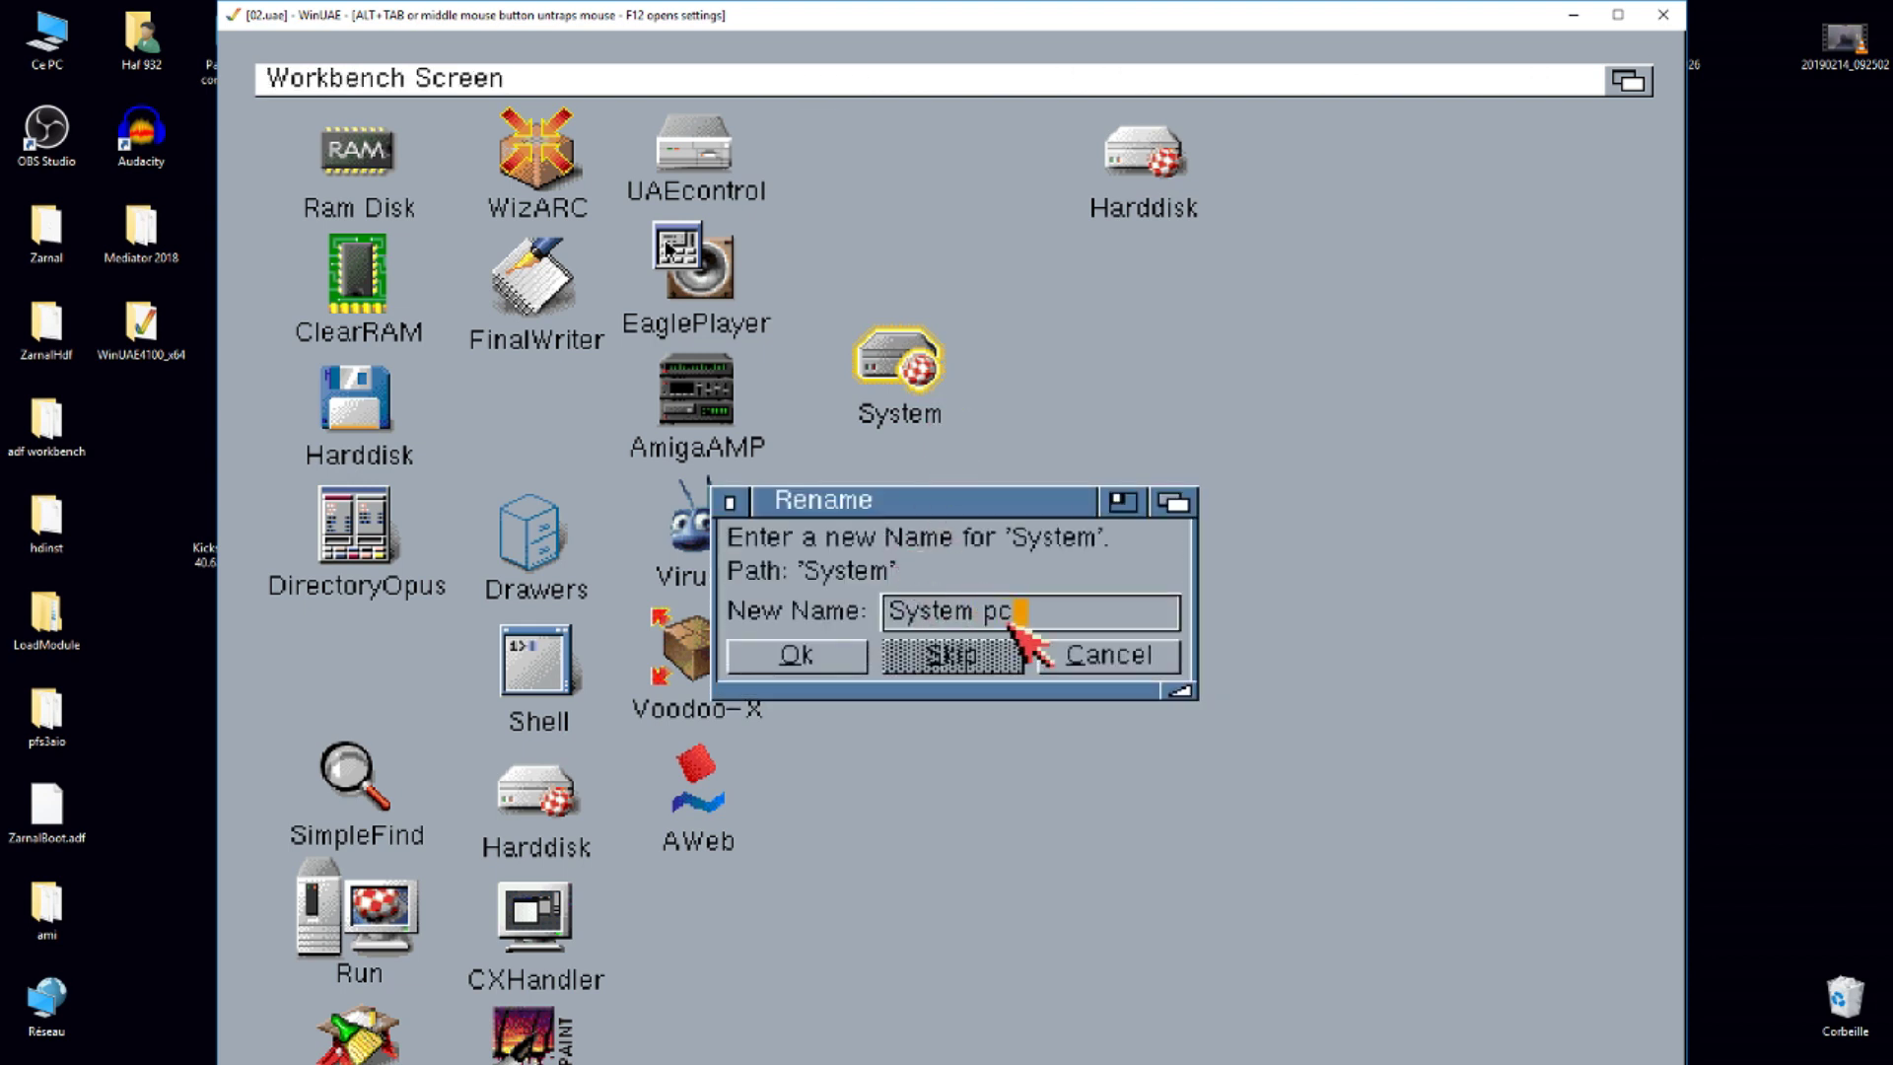
{"action": "key", "text": "Return"}
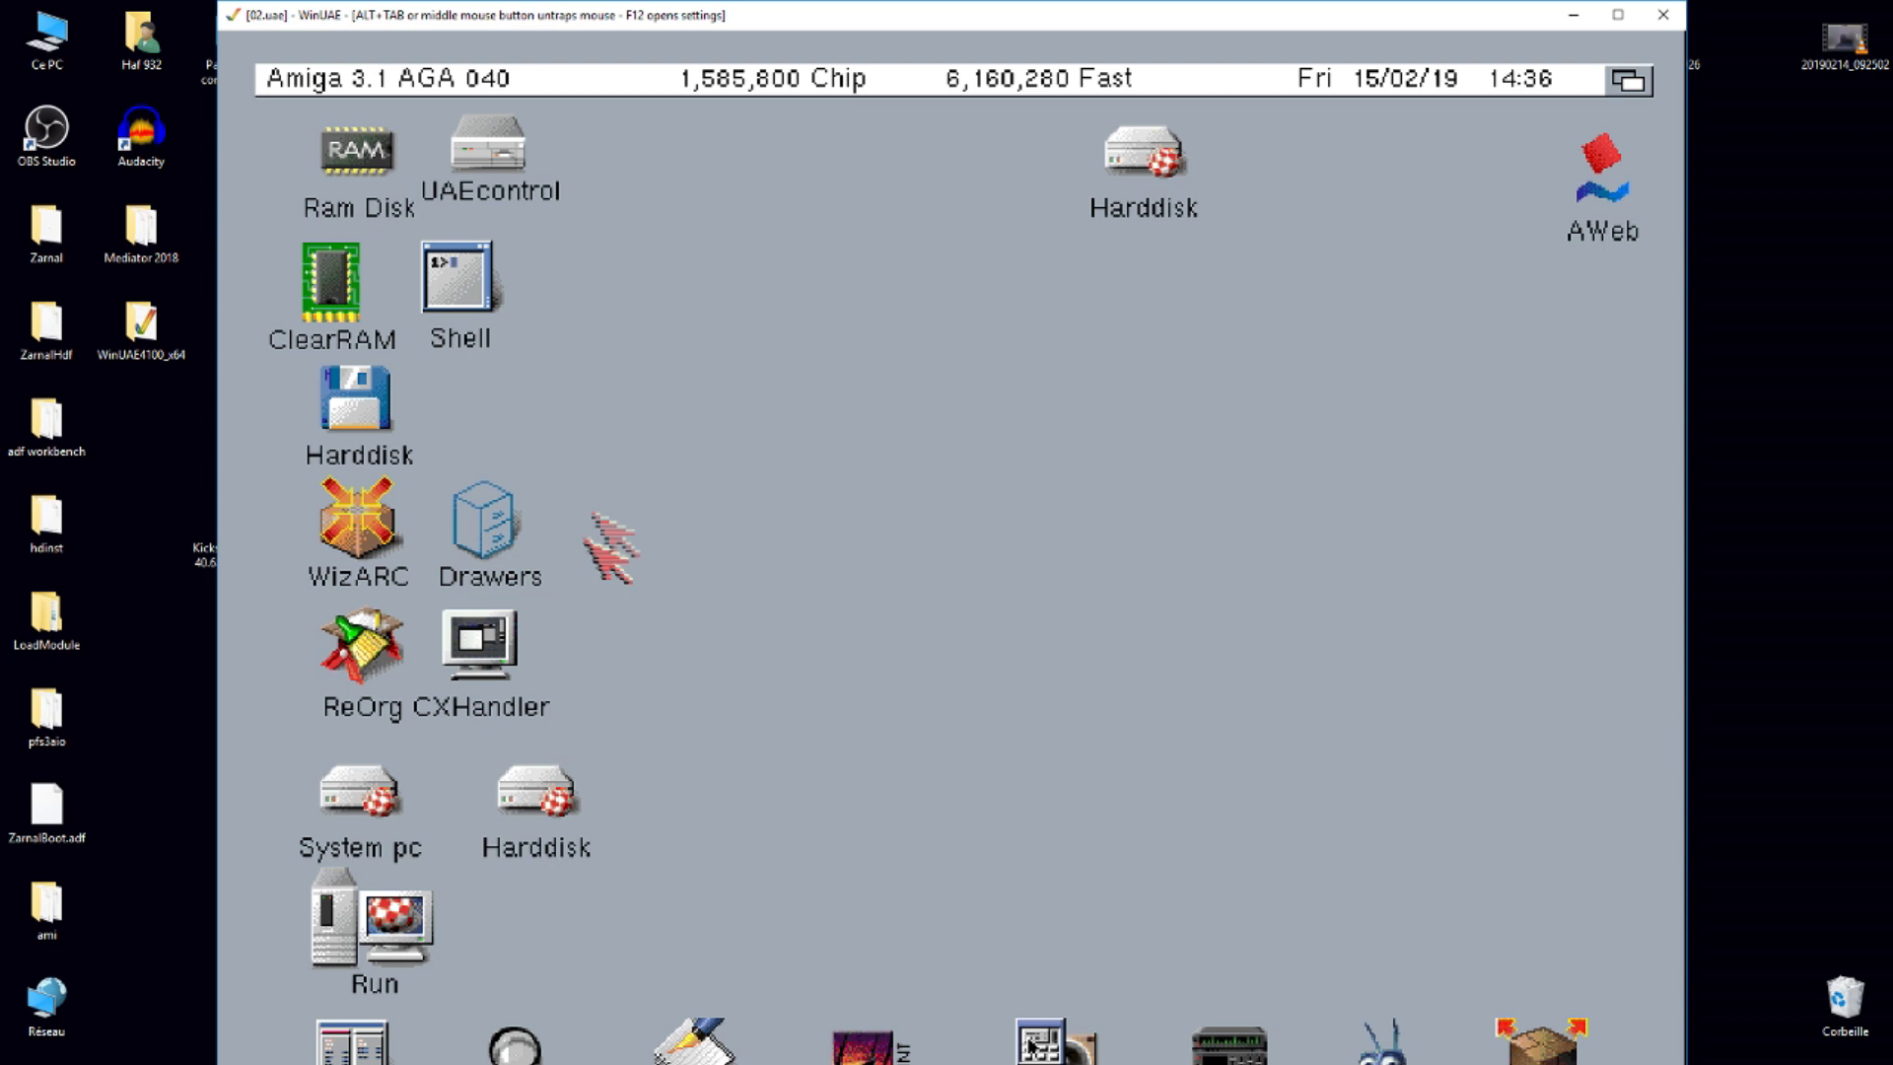
{"action": "left_click_drag", "start_coordinate": [359, 399], "coordinate": [1211, 362]}
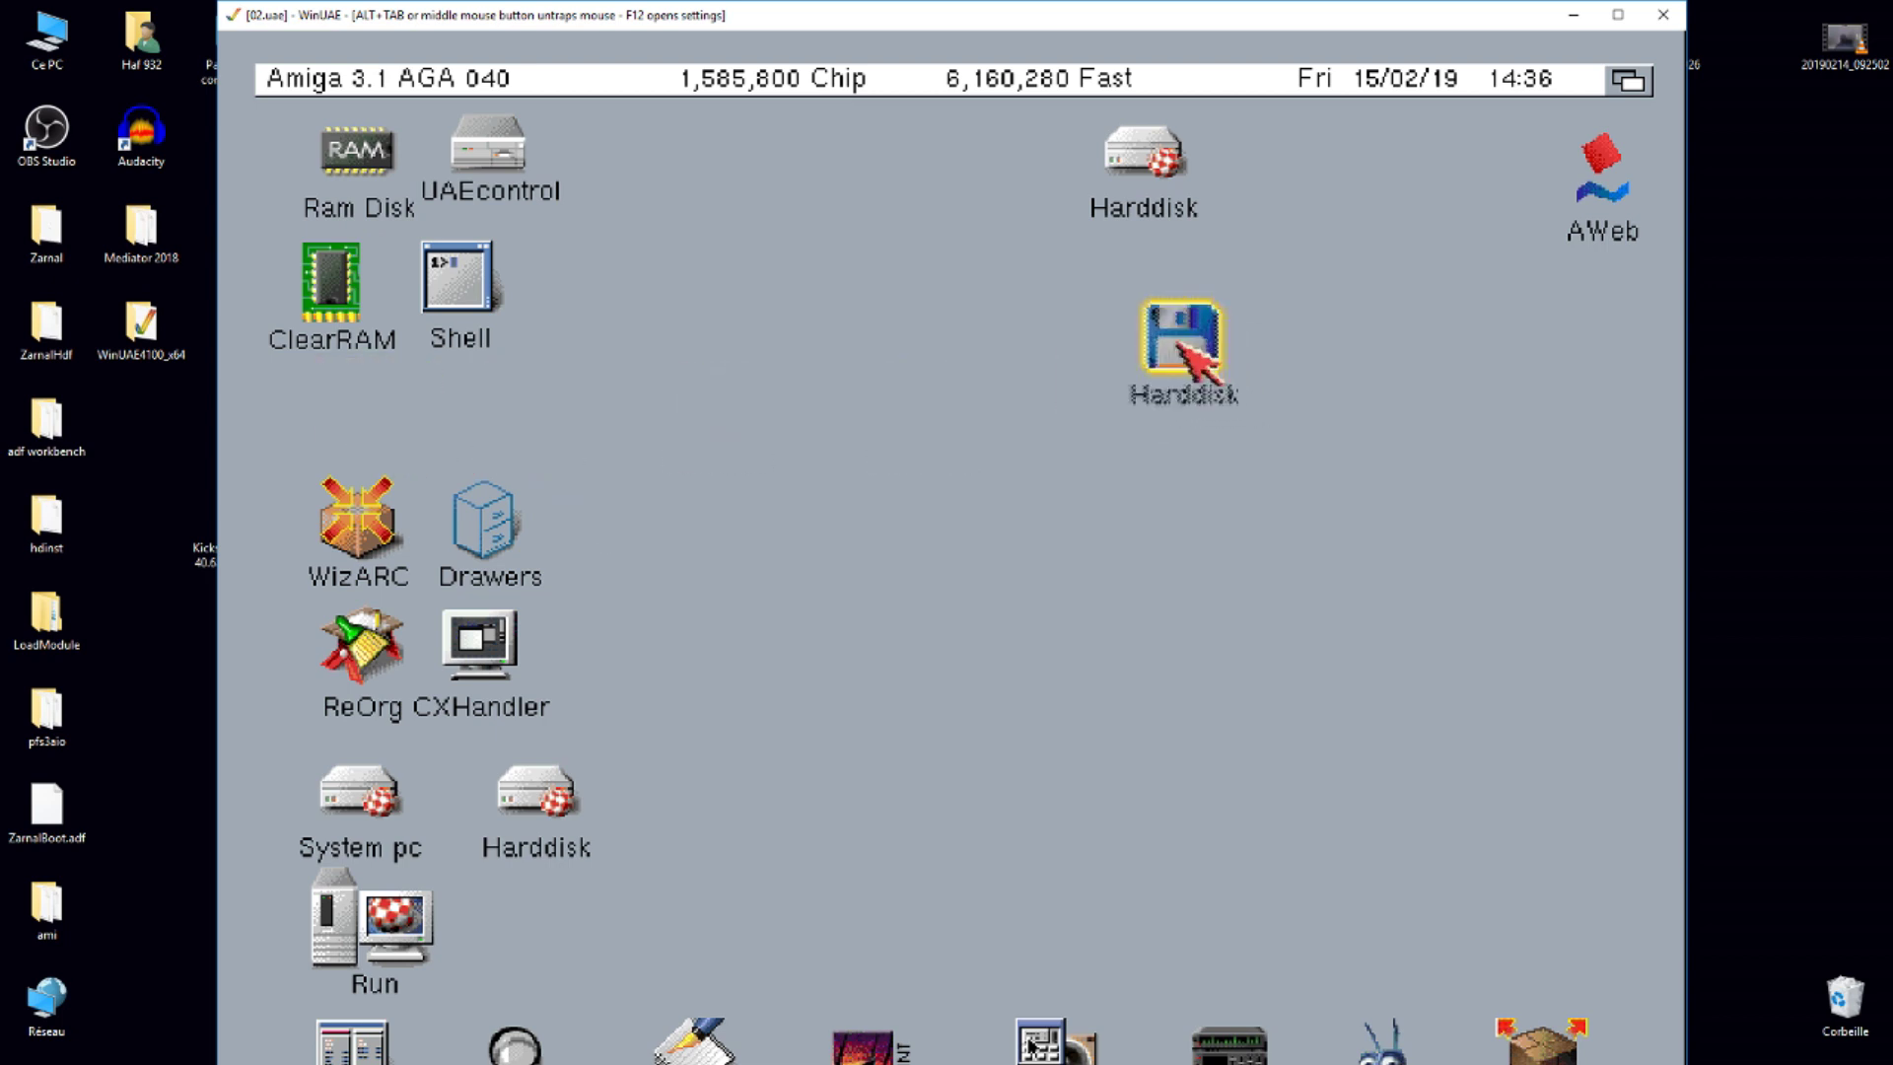
{"action": "left_click_drag", "start_coordinate": [538, 799], "coordinate": [1193, 458]}
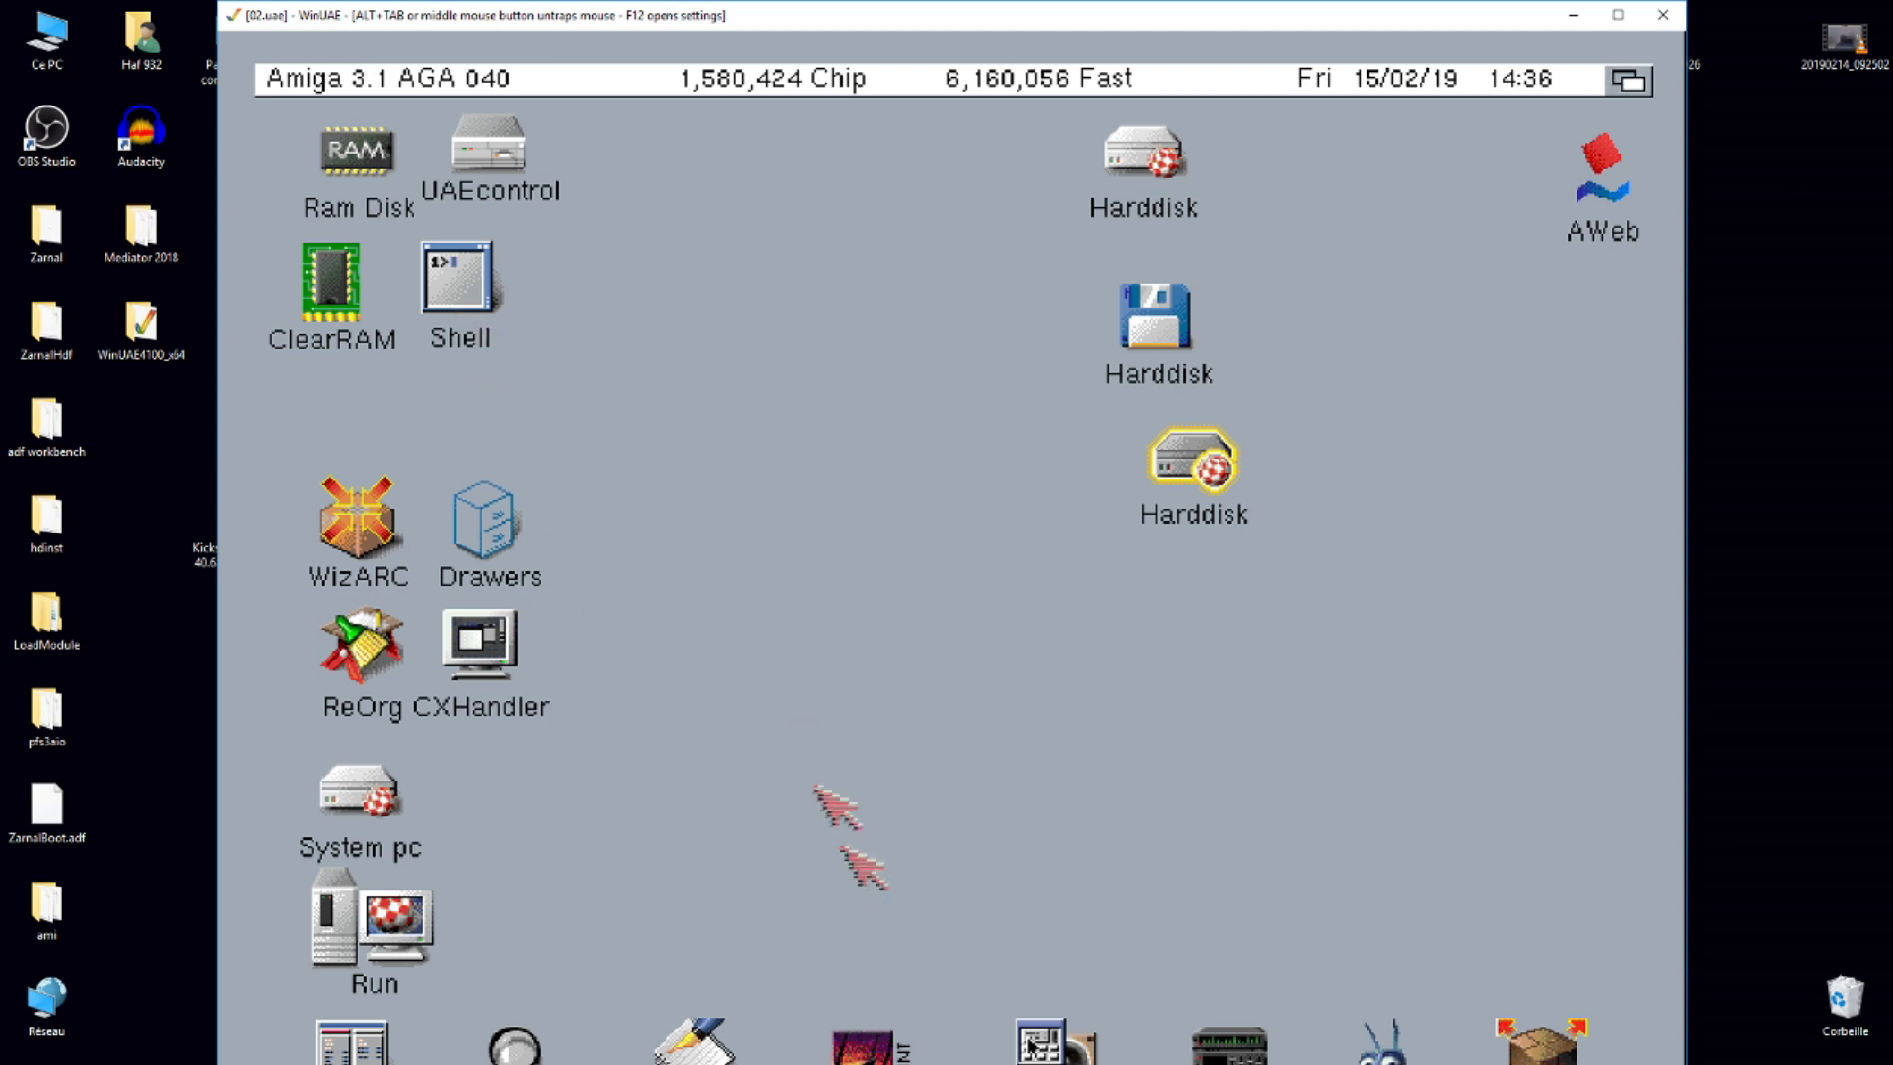
- Examine the device files in the Devs drawer of System pc in an enlarged window, and close both windows
{"action": "double_click", "coordinate": [395, 803]}
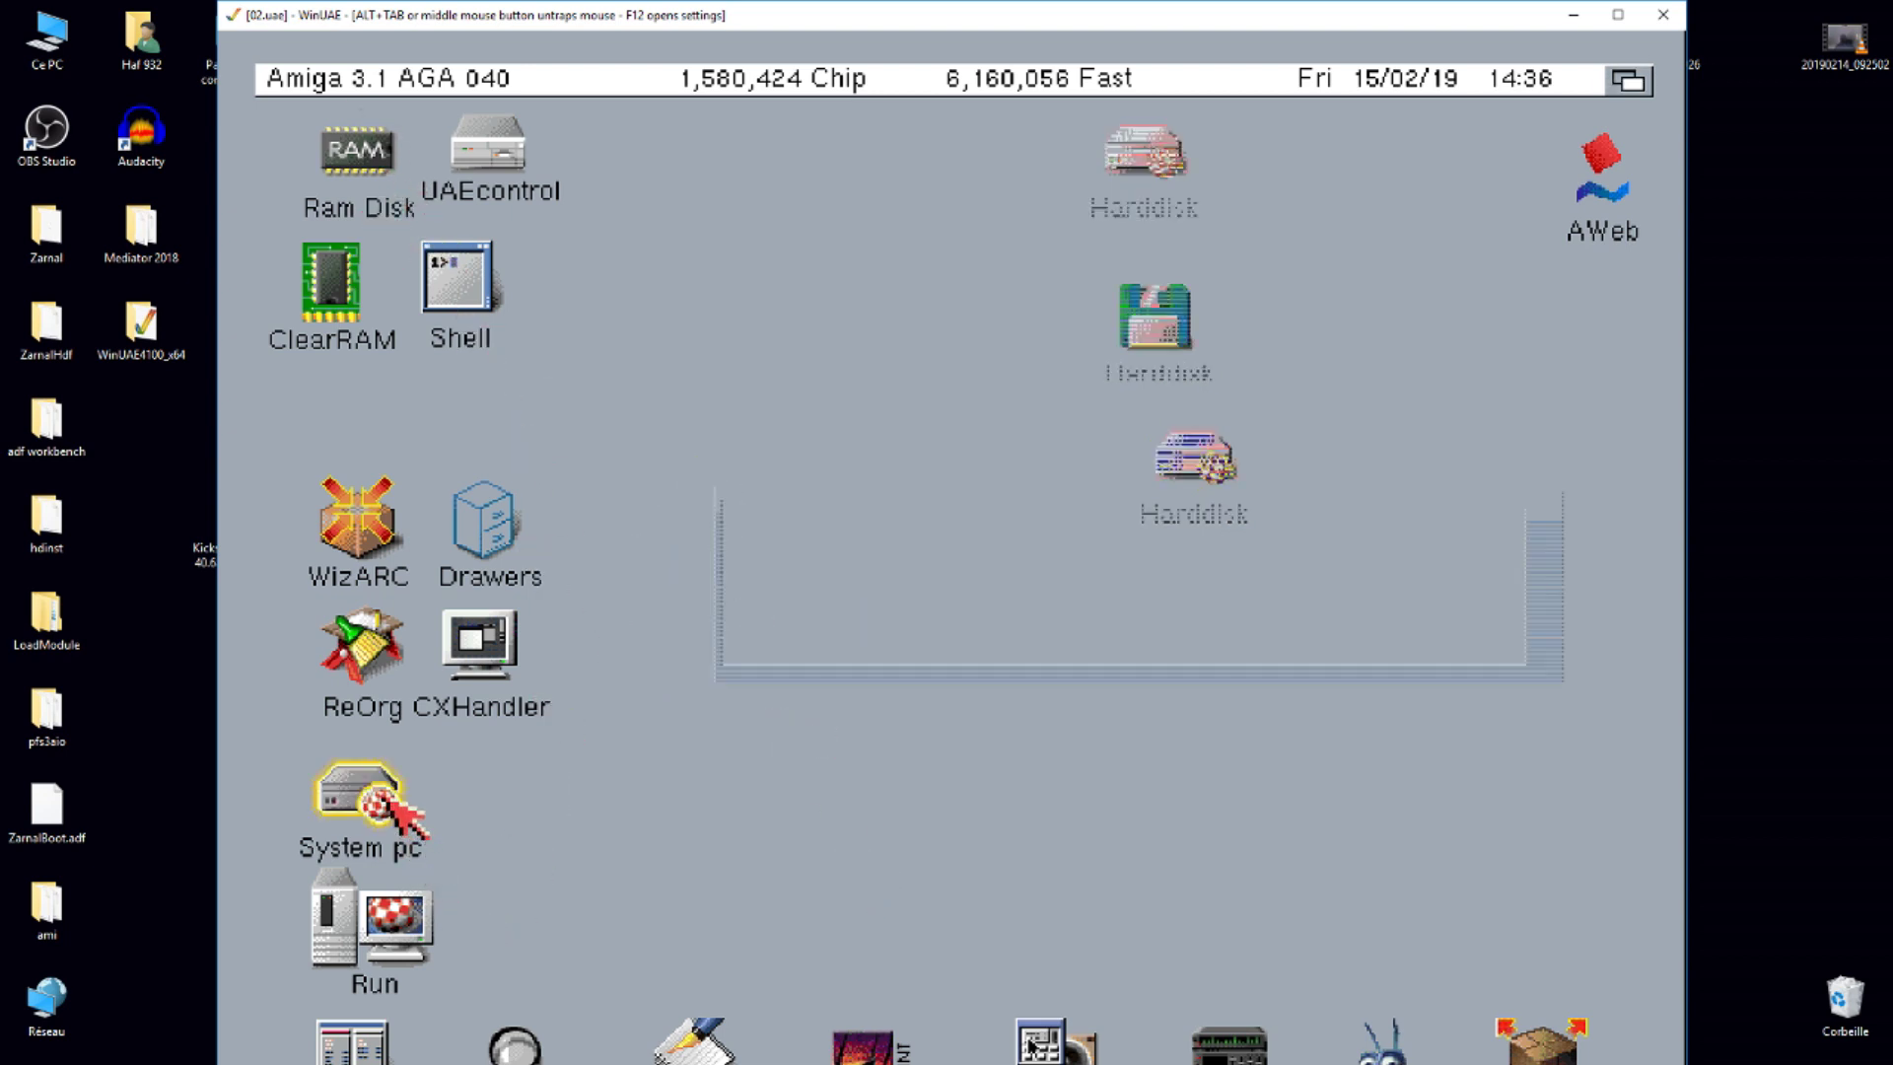
{"action": "double_click", "coordinate": [814, 567]}
{"action": "left_click_drag", "start_coordinate": [1082, 963], "coordinate": [1639, 1024]}
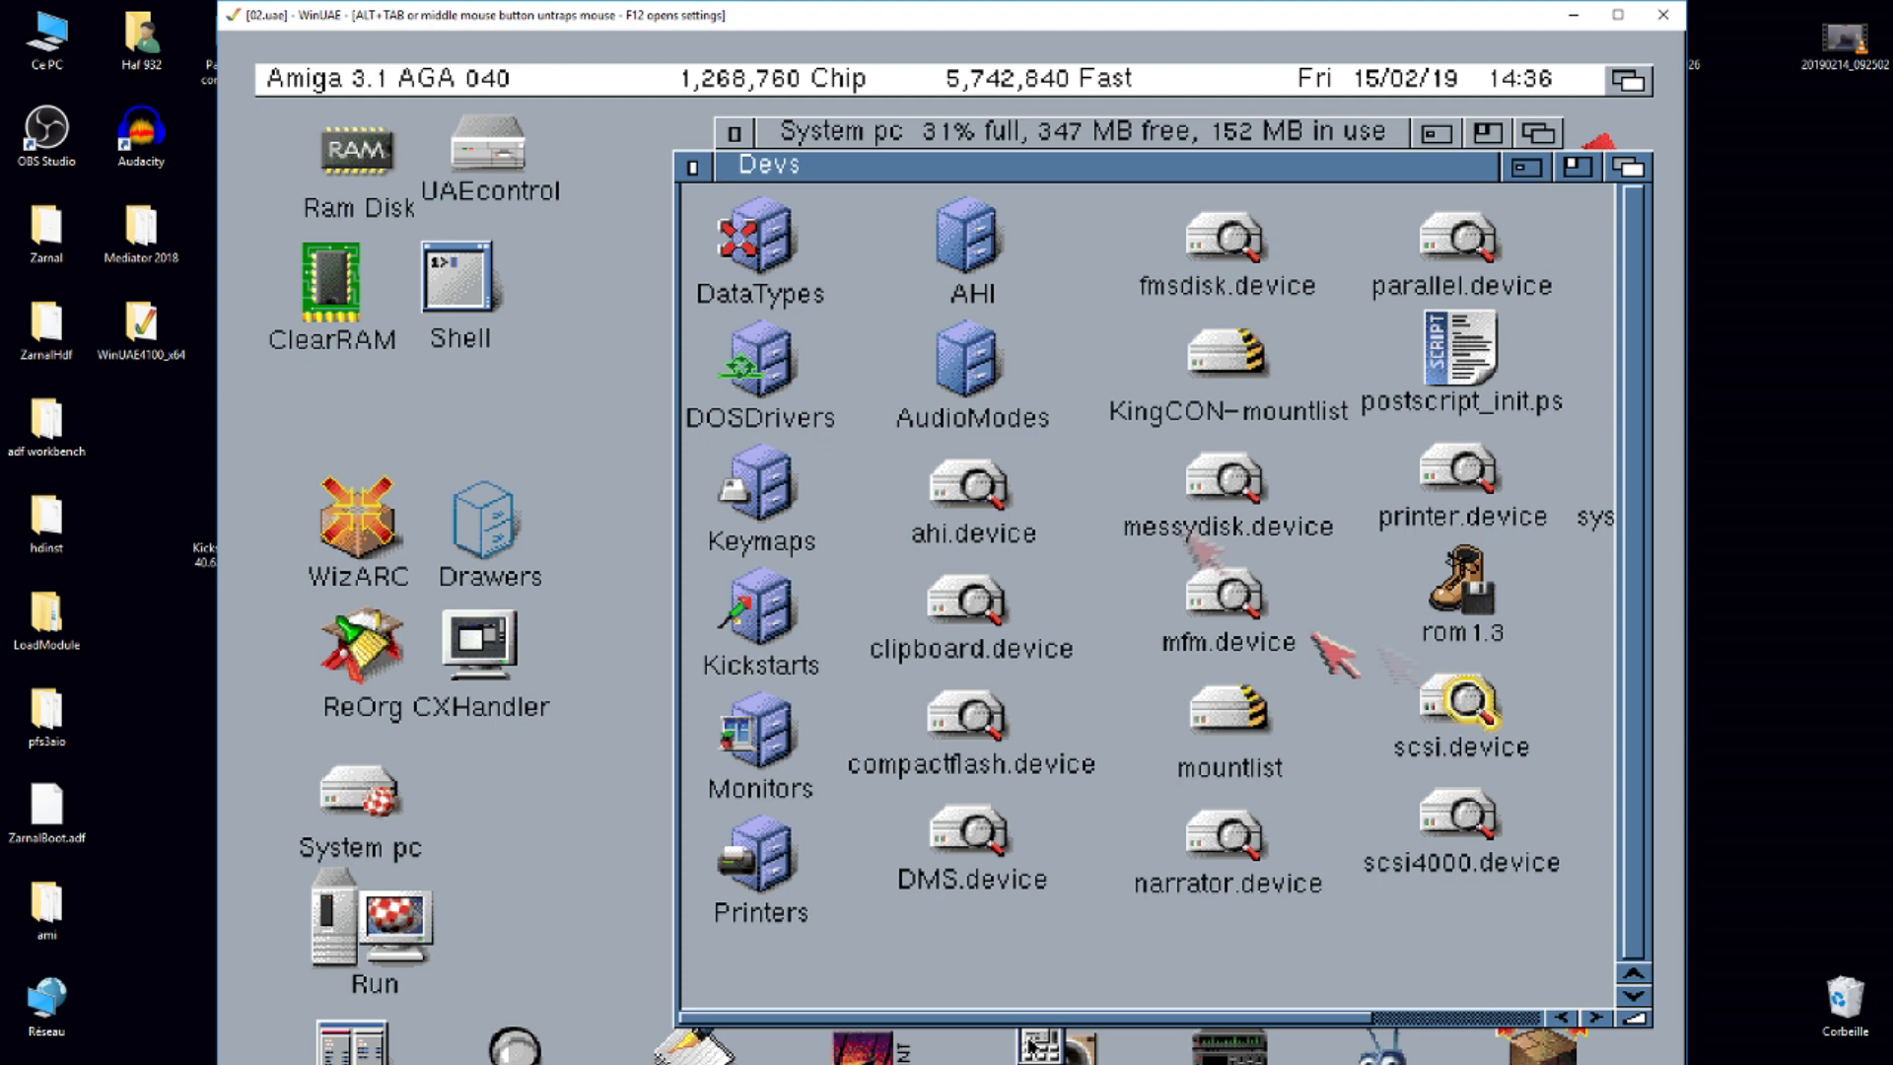
{"action": "left_click", "coordinate": [693, 168]}
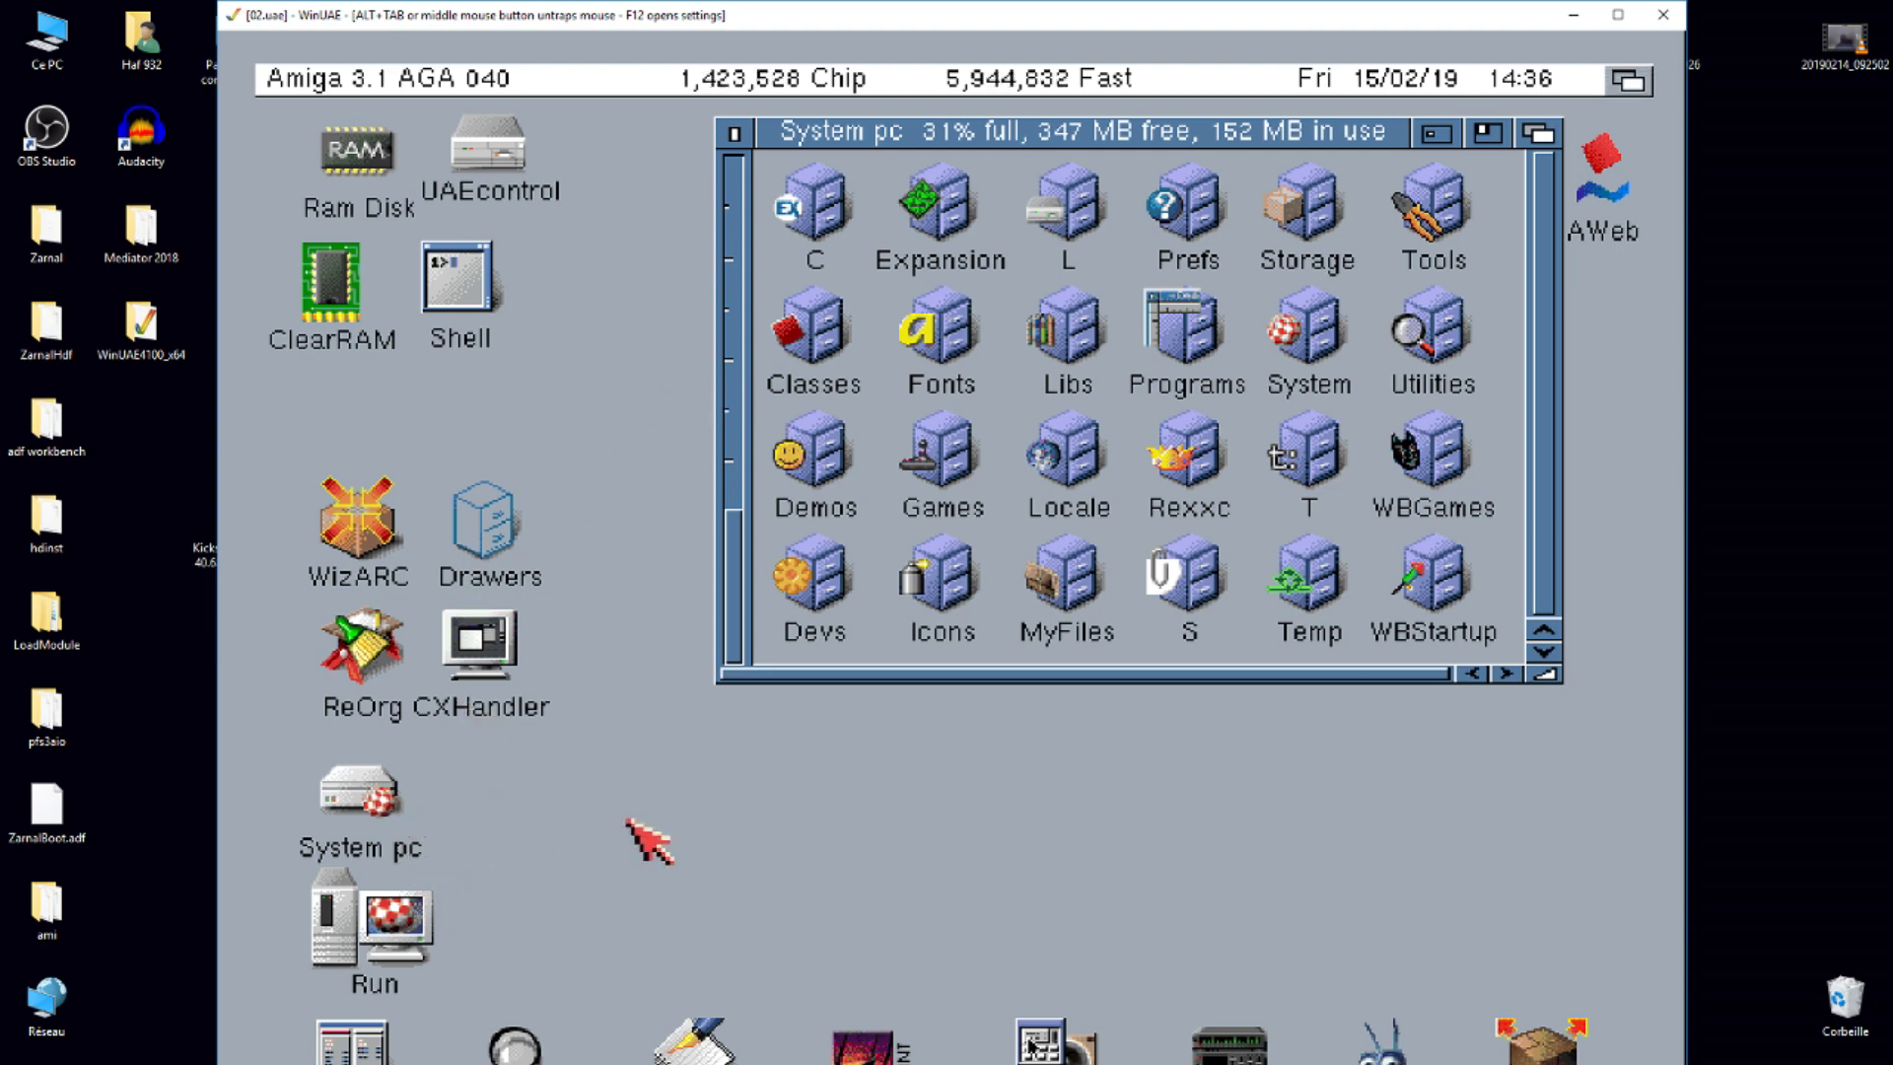
{"action": "left_click", "coordinate": [735, 134]}
- Insert ZarnalBoot.adf into floppy drive DF0, resume the emulation, and open the Zarnal Boot disk
{"action": "key", "text": "F12"}
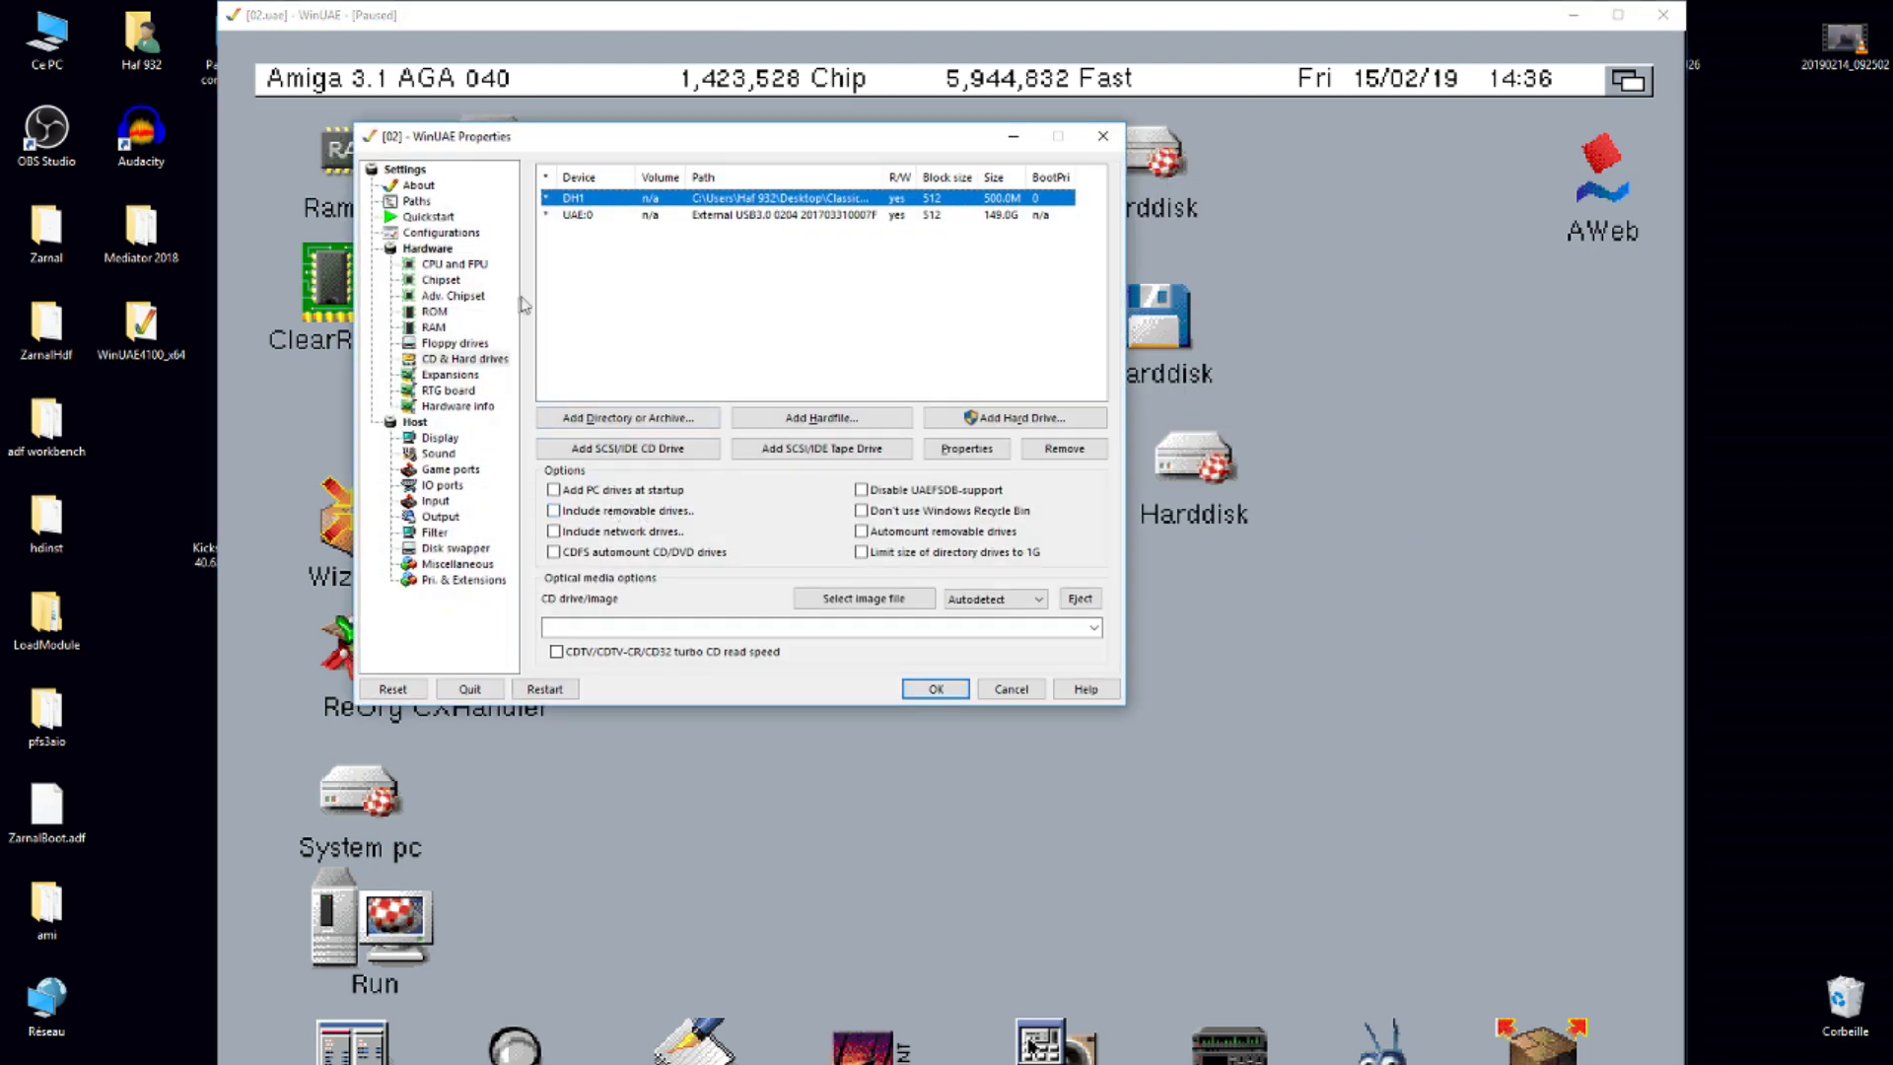
{"action": "left_click", "coordinate": [476, 347]}
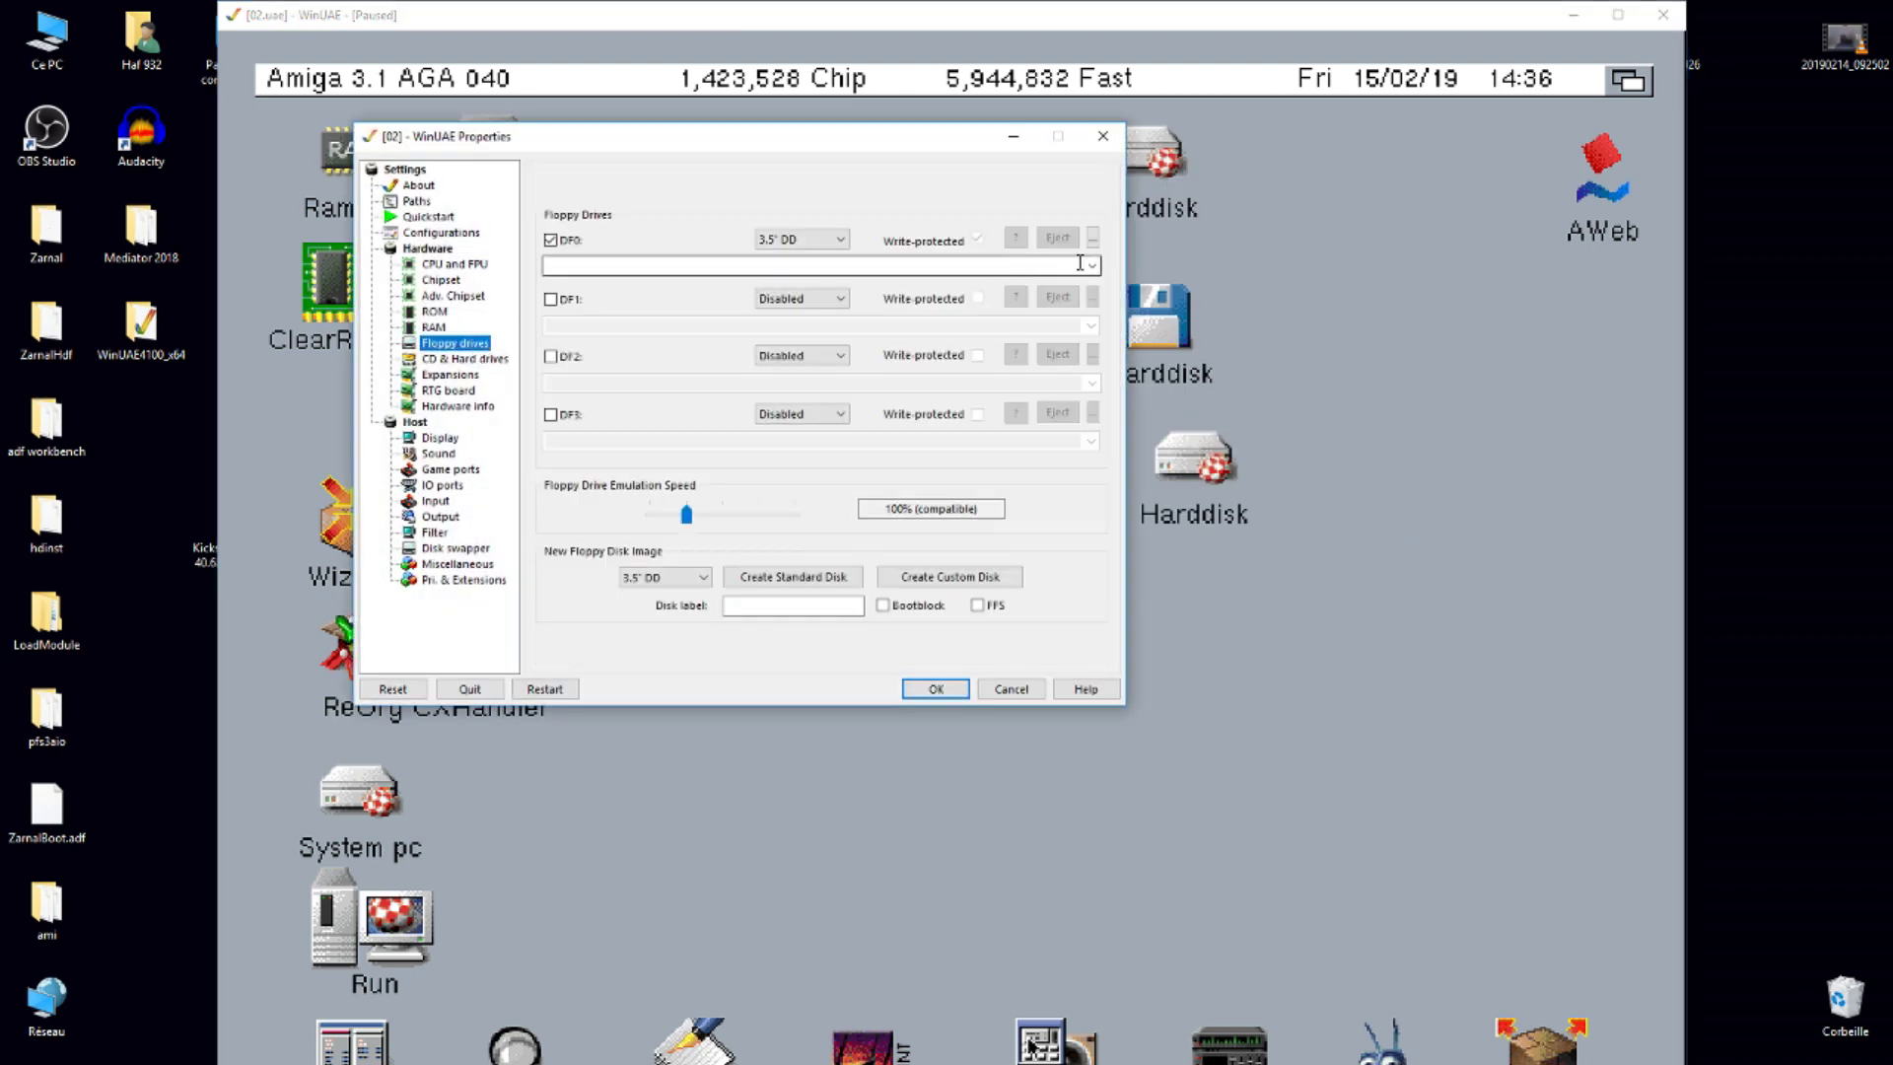
{"action": "left_click", "coordinate": [1090, 265]}
{"action": "left_click", "coordinate": [708, 307]}
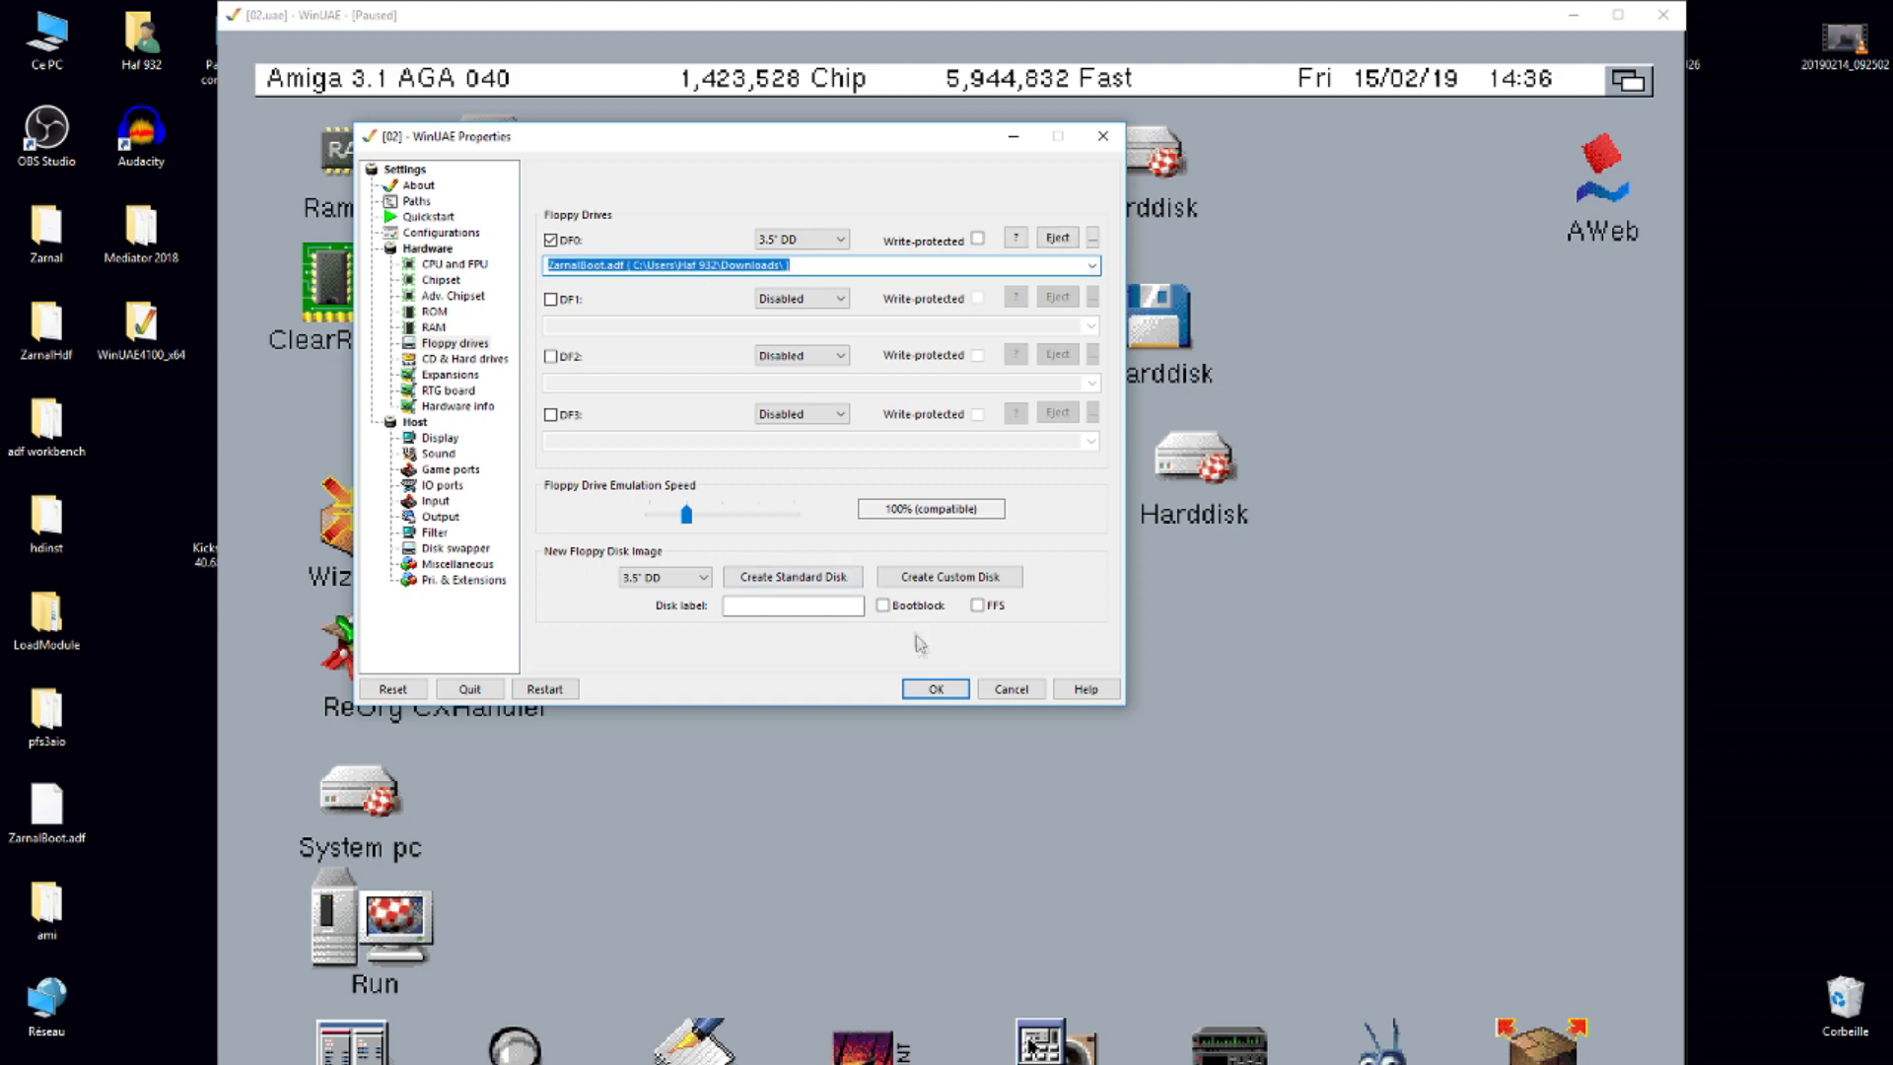
{"action": "left_click", "coordinate": [933, 690]}
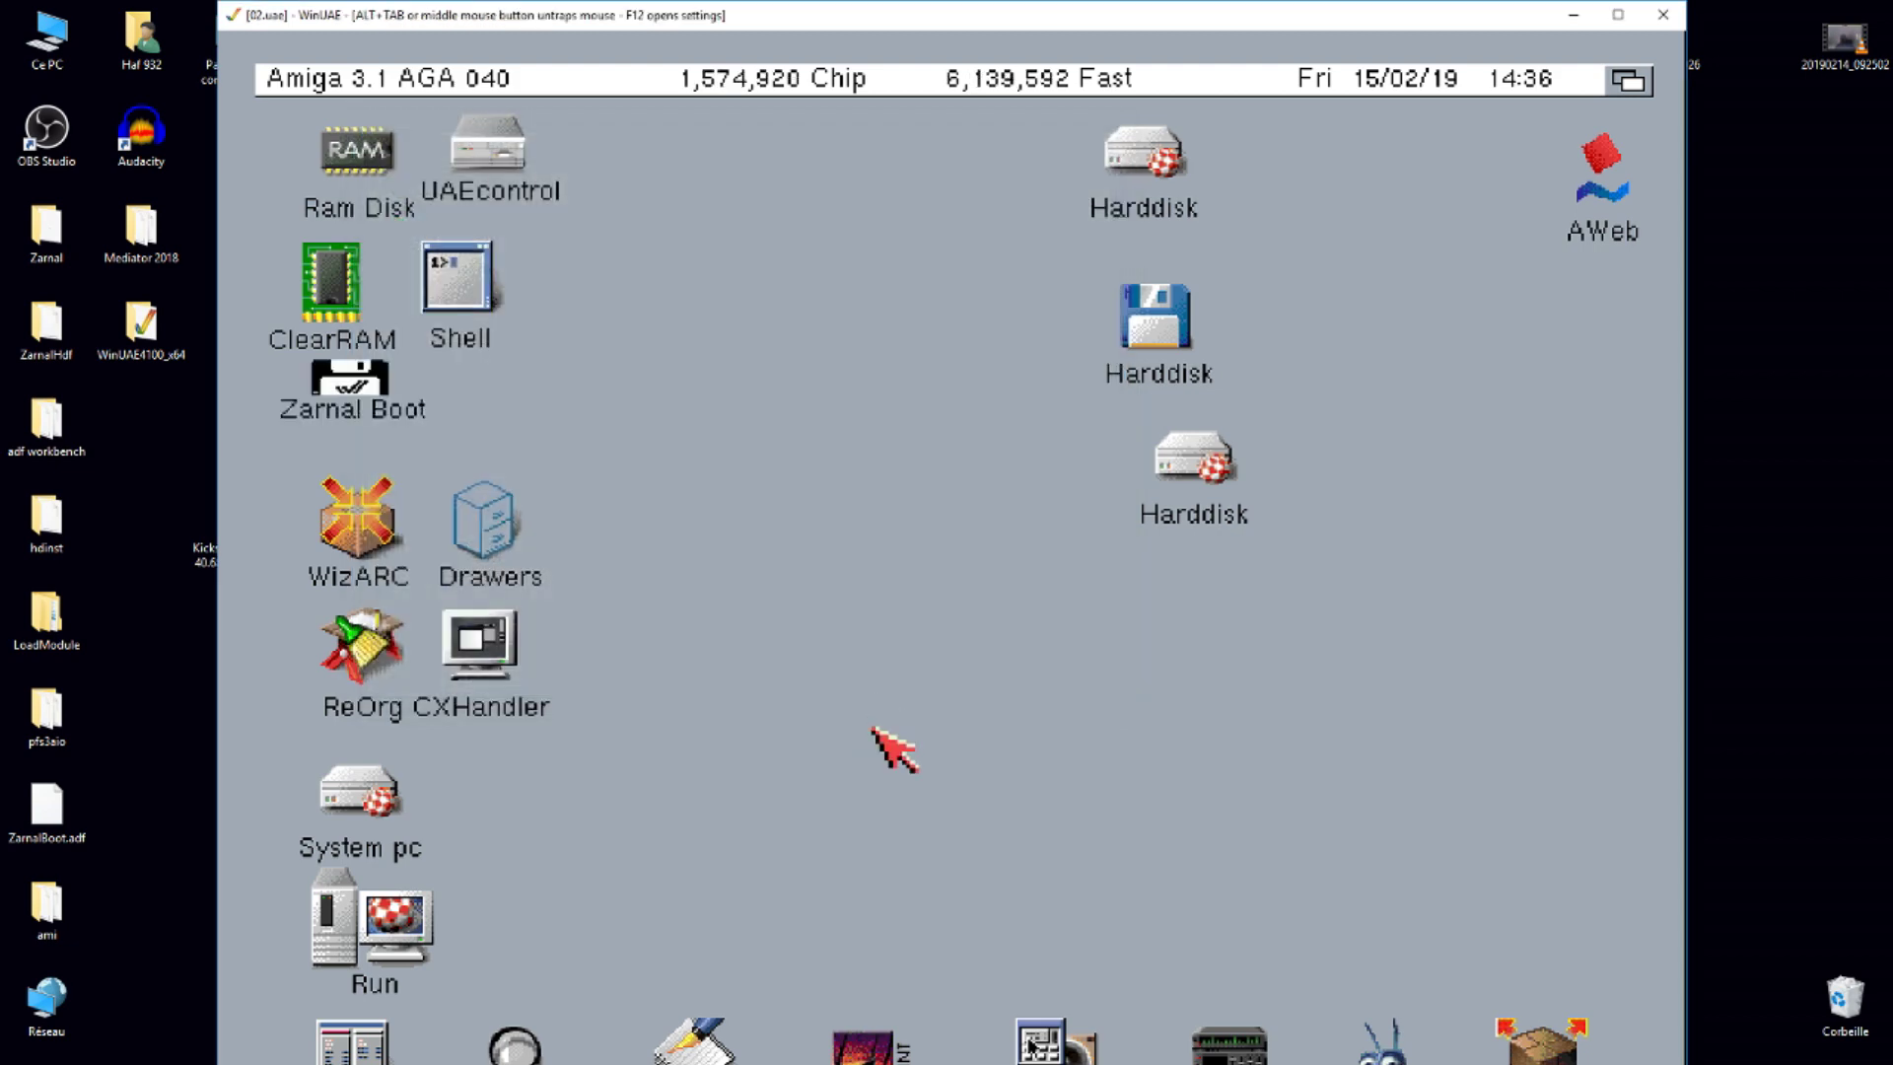
{"action": "double_click", "coordinate": [340, 393]}
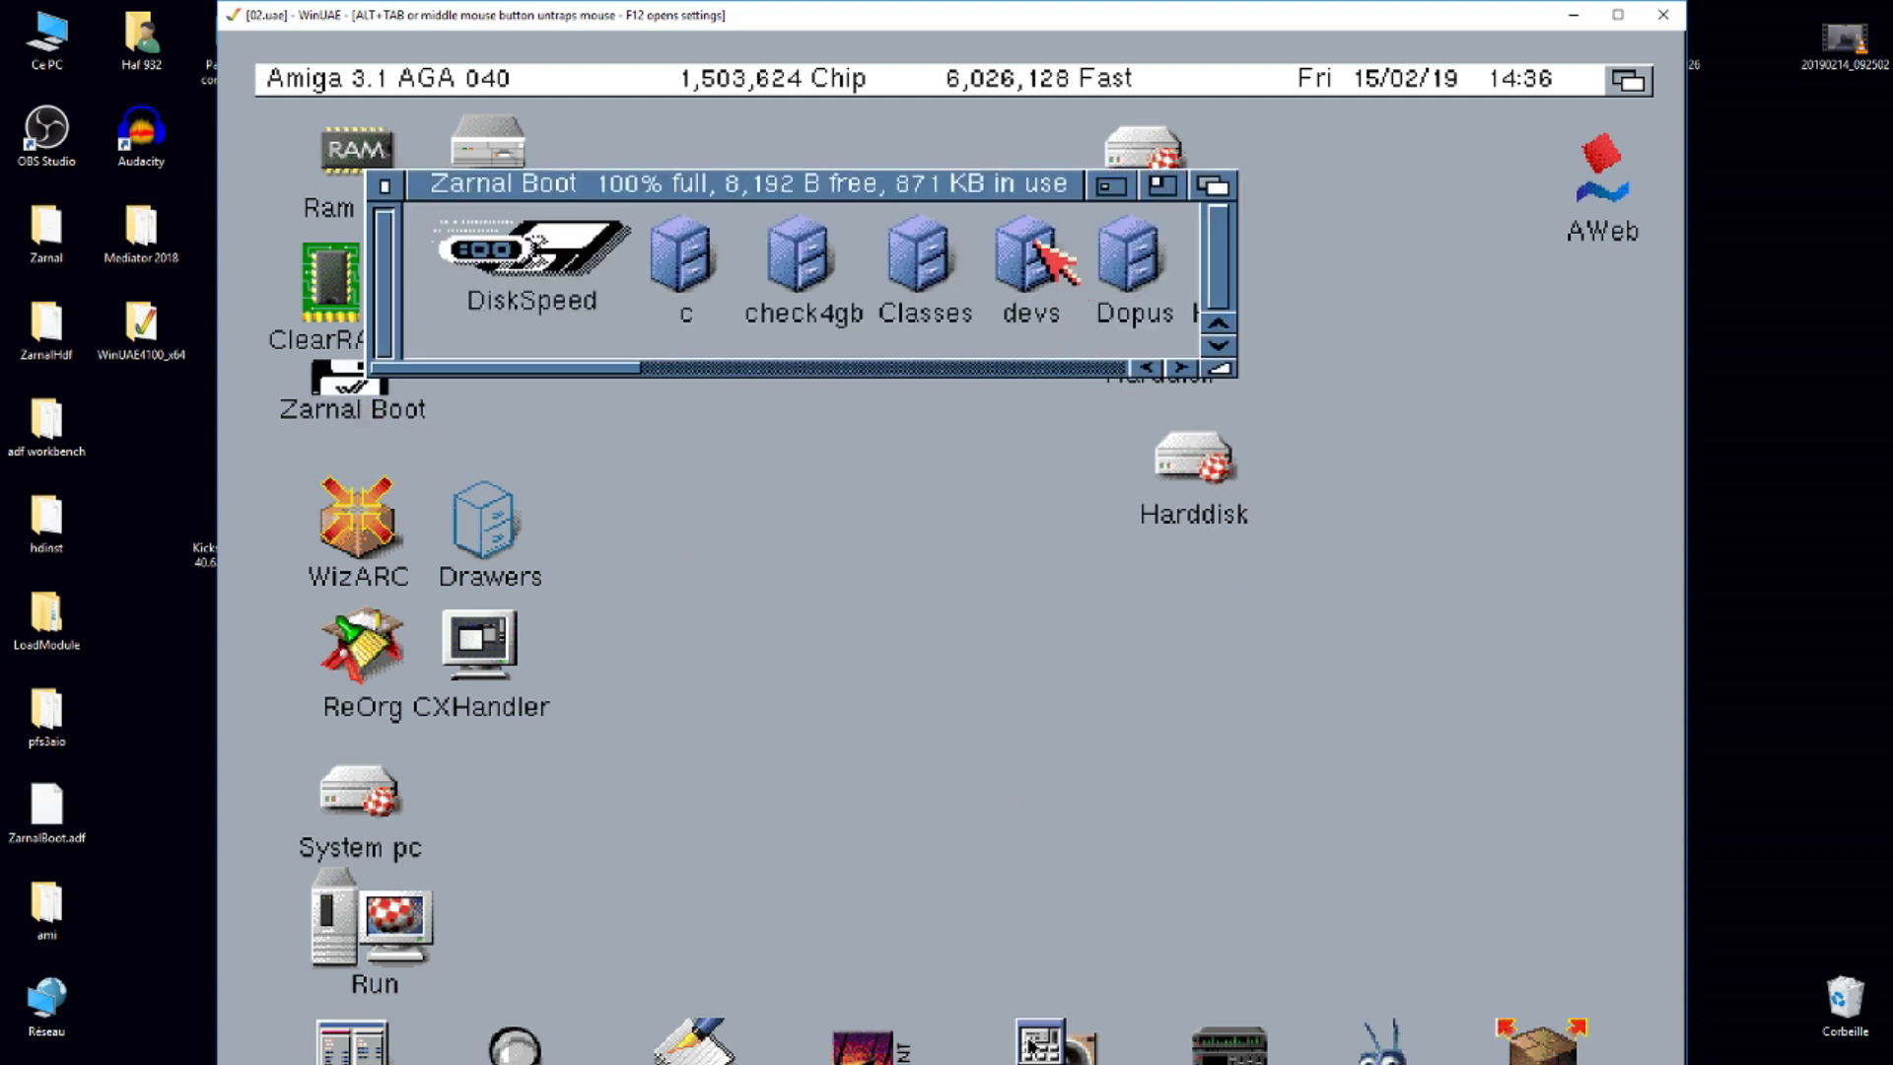
- Copy scsi.device from Zarnal Boot's devs drawer into the Devs drawer of System pc, and close both source windows
{"action": "double_click", "coordinate": [1036, 238]}
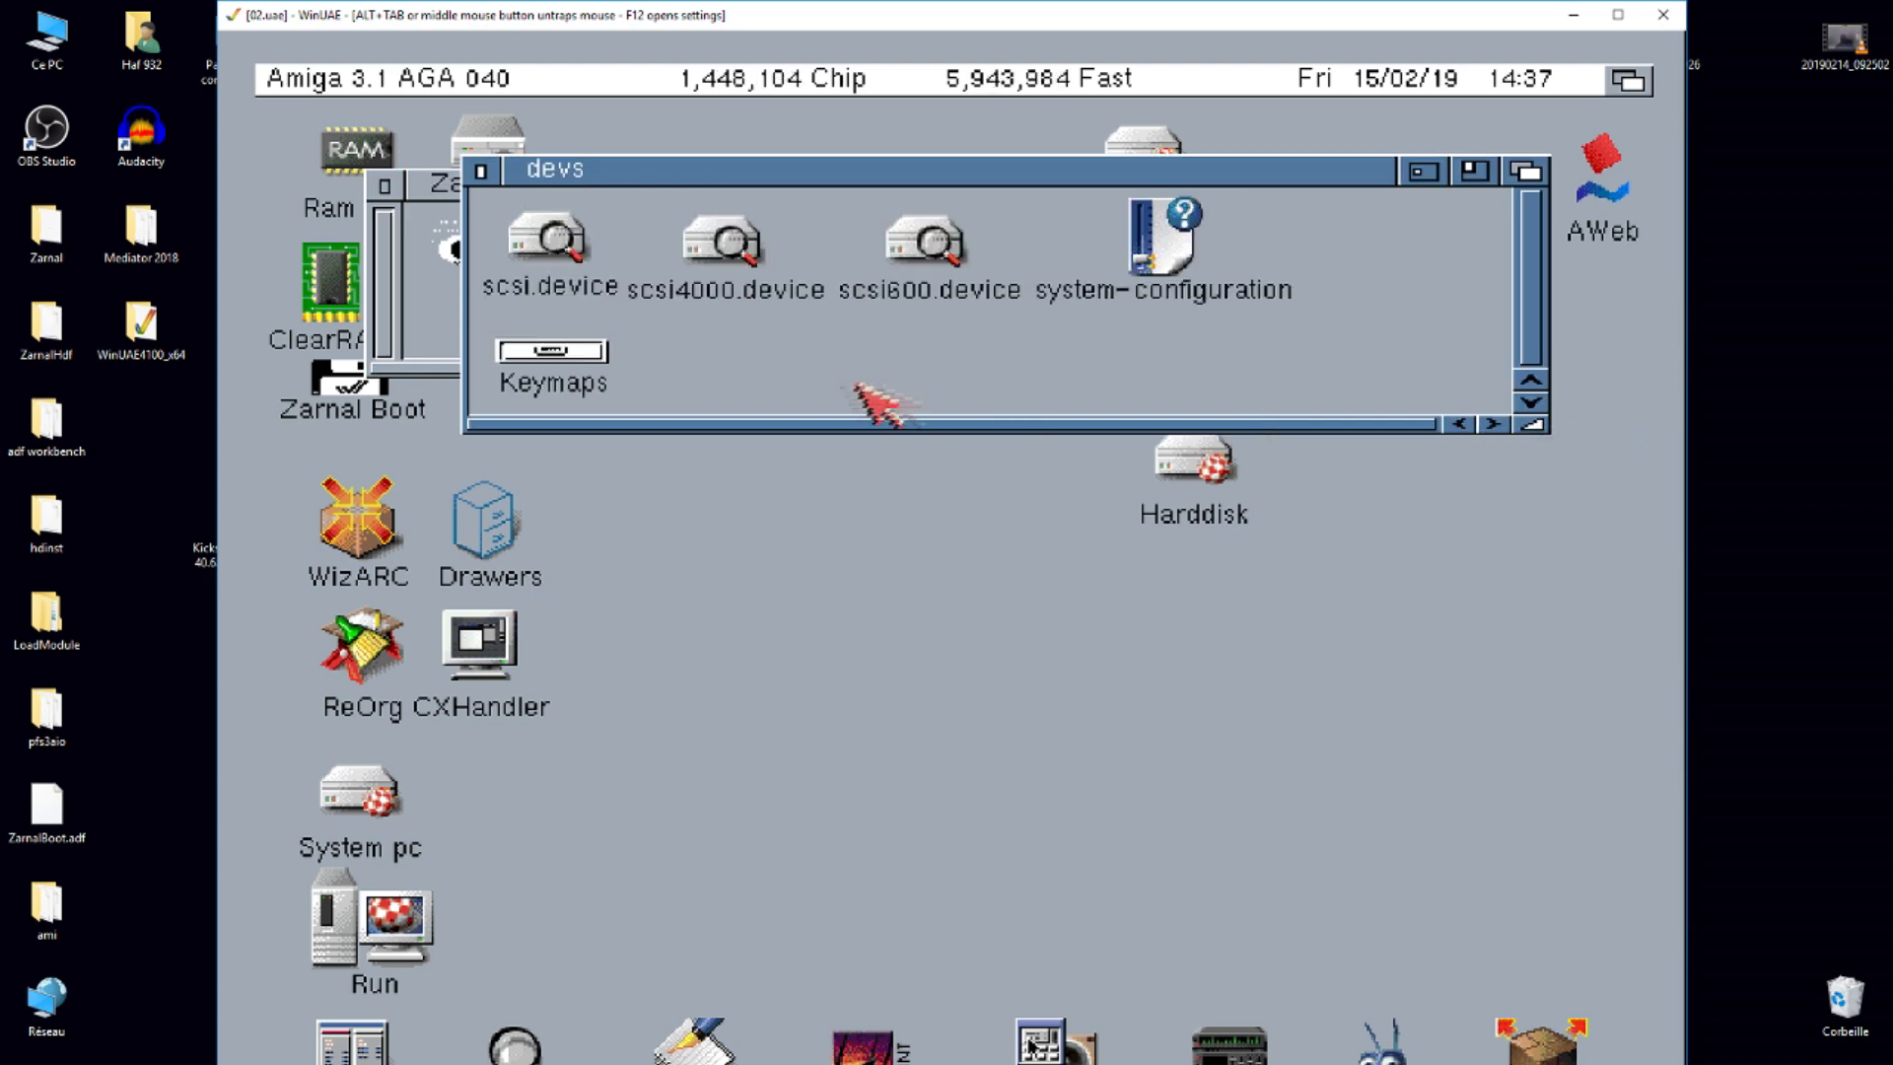
{"action": "left_click", "coordinate": [560, 252]}
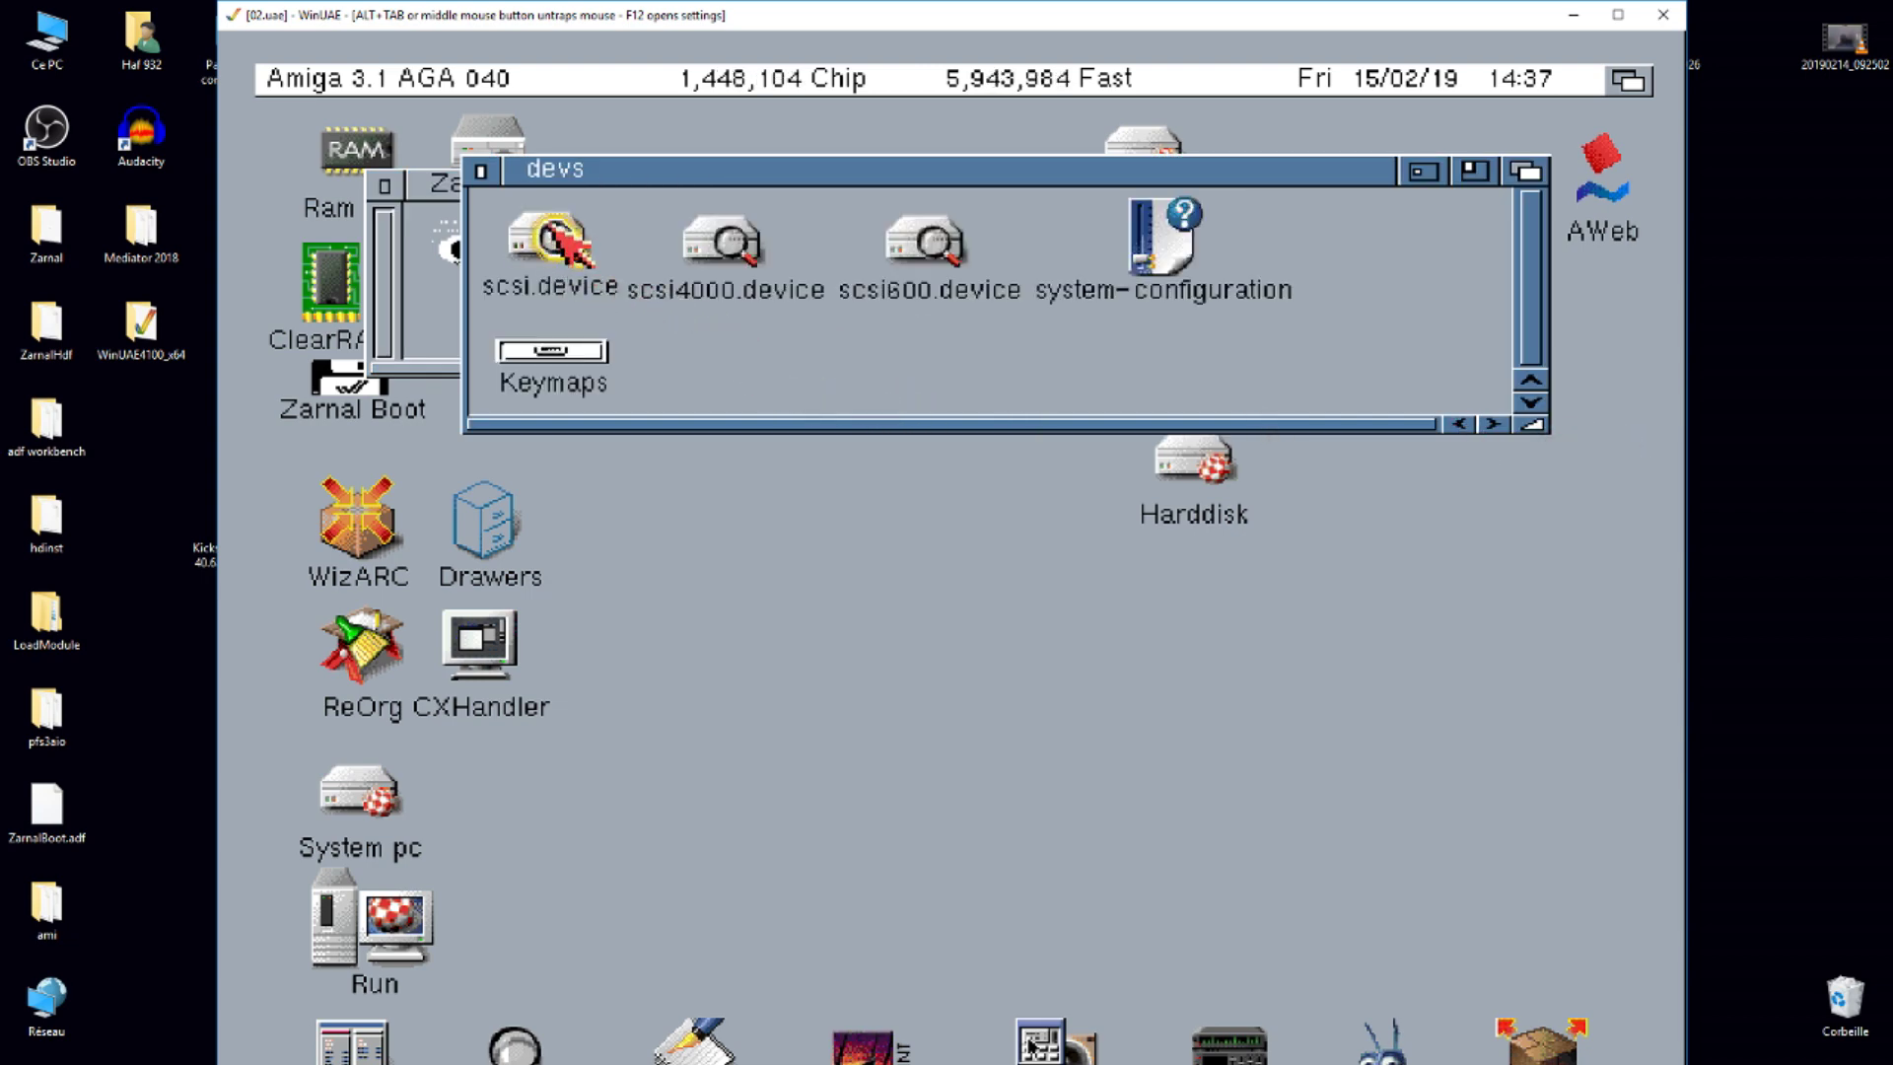
{"action": "left_click_drag", "start_coordinate": [638, 177], "coordinate": [581, 682]}
{"action": "left_click", "coordinate": [384, 185]}
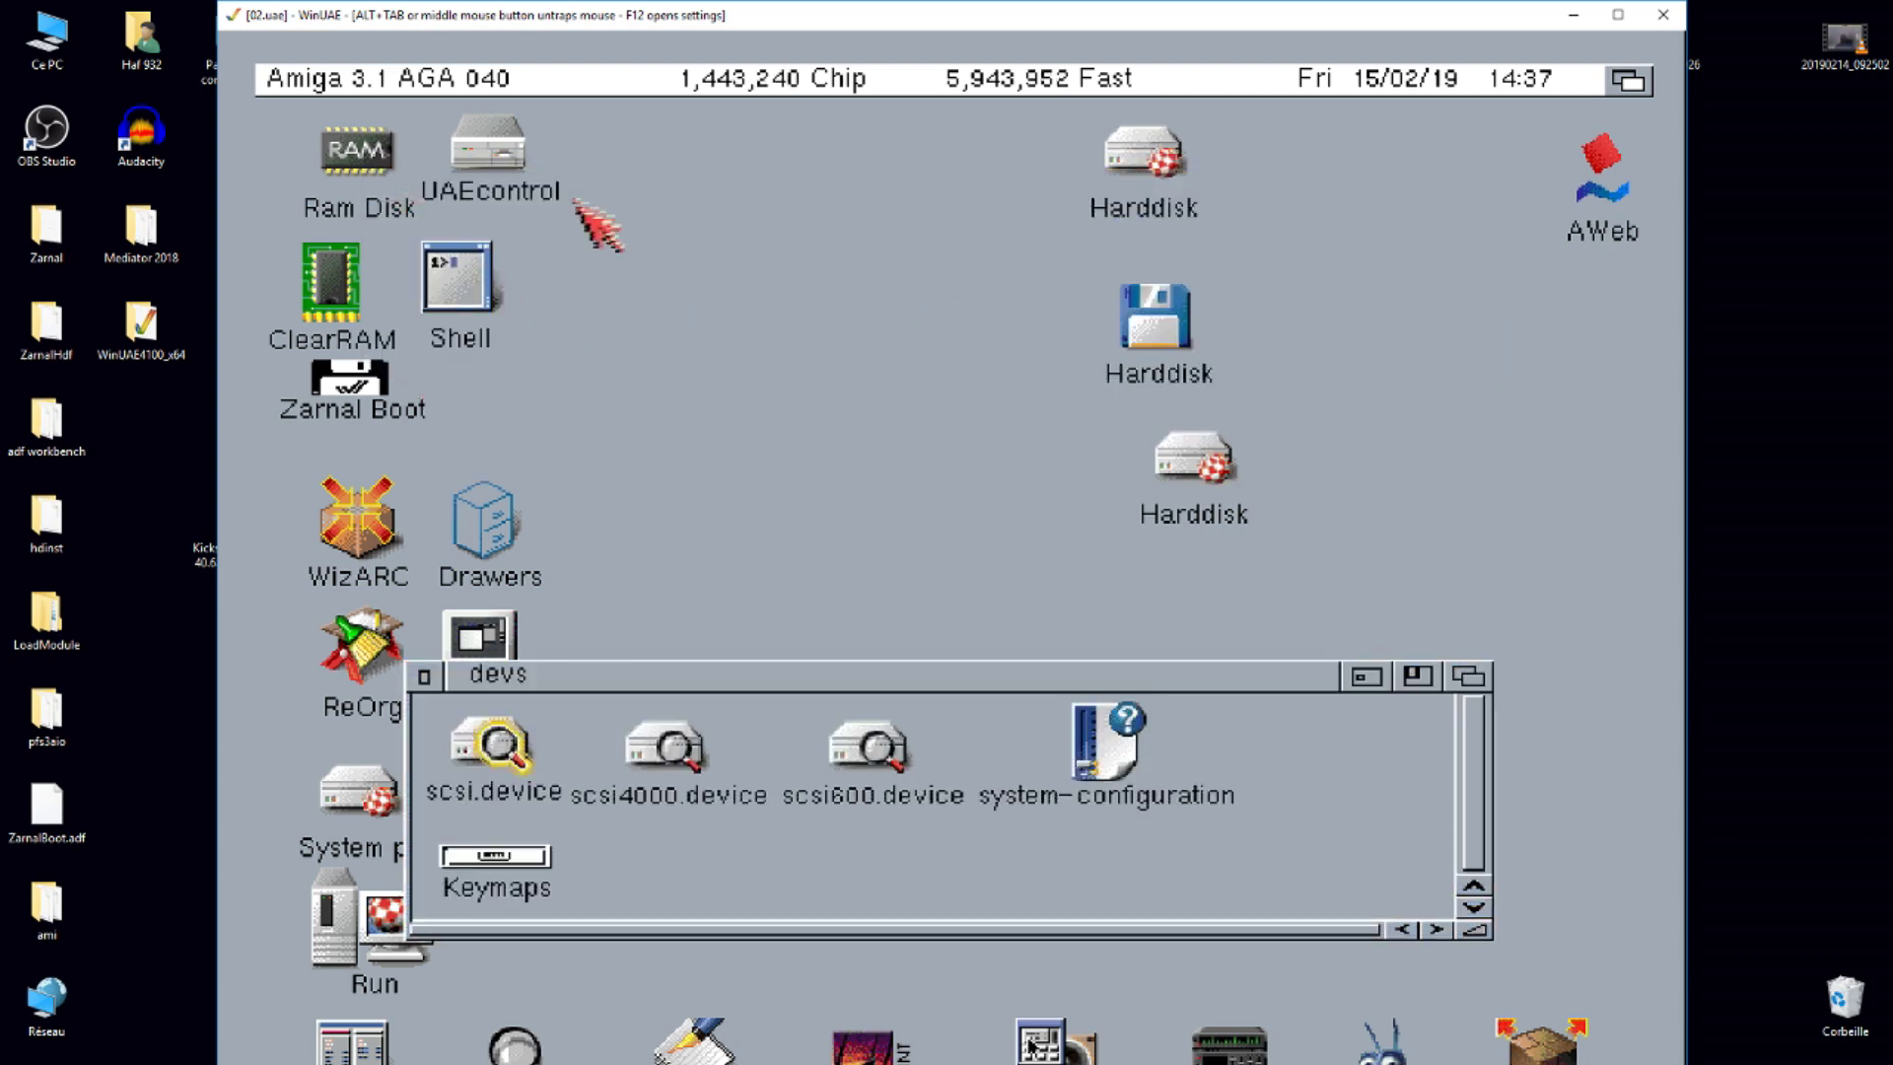
{"action": "double_click", "coordinate": [363, 797]}
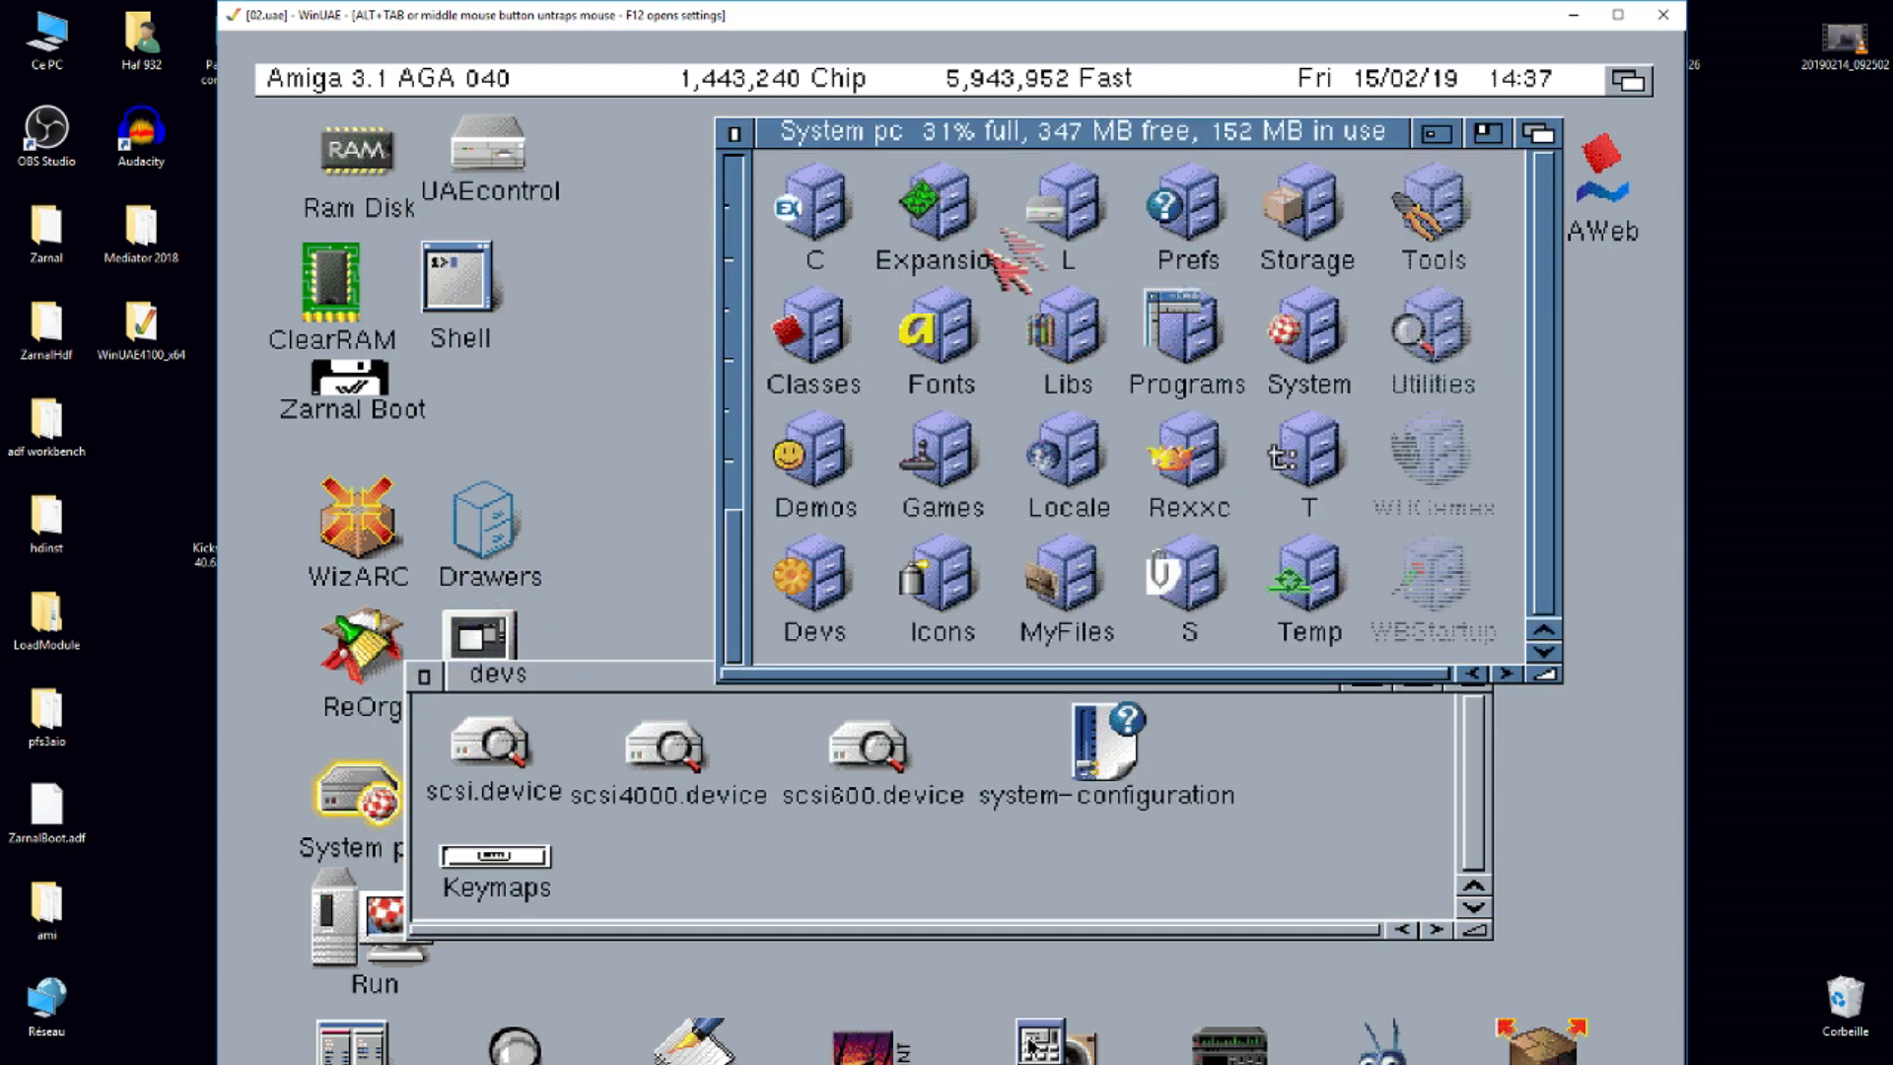
{"action": "left_click_drag", "start_coordinate": [461, 761], "coordinate": [814, 564]}
{"action": "left_click", "coordinate": [346, 194]}
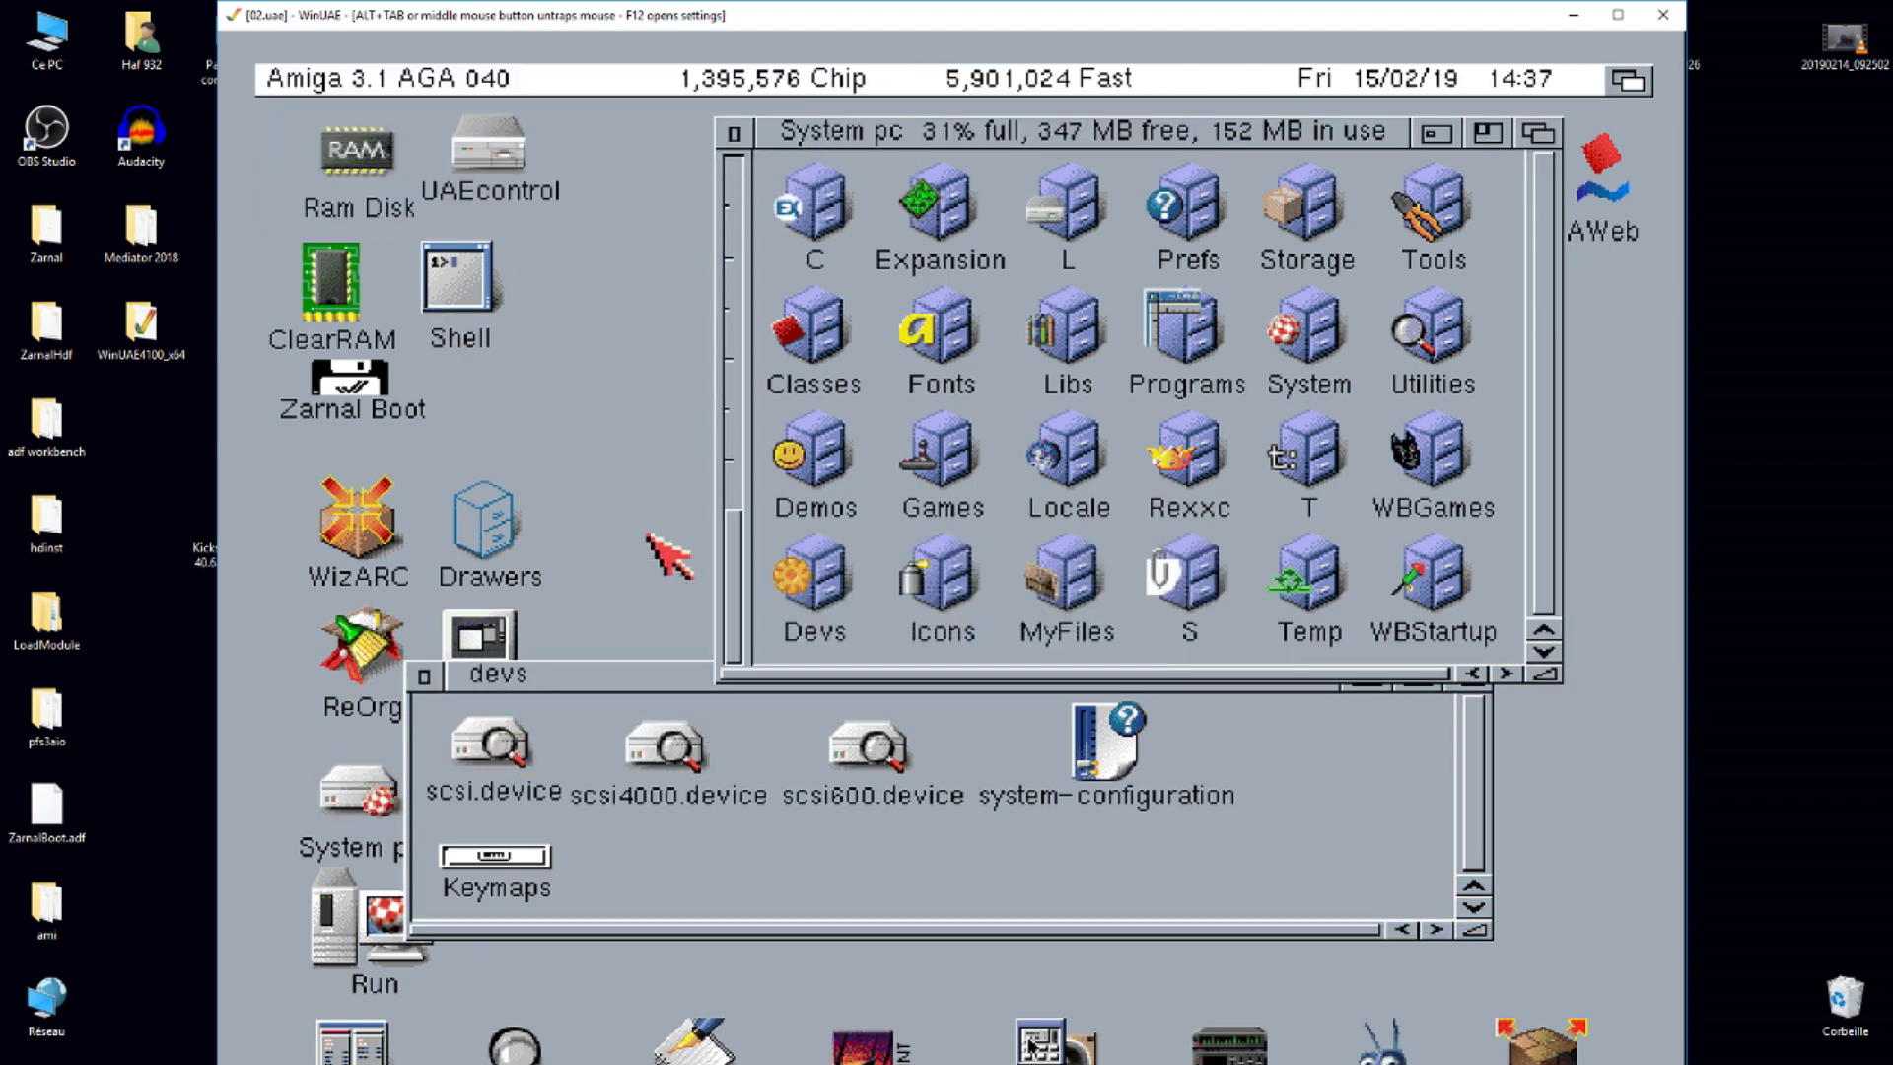
{"action": "left_click", "coordinate": [424, 675]}
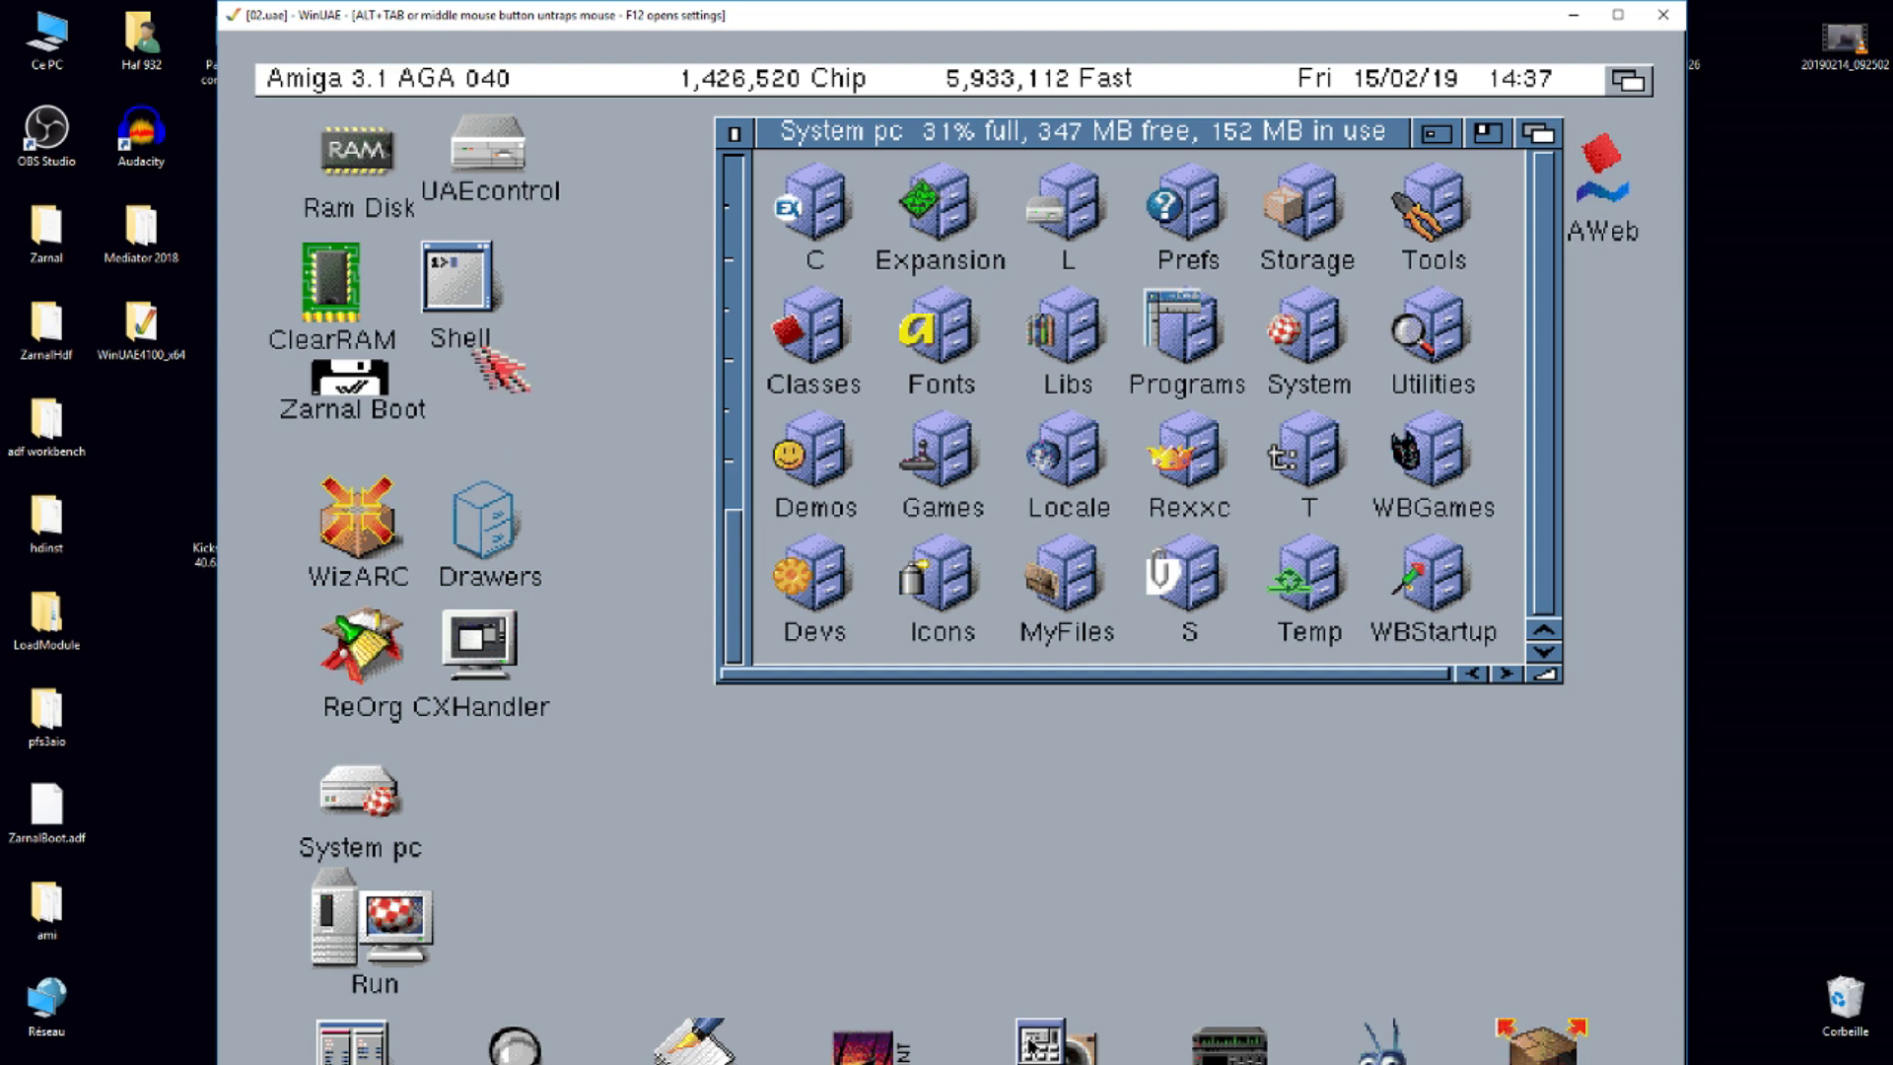
- Reopen the Zarnal Boot disk below the System pc window, and open System pc's L drawer to locate pfs3
{"action": "double_click", "coordinate": [350, 382]}
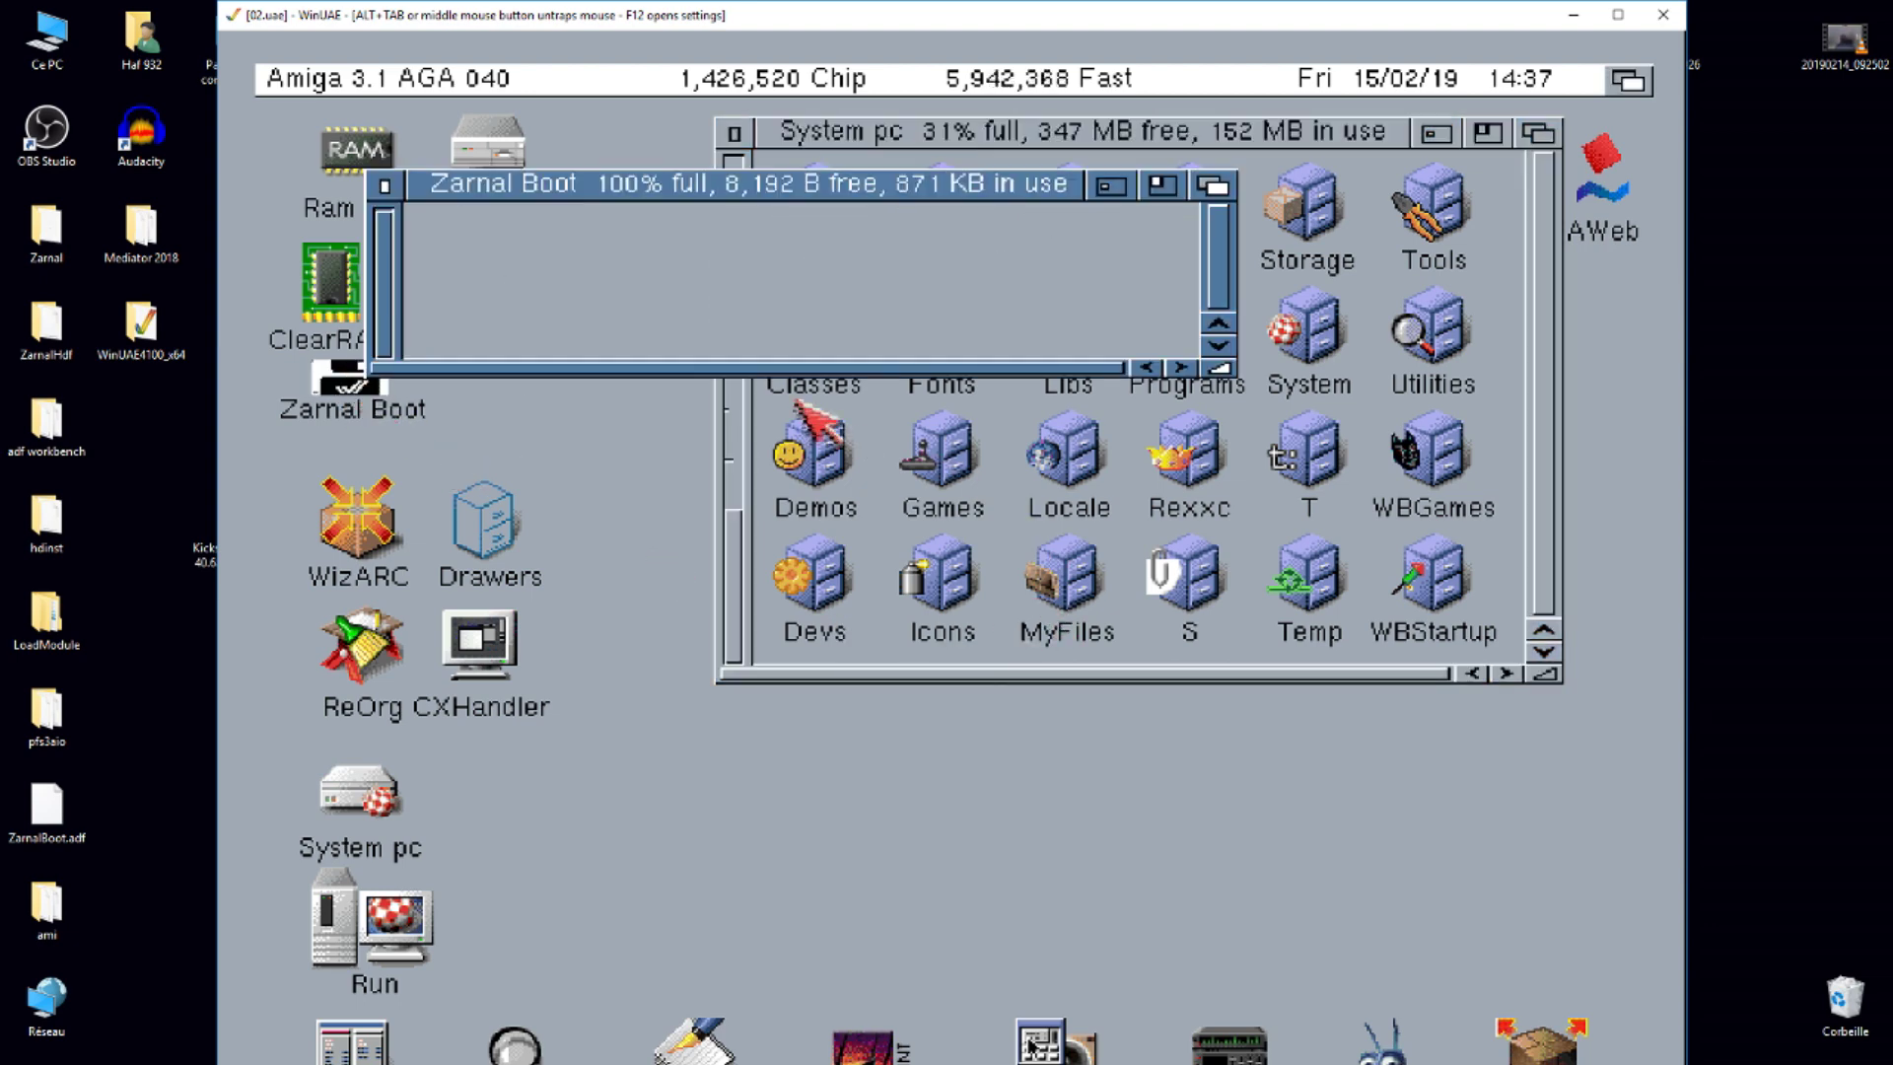
{"action": "left_click_drag", "start_coordinate": [909, 191], "coordinate": [909, 741]}
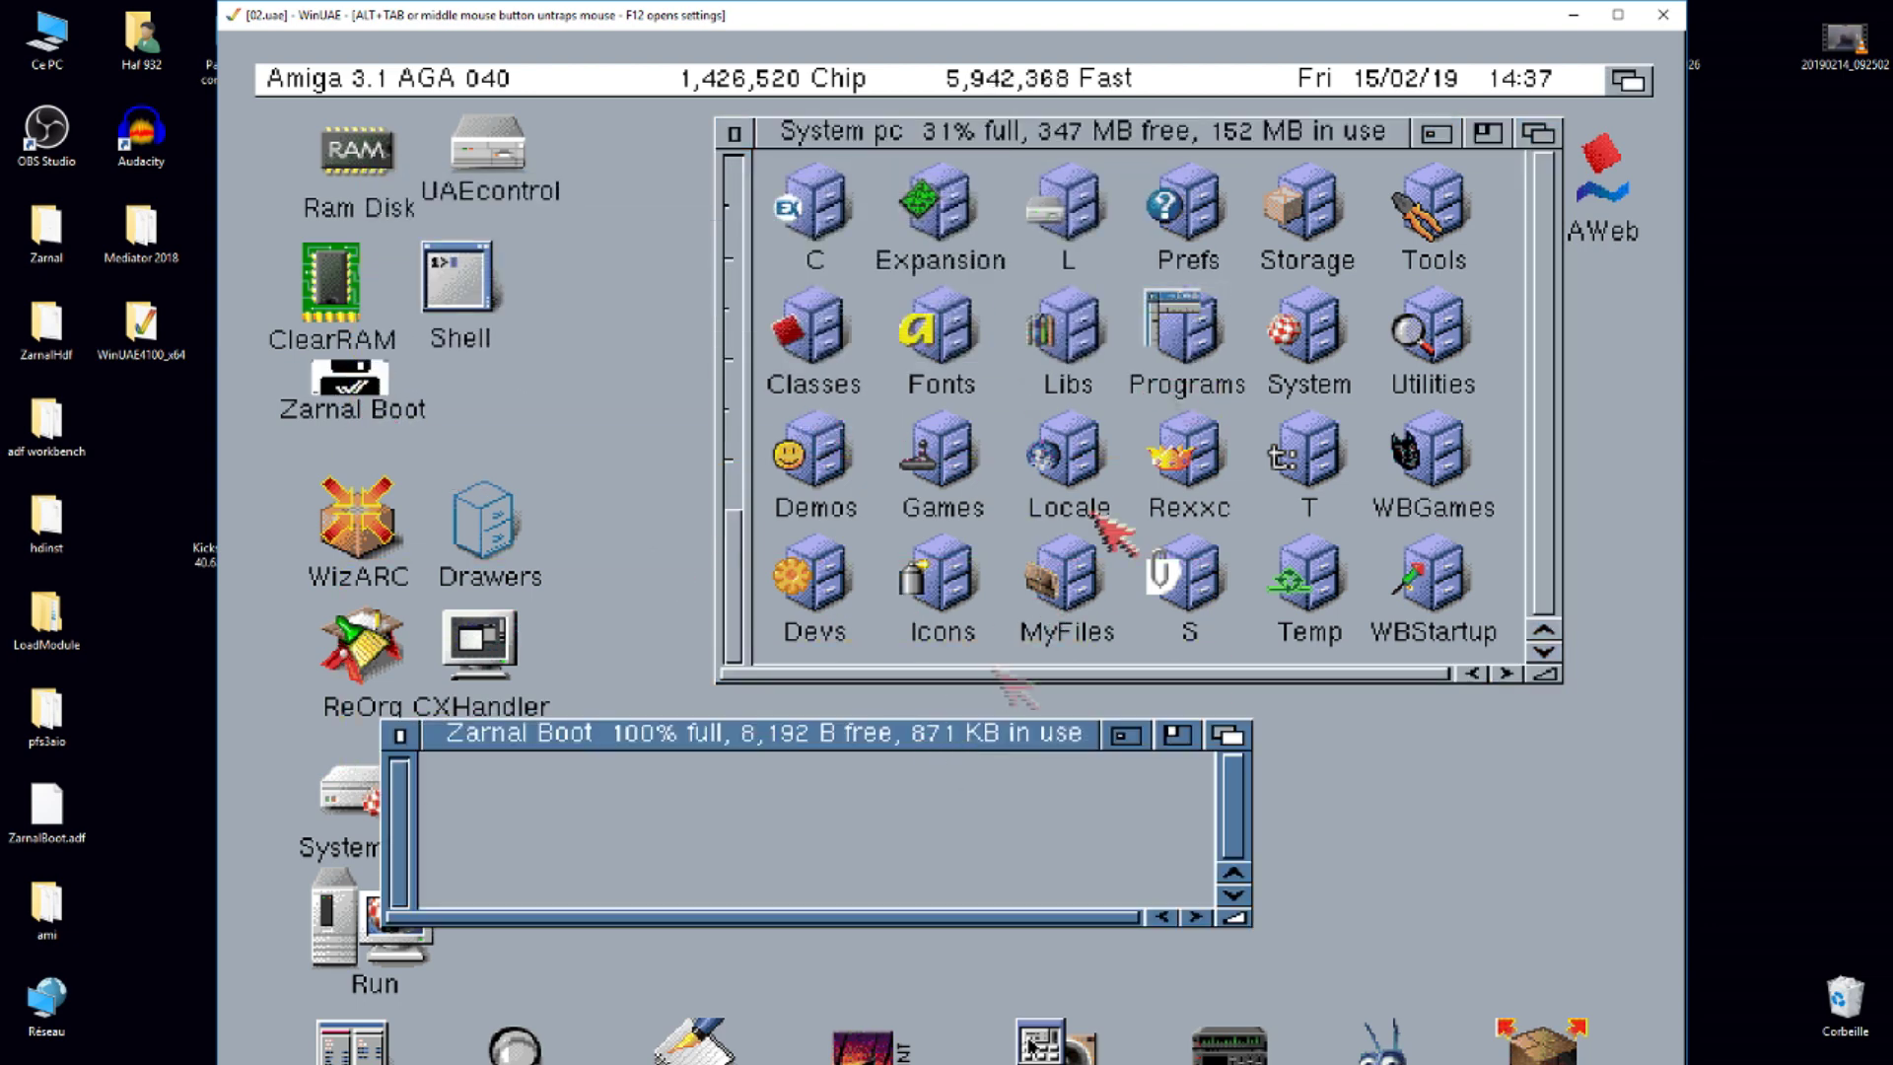
{"action": "left_click", "coordinate": [1092, 188]}
{"action": "double_click", "coordinate": [1092, 187]}
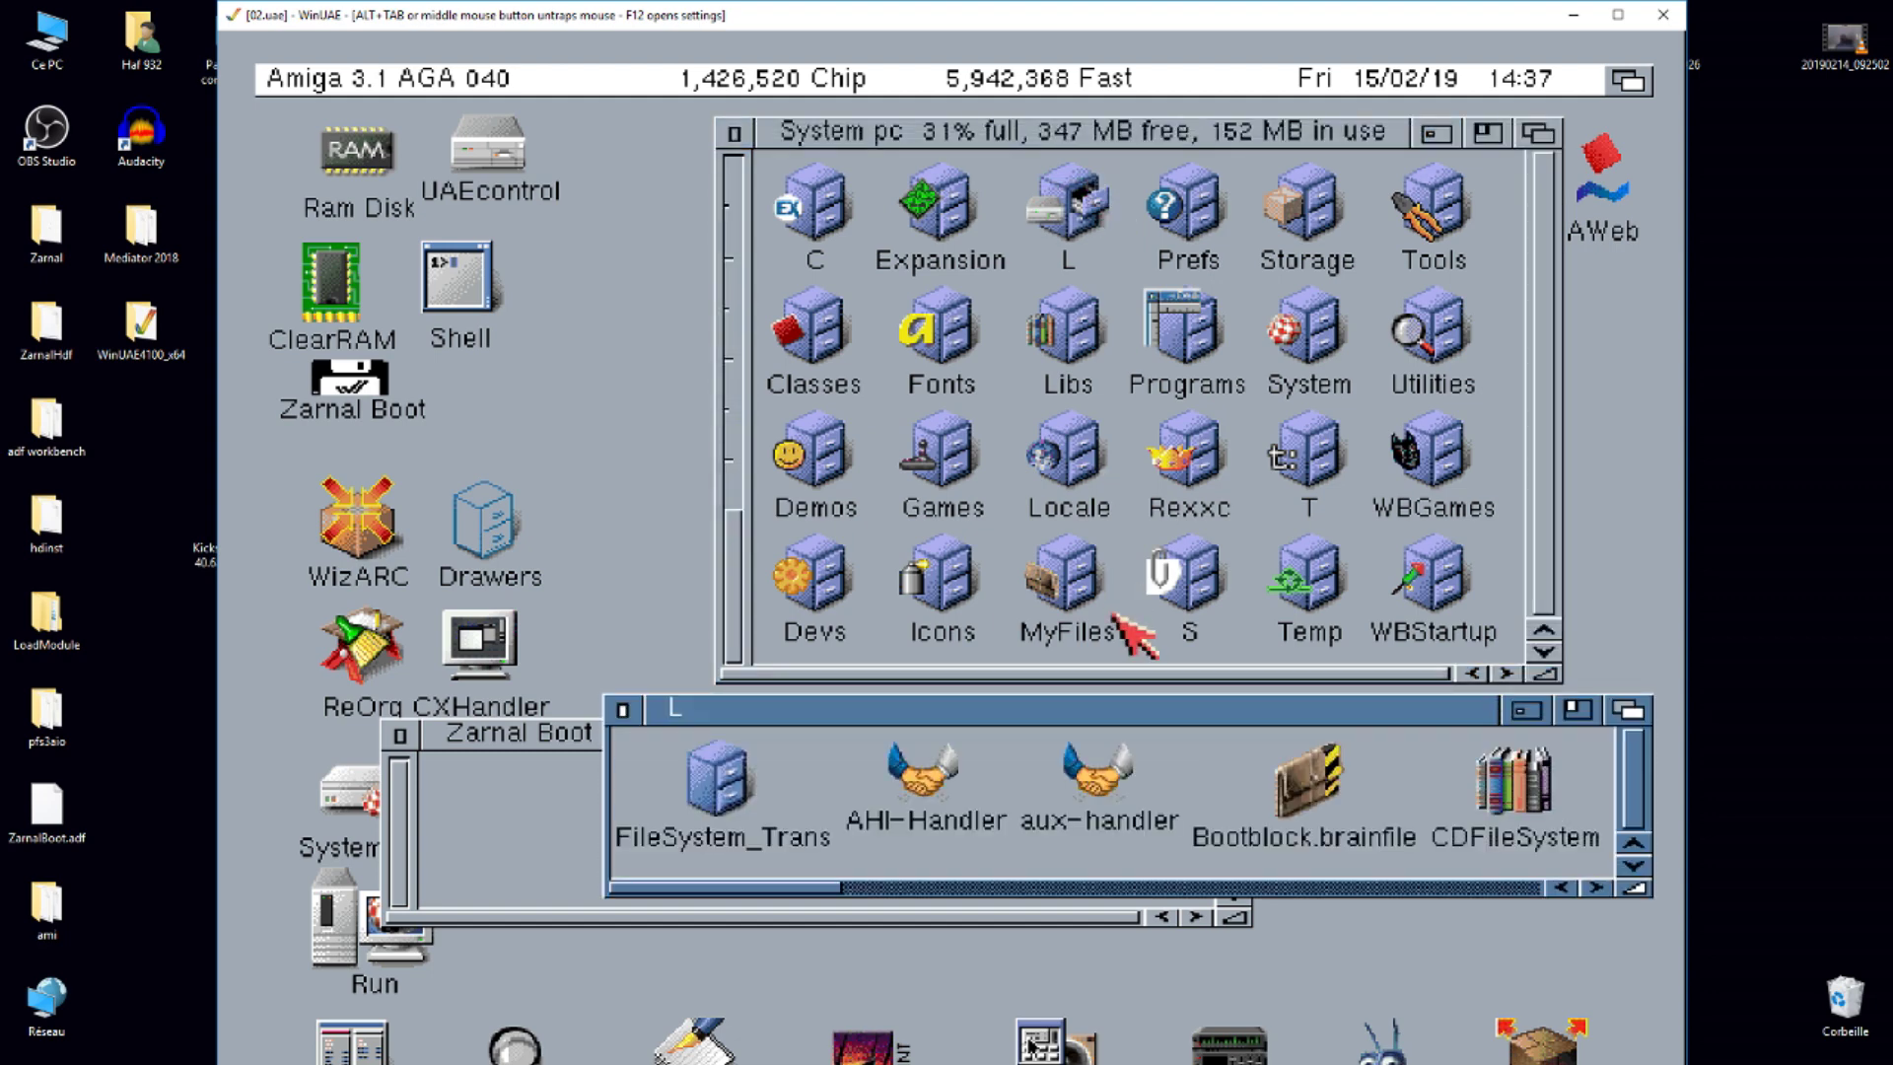
{"action": "left_click_drag", "start_coordinate": [1134, 710], "coordinate": [858, 127]}
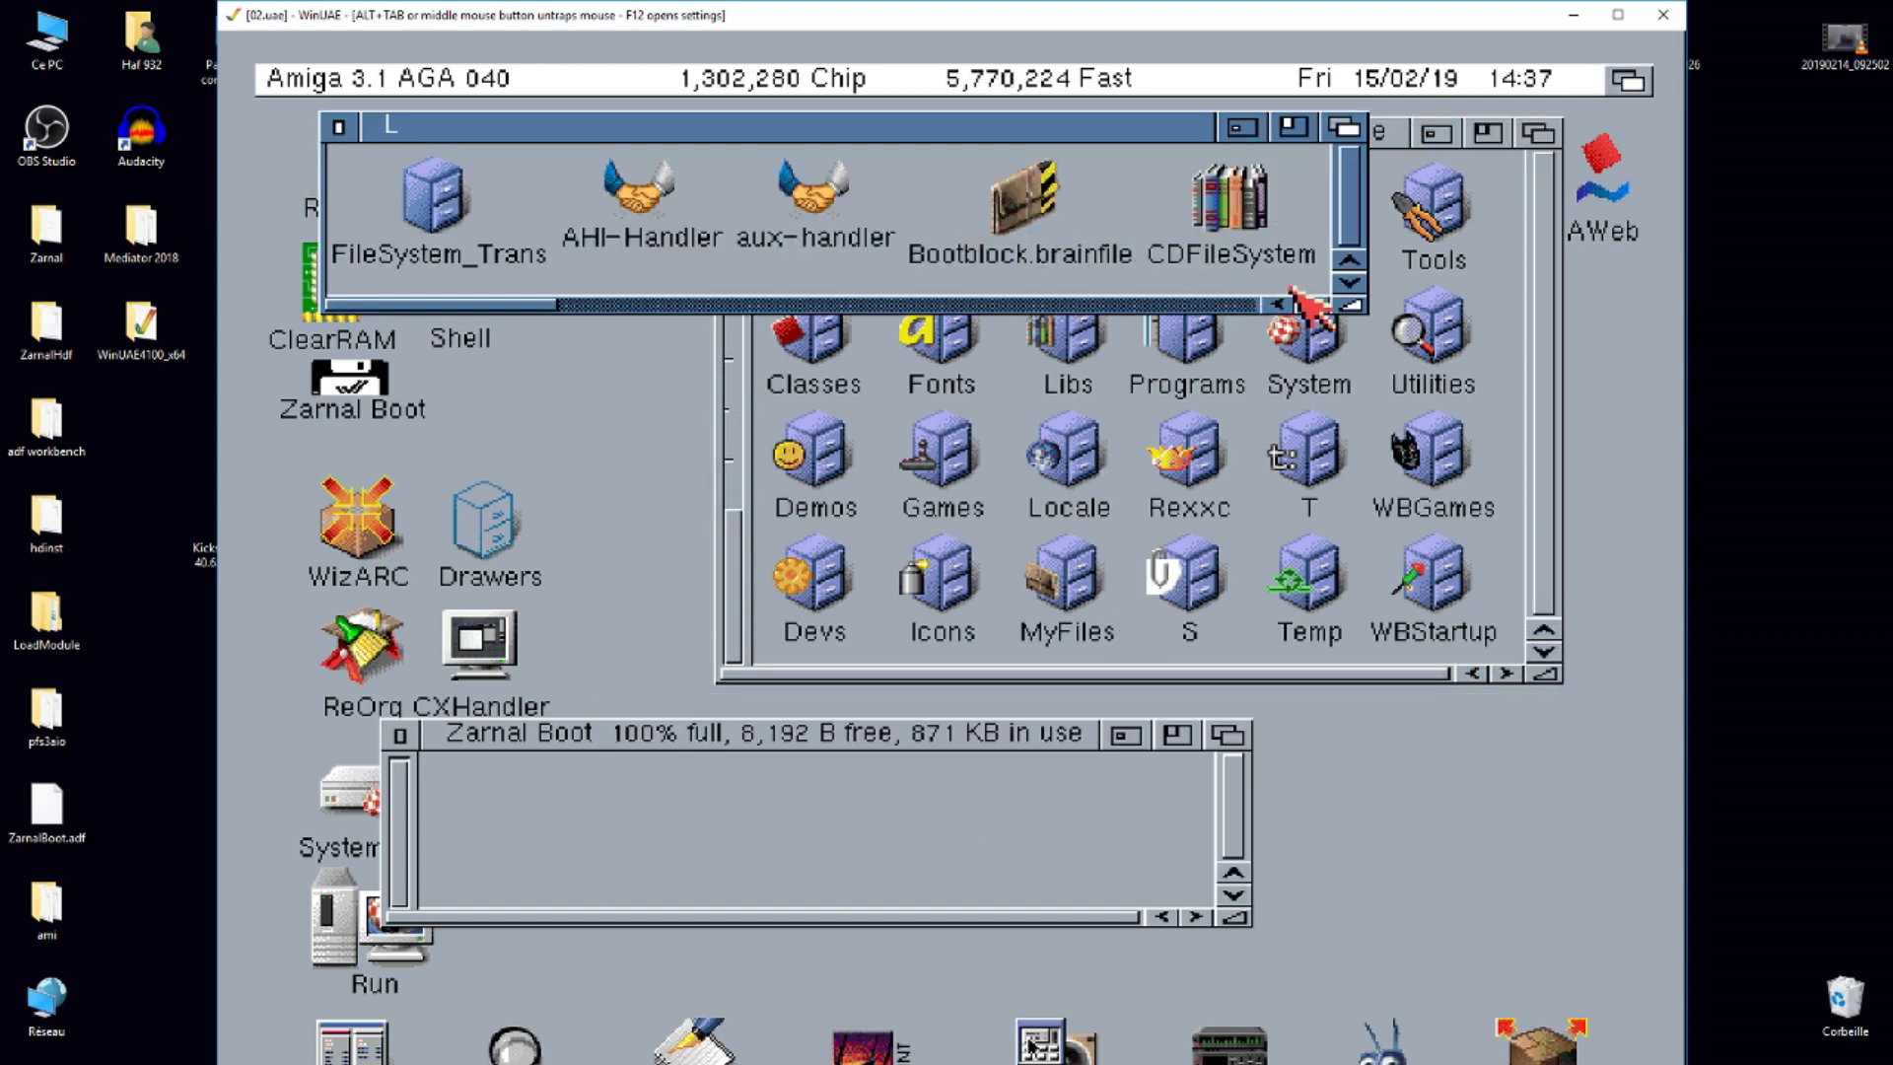
{"action": "left_click_drag", "start_coordinate": [524, 314], "coordinate": [1090, 311]}
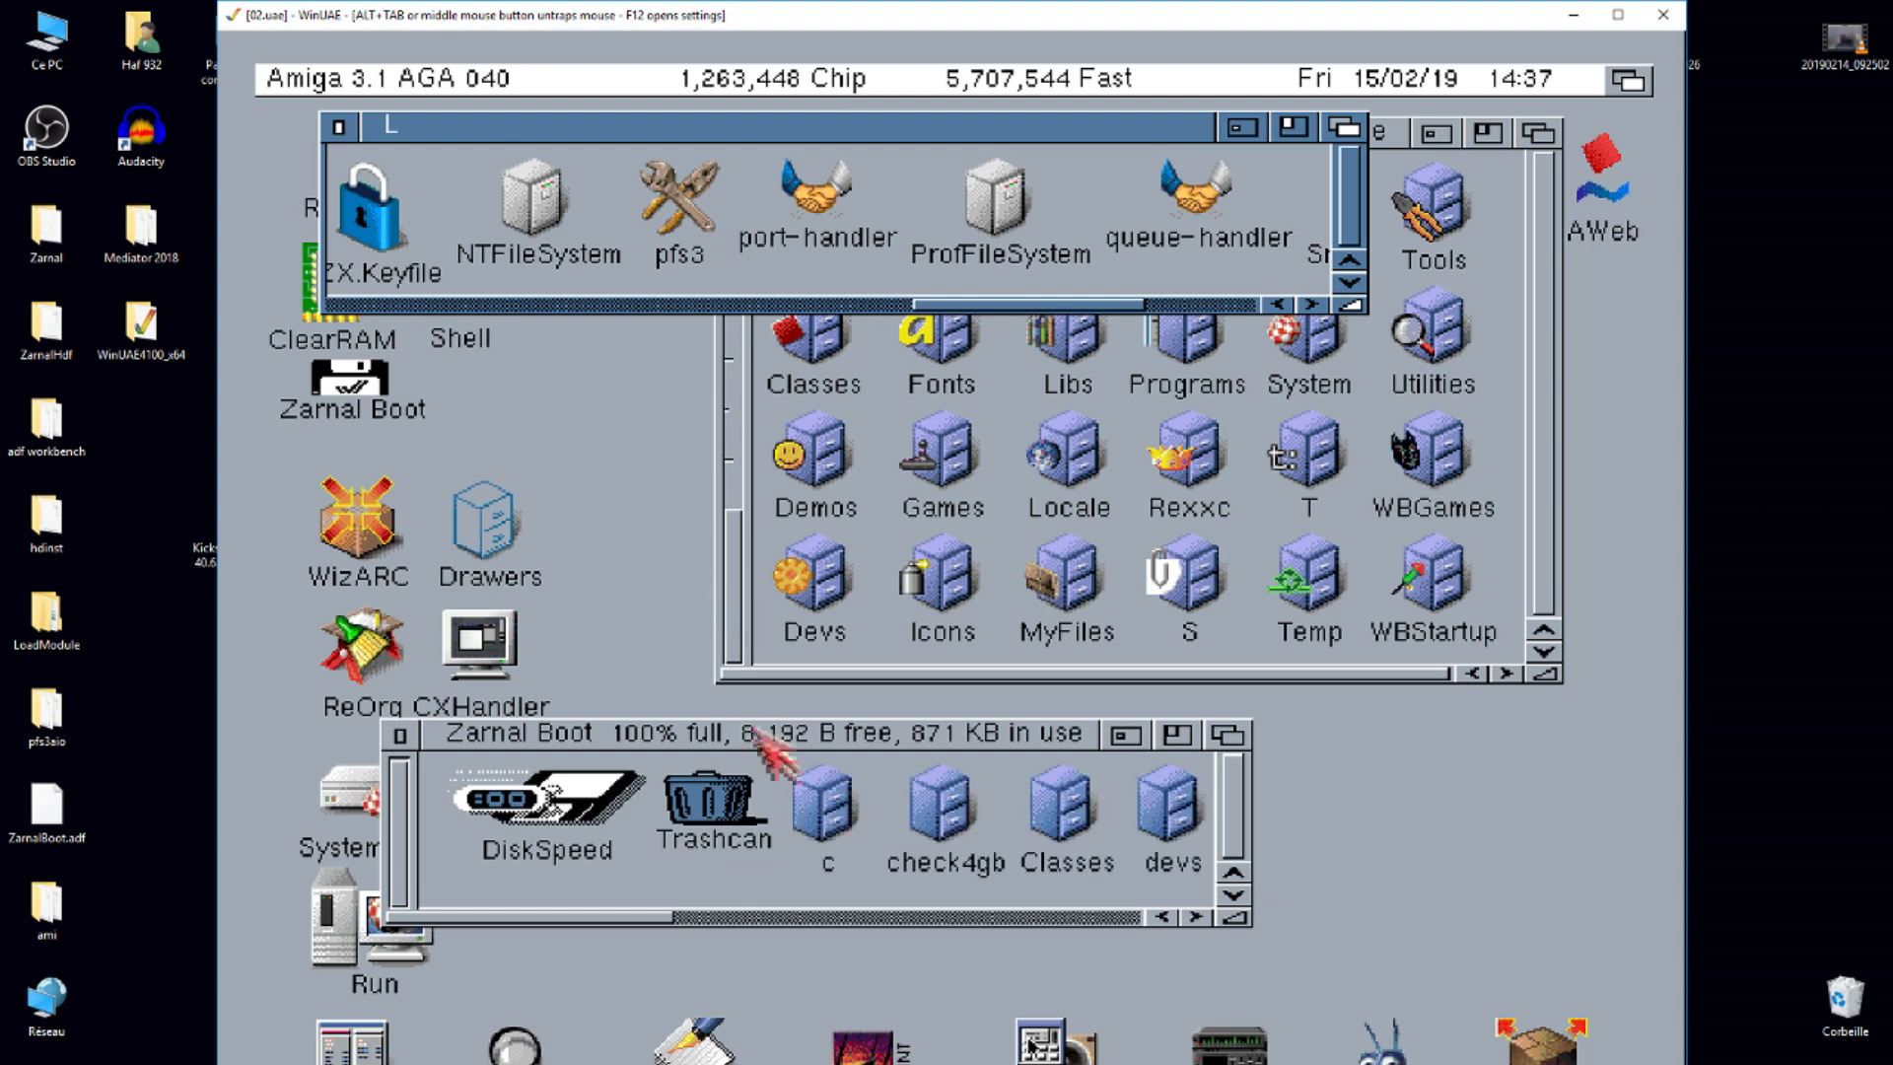
- Check the l drawer of Zarnal Boot for the pfs3 file, and close all open drawer and disk windows
{"action": "left_click_drag", "start_coordinate": [651, 922], "coordinate": [906, 828]}
{"action": "left_click", "coordinate": [901, 791]}
{"action": "double_click", "coordinate": [901, 794]}
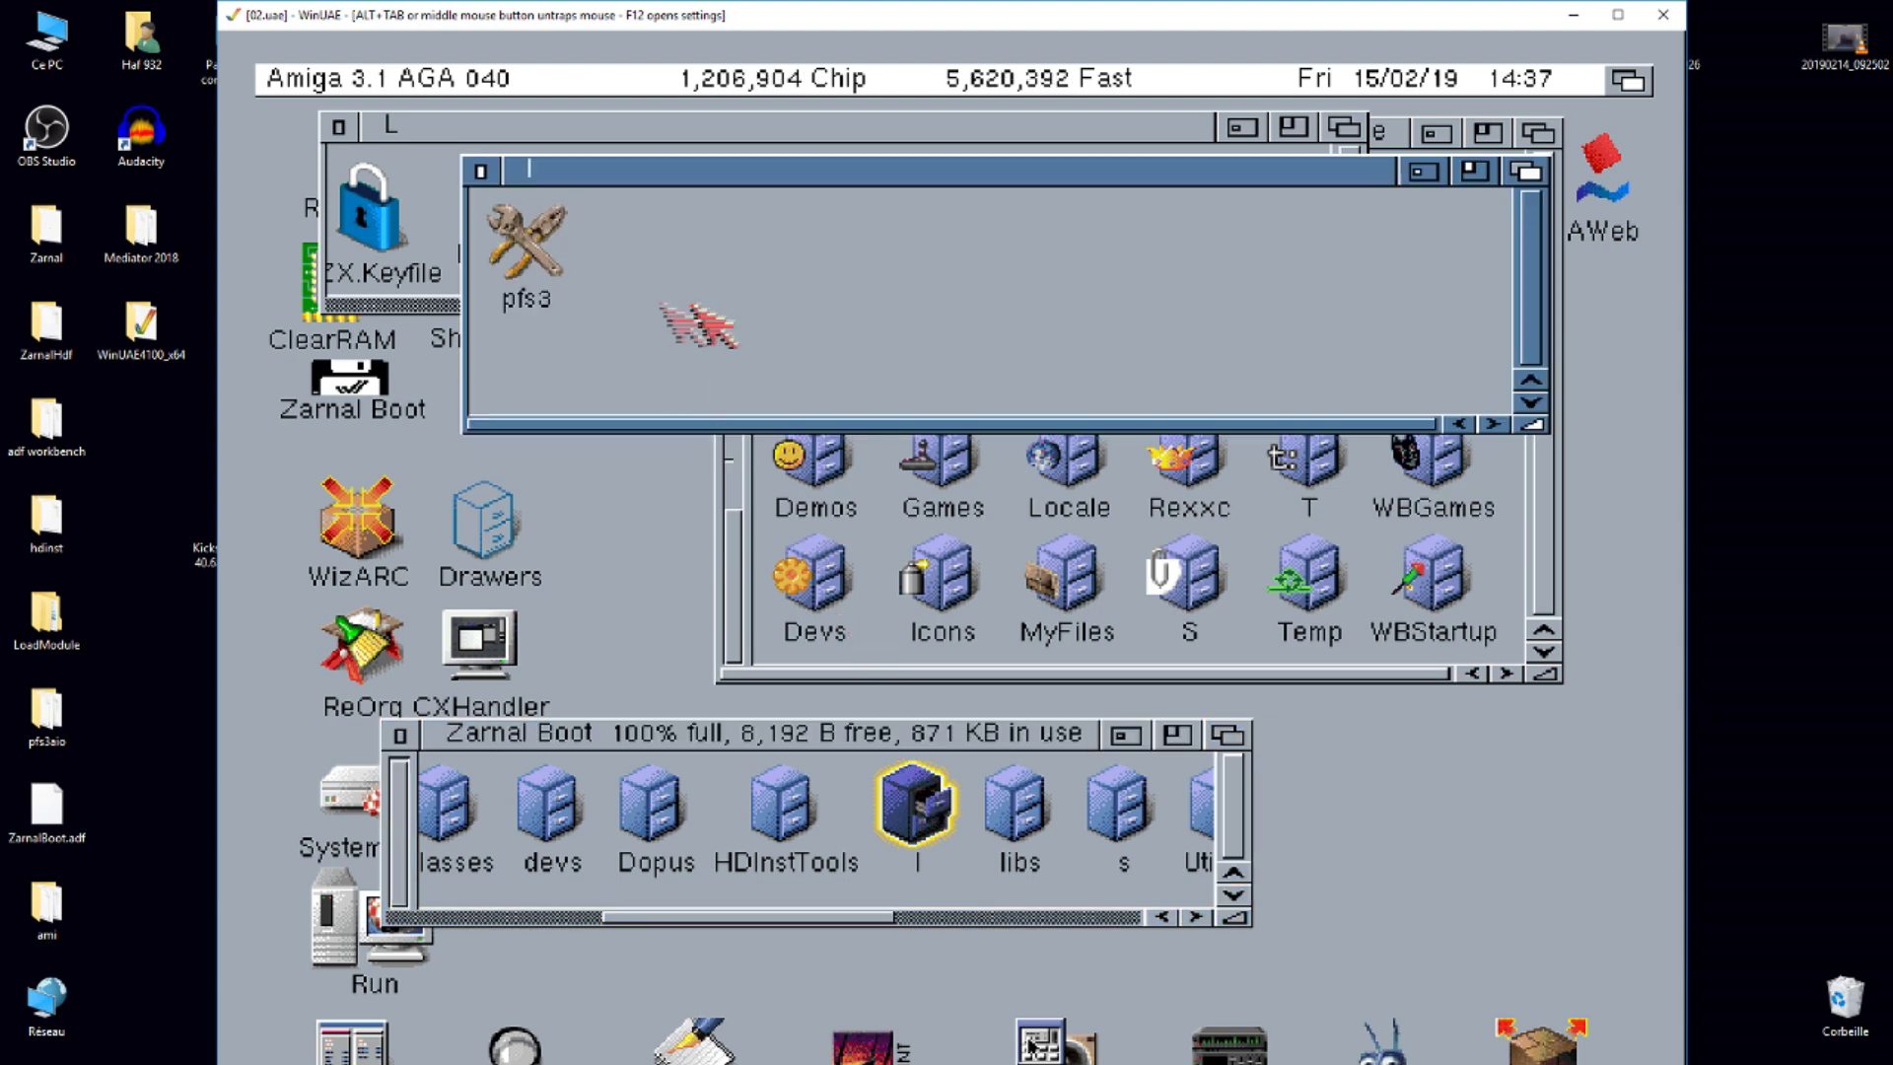
{"action": "left_click_drag", "start_coordinate": [698, 174], "coordinate": [675, 309]}
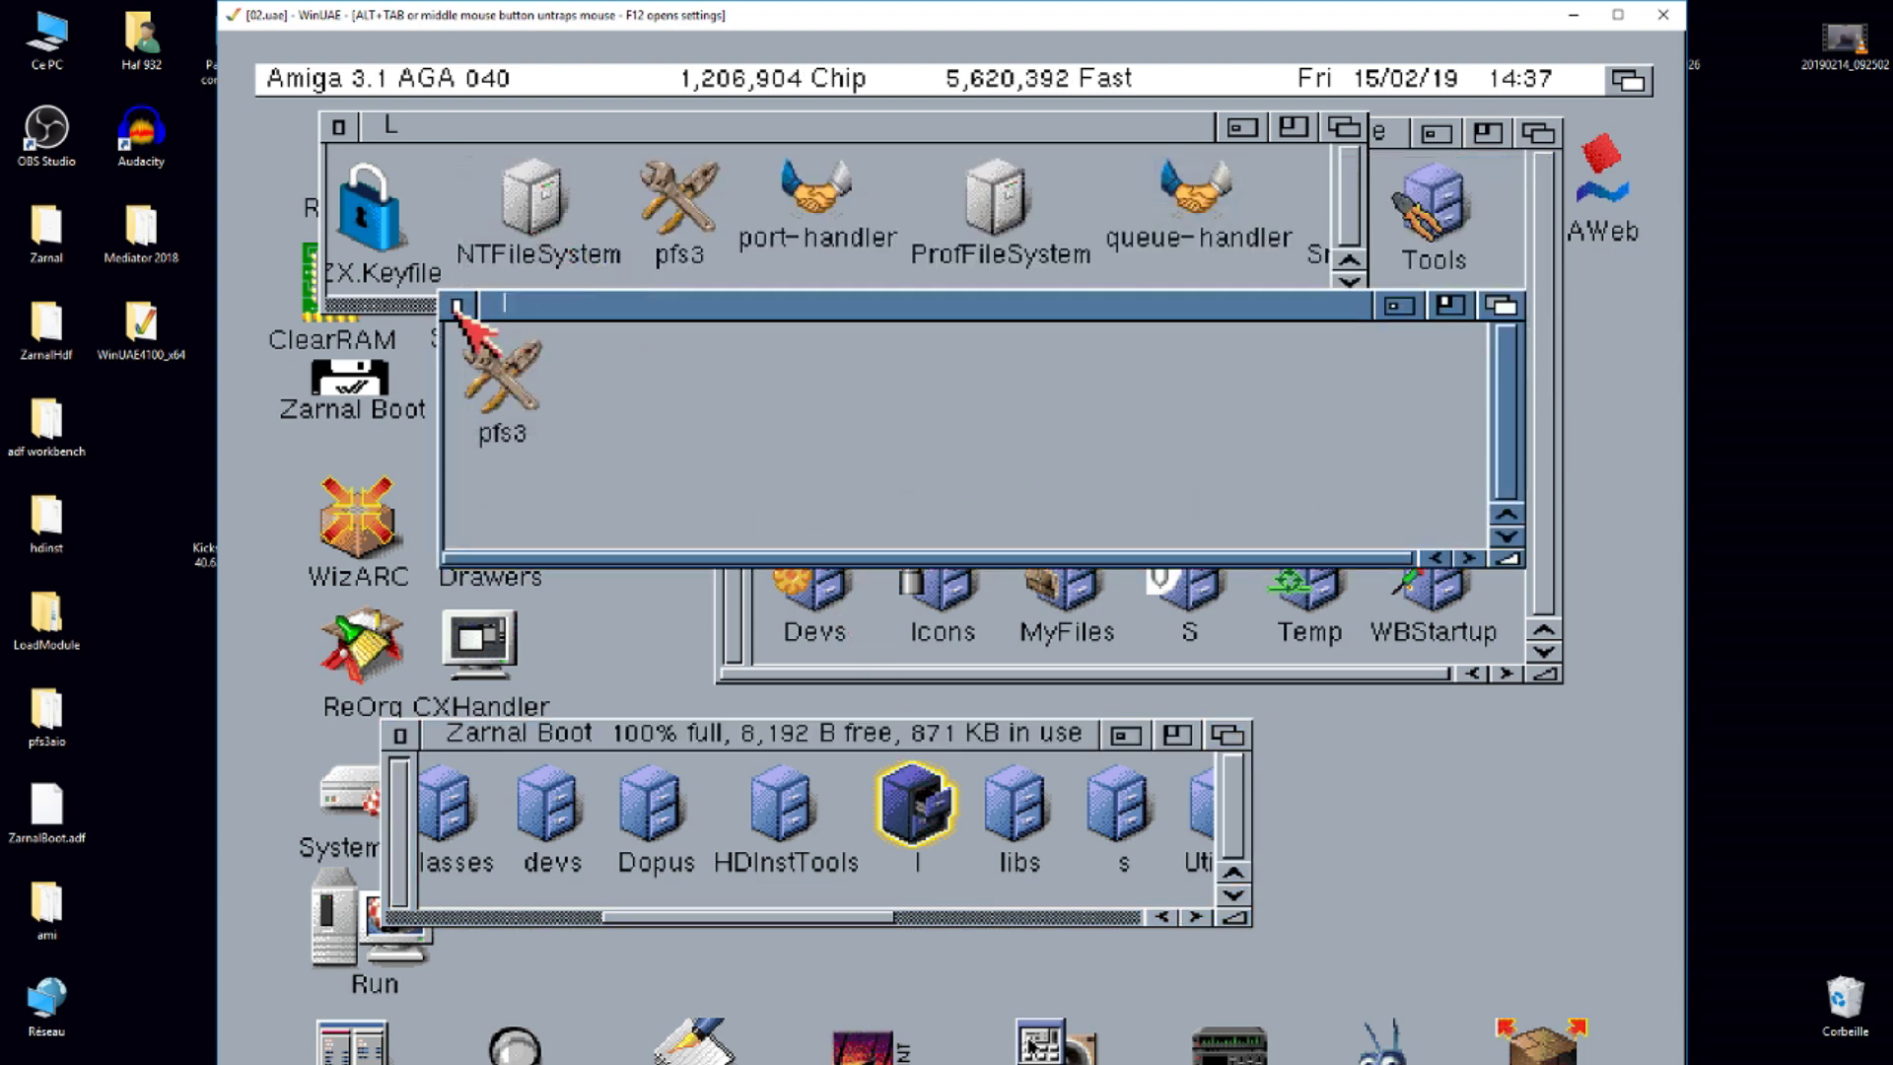
{"action": "left_click", "coordinate": [481, 308]}
{"action": "left_click", "coordinate": [339, 126]}
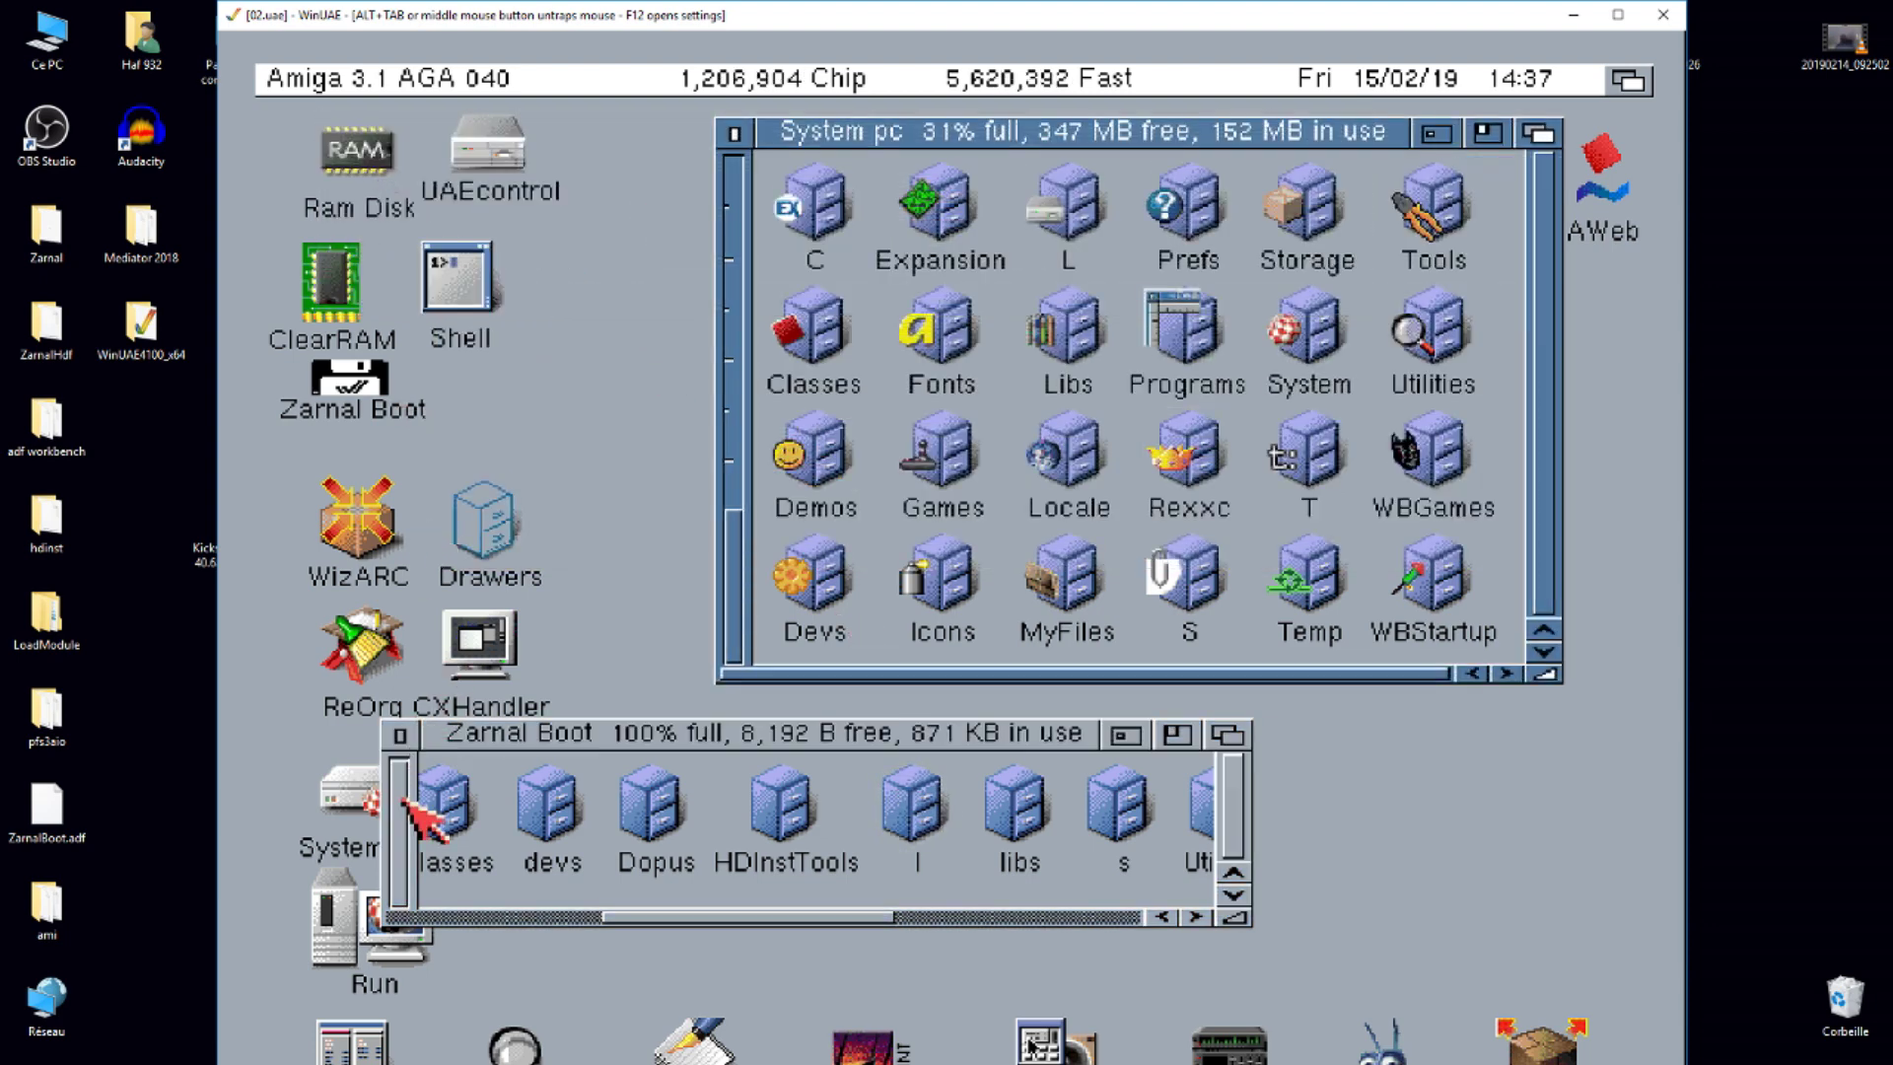
{"action": "left_click", "coordinate": [399, 736]}
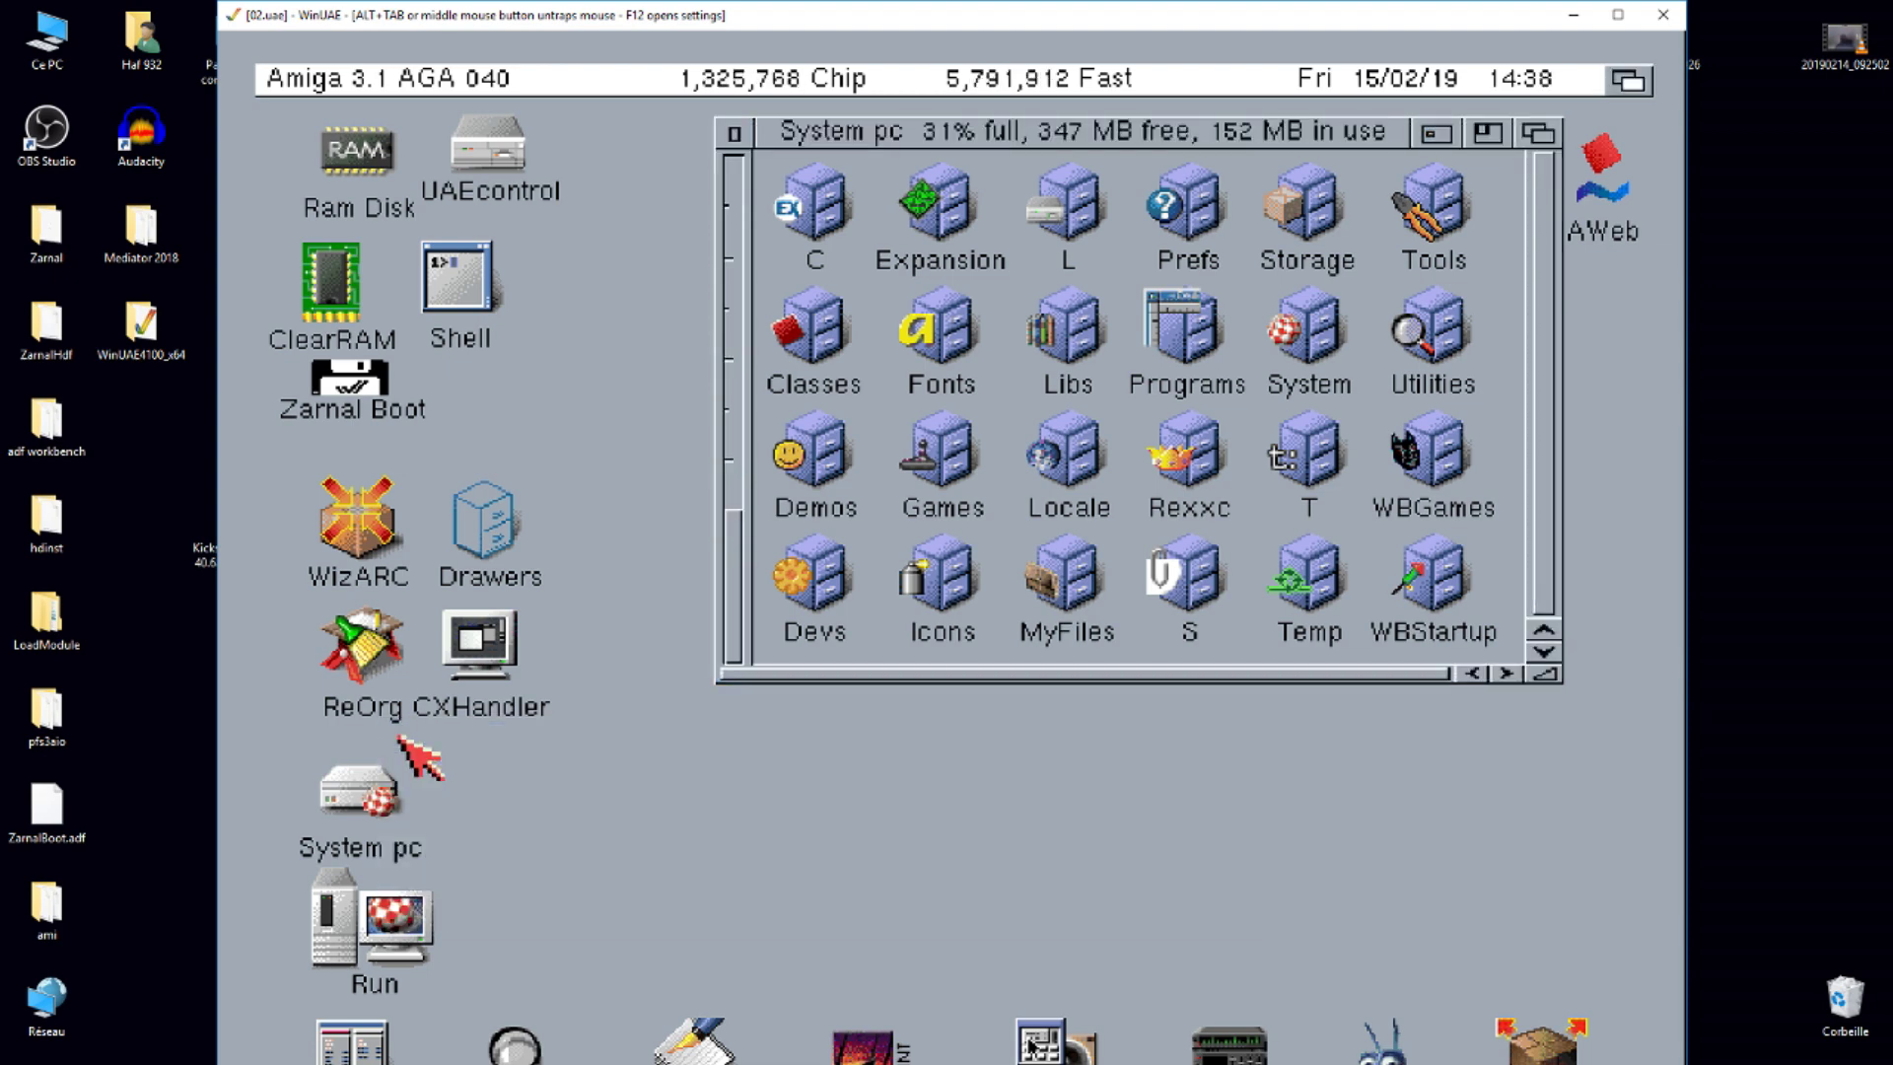
{"action": "left_click", "coordinate": [738, 131]}
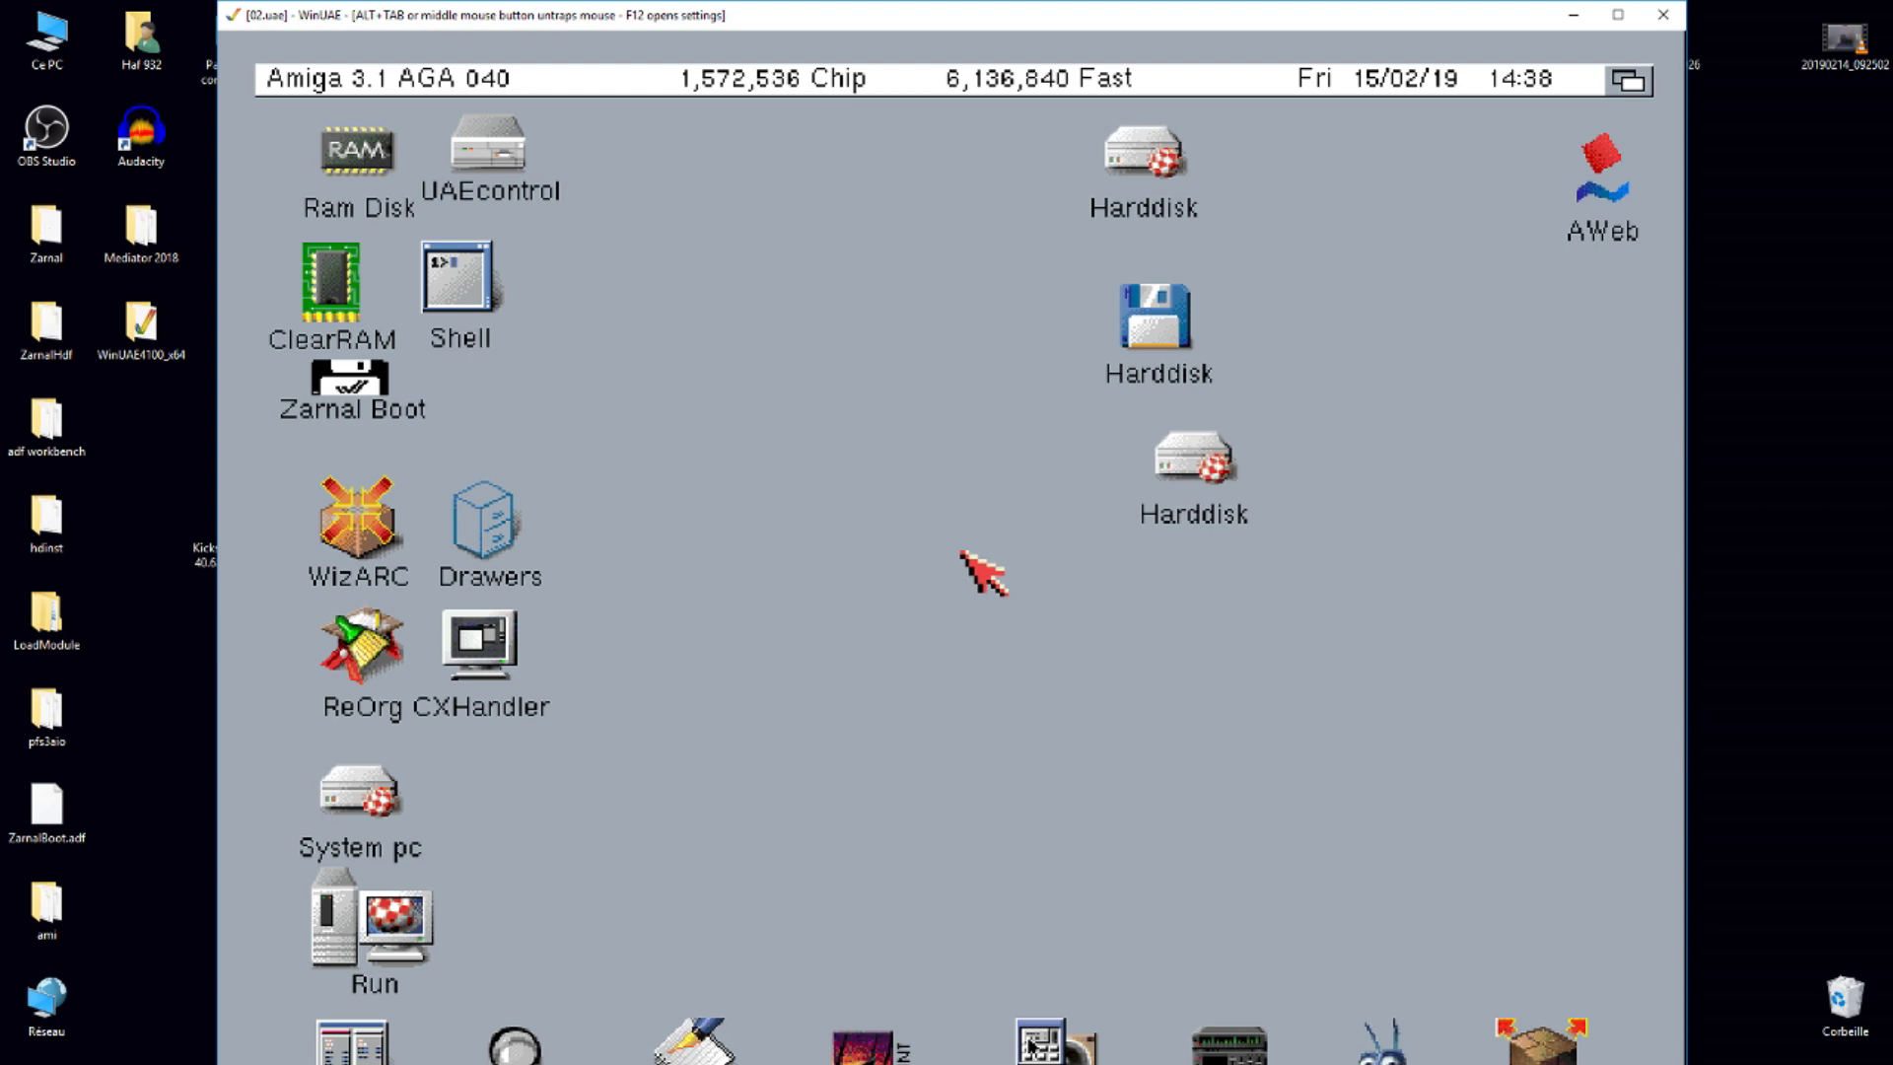
- Inspect the disk information of the uppermost and lowest Harddisk icons, closing each information window
{"action": "left_click", "coordinate": [1124, 149]}
{"action": "right_click", "coordinate": [1124, 143]}
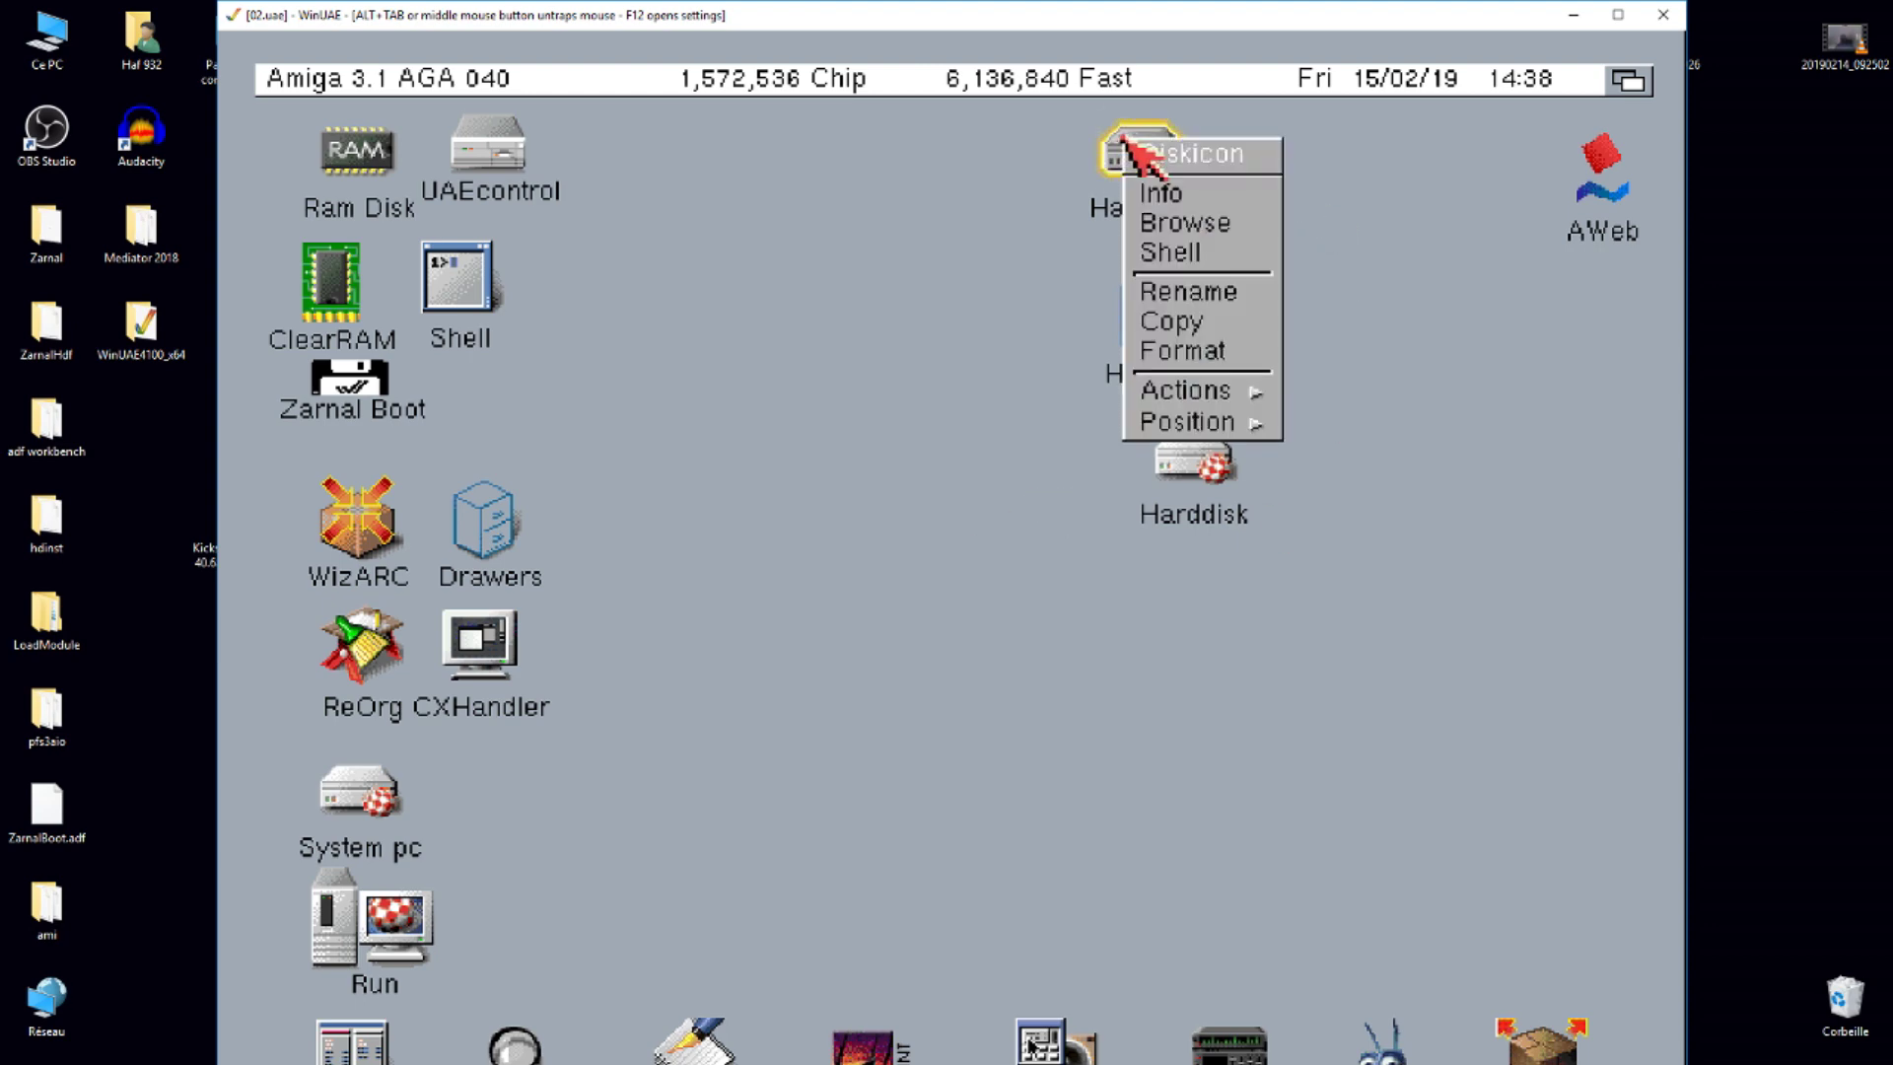
{"action": "left_click", "coordinate": [1196, 194]}
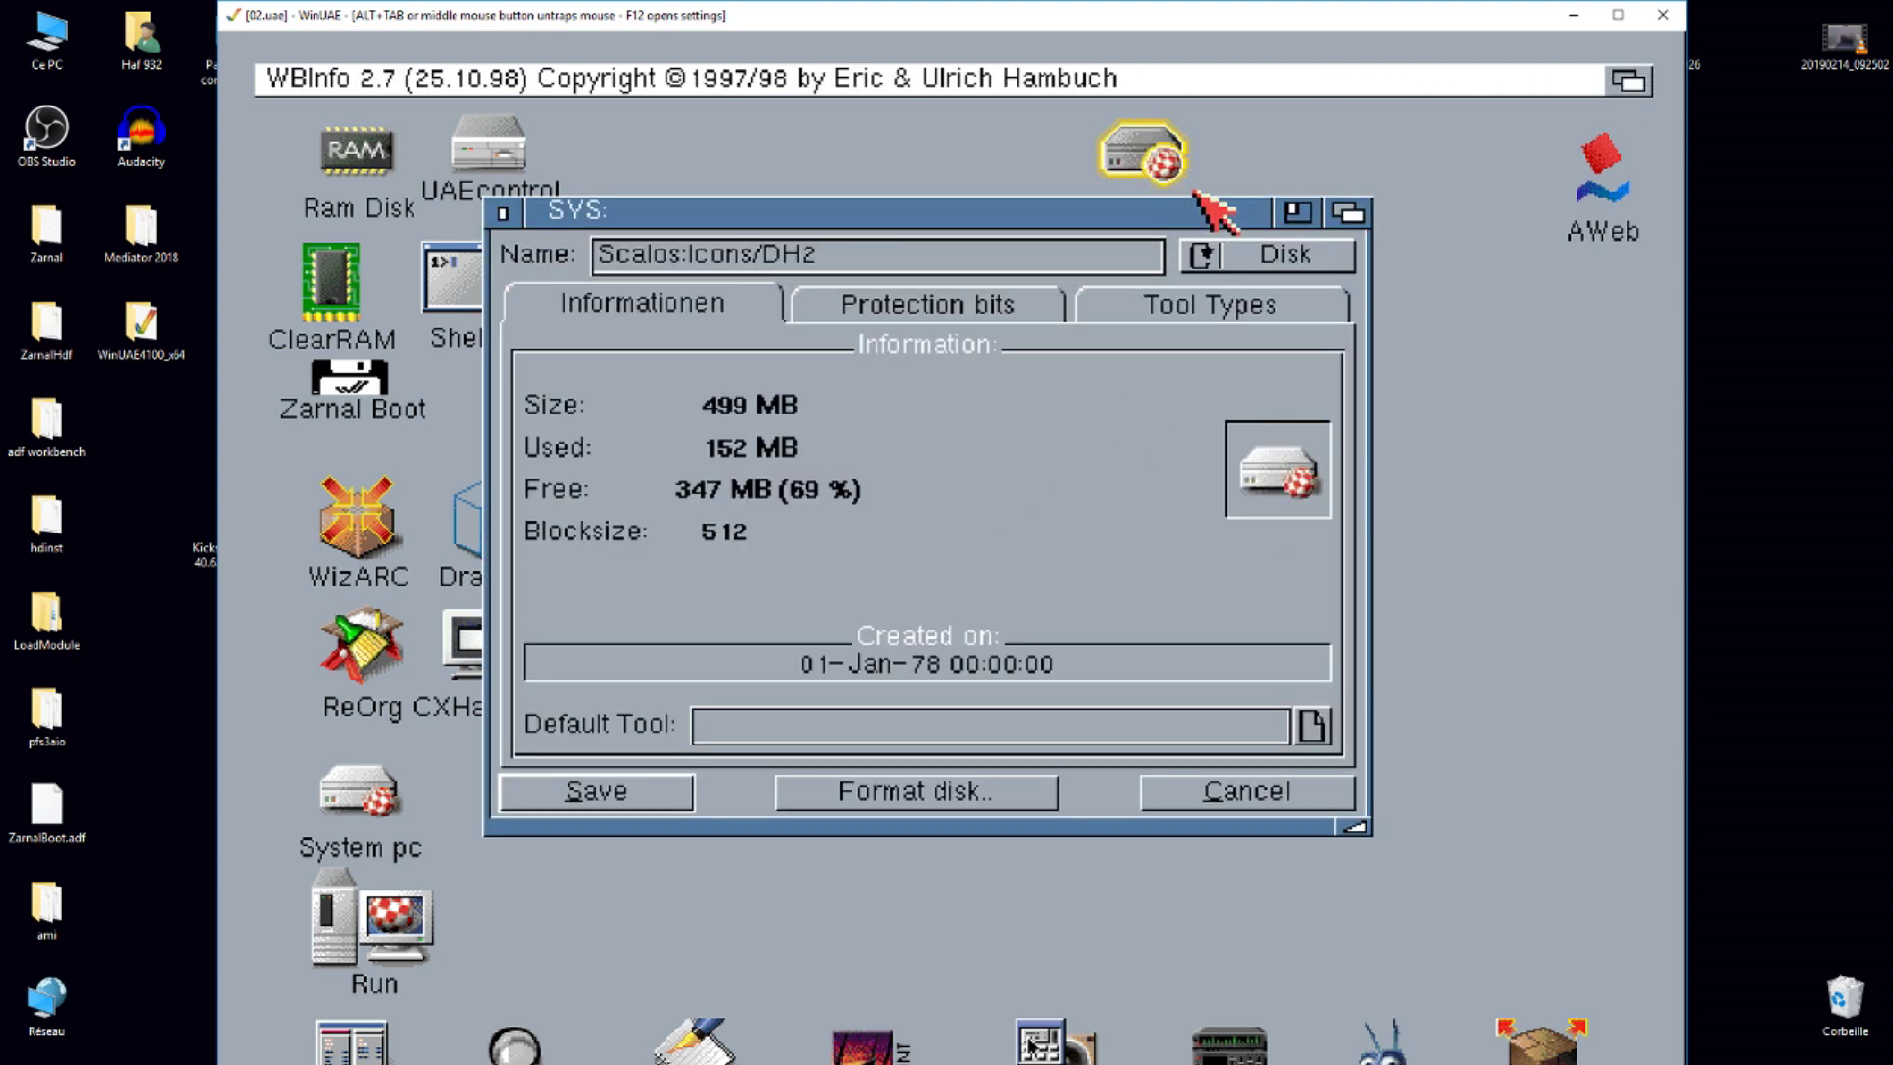
{"action": "left_click", "coordinate": [504, 213]}
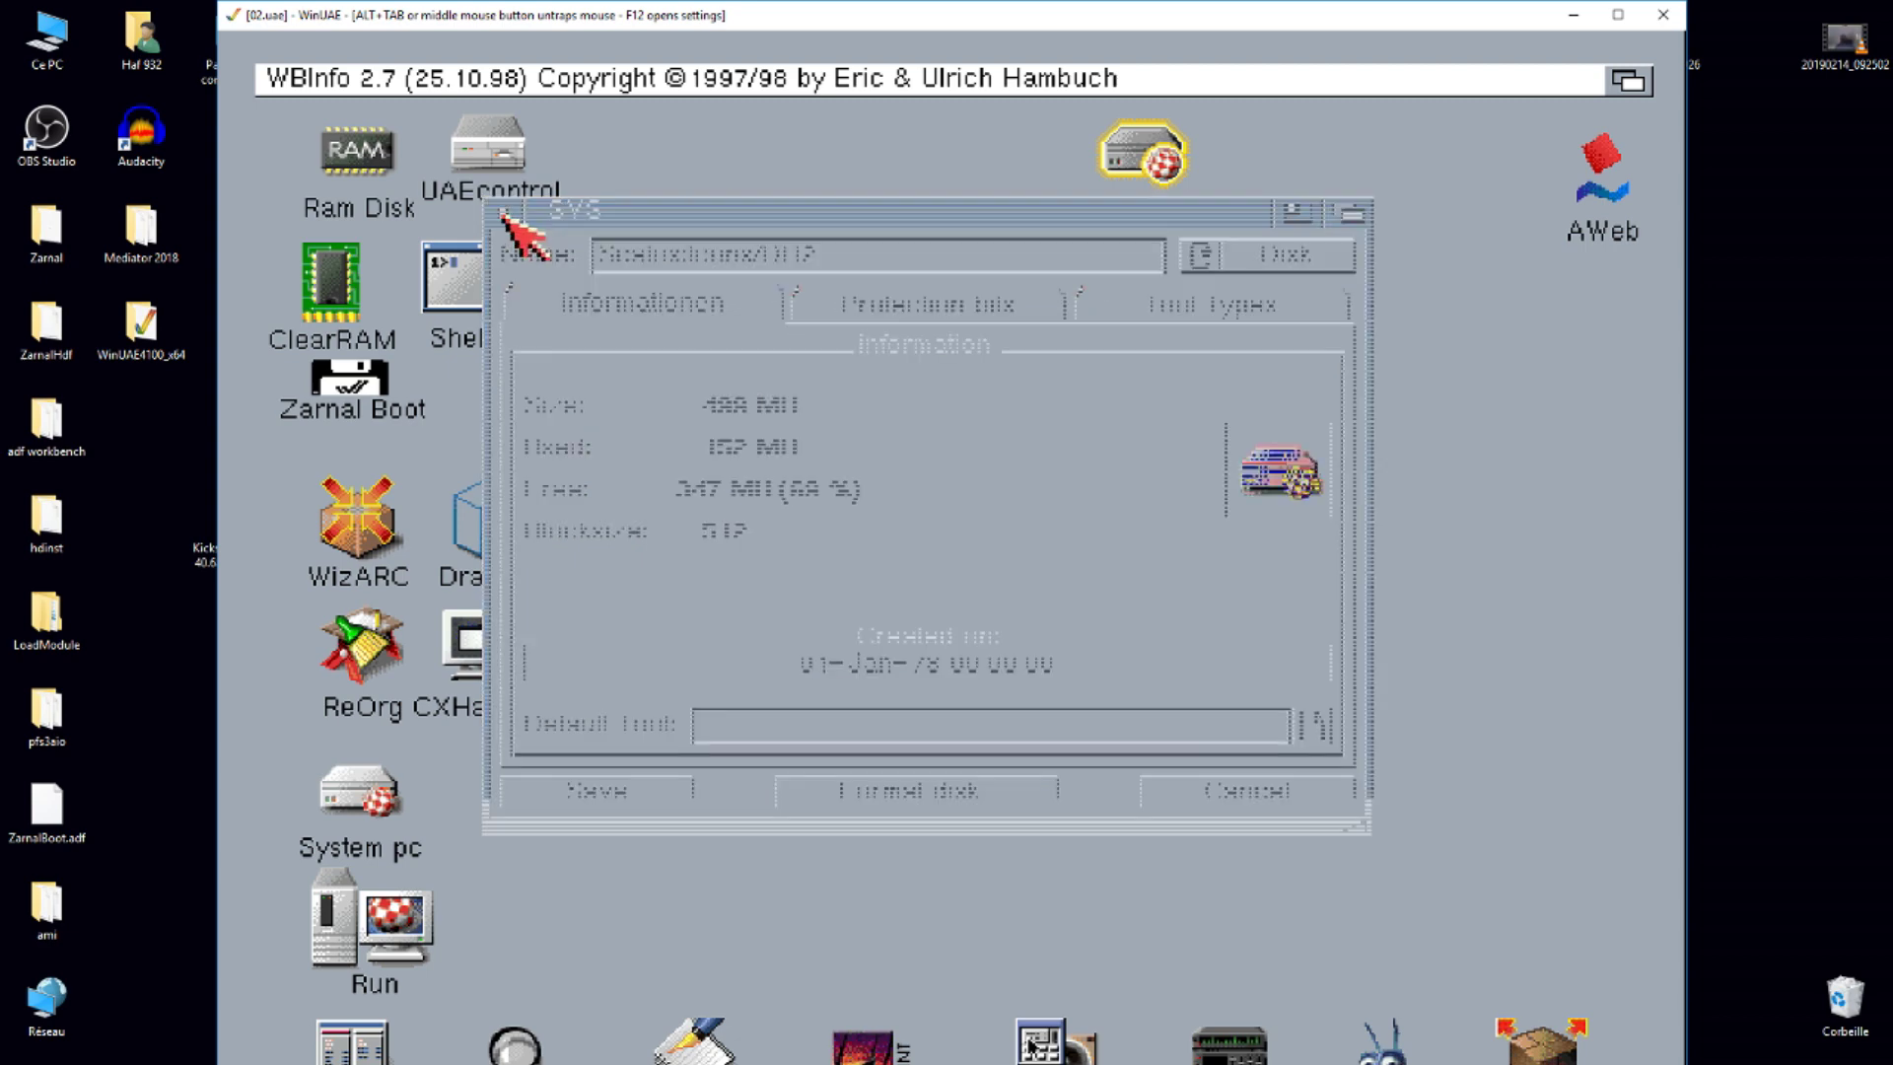
{"action": "left_click", "coordinate": [1191, 455]}
{"action": "right_click", "coordinate": [1201, 463]}
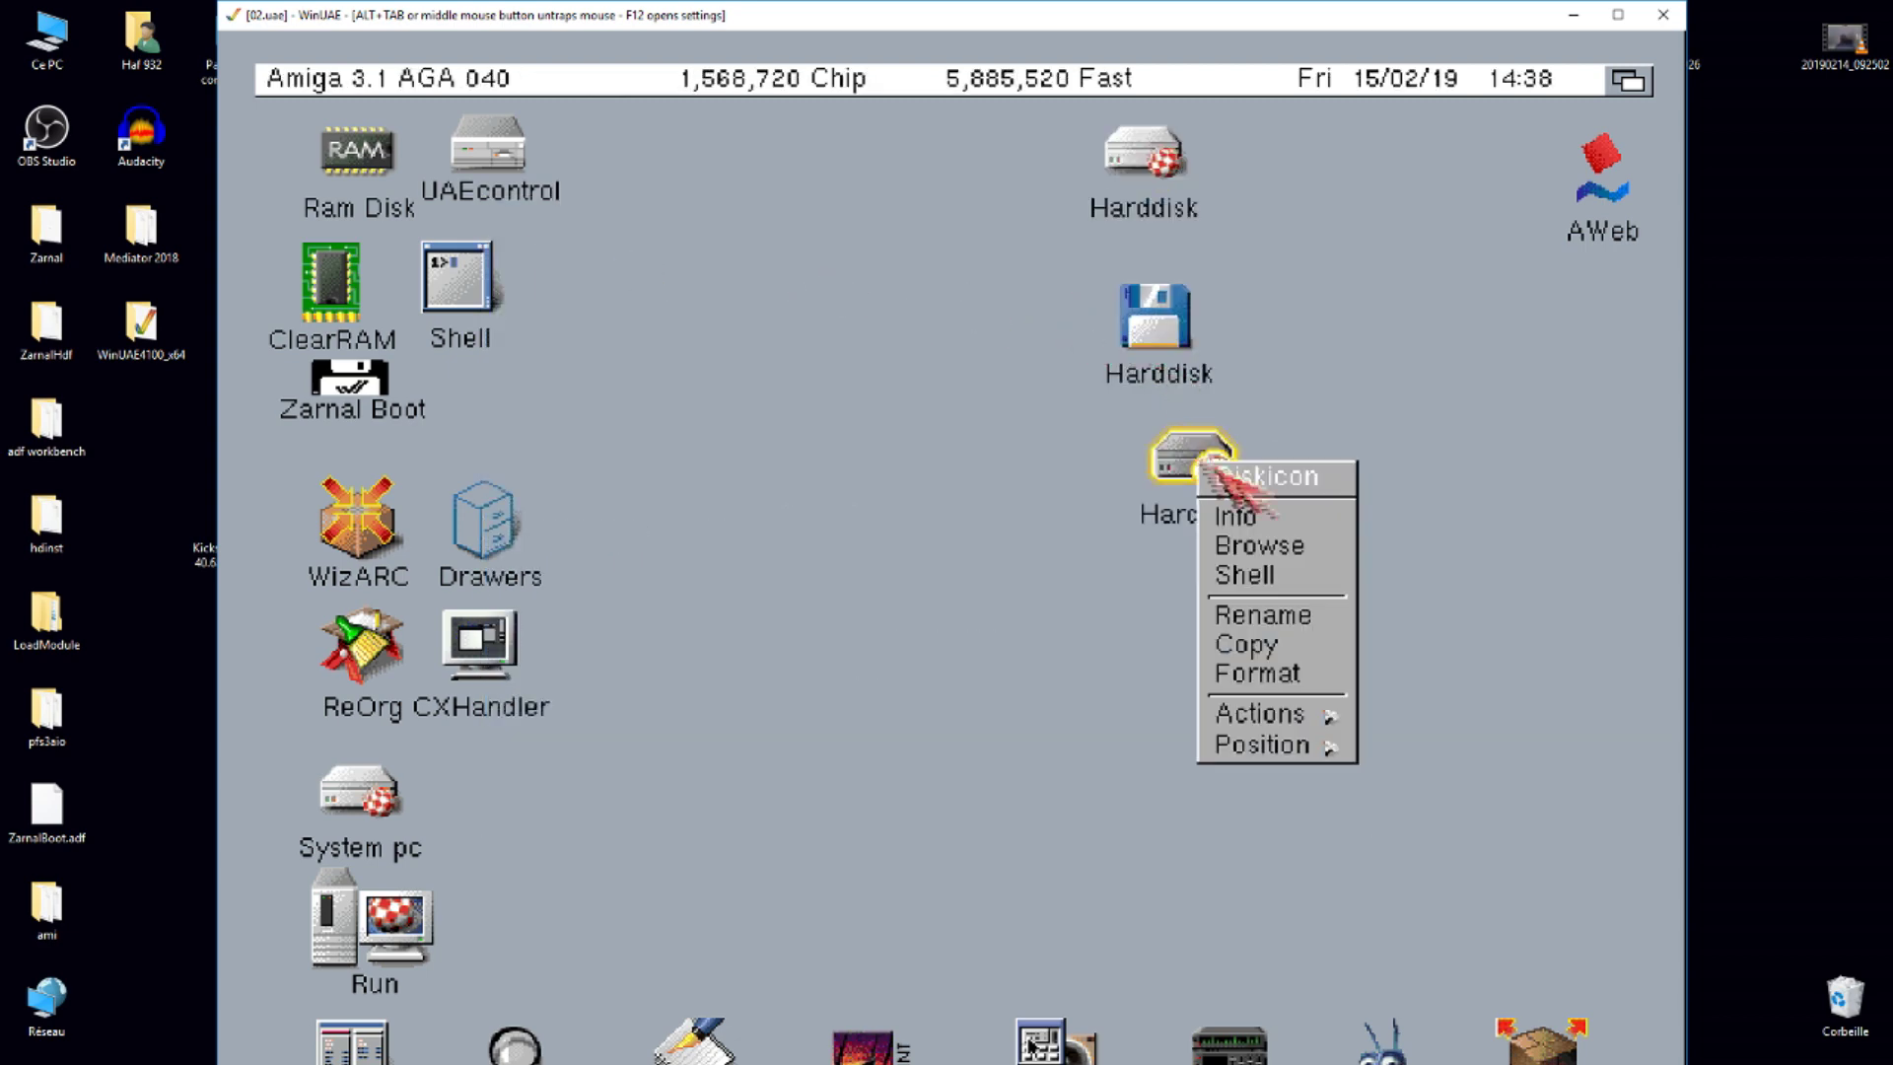
{"action": "left_click", "coordinate": [1240, 517]}
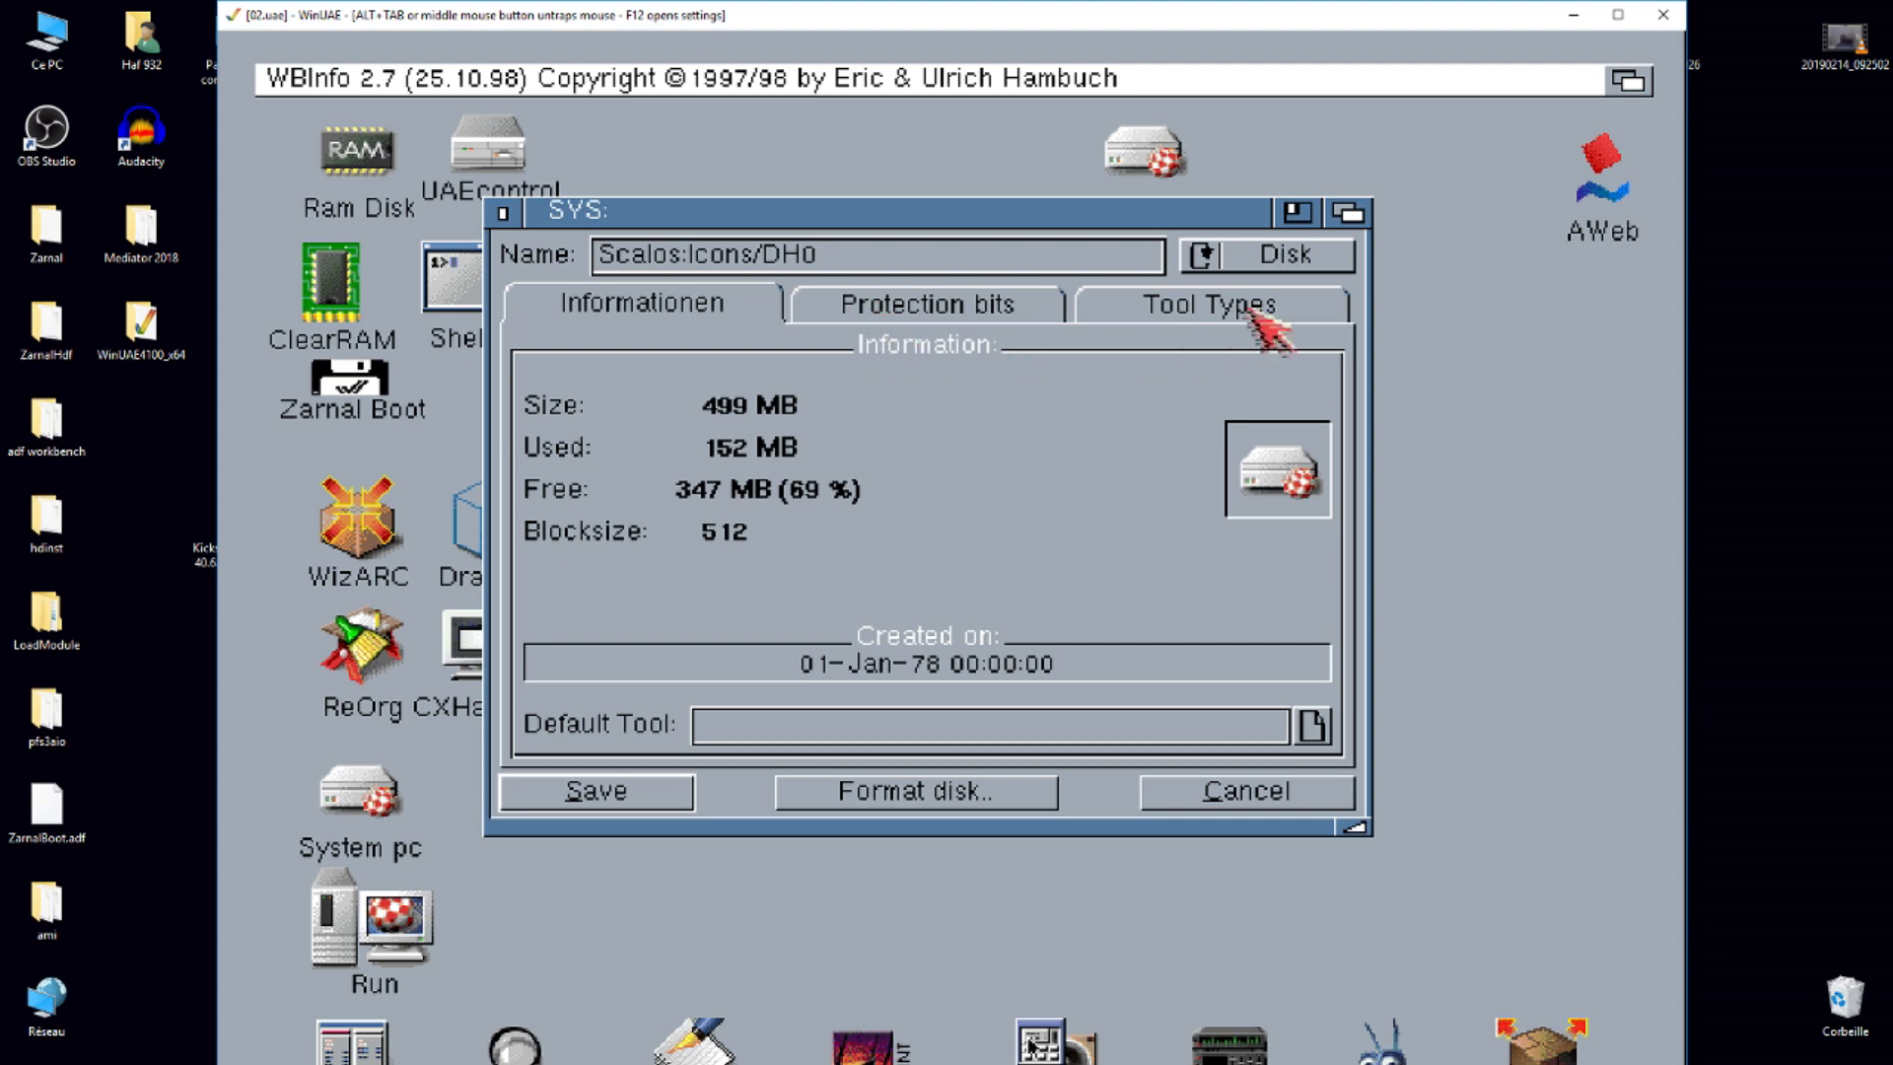
{"action": "left_click", "coordinate": [503, 213]}
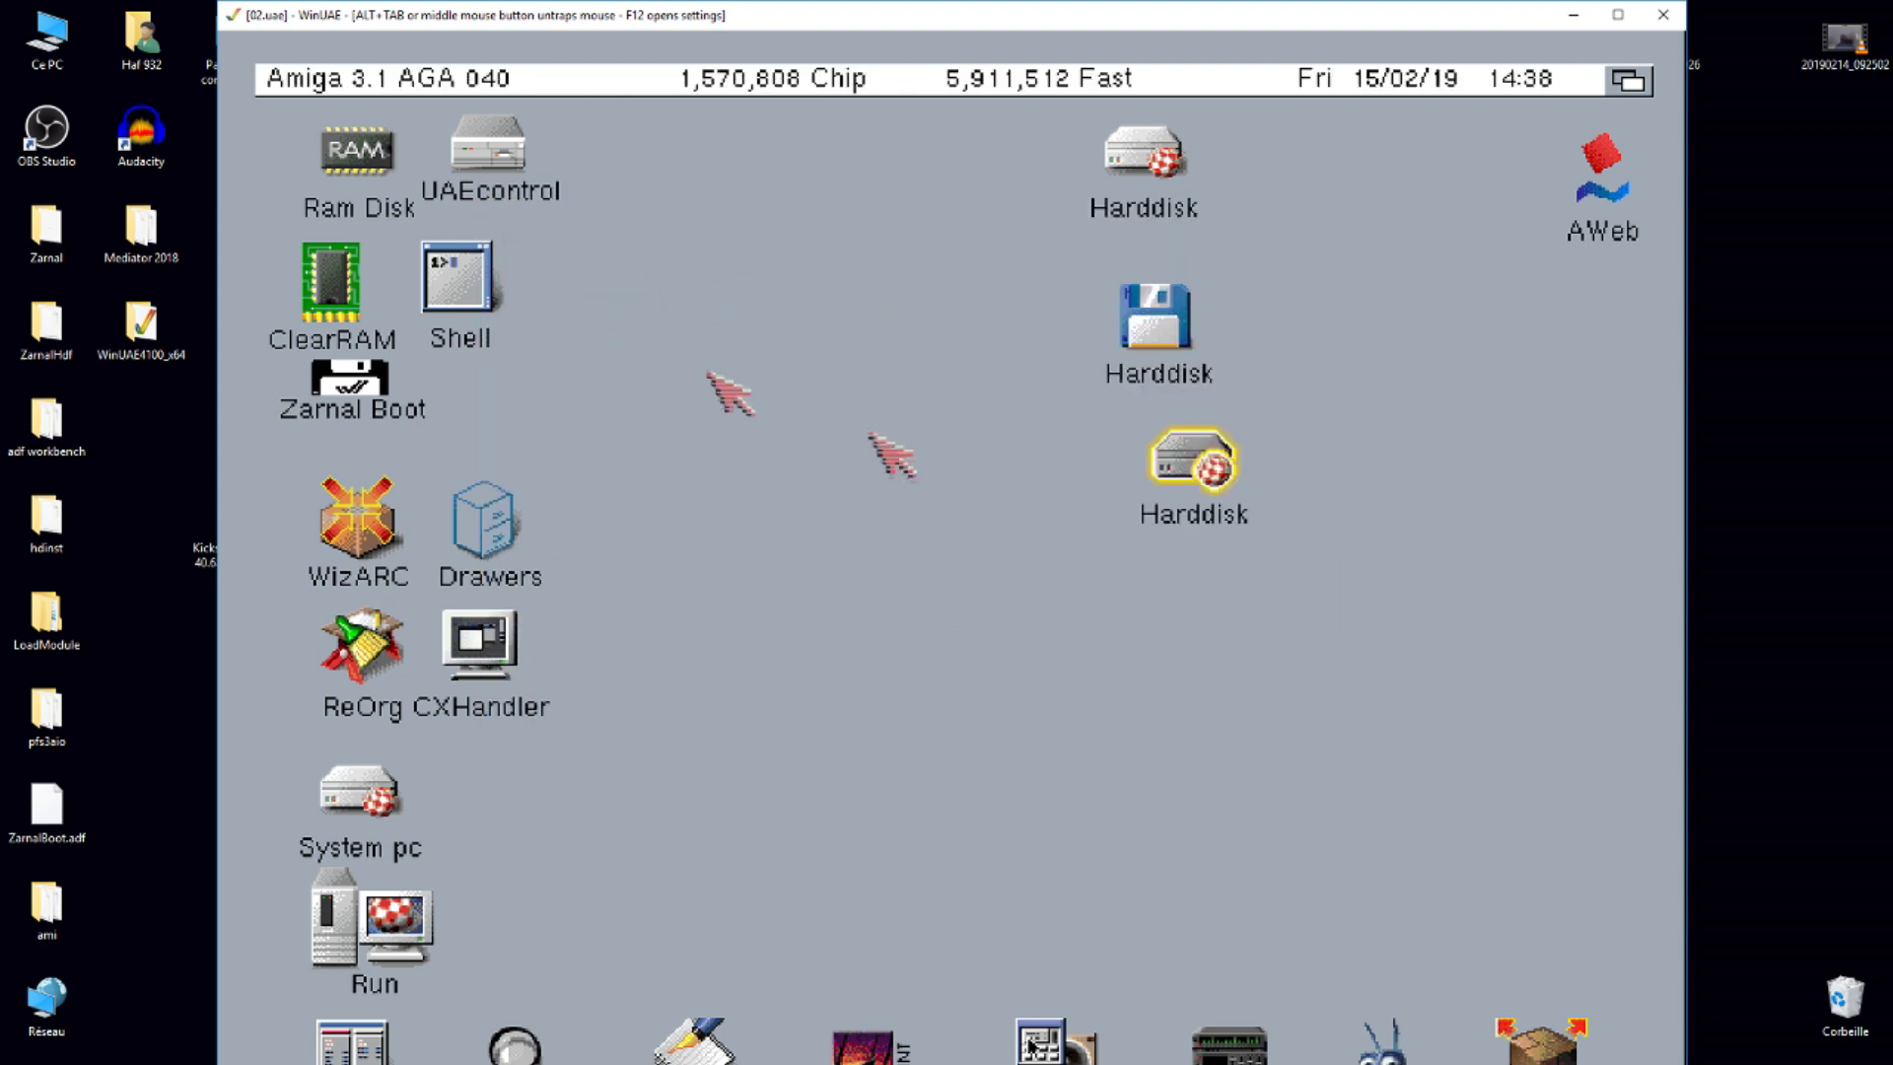
- Rename the lowest Harddisk to "System" and move its icon into the empty area of the desktop
{"action": "right_click", "coordinate": [1189, 465]}
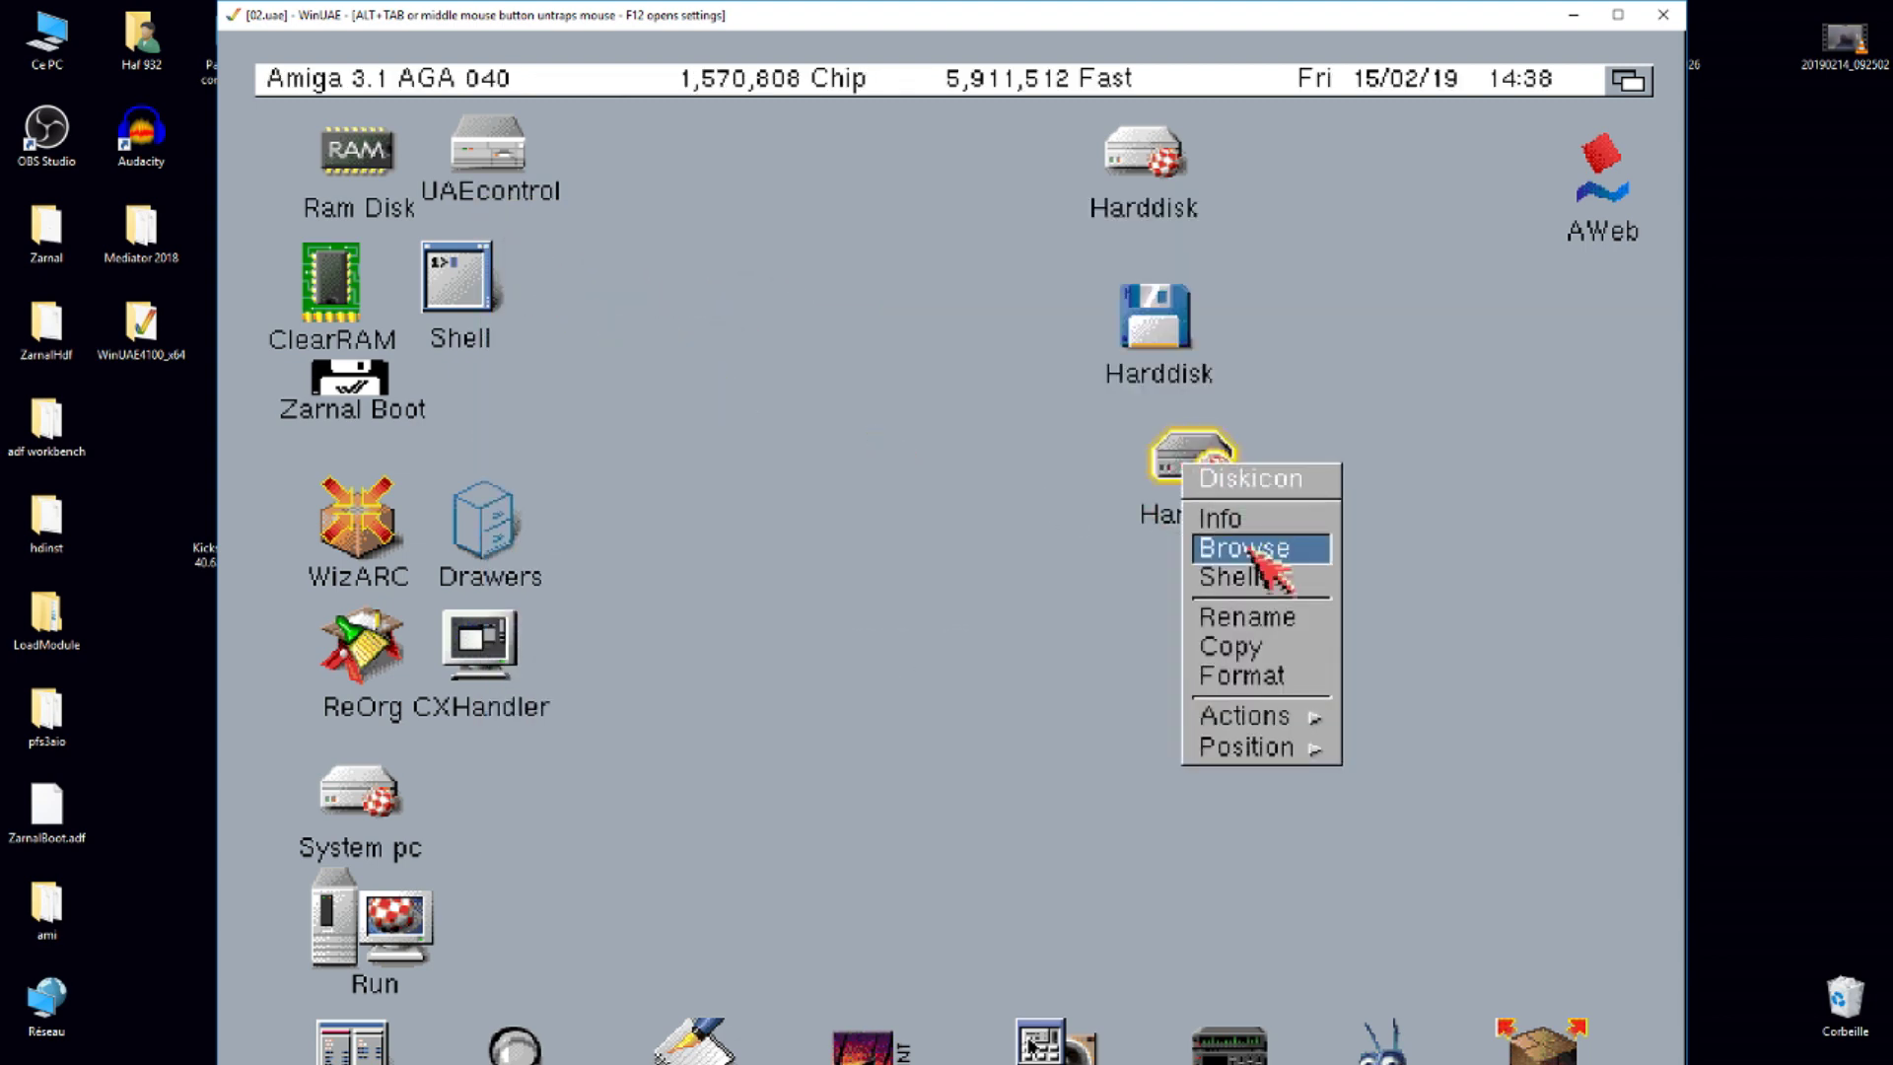
{"action": "left_click", "coordinate": [1257, 619]}
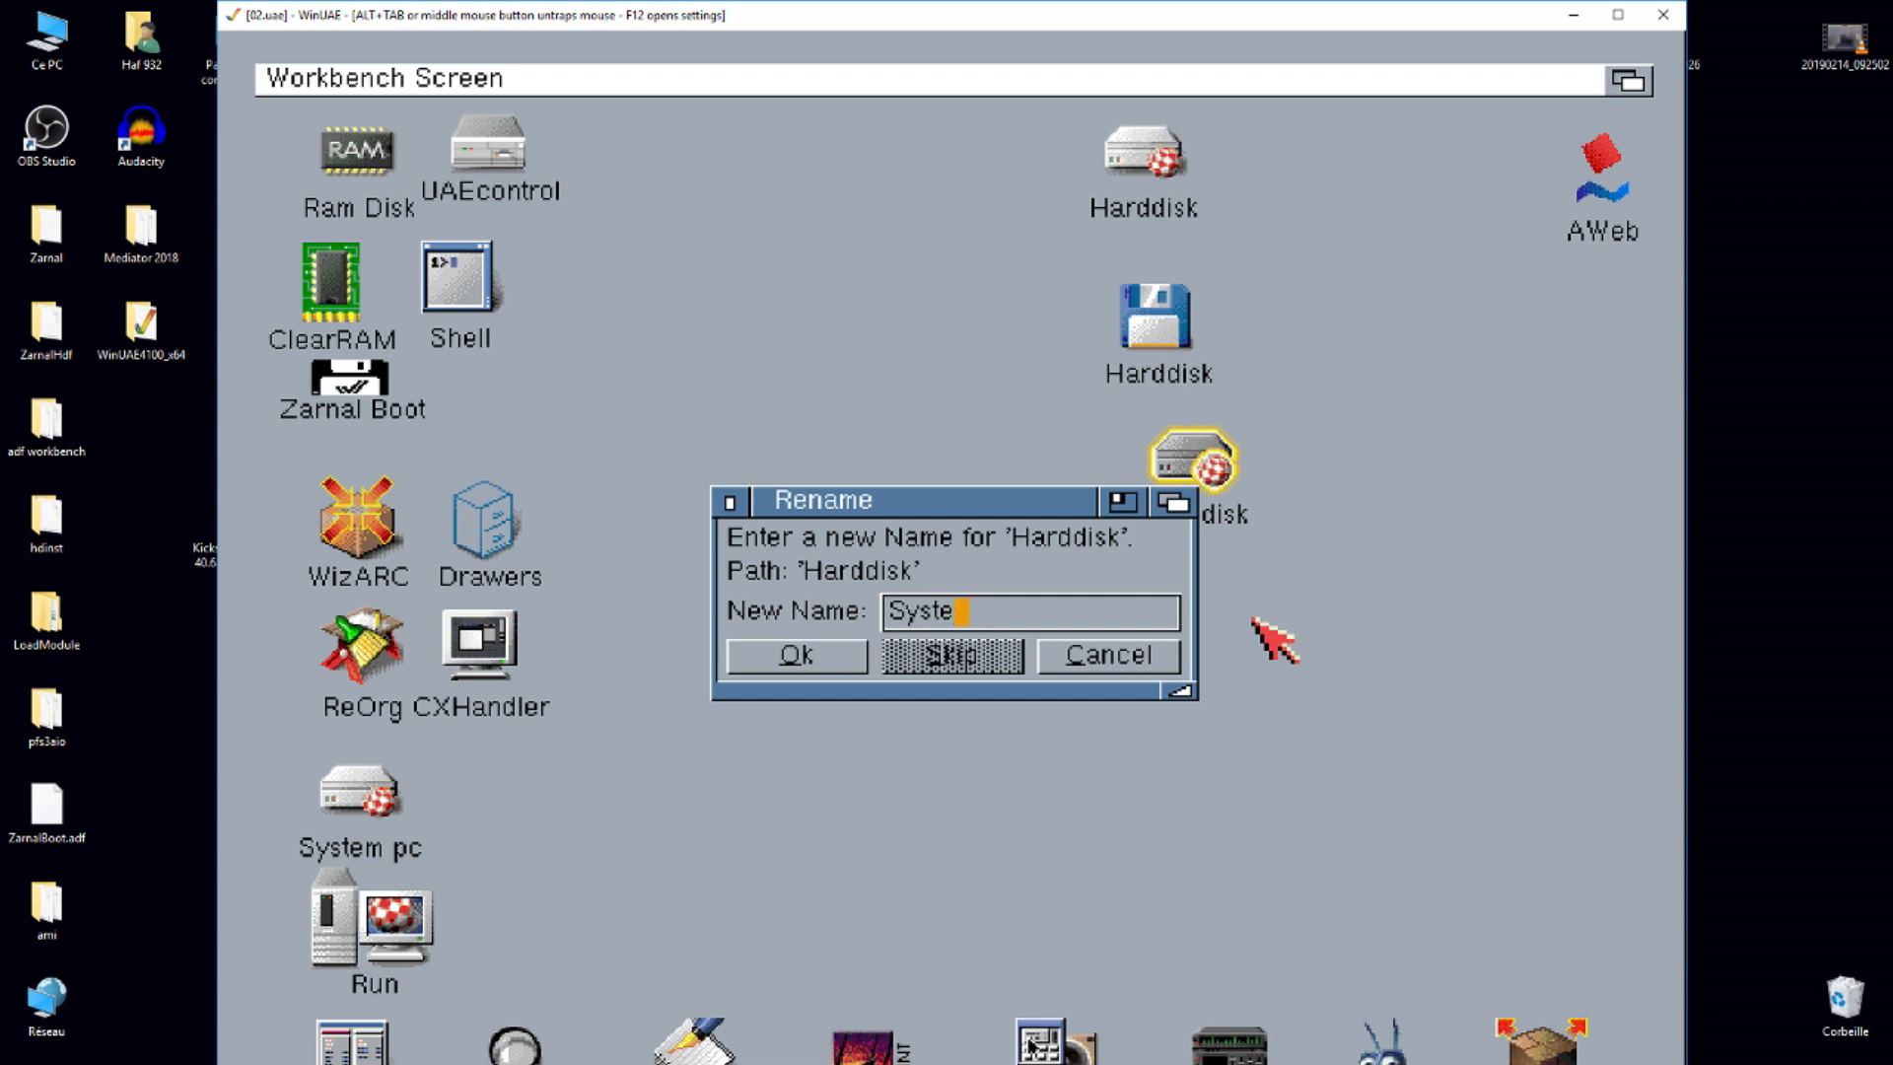
{"action": "left_click", "coordinate": [836, 658]}
{"action": "left_click_drag", "start_coordinate": [522, 434], "coordinate": [1044, 562]}
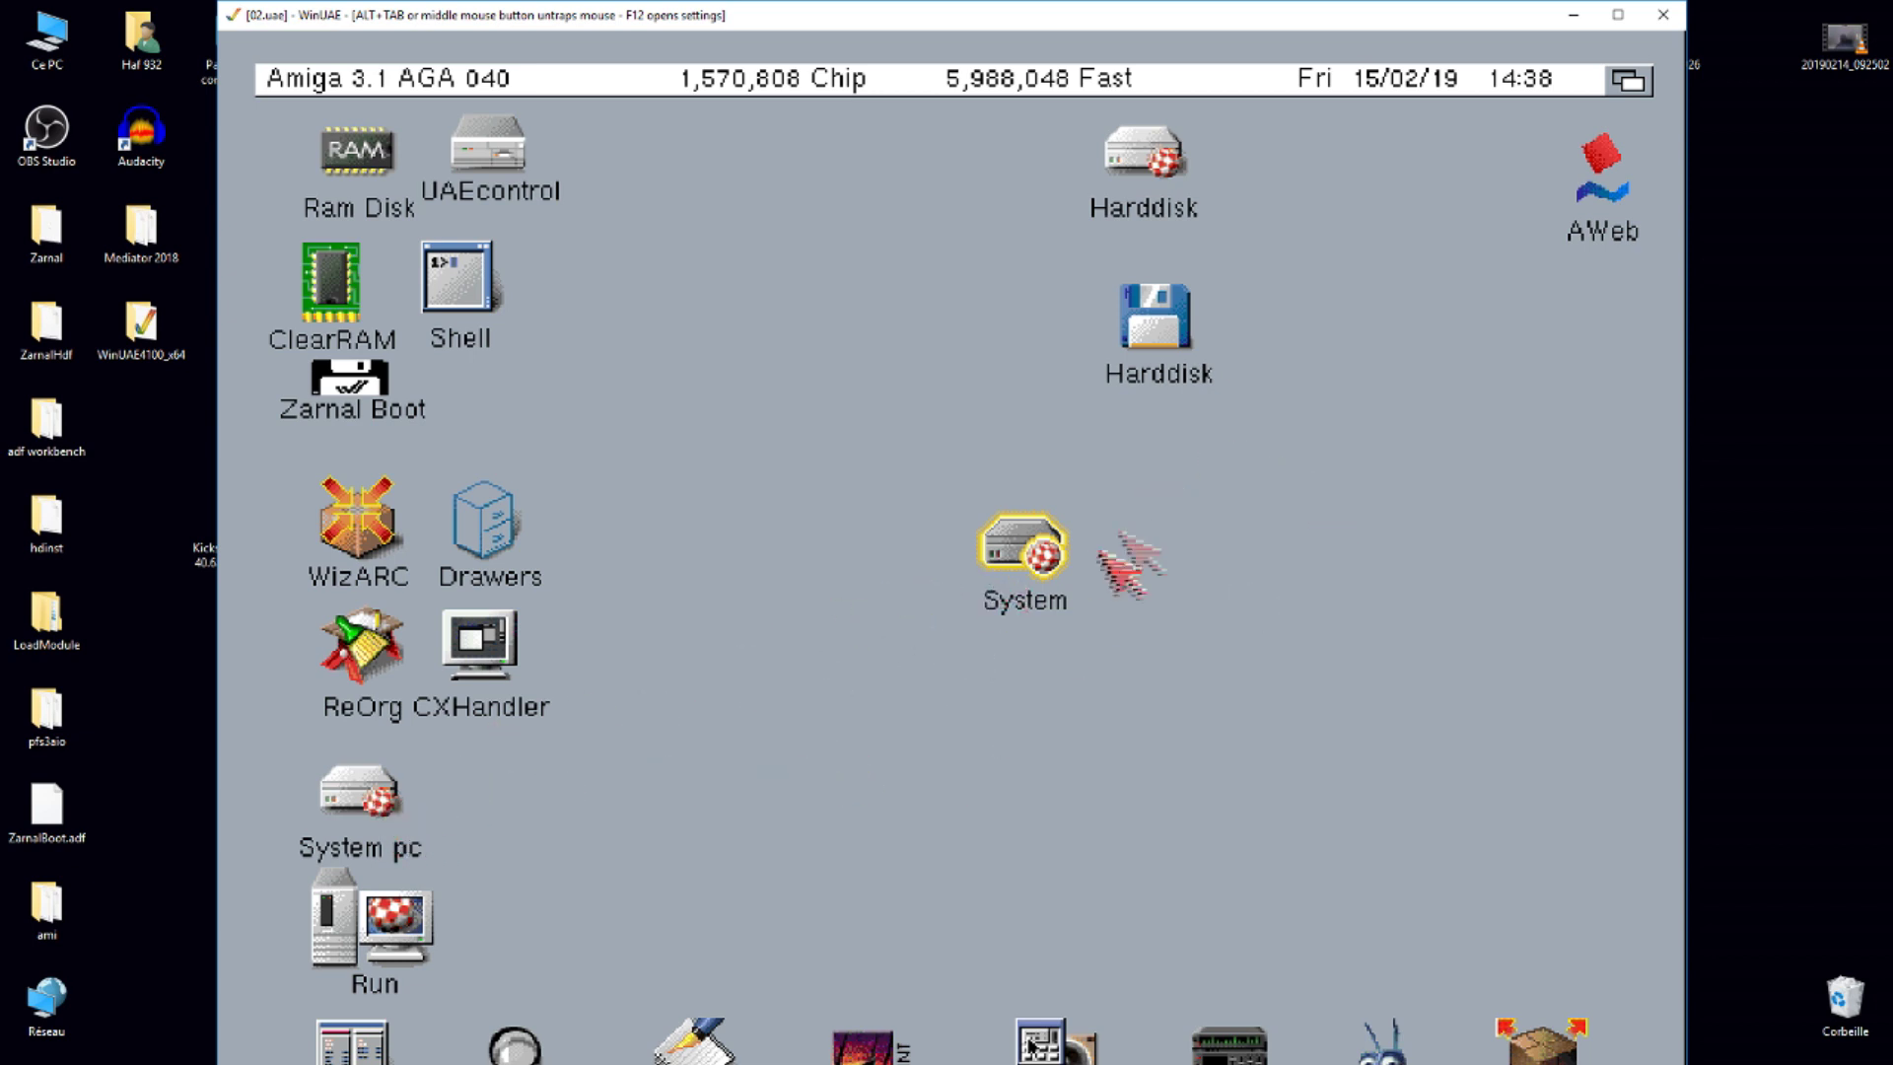
- Copy the whole System pc disk into the System disk, and place the copied drawer in the window's upper-left corner
{"action": "double_click", "coordinate": [1032, 554]}
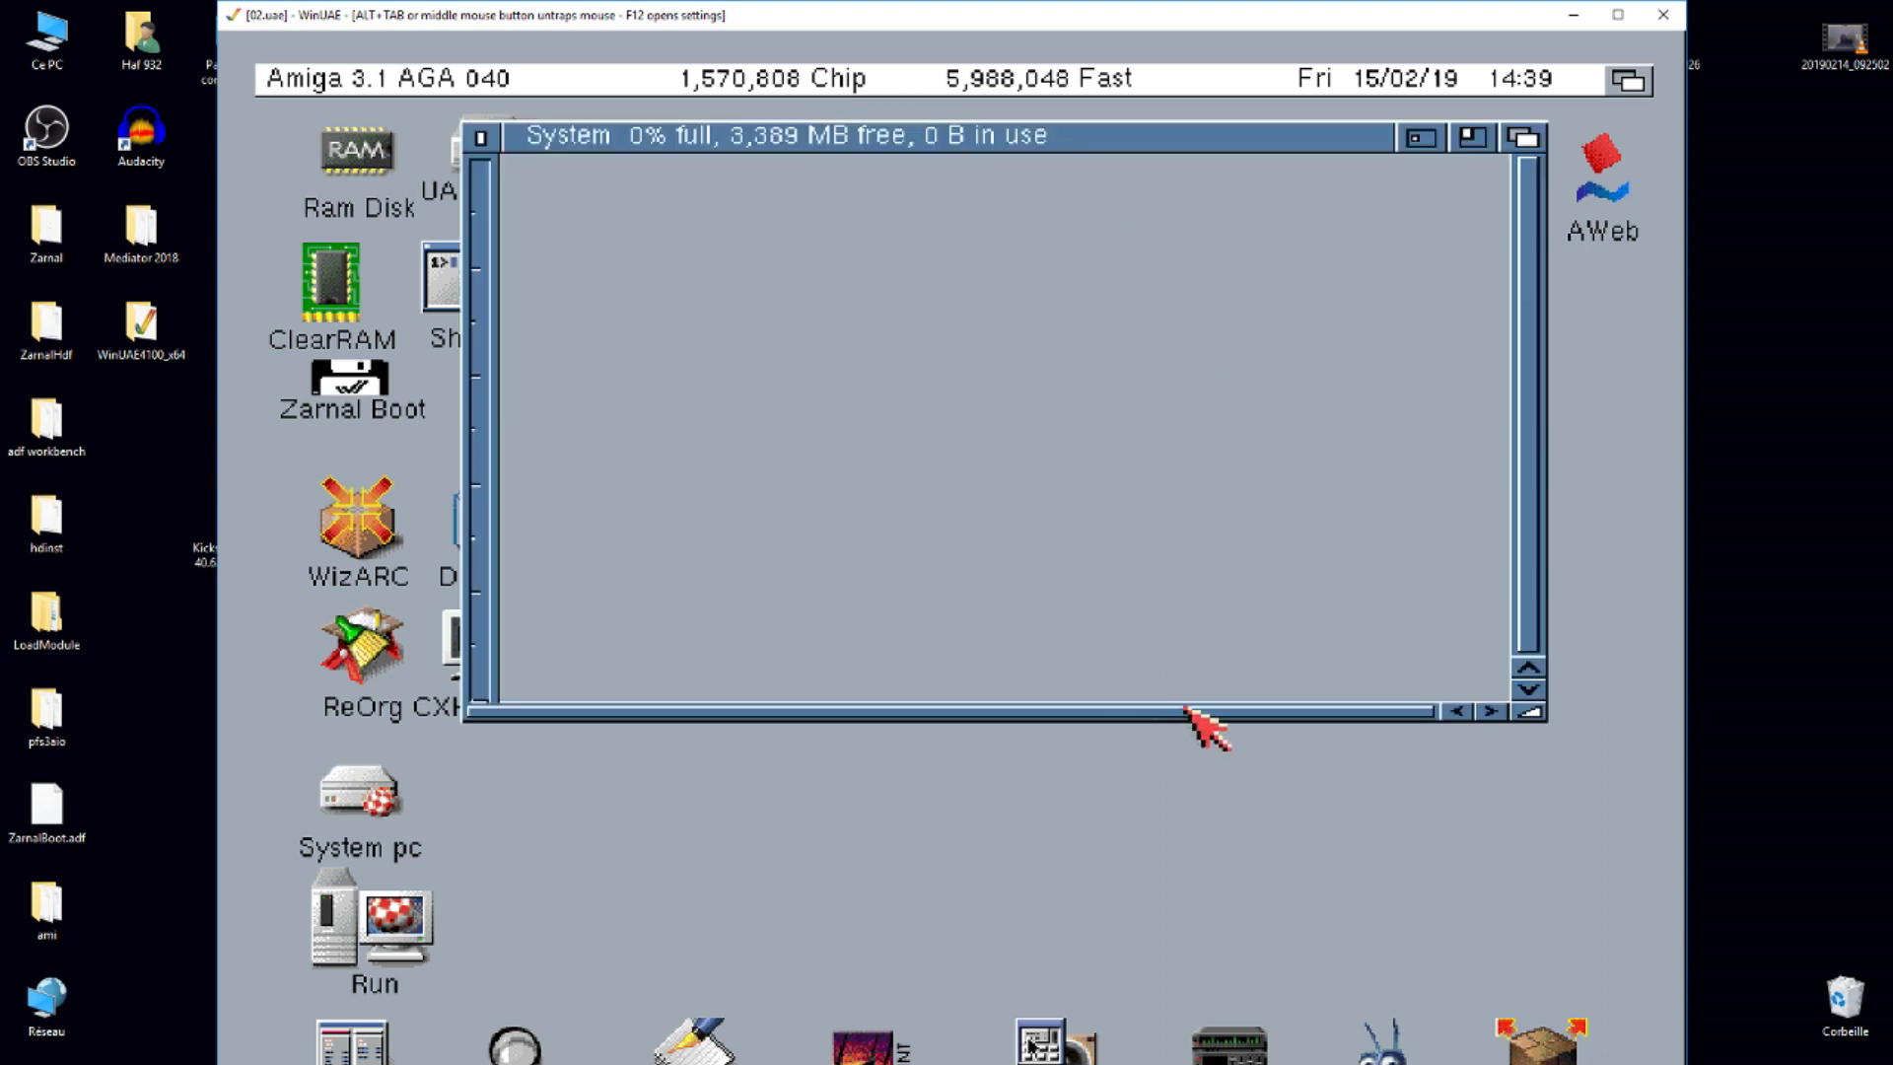
{"action": "left_click_drag", "start_coordinate": [339, 810], "coordinate": [850, 362]}
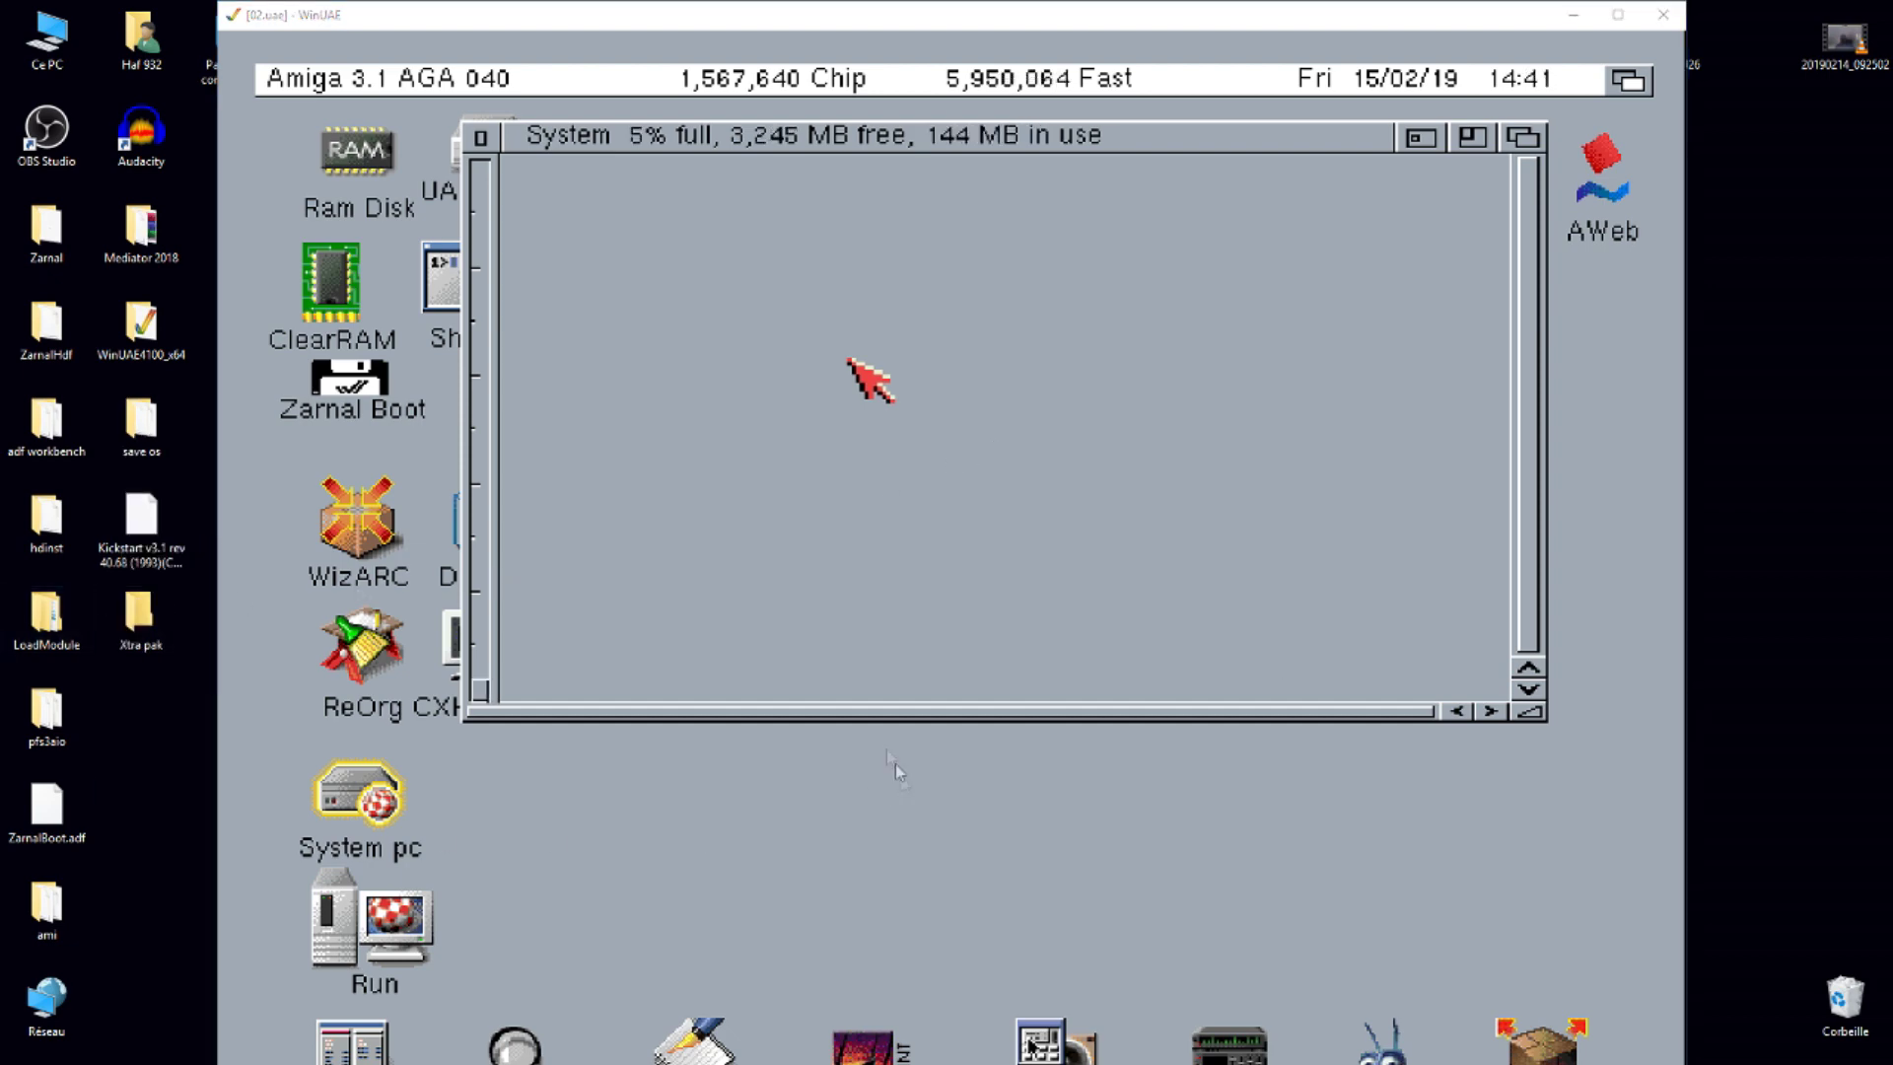
{"action": "left_click", "coordinate": [867, 371]}
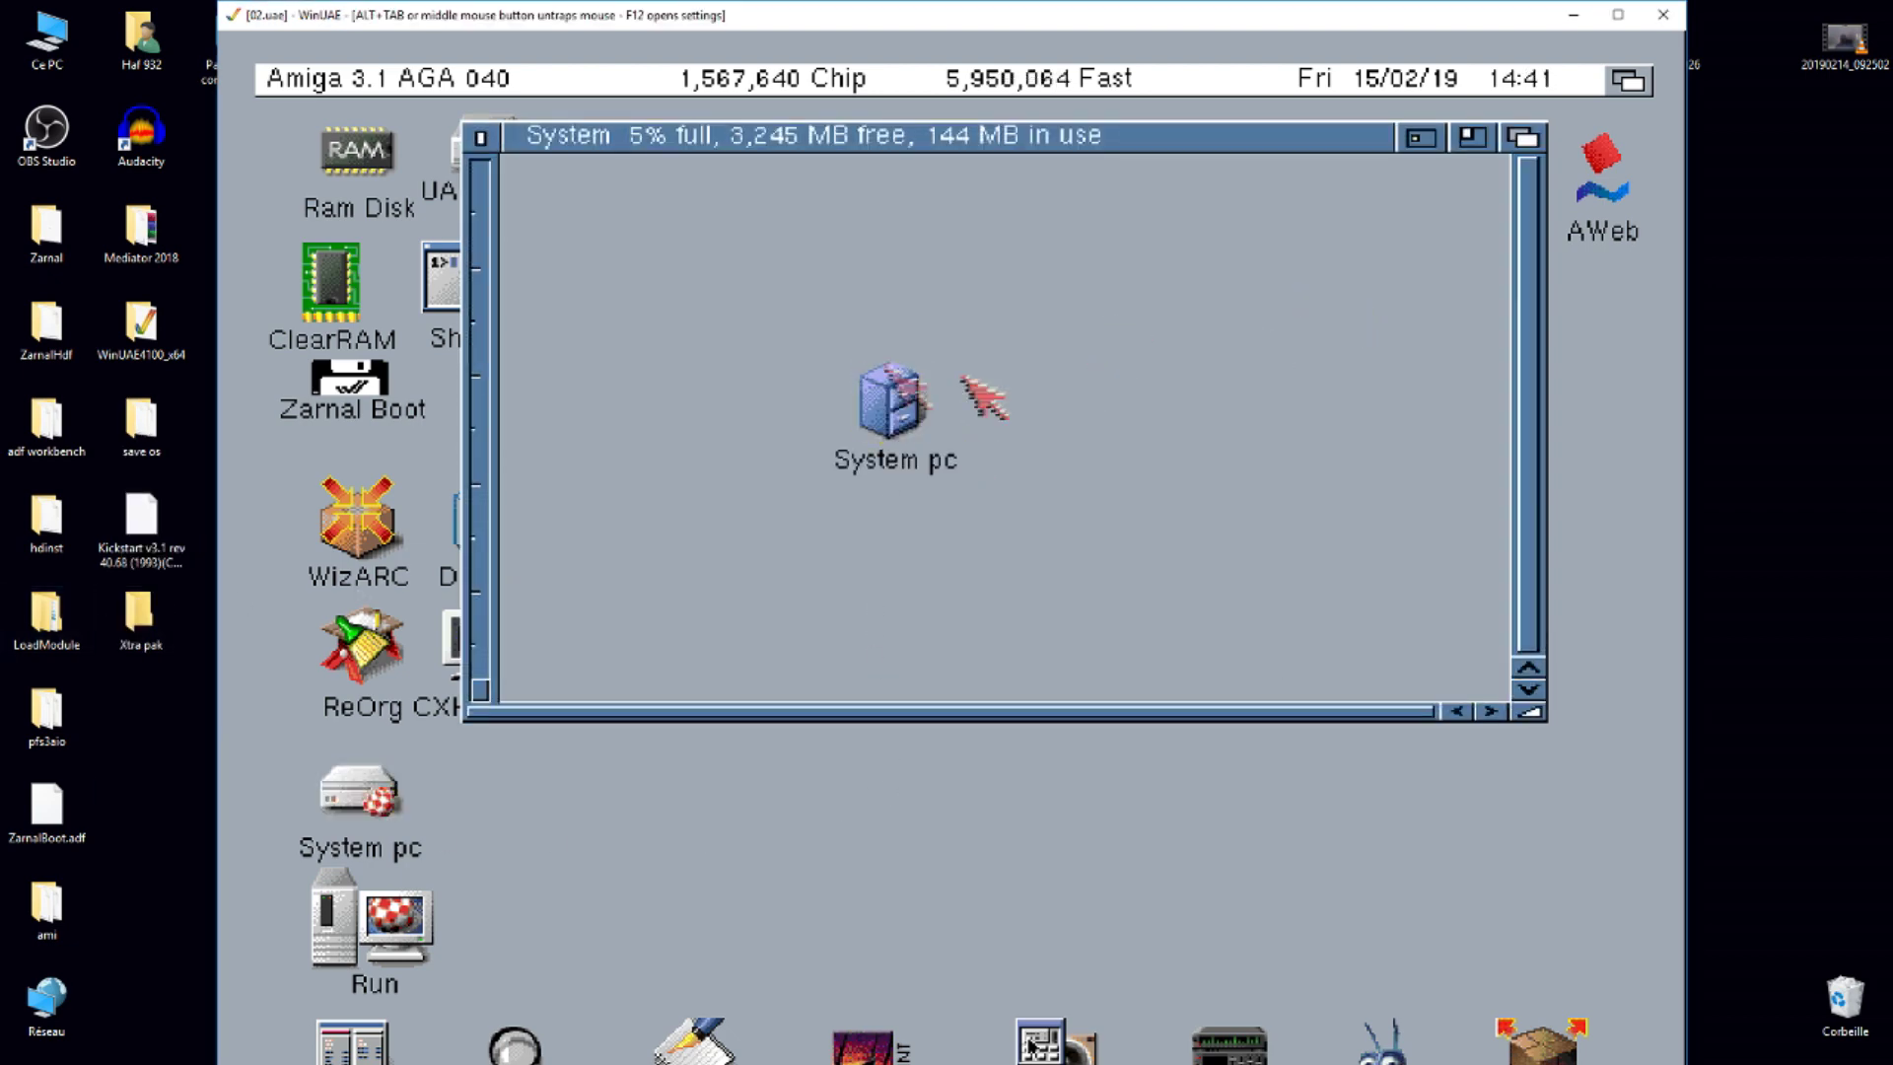
{"action": "left_click_drag", "start_coordinate": [891, 407], "coordinate": [590, 237]}
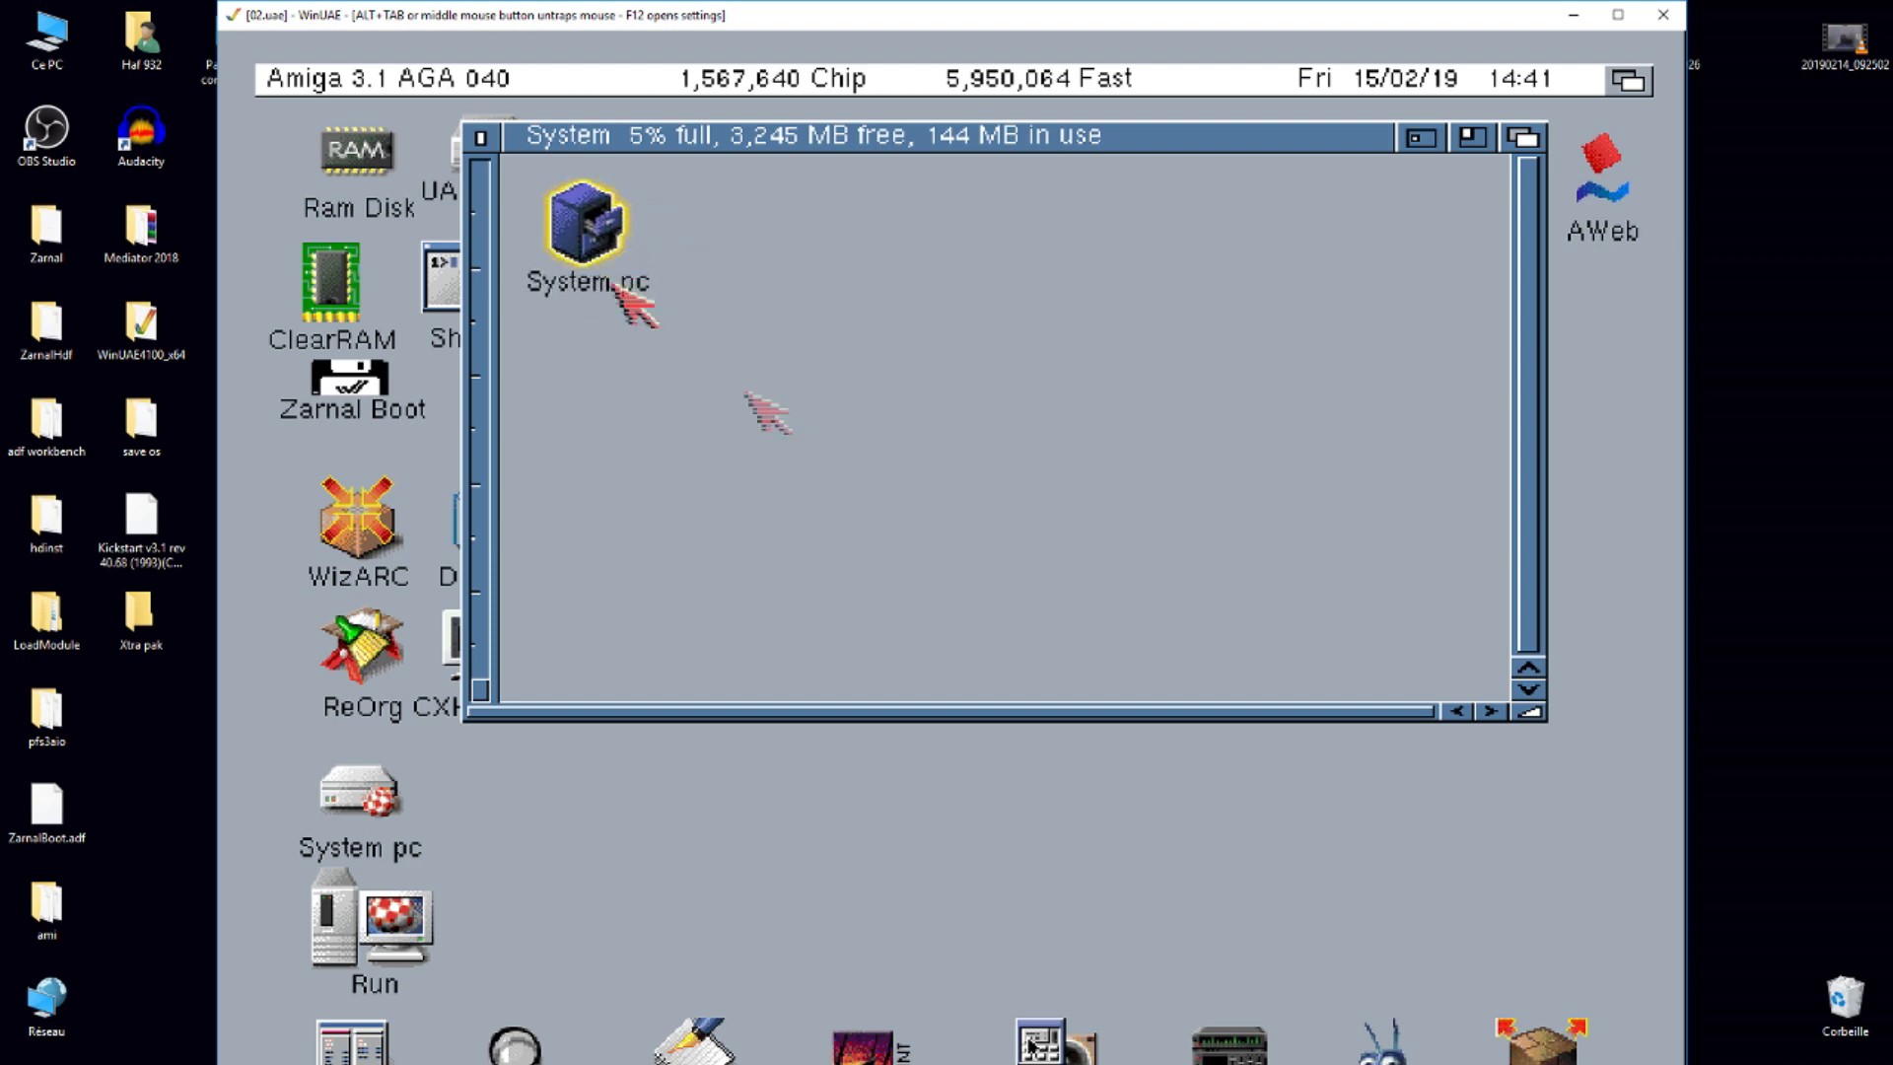
- Open the copied System pc drawer in an enlarged window and redraw its icons with Update
{"action": "left_click_drag", "start_coordinate": [1531, 712], "coordinate": [1649, 1060]}
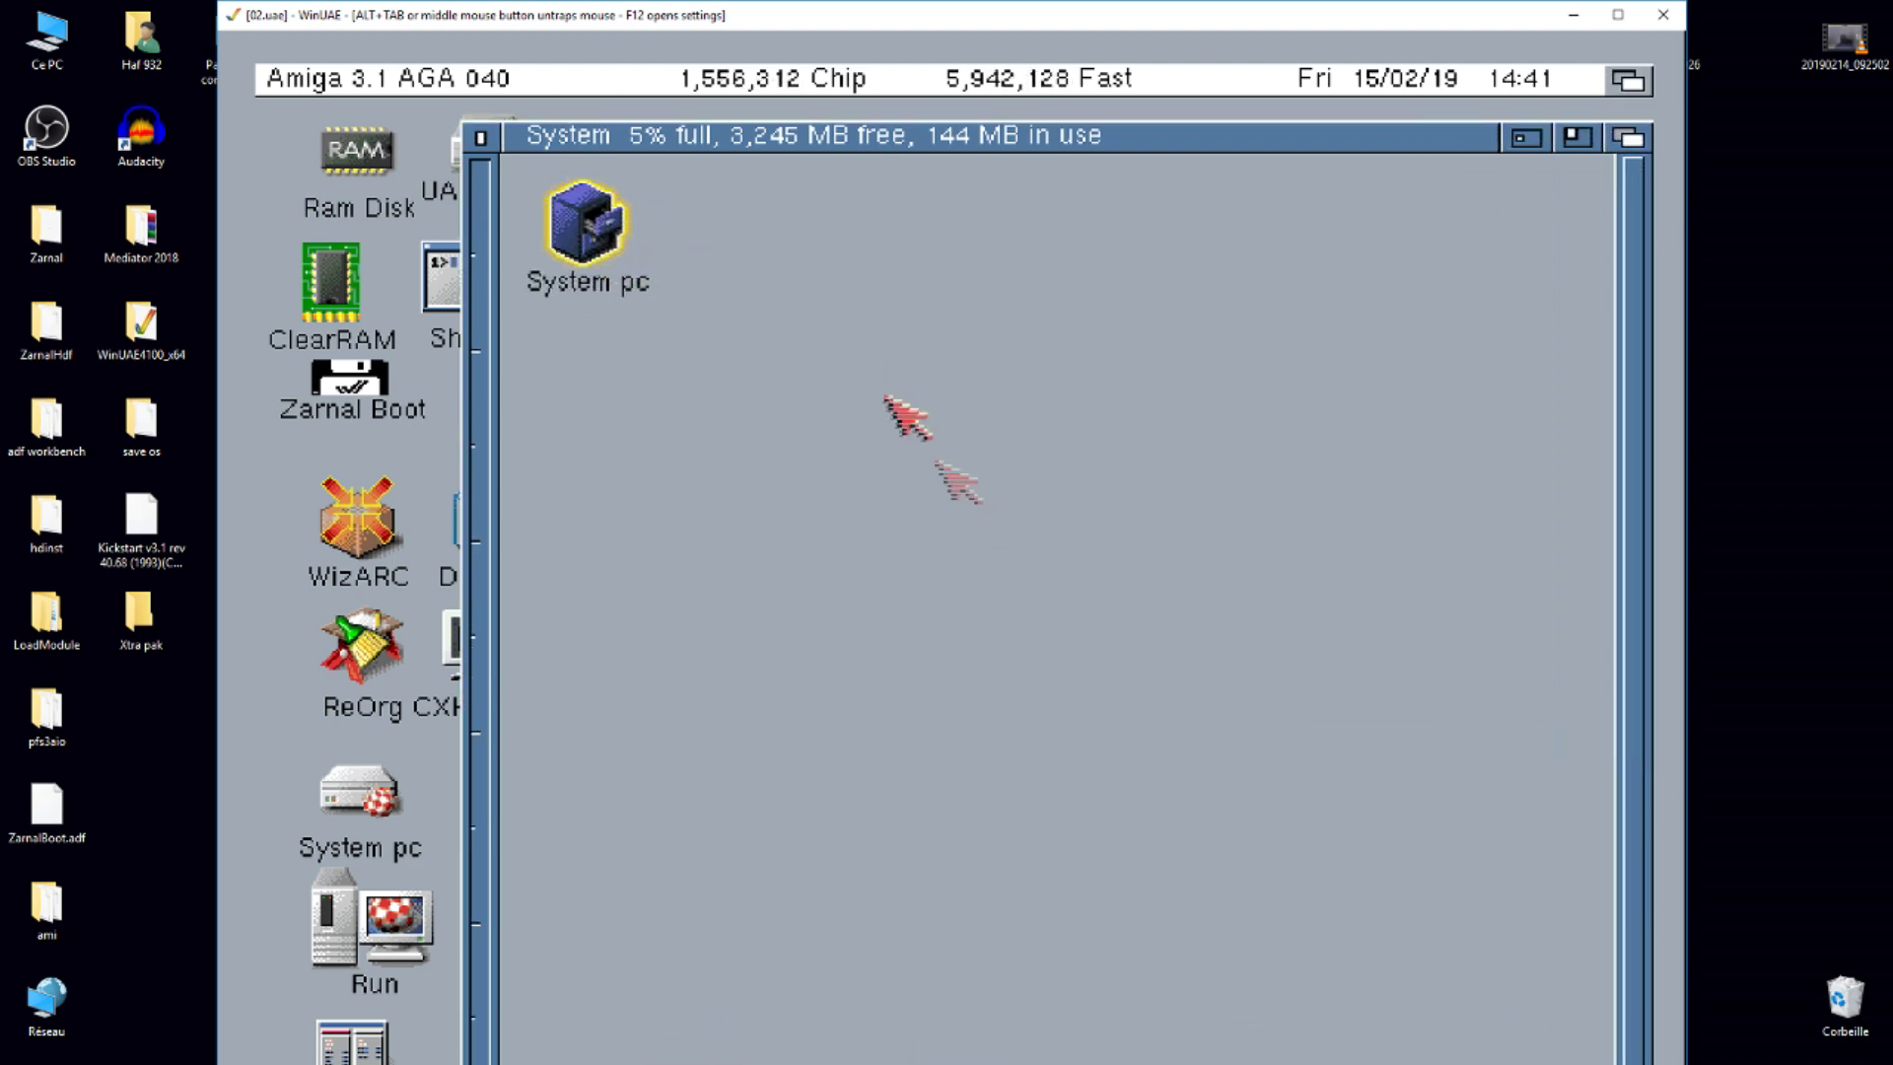
{"action": "double_click", "coordinate": [588, 222]}
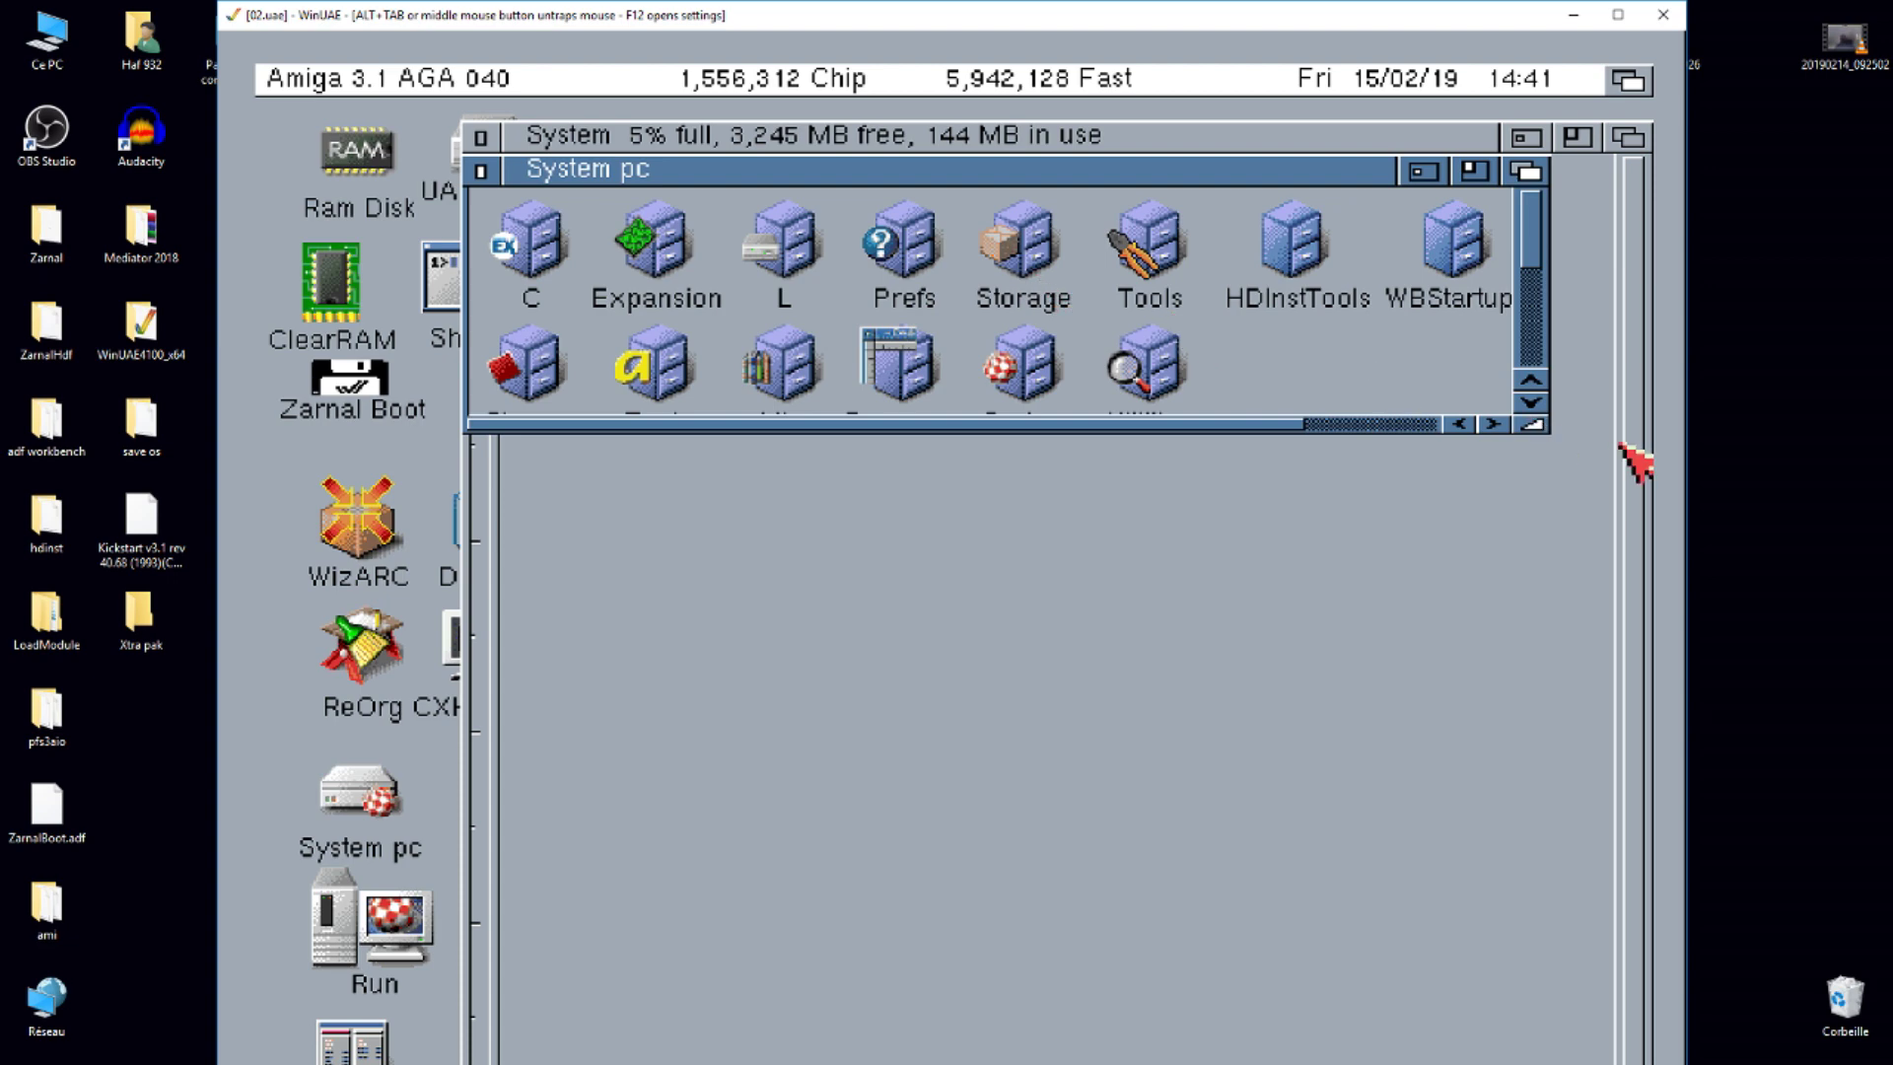
{"action": "left_click_drag", "start_coordinate": [1538, 430], "coordinate": [1646, 863]}
{"action": "right_click", "coordinate": [1396, 564]}
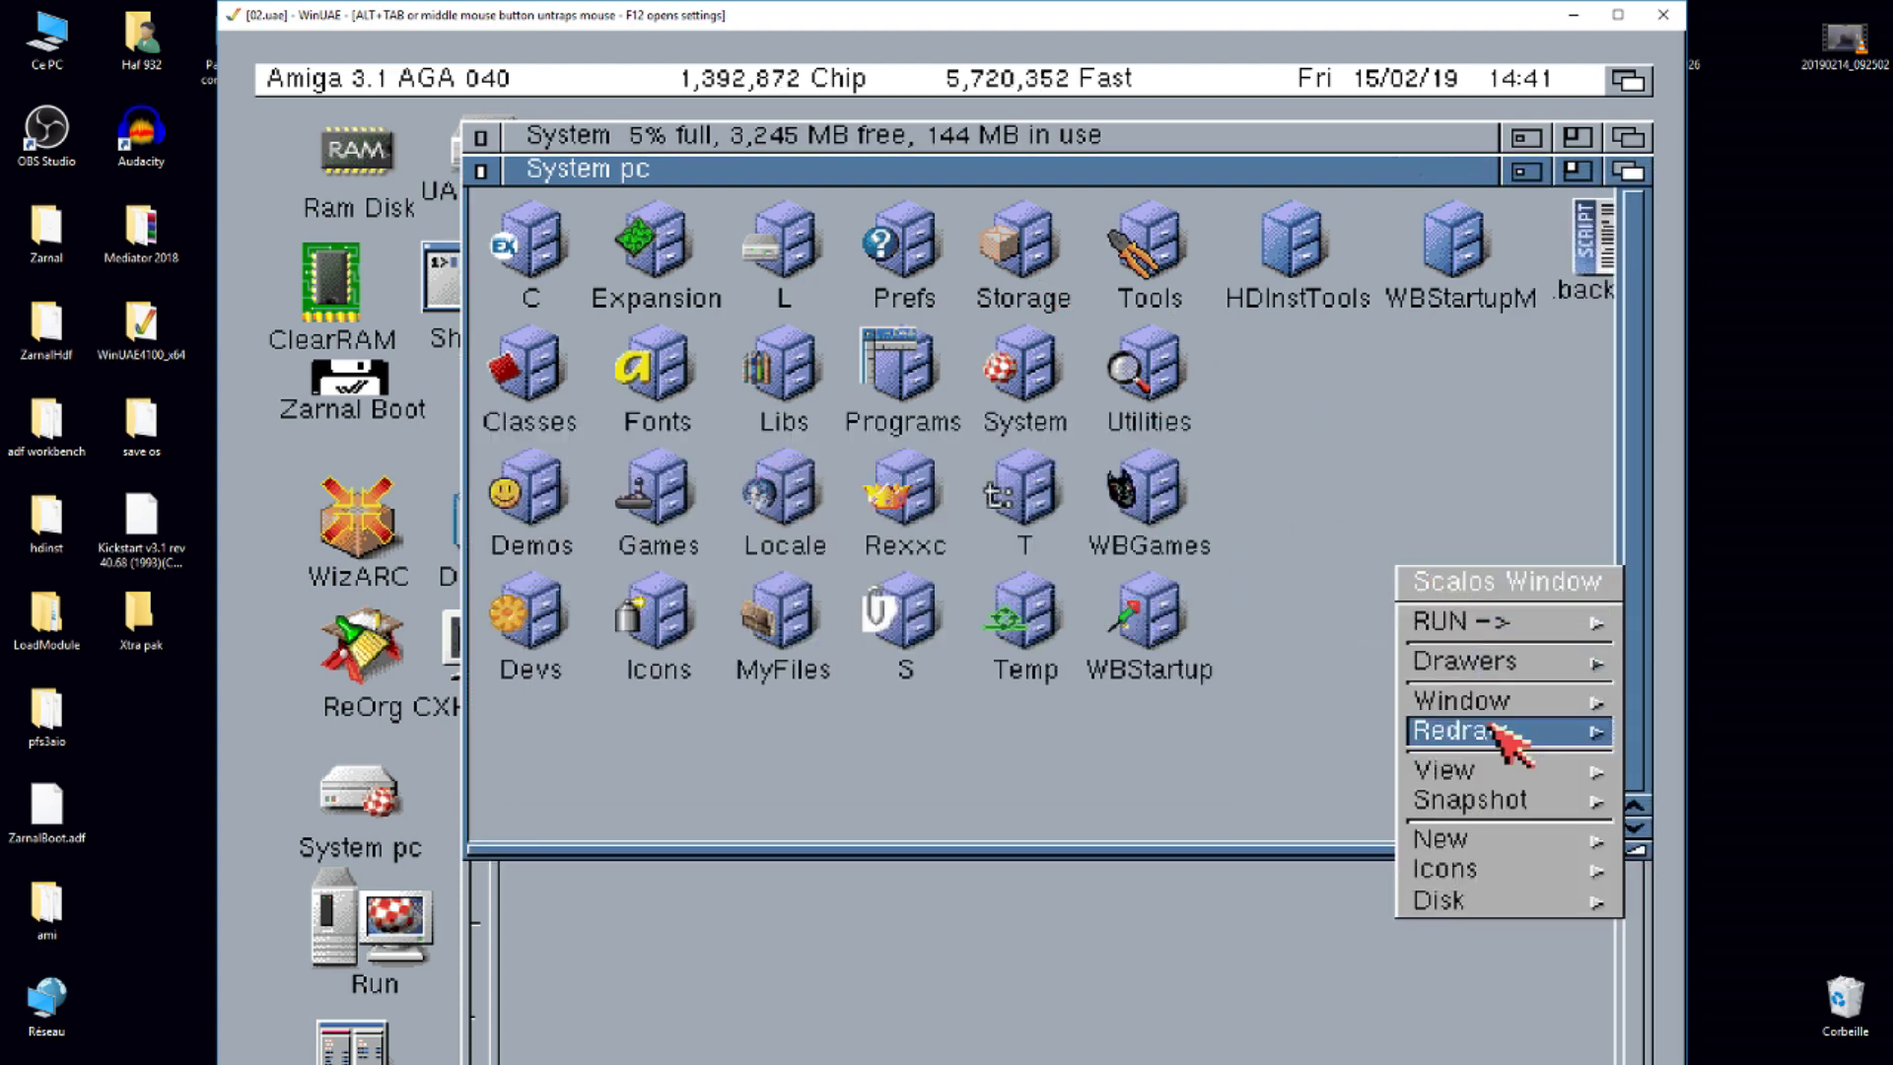
{"action": "left_click", "coordinate": [1427, 776]}
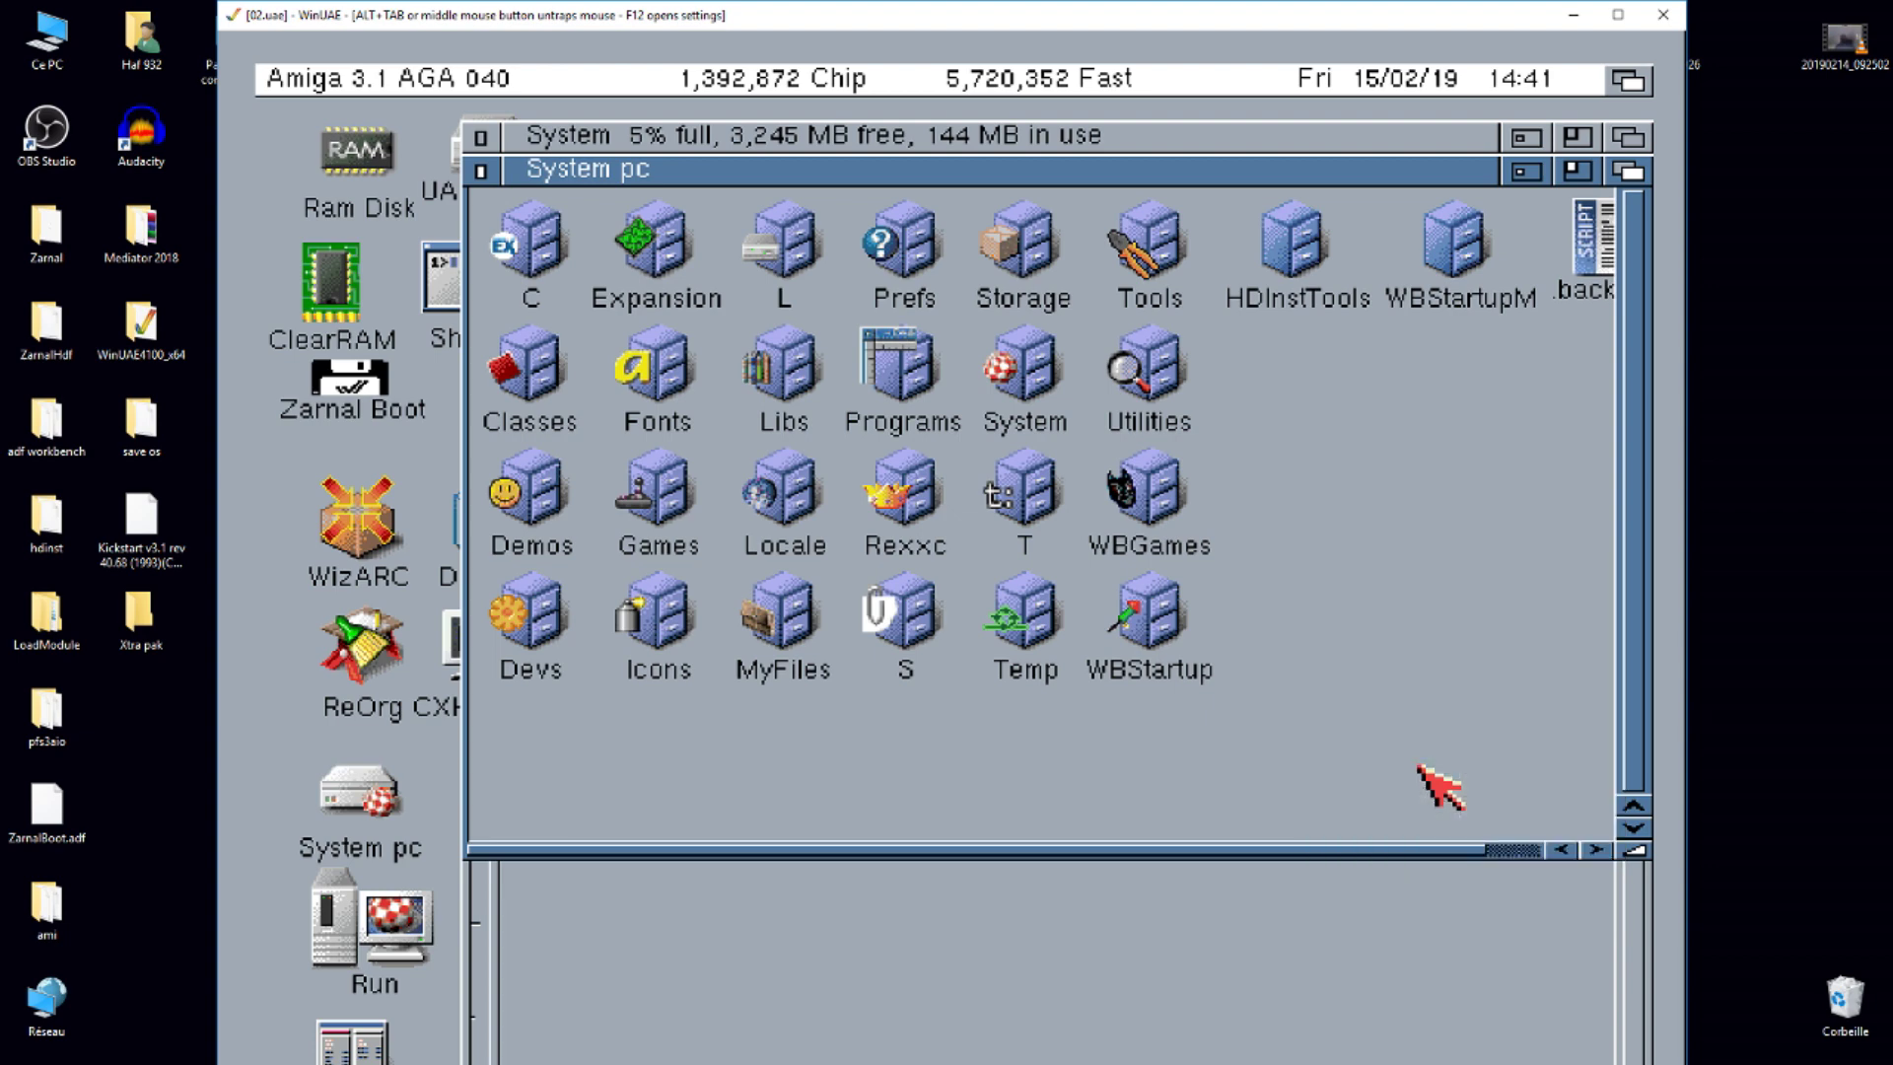
{"action": "right_click", "coordinate": [1319, 540]}
{"action": "mouse_move", "coordinate": [1410, 690]}
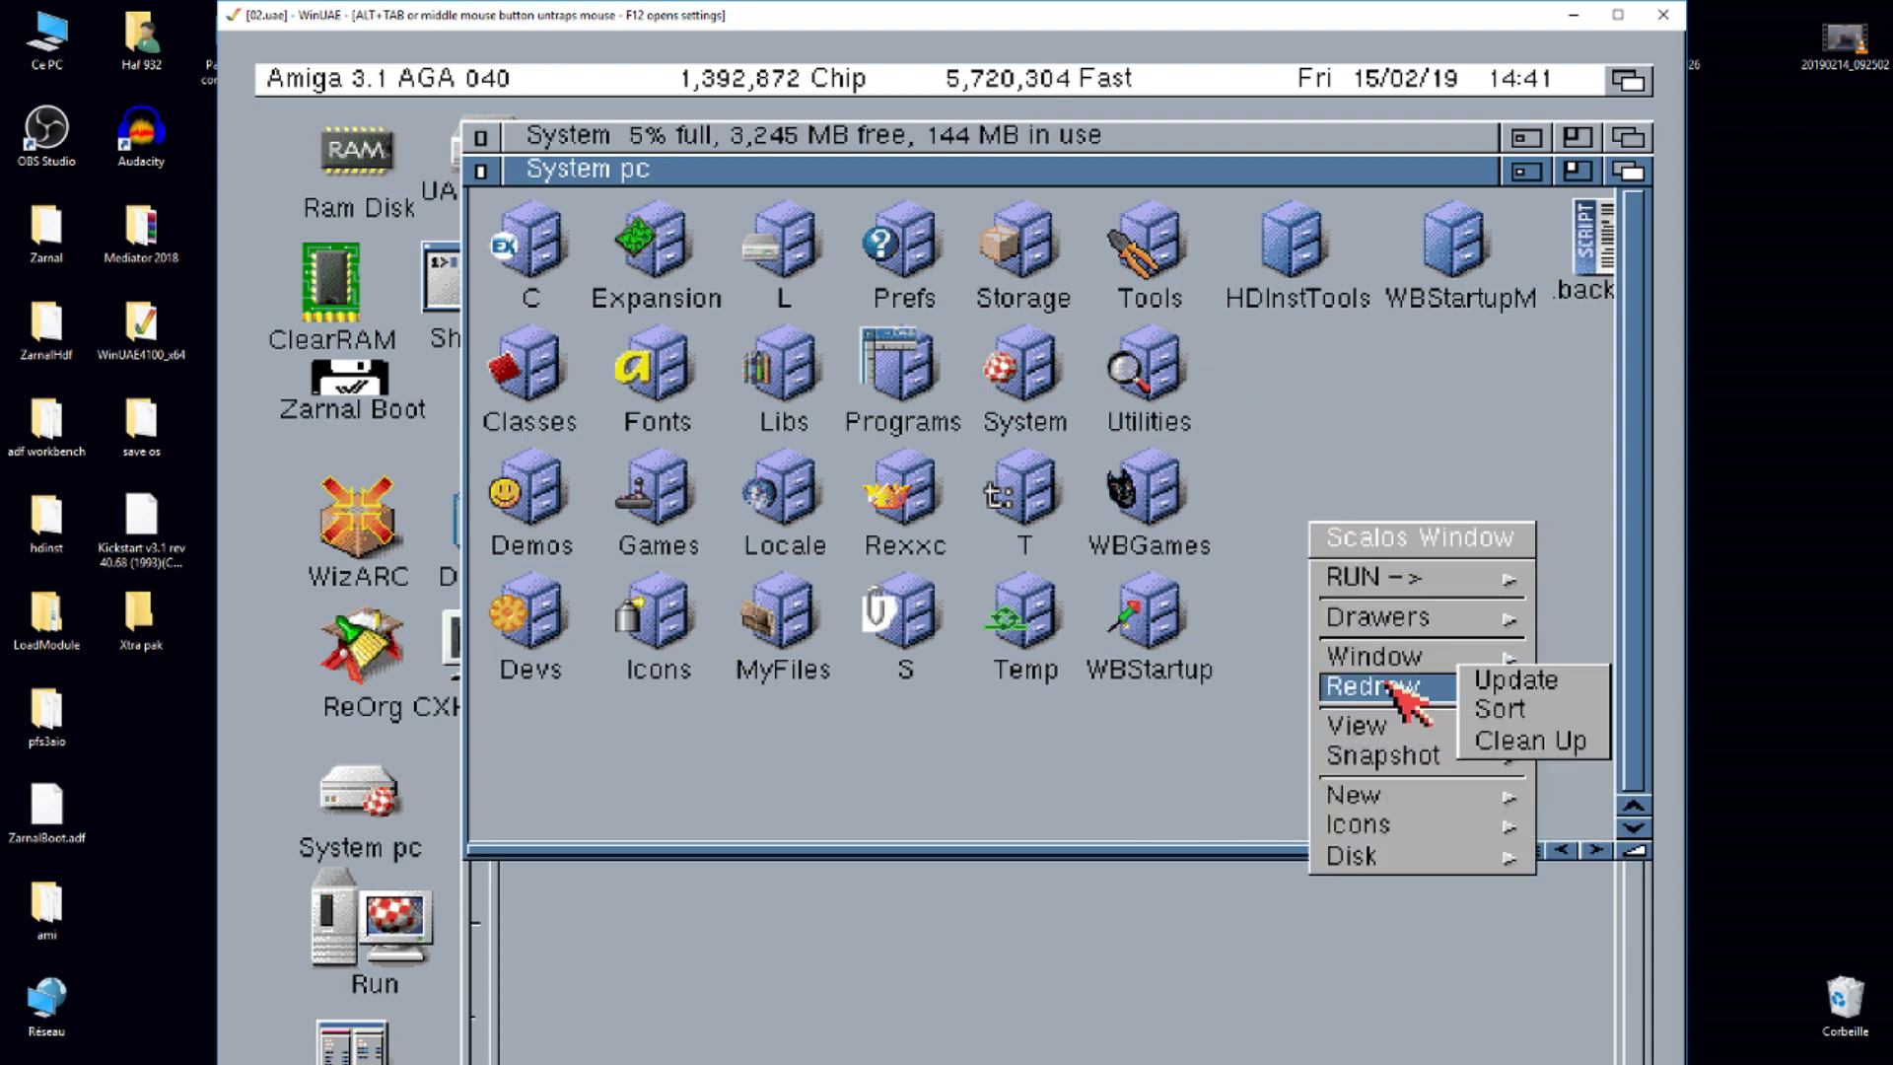
{"action": "left_click", "coordinate": [1487, 680]}
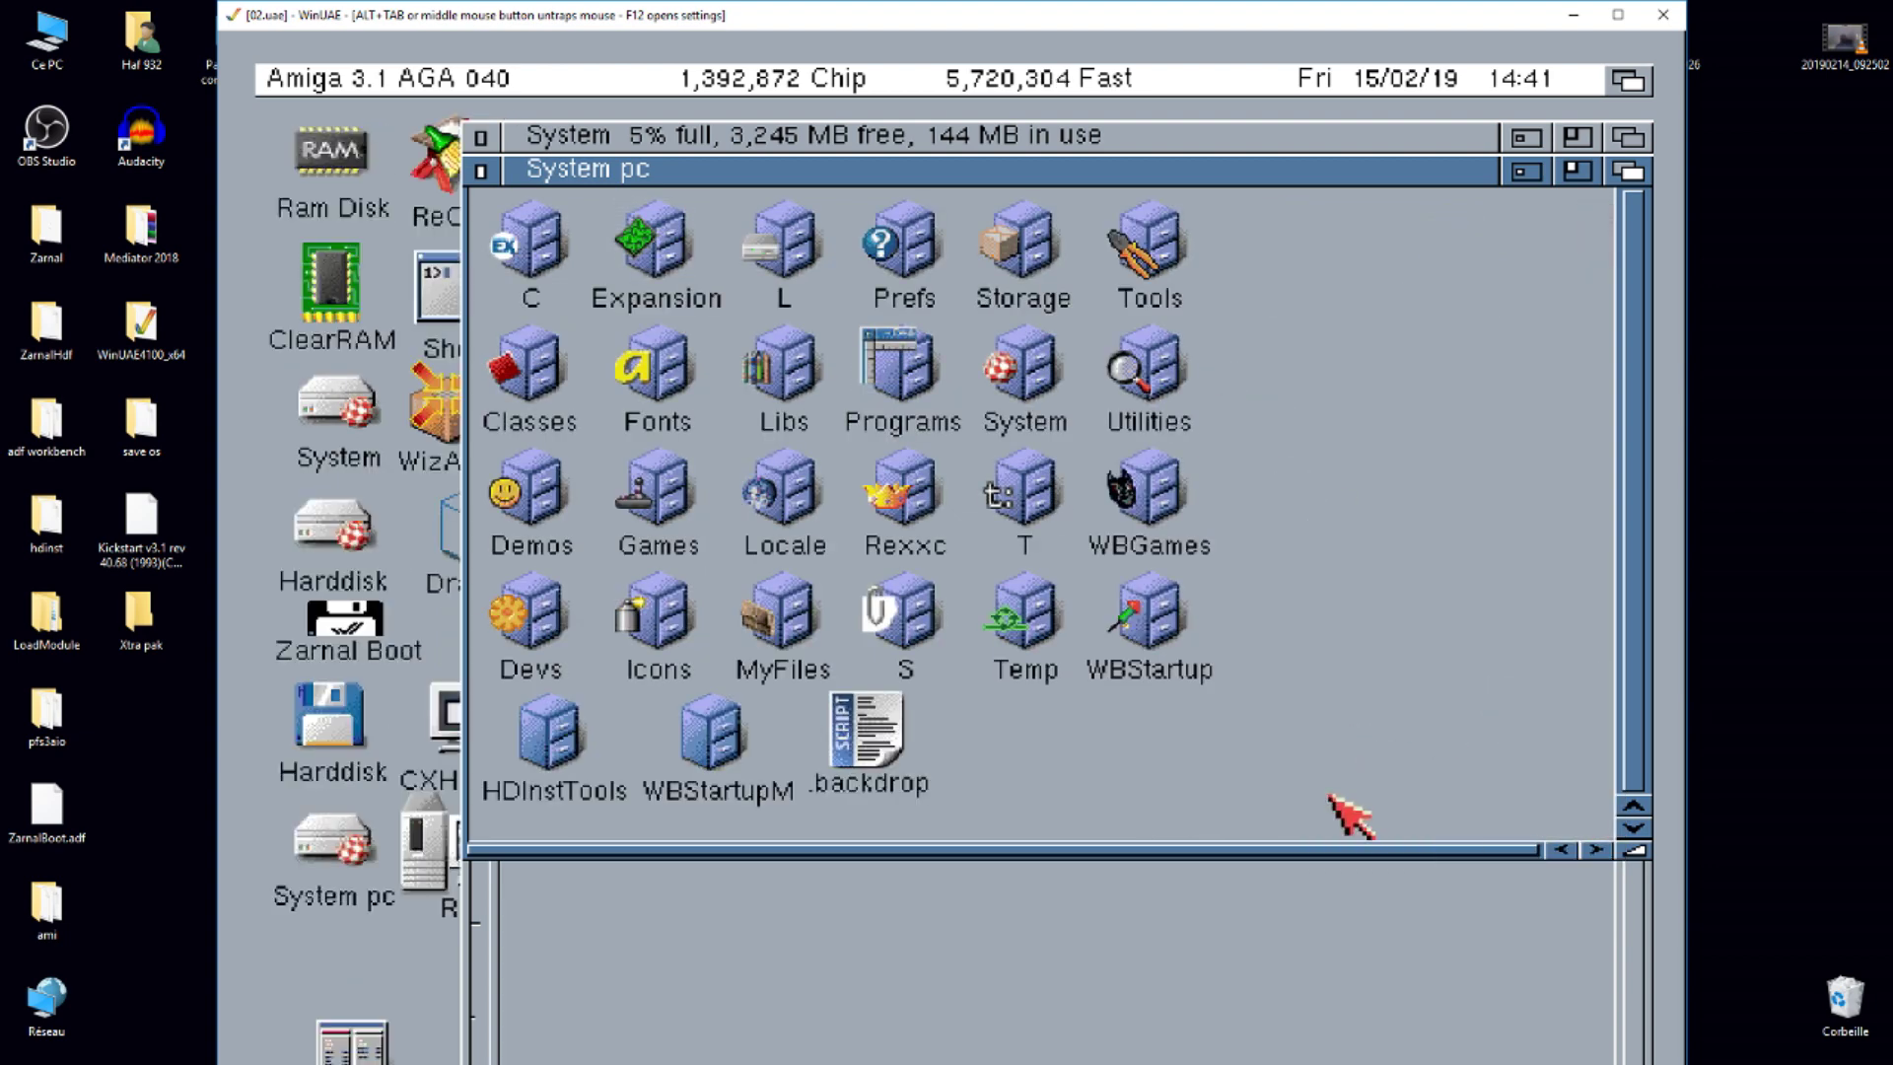
- Move all drawers out of the System pc drawer into the System disk's root, and close the System pc window
{"action": "left_click_drag", "start_coordinate": [1329, 794], "coordinate": [513, 211]}
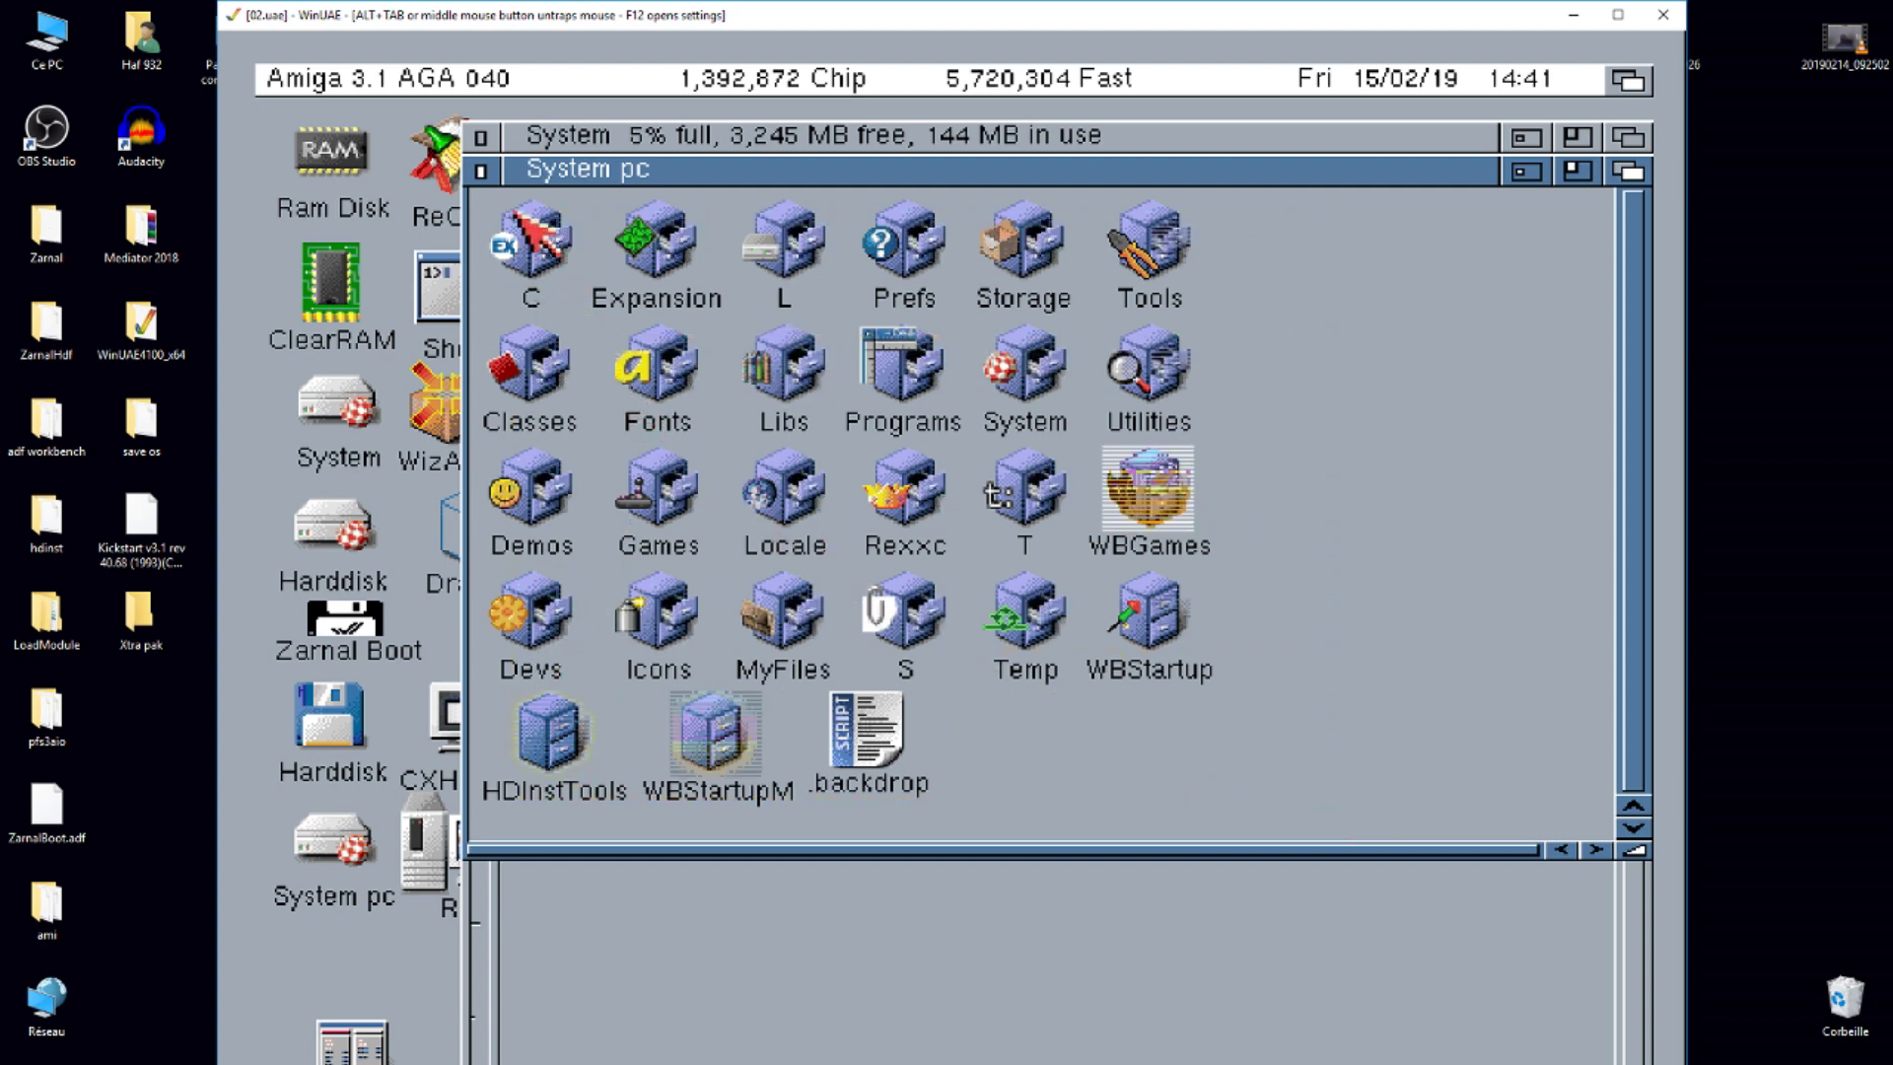
{"action": "left_click_drag", "start_coordinate": [854, 693], "coordinate": [1056, 980]}
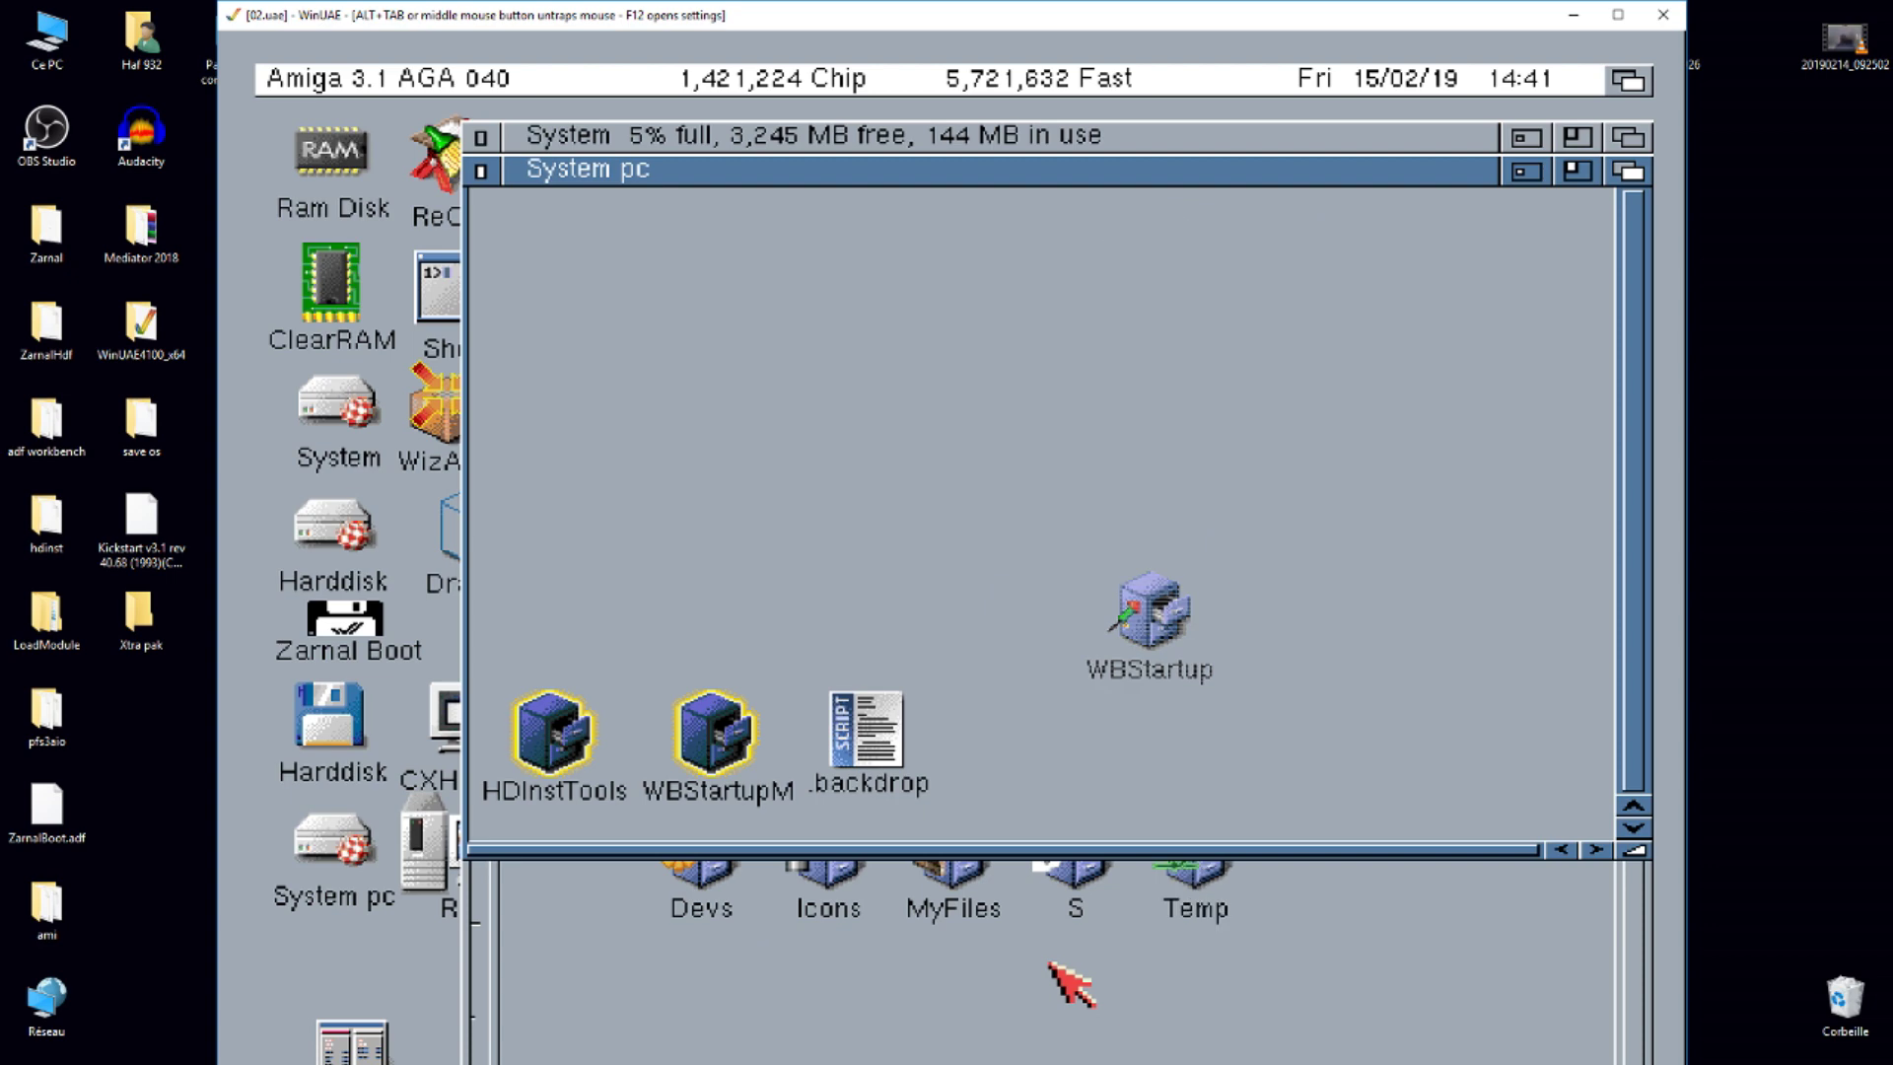
{"action": "left_click", "coordinate": [480, 171]}
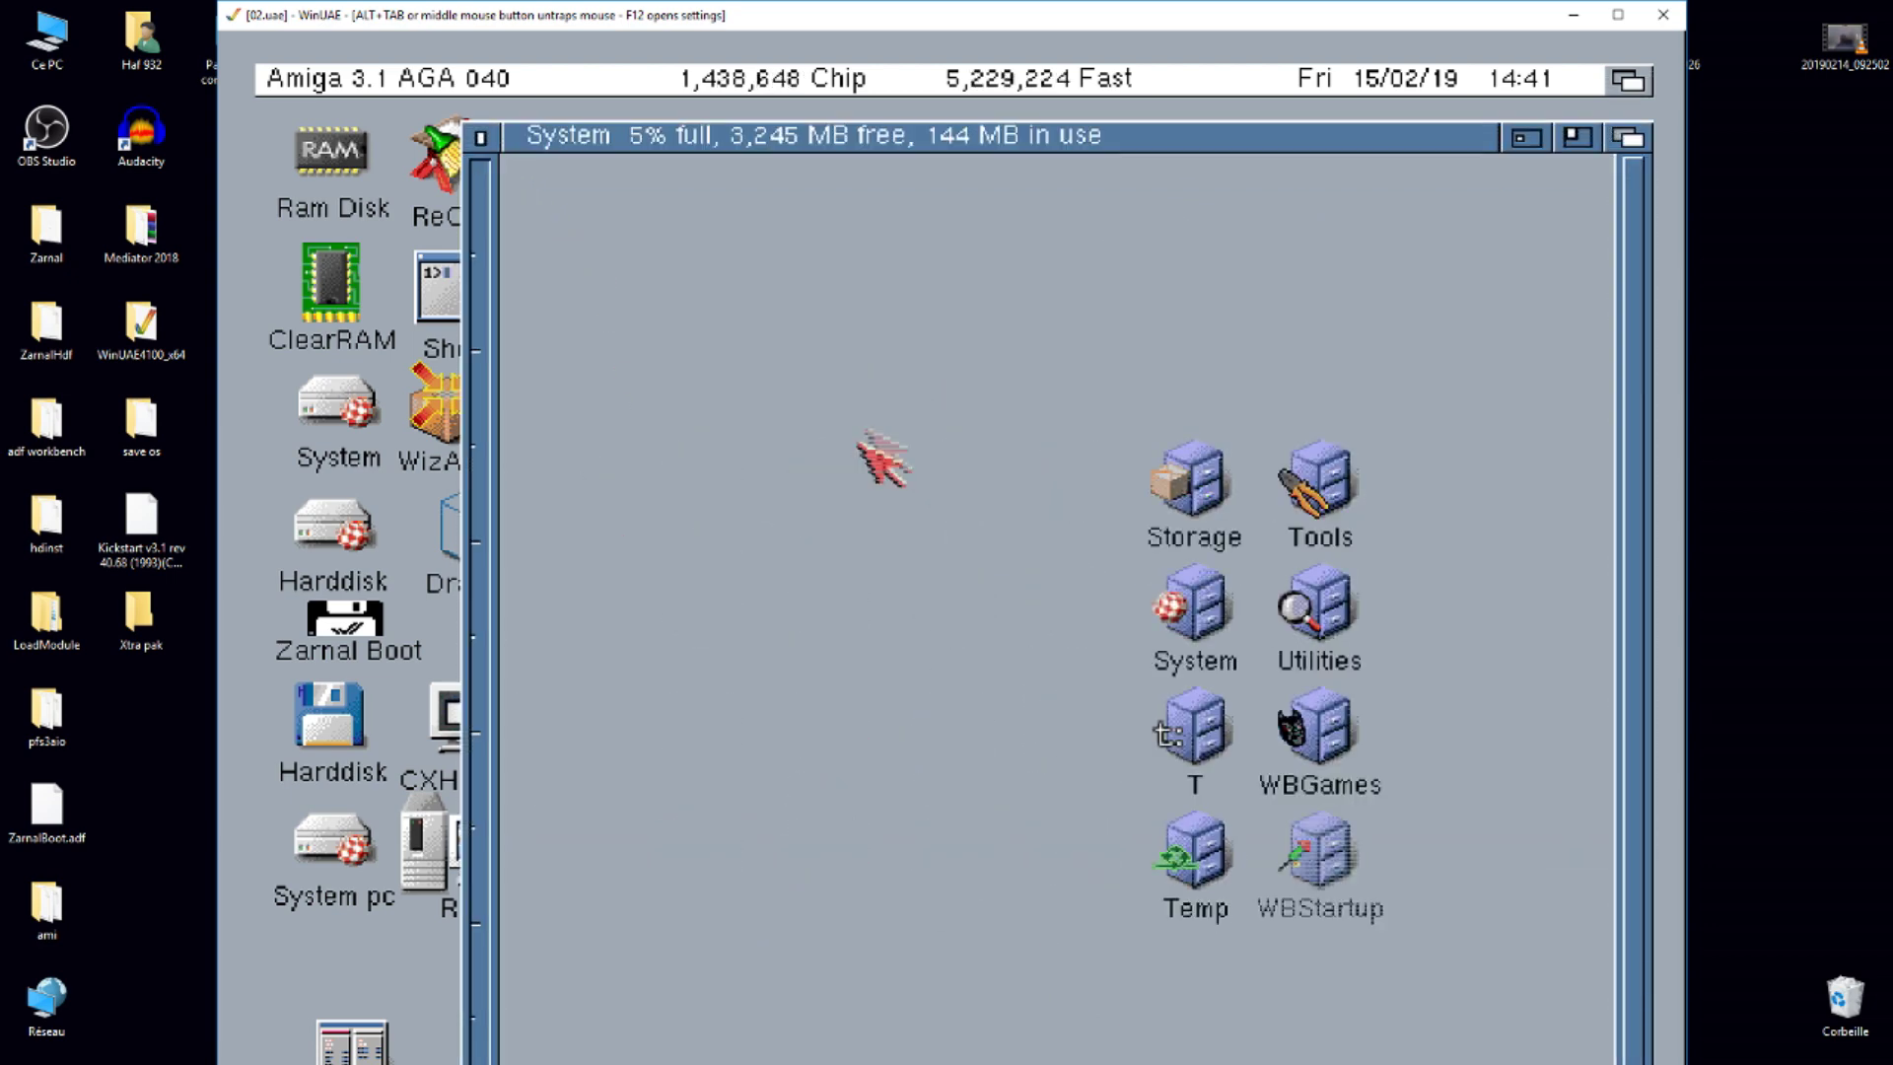
- Delete the System pc drawer from the System disk and close the disk window
{"action": "left_click_drag", "start_coordinate": [875, 387], "coordinate": [909, 258]}
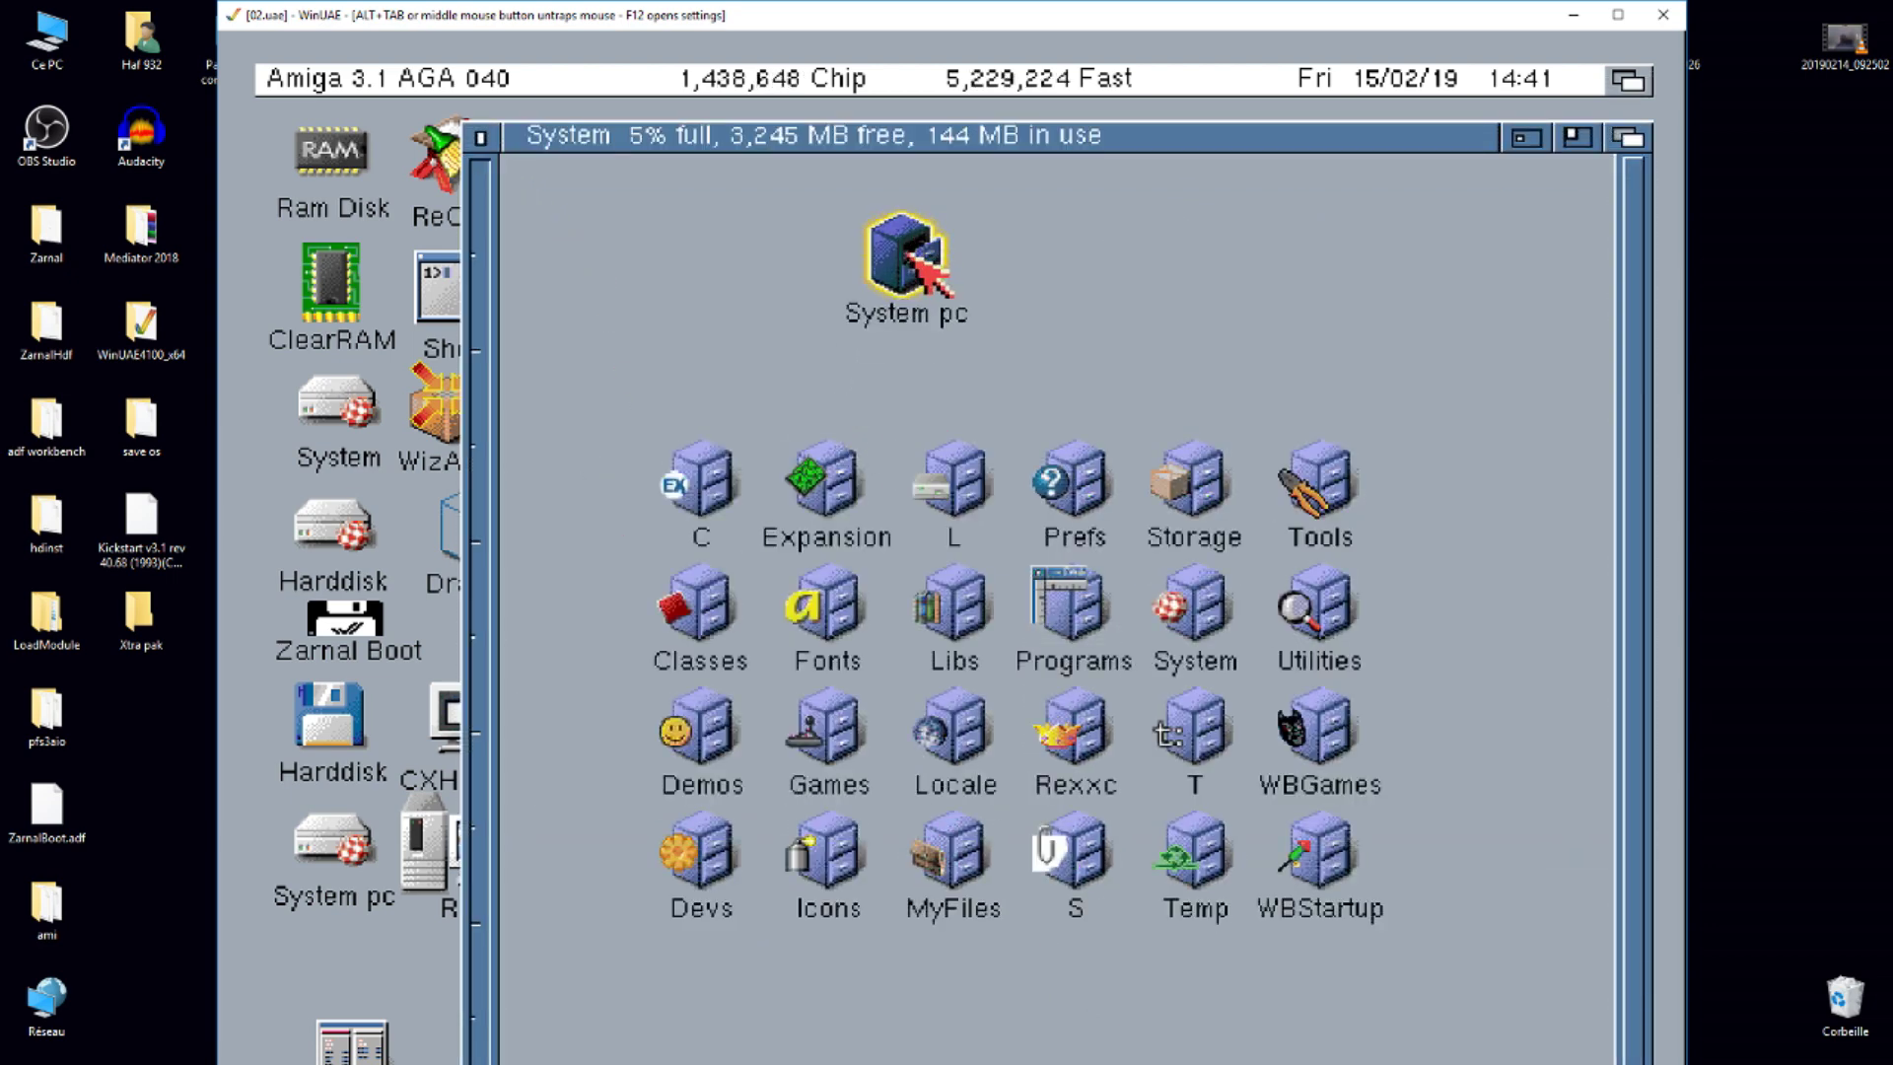
{"action": "right_click", "coordinate": [906, 252]}
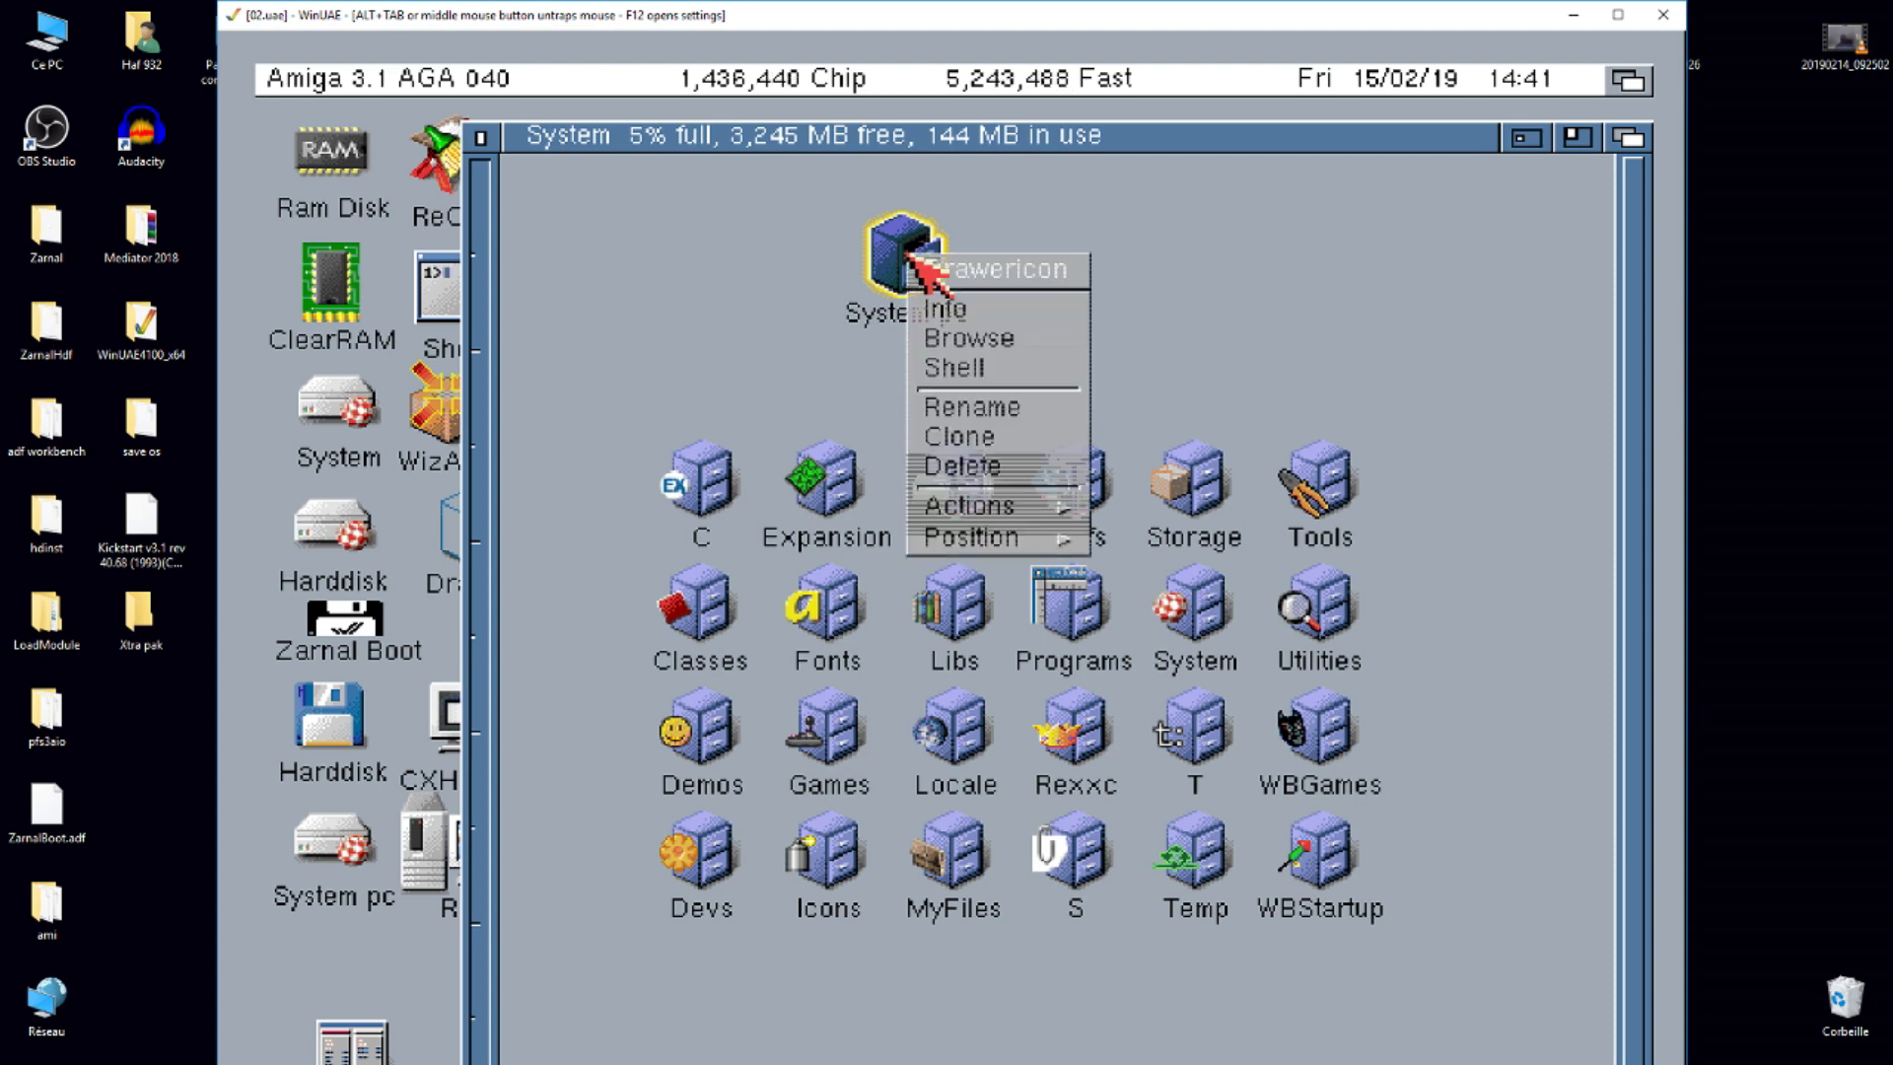
{"action": "left_click", "coordinate": [961, 466]}
{"action": "left_click", "coordinate": [819, 655]}
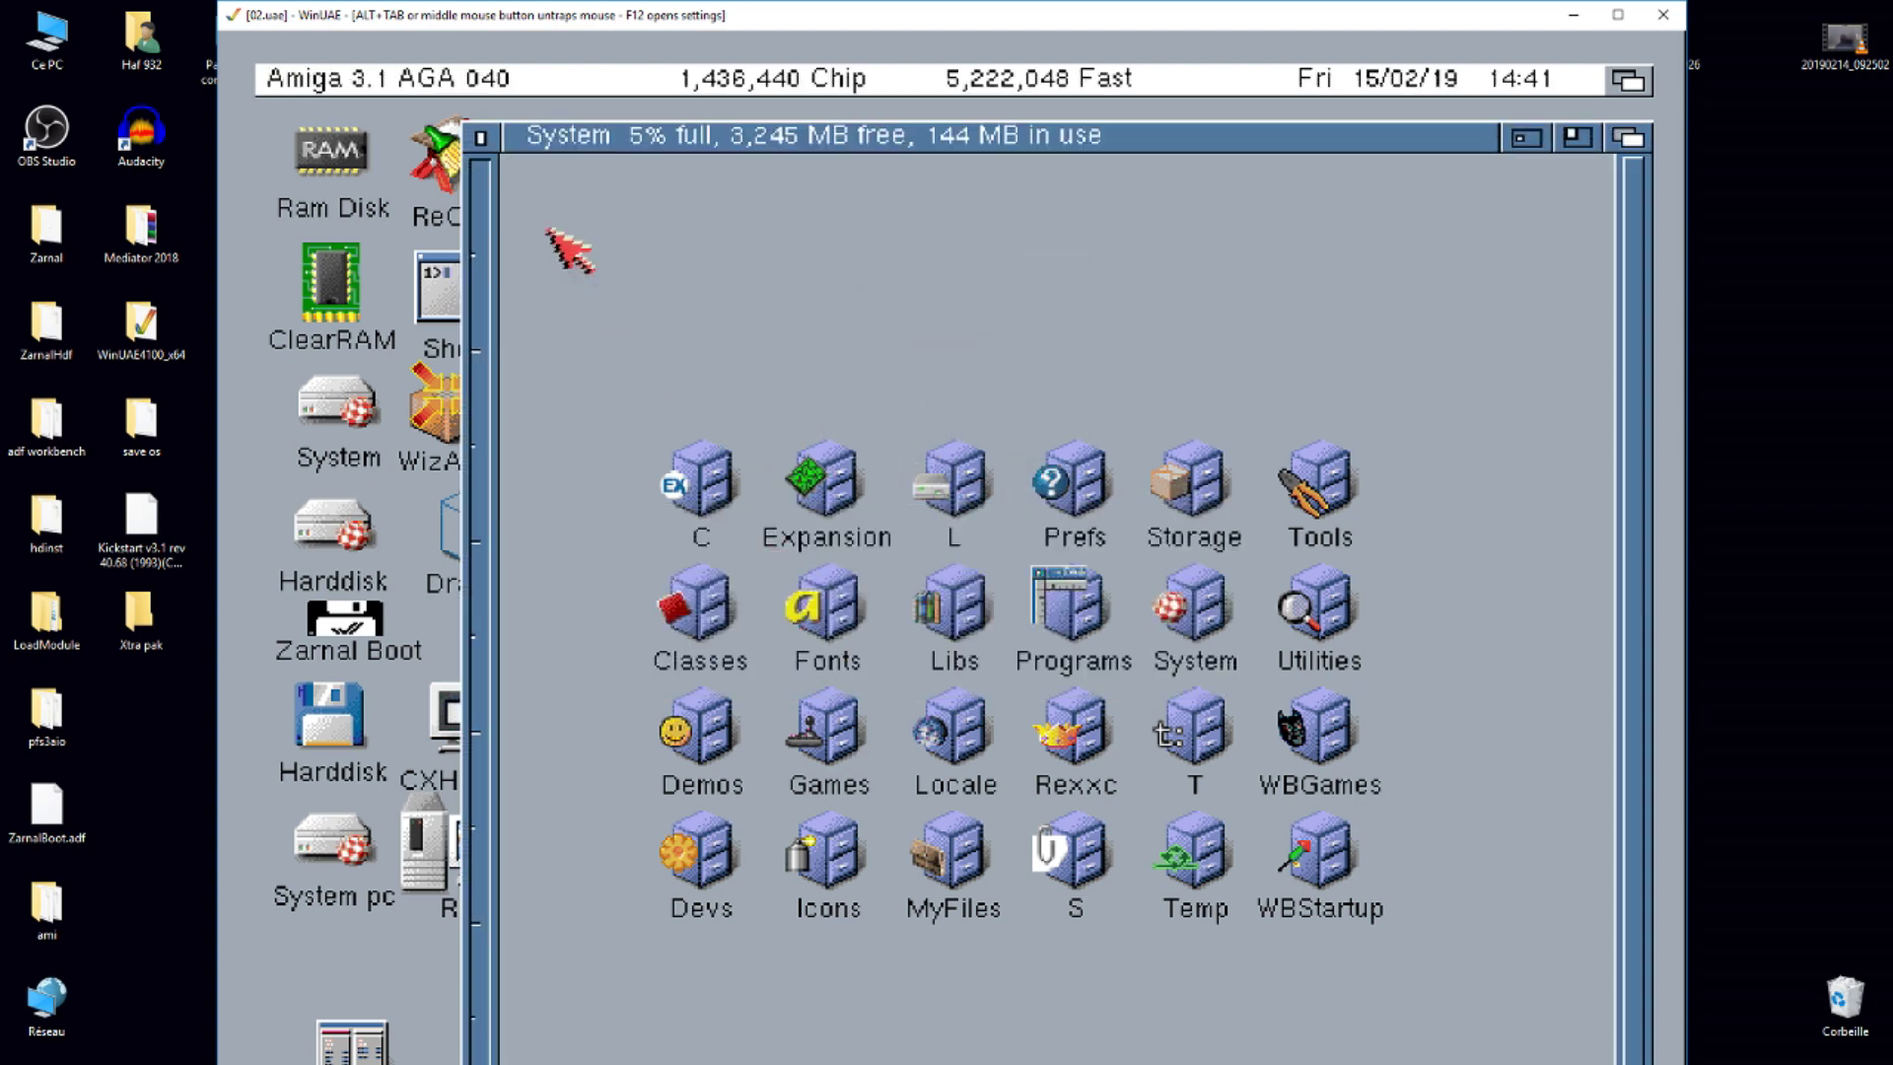
{"action": "left_click", "coordinate": [481, 139]}
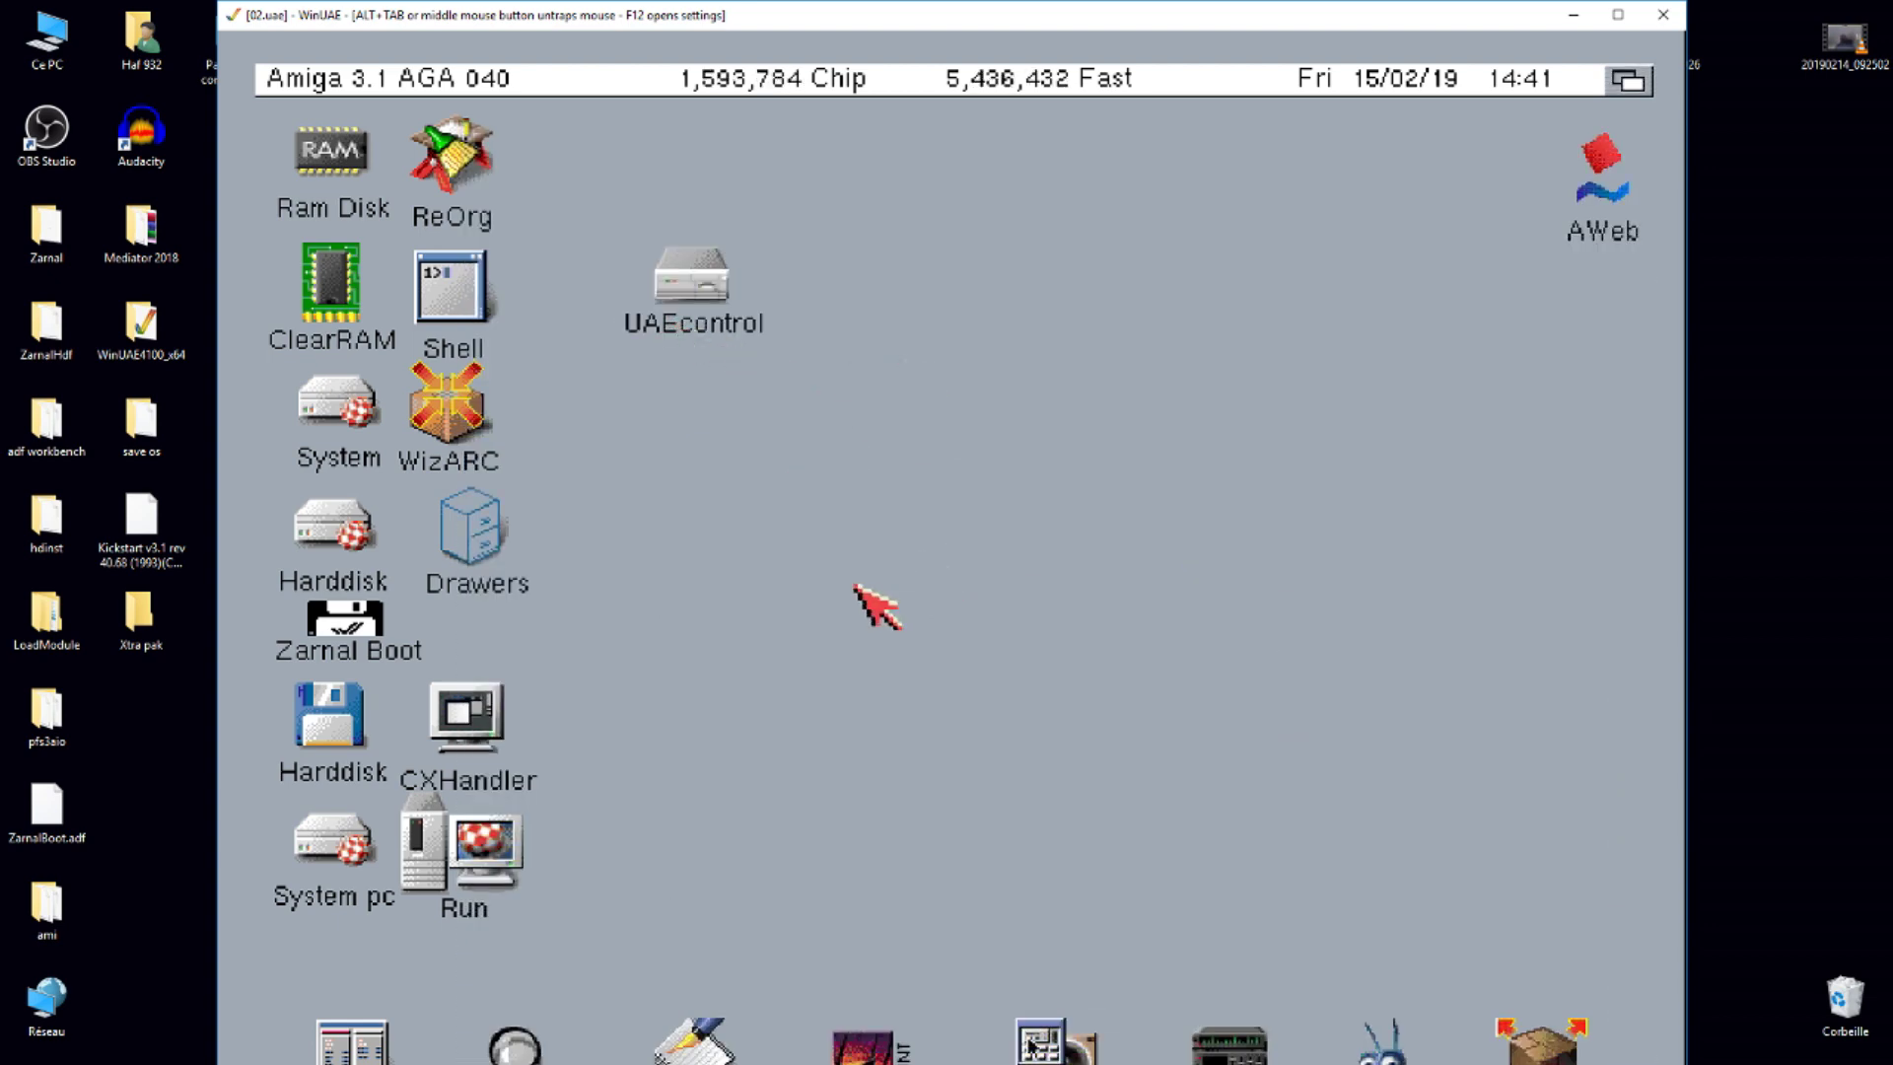
- Eject the ZarnalBoot.adf floppy image from drive DF0 in the emulator settings
{"action": "key", "text": "F12"}
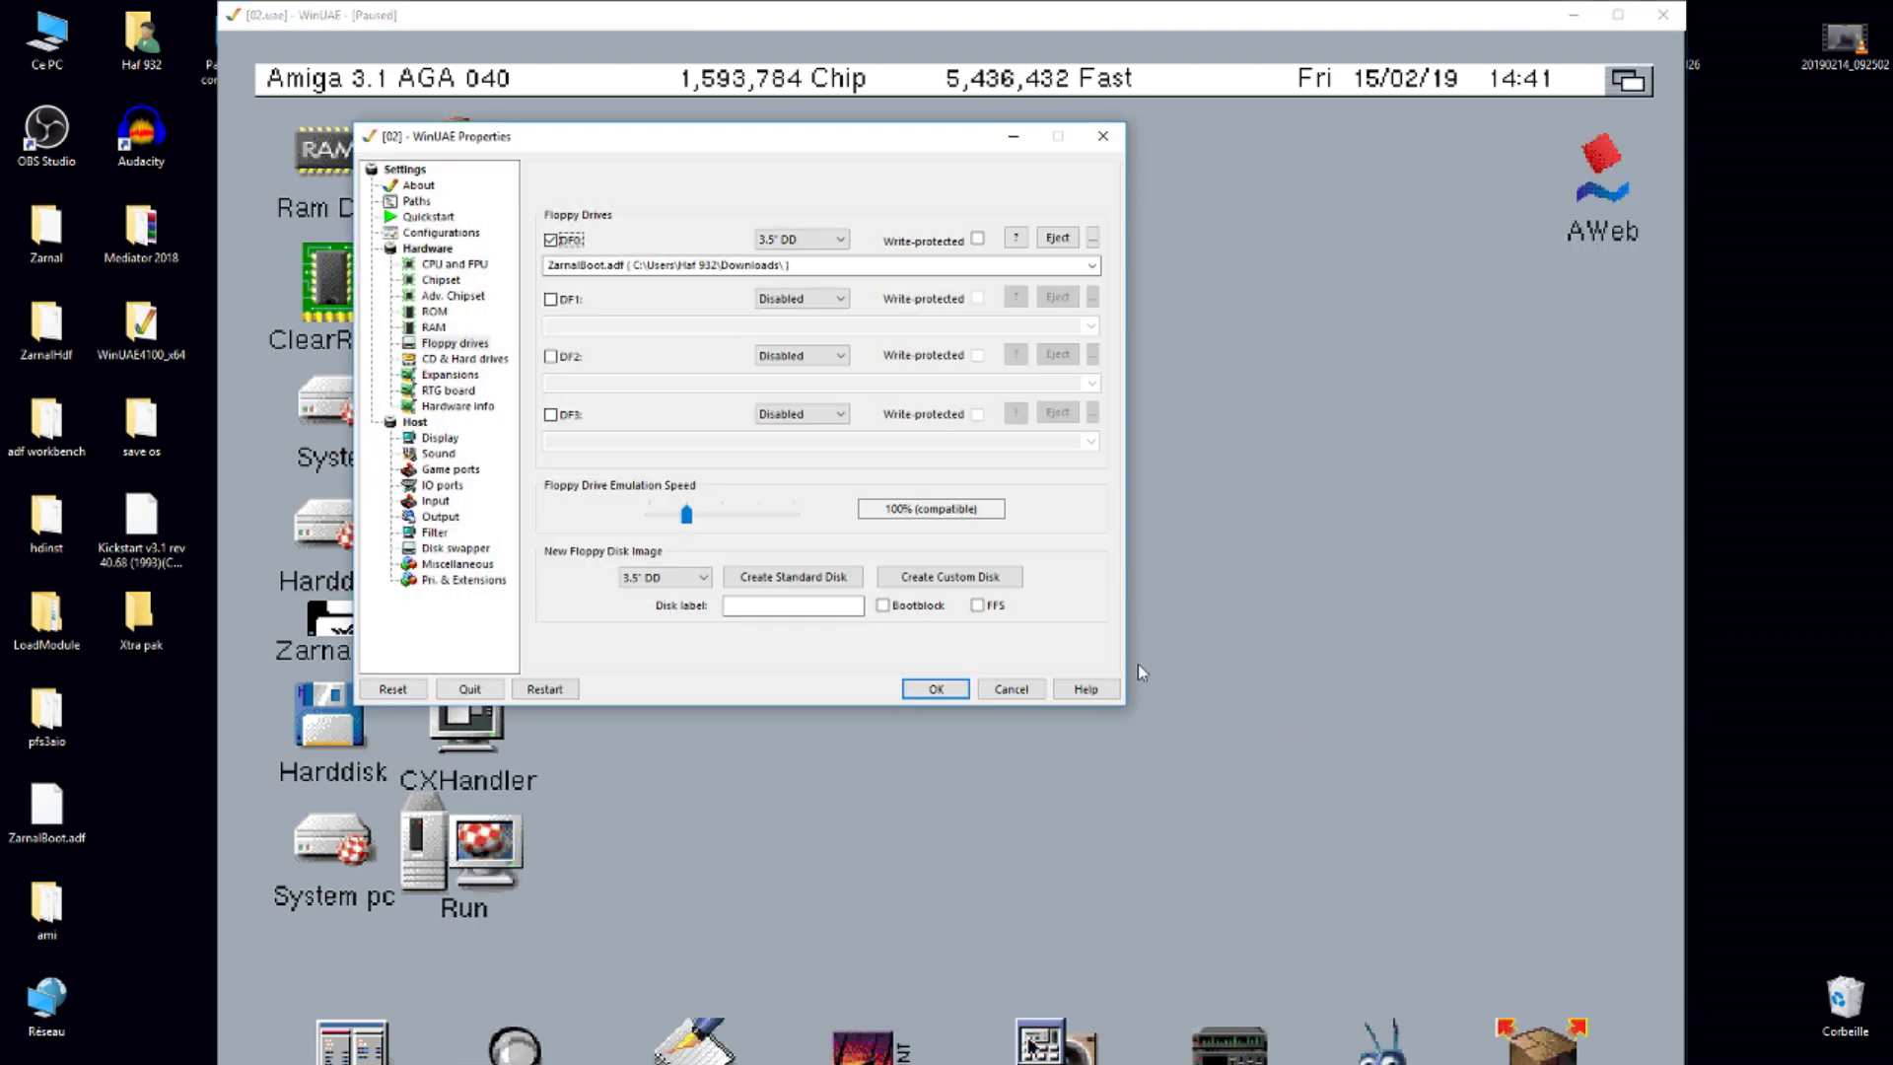
{"action": "left_click", "coordinate": [1057, 237]}
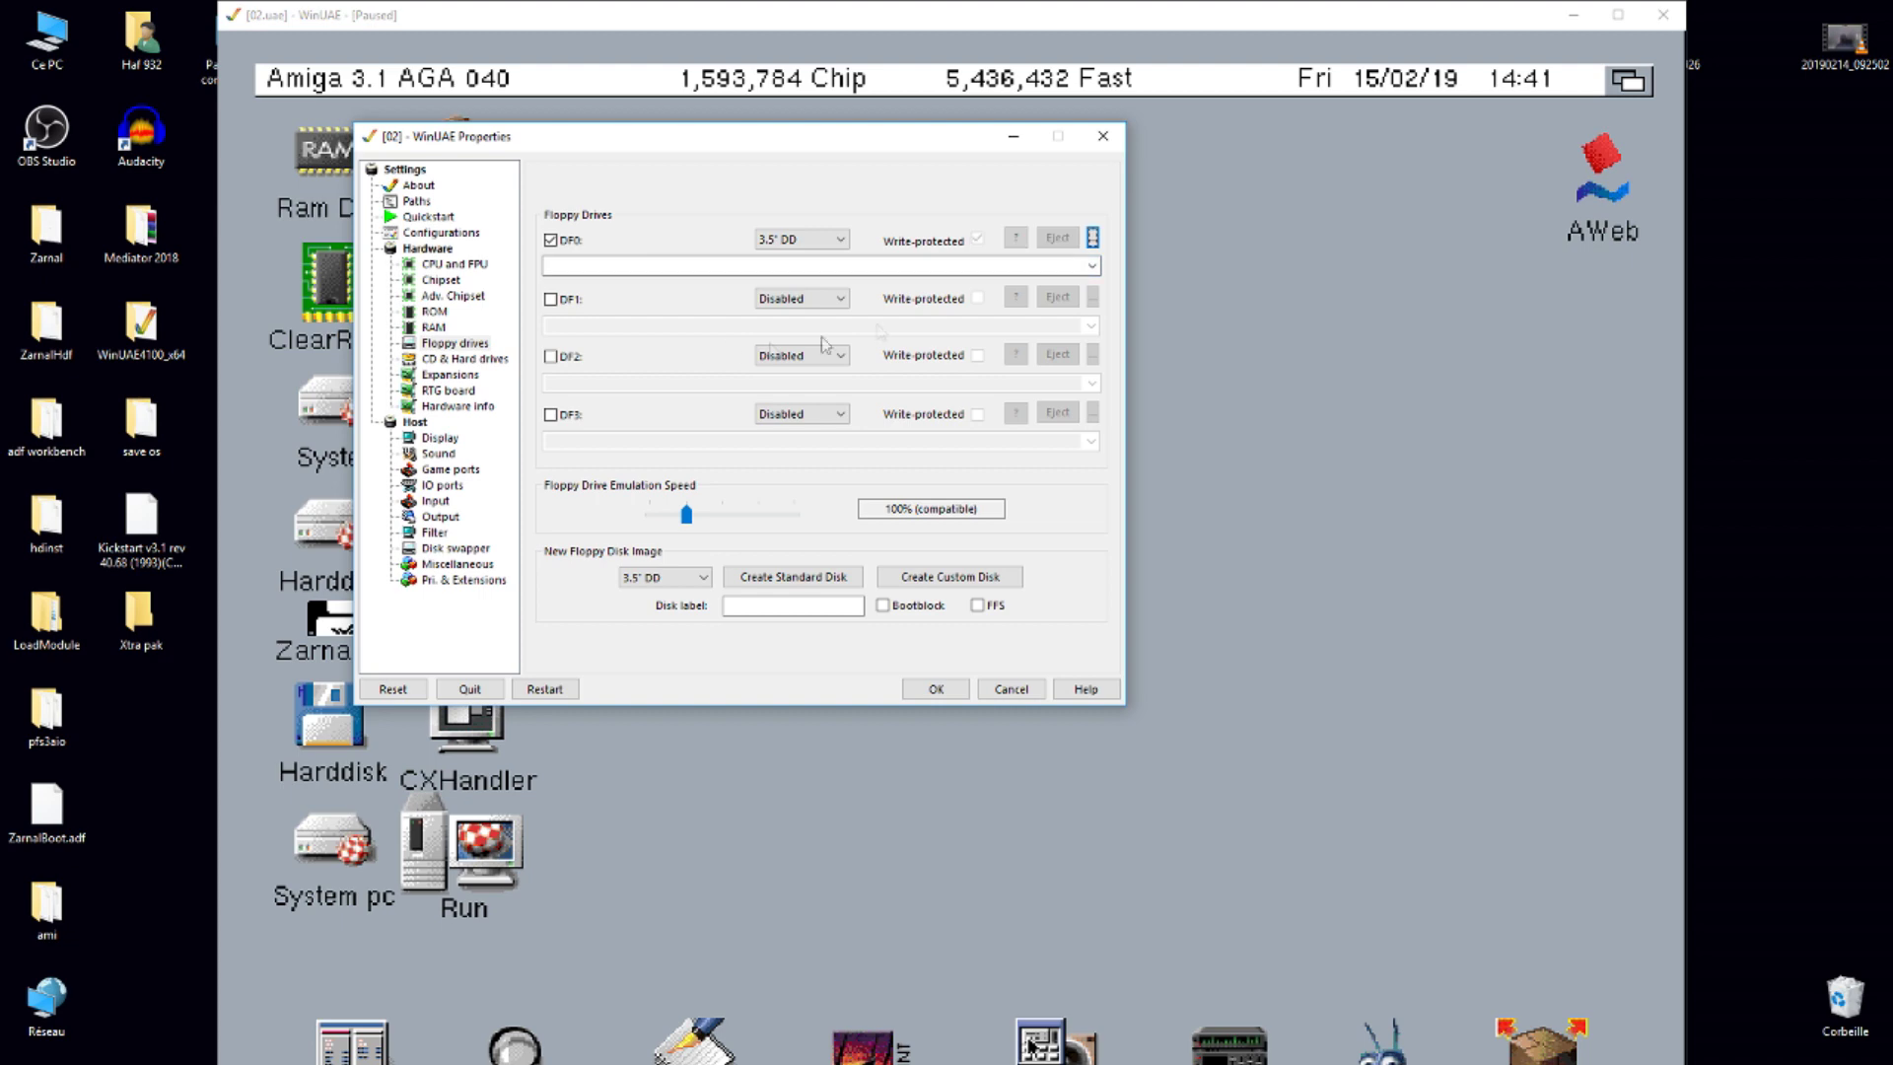
{"action": "left_click", "coordinate": [478, 344]}
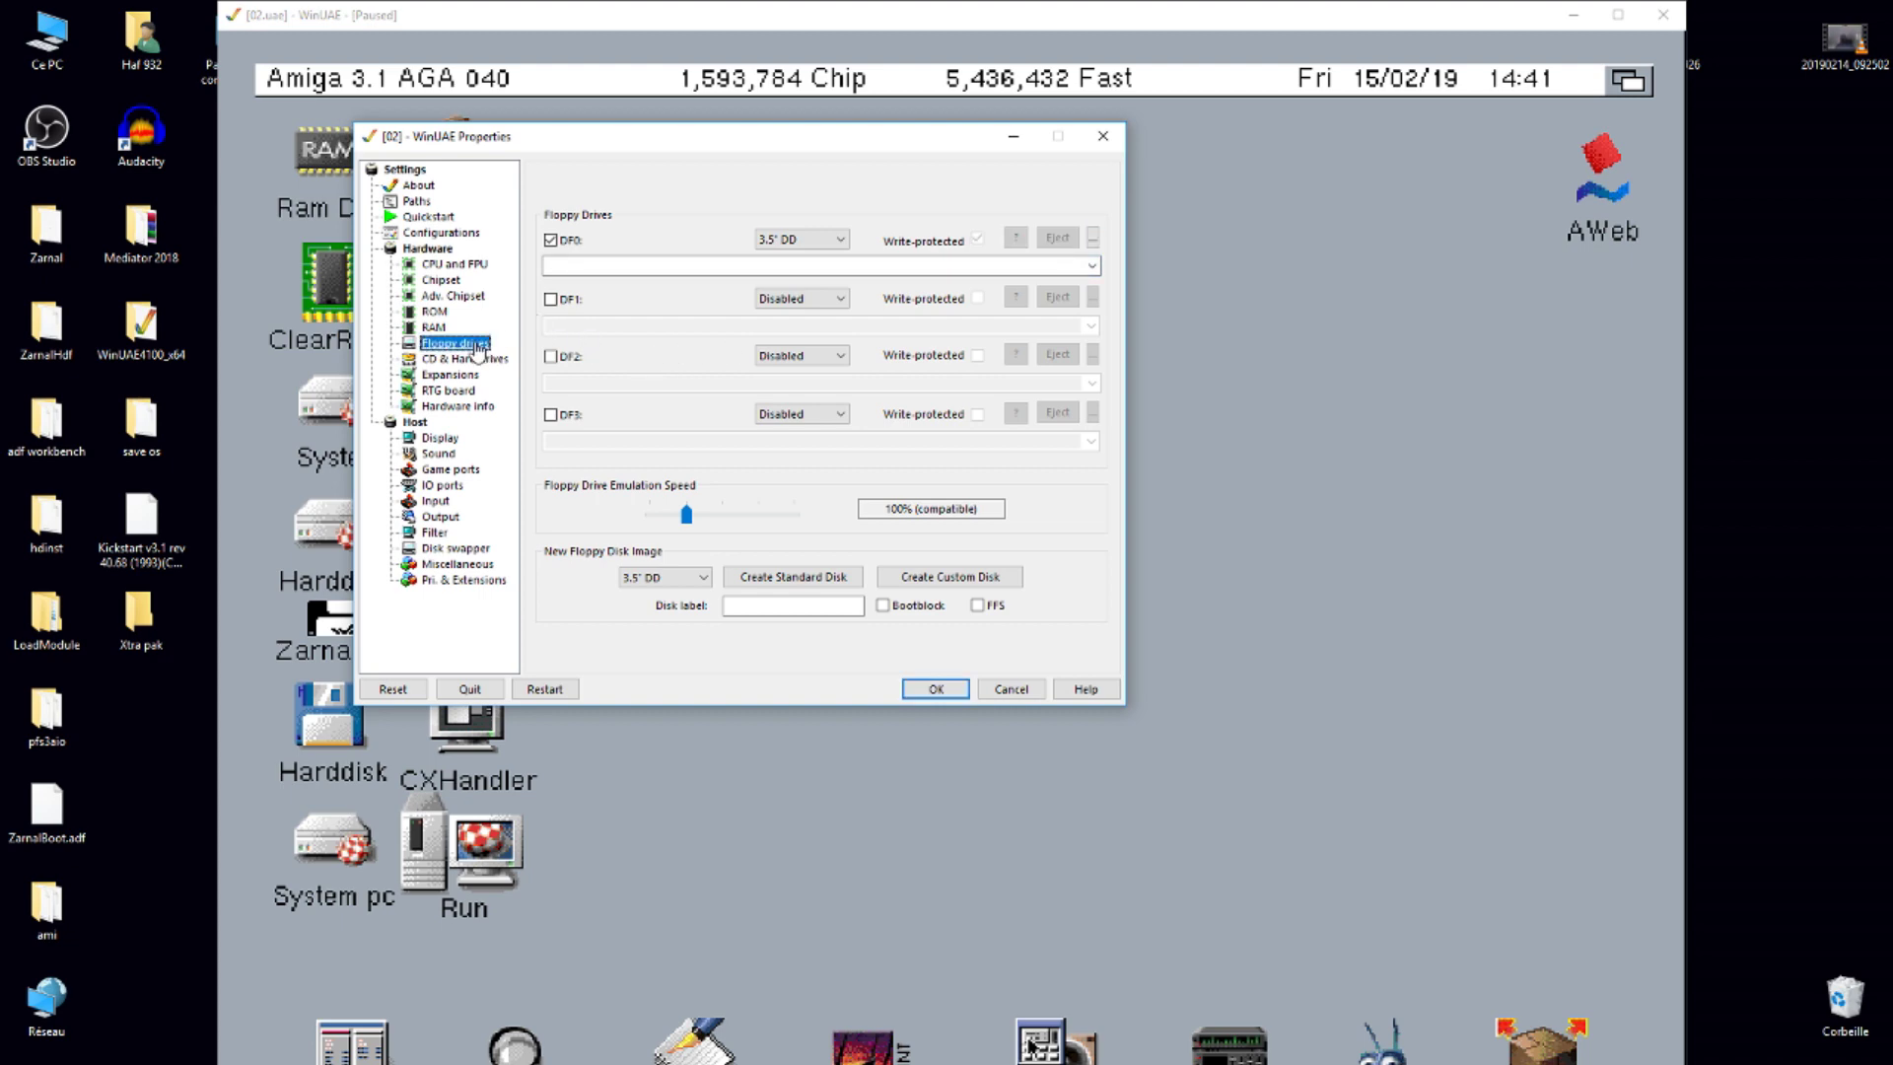
- Remove the DH1 hardfile from the hard drive list, leaving only the external USB drive, and restart the emulation
{"action": "left_click", "coordinate": [499, 361]}
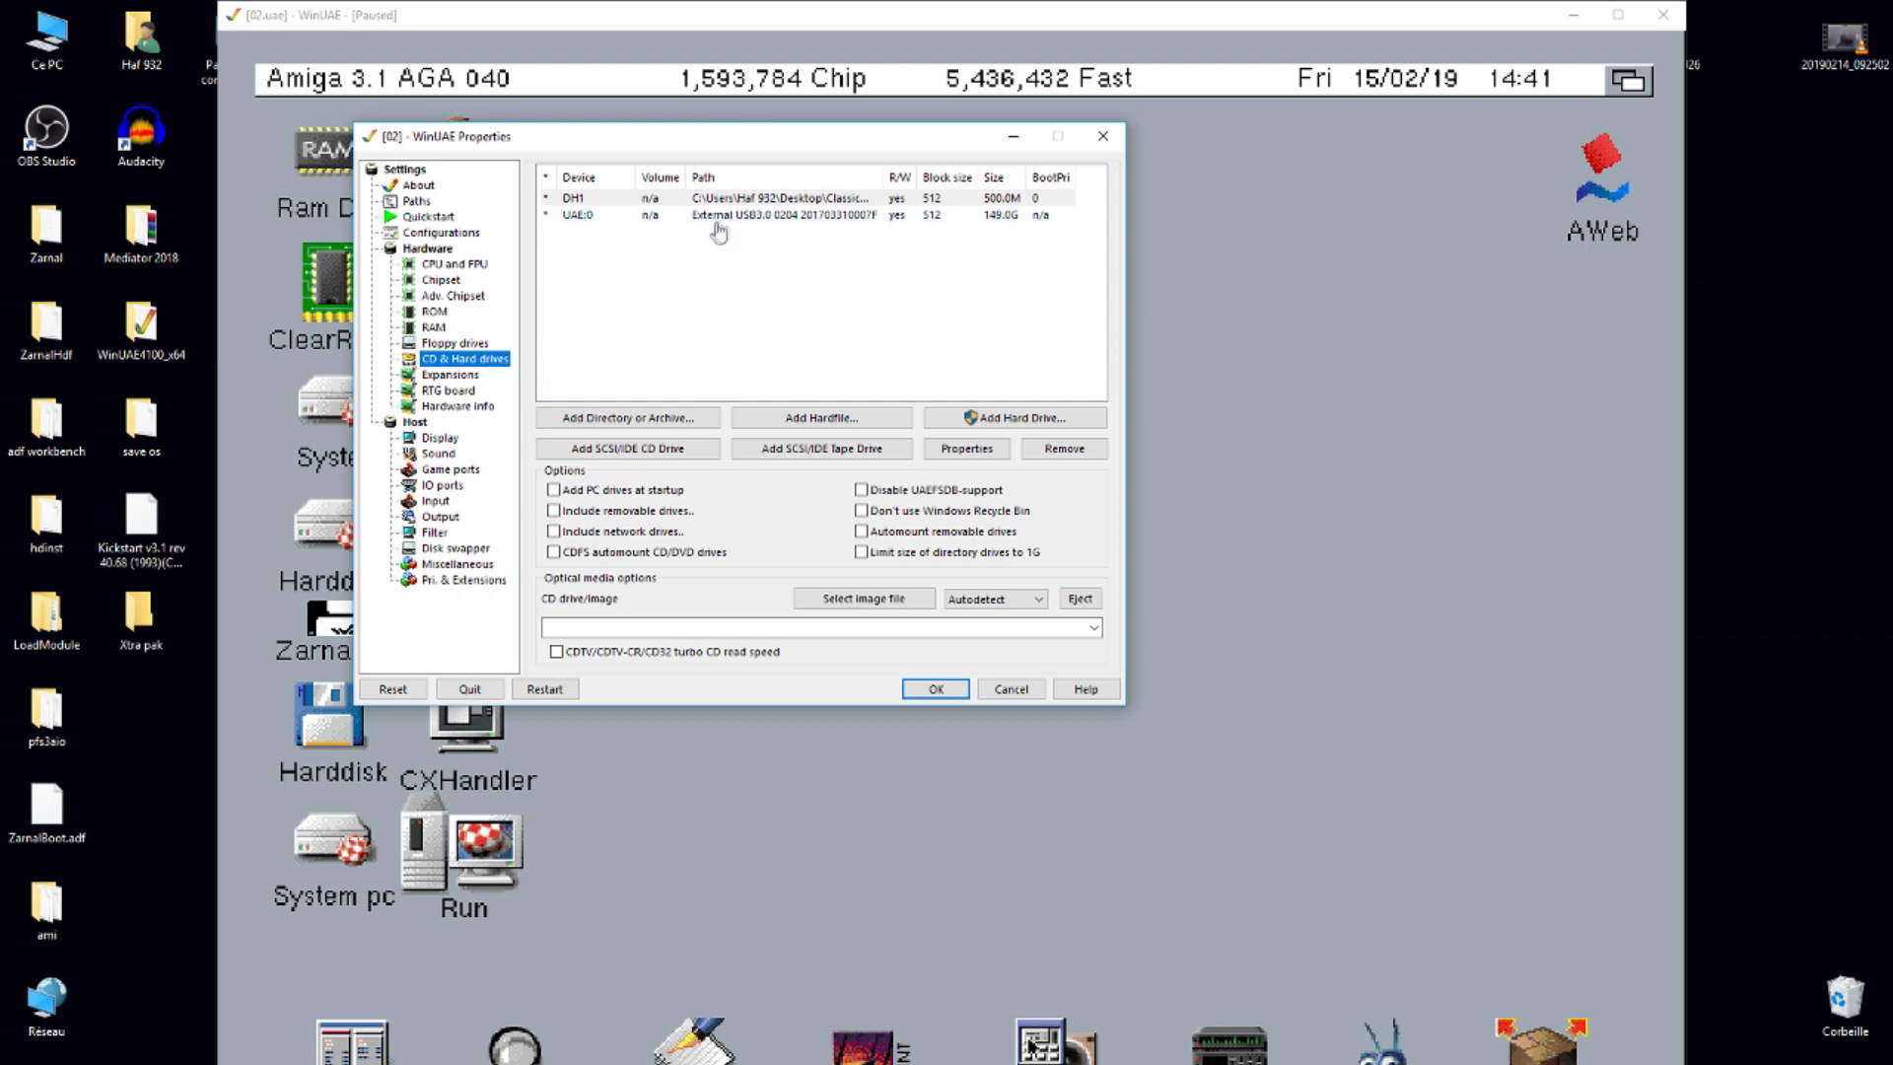
{"action": "left_click", "coordinate": [730, 200]}
{"action": "left_click", "coordinate": [1063, 449]}
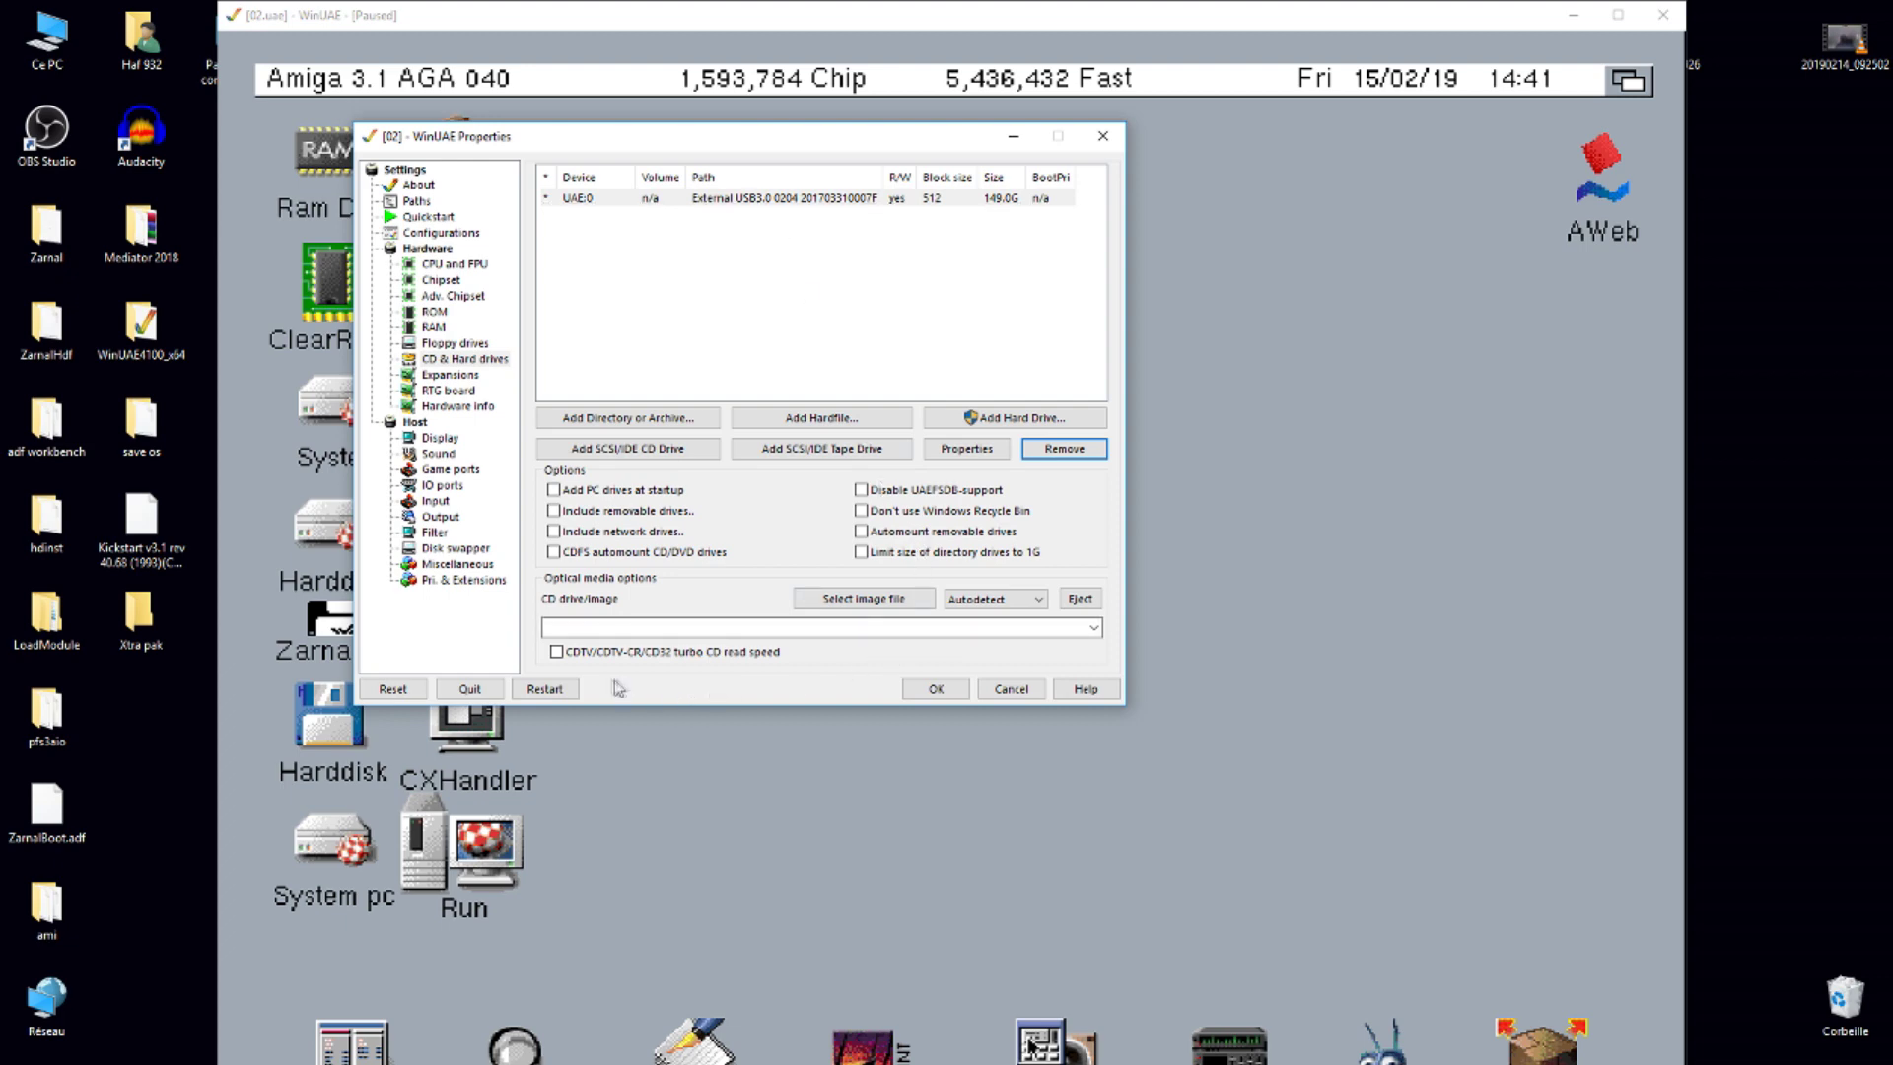
{"action": "left_click", "coordinate": [544, 689]}
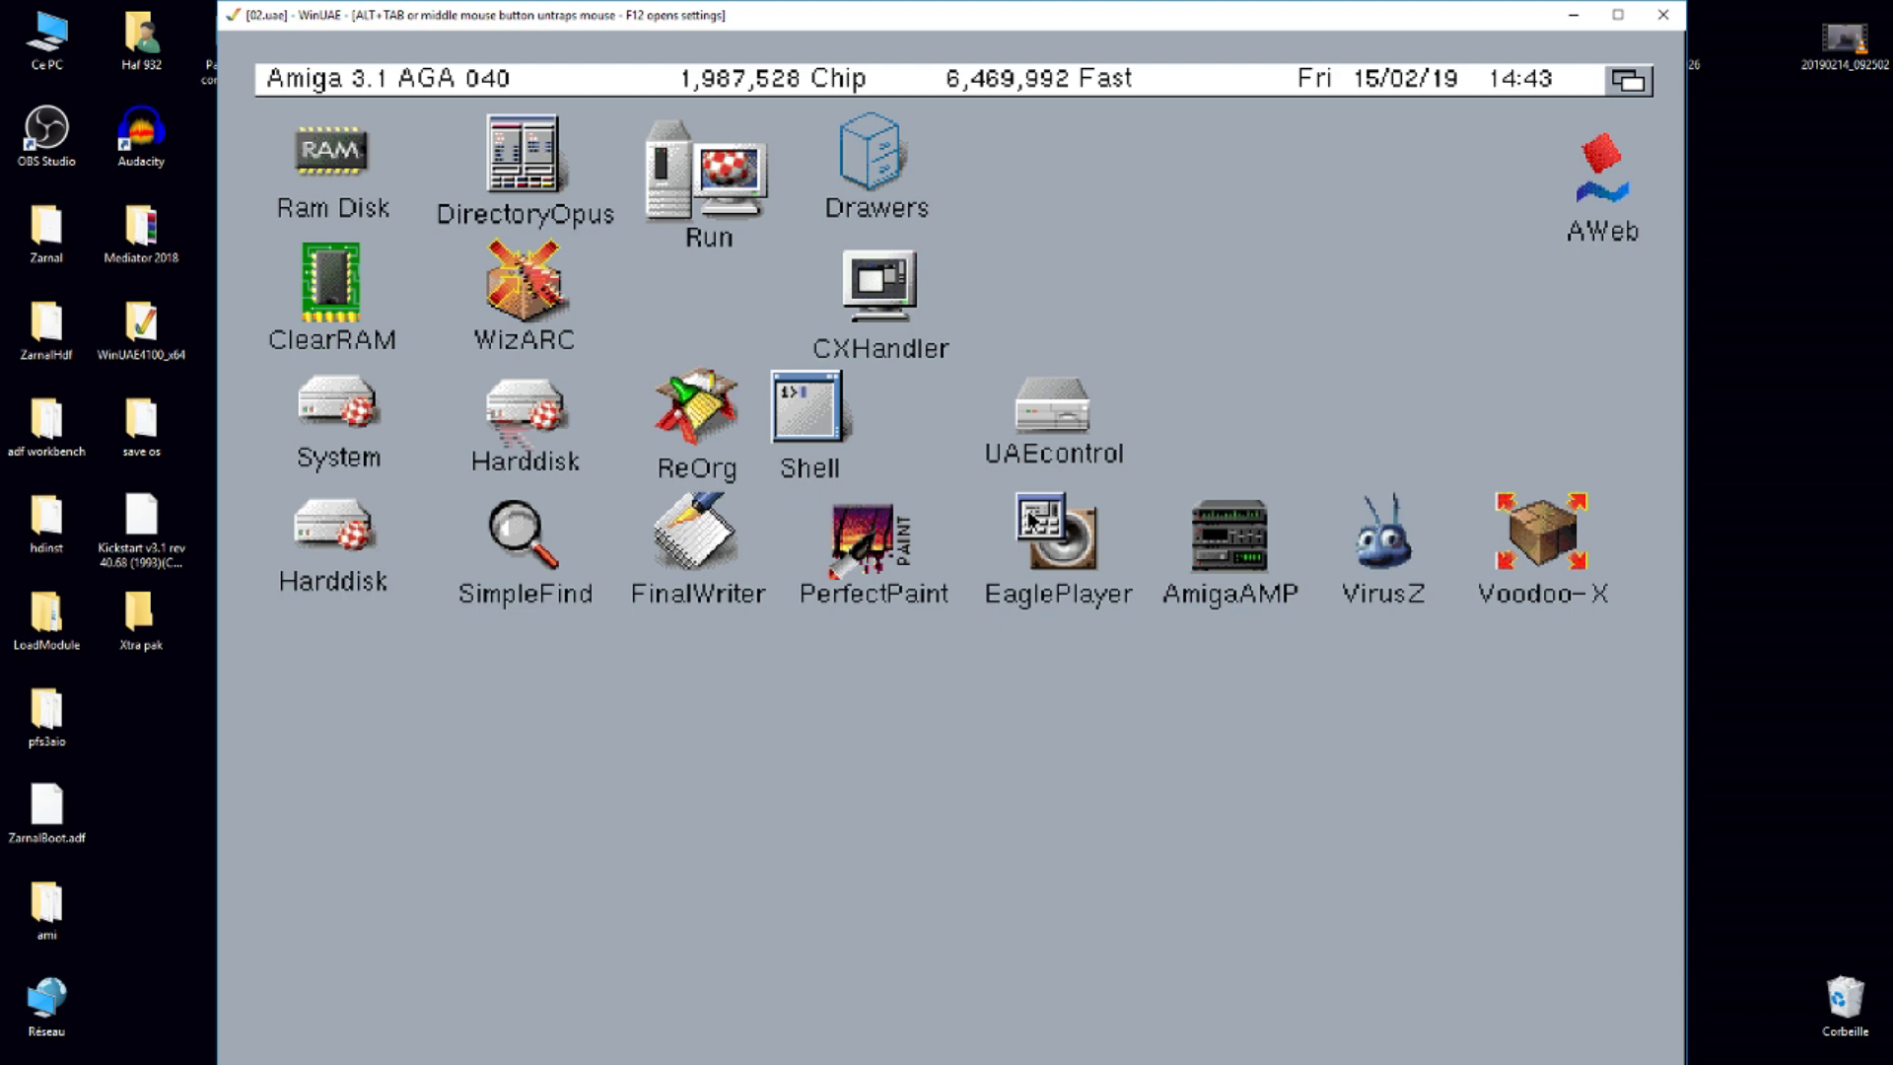
- Open the System disk to check its contents, then close it and return its icon to its place below ClearRAM
{"action": "left_click_drag", "start_coordinate": [340, 420], "coordinate": [995, 789]}
{"action": "double_click", "coordinate": [972, 765]}
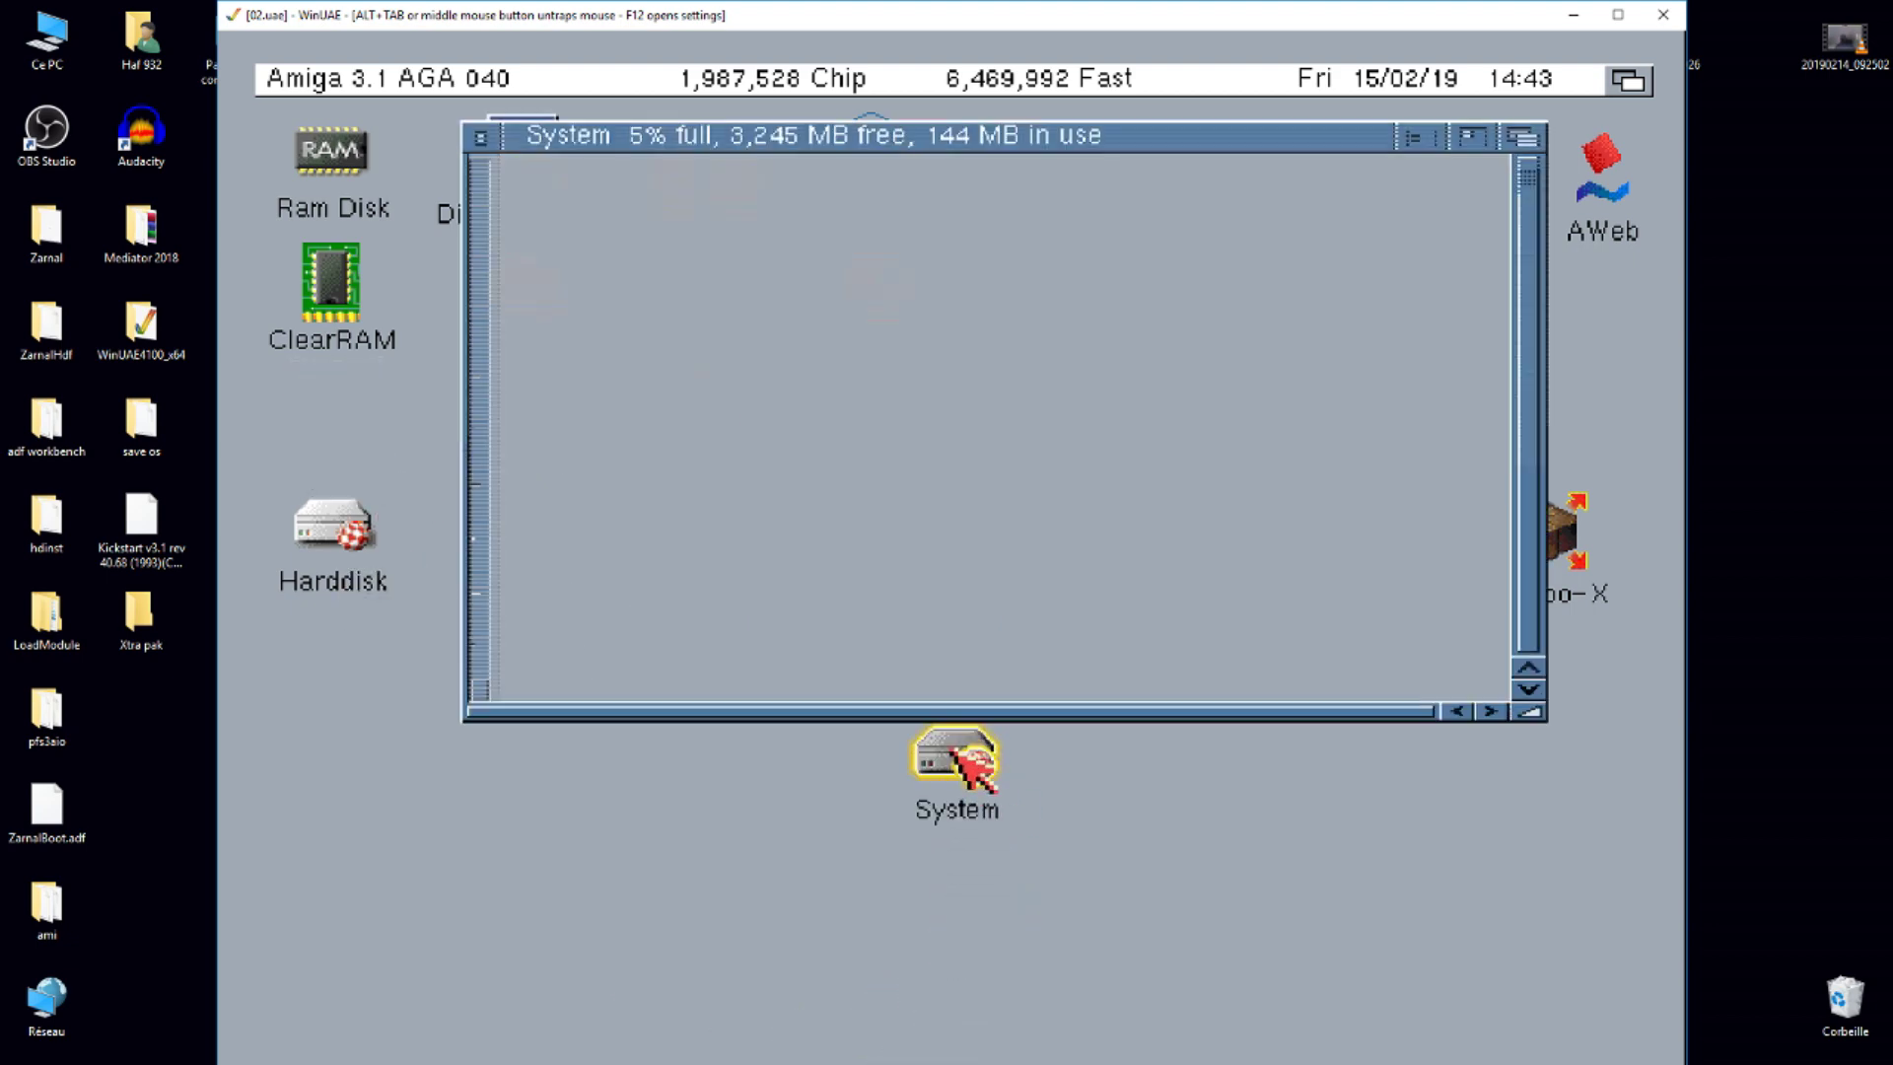
{"action": "left_click", "coordinate": [481, 137]}
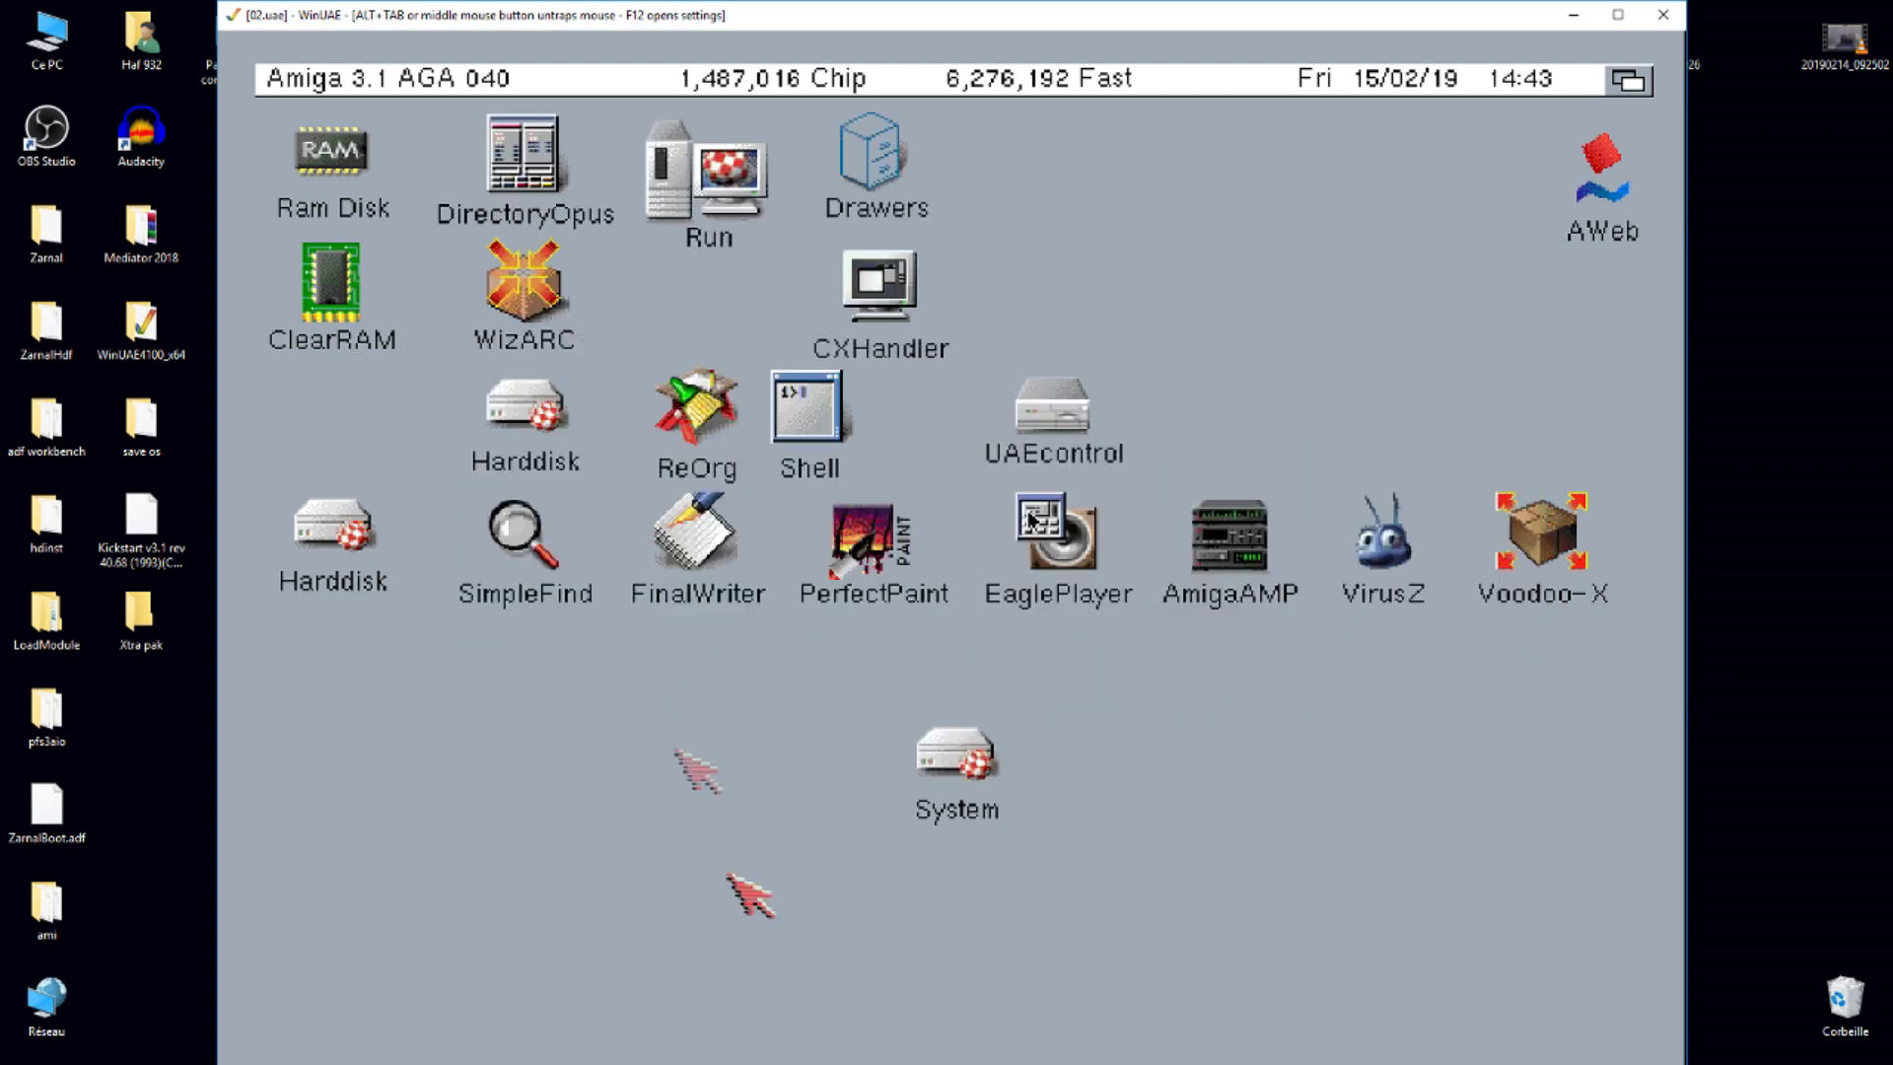
{"action": "left_click_drag", "start_coordinate": [971, 757], "coordinate": [350, 410]}
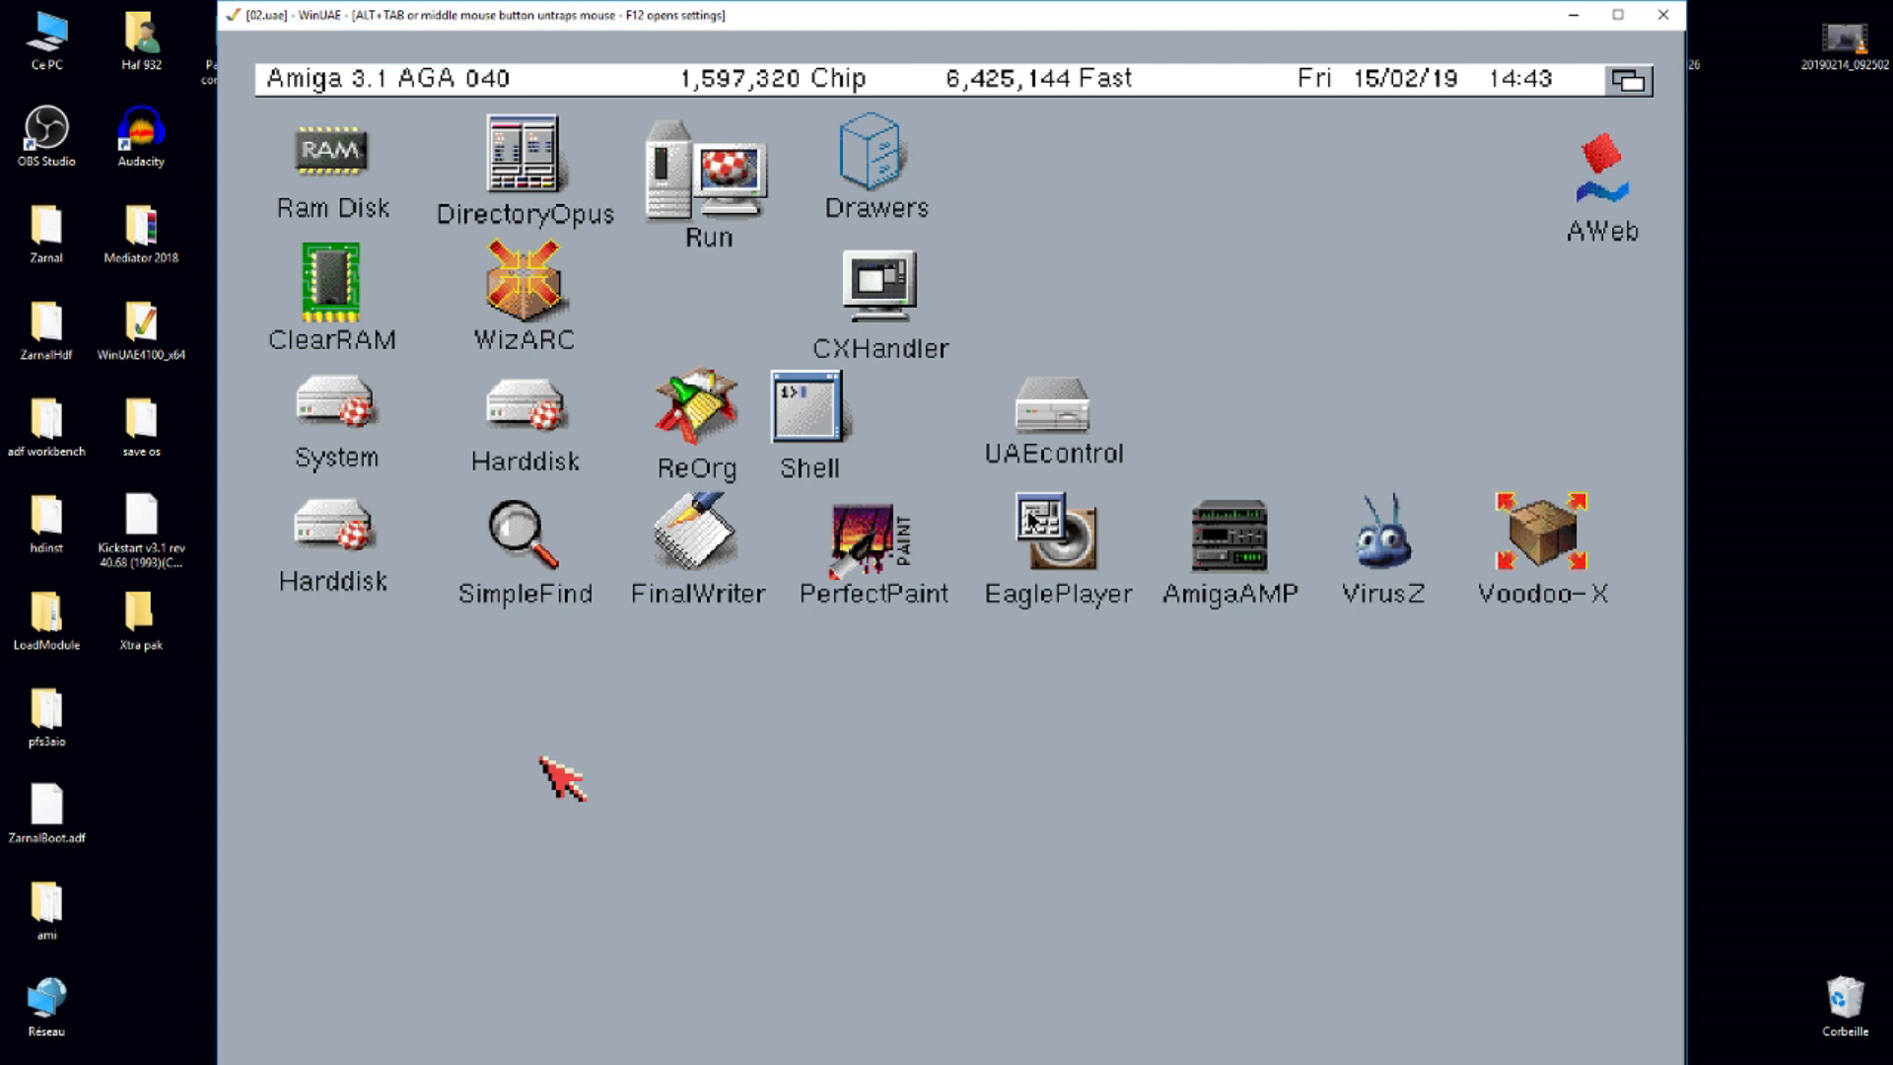
- Add the desktop folder "Xtra pak" as a bootable read/write directory drive and restart the emulator
{"action": "key", "text": "F12"}
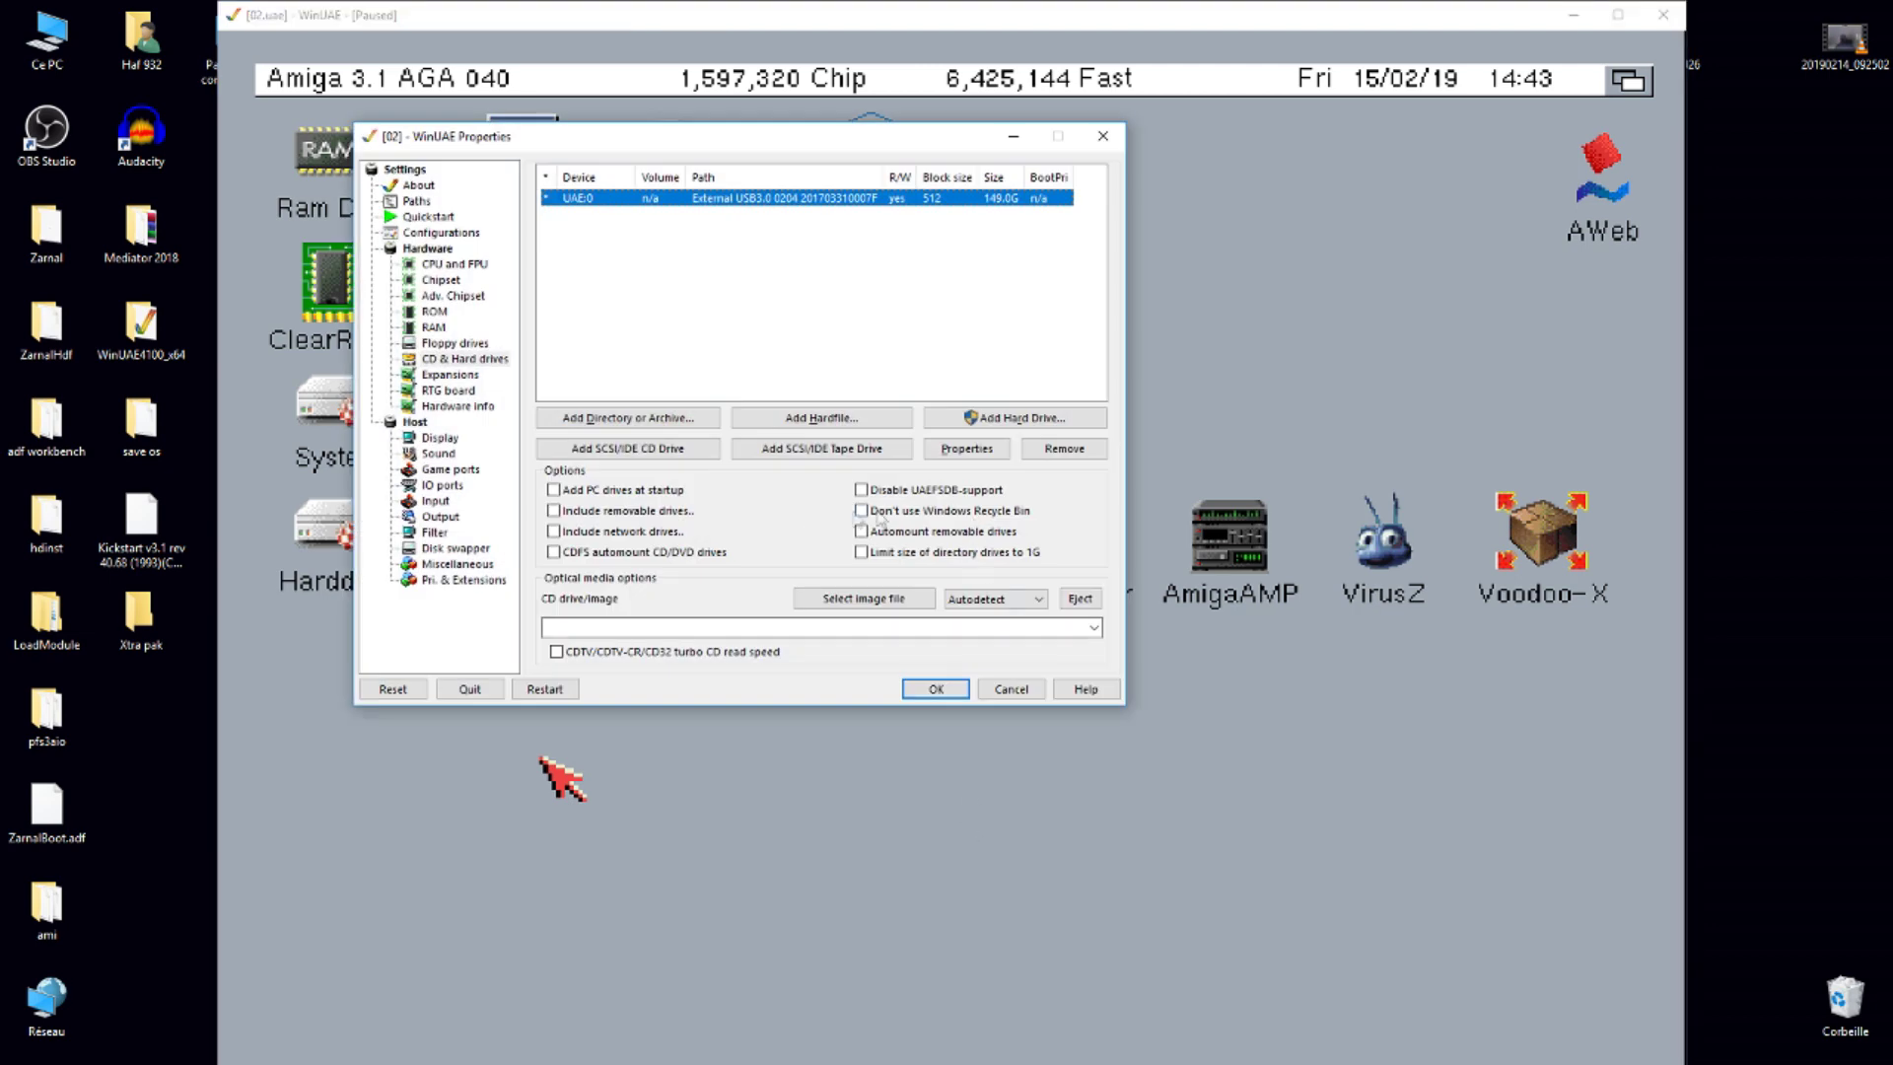
{"action": "left_click", "coordinate": [625, 419]}
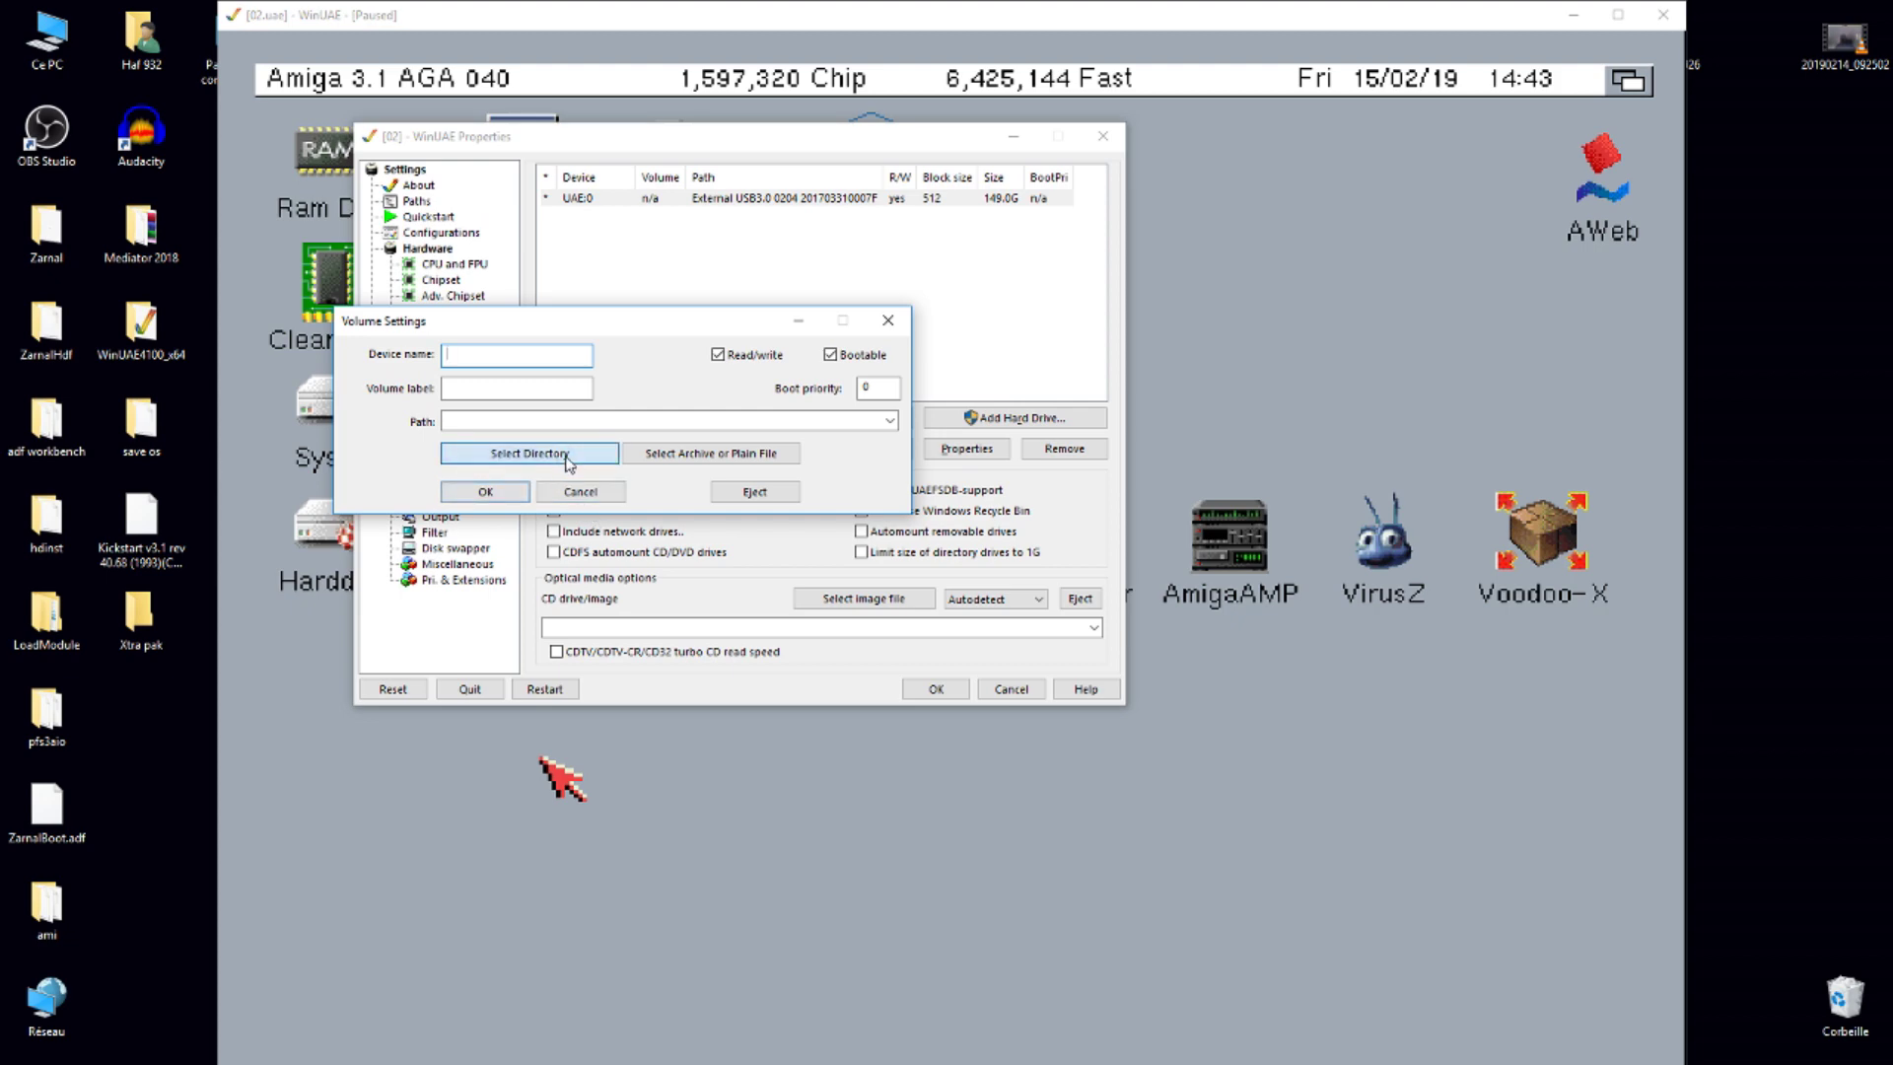
{"action": "left_click", "coordinate": [567, 456]}
{"action": "left_click", "coordinate": [493, 383]}
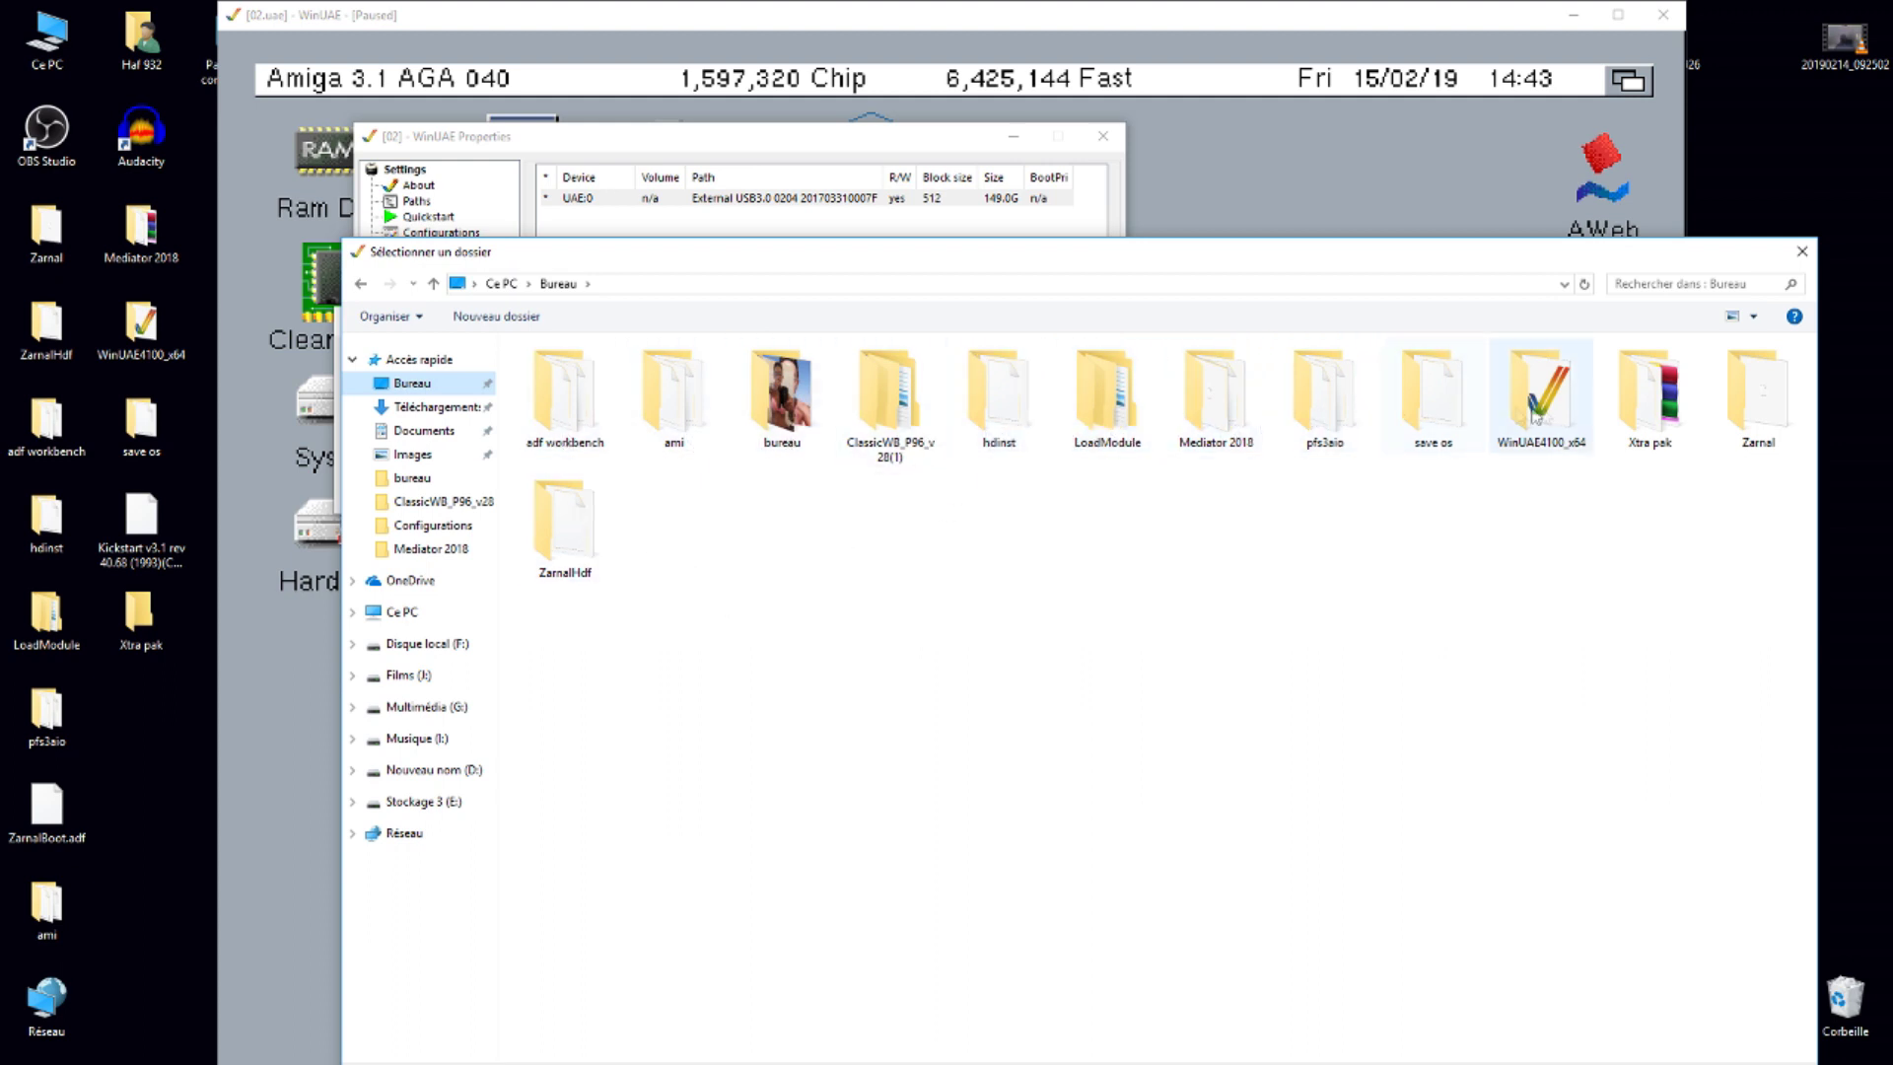
{"action": "double_click", "coordinate": [1649, 394]}
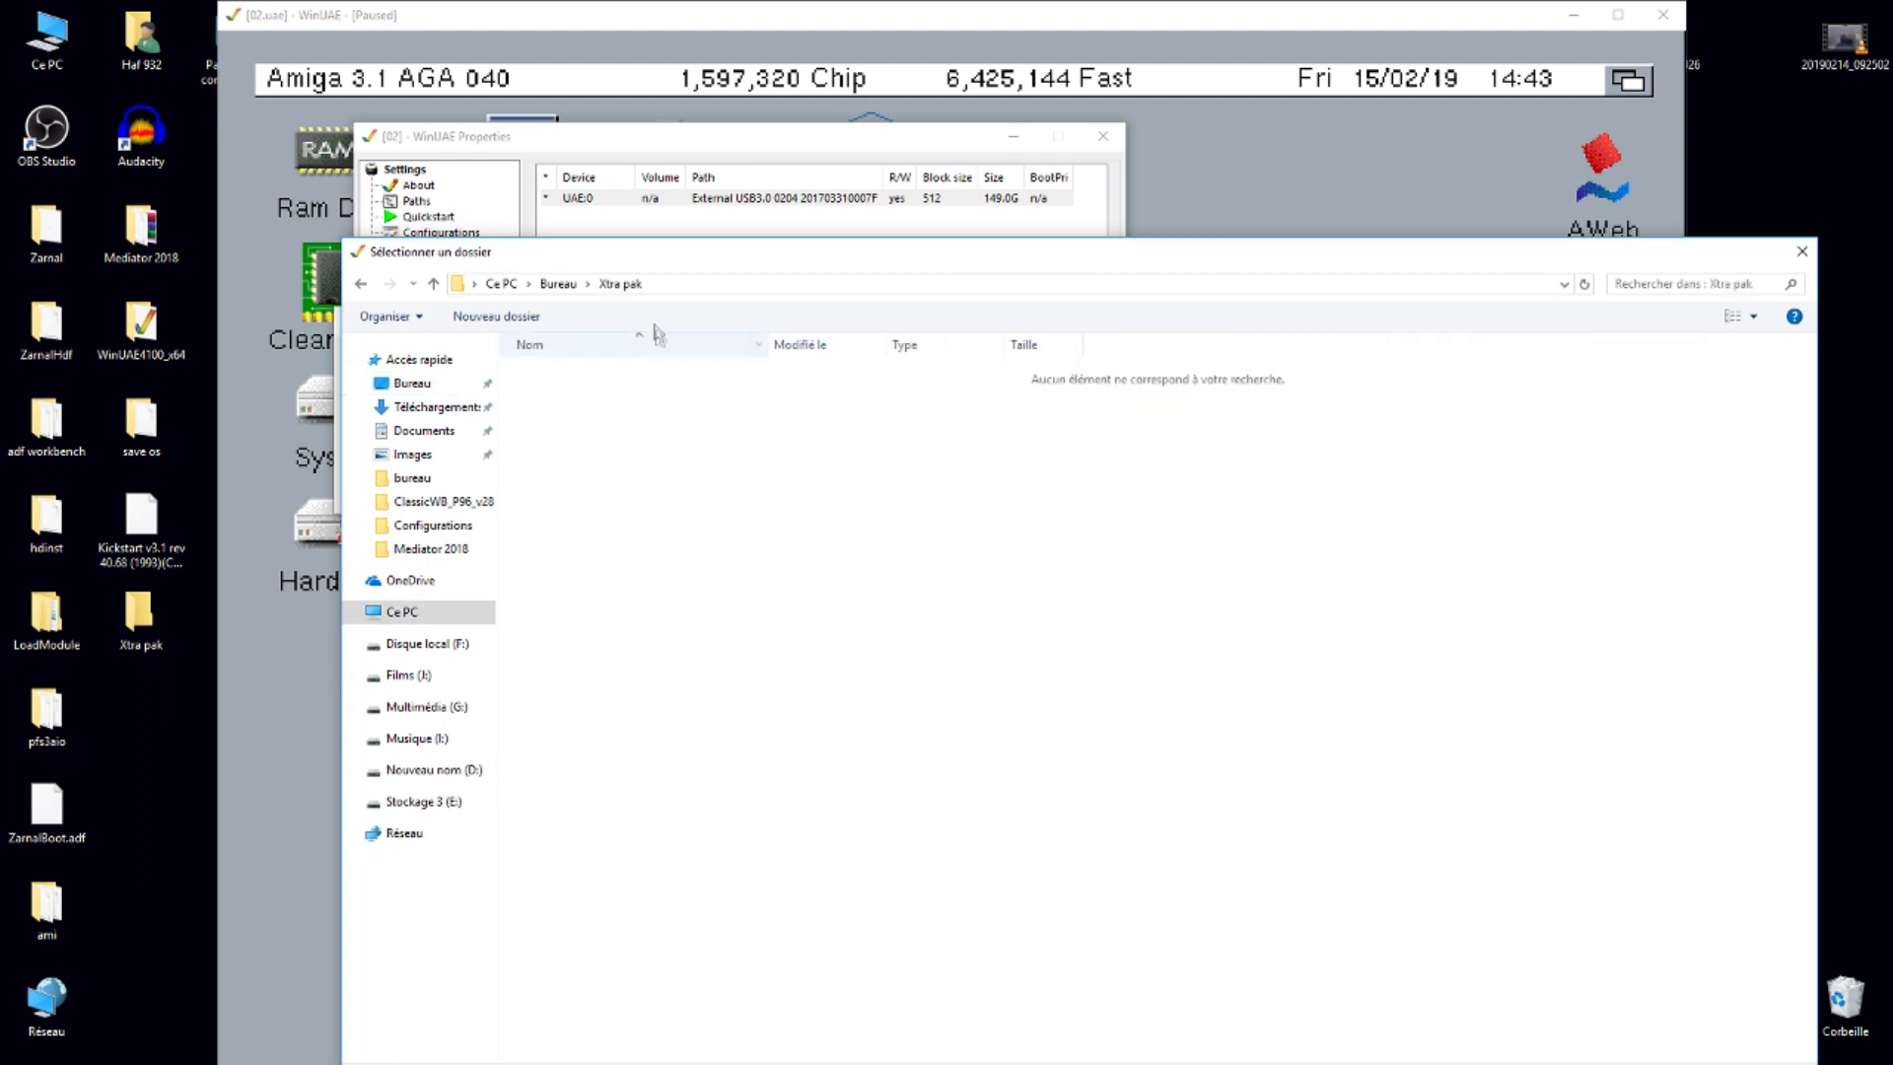
{"action": "left_click", "coordinate": [558, 280]}
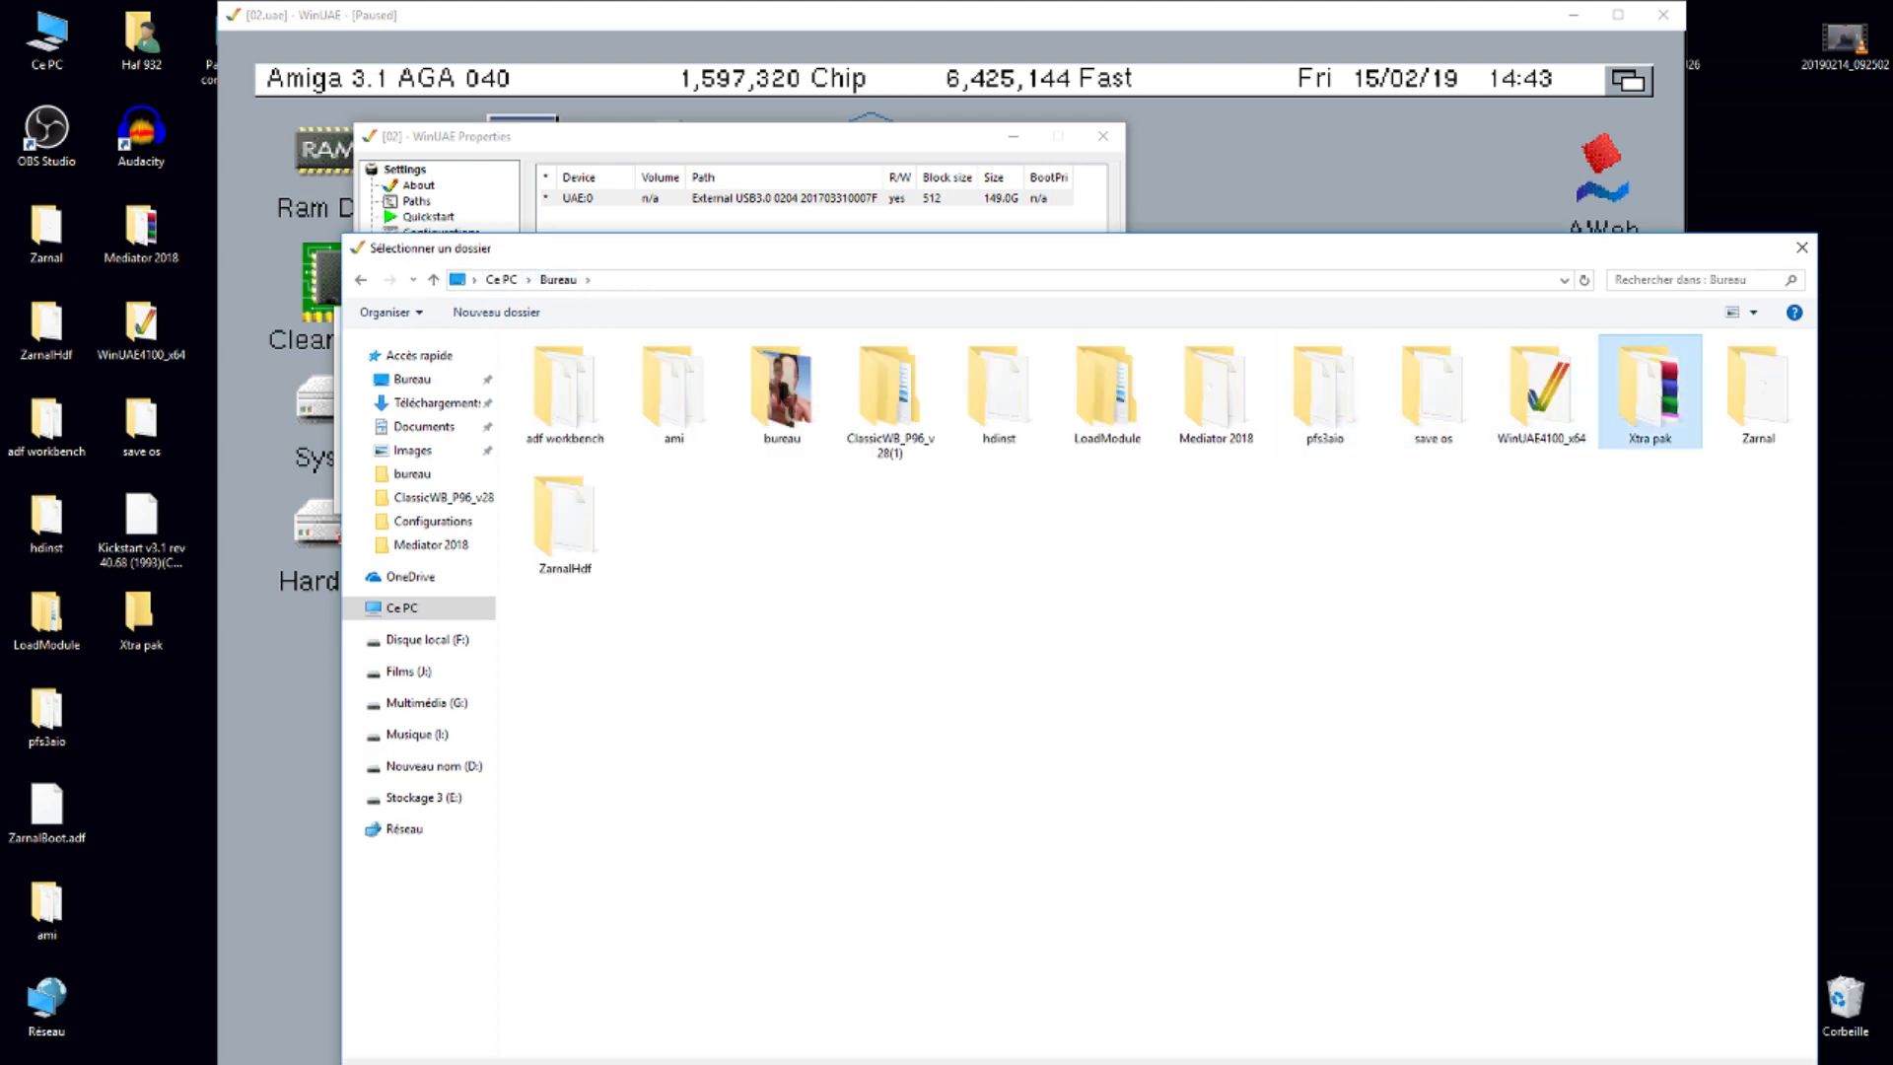
{"action": "key", "text": "Return"}
{"action": "left_click", "coordinate": [485, 491]}
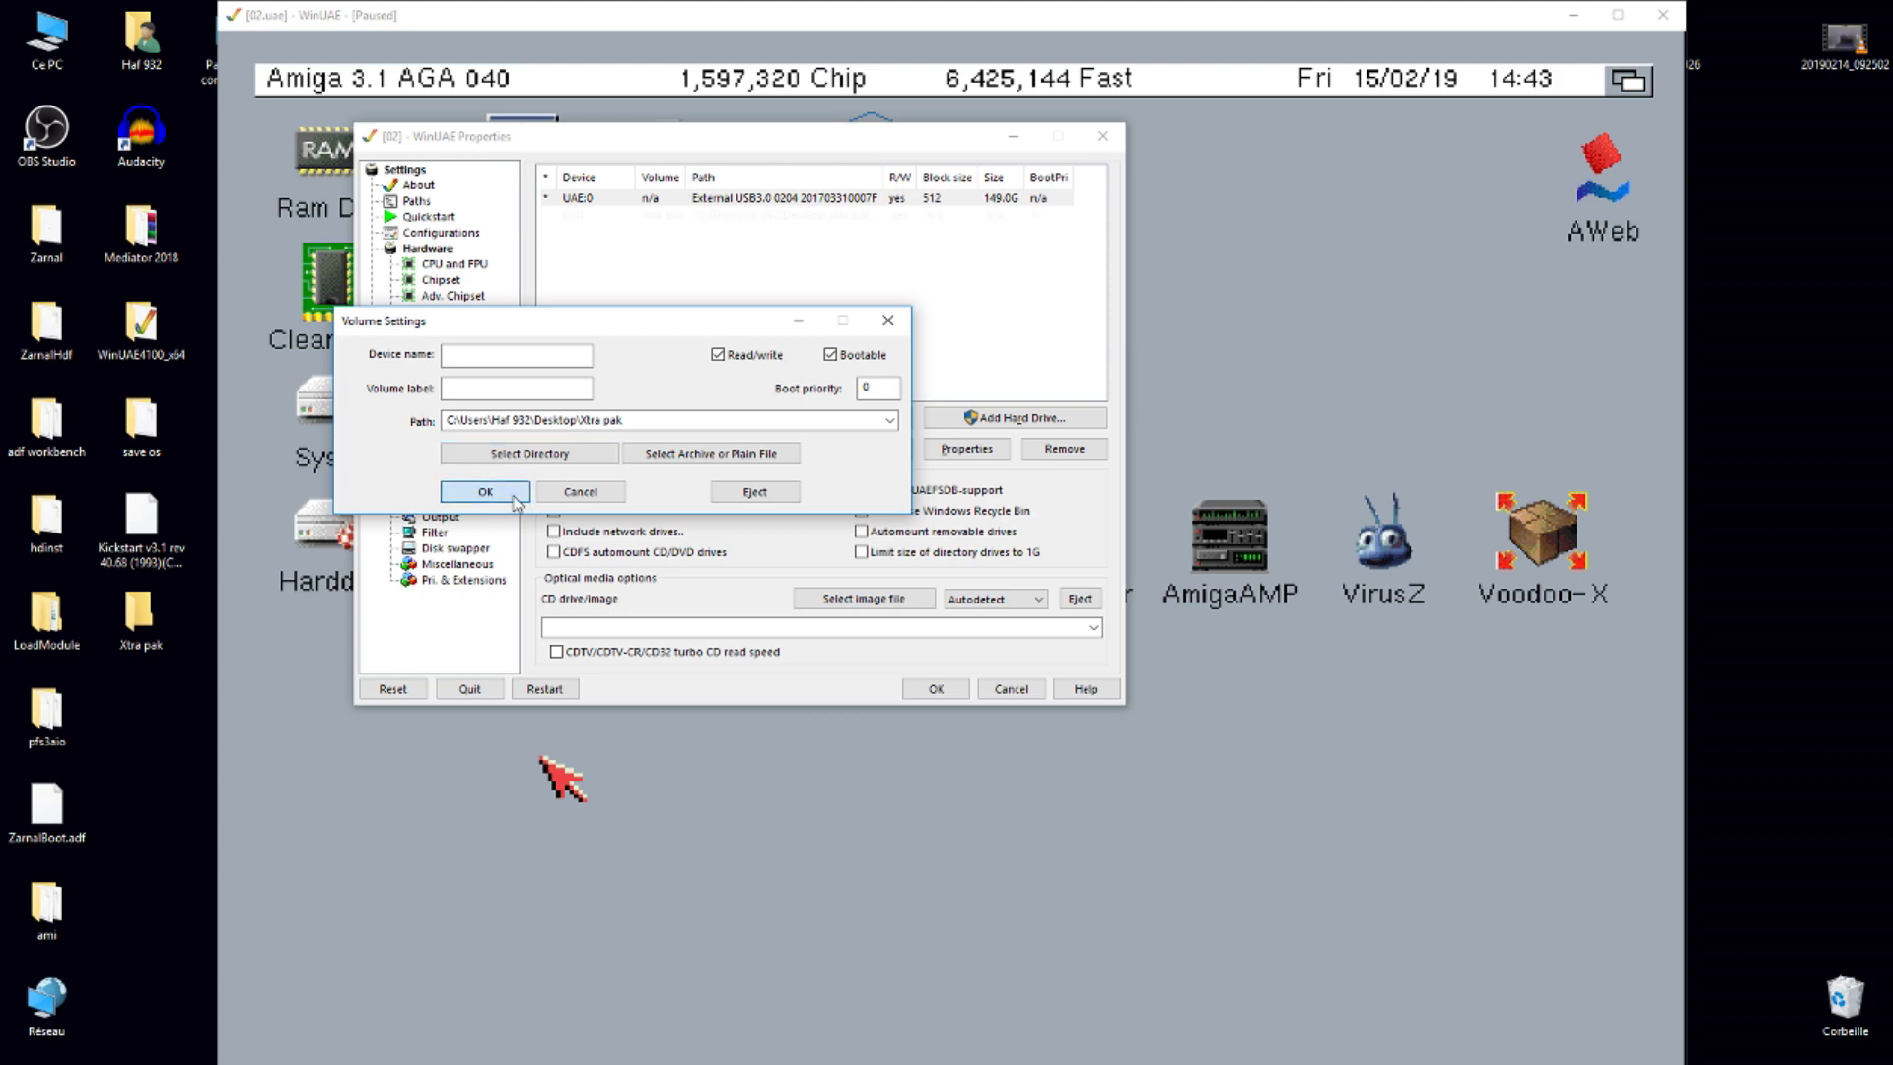
{"action": "left_click", "coordinate": [567, 694]}
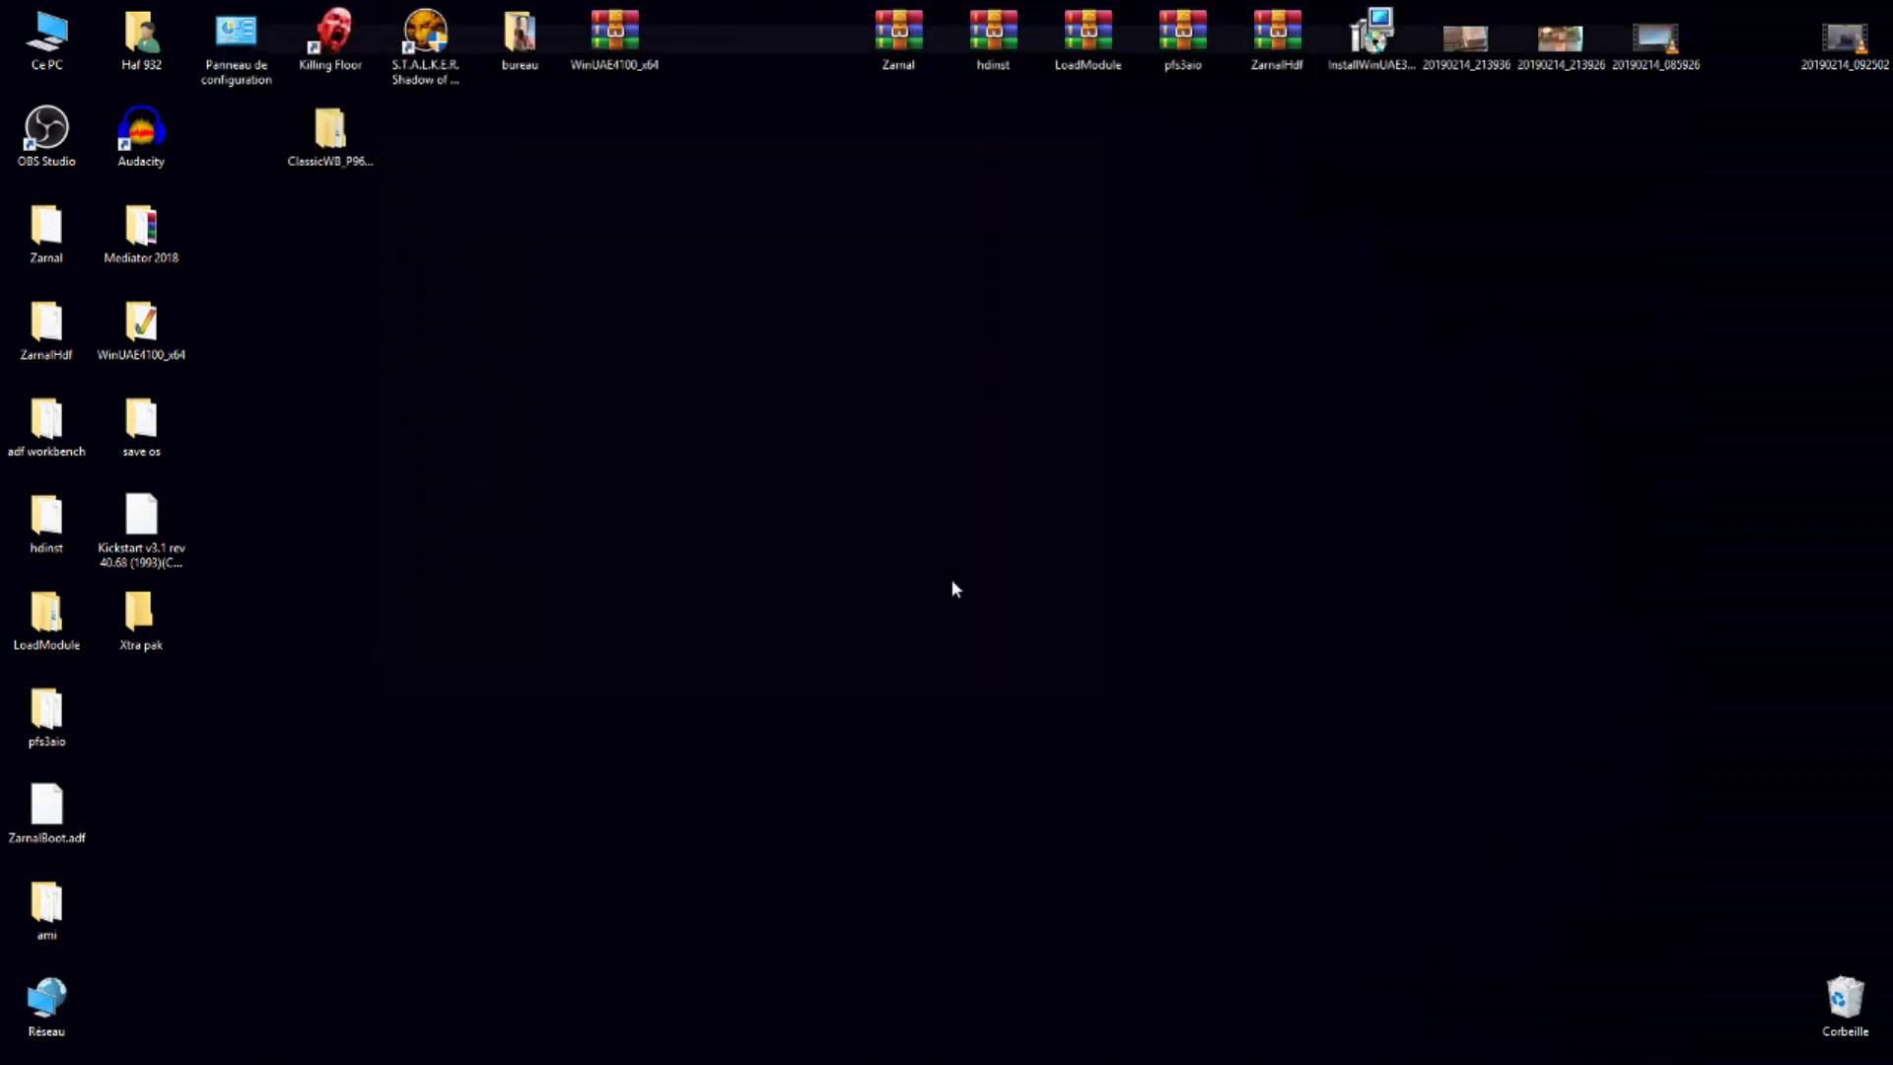
- Review the files in the Windows Xtra pak folder, close it, and start the emulation
{"action": "double_click", "coordinate": [141, 619]}
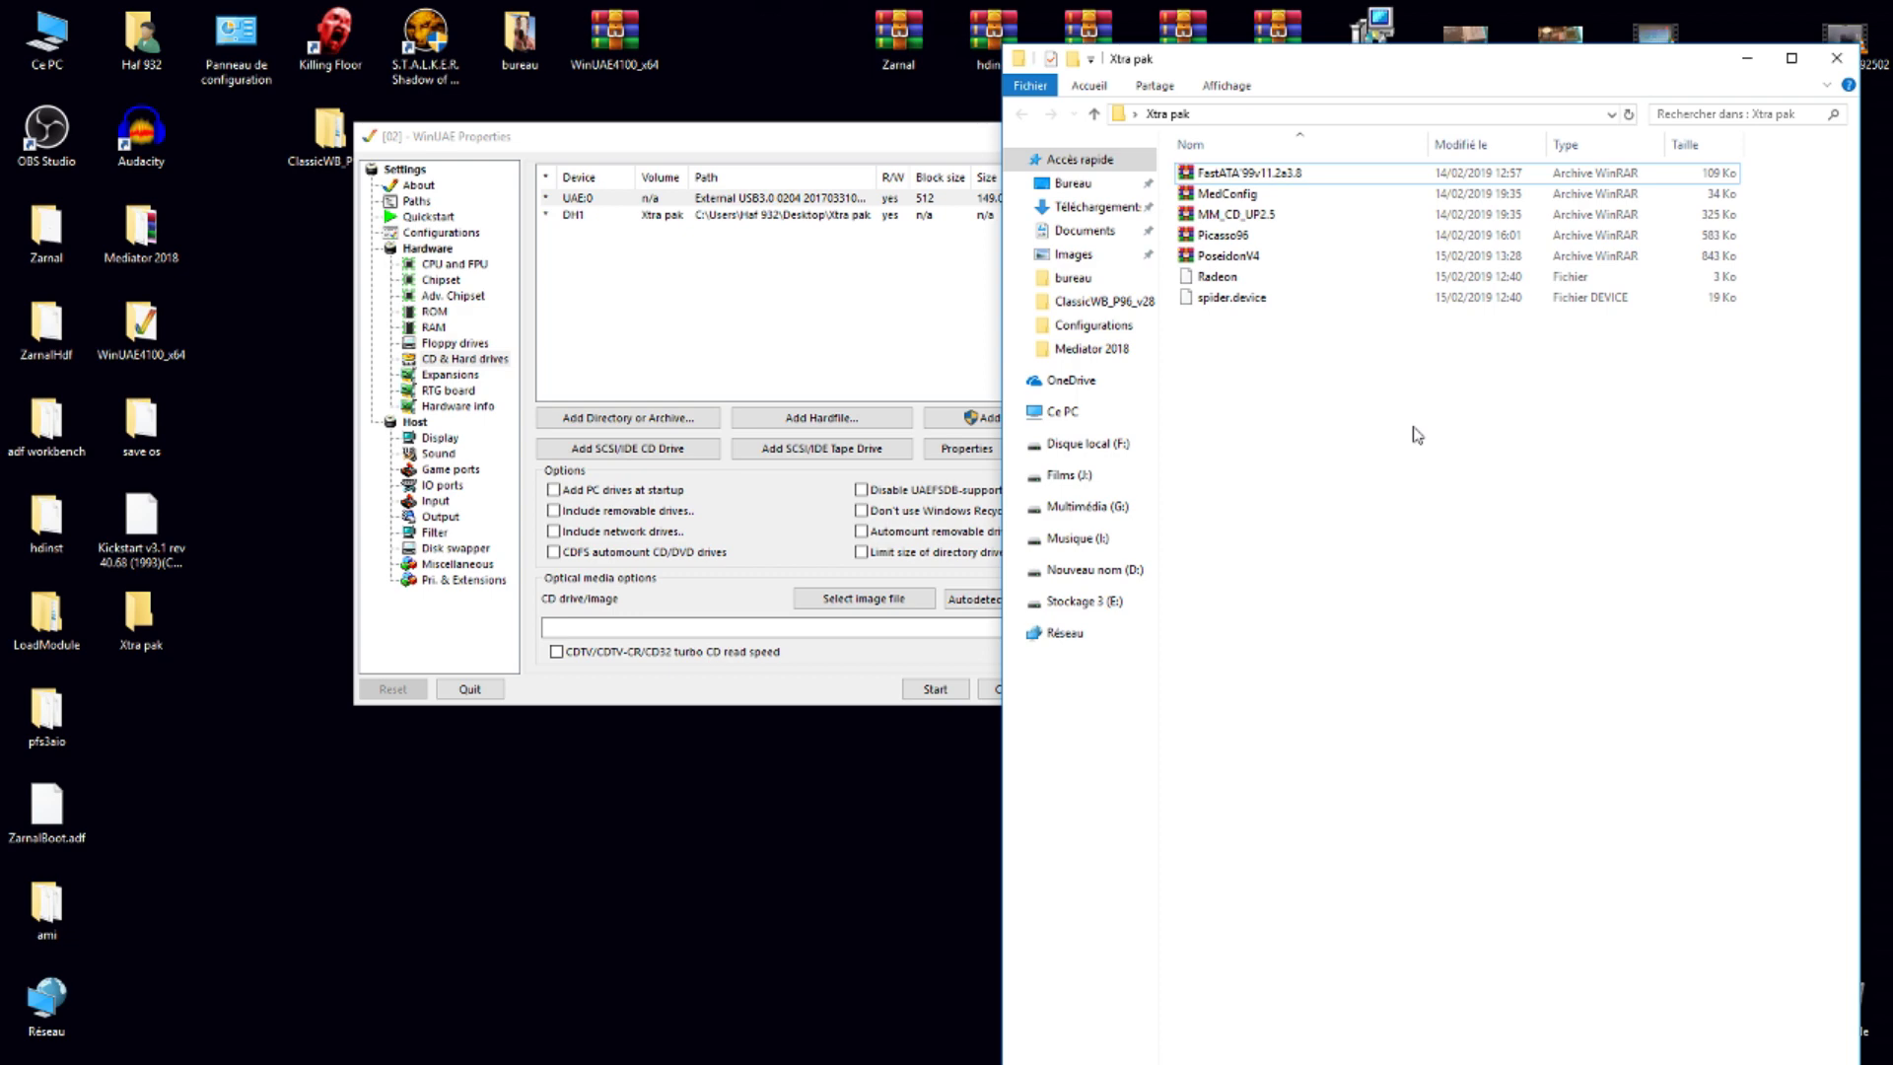
{"action": "left_click", "coordinate": [1837, 58]}
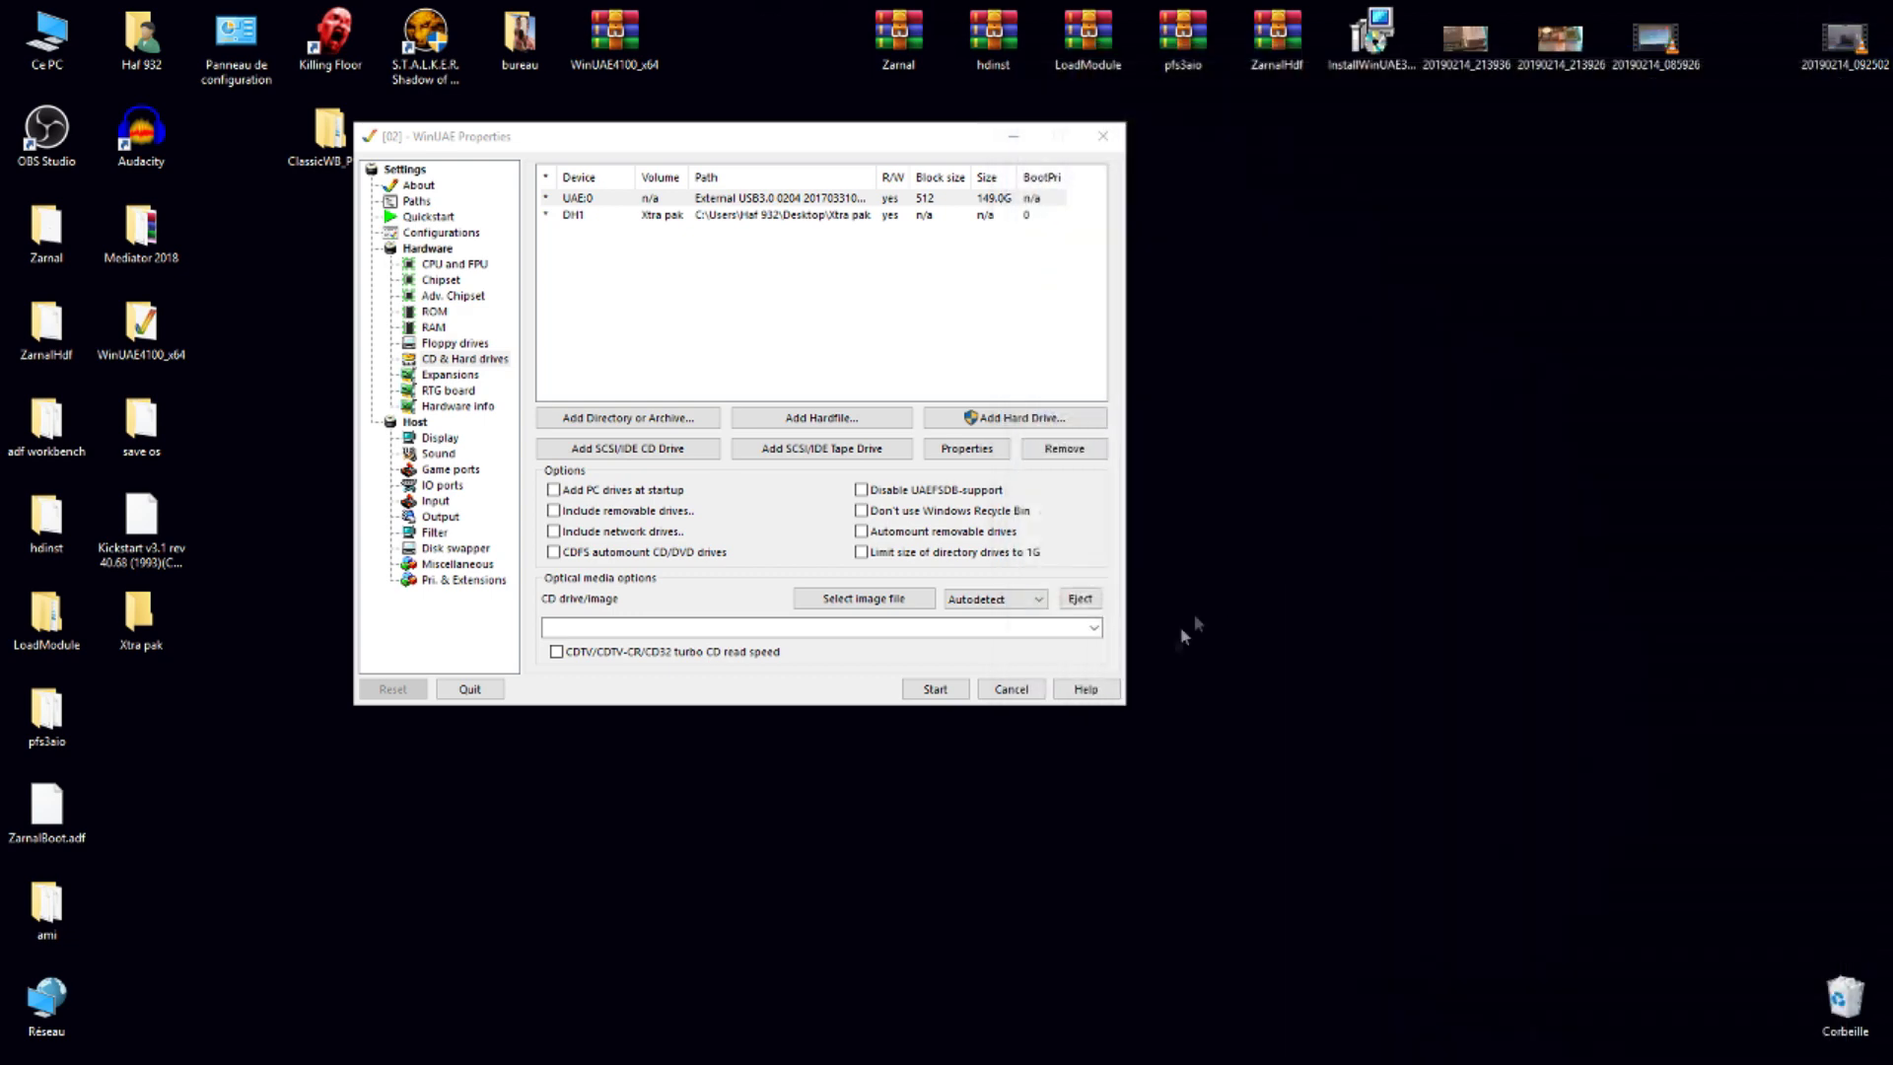
{"action": "left_click", "coordinate": [933, 689]}
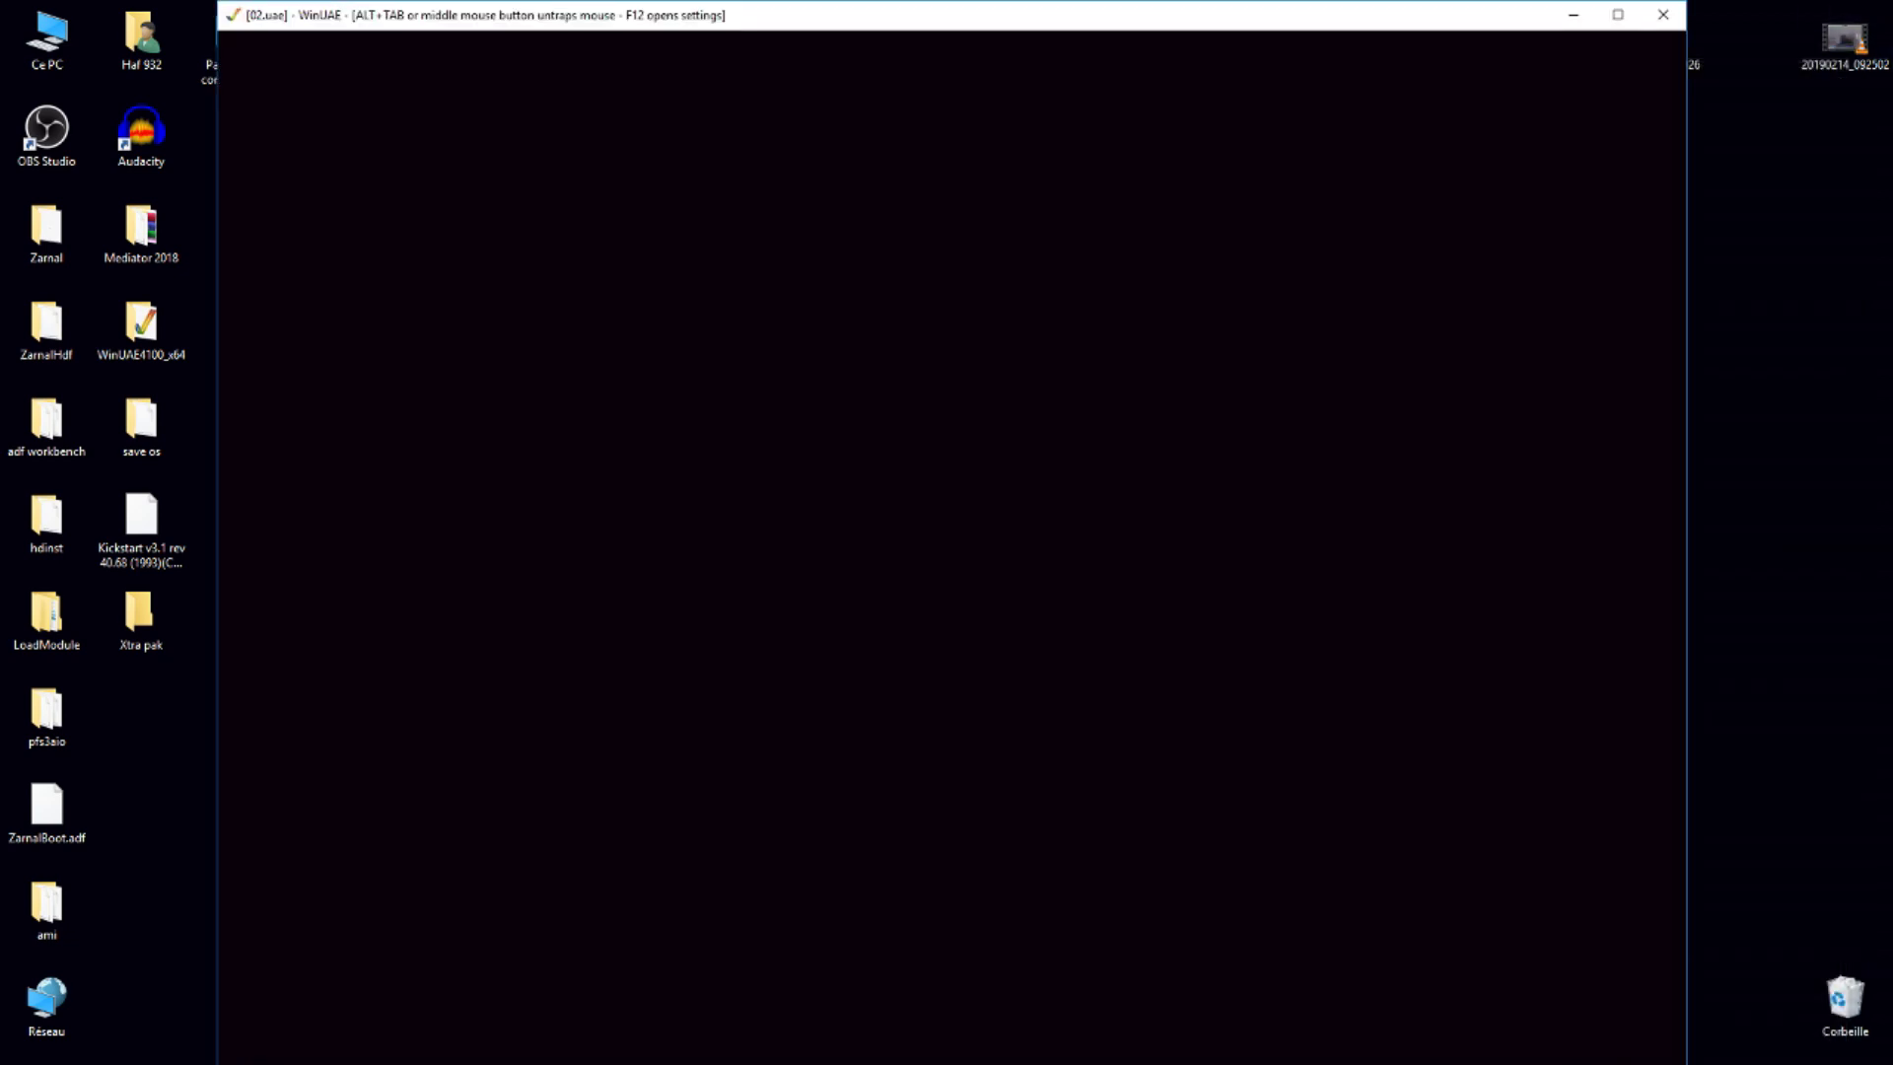
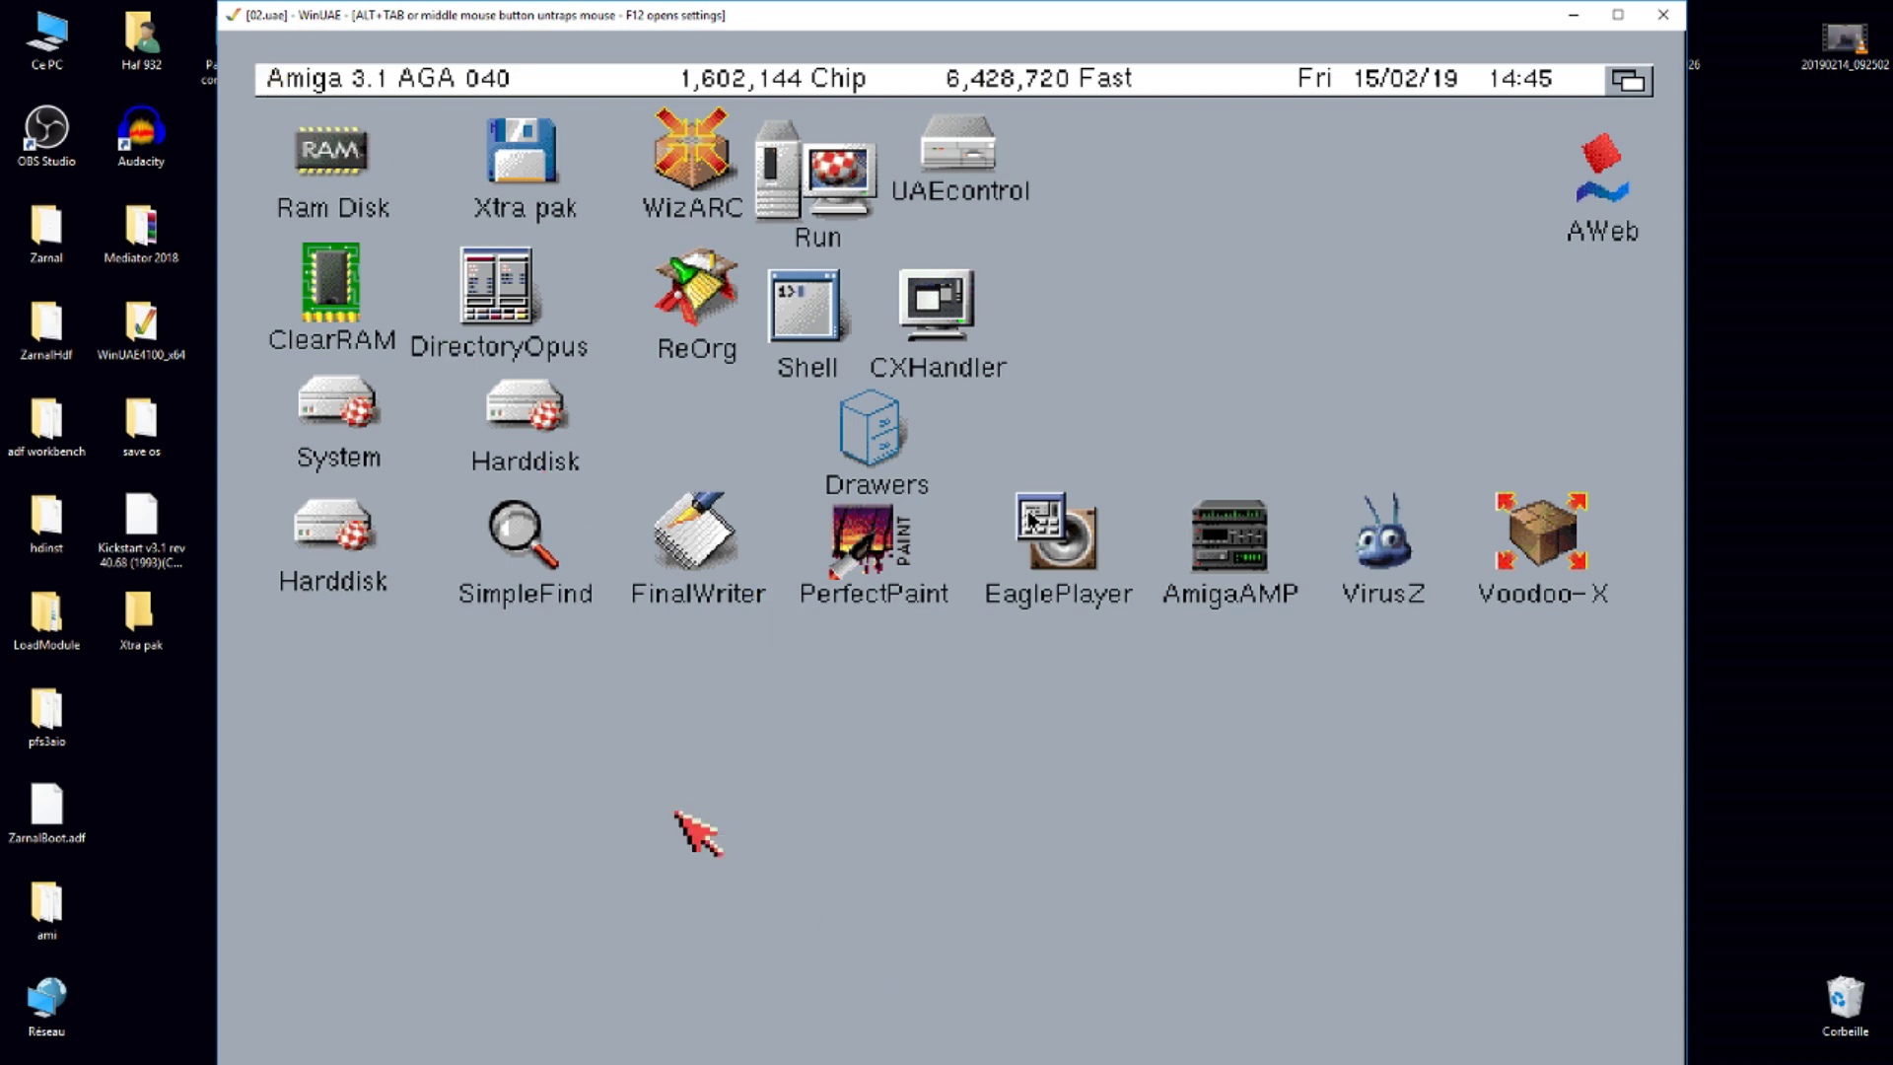
- Move the Xtra pak icon into the empty desktop area and inspect the disk information of the Harddisk below System
{"action": "left_click_drag", "start_coordinate": [528, 158], "coordinate": [867, 725]}
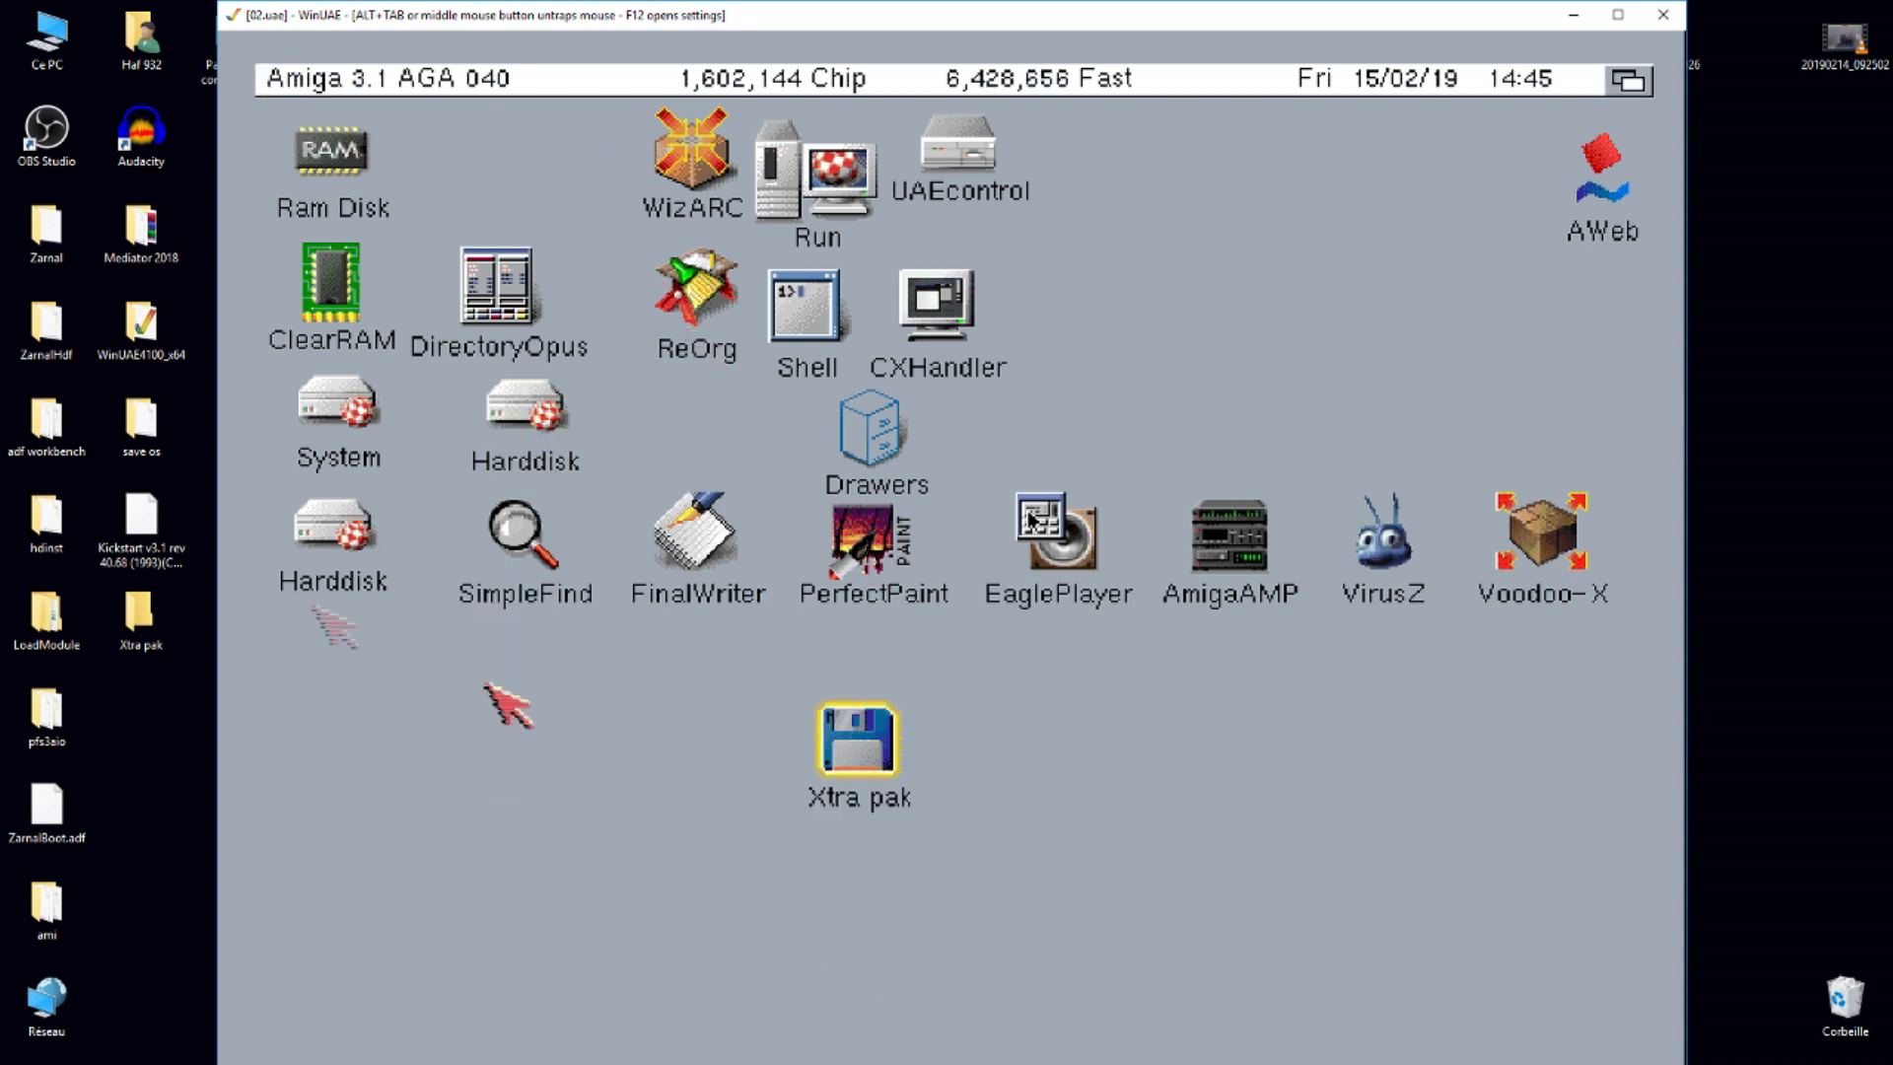
{"action": "left_click", "coordinate": [345, 523]}
{"action": "right_click", "coordinate": [345, 518]}
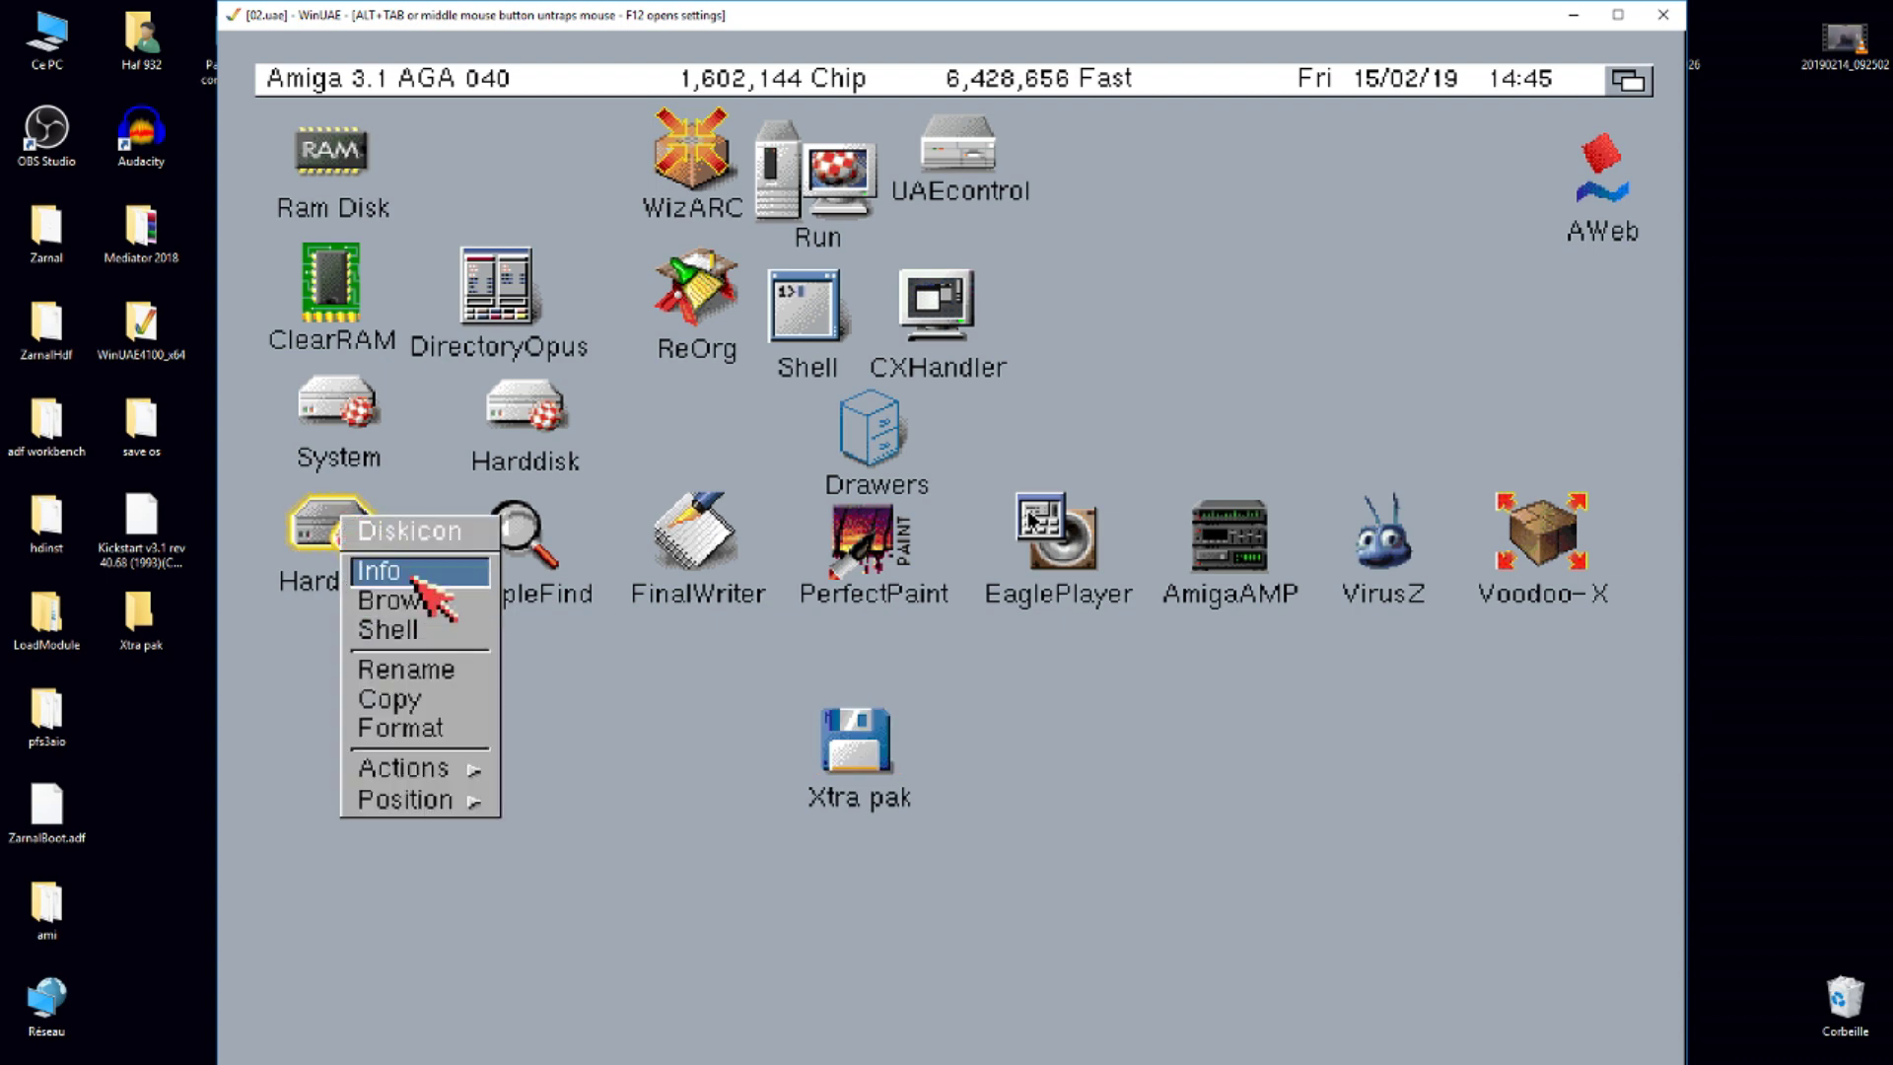
{"action": "left_click", "coordinate": [399, 567]}
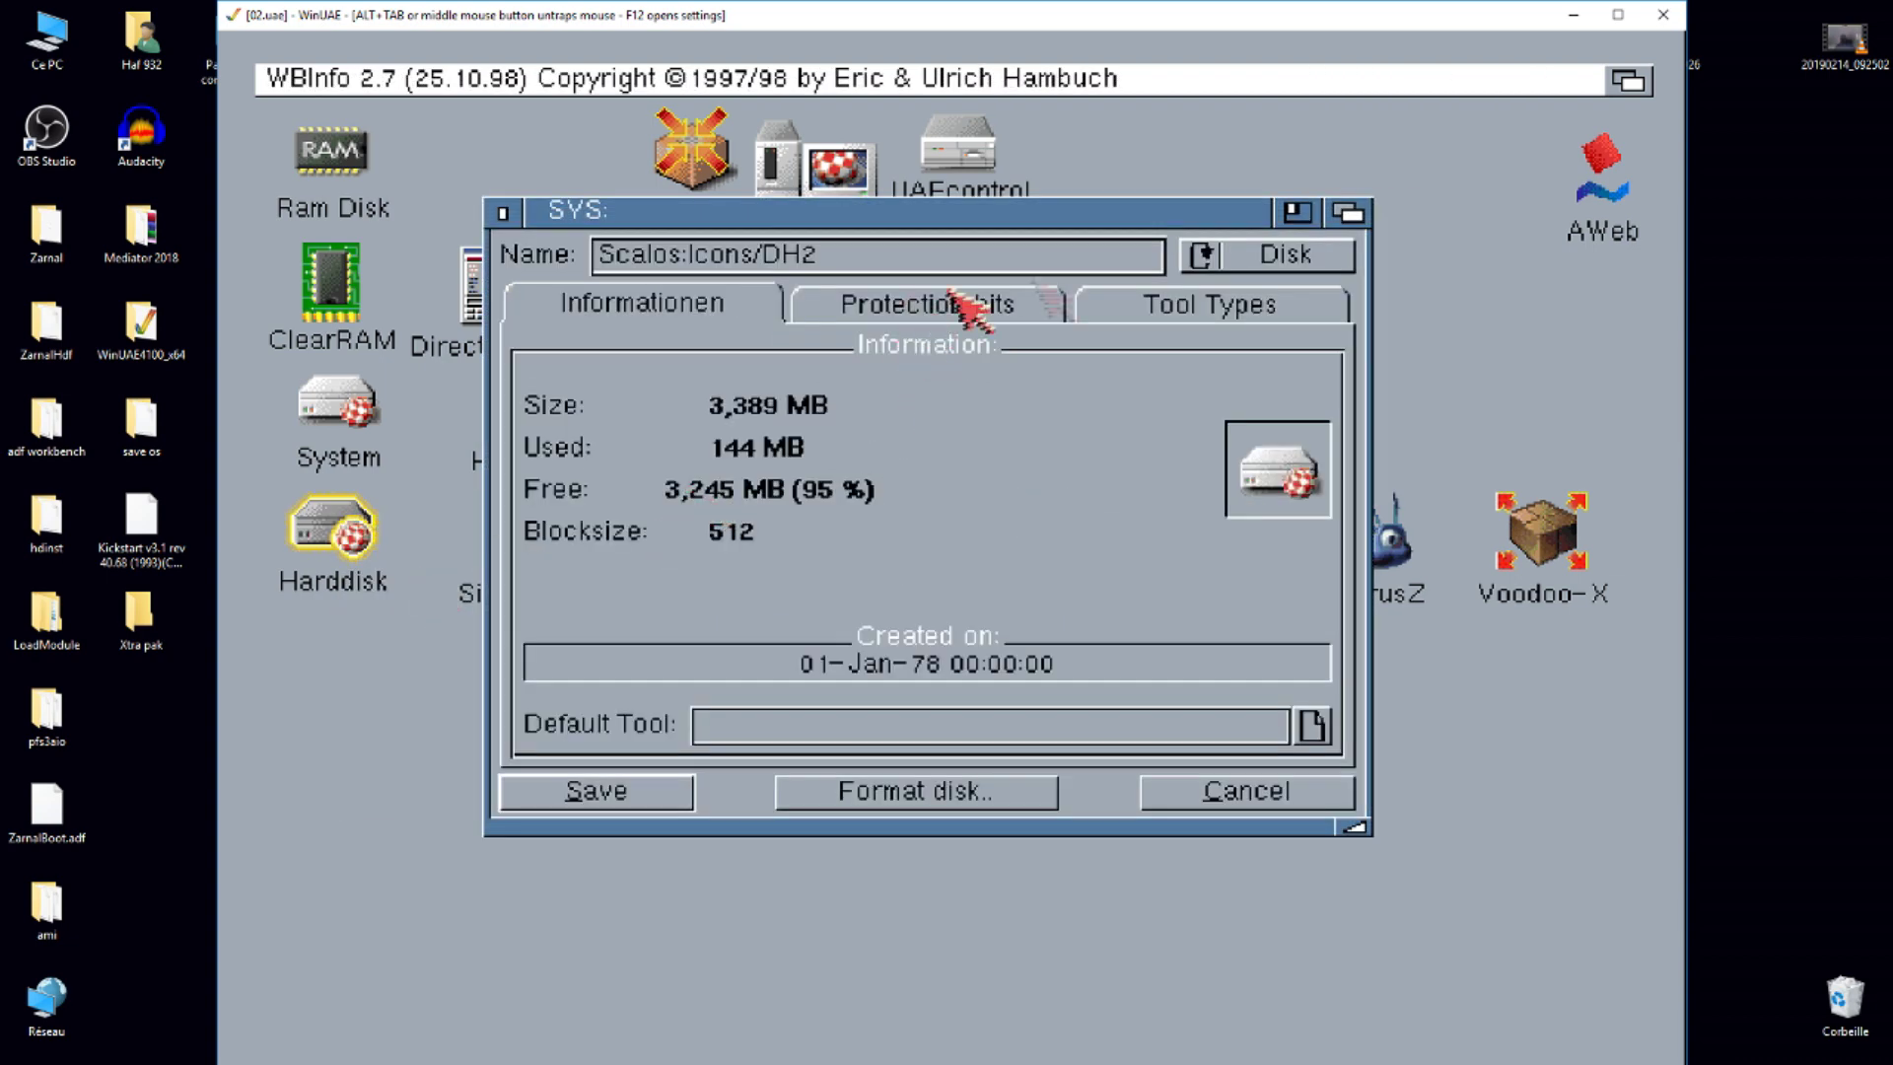
{"action": "left_click", "coordinate": [503, 212]}
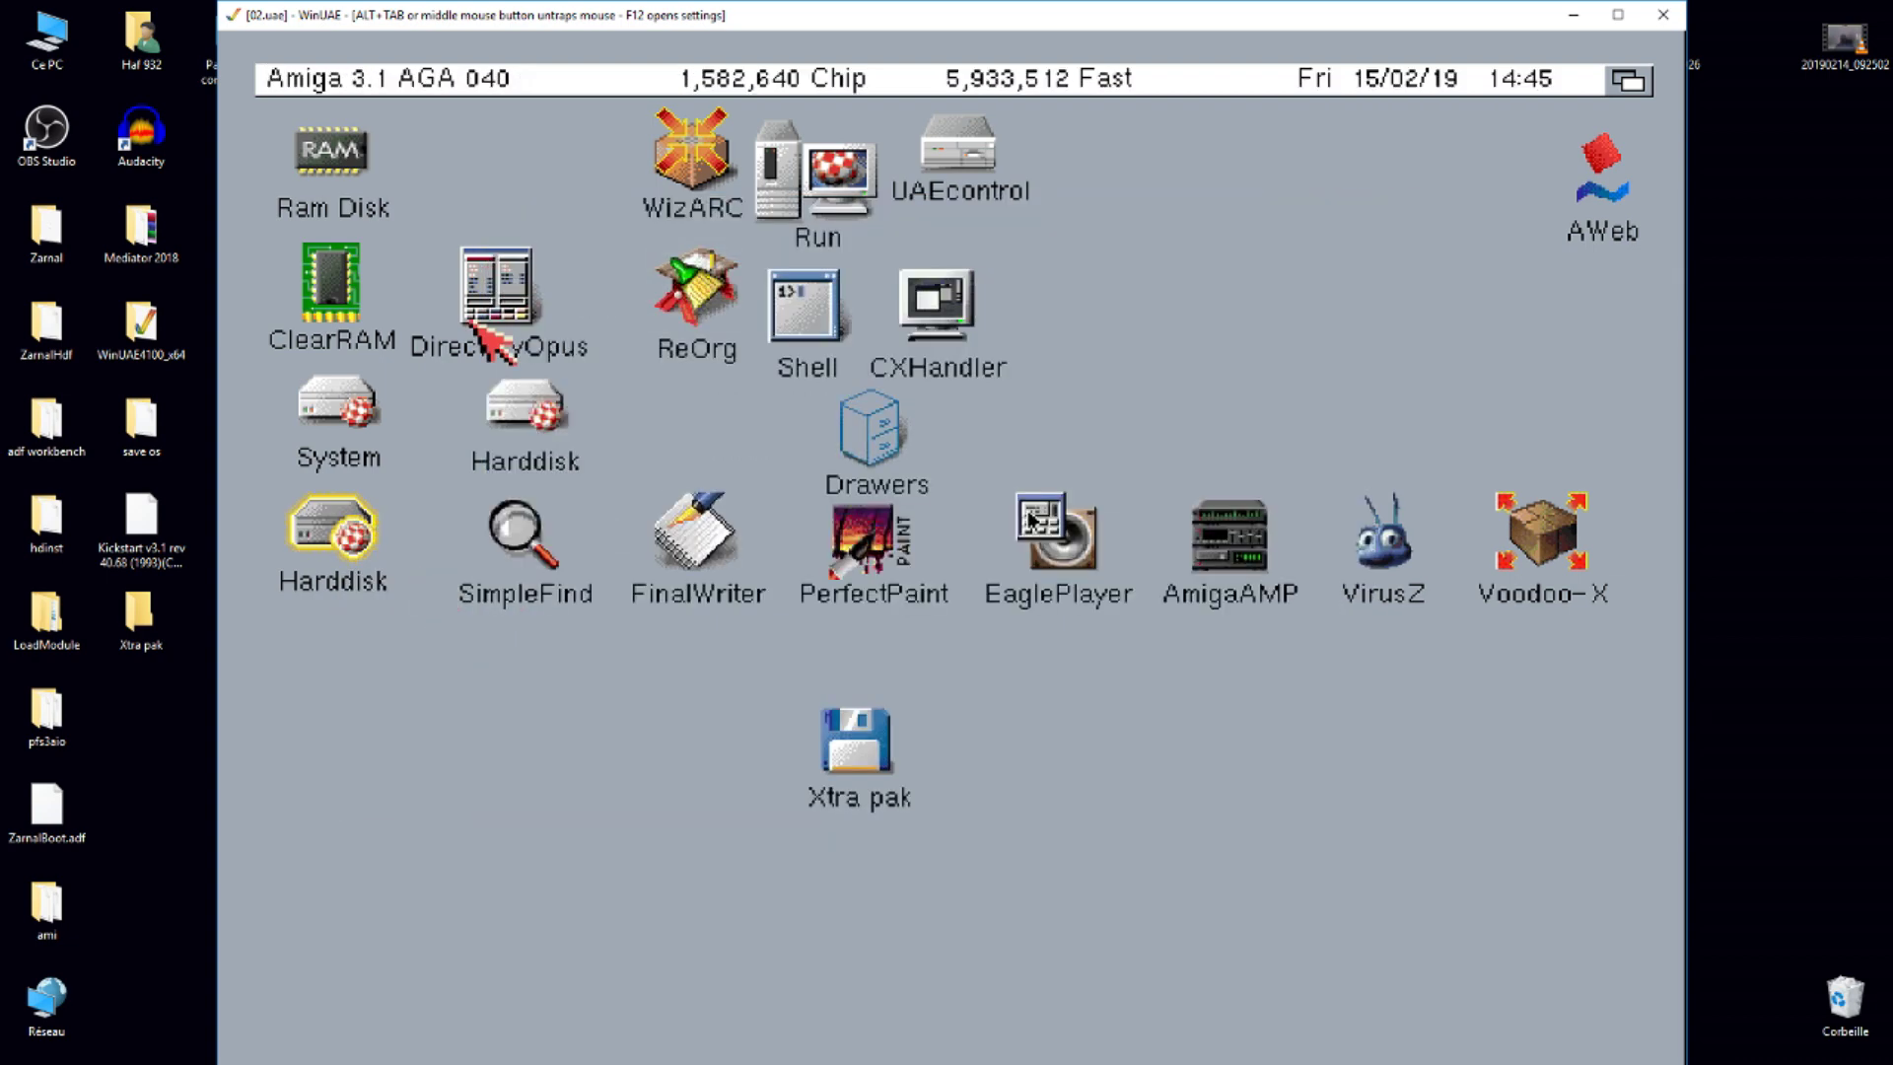
- Check the disk information of the Harddisk icon beside System, and rename that disk as Work
{"action": "right_click", "coordinate": [523, 415]}
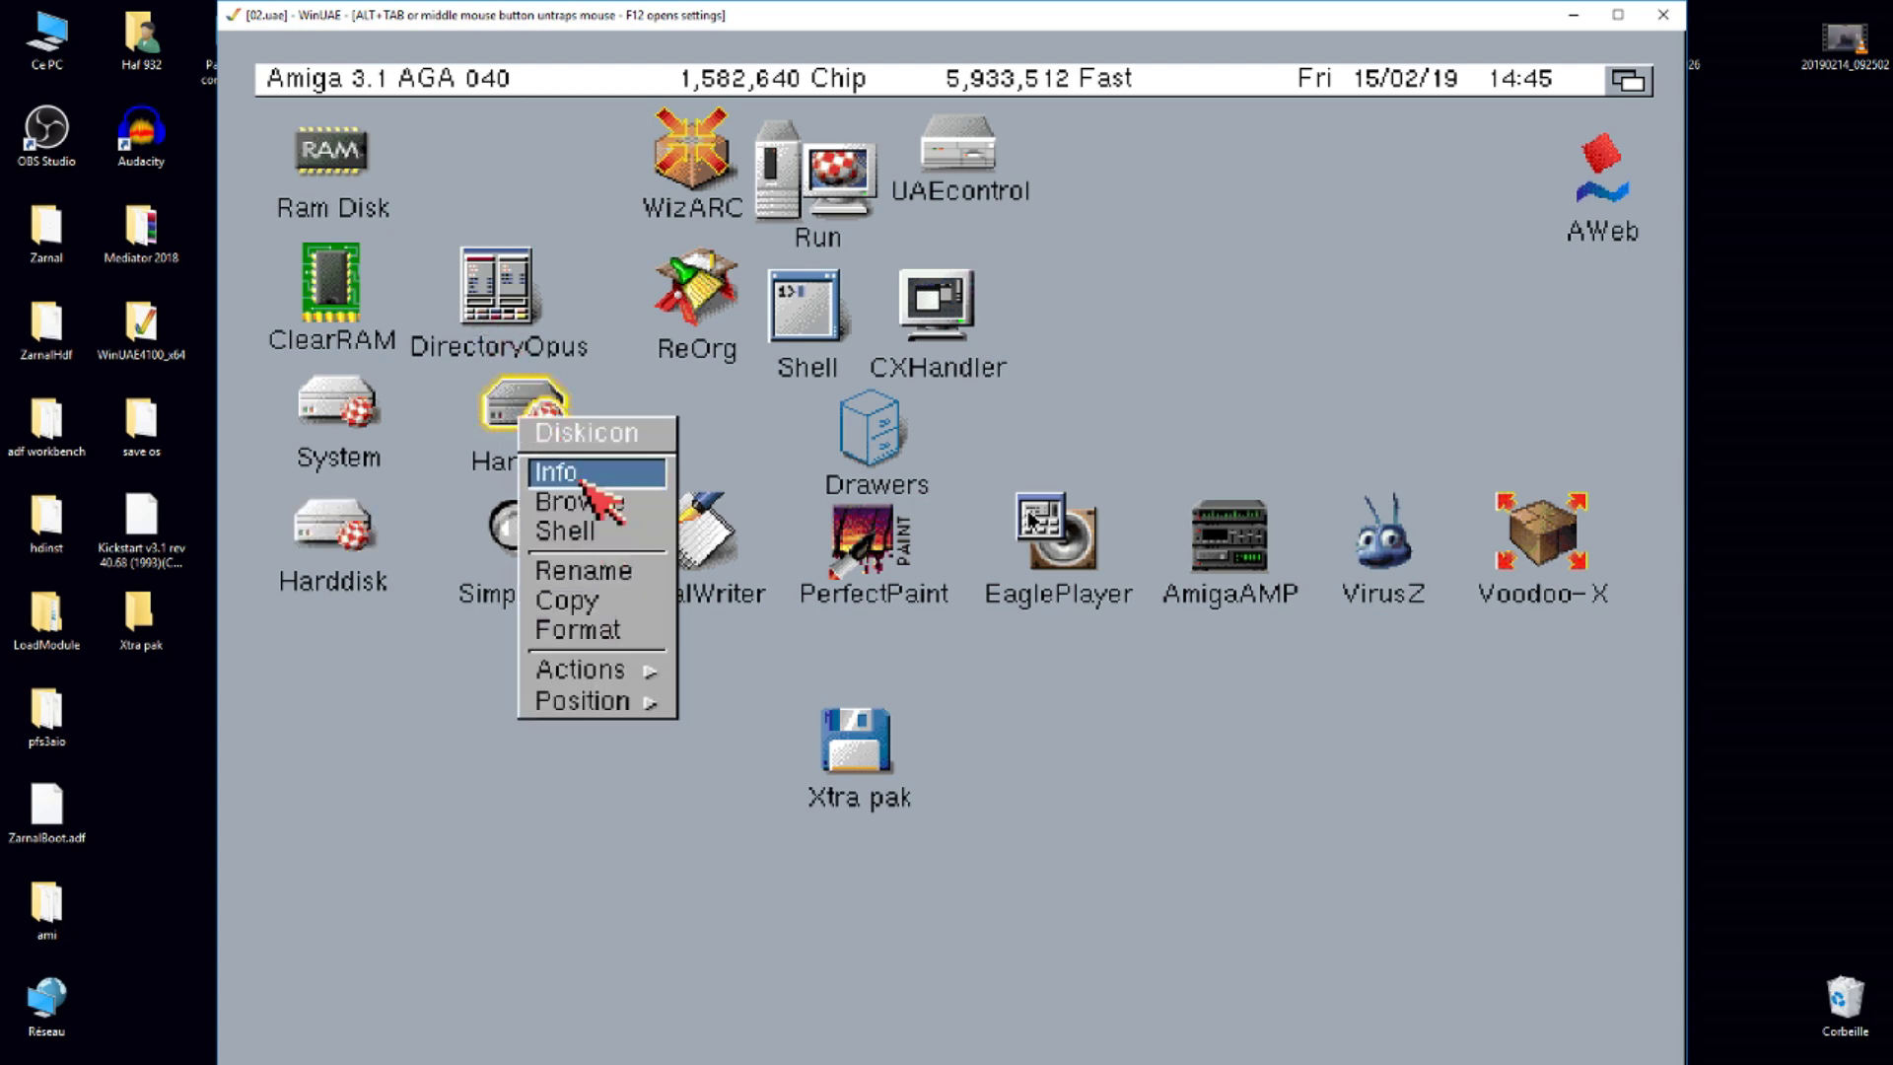
{"action": "left_click", "coordinate": [592, 475]}
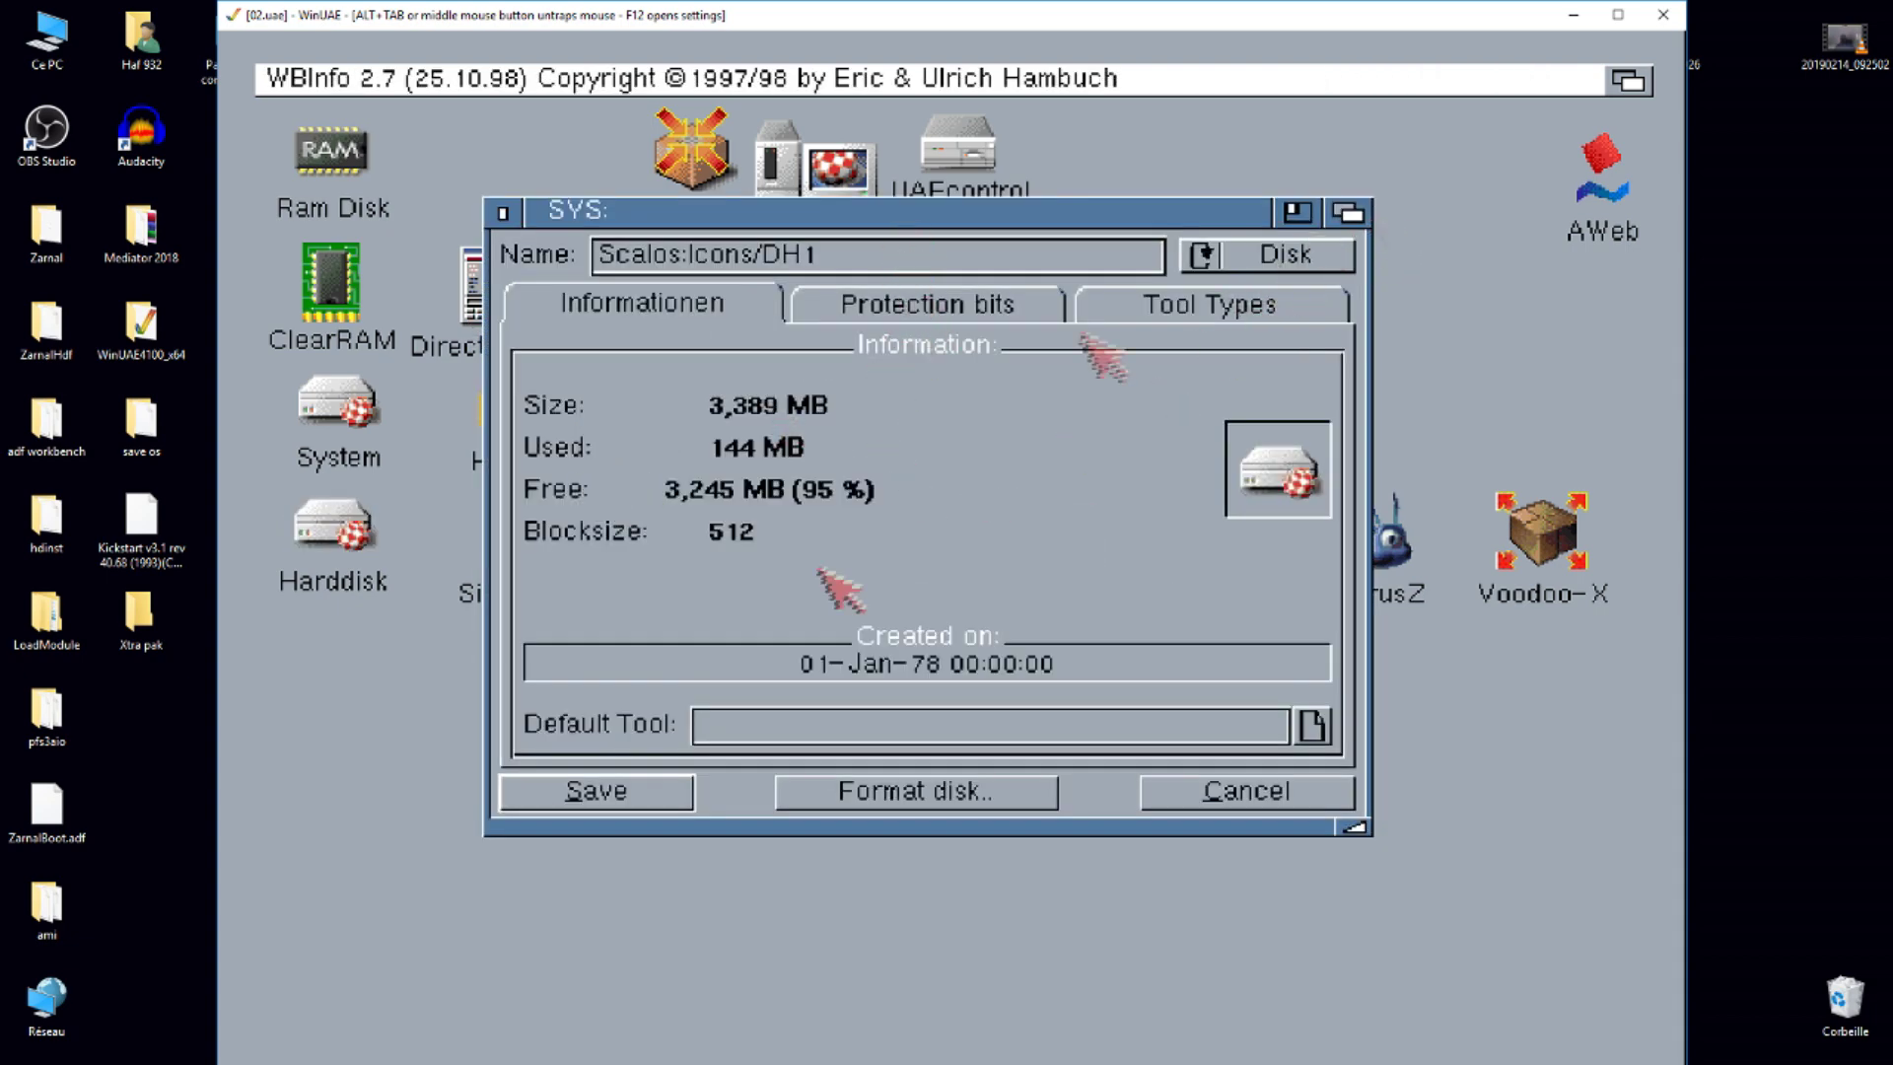
{"action": "left_click", "coordinate": [1244, 794]}
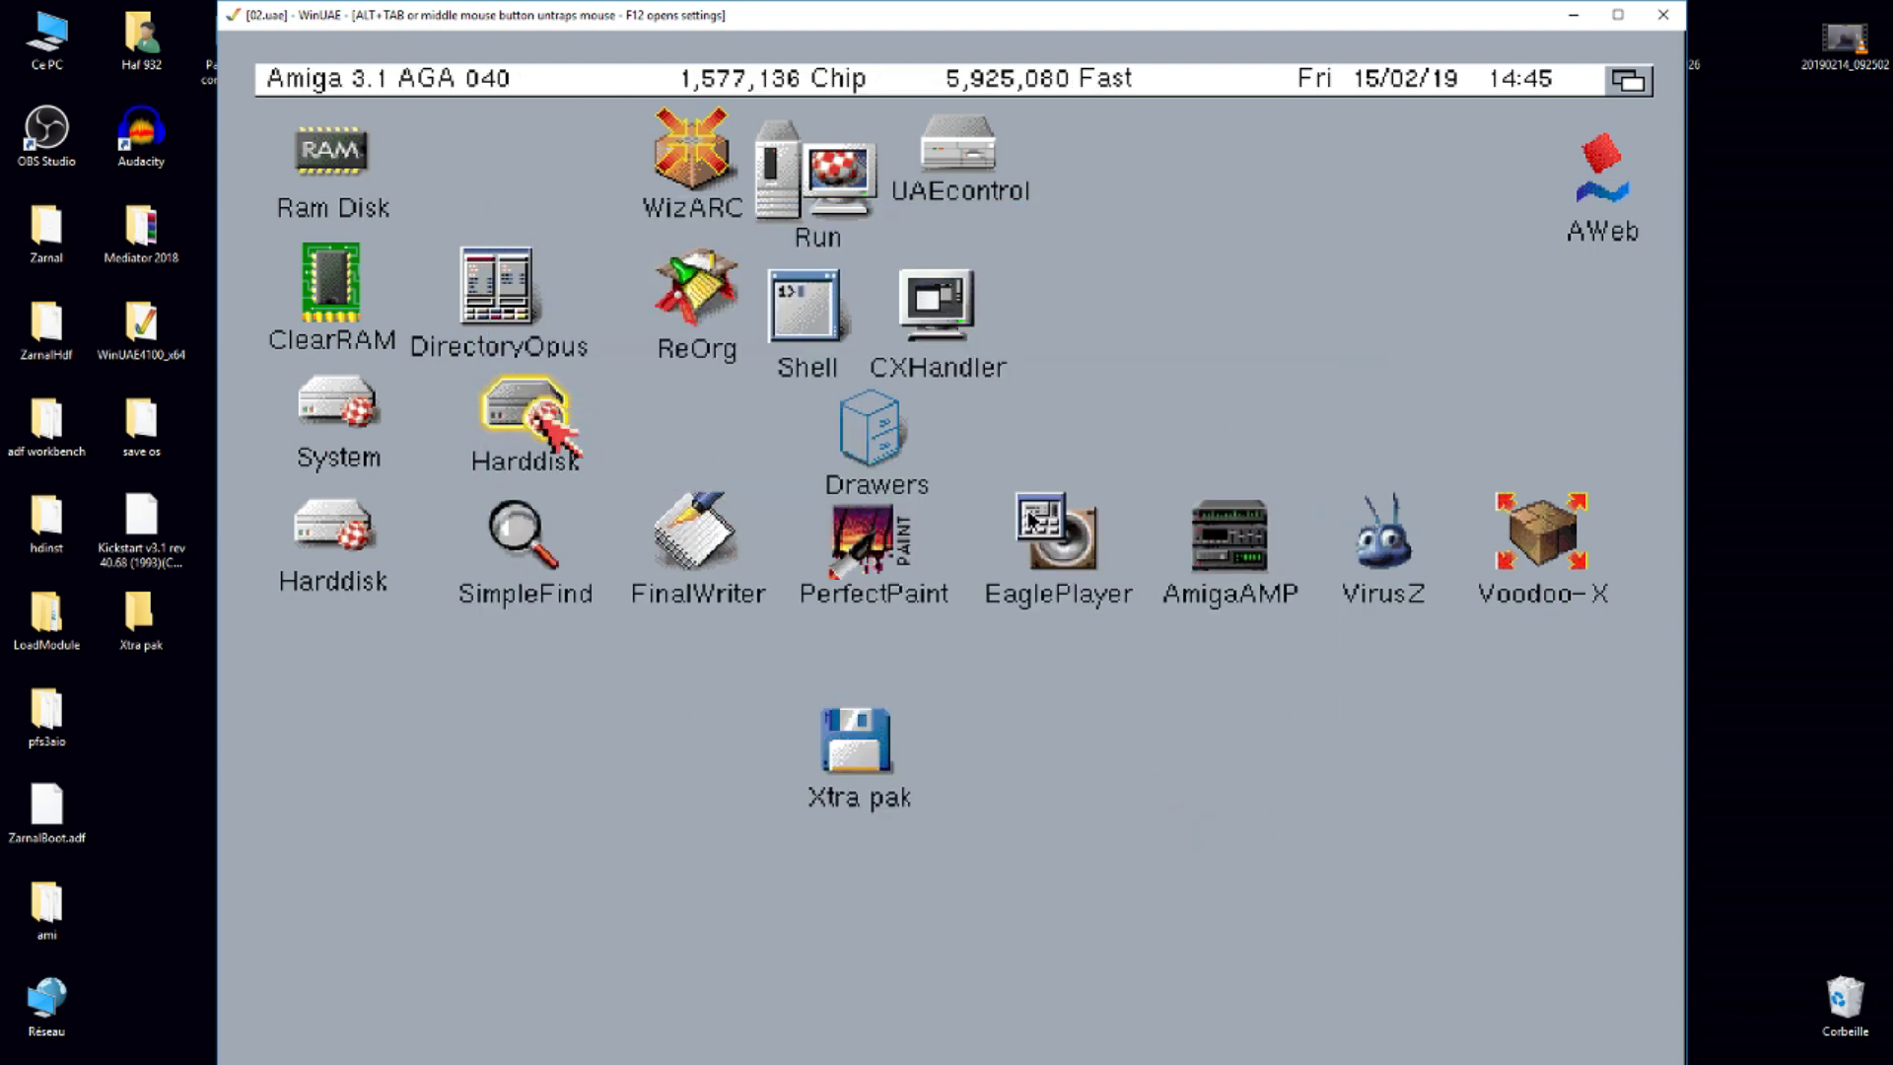
{"action": "right_click", "coordinate": [523, 409]}
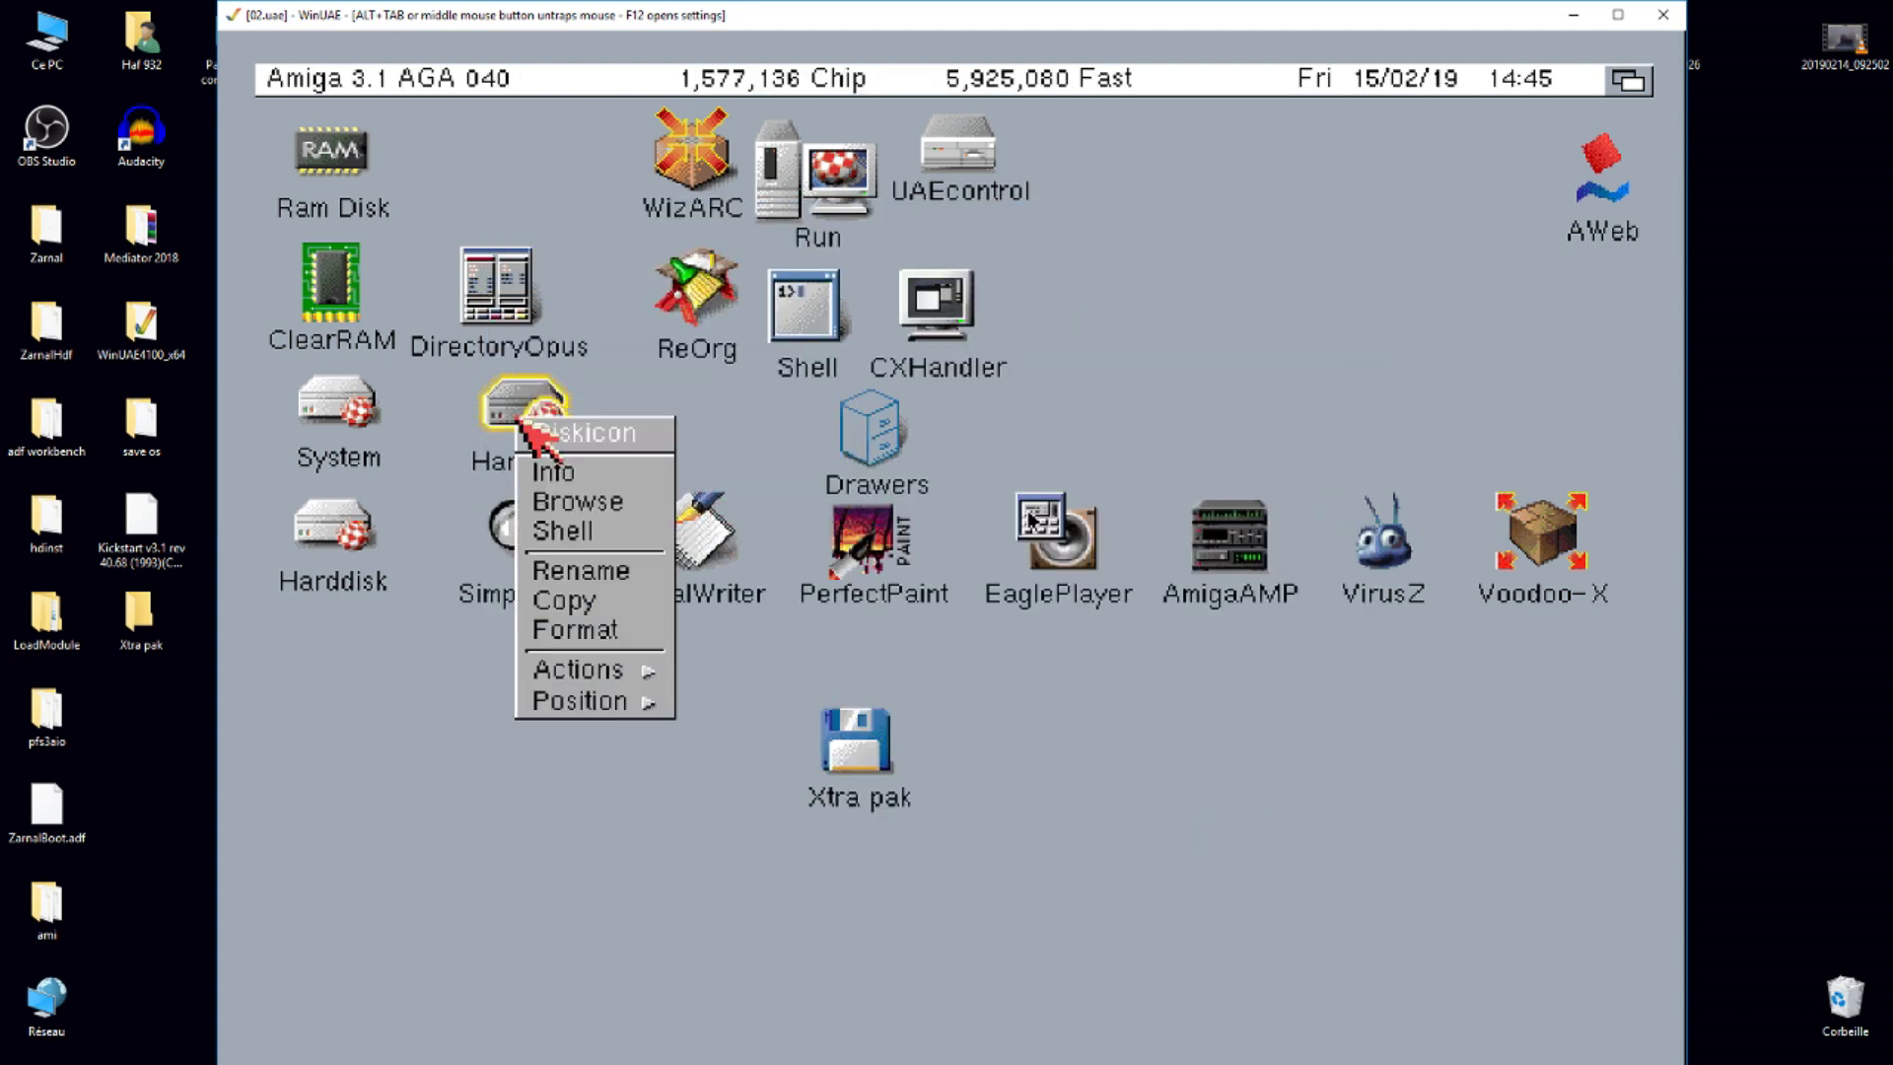
{"action": "left_click", "coordinate": [580, 572]}
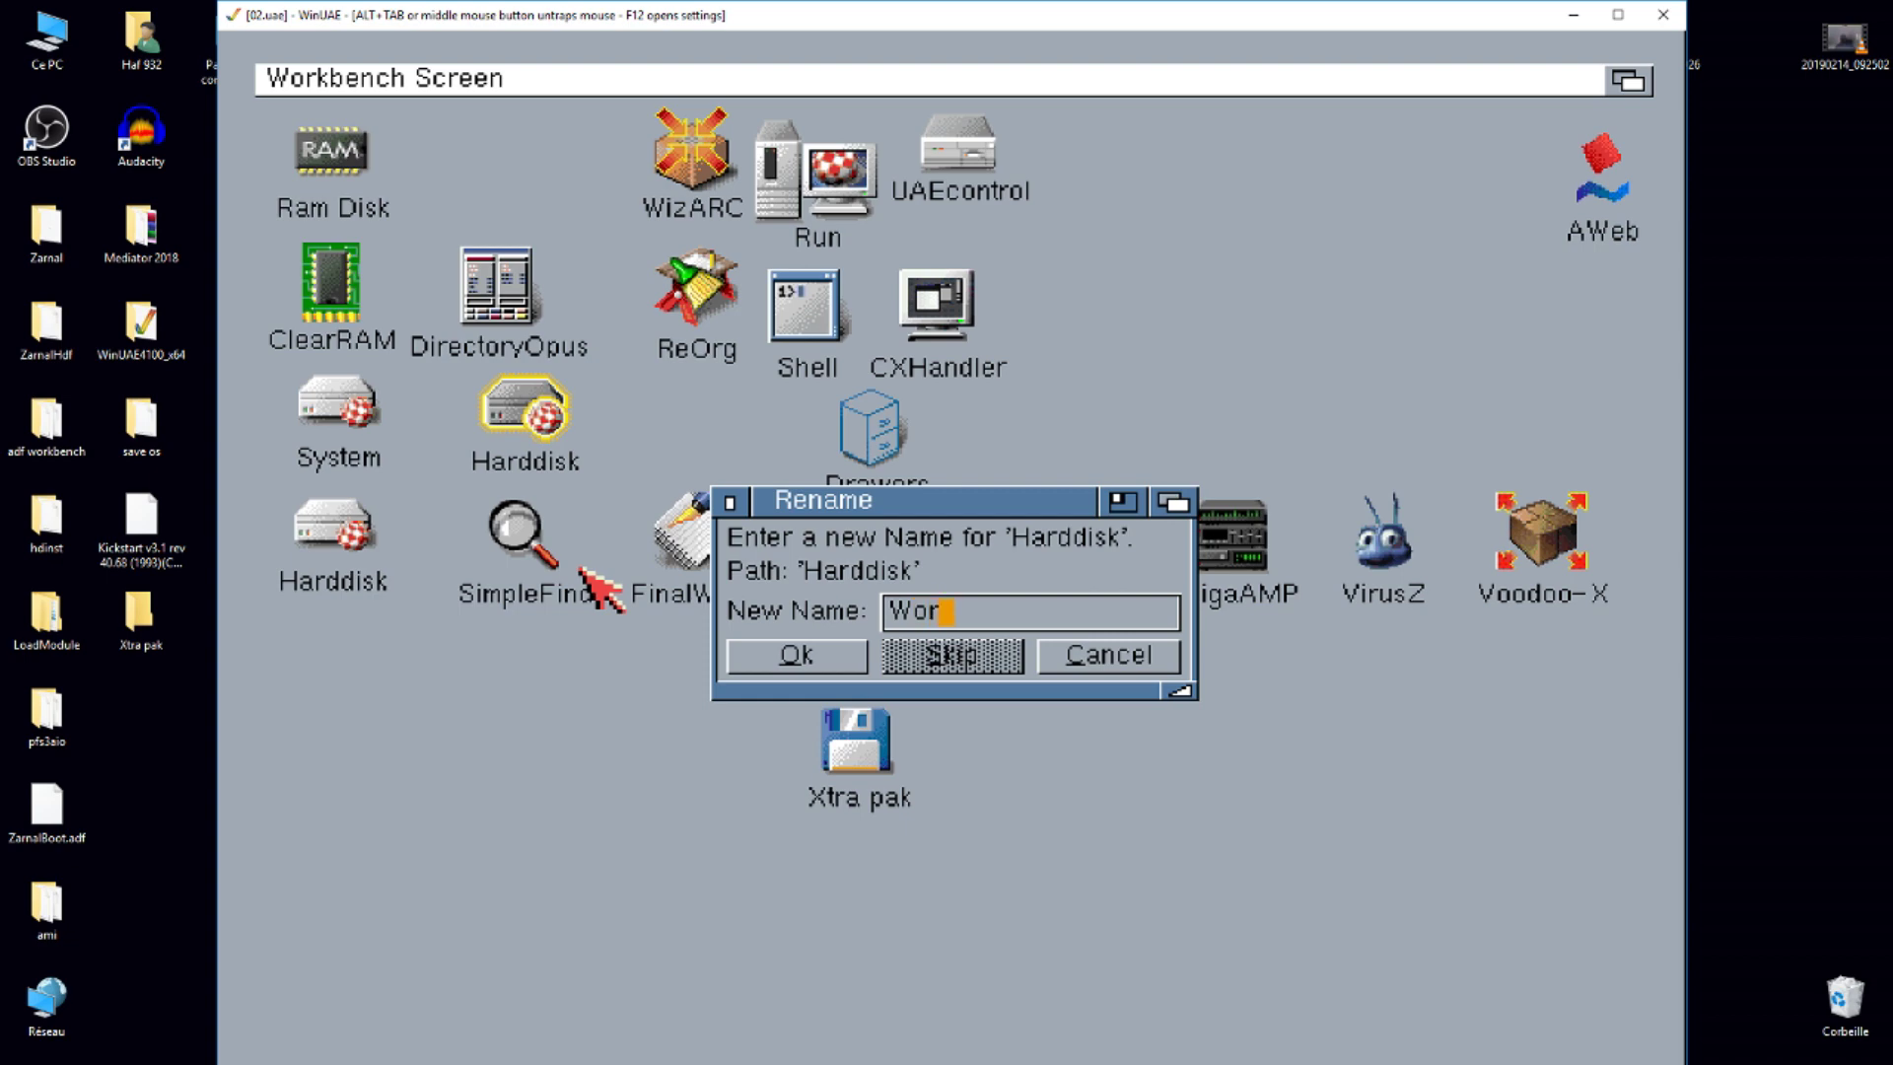
{"action": "key", "text": "Return"}
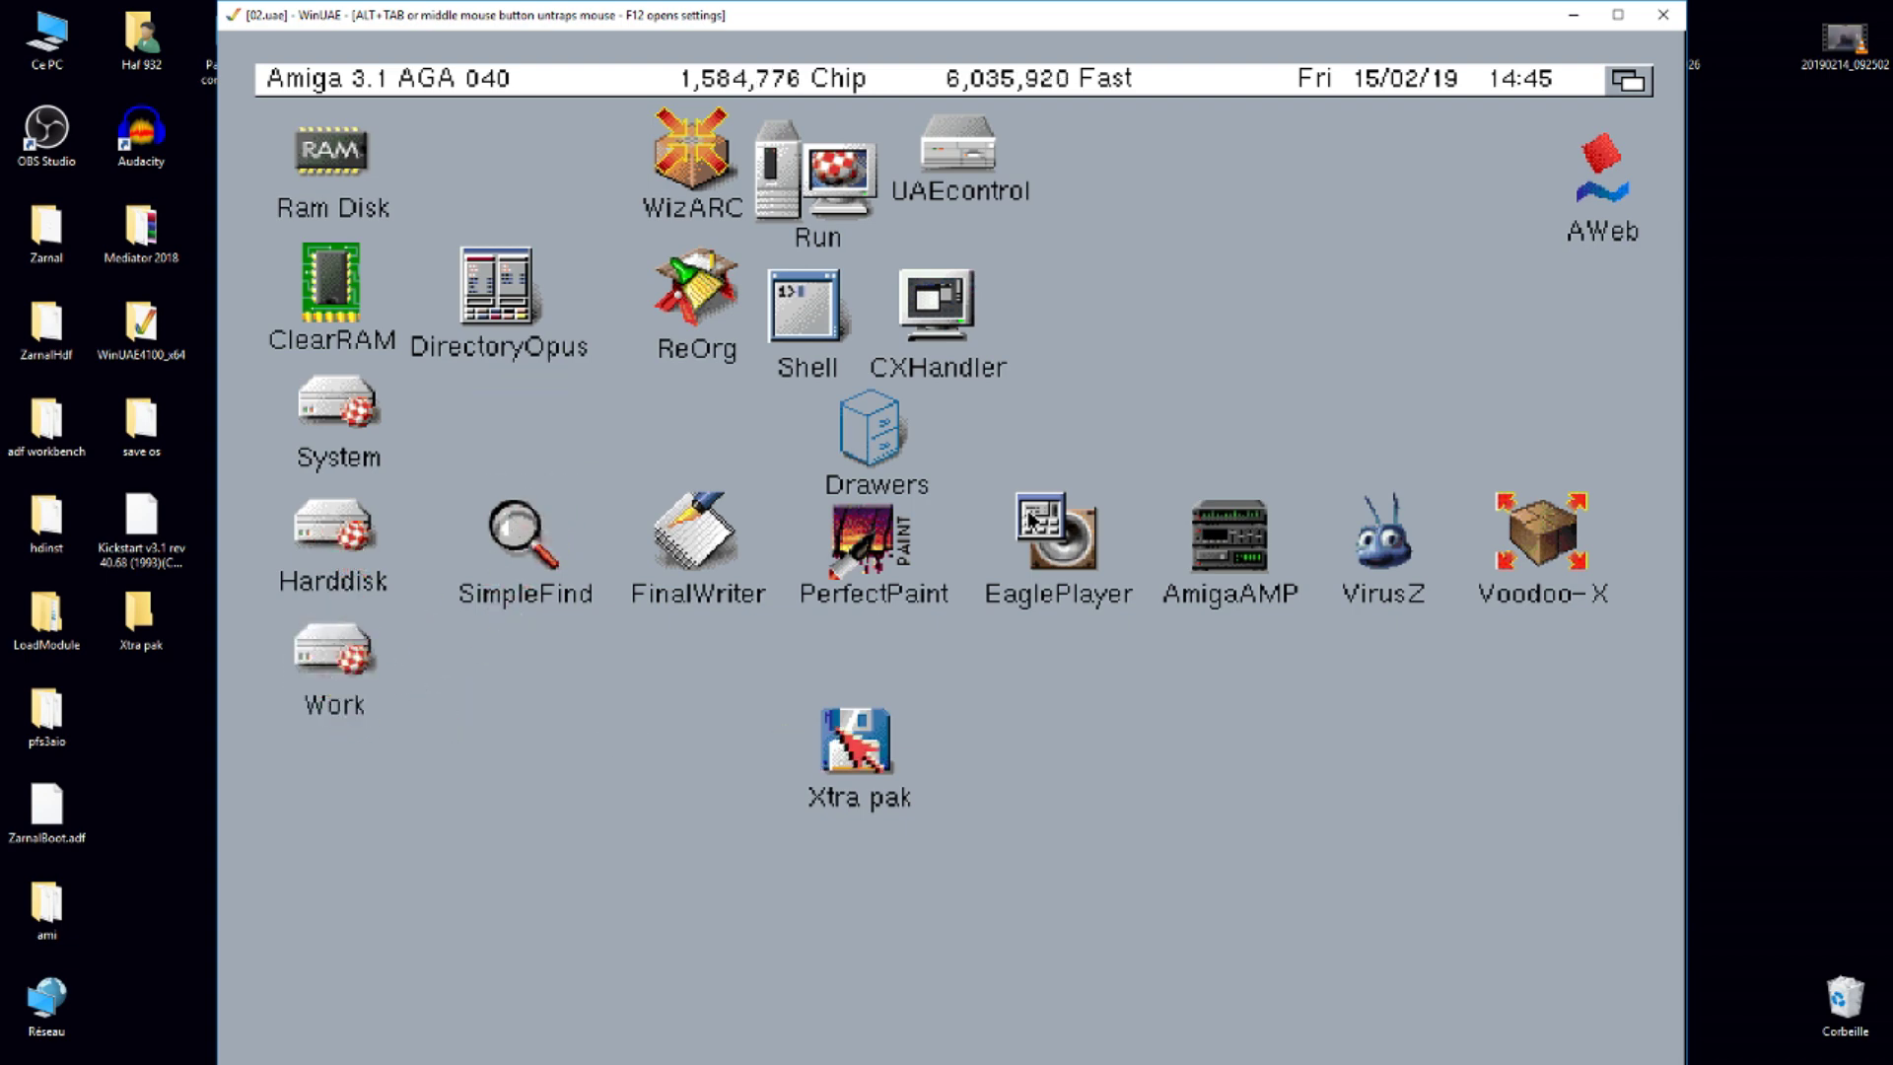
- Copy the Xtra pak disk's contents as a drawer into the open Work disk window, and close that window
{"action": "left_click_drag", "start_coordinate": [856, 745], "coordinate": [347, 666]}
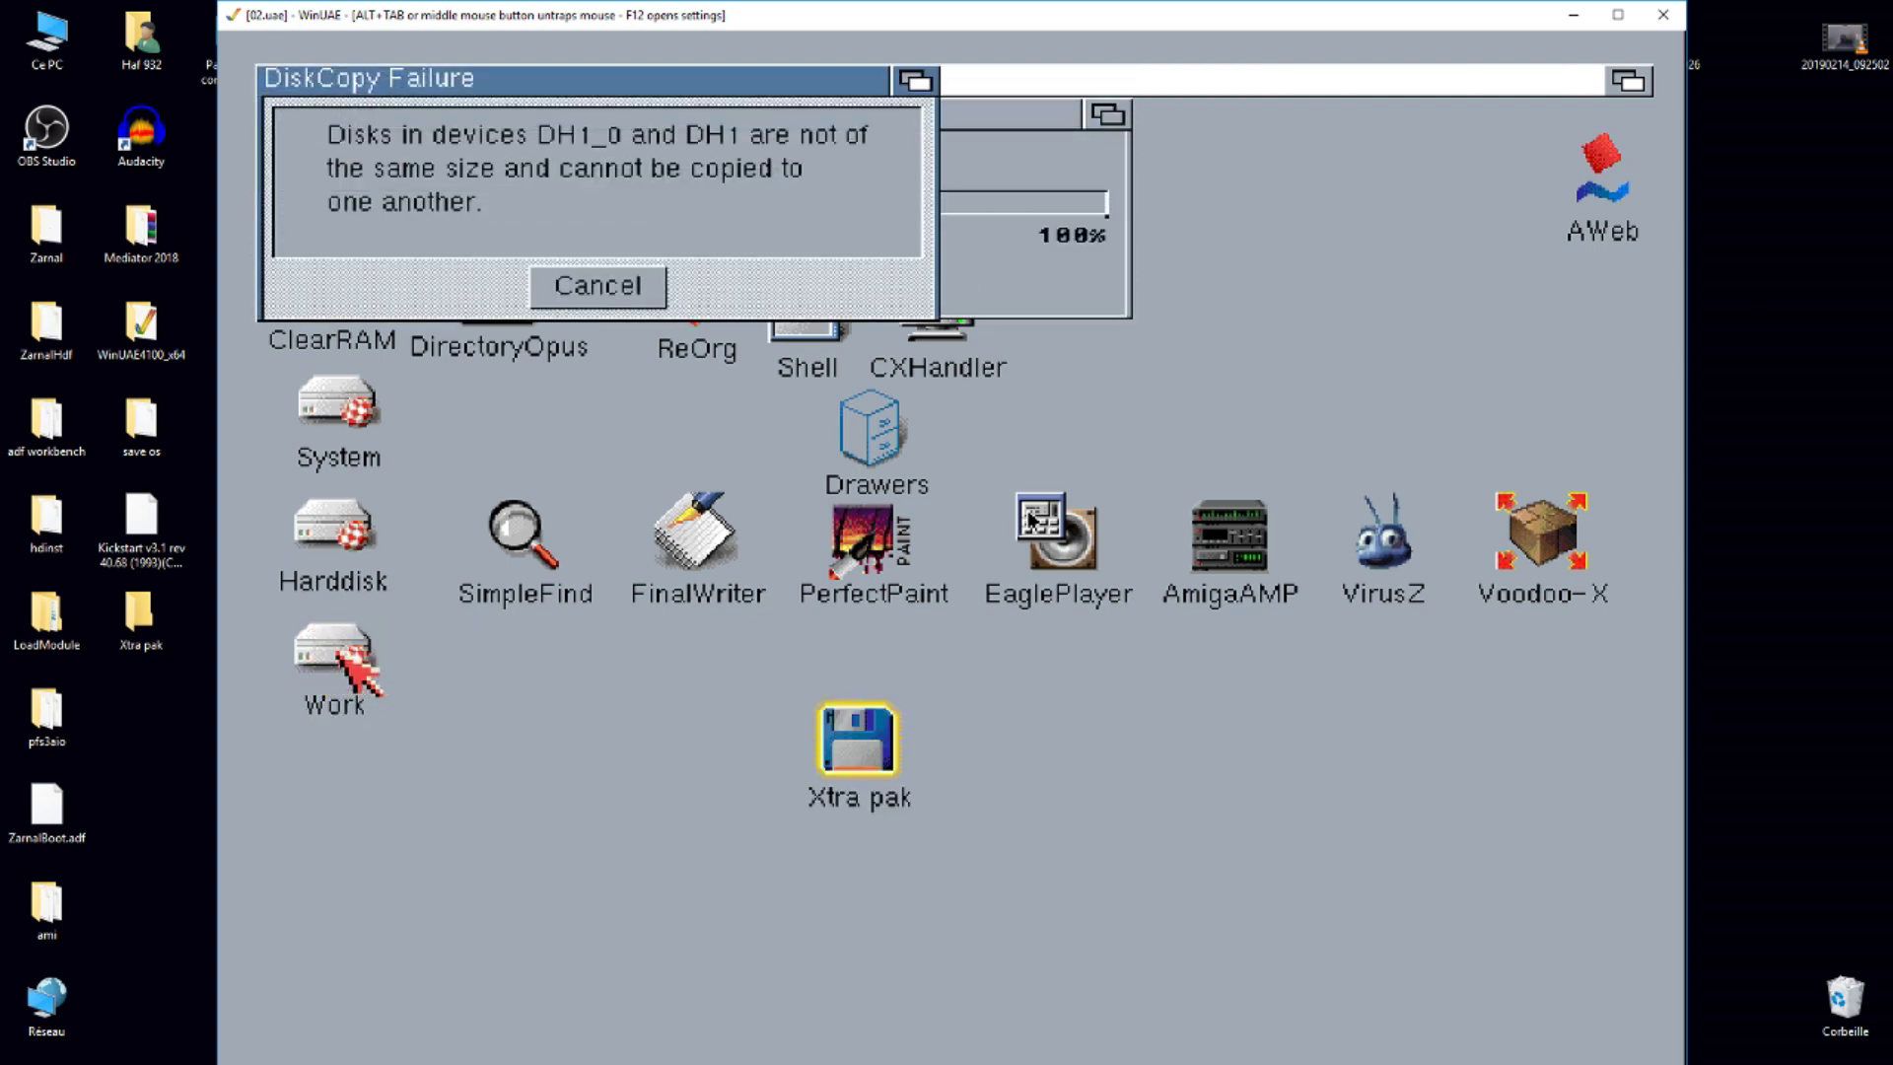
{"action": "left_click", "coordinate": [636, 288]}
{"action": "double_click", "coordinate": [332, 651]}
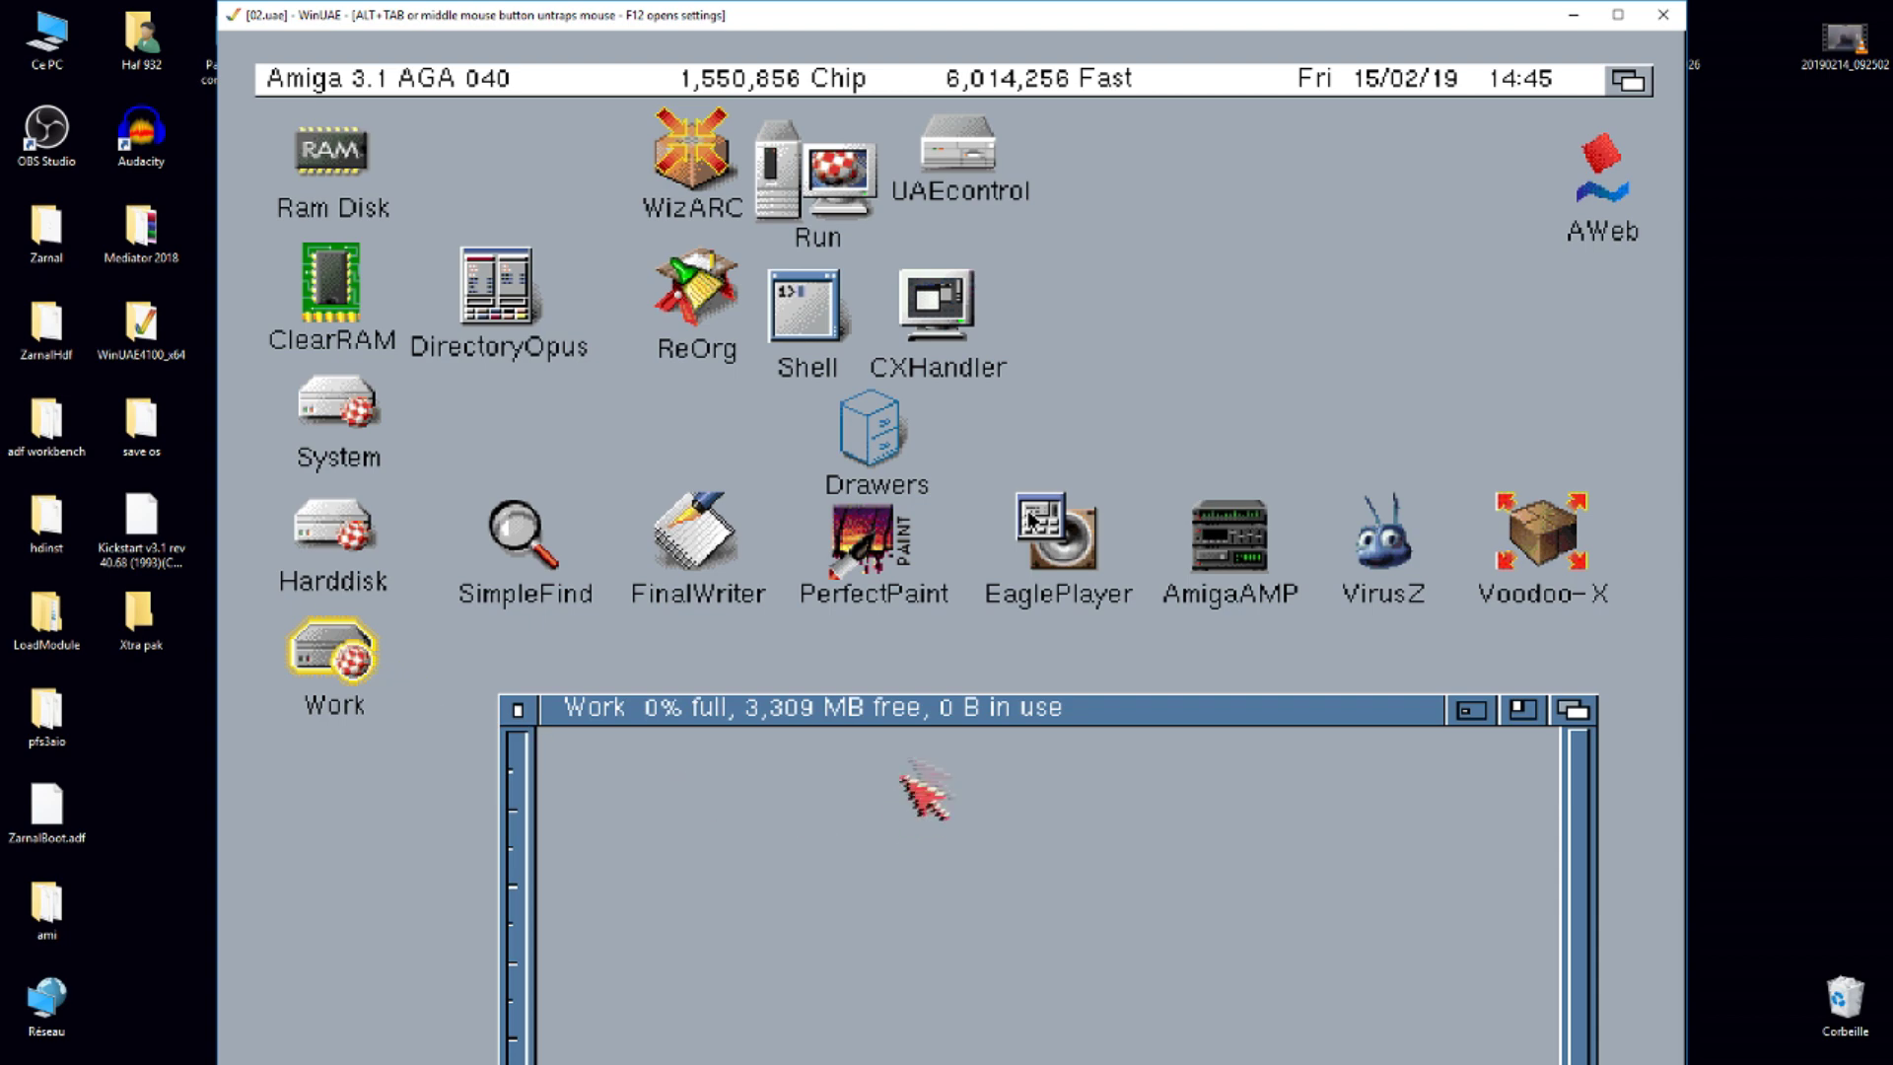
{"action": "left_click_drag", "start_coordinate": [921, 710], "coordinate": [779, 79]}
{"action": "left_click_drag", "start_coordinate": [921, 778], "coordinate": [986, 653]}
{"action": "left_click_drag", "start_coordinate": [1038, 490], "coordinate": [986, 276]}
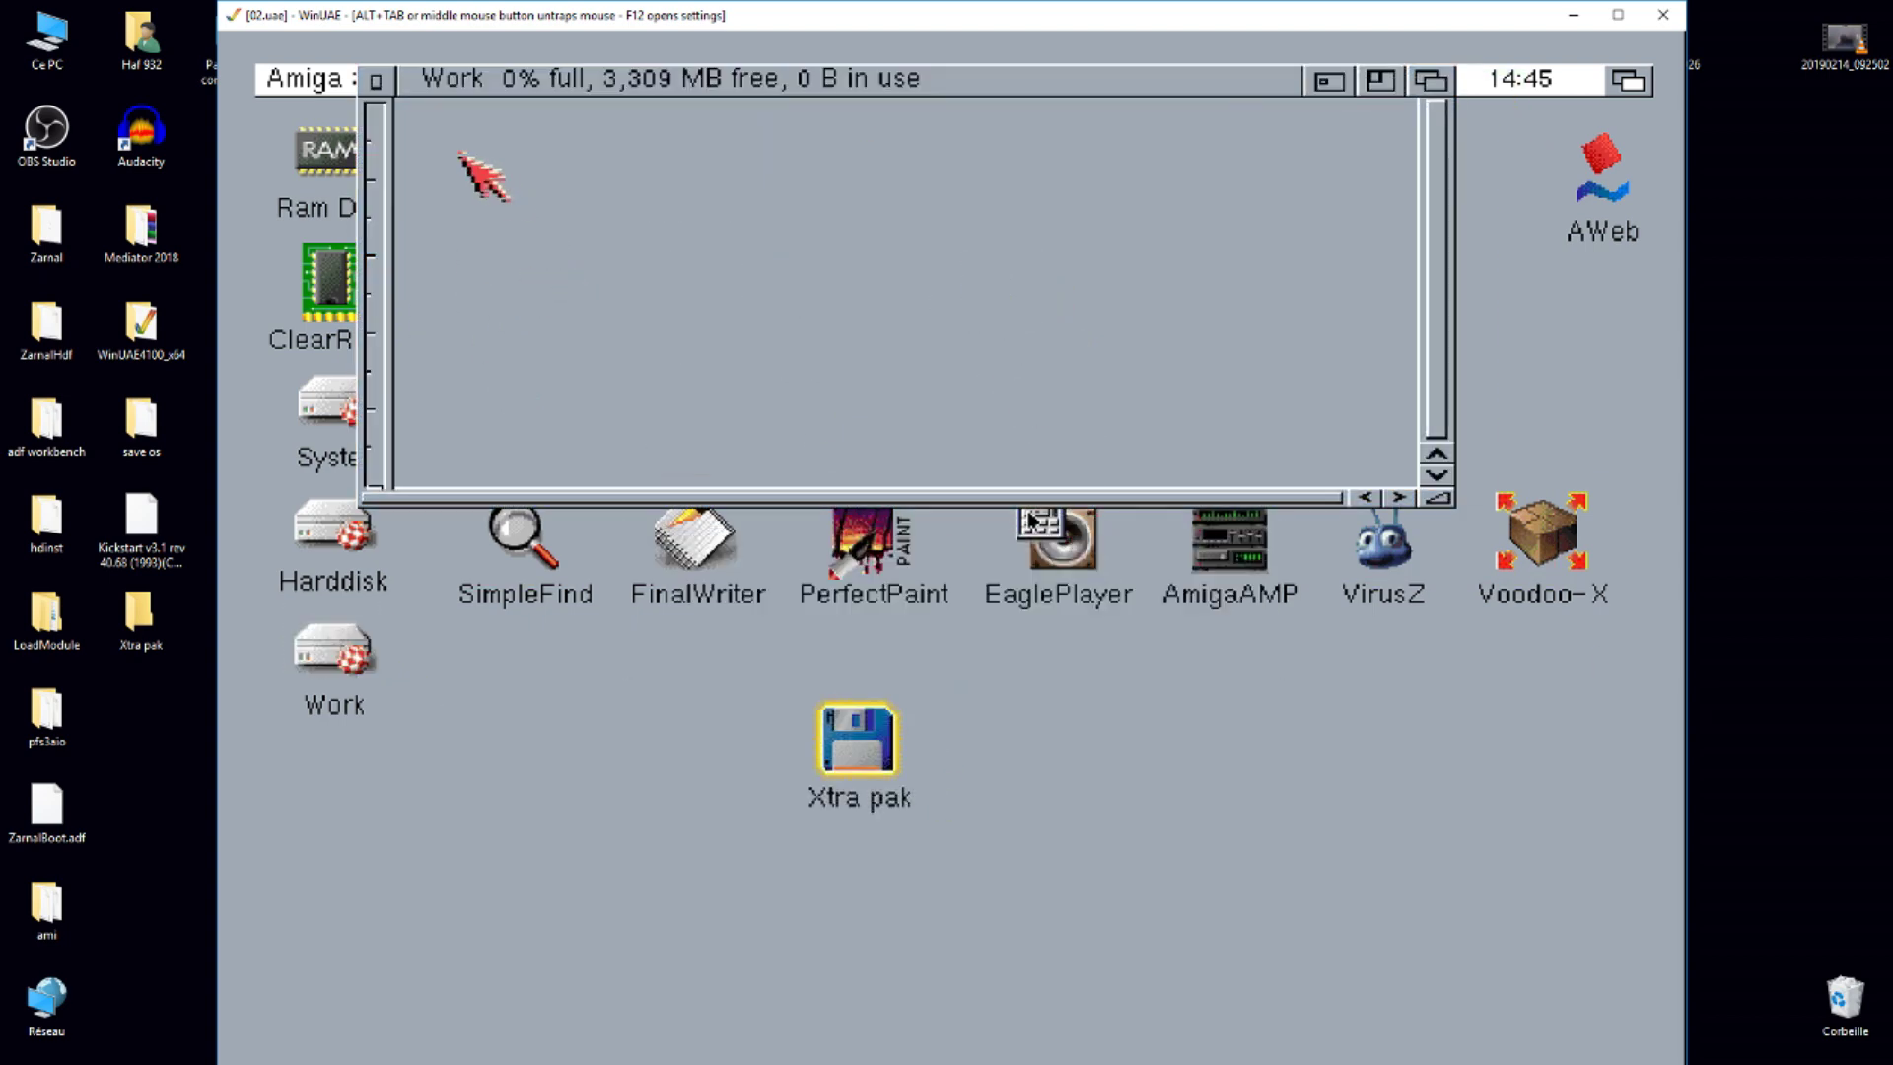
{"action": "left_click", "coordinate": [643, 219]}
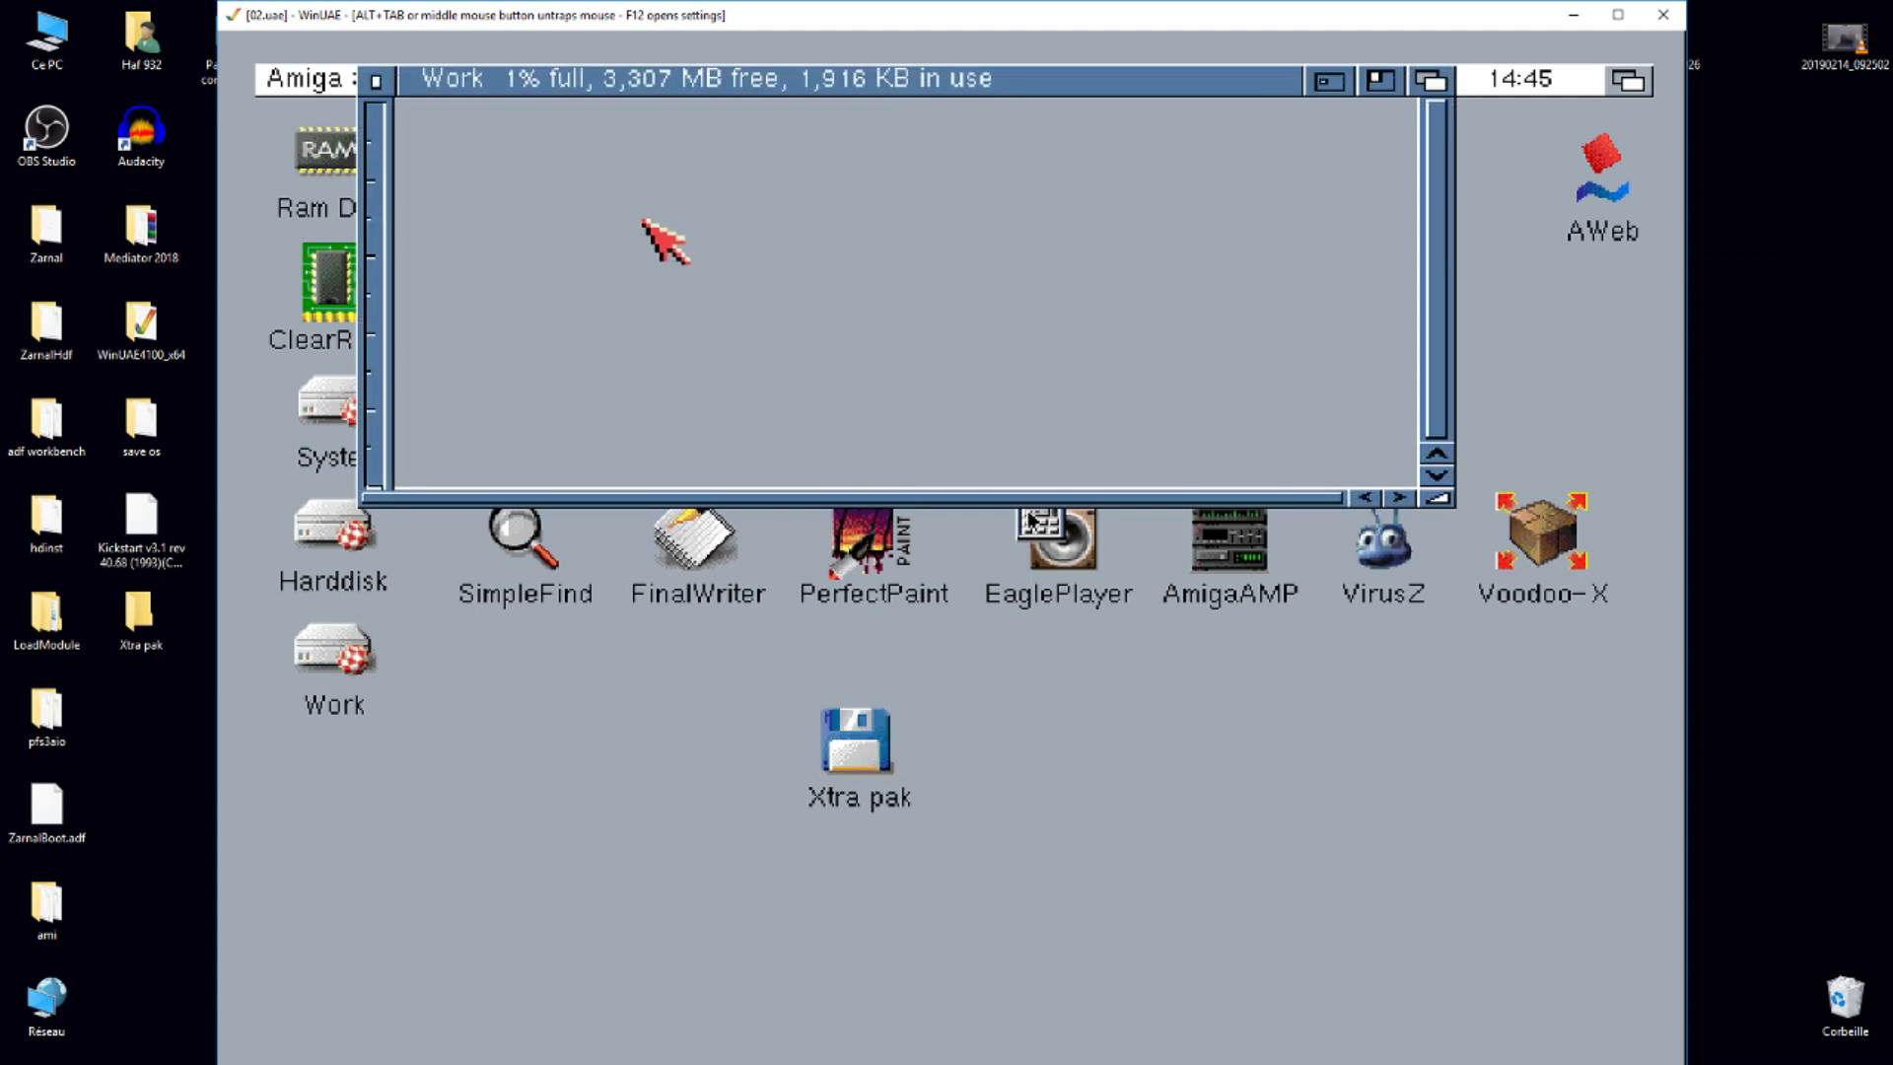
{"action": "right_click", "coordinate": [724, 239]}
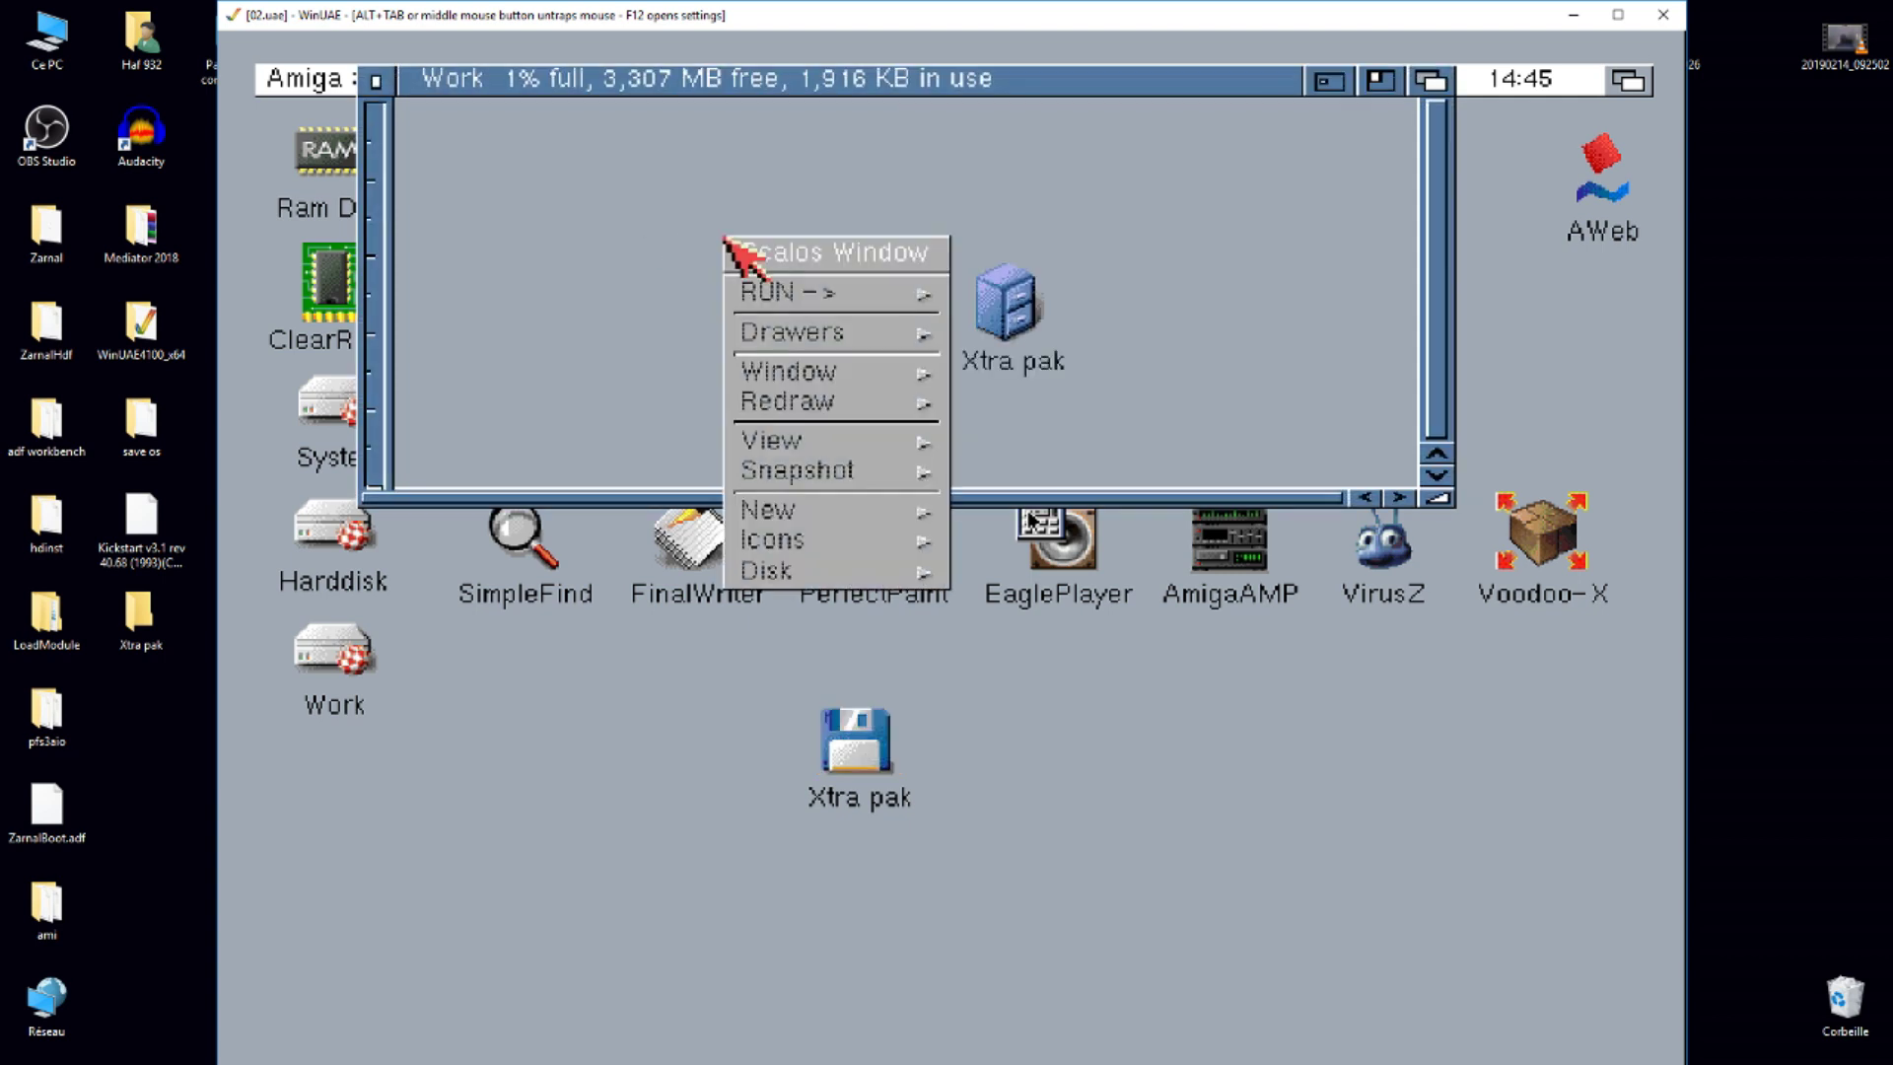
{"action": "left_click", "coordinate": [376, 81]}
- Open the archive FastATA'99v11.2a3.8.lha from the Xtra pak disk, extract all its files to Ram Disk, and close the archive
{"action": "left_click", "coordinate": [833, 734]}
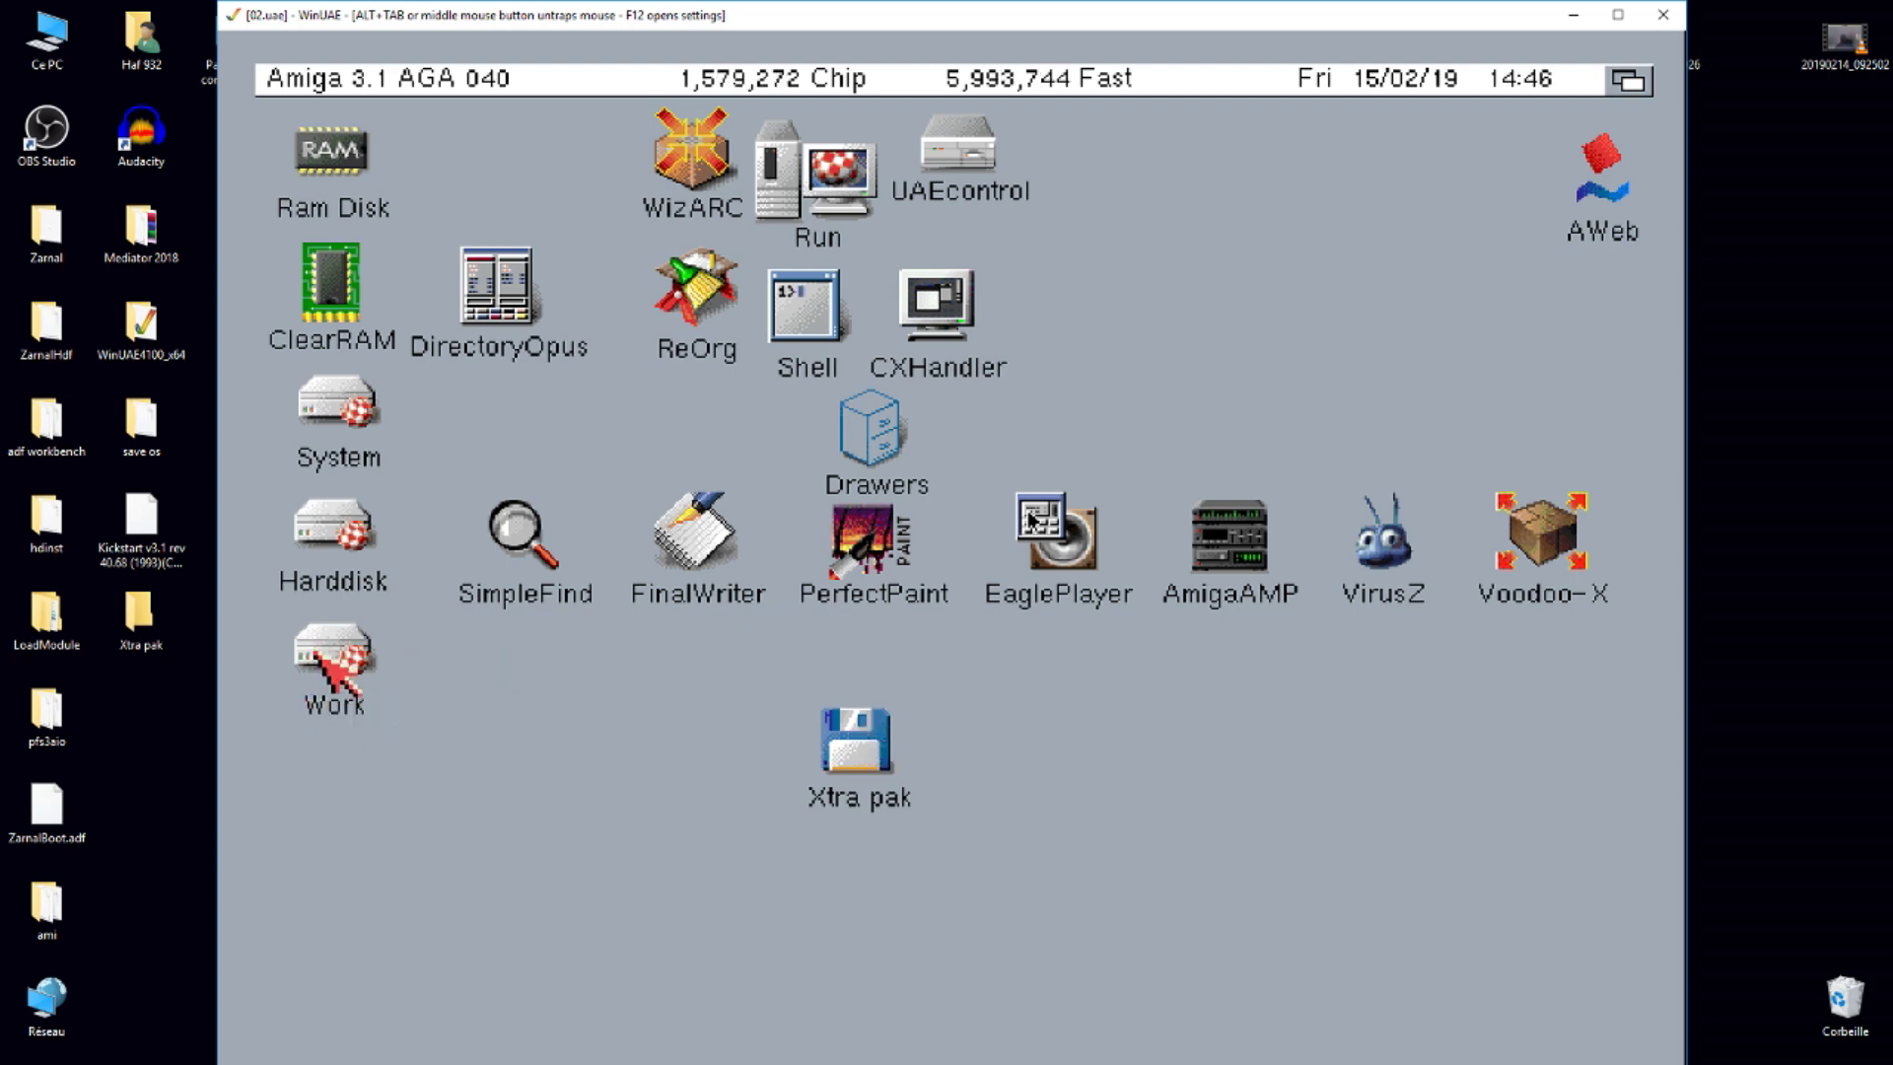
{"action": "double_click", "coordinate": [843, 738]}
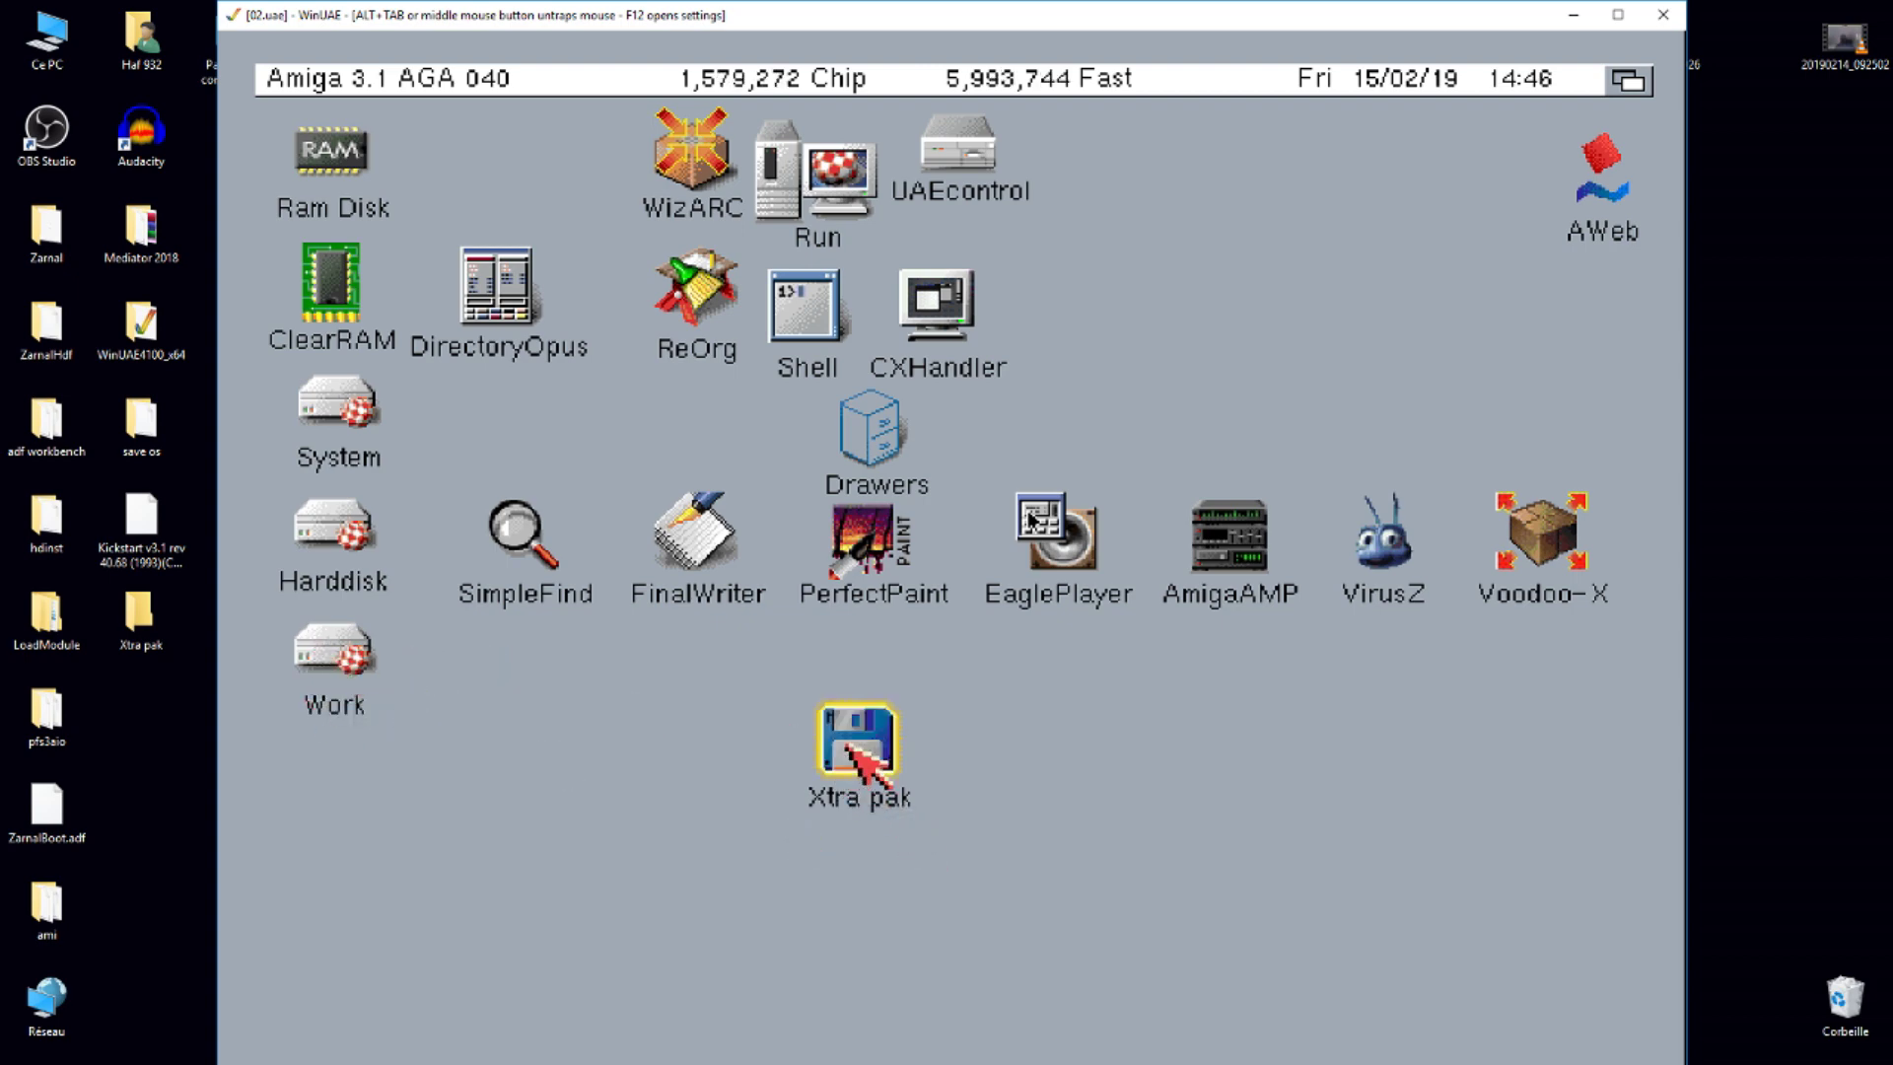
{"action": "double_click", "coordinate": [767, 316]}
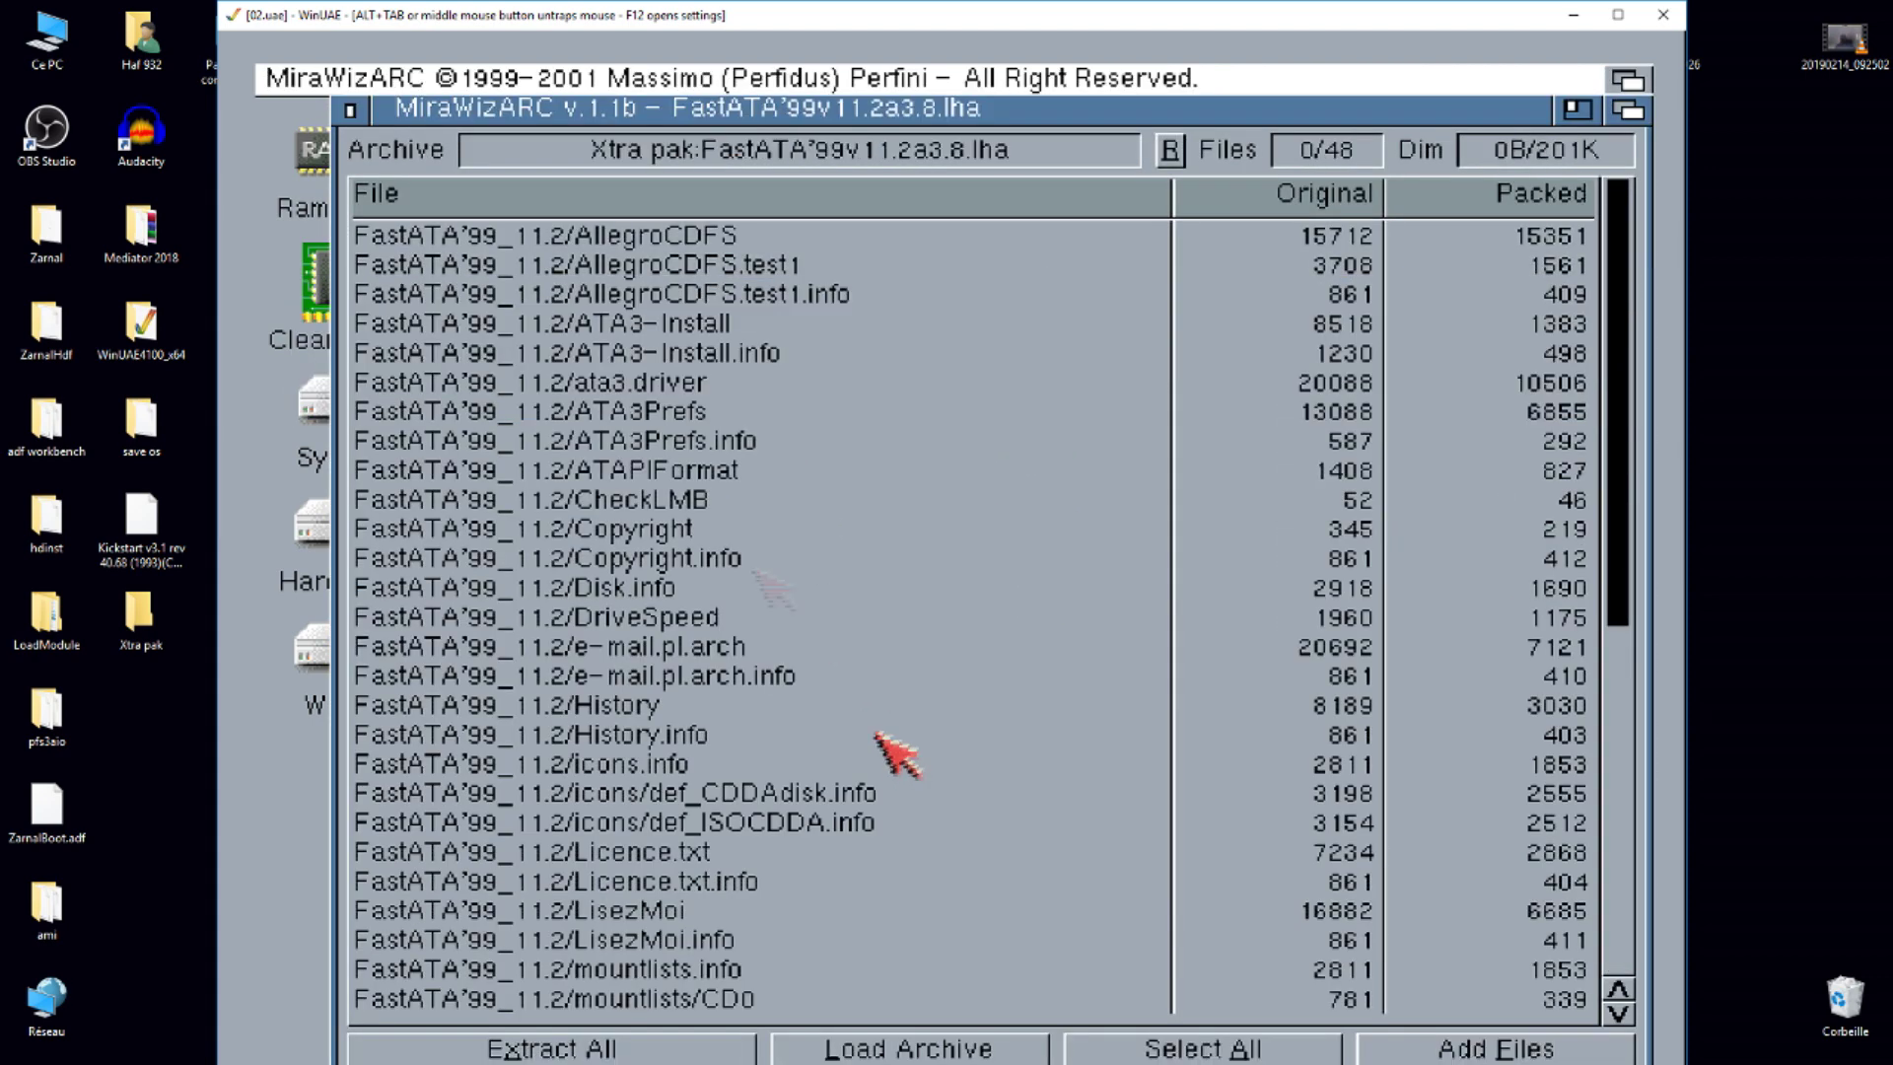
{"action": "left_click", "coordinate": [562, 1047]}
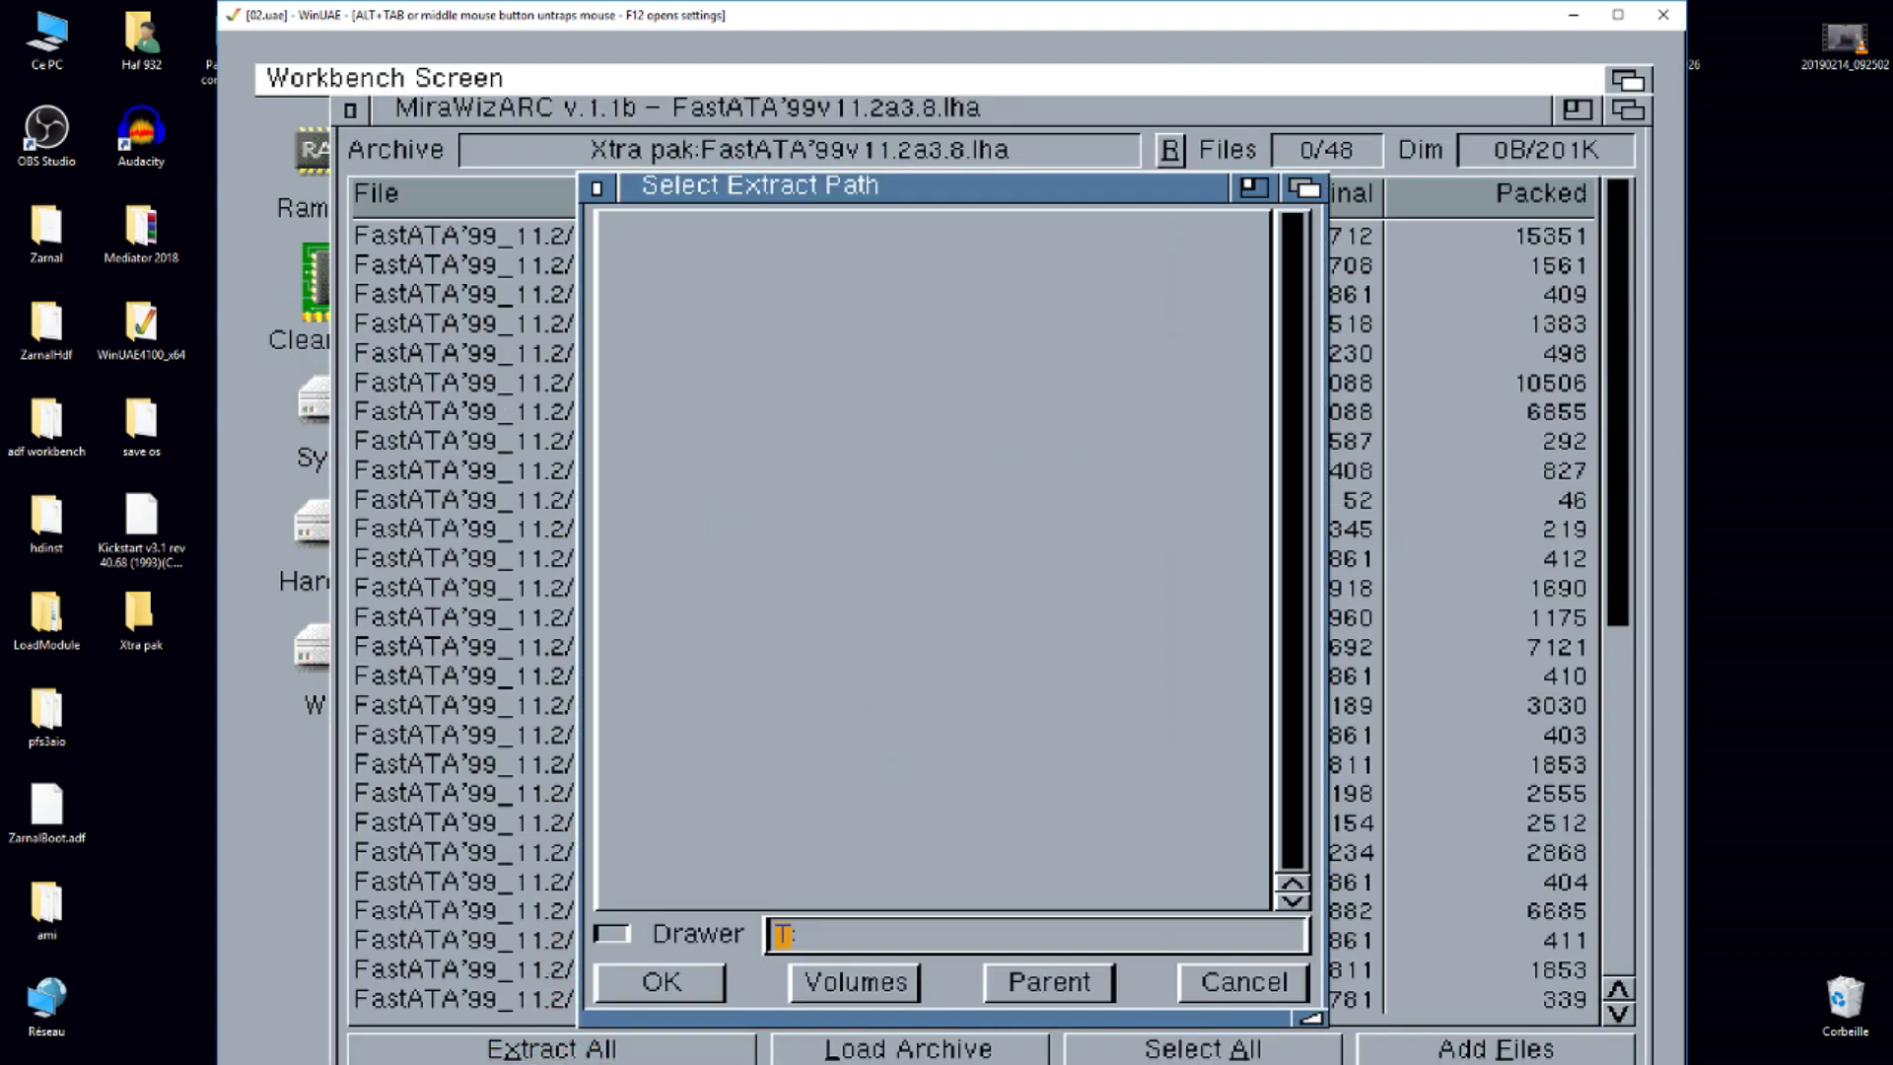
{"action": "left_click", "coordinate": [1057, 989]}
{"action": "left_click", "coordinate": [1057, 989]}
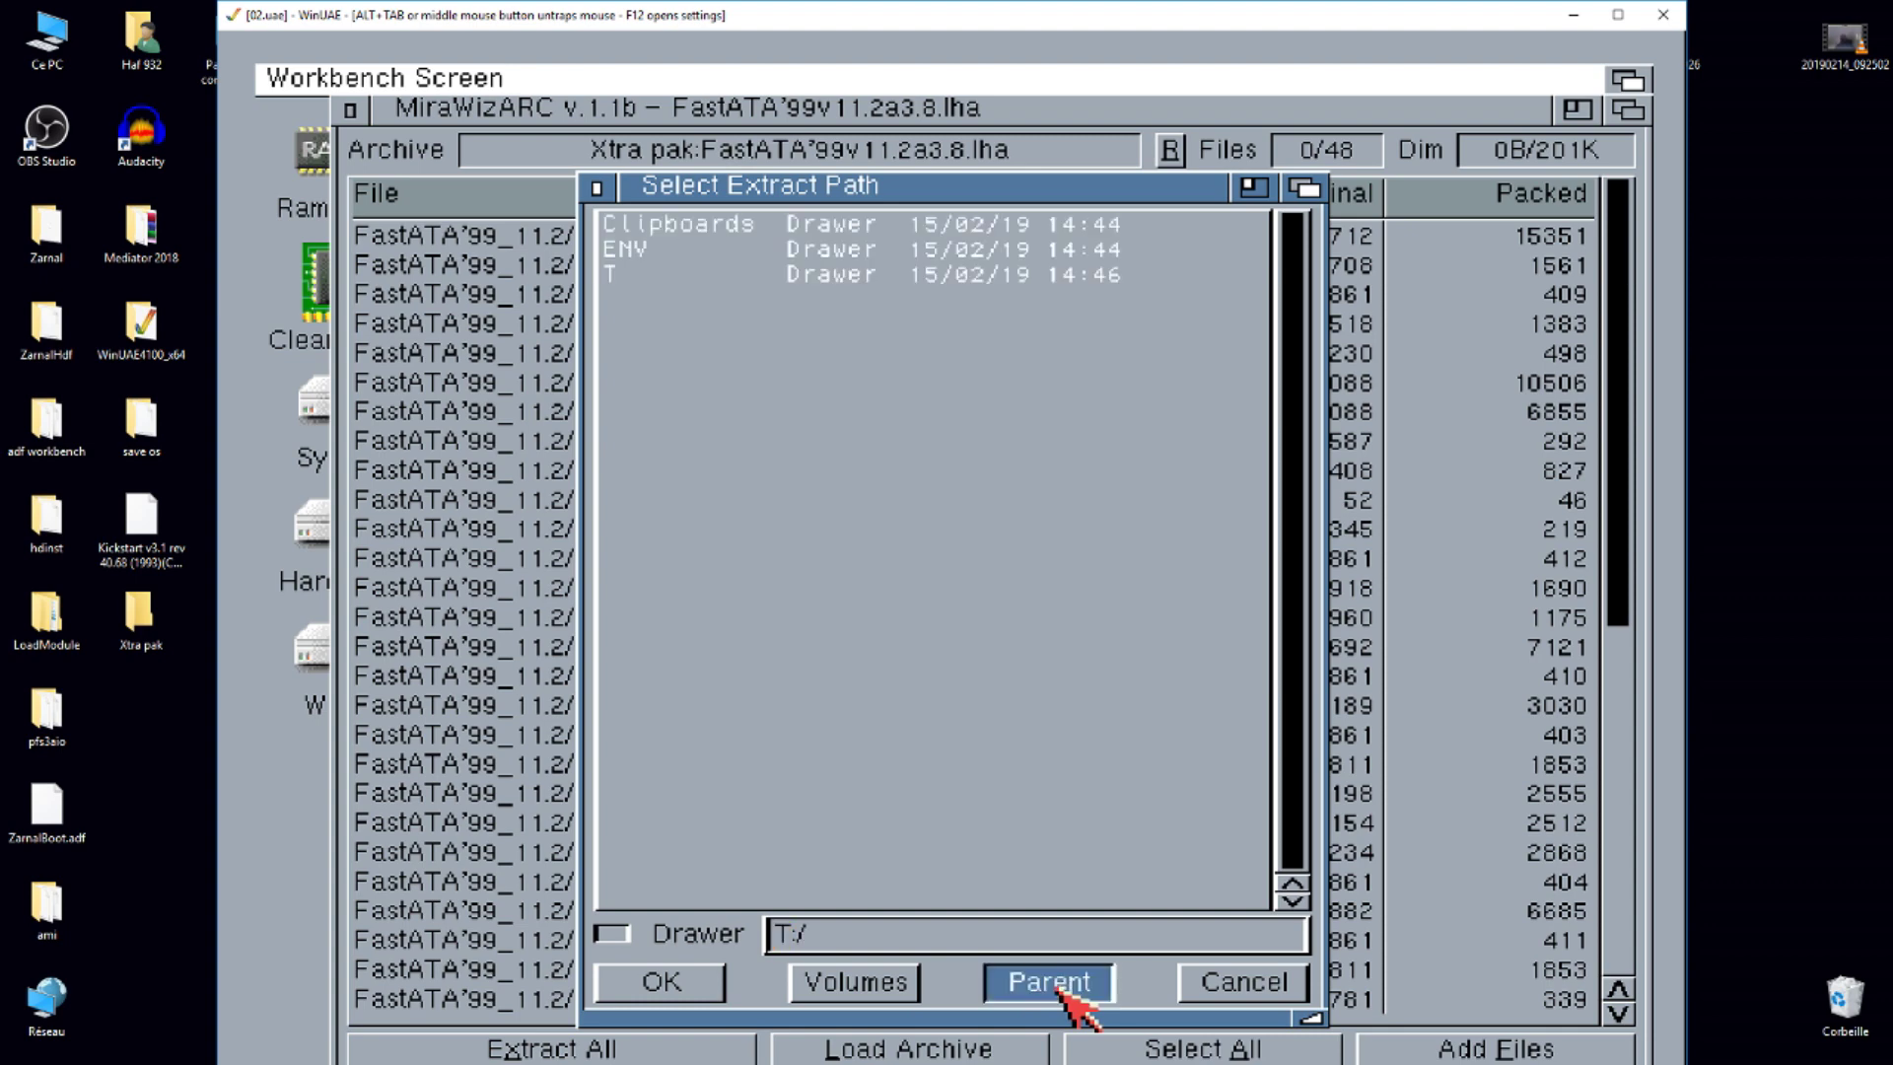
{"action": "double_click", "coordinate": [656, 252]}
{"action": "left_click", "coordinate": [663, 981]}
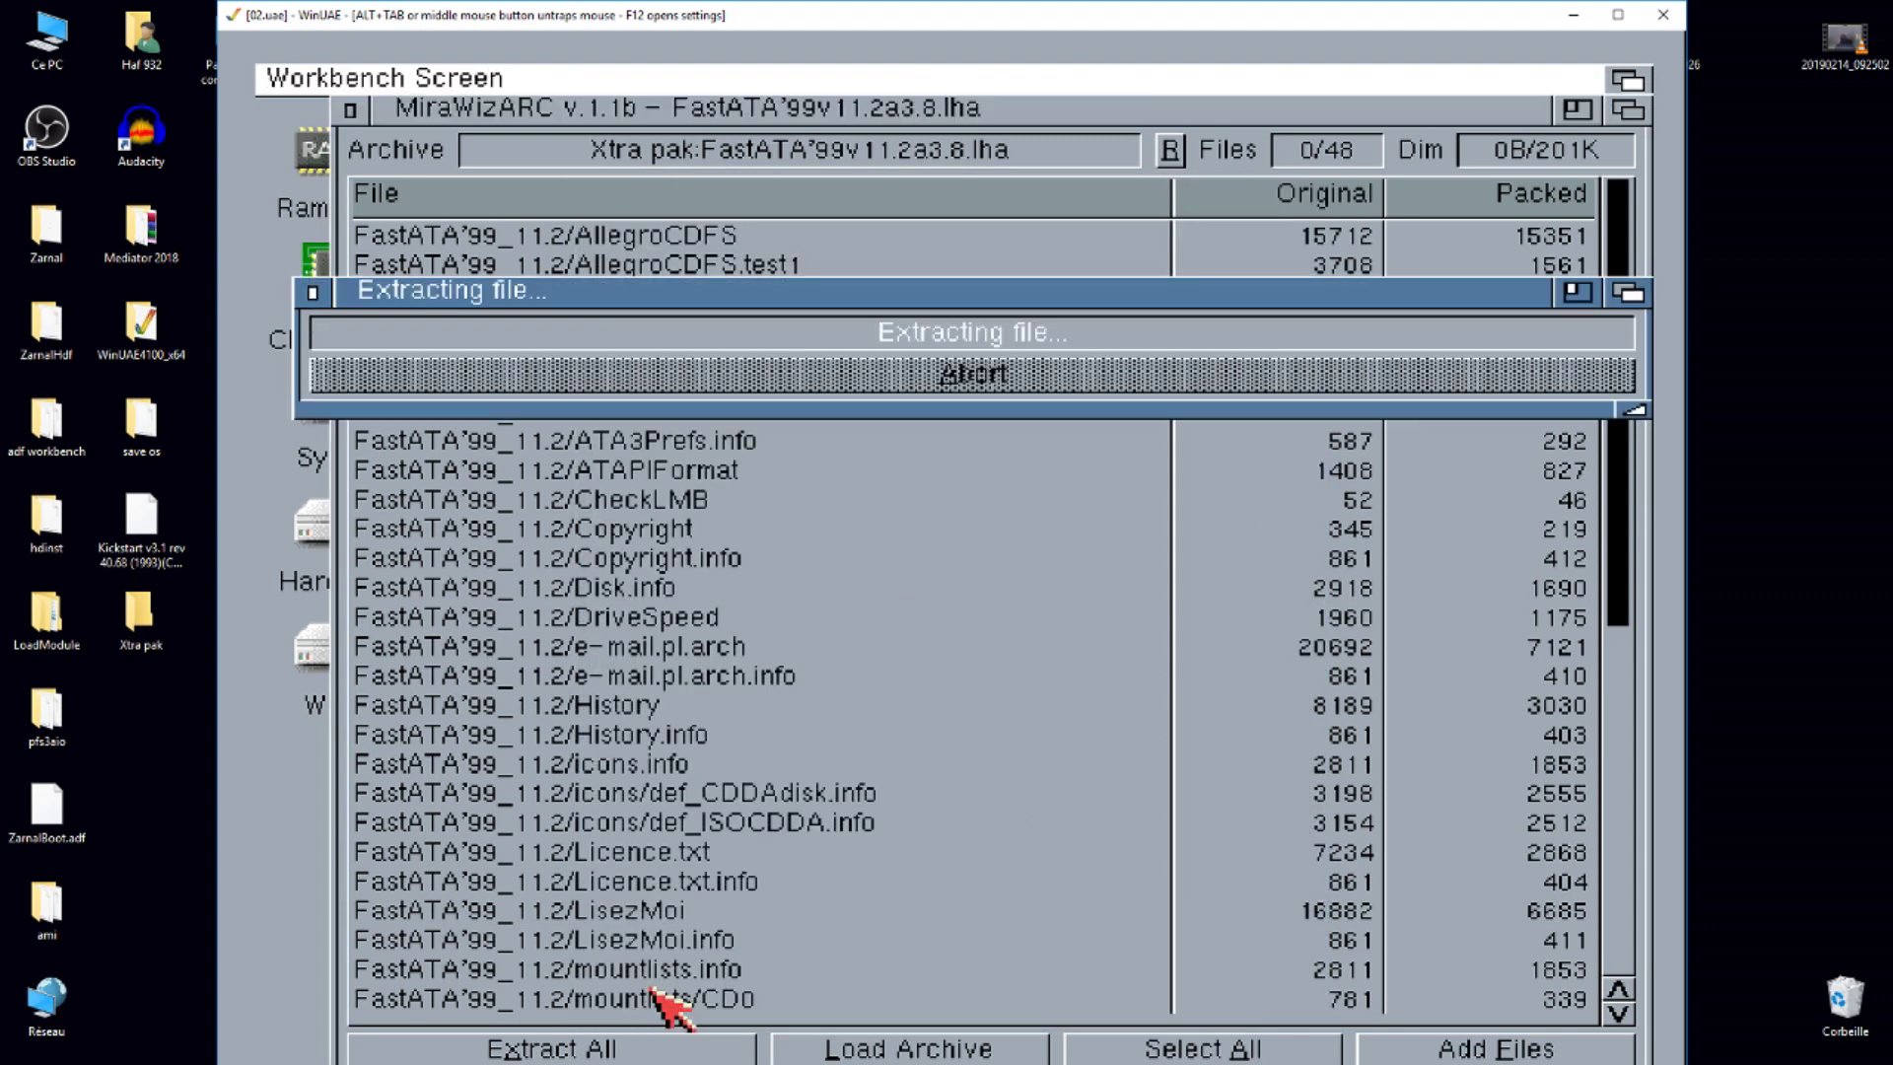
{"action": "left_click", "coordinate": [351, 108]}
- Run ATA3-Install from the FastATA'99_11.2 drawer in Ram Disk and install FastATA'99 for real, copying ATA3Prefs to SYS:Prefs
{"action": "double_click", "coordinate": [330, 158]}
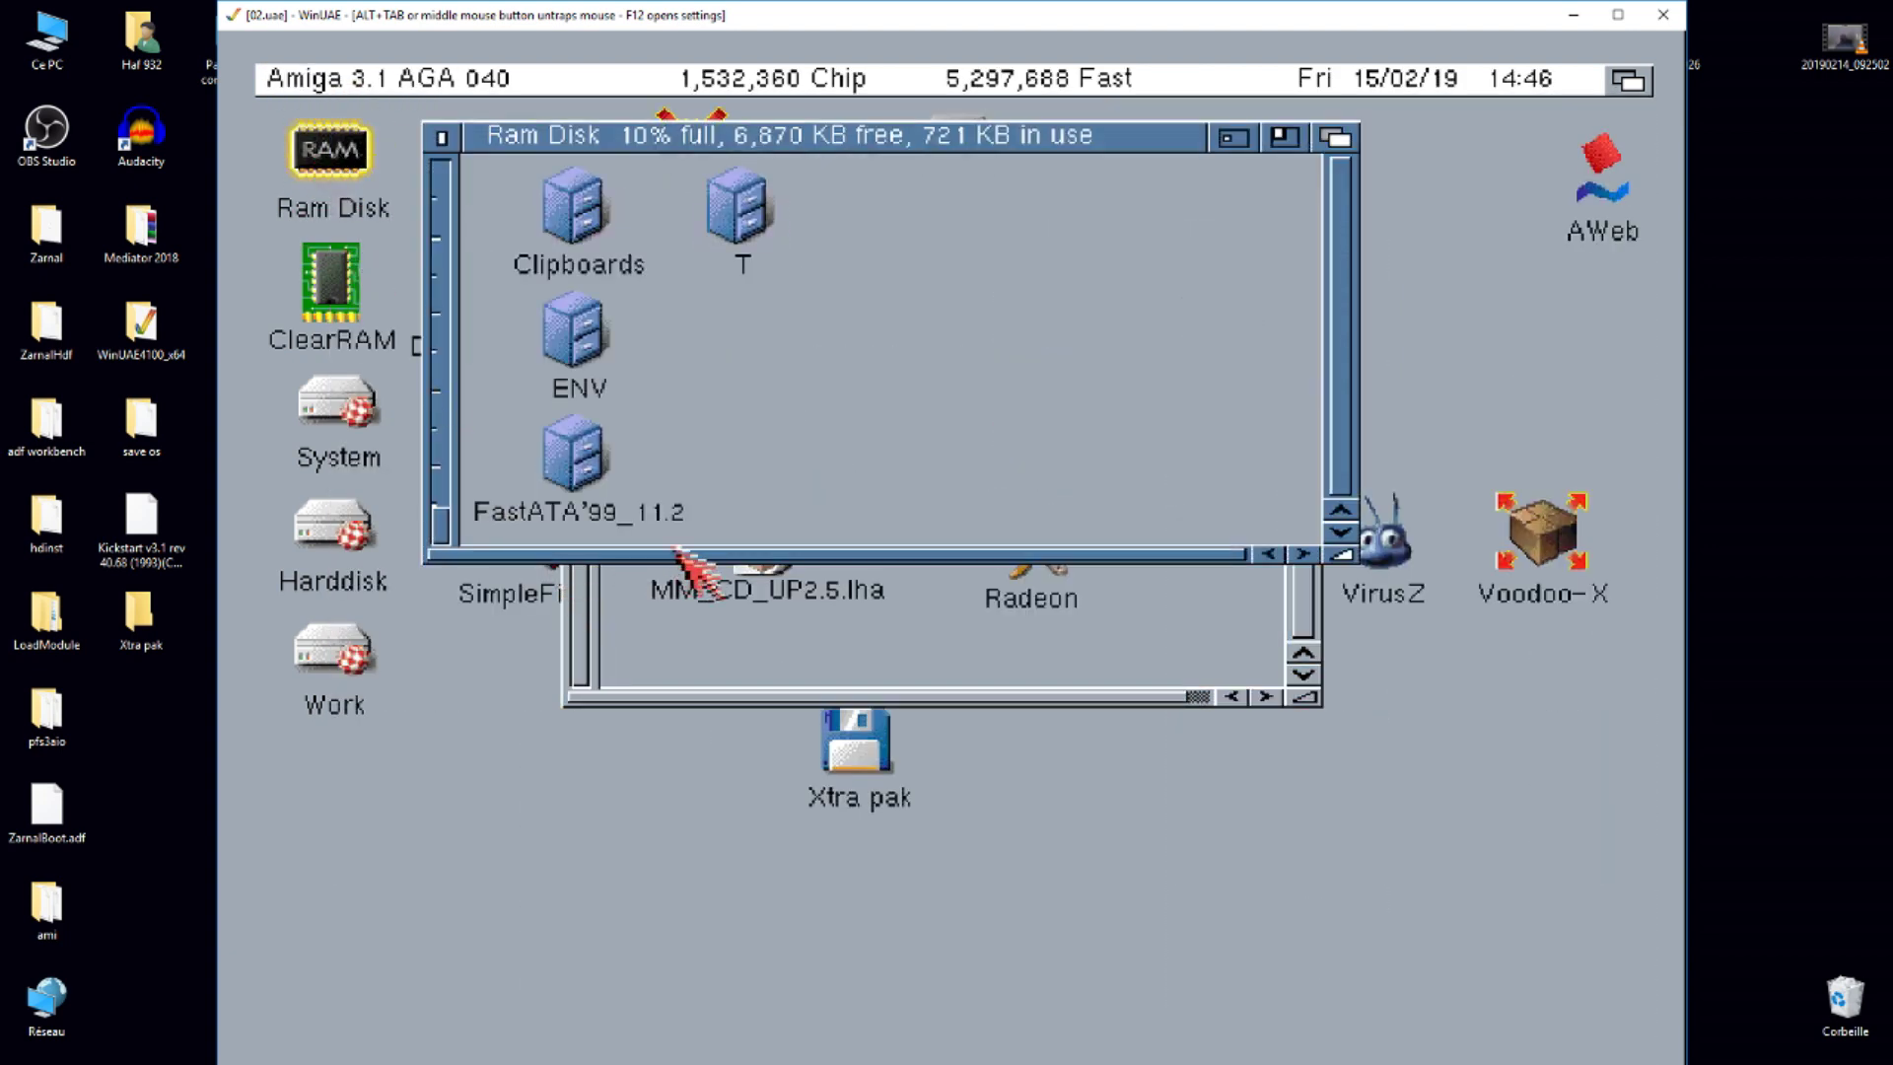
{"action": "double_click", "coordinate": [576, 461]}
{"action": "double_click", "coordinate": [606, 231]}
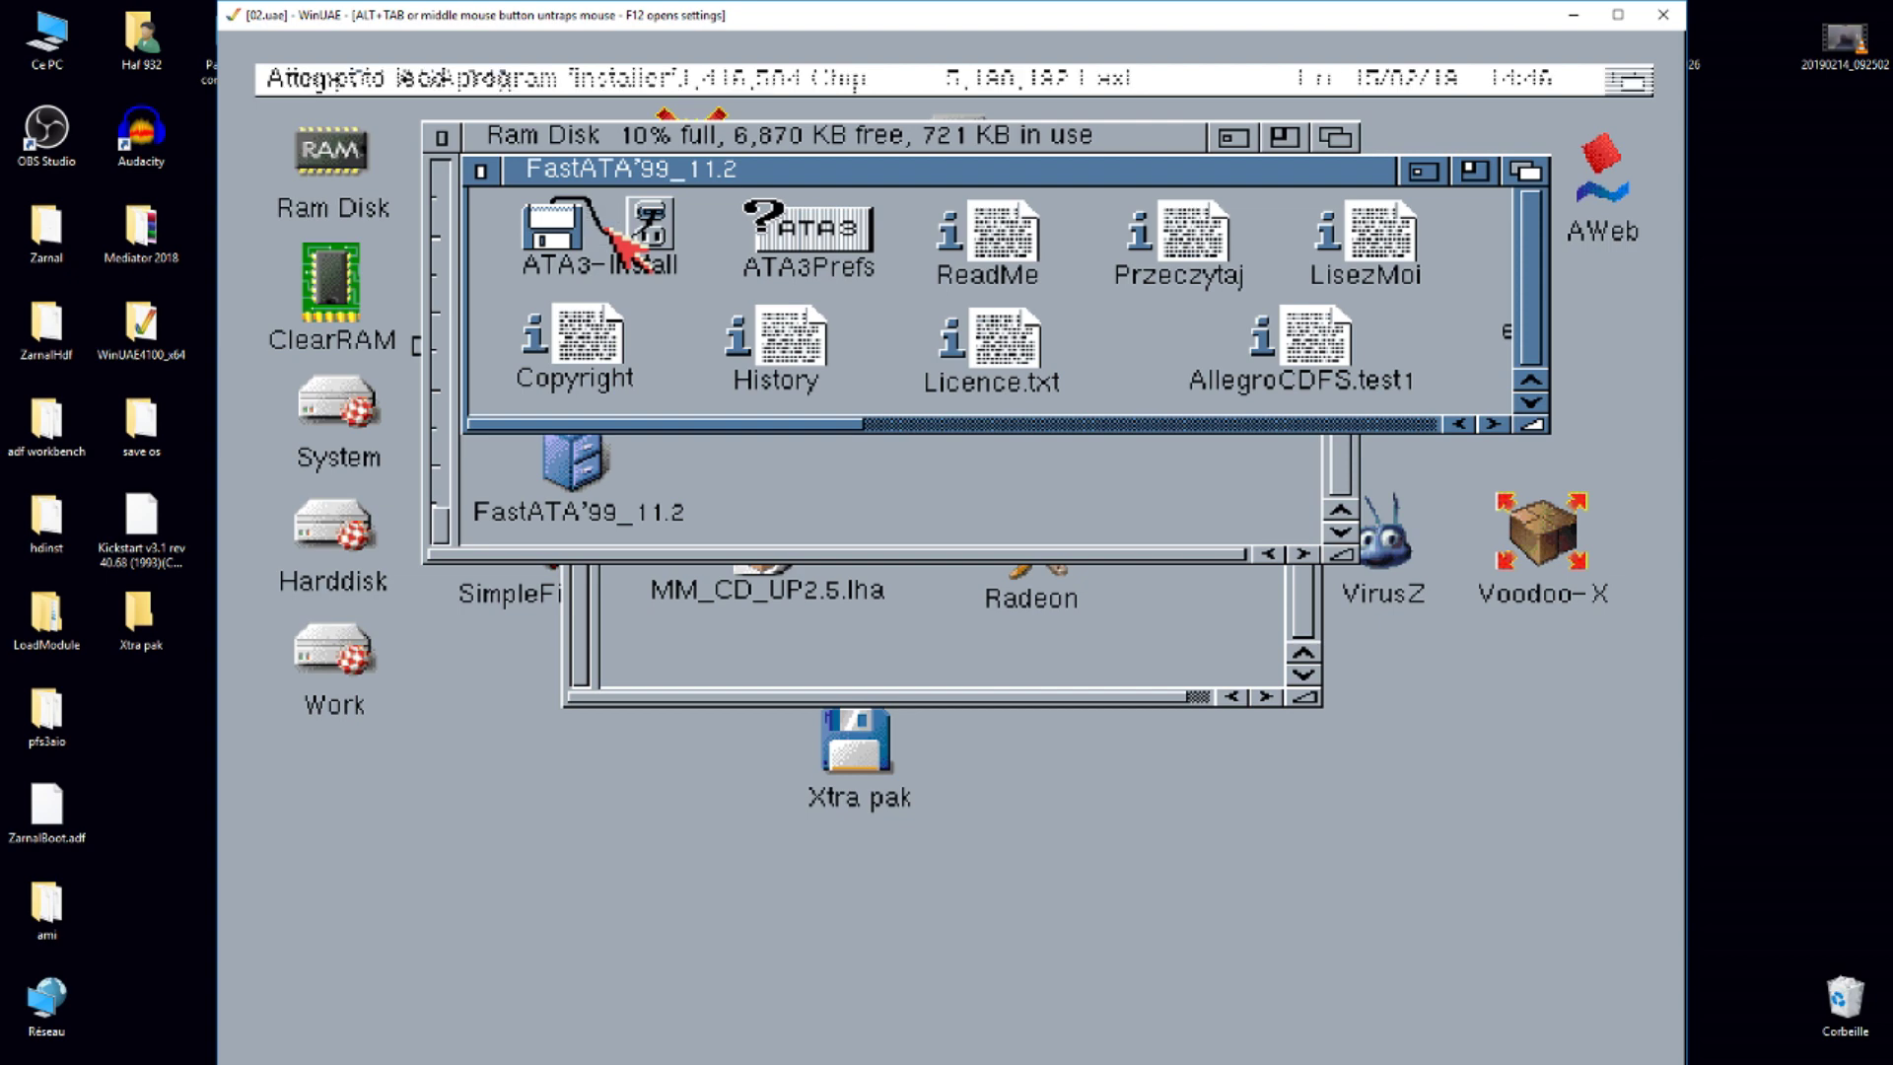
{"action": "left_click", "coordinate": [726, 789]}
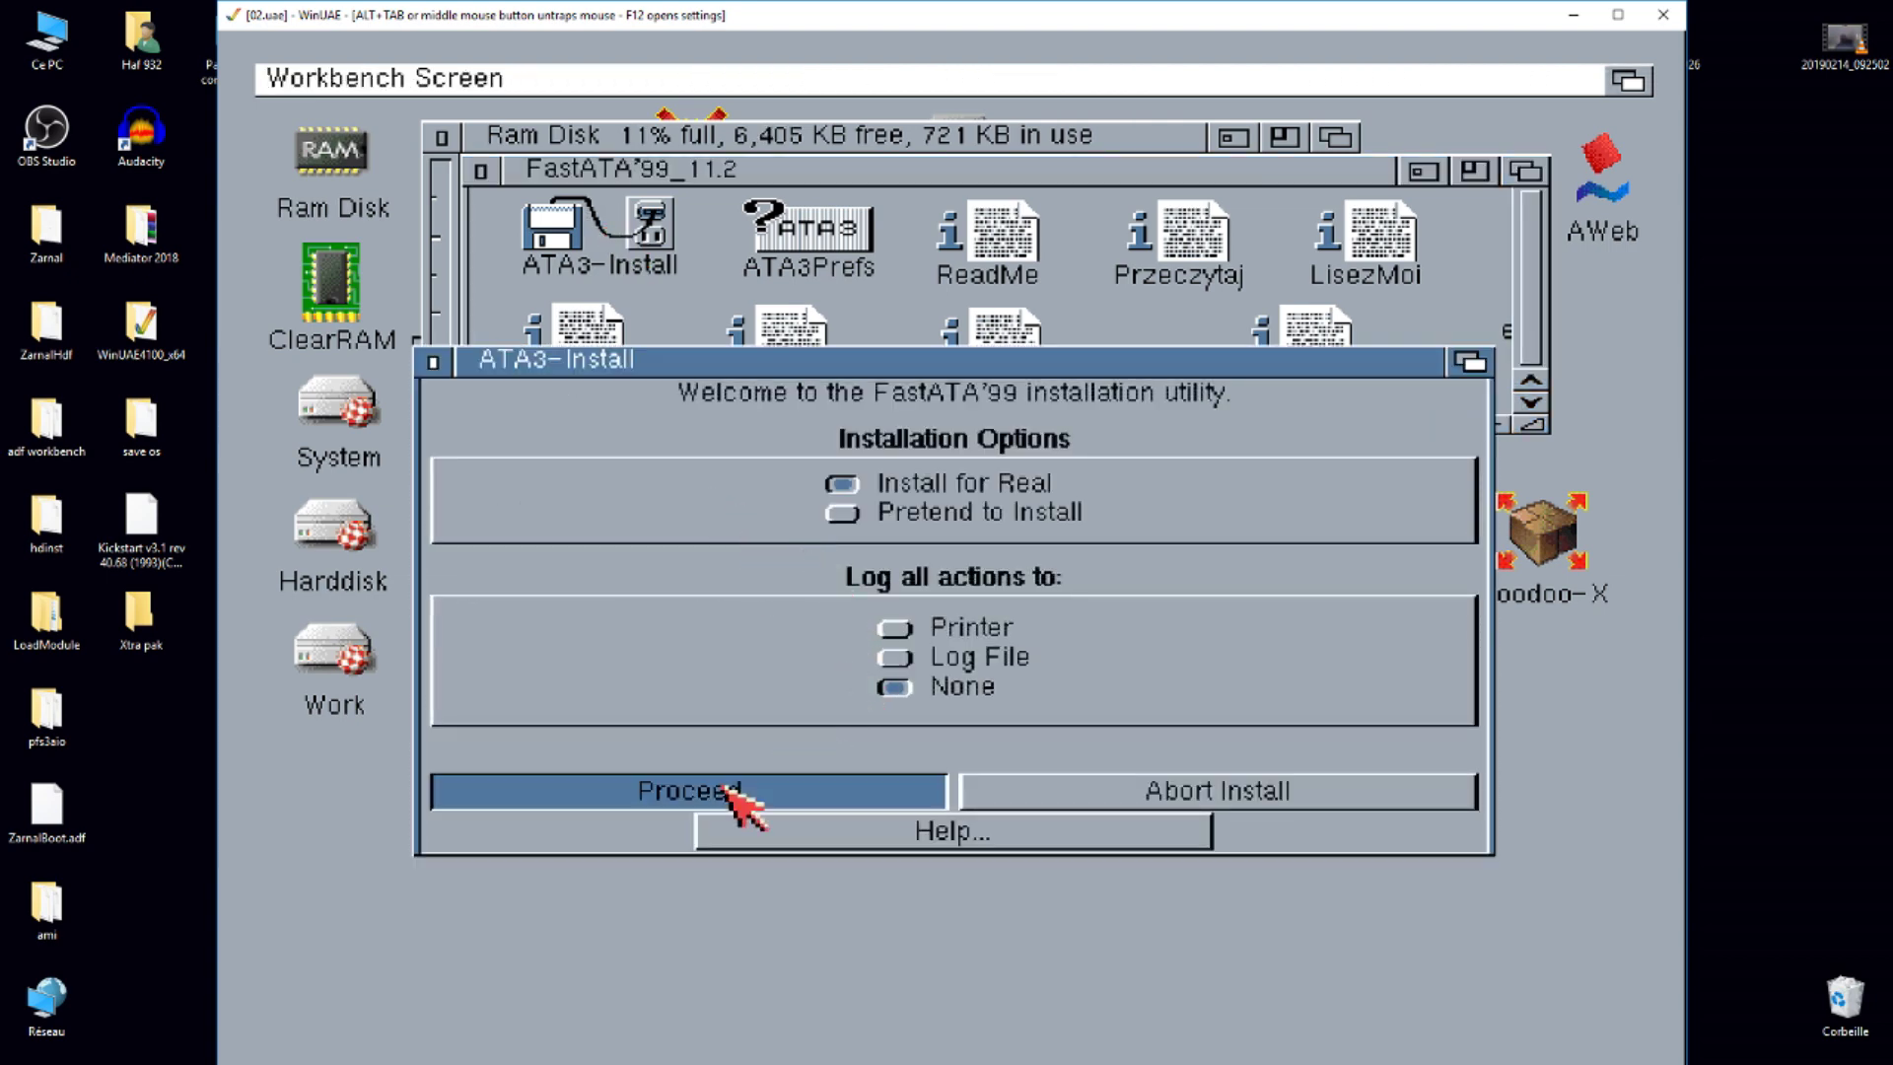
{"action": "left_click", "coordinate": [712, 831]}
{"action": "left_click", "coordinate": [680, 794]}
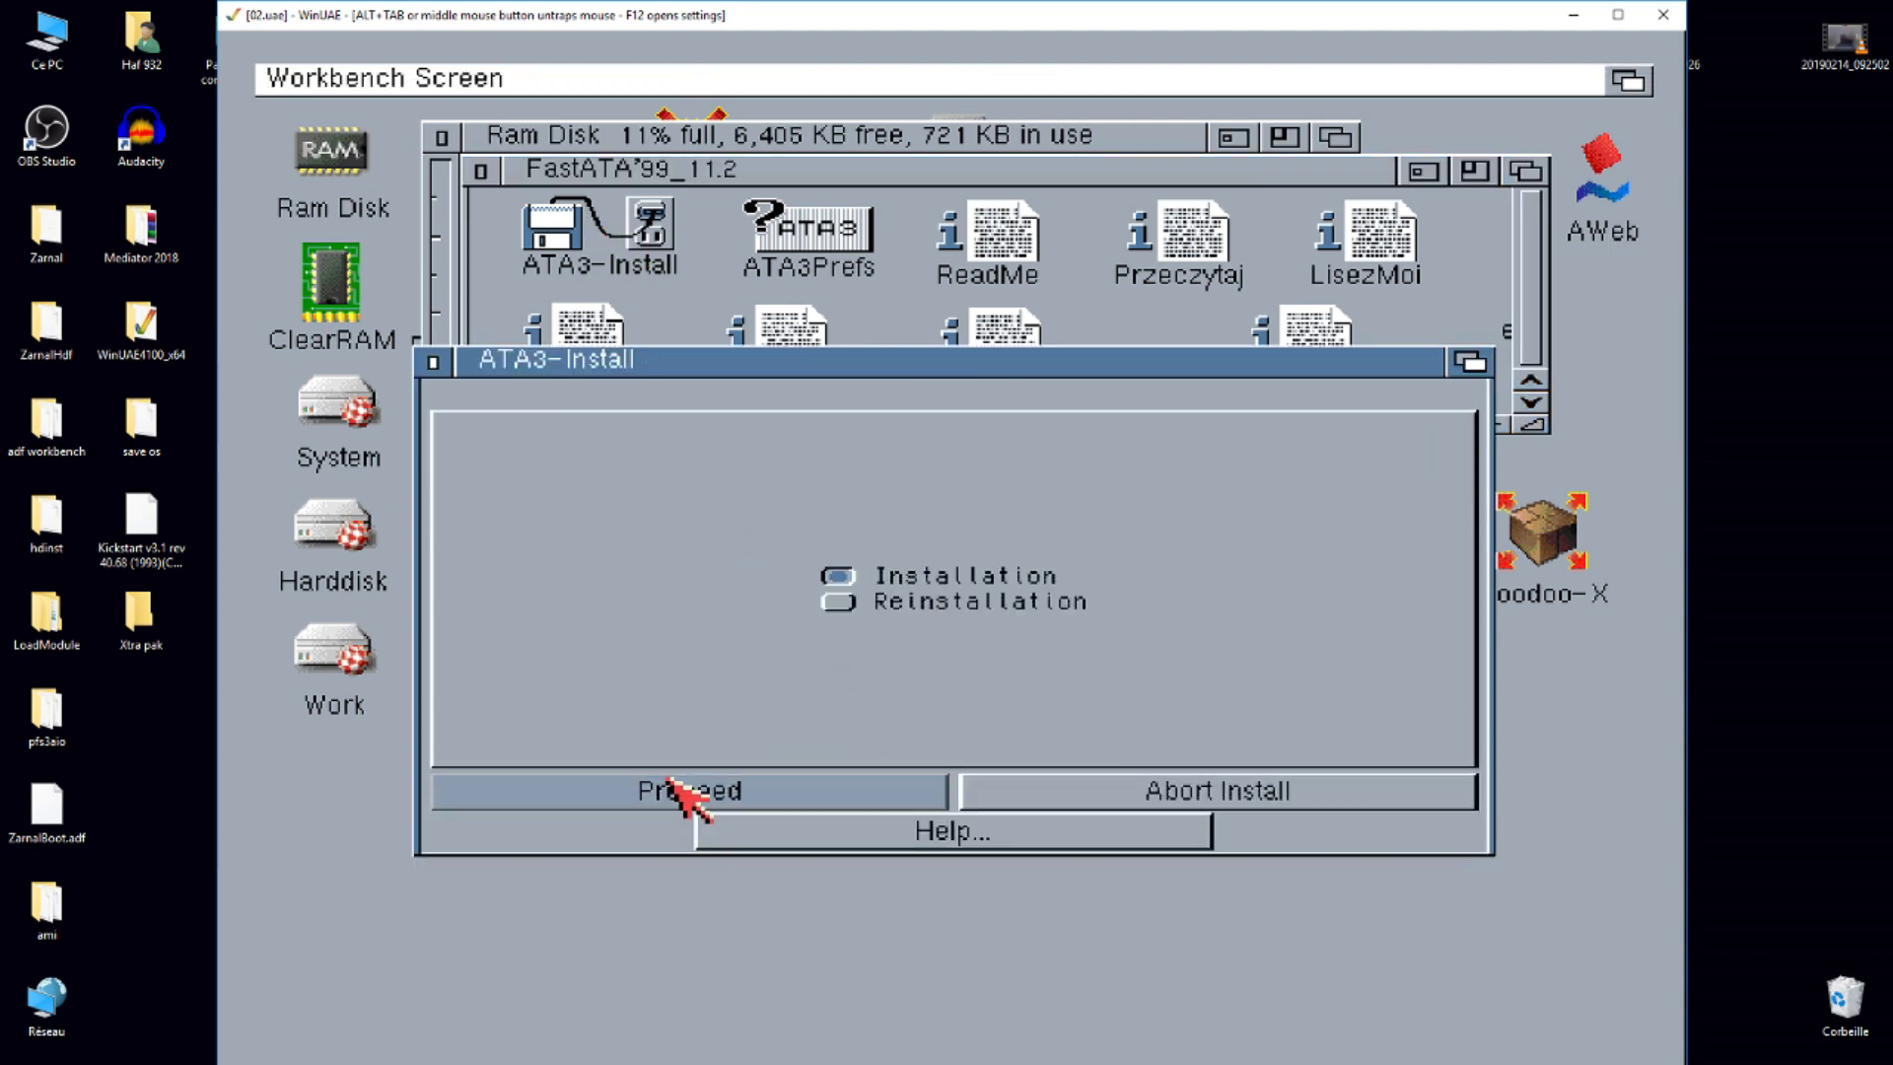
{"action": "left_click", "coordinate": [675, 791]}
{"action": "left_click", "coordinate": [675, 790]}
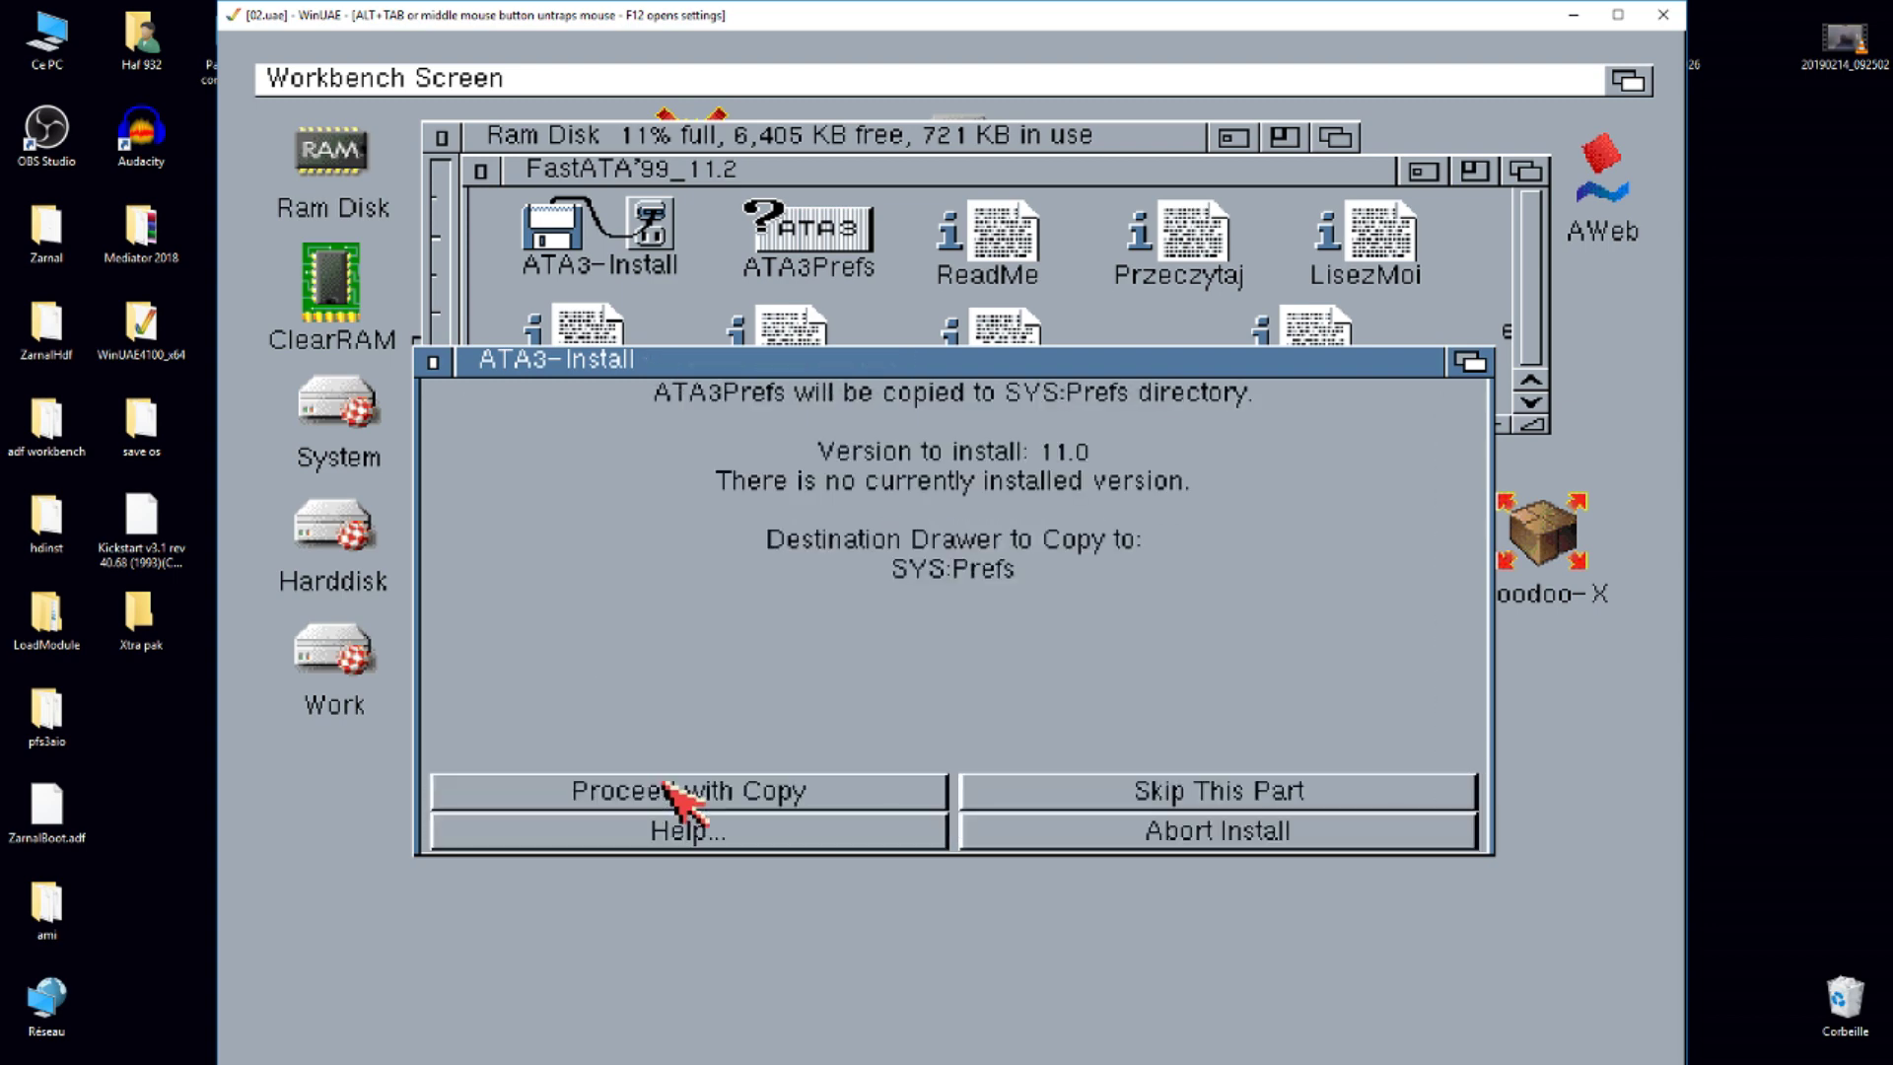
{"action": "left_click", "coordinate": [667, 785]}
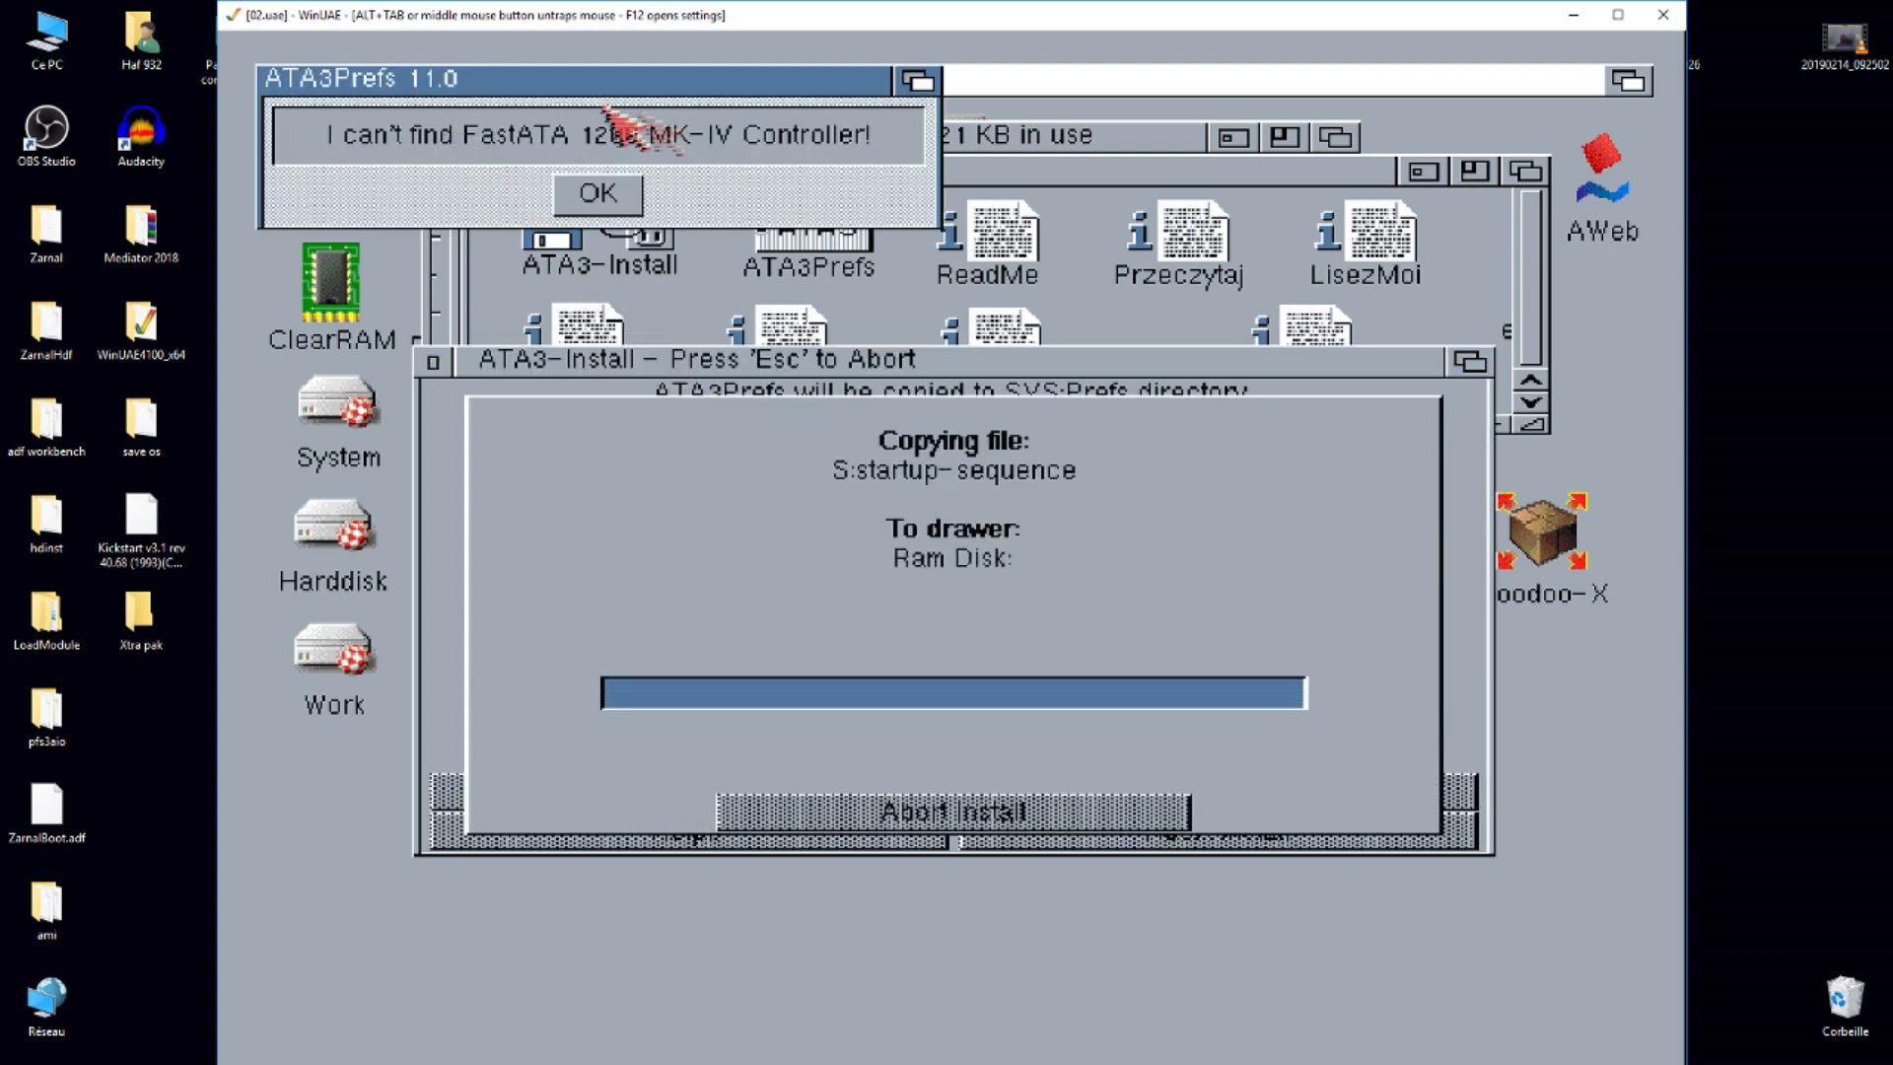
{"action": "left_click", "coordinate": [598, 194]}
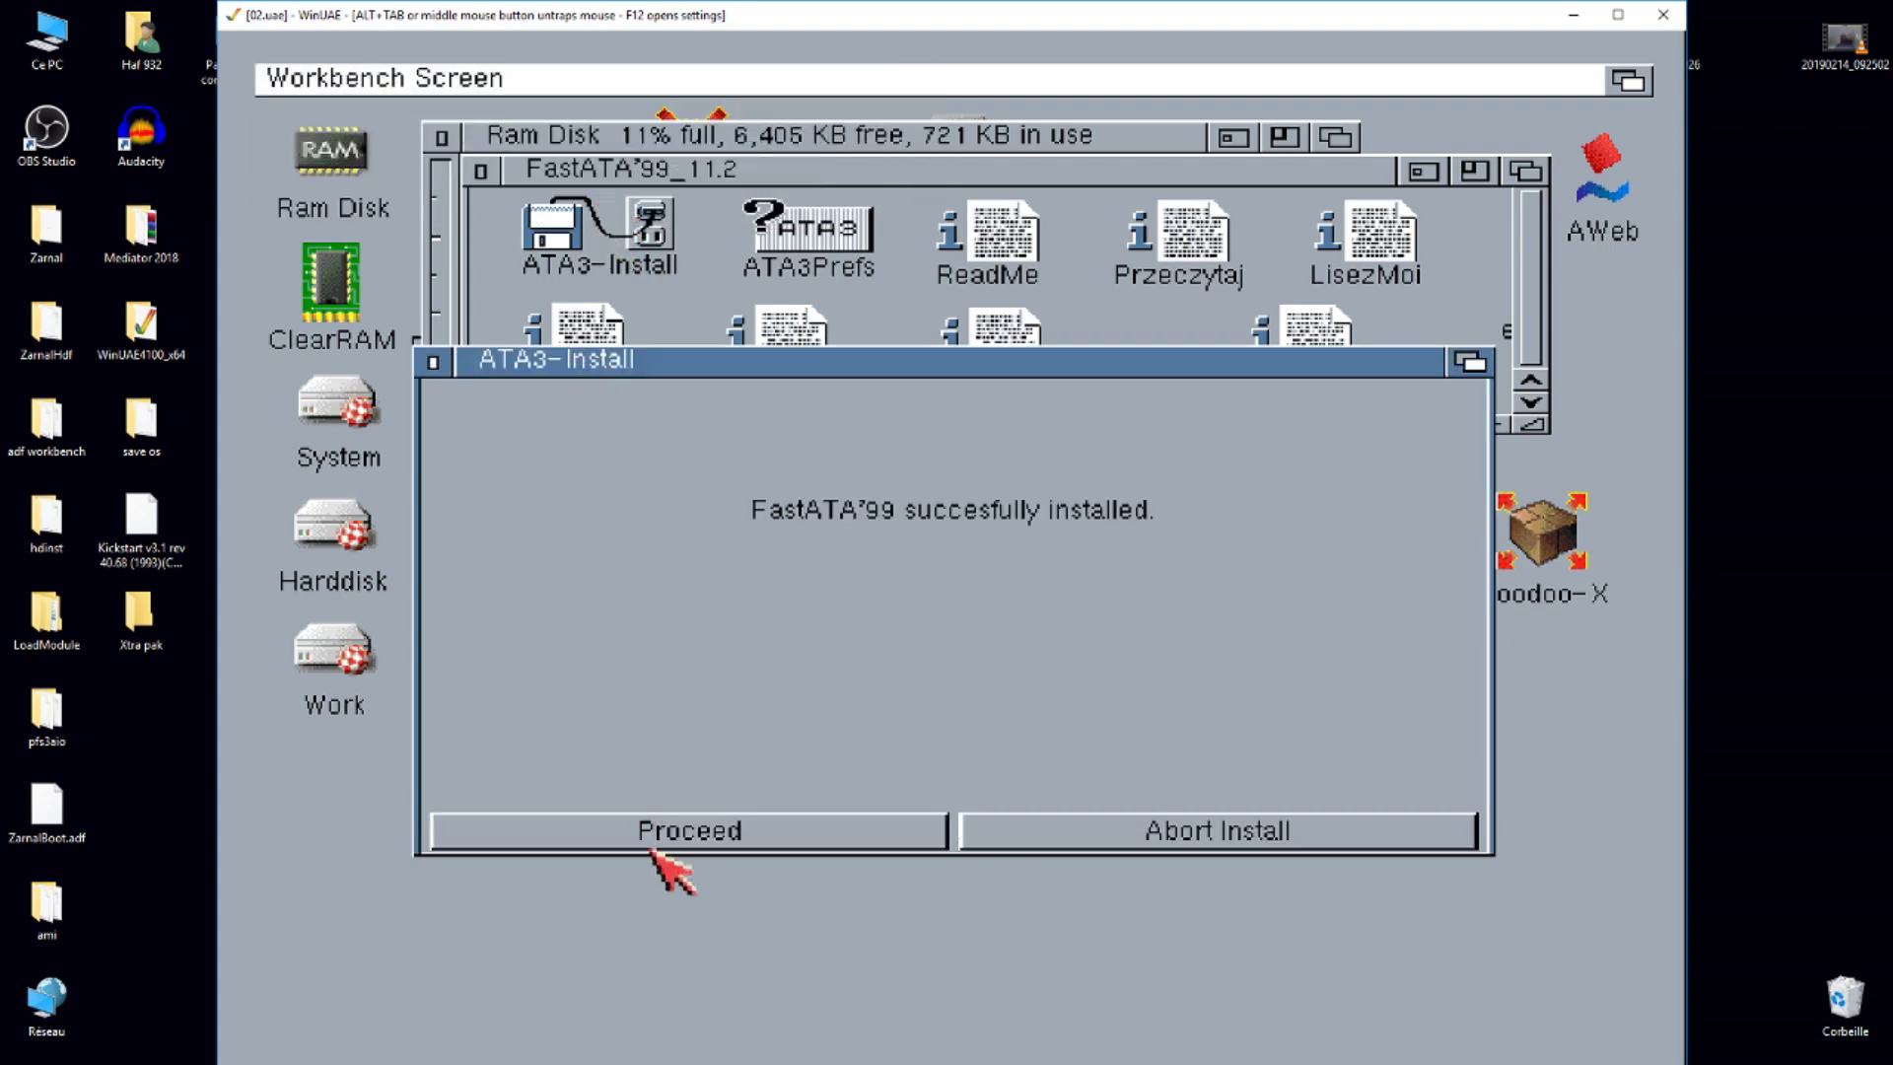
{"action": "left_click", "coordinate": [680, 831]}
- Install AllegroCDFS 3.8 into the L: directory and finish the installer
{"action": "left_click", "coordinate": [712, 833]}
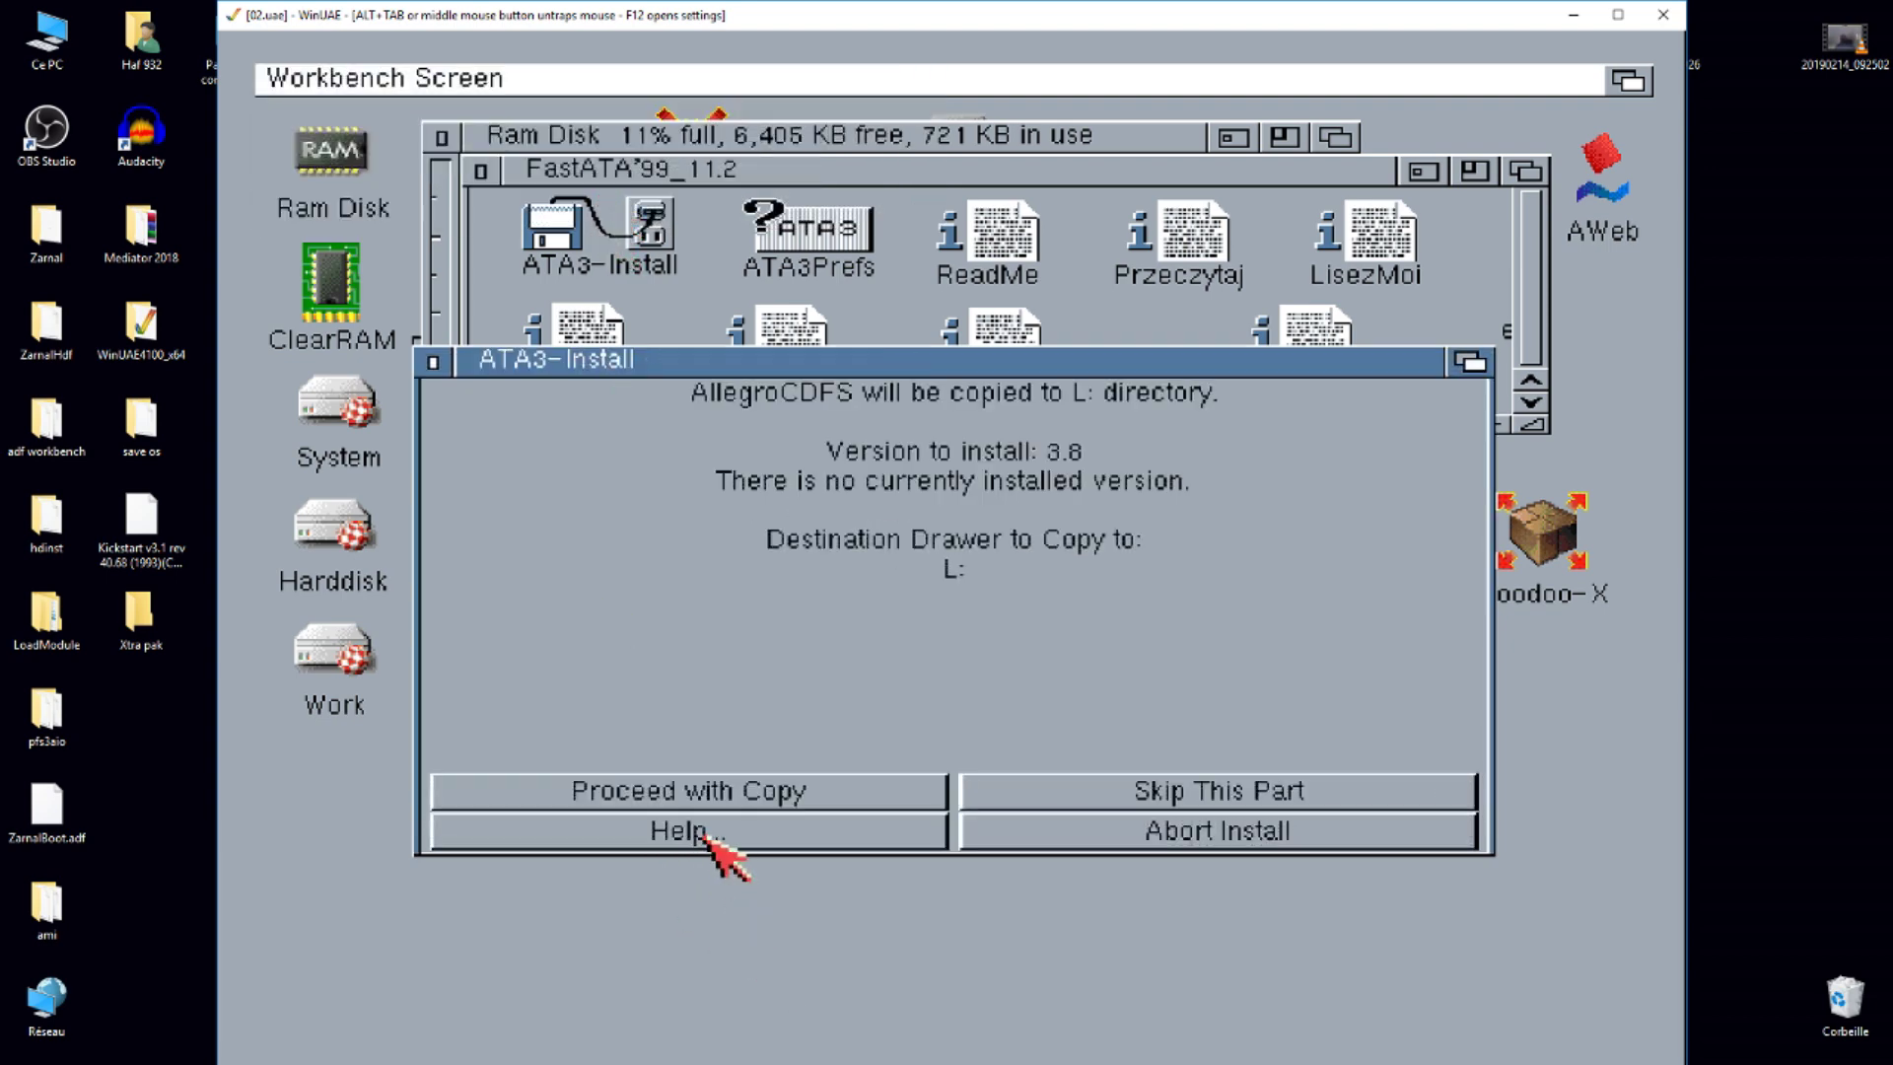
{"action": "left_click", "coordinate": [704, 789]}
{"action": "left_click", "coordinate": [720, 753]}
{"action": "left_click", "coordinate": [719, 752]}
{"action": "left_click", "coordinate": [697, 792]}
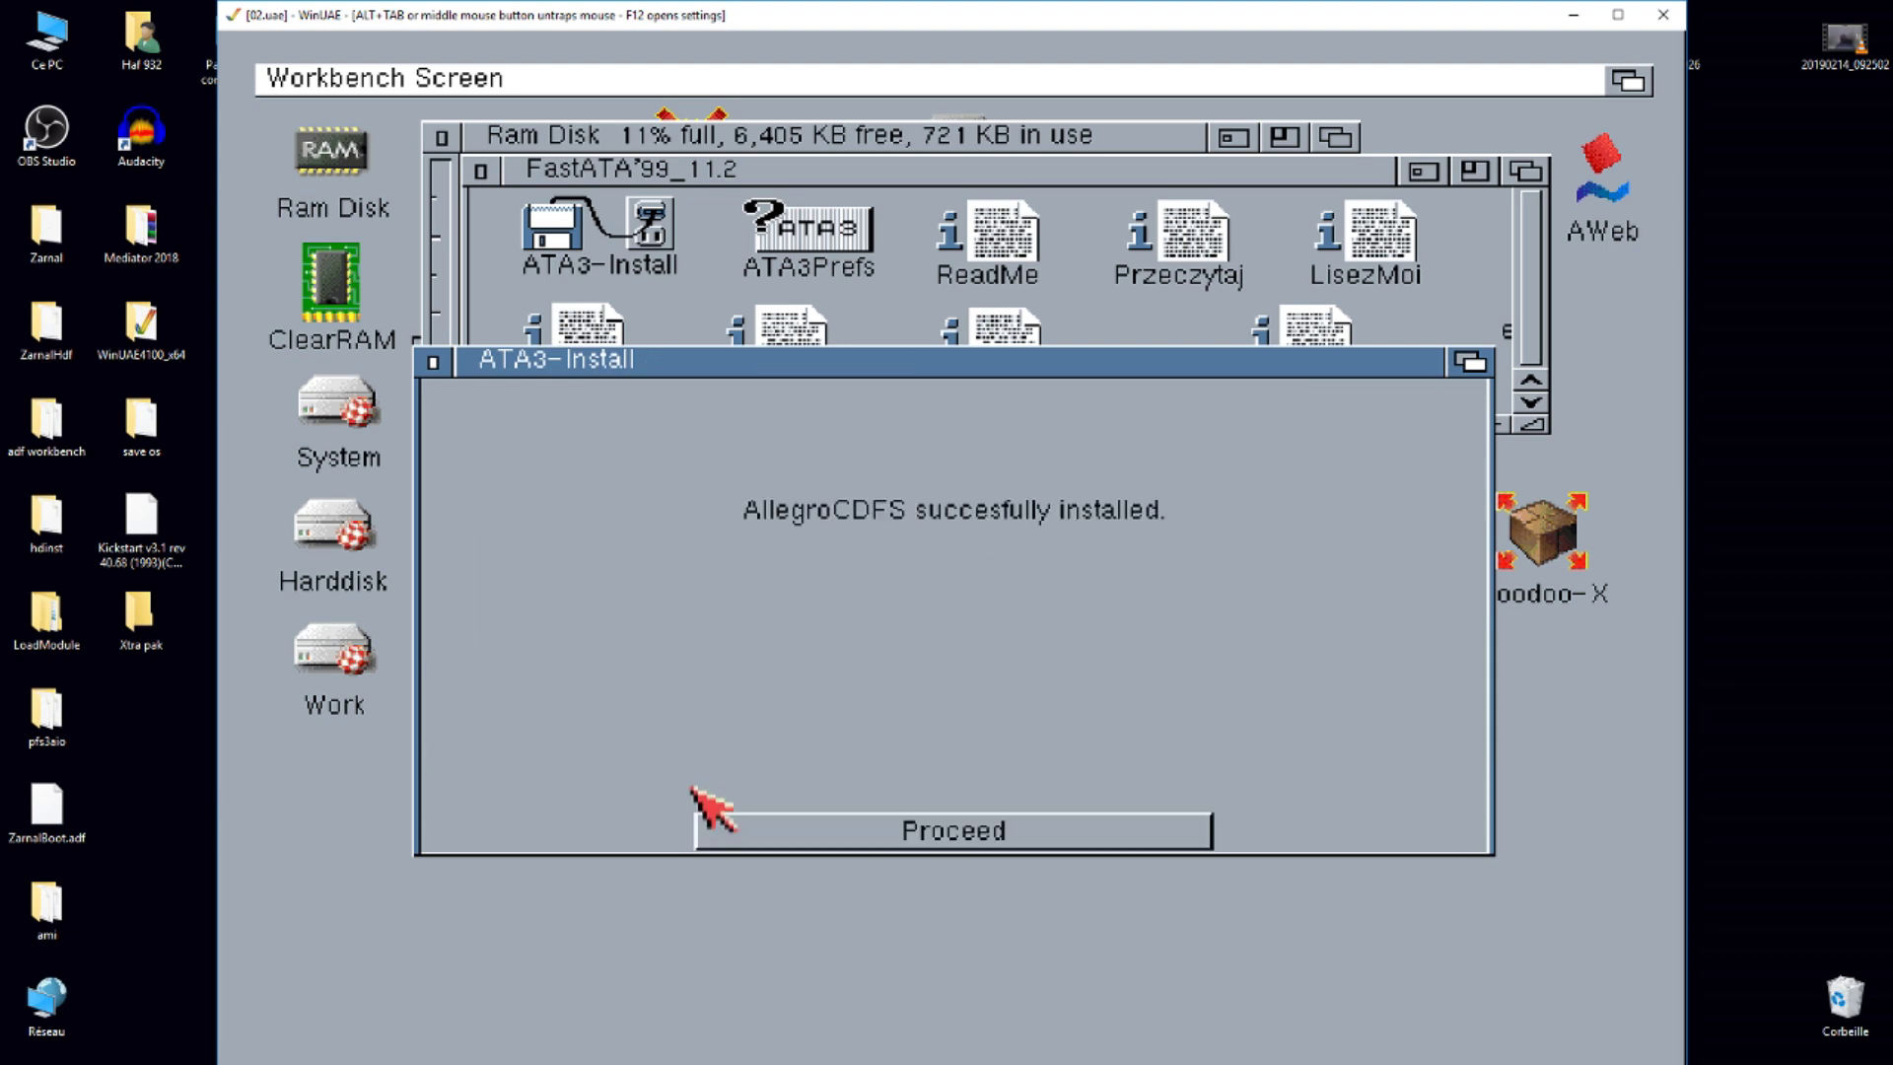
{"action": "left_click", "coordinate": [752, 831]}
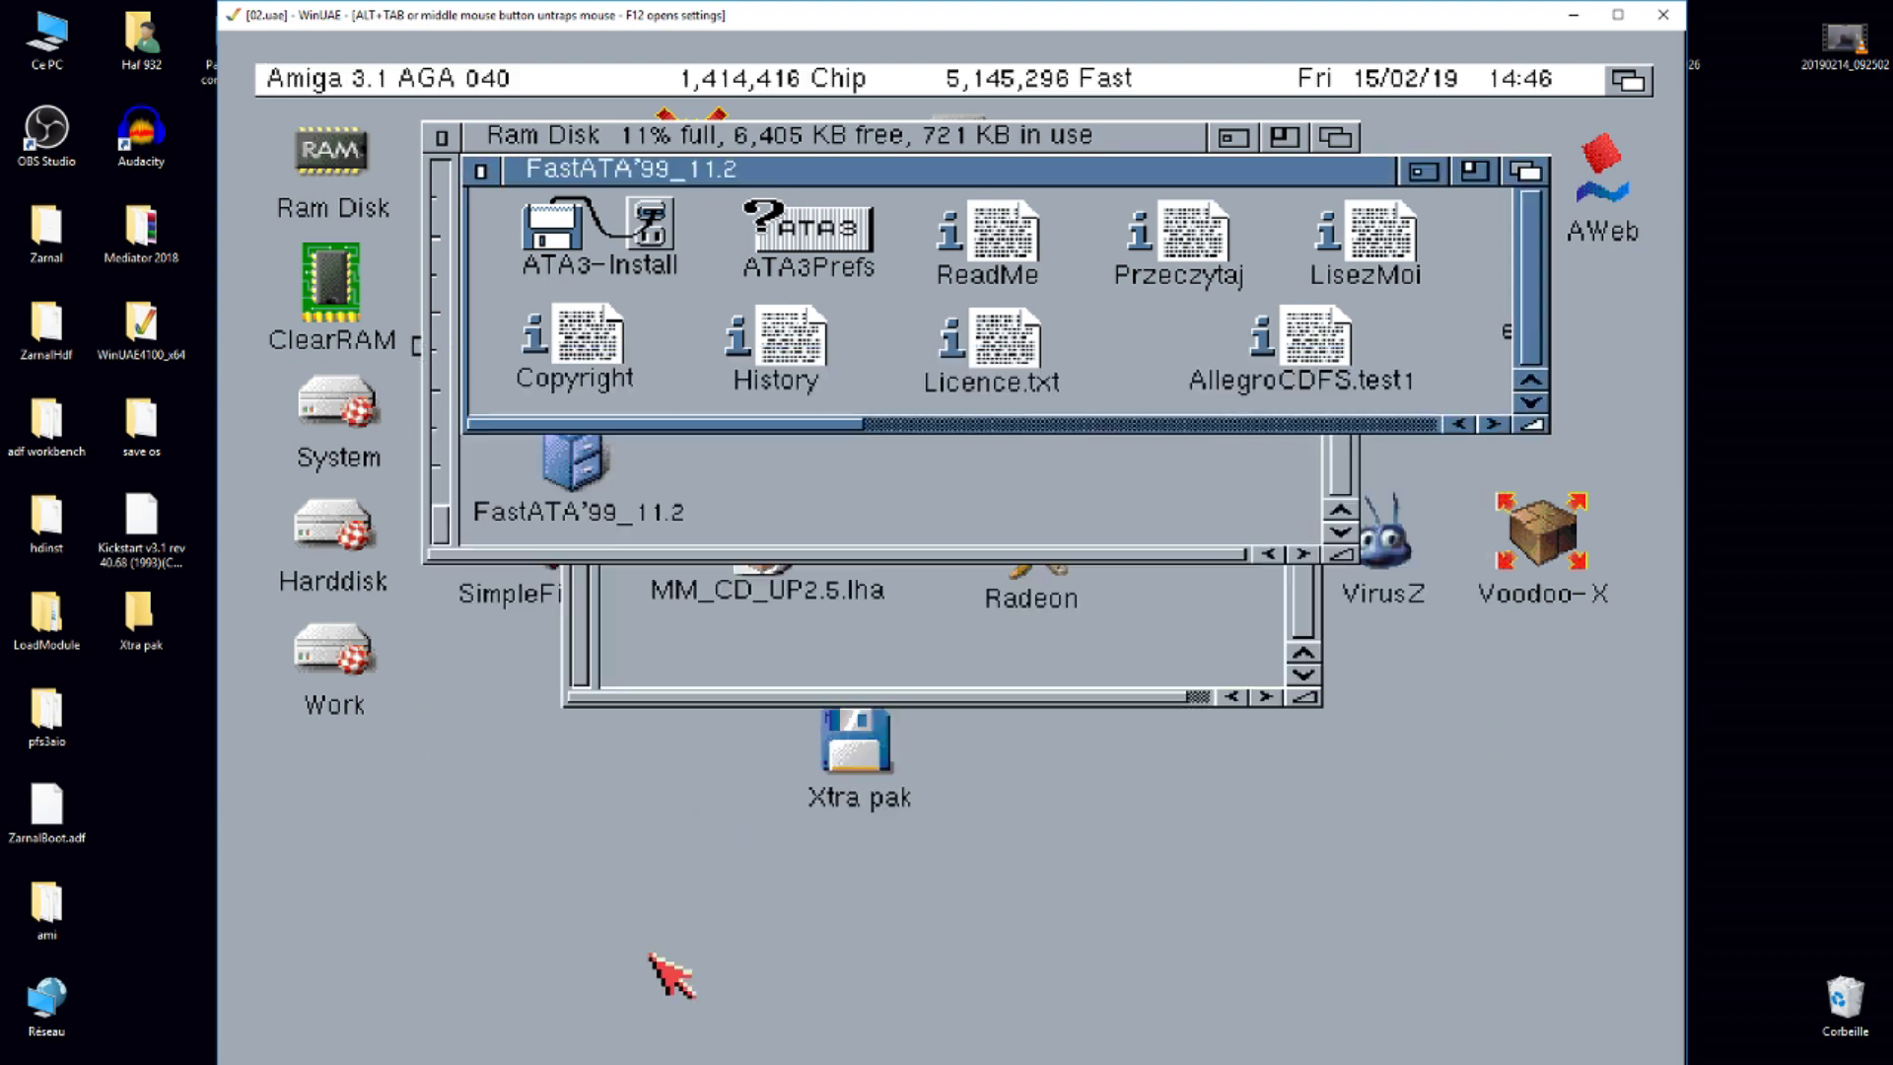
- Close the FastATA'99_11.2, Ram Disk and Xtra pak windows, and move the Xtra pak icon beside Ram Disk
{"action": "left_click", "coordinate": [480, 170]}
{"action": "left_click", "coordinate": [457, 139]}
{"action": "left_click", "coordinate": [443, 138]}
{"action": "left_click", "coordinate": [584, 240]}
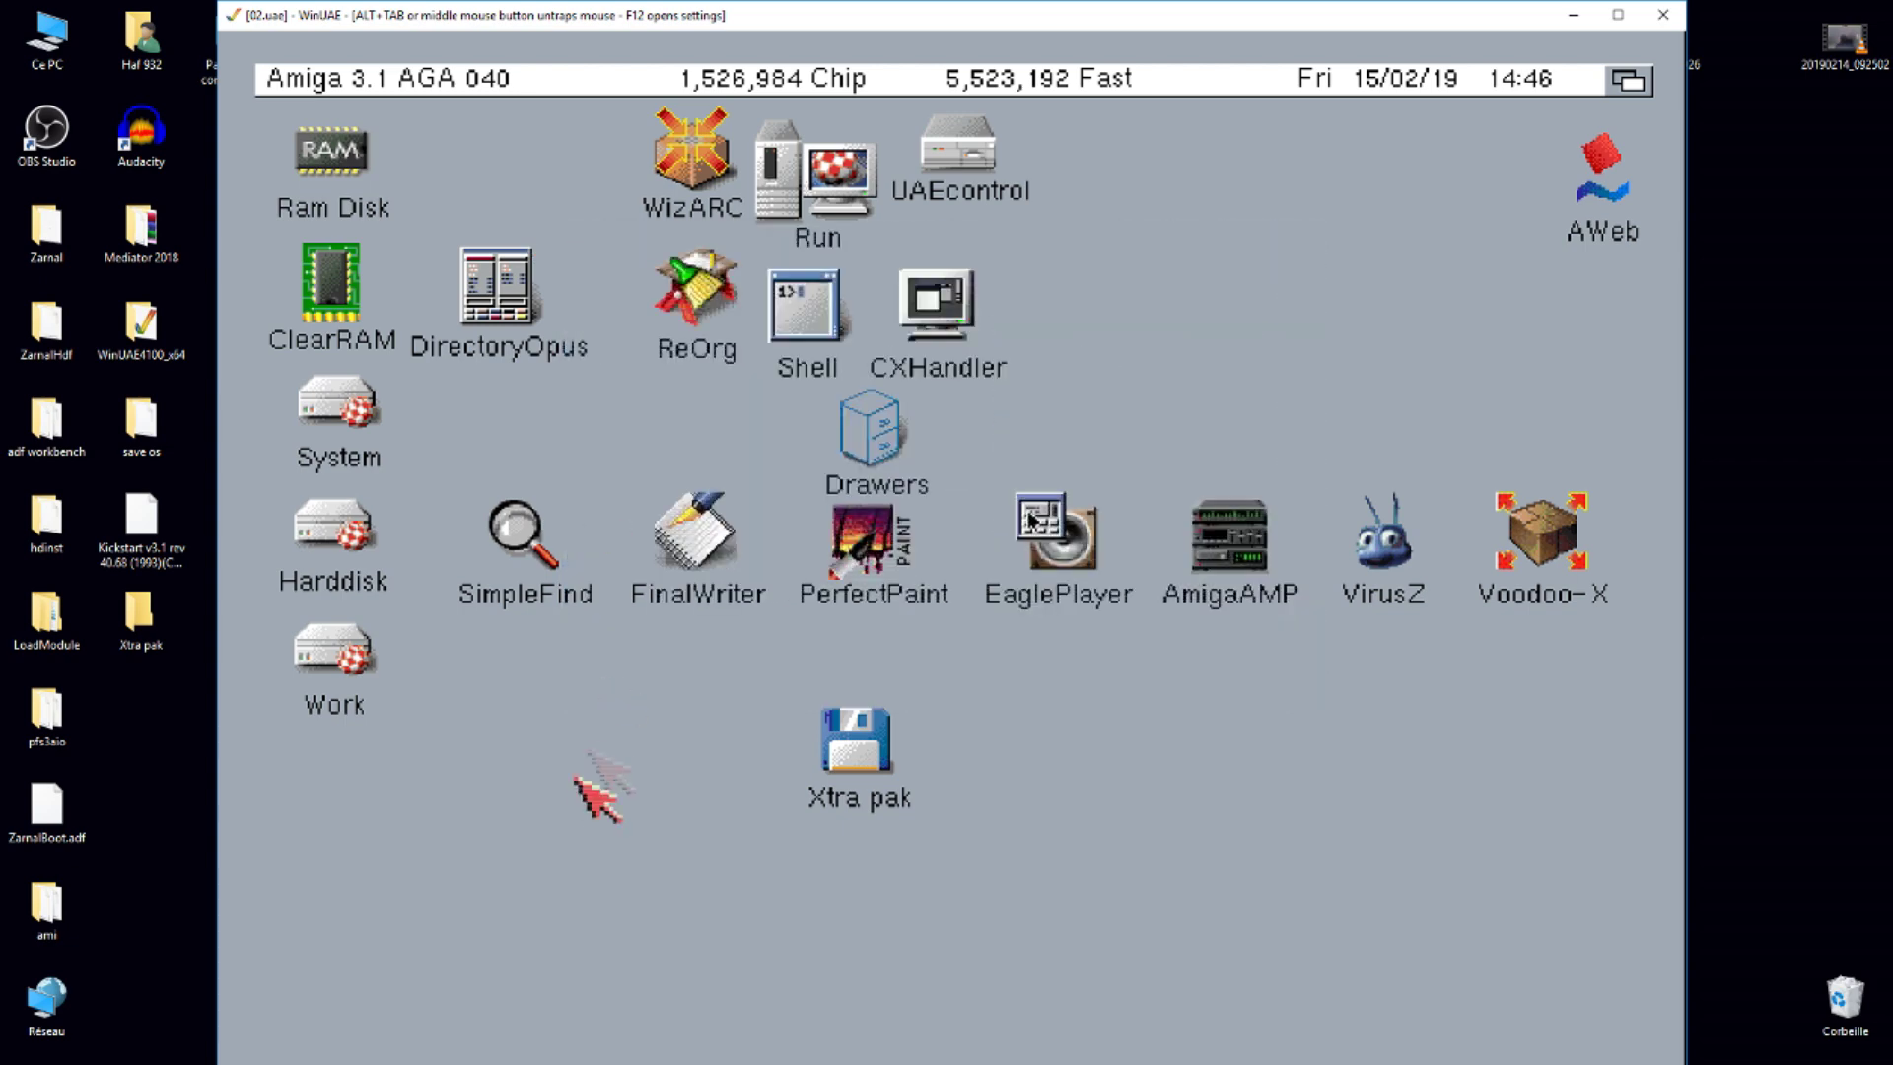
{"action": "left_click_drag", "start_coordinate": [868, 751], "coordinate": [490, 168]}
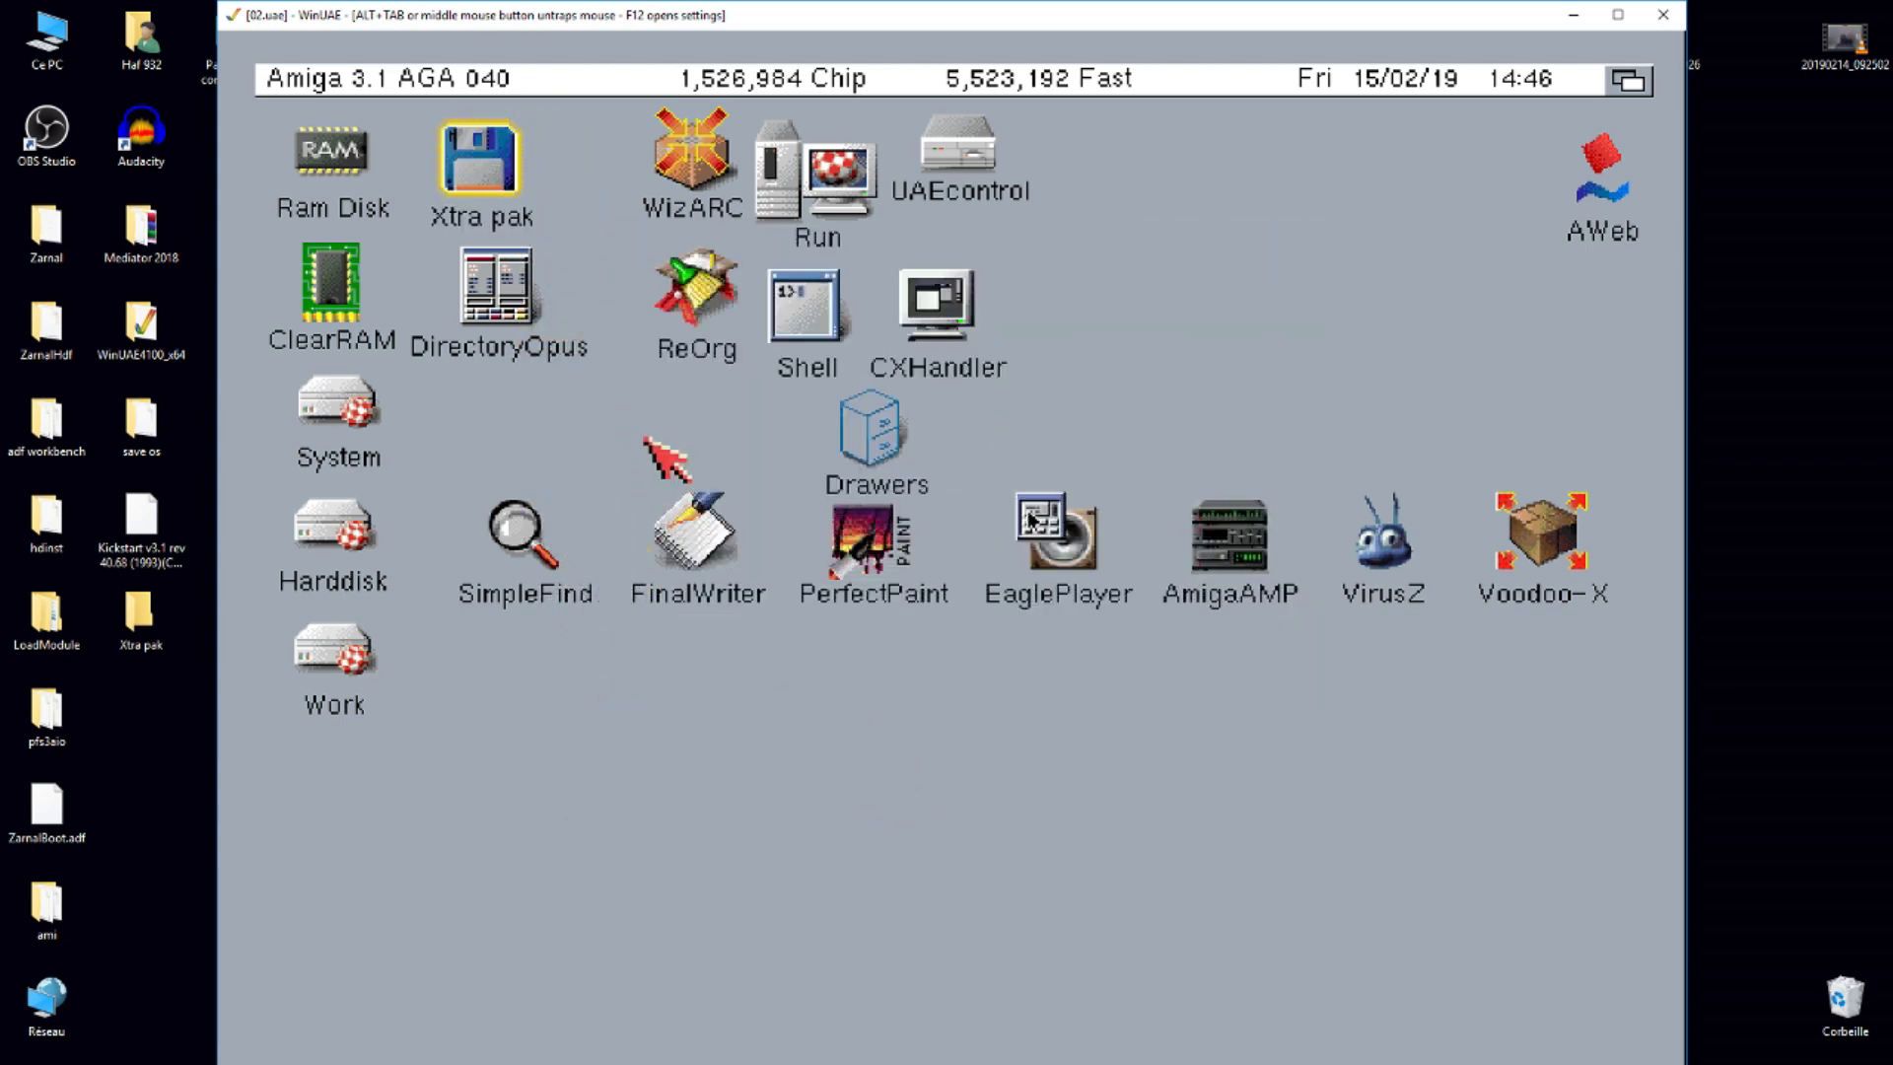